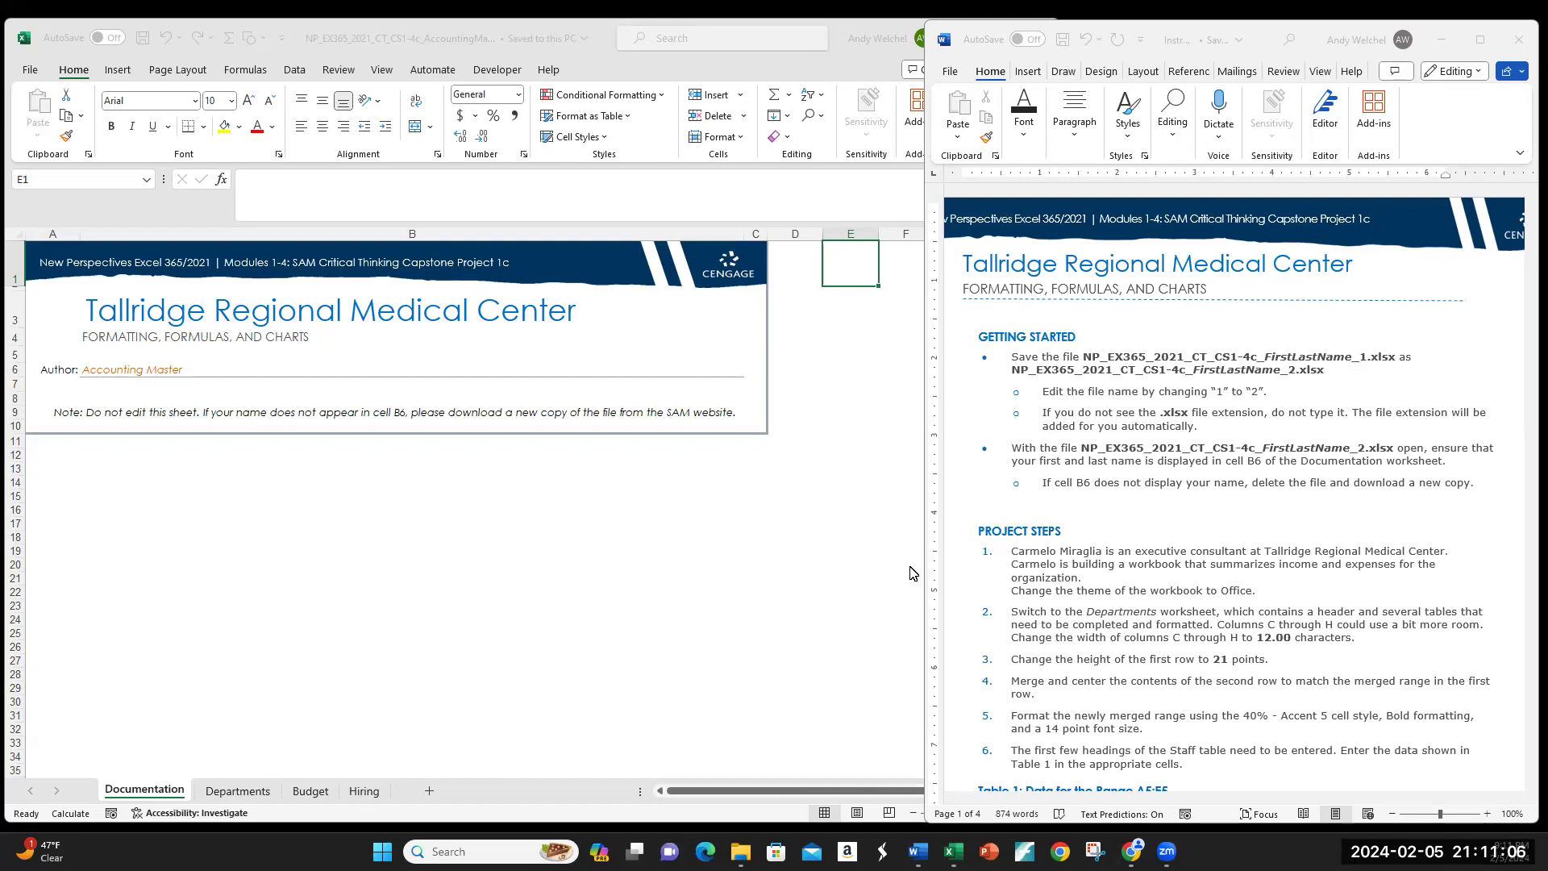
Step: Bring the workbook forward and open the Budget sheet with its 2021–2025 department budget table
left_click(49, 483)
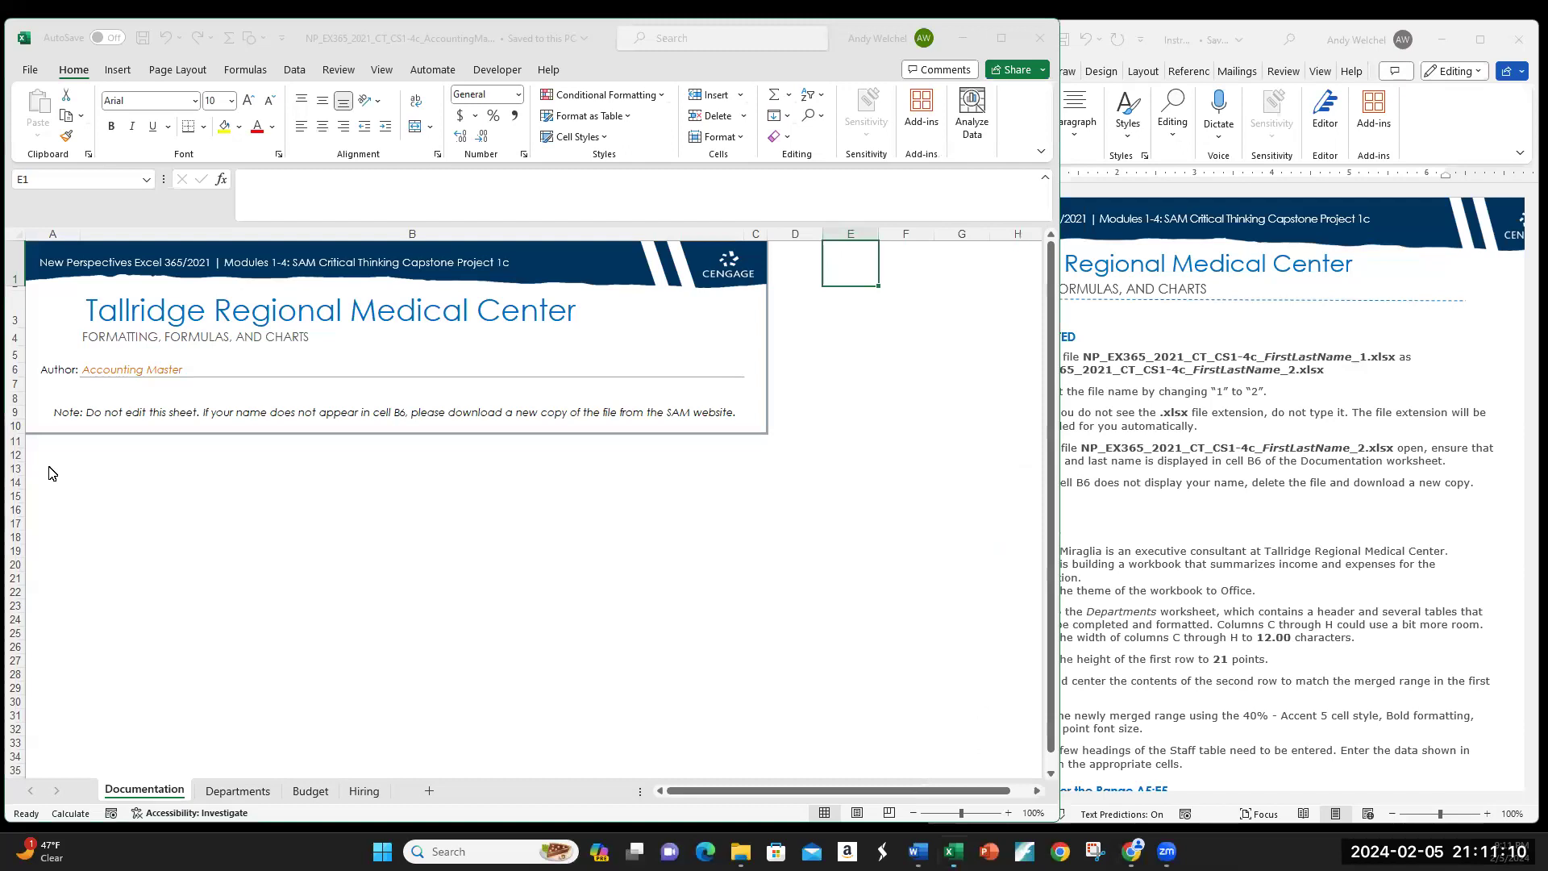
left_click_drag(50, 473, 742, 660)
left_click(51, 474)
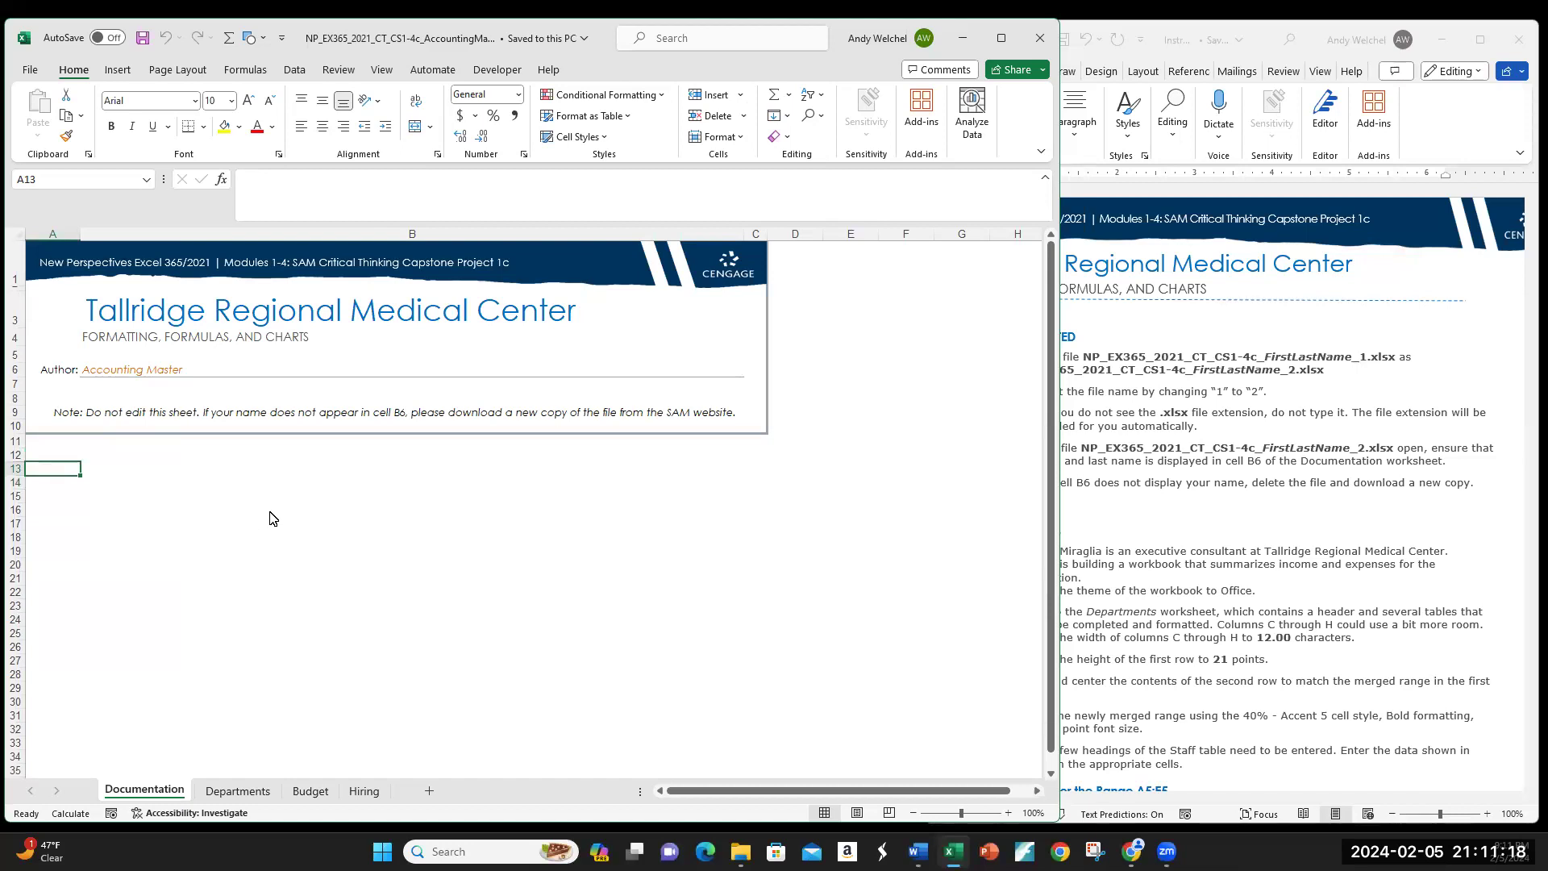
left_click(310, 791)
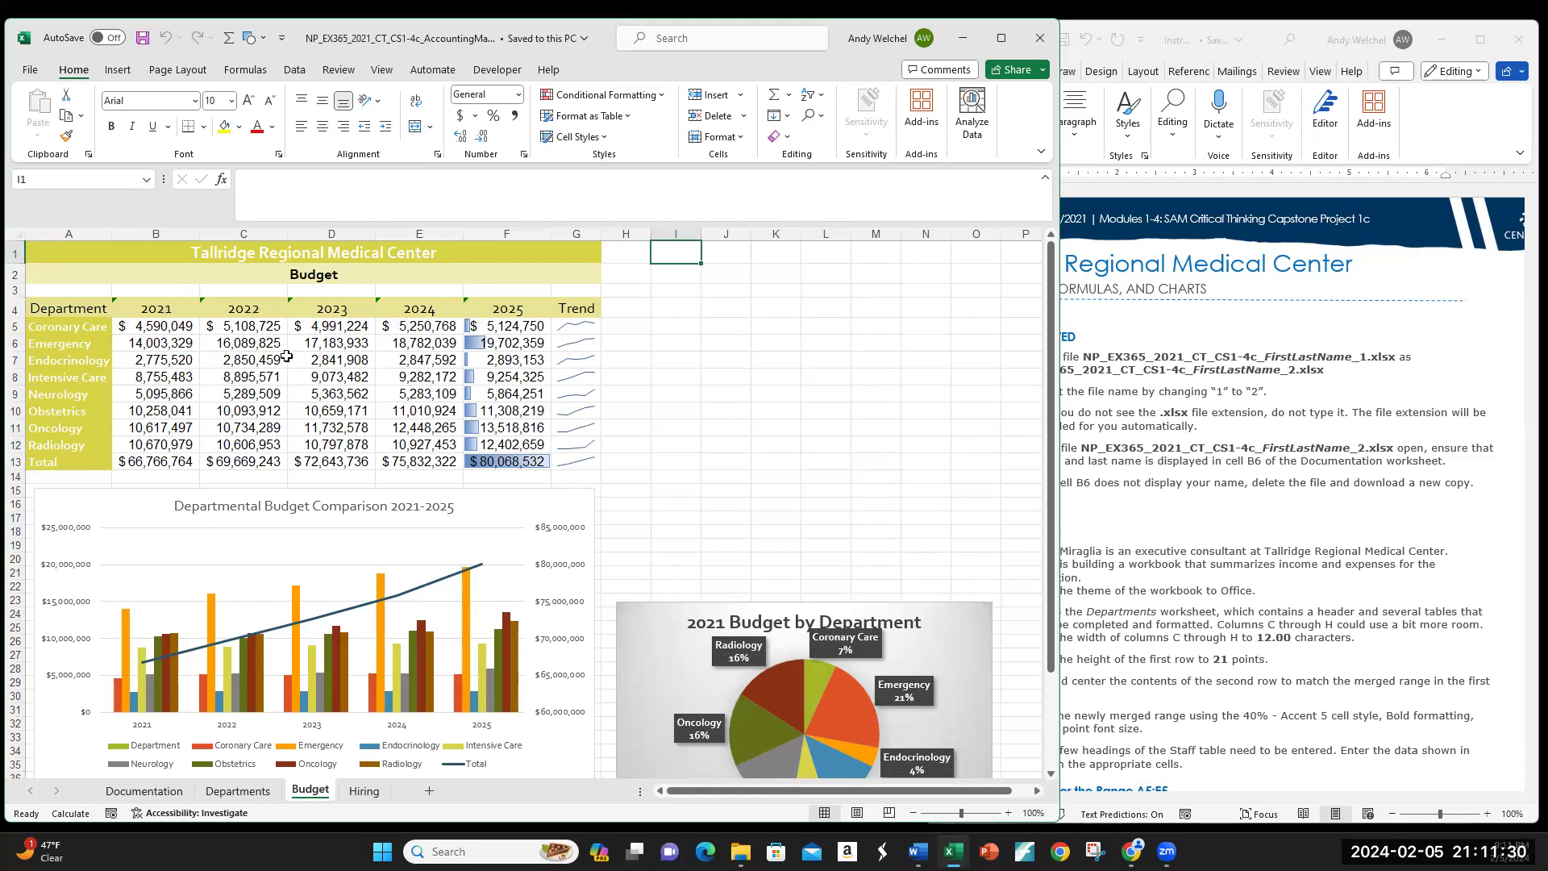
Step: Inspect the 2021–2024 budget figures in B5:E12 and the charts, then bring the Word instructions forward
left_click_drag(162, 325, 417, 425)
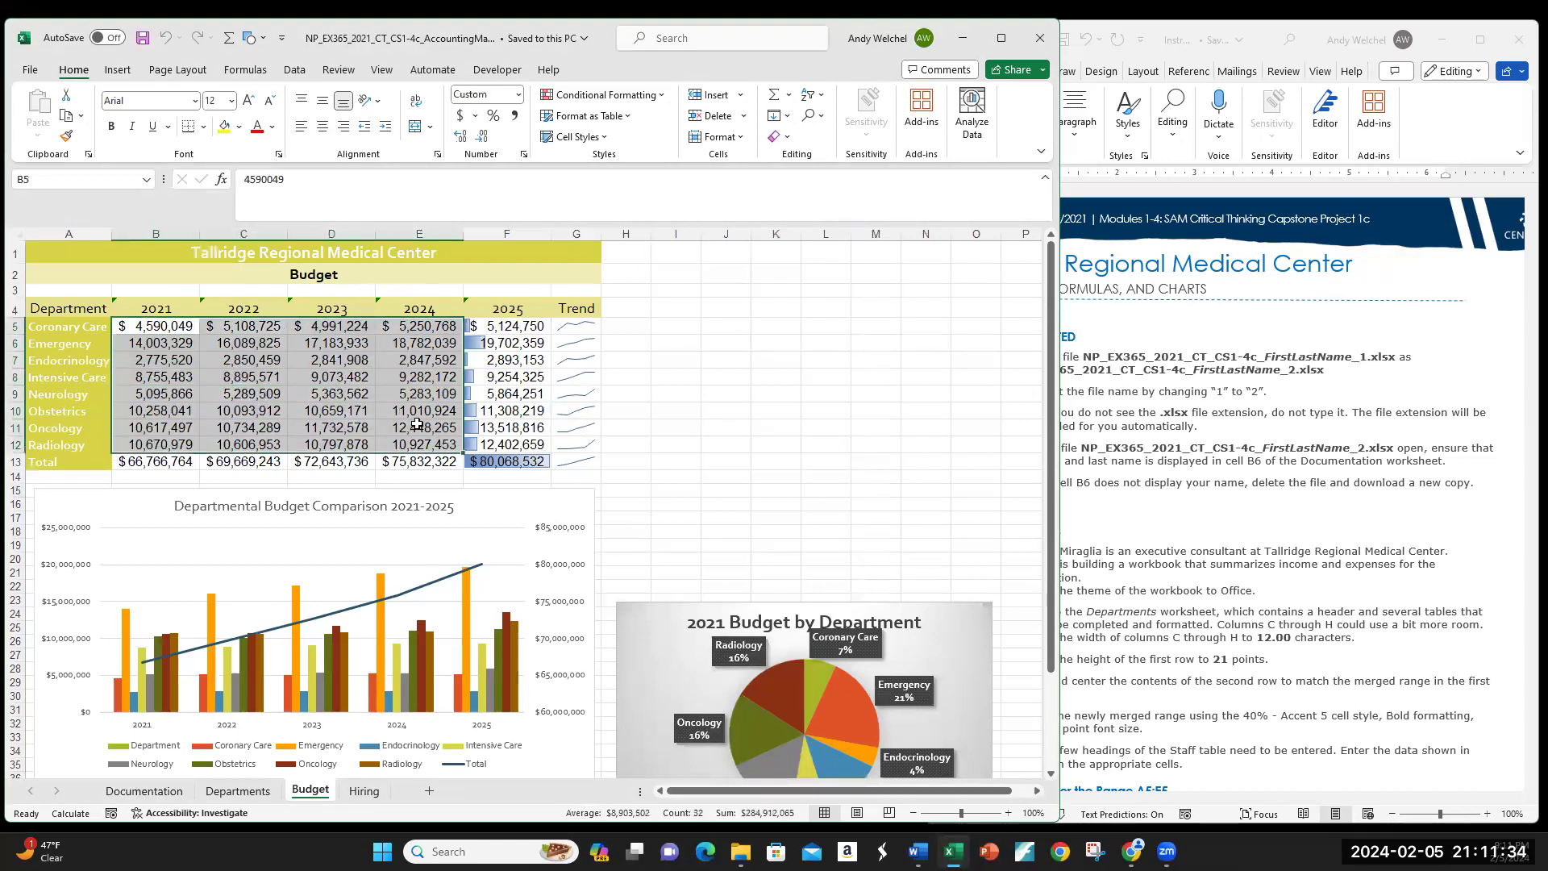
left_click(235, 375)
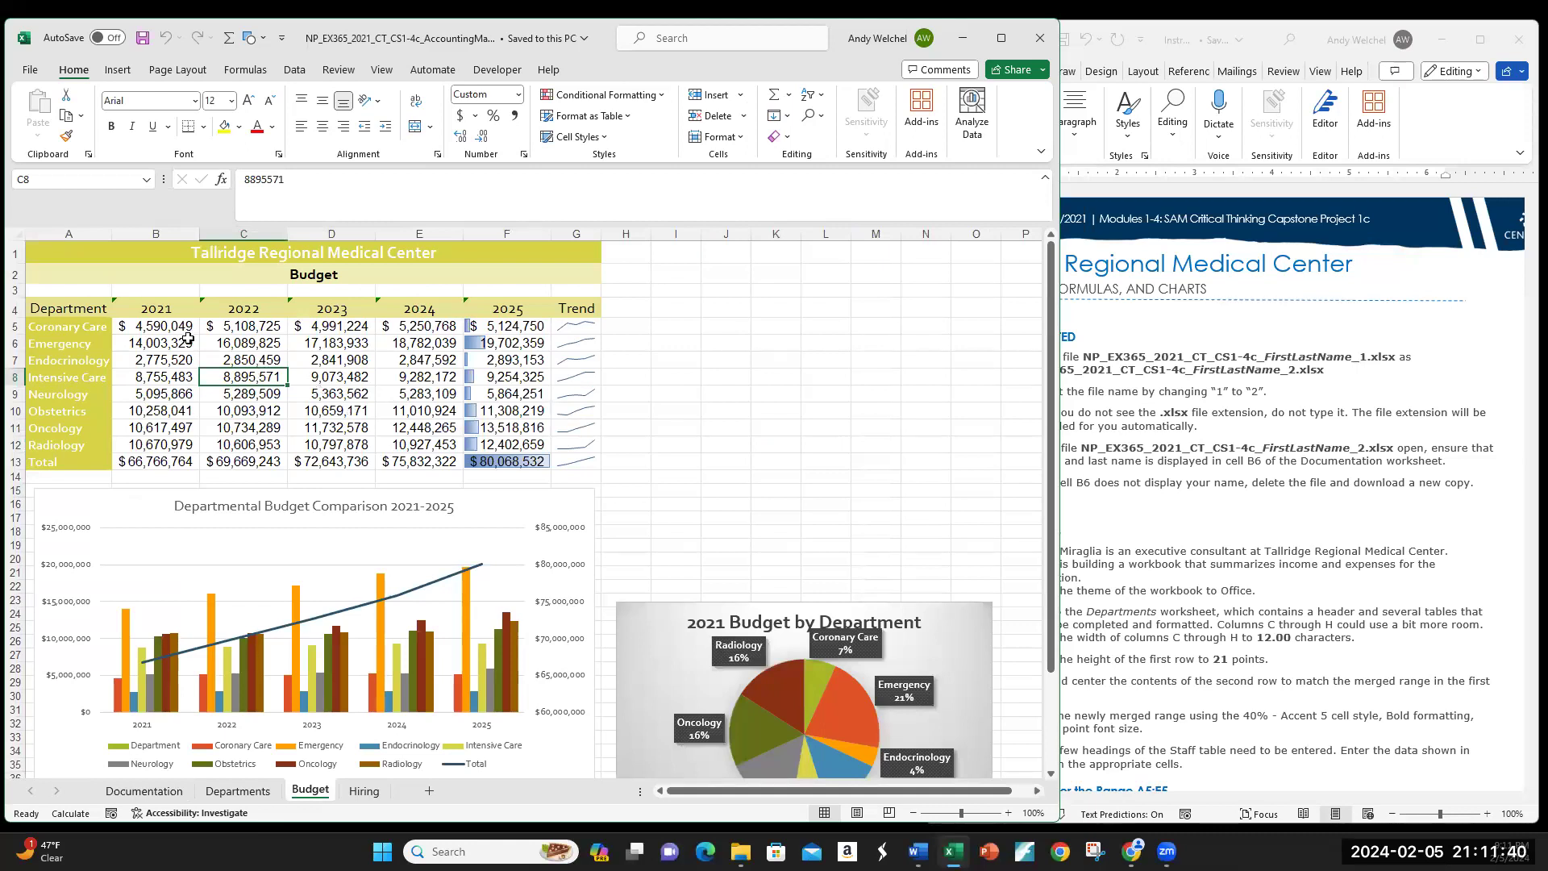
scroll(895, 685, "down", 1)
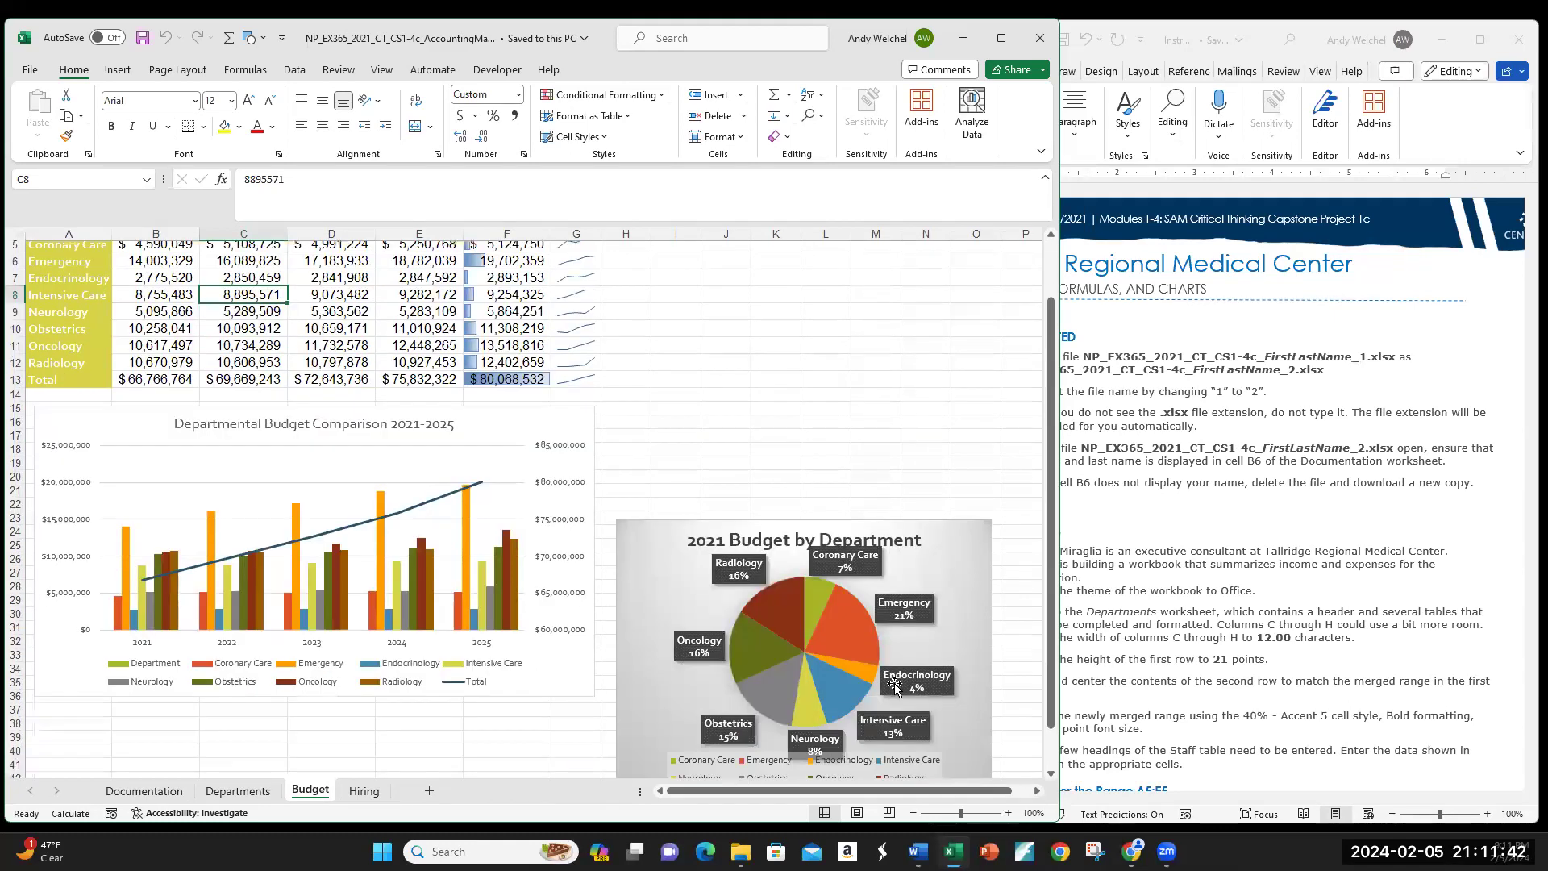
scroll(798, 649, "down", 2)
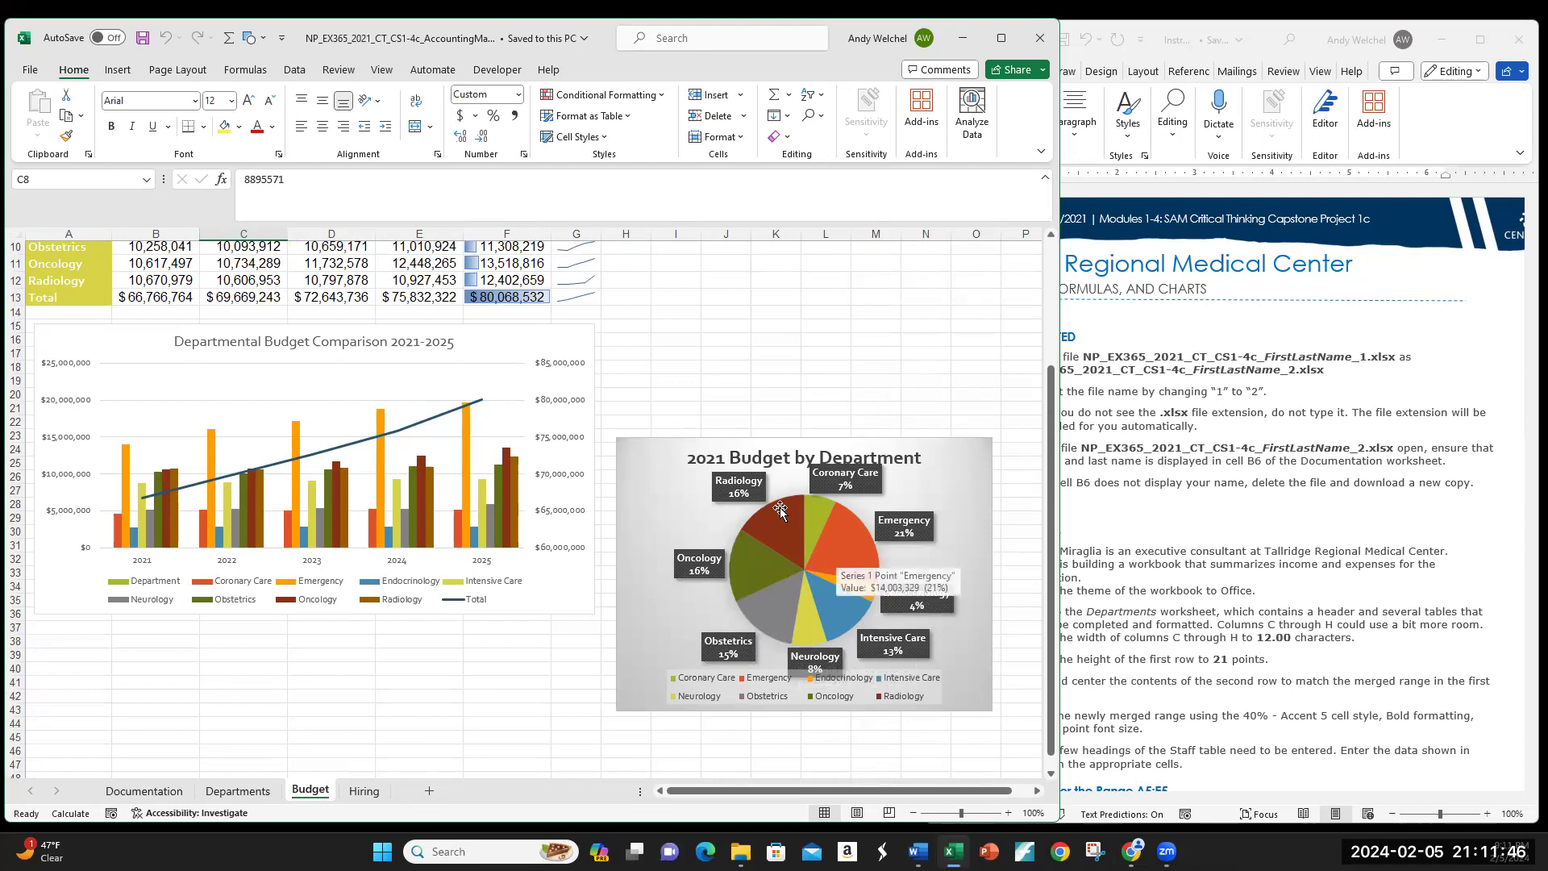
scroll(790, 415, "up", 3)
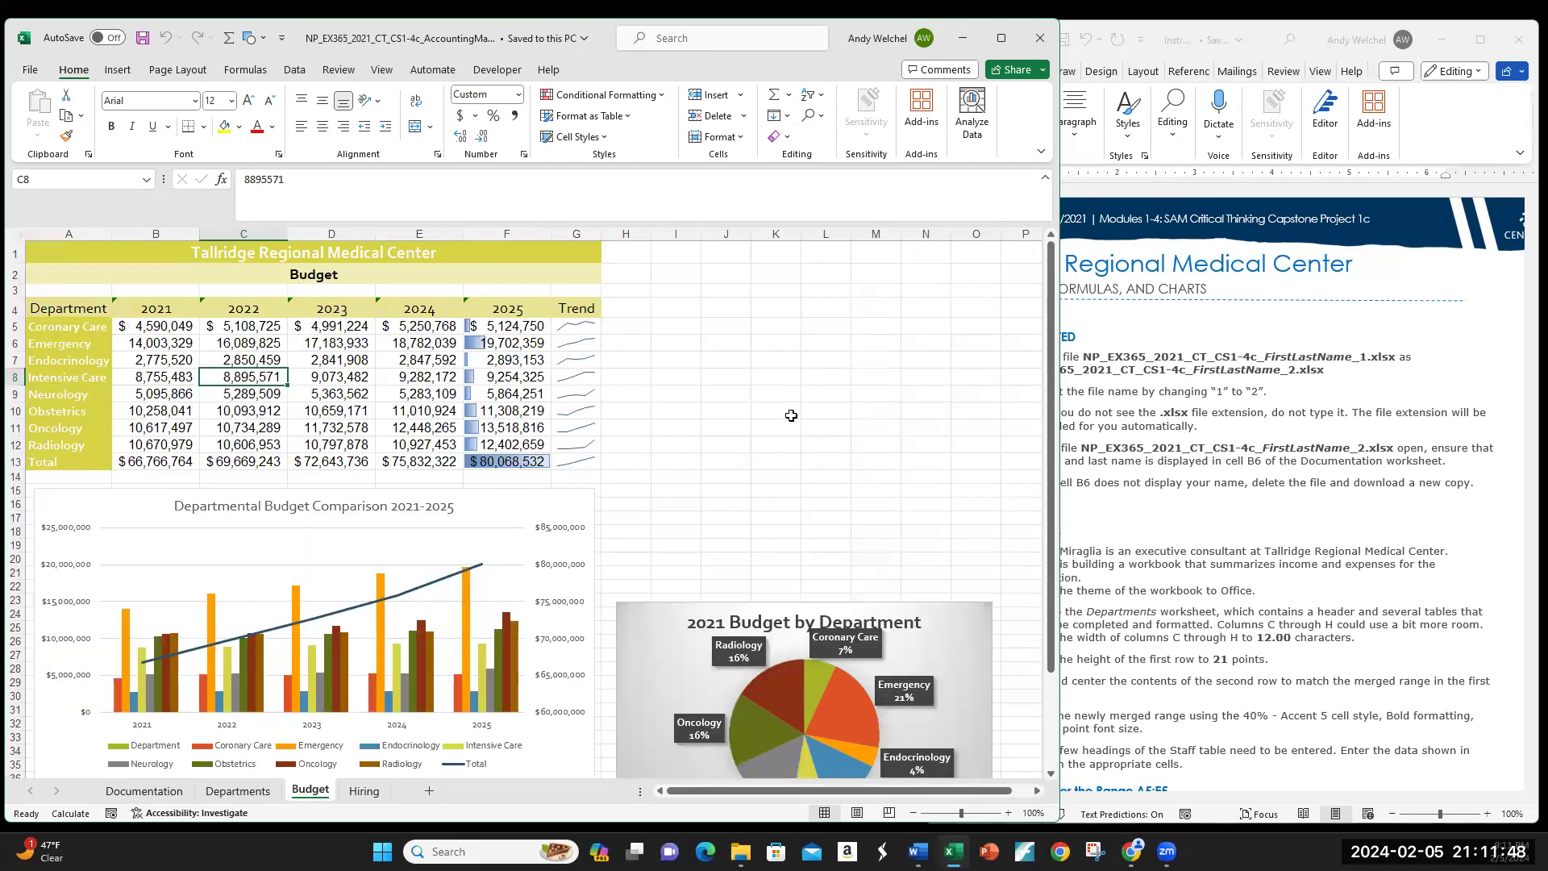
scroll(989, 577, "down", 2)
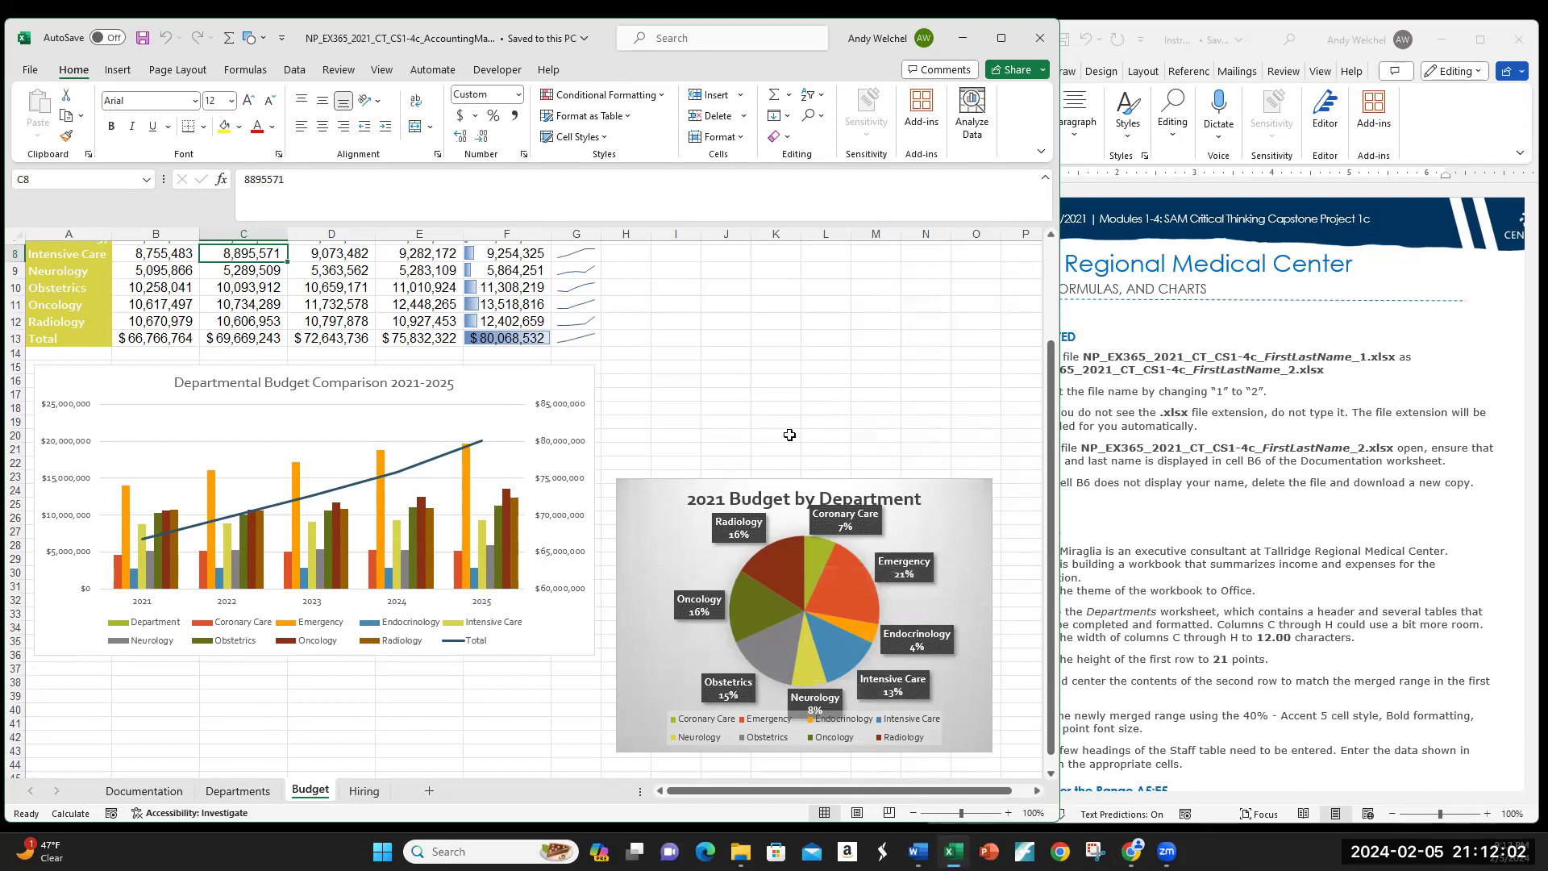
scroll(789, 434, "up", 3)
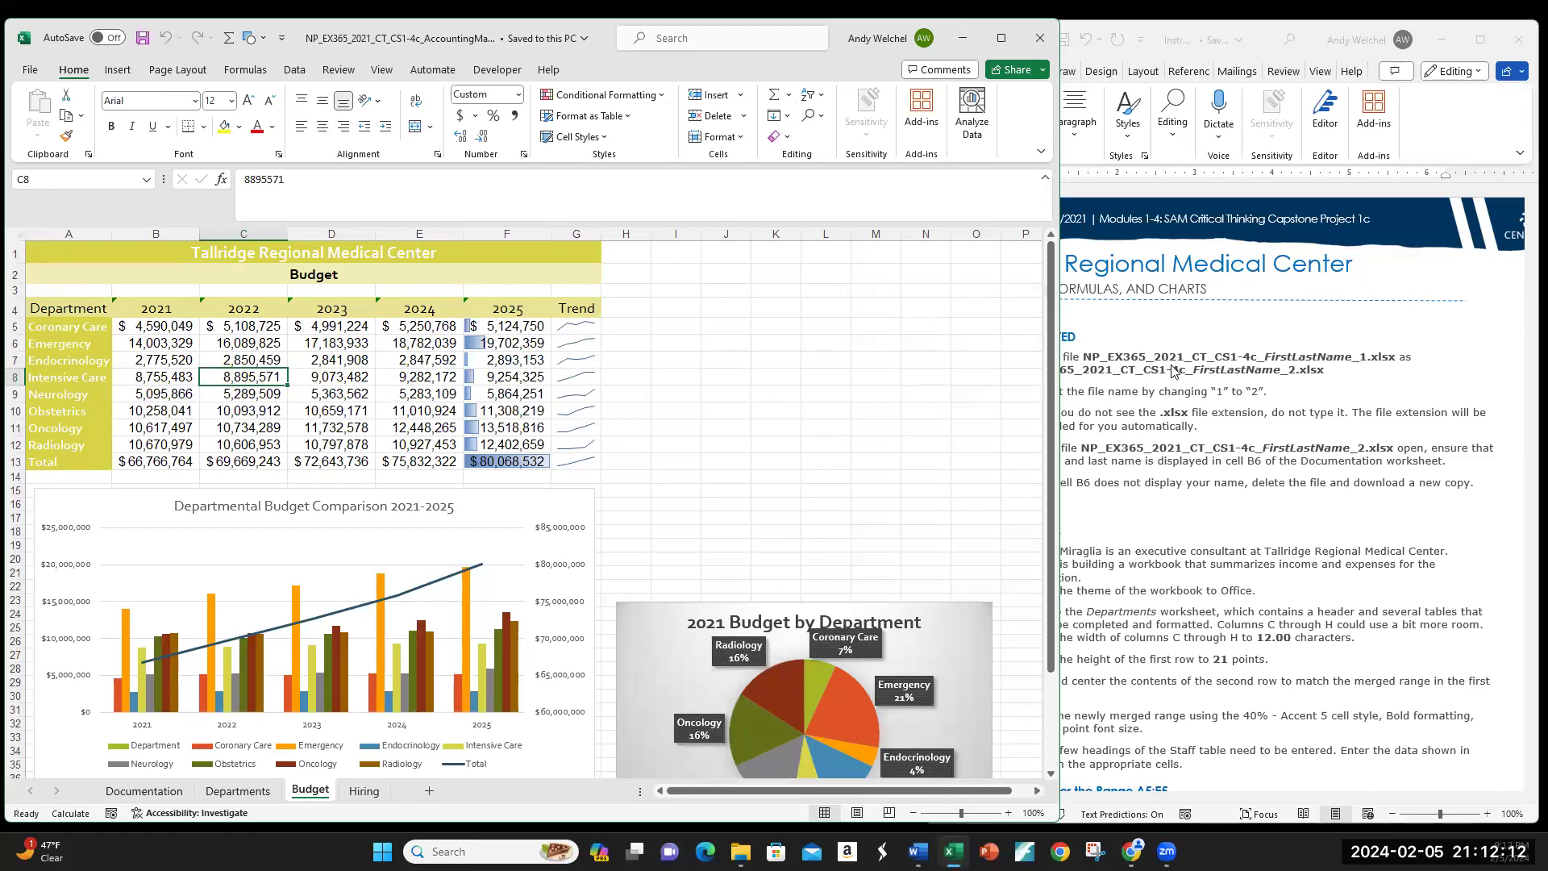
left_click(1239, 334)
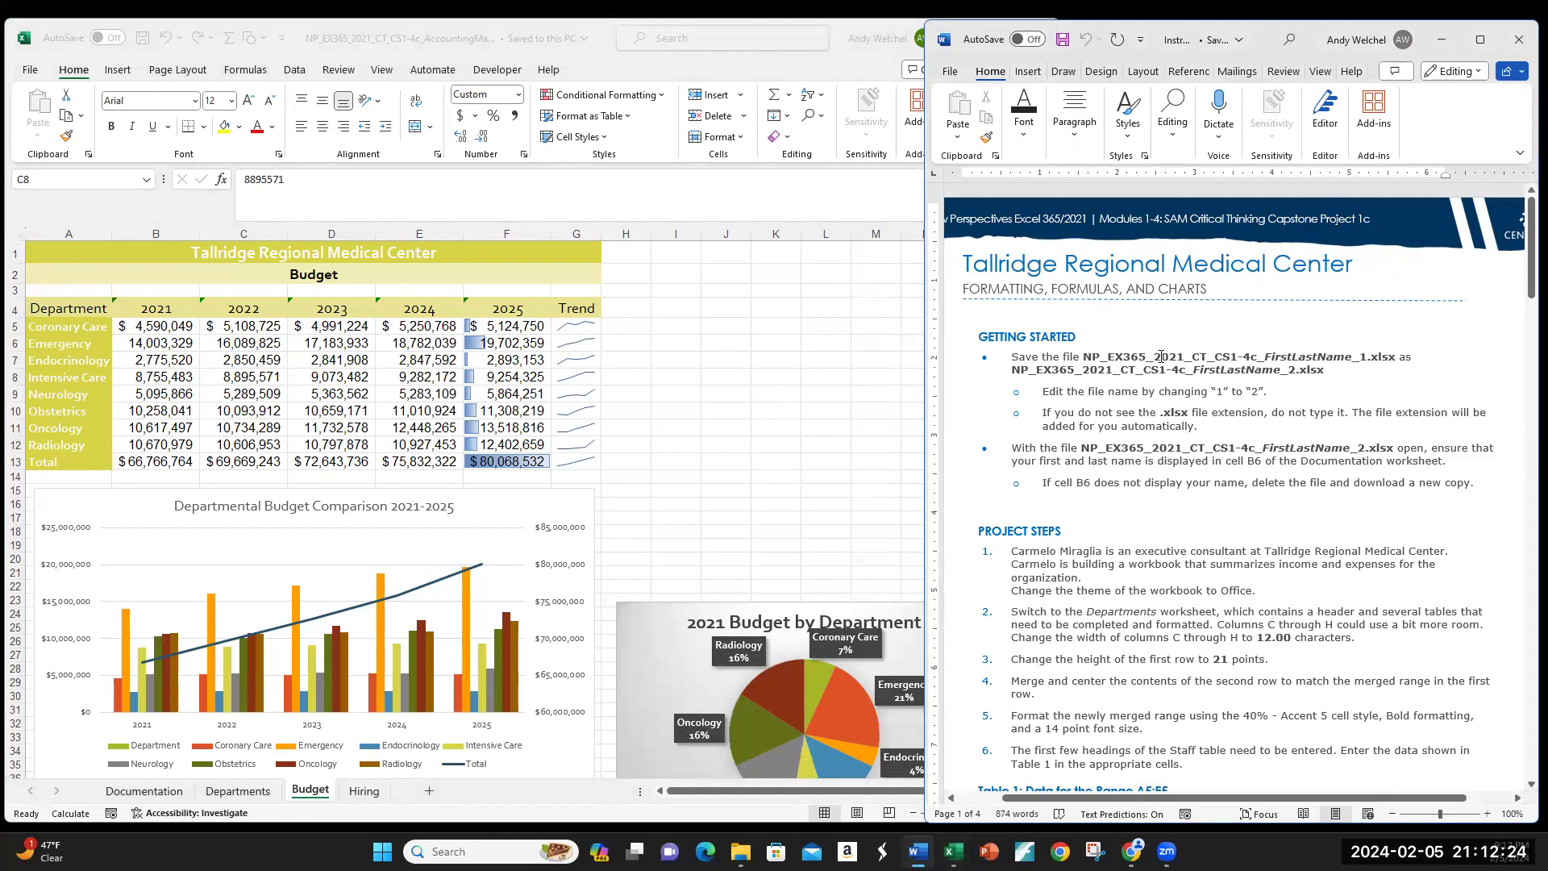
Step: Check the empty range I4:J21 on the Budget sheet, then return to the Word instructions
left_click(687, 339)
left_click(687, 325)
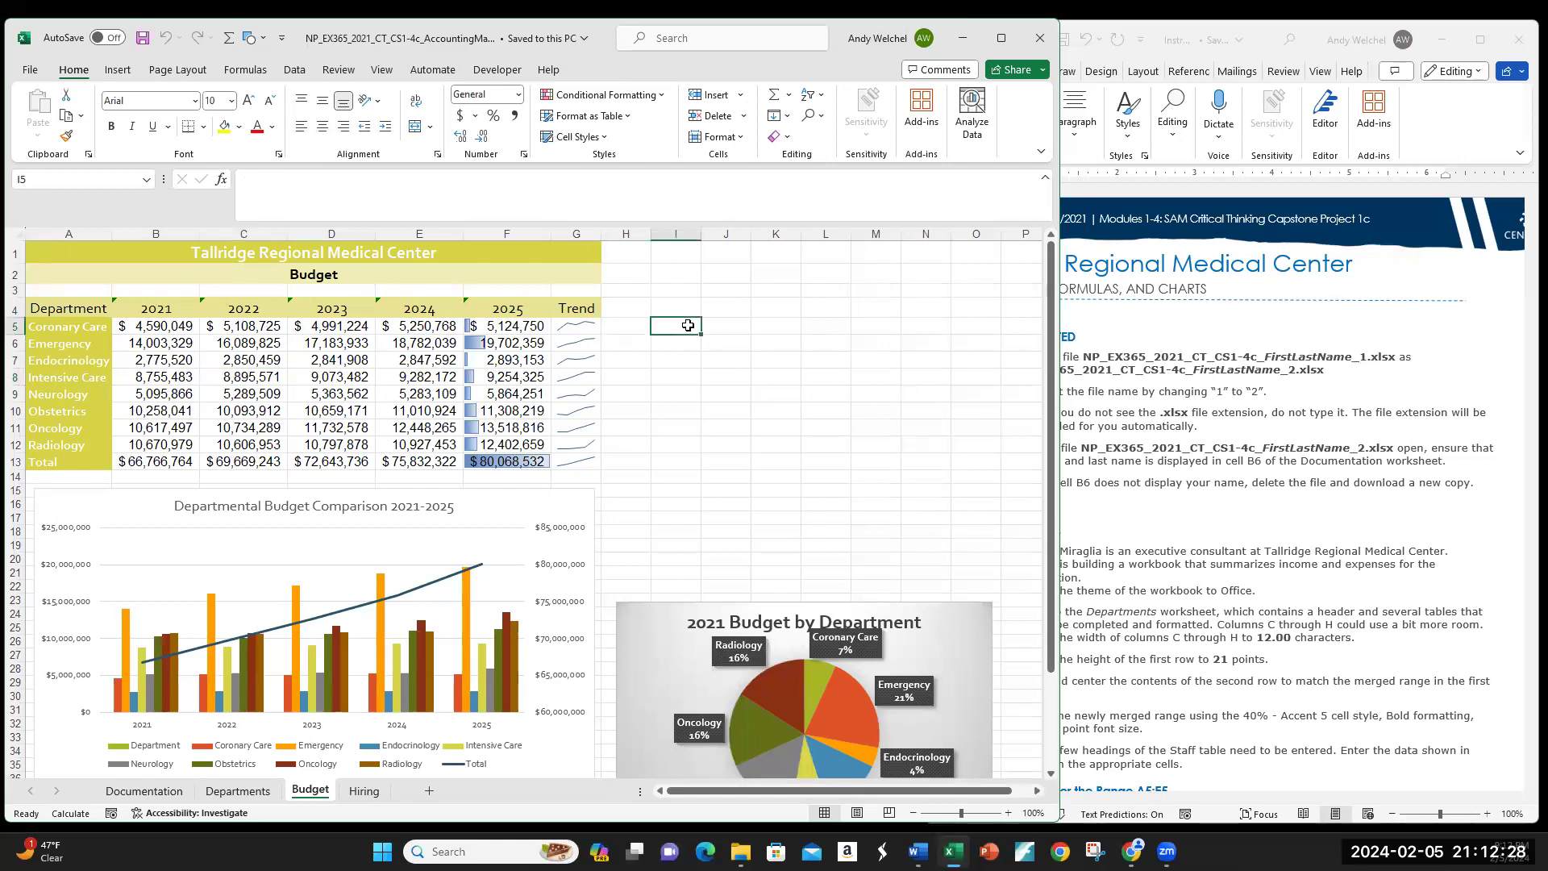
left_click(681, 421)
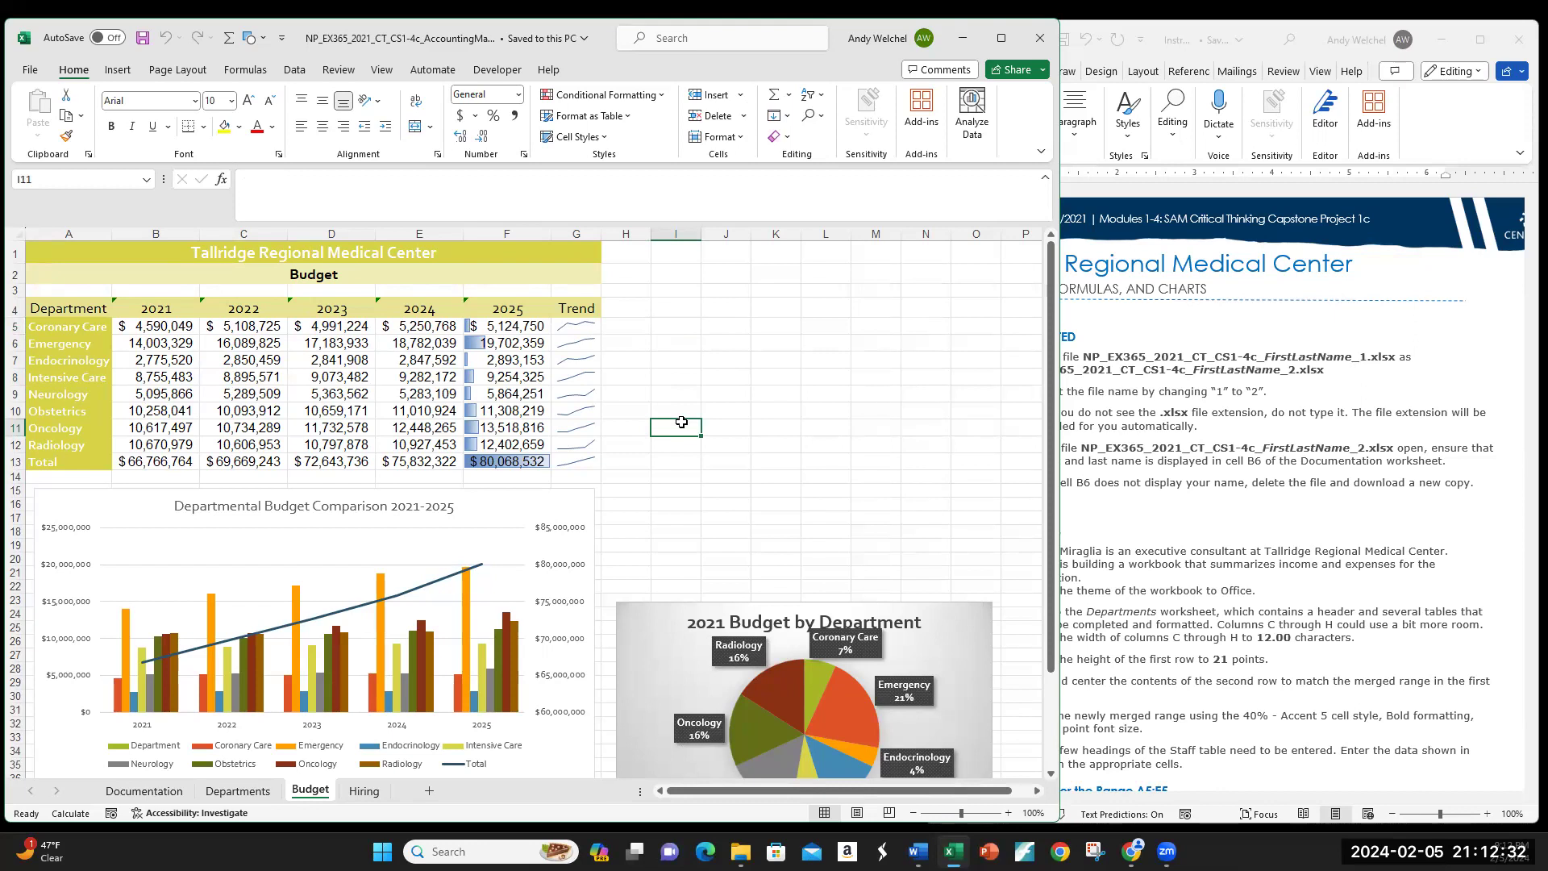
left_click(678, 307)
left_click_drag(699, 355, 725, 574)
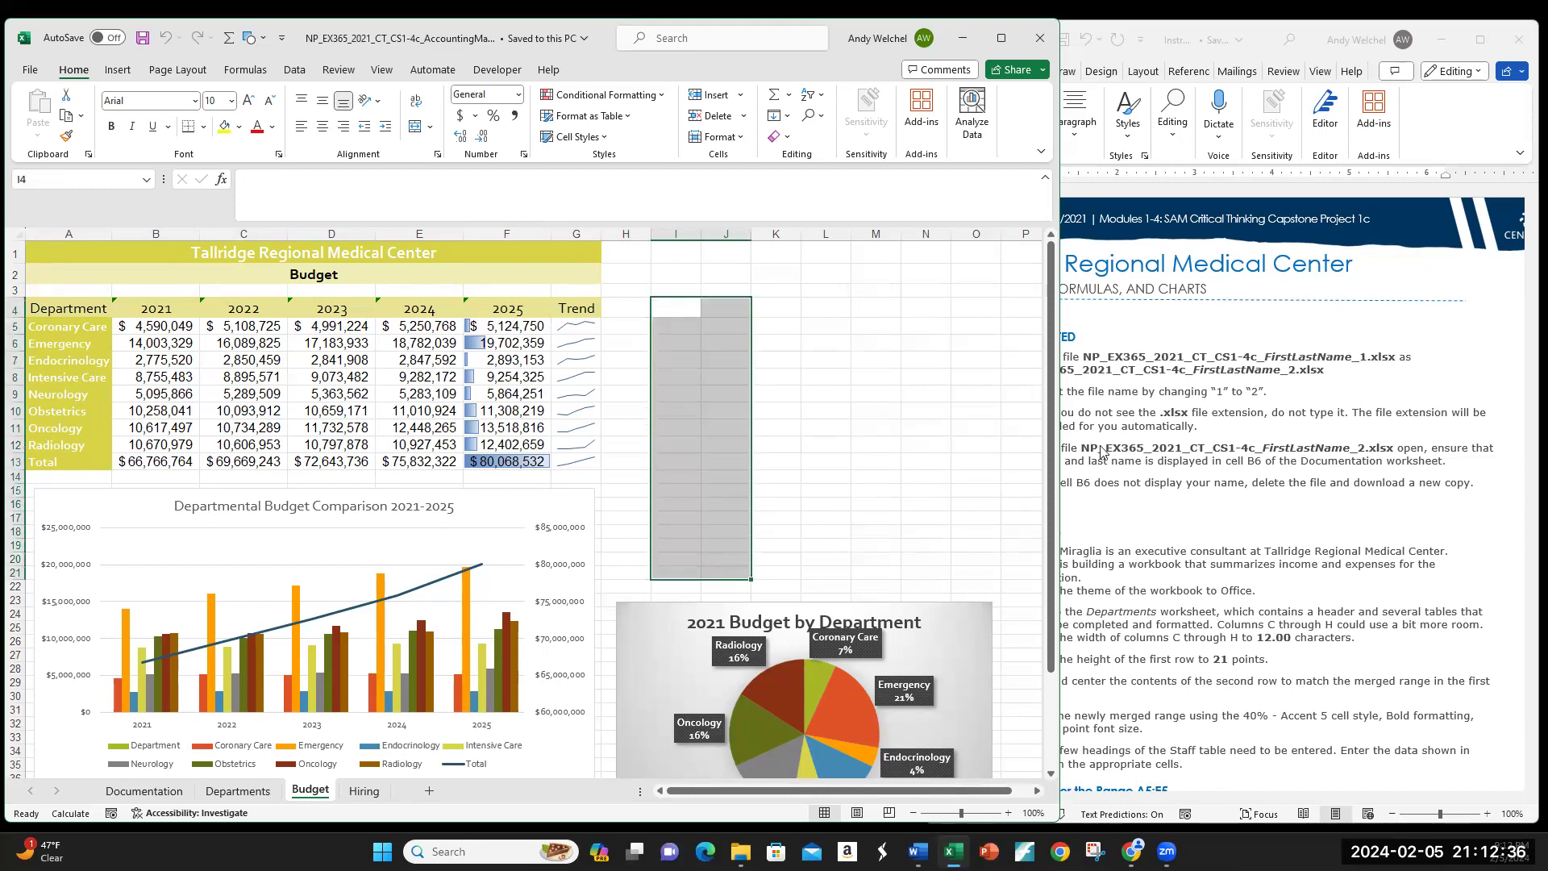
left_click(1154, 516)
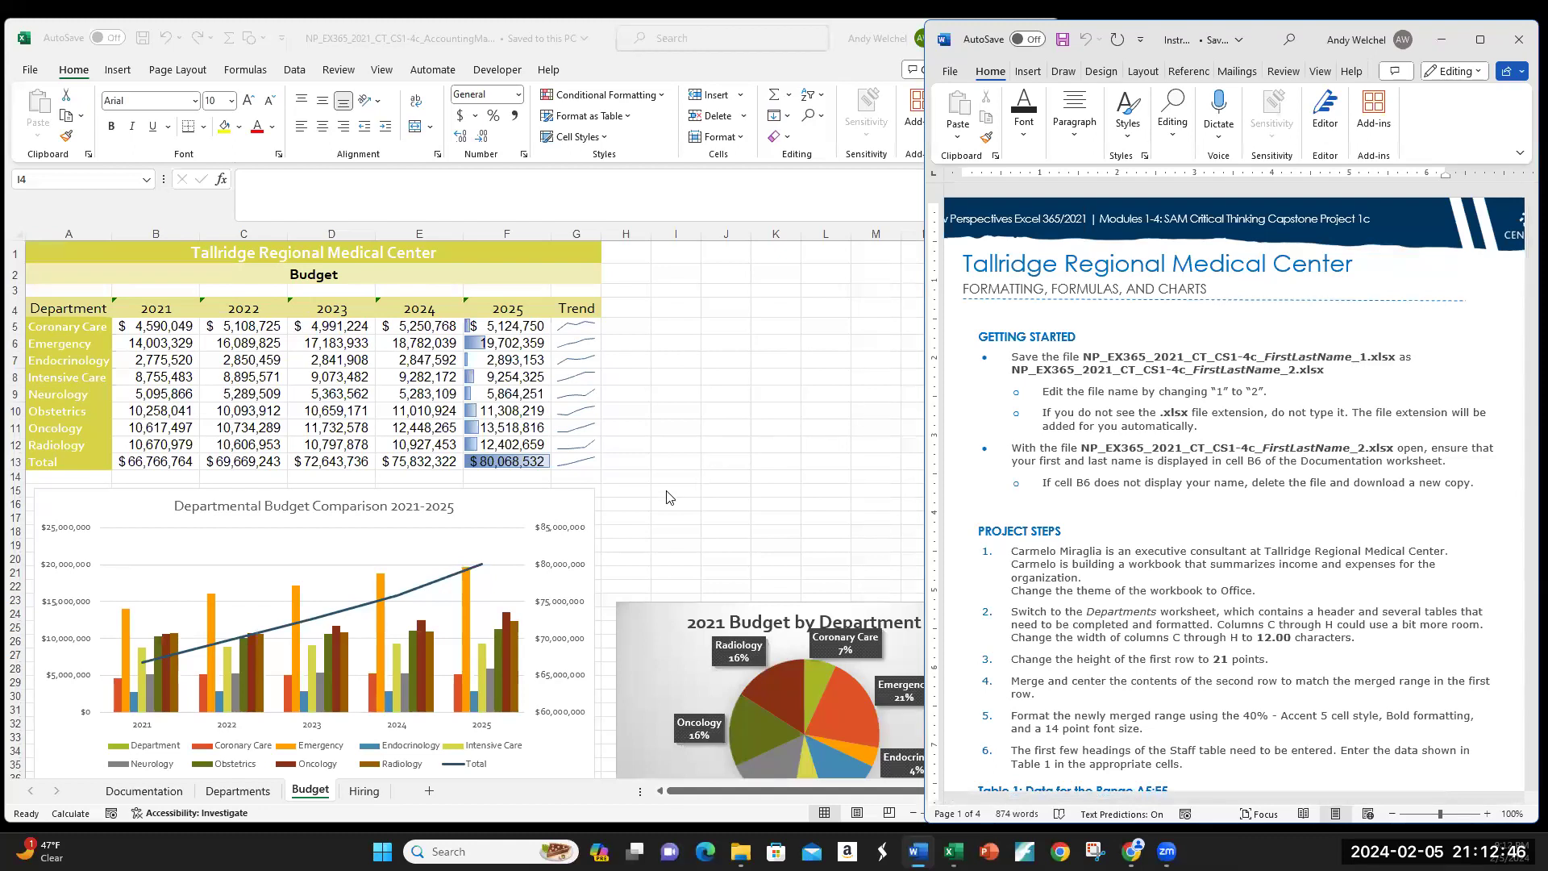
left_click(167, 791)
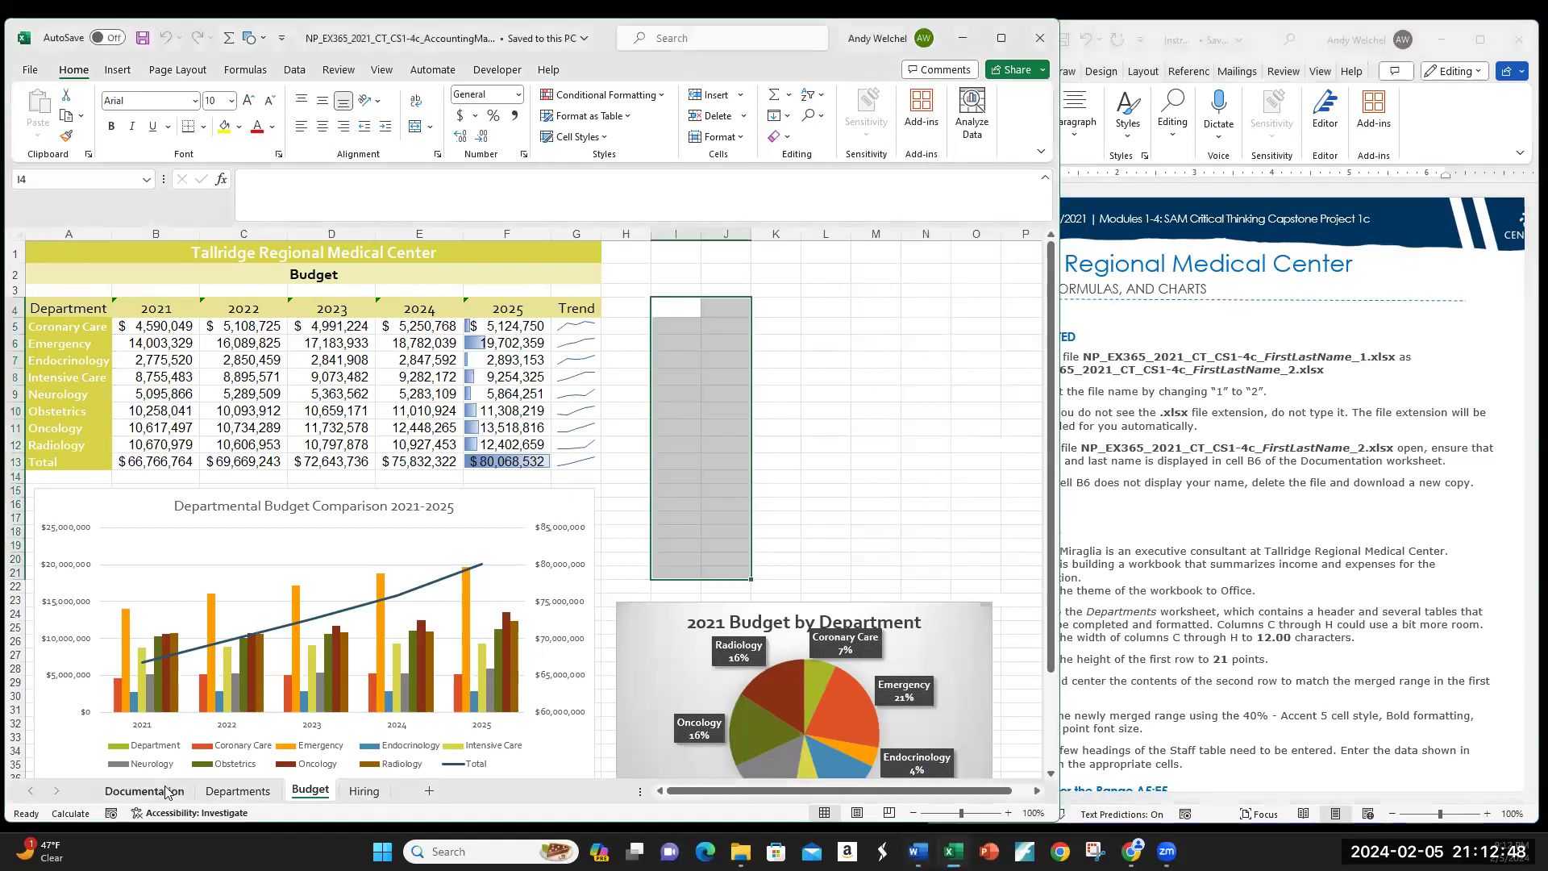
left_click(1167, 490)
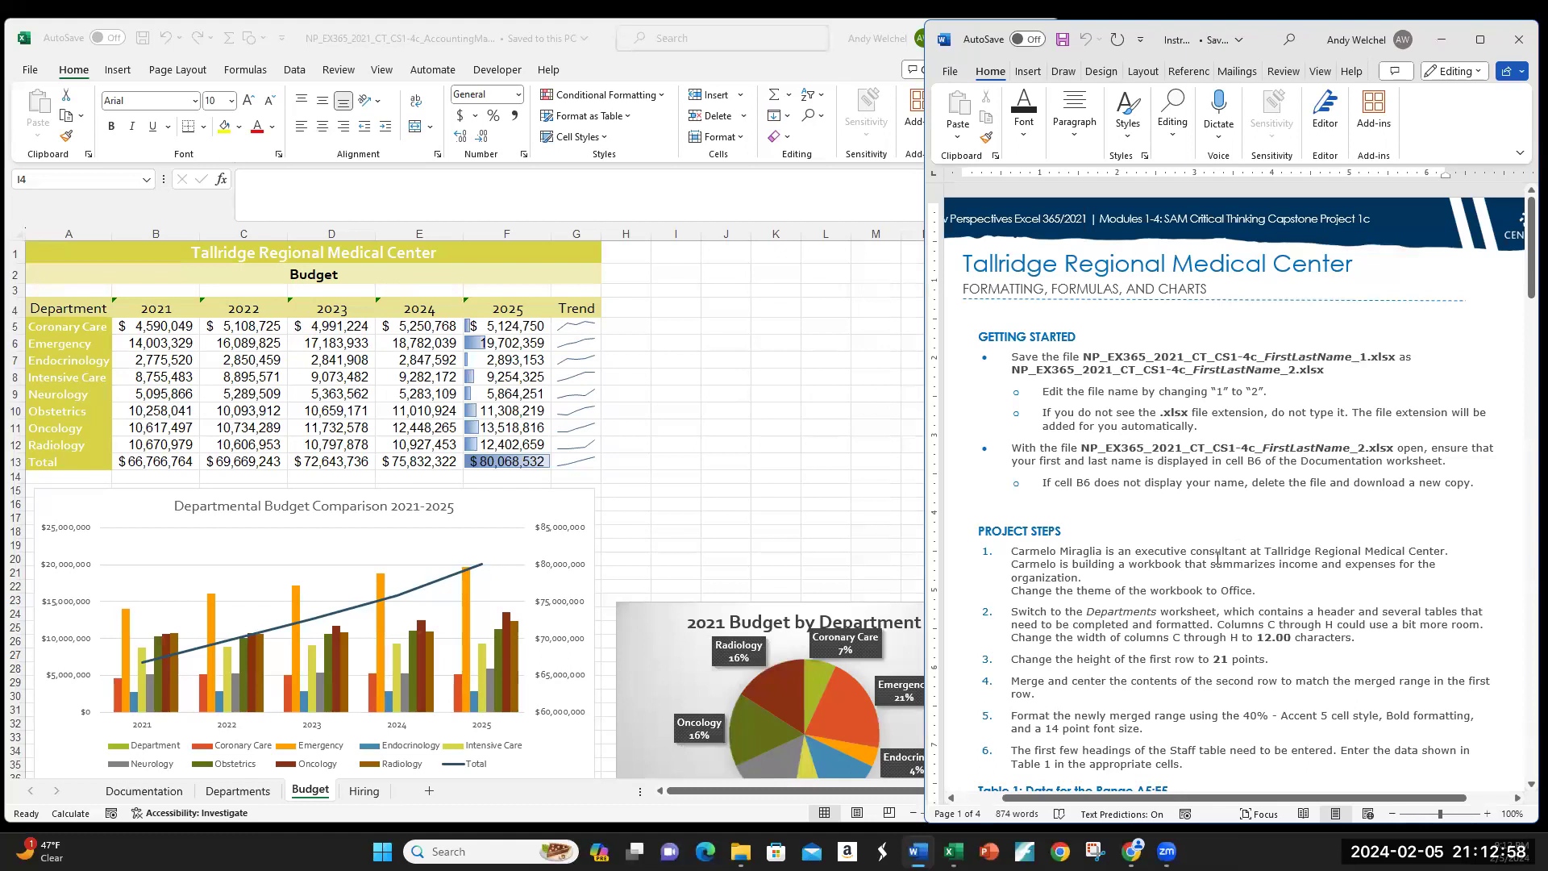
Step: Scroll the Word instructions to Project Steps 1–7 and the Table 1 data
scroll(1218, 558, "down", 1)
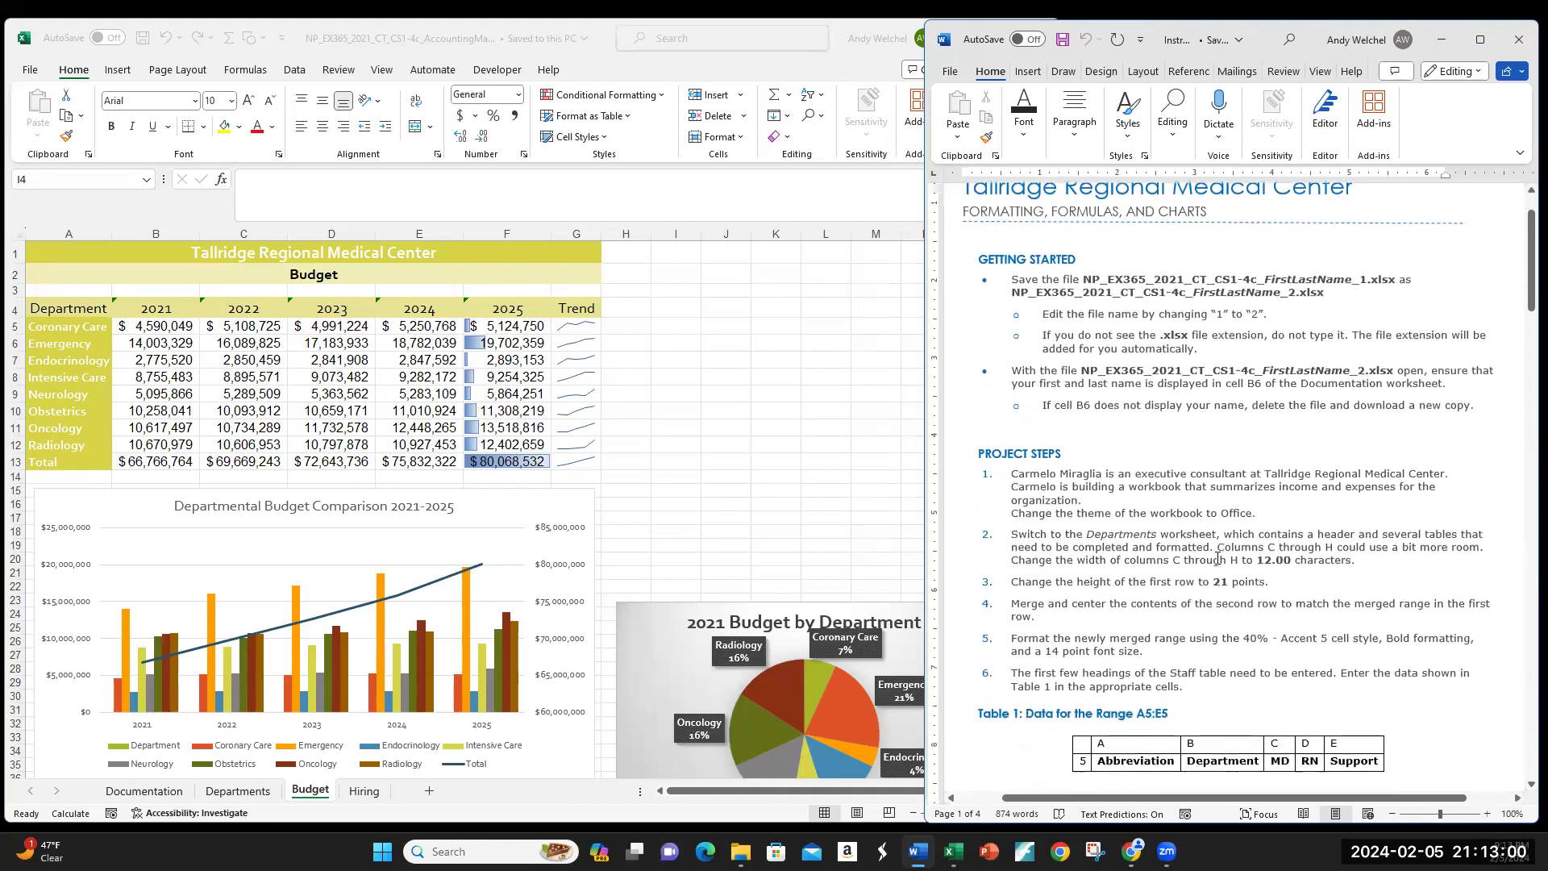
scroll(1217, 558, "up", 1)
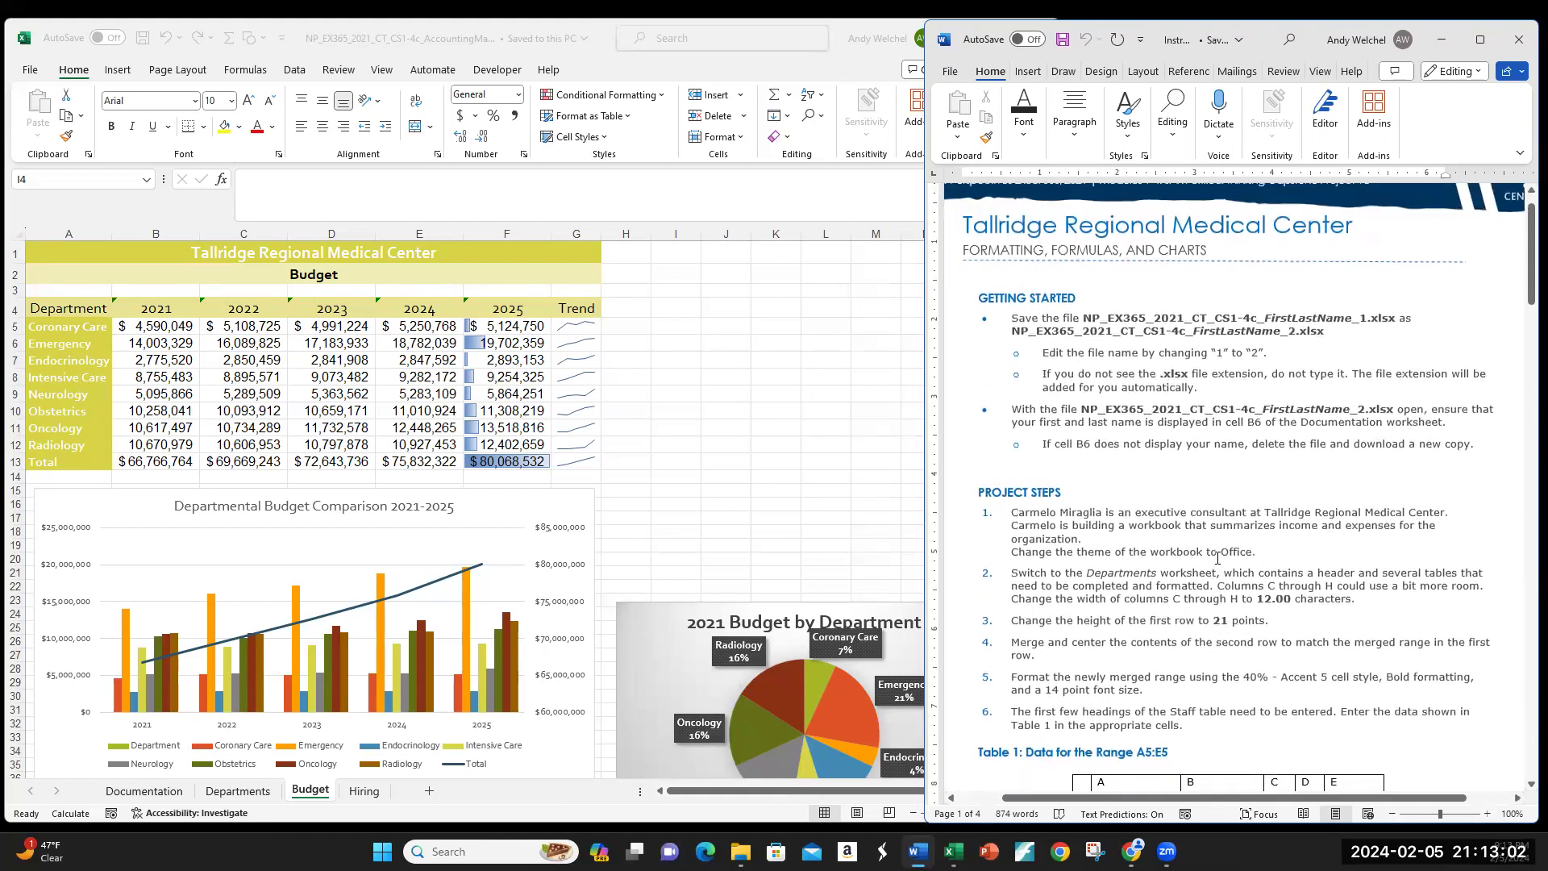
scroll(1218, 558, "down", 1)
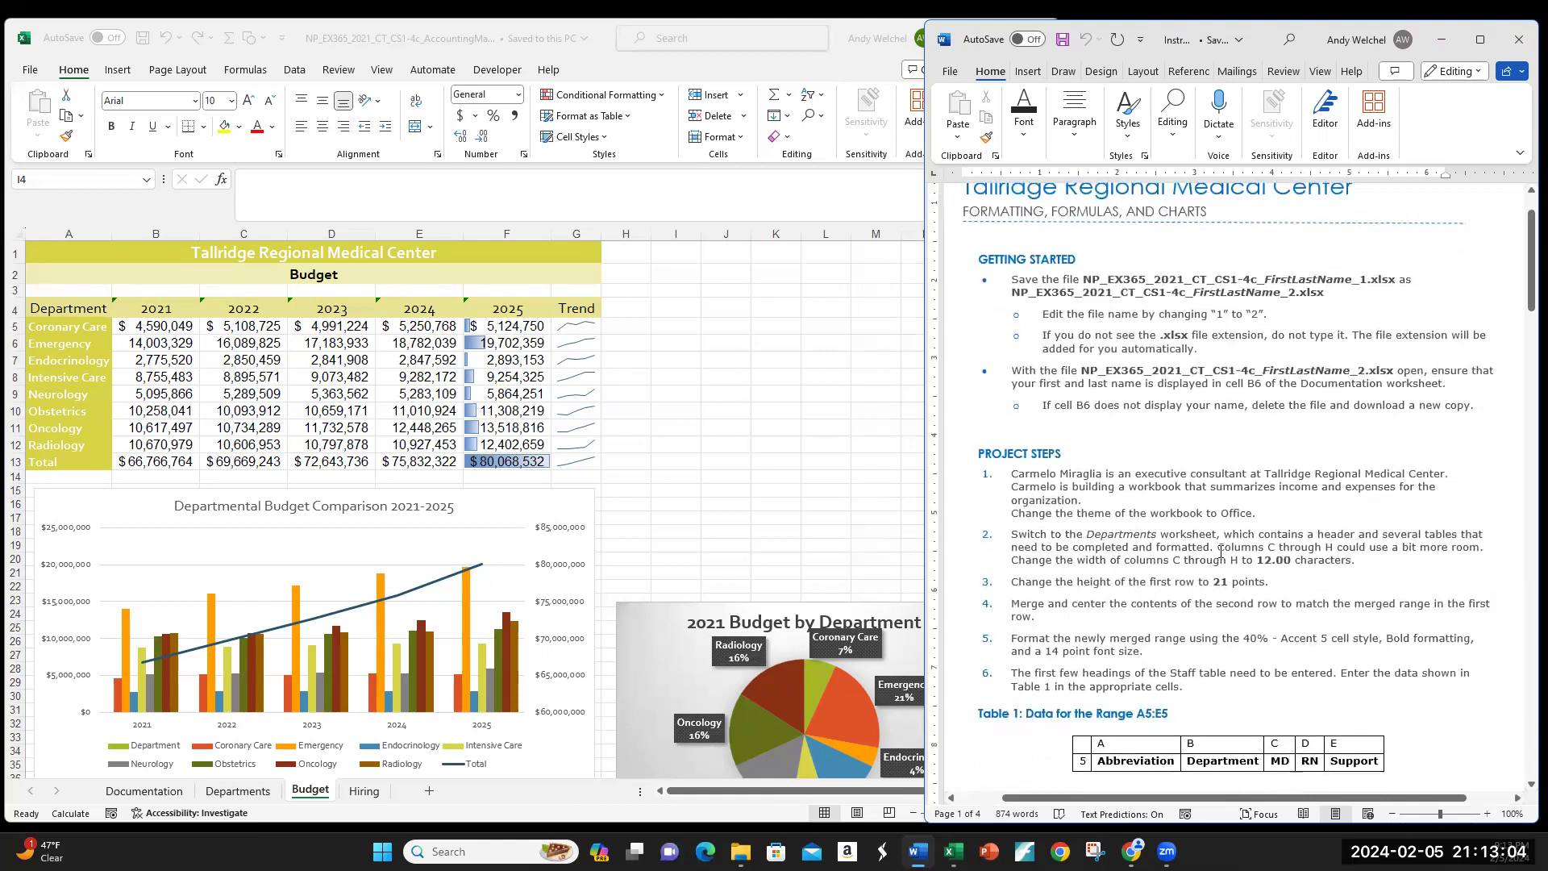
scroll(1220, 551, "up", 1)
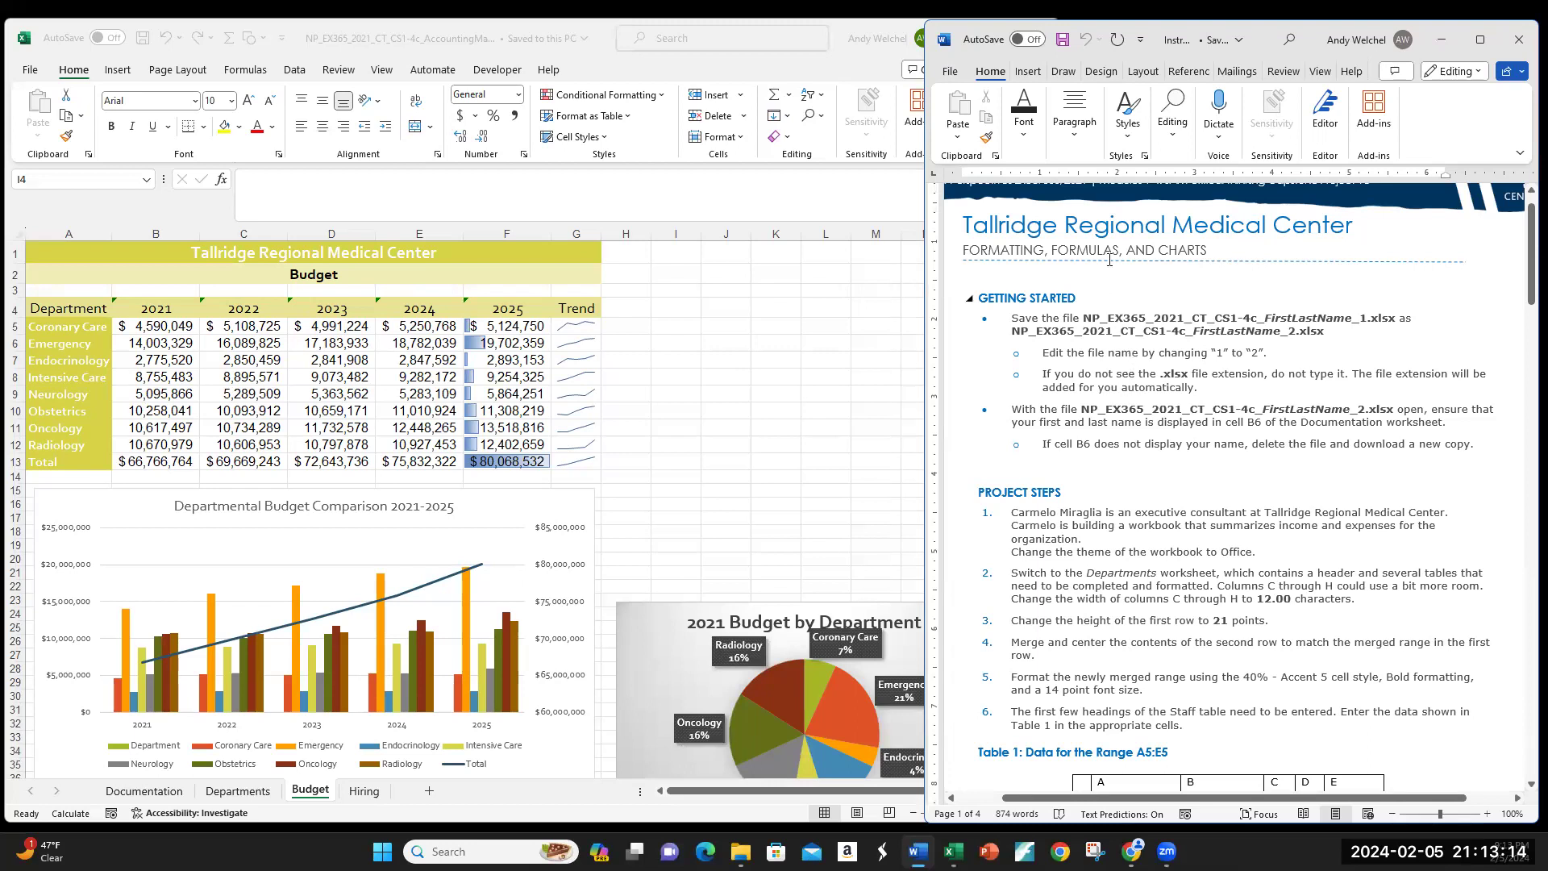
scroll(1178, 245, "up", 1)
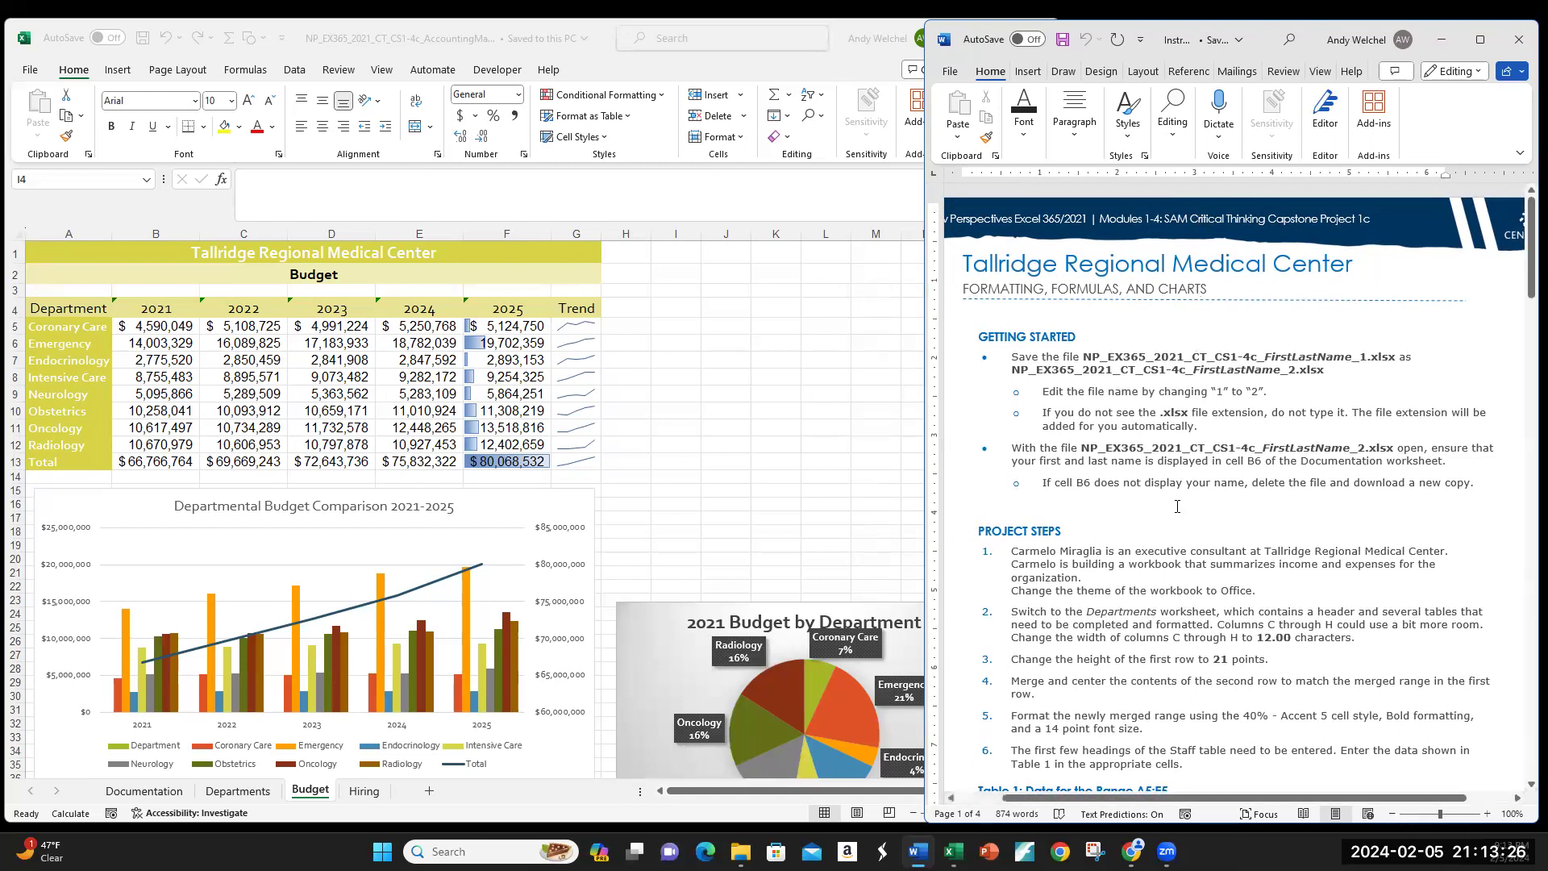
scroll(1177, 510, "down", 3)
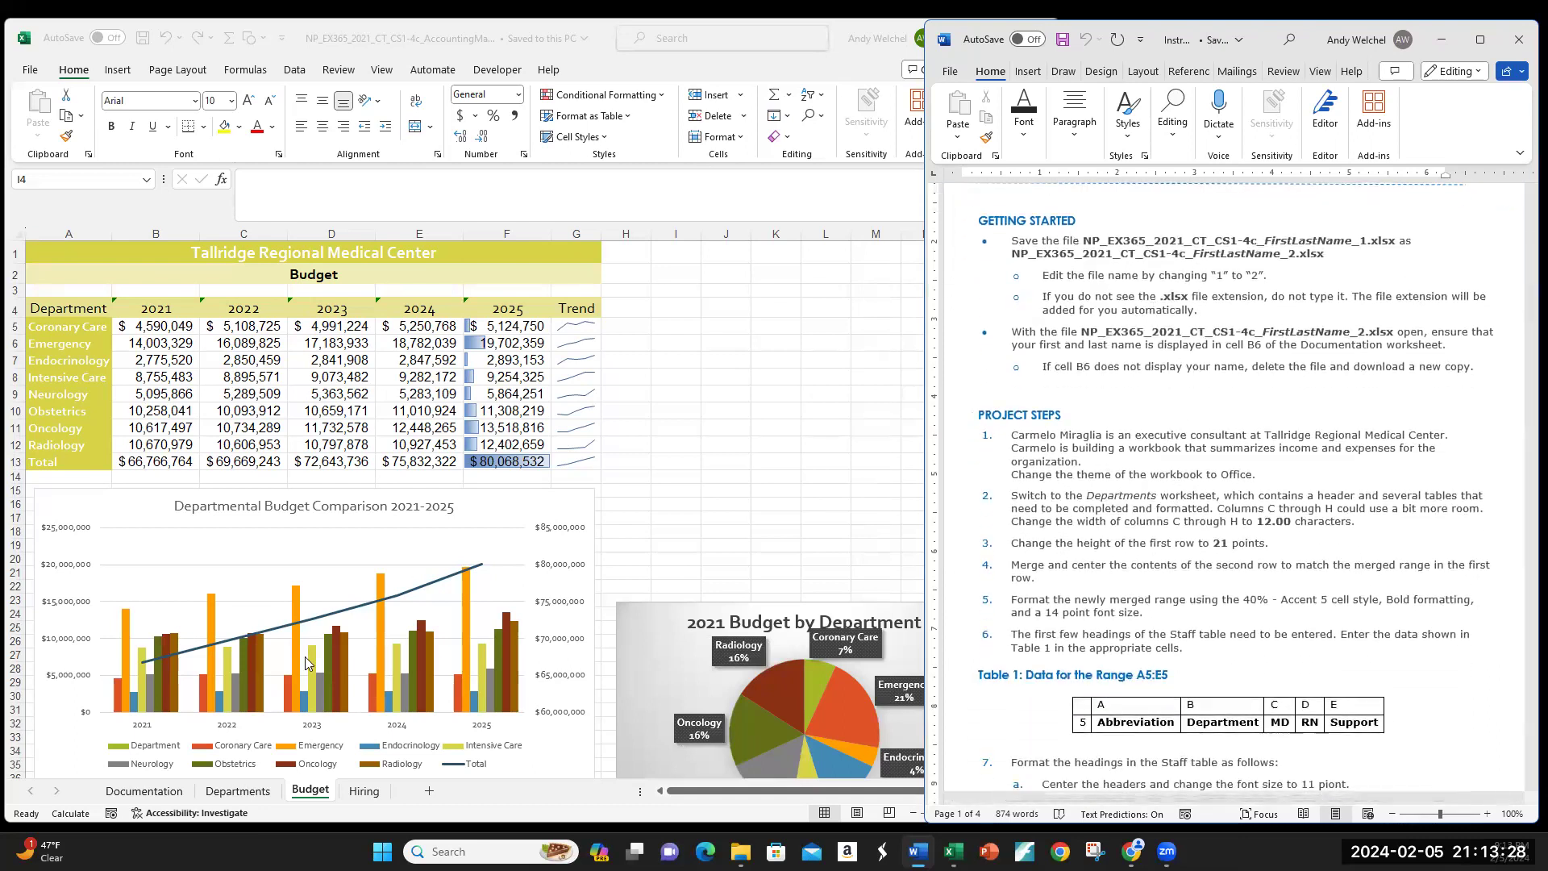
left_click(240, 791)
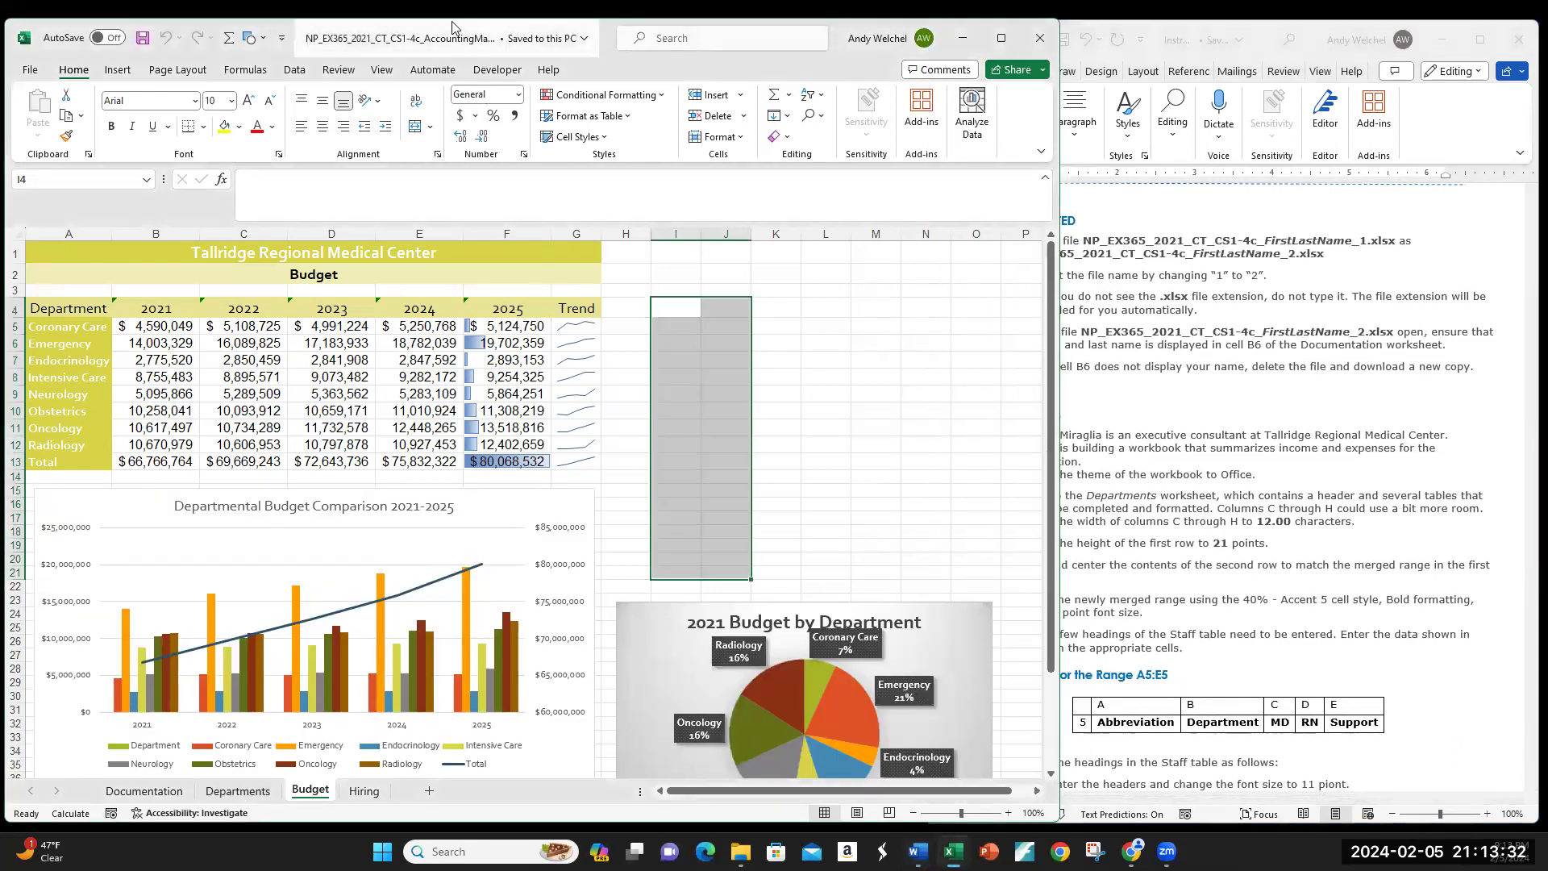
left_click(1124, 443)
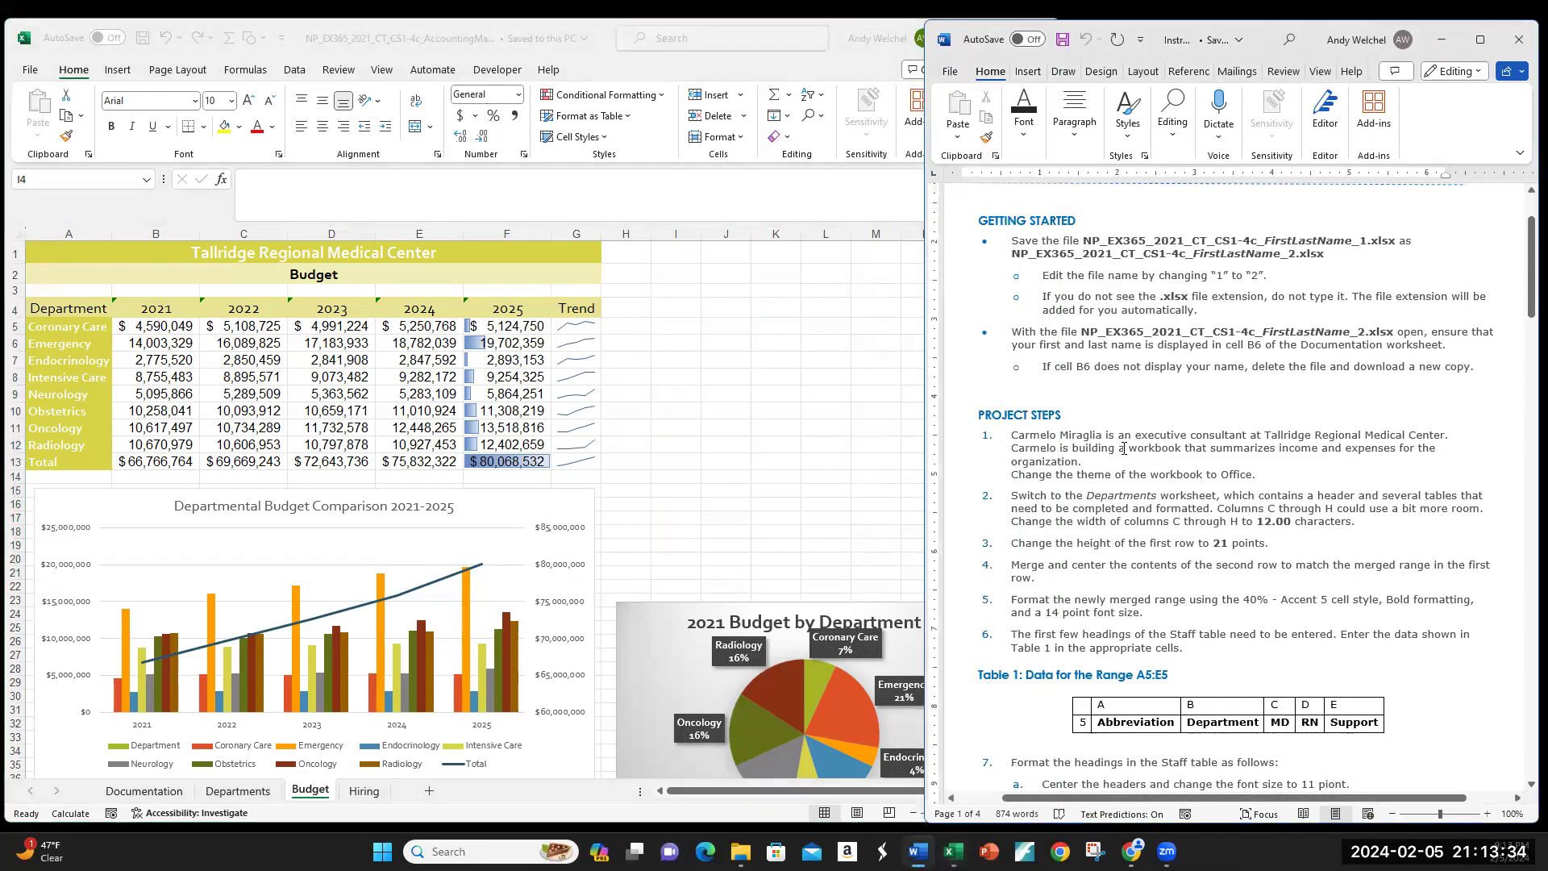
scroll(1124, 448, "down", 3)
scroll(1124, 448, "down", 1)
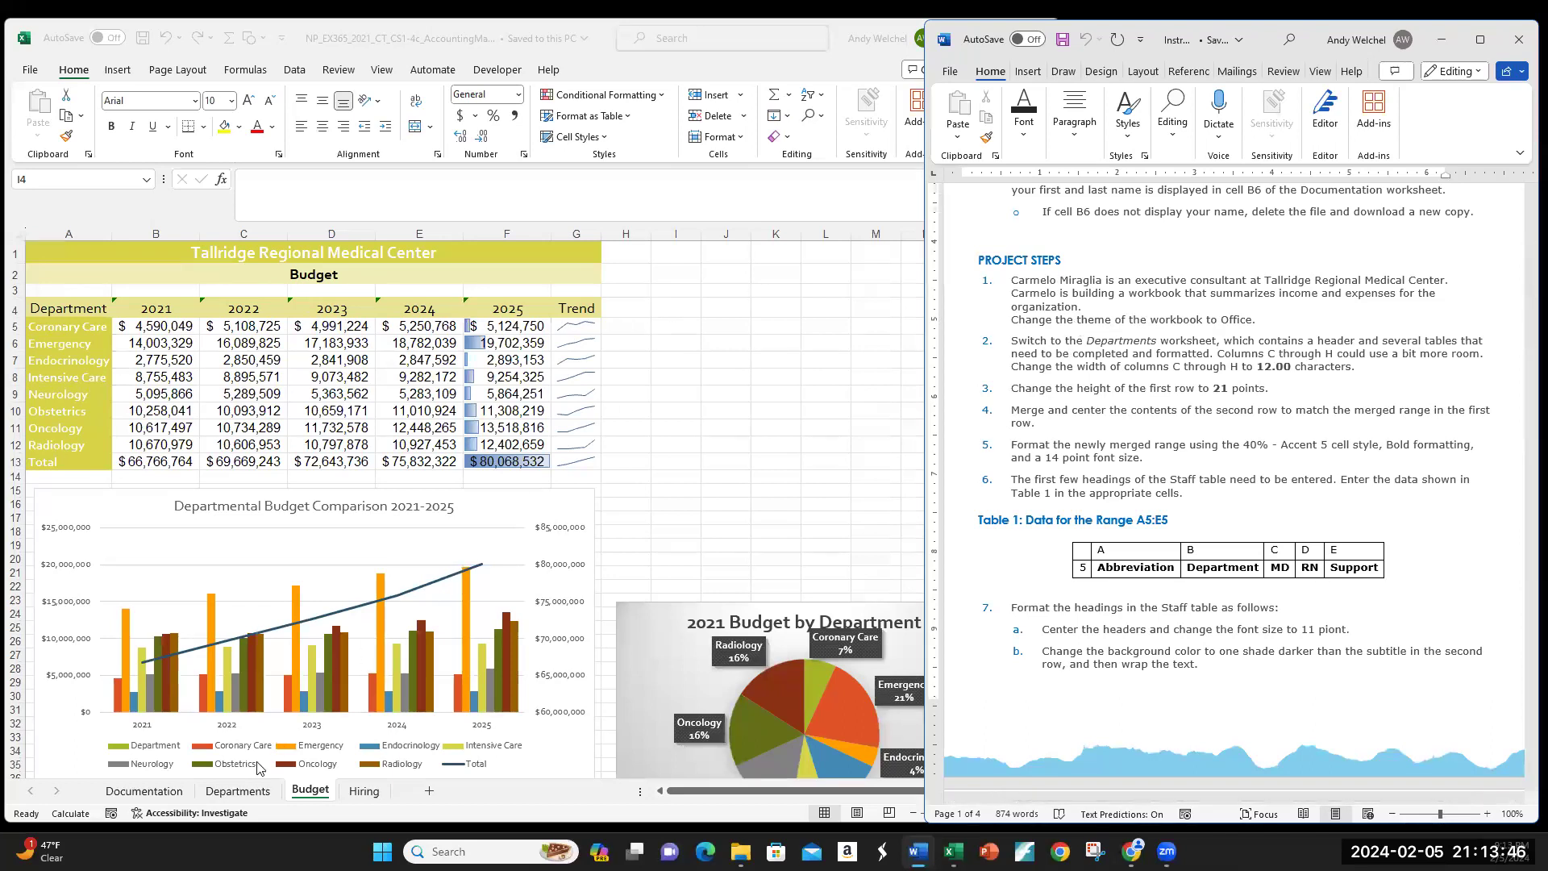
Step: Apply the Office theme from Page Layout and show the Departments sheet
left_click(258, 788)
left_click(258, 790)
left_click(144, 790)
left_click(177, 70)
left_click(41, 133)
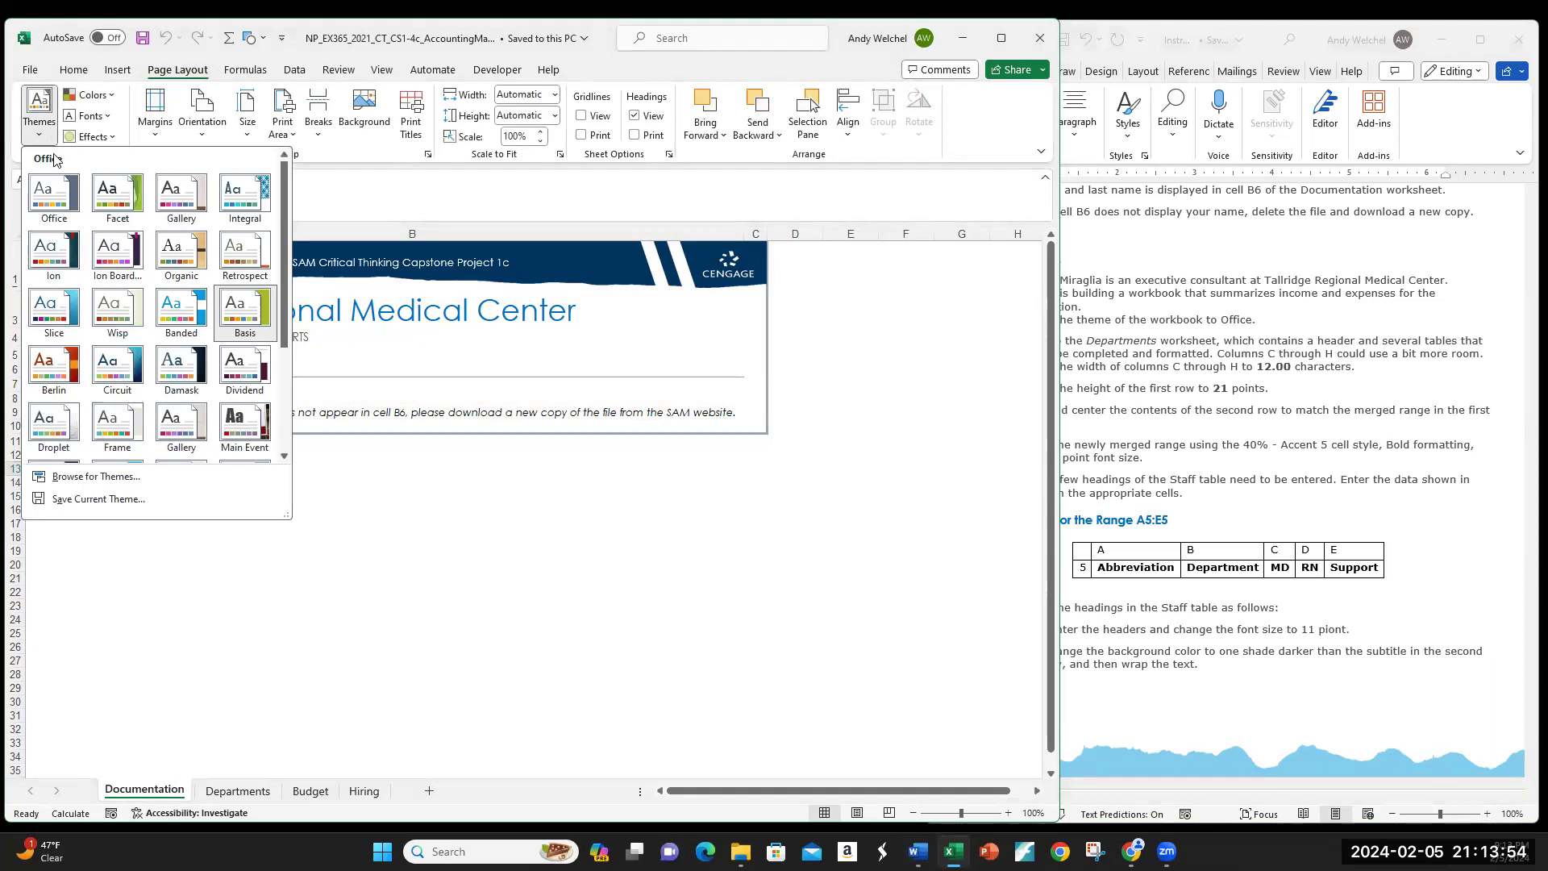
left_click(56, 198)
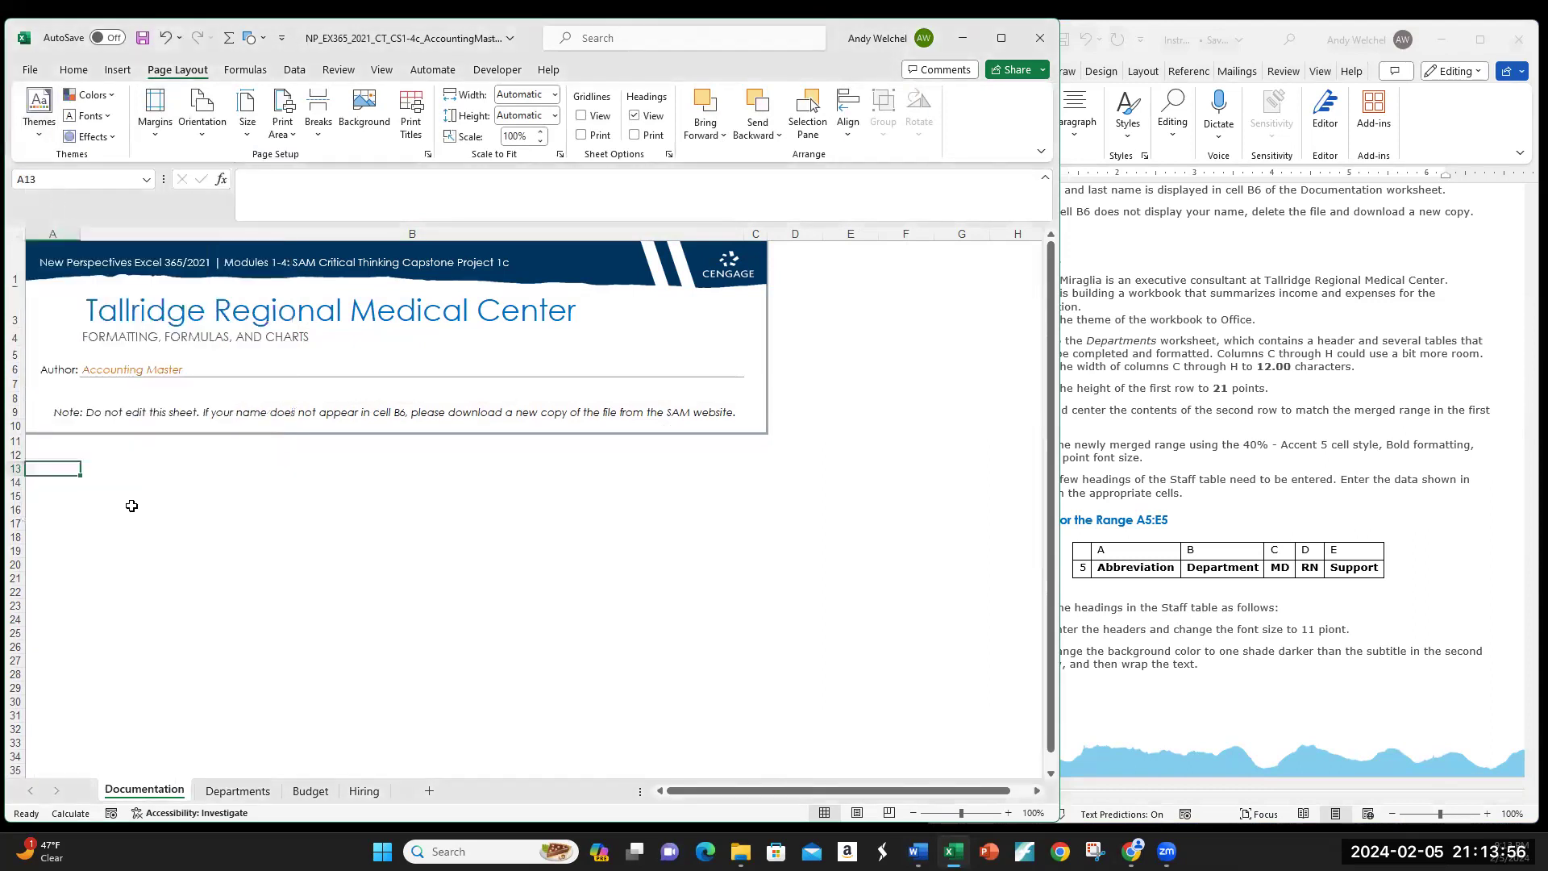
left_click(239, 797)
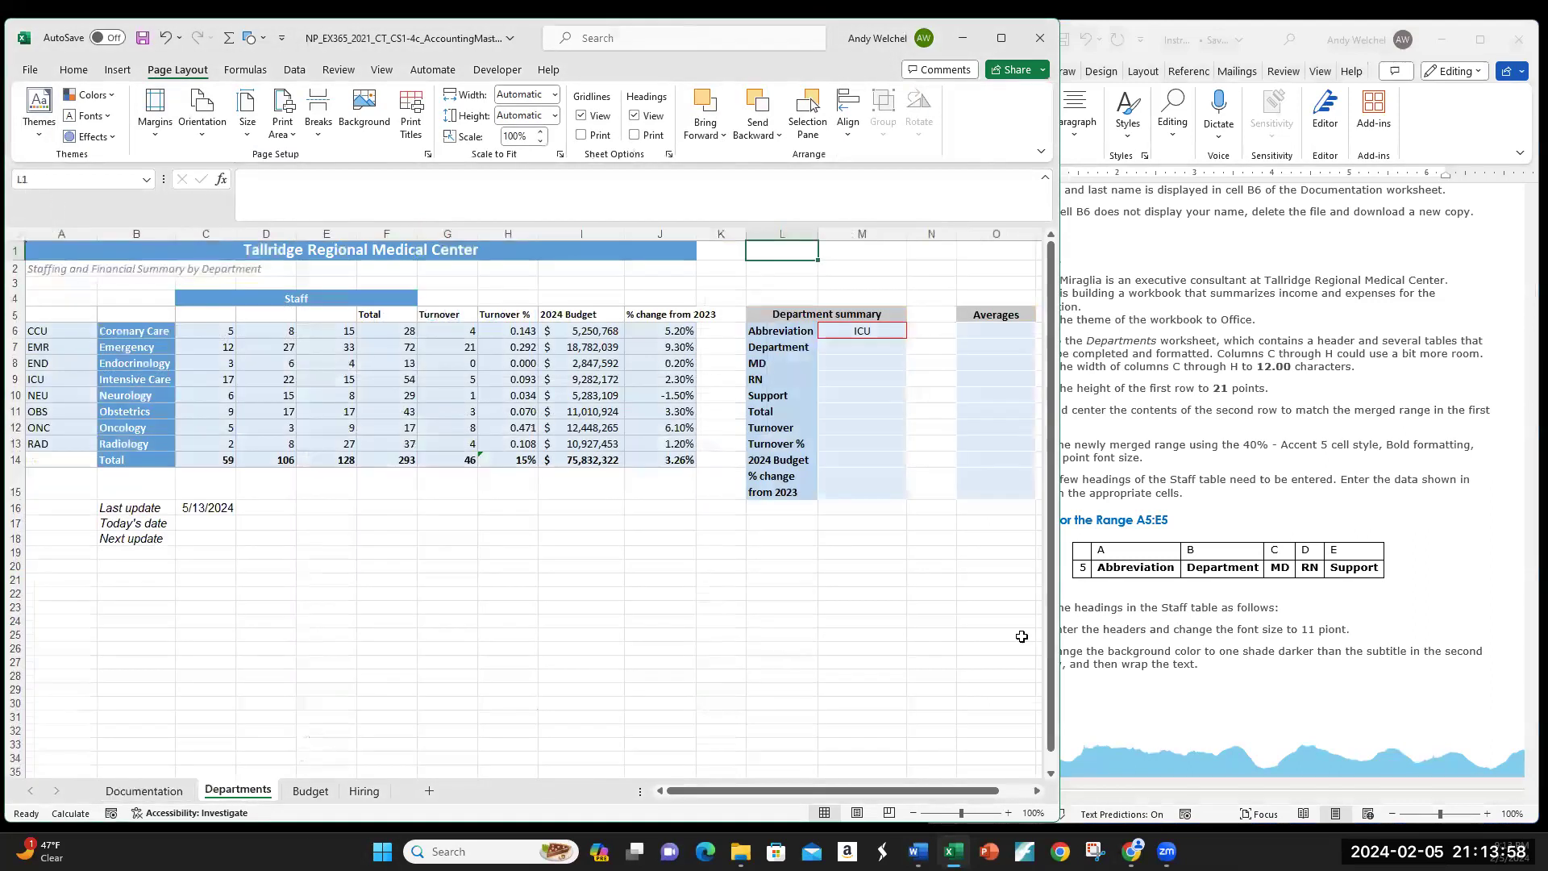
scroll(1243, 634, "down", 10)
scroll(1242, 635, "down", 5)
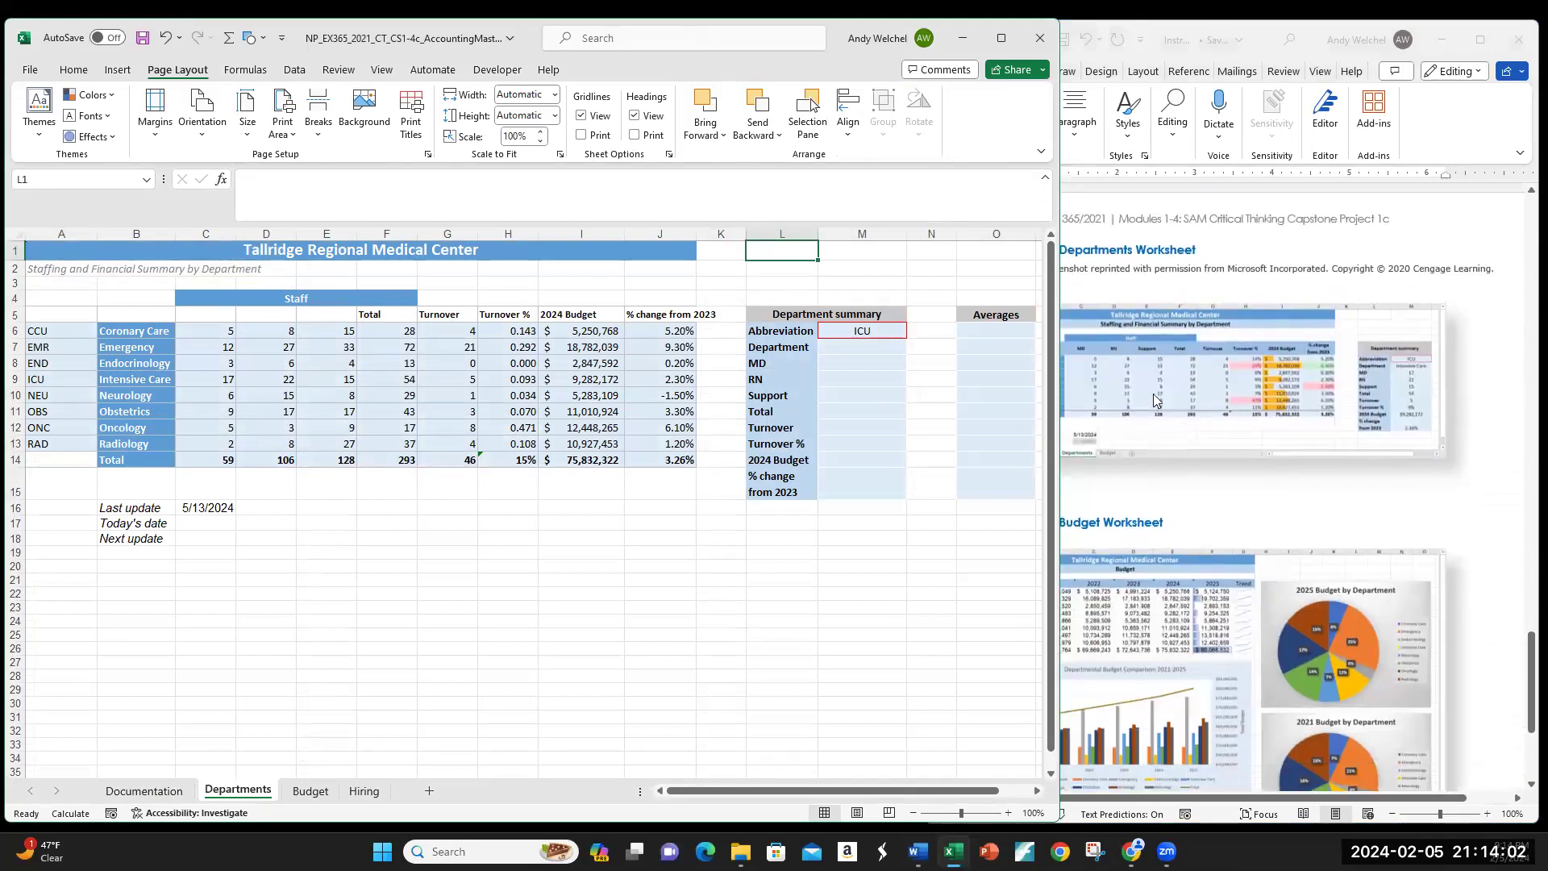
Step: Preview the Facet theme, settle back on Office, then return to the Word instructions
left_click(38, 121)
left_click(131, 204)
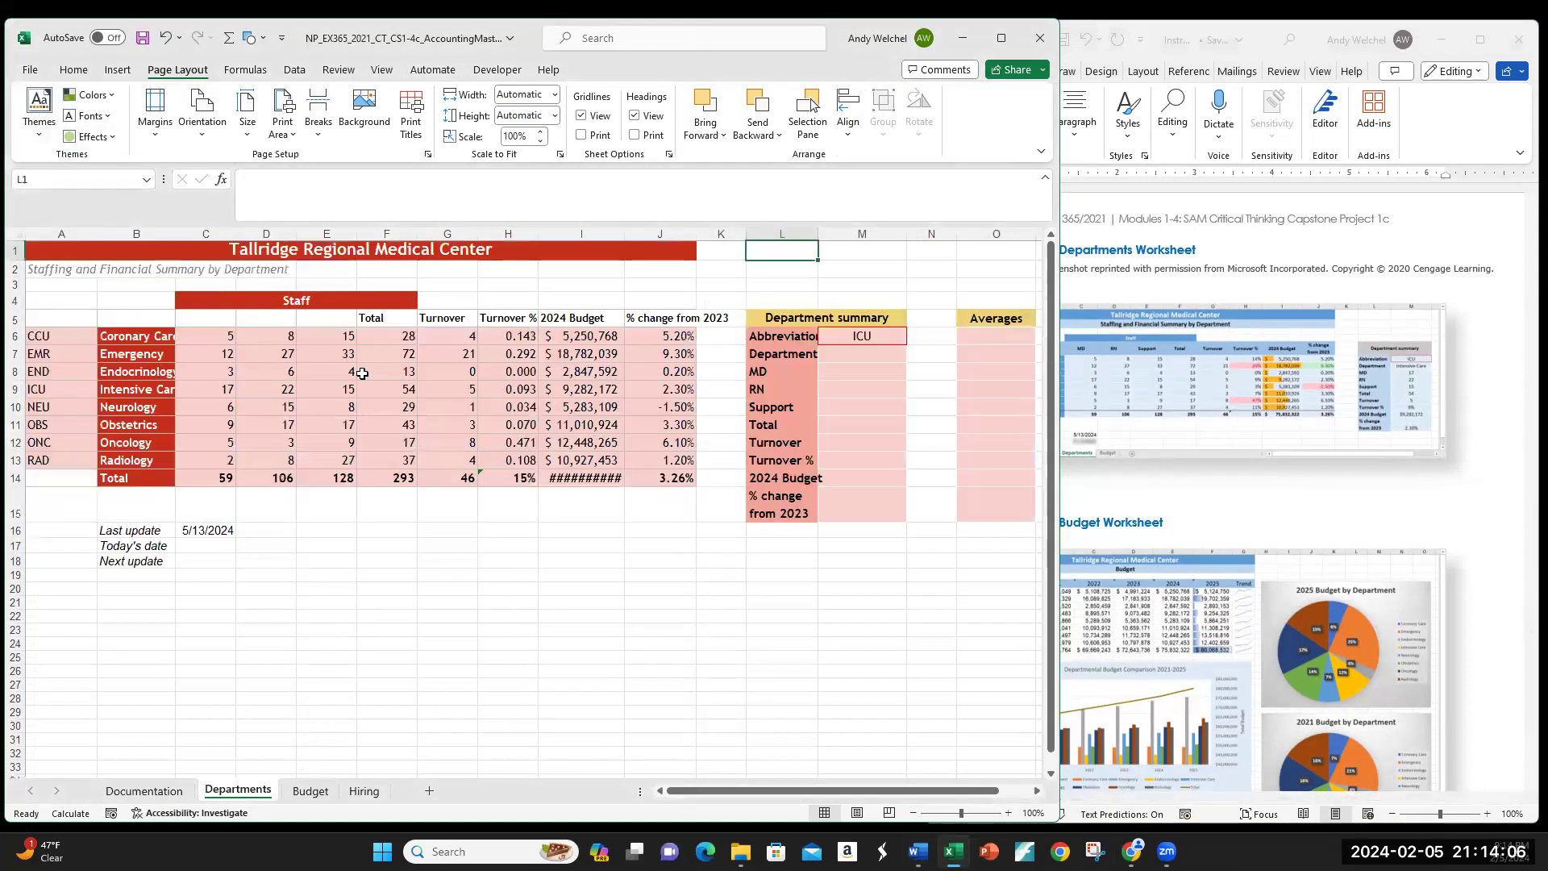
left_click(45, 143)
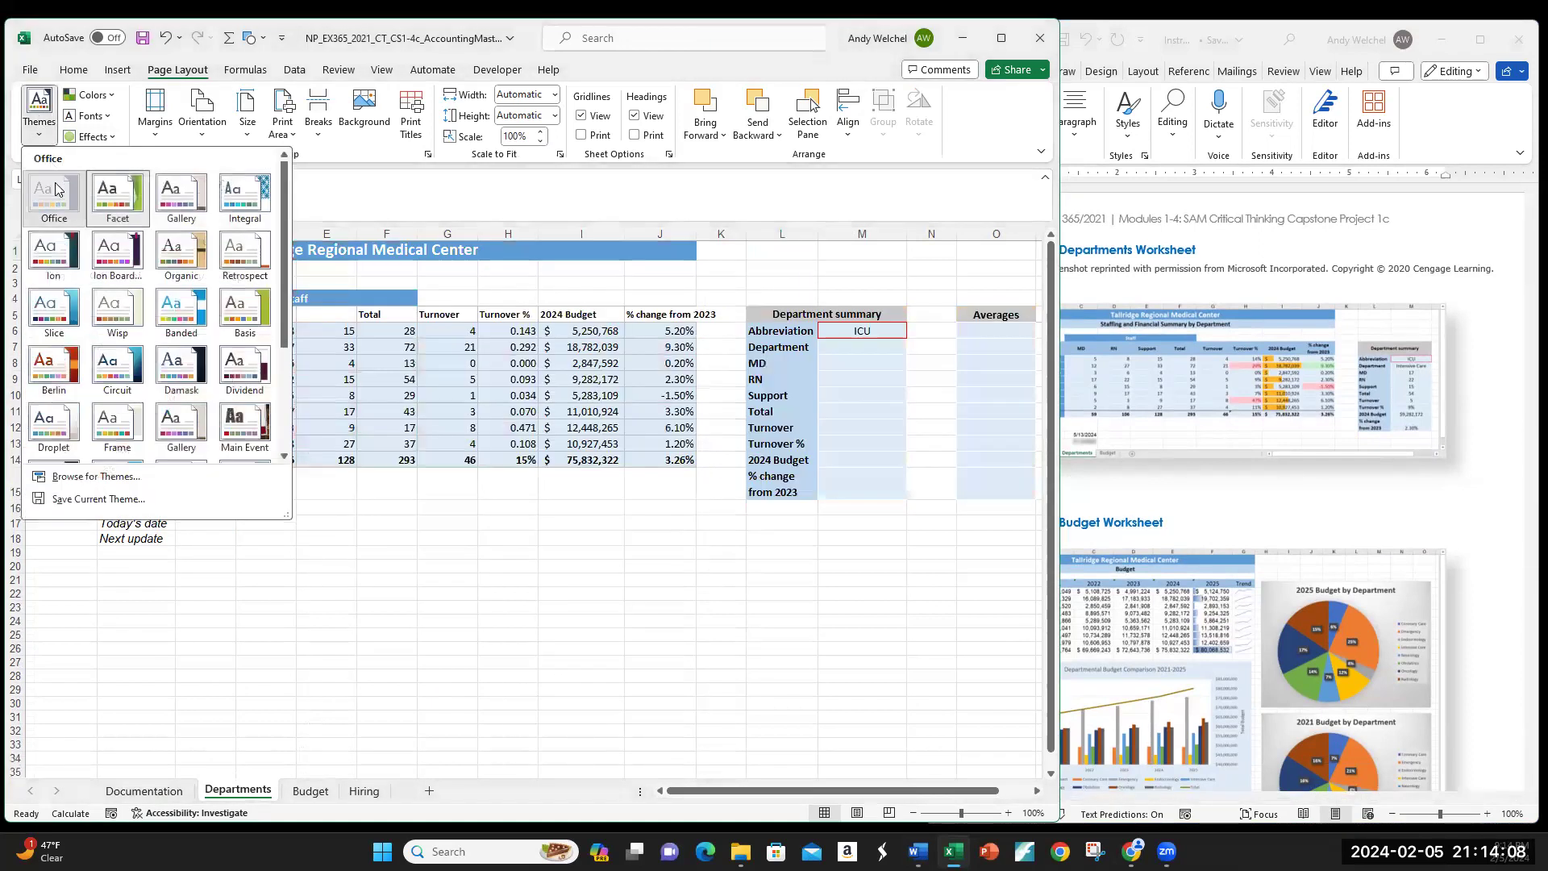
left_click(53, 194)
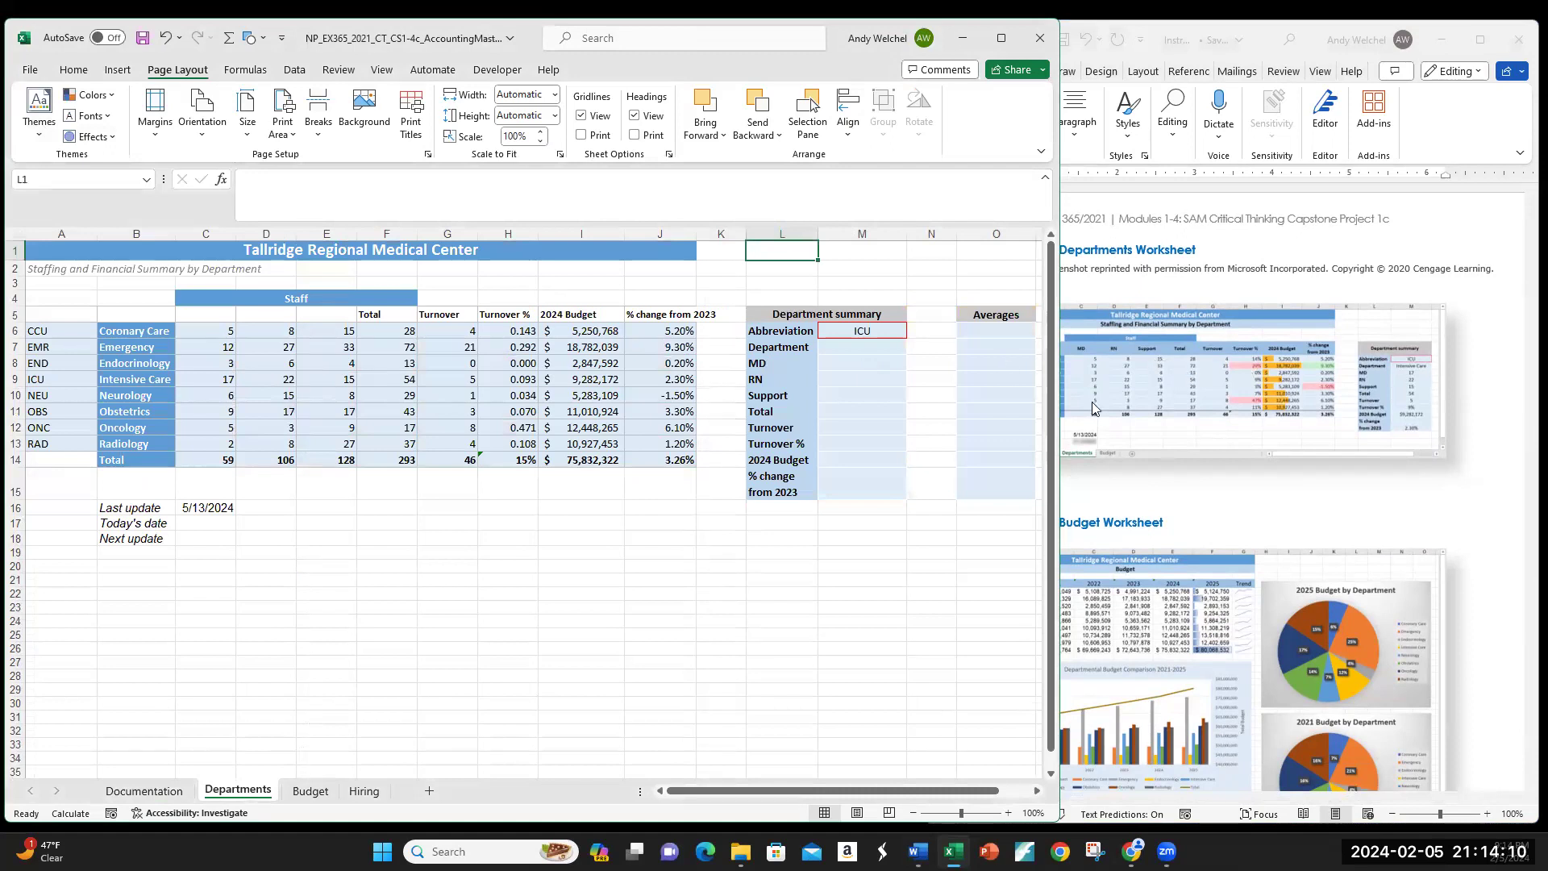
scroll(1107, 474, "up", 15)
scroll(1107, 474, "up", 15)
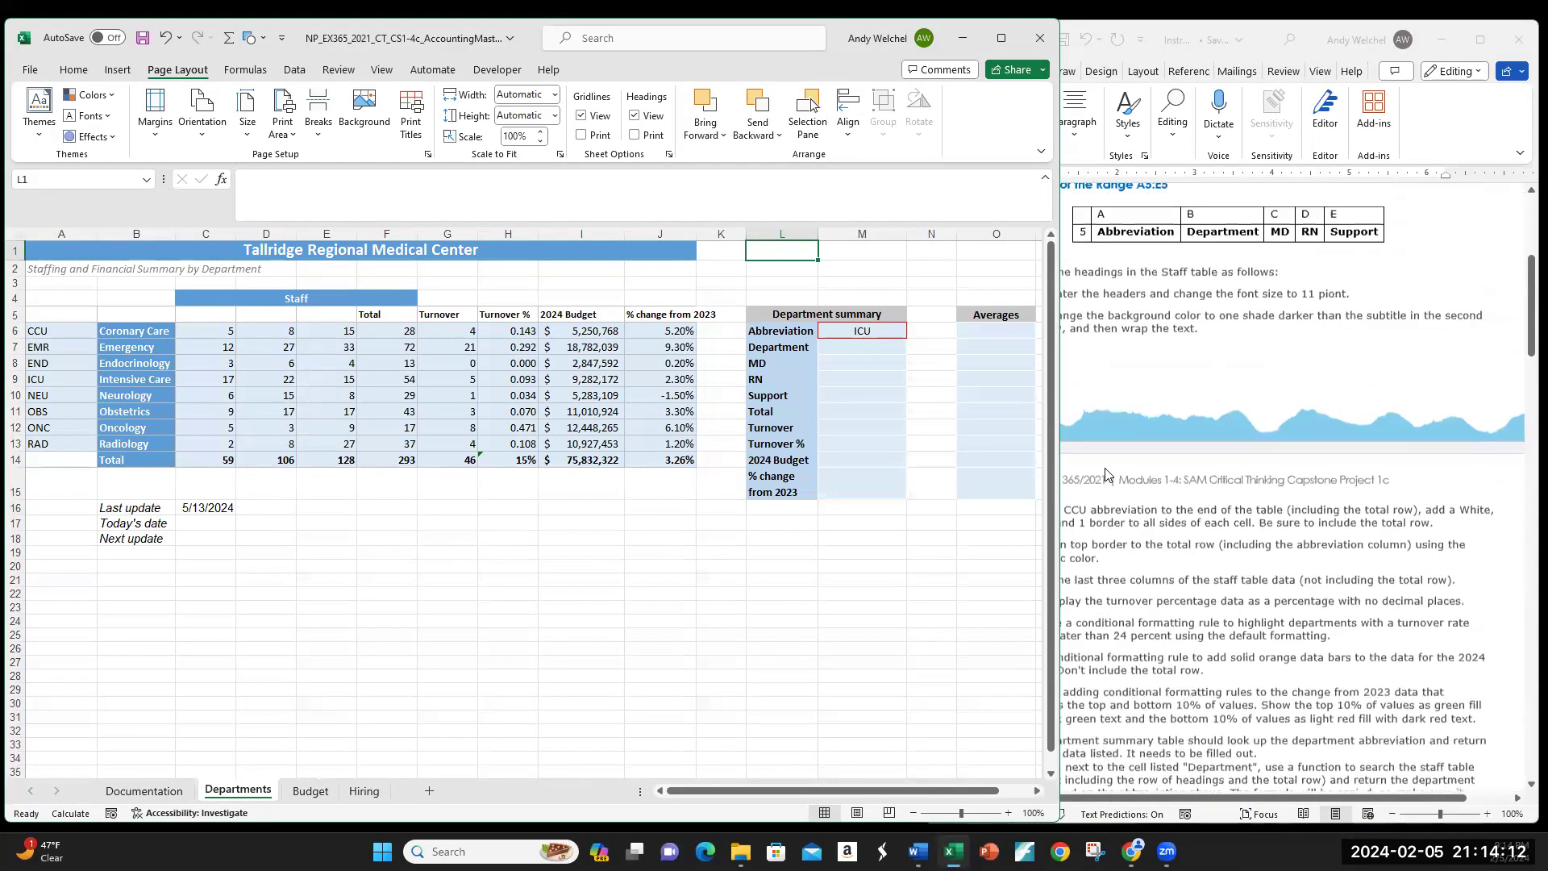
left_click(480, 513)
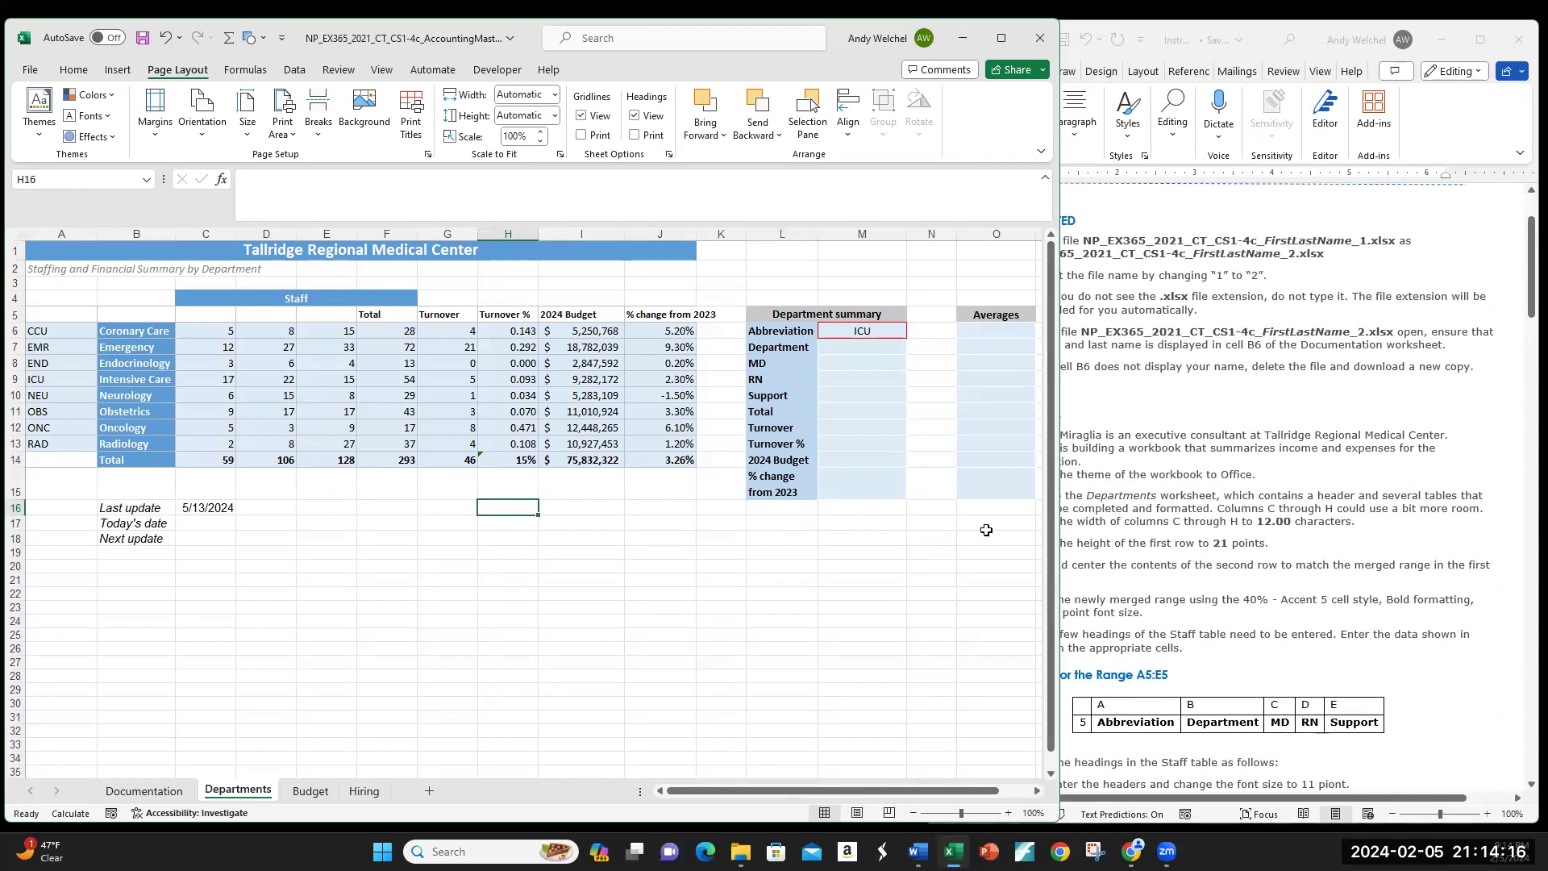
left_click(1219, 420)
Step: Scroll the instructions to steps 2–9 on column widths and row height, then return to Excel
scroll(1220, 428, "down", 7)
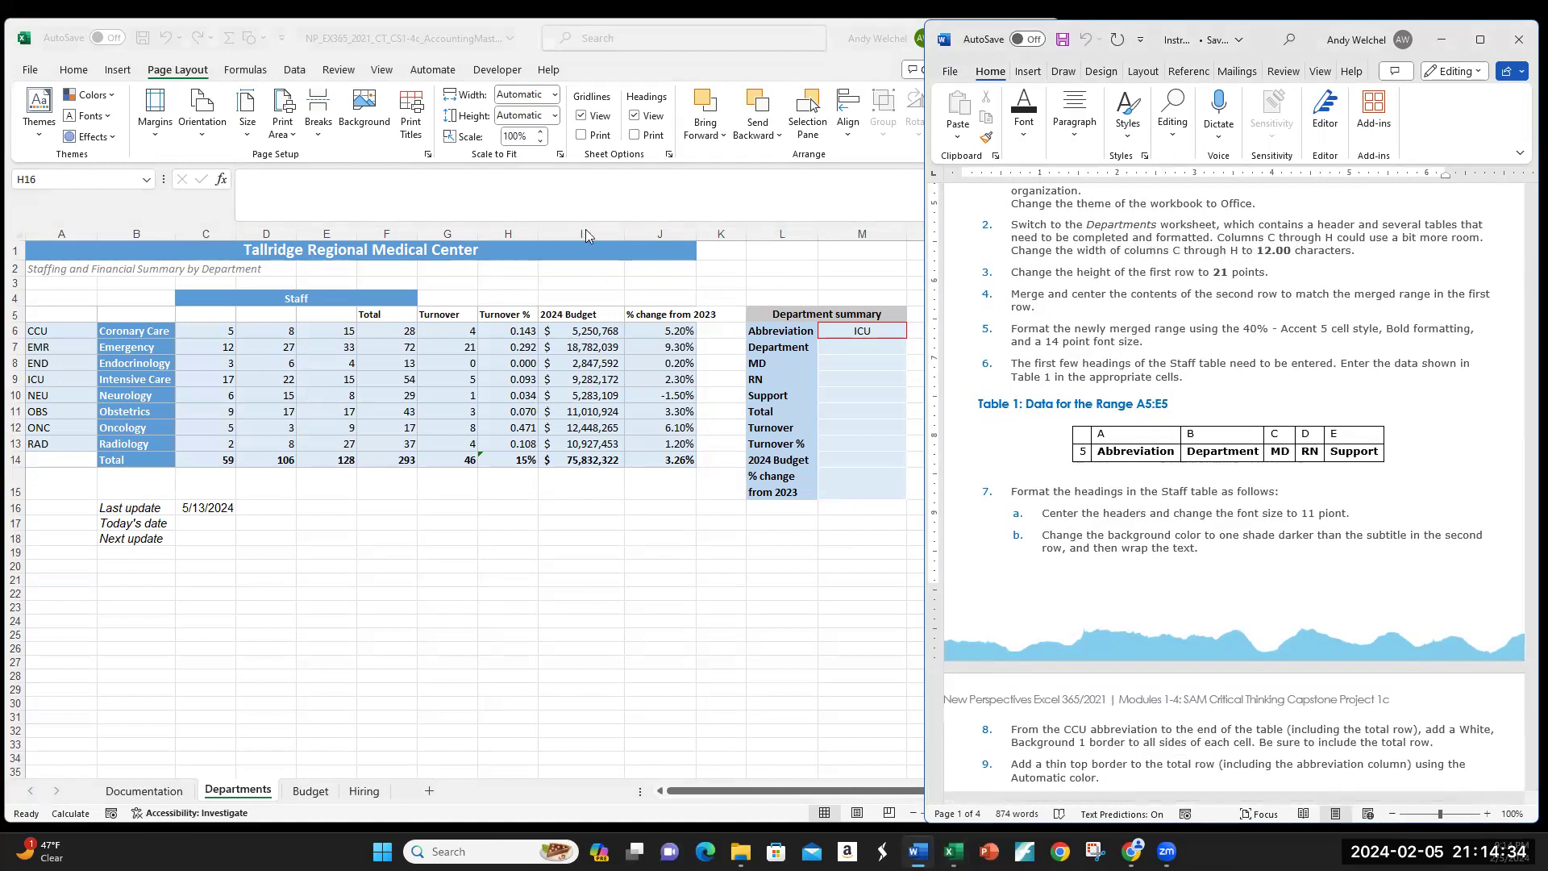
left_click(199, 232)
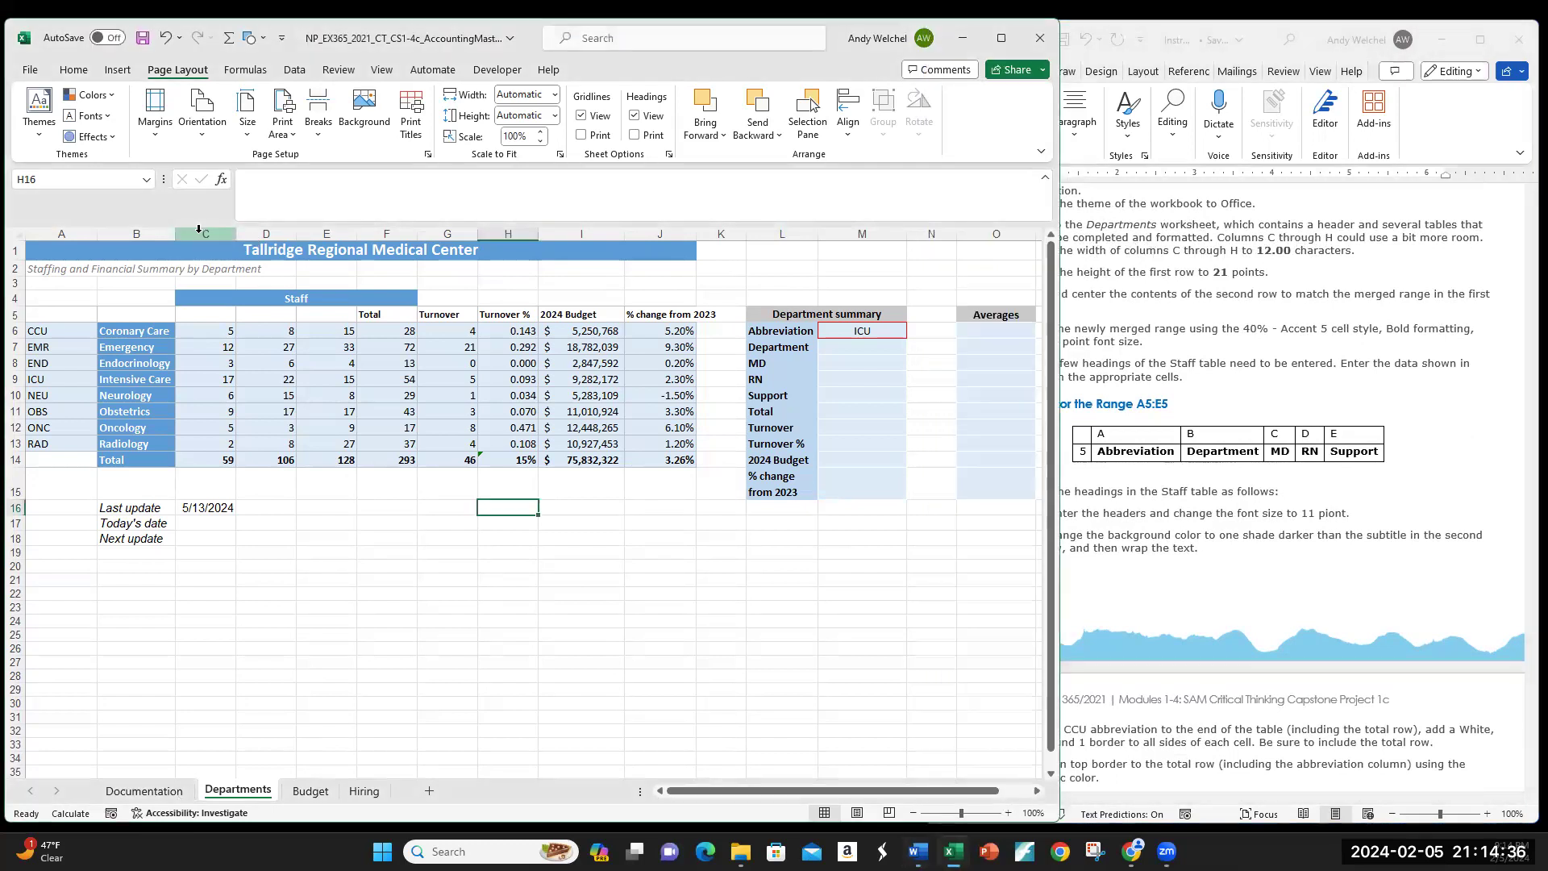
Step: Set columns C through H to a width of 12
mouse_move(204, 234)
left_mouse_down()
mouse_move(564, 246)
mouse_move(520, 251)
left_mouse_up()
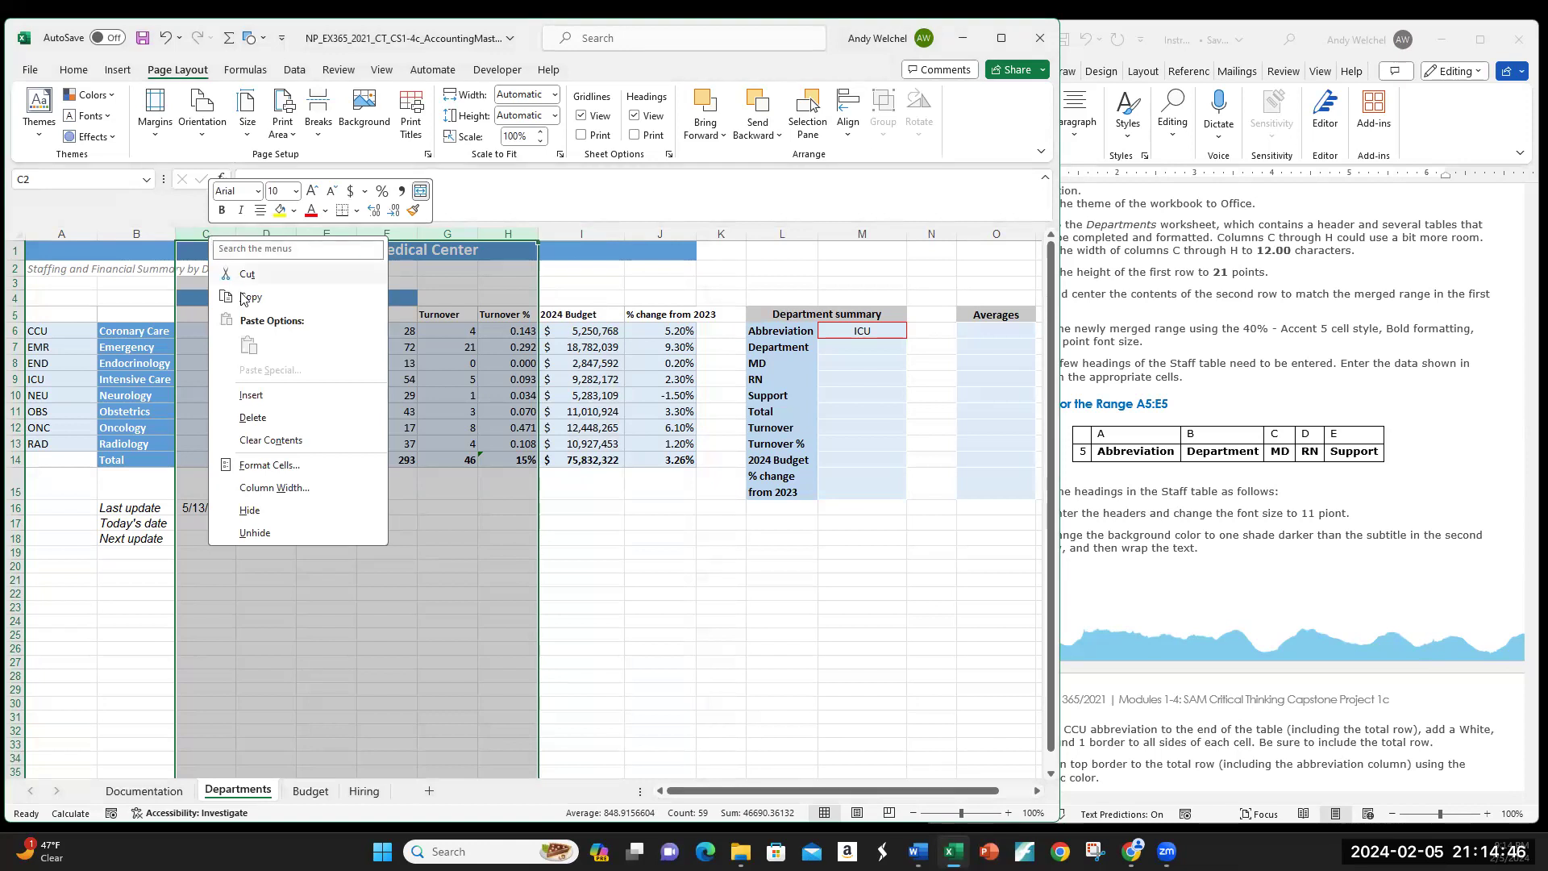
left_click(274, 487)
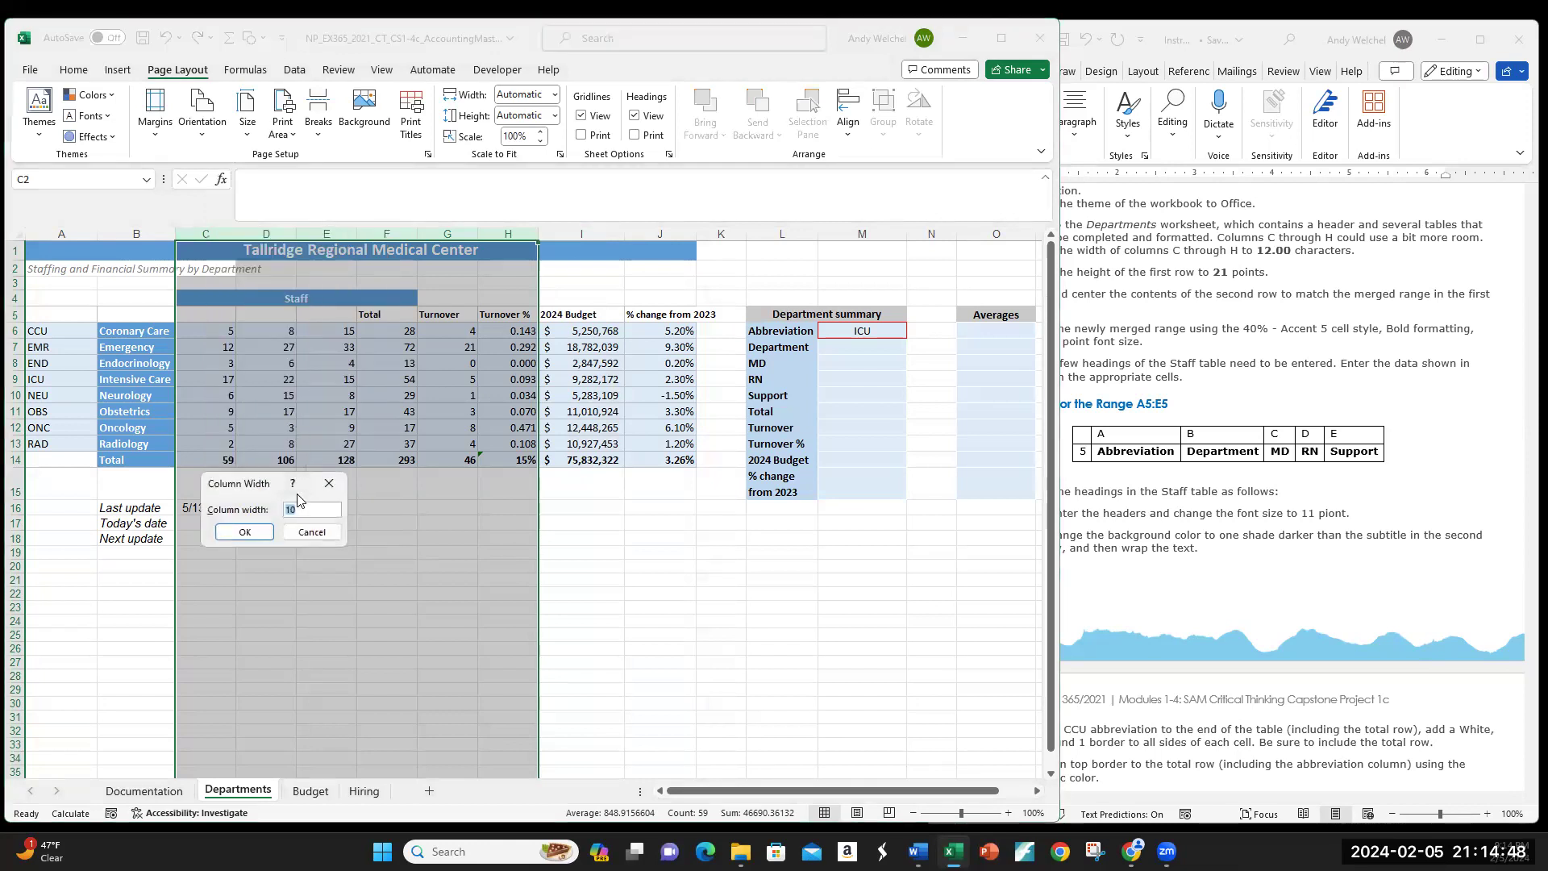
type("12")
key("Return")
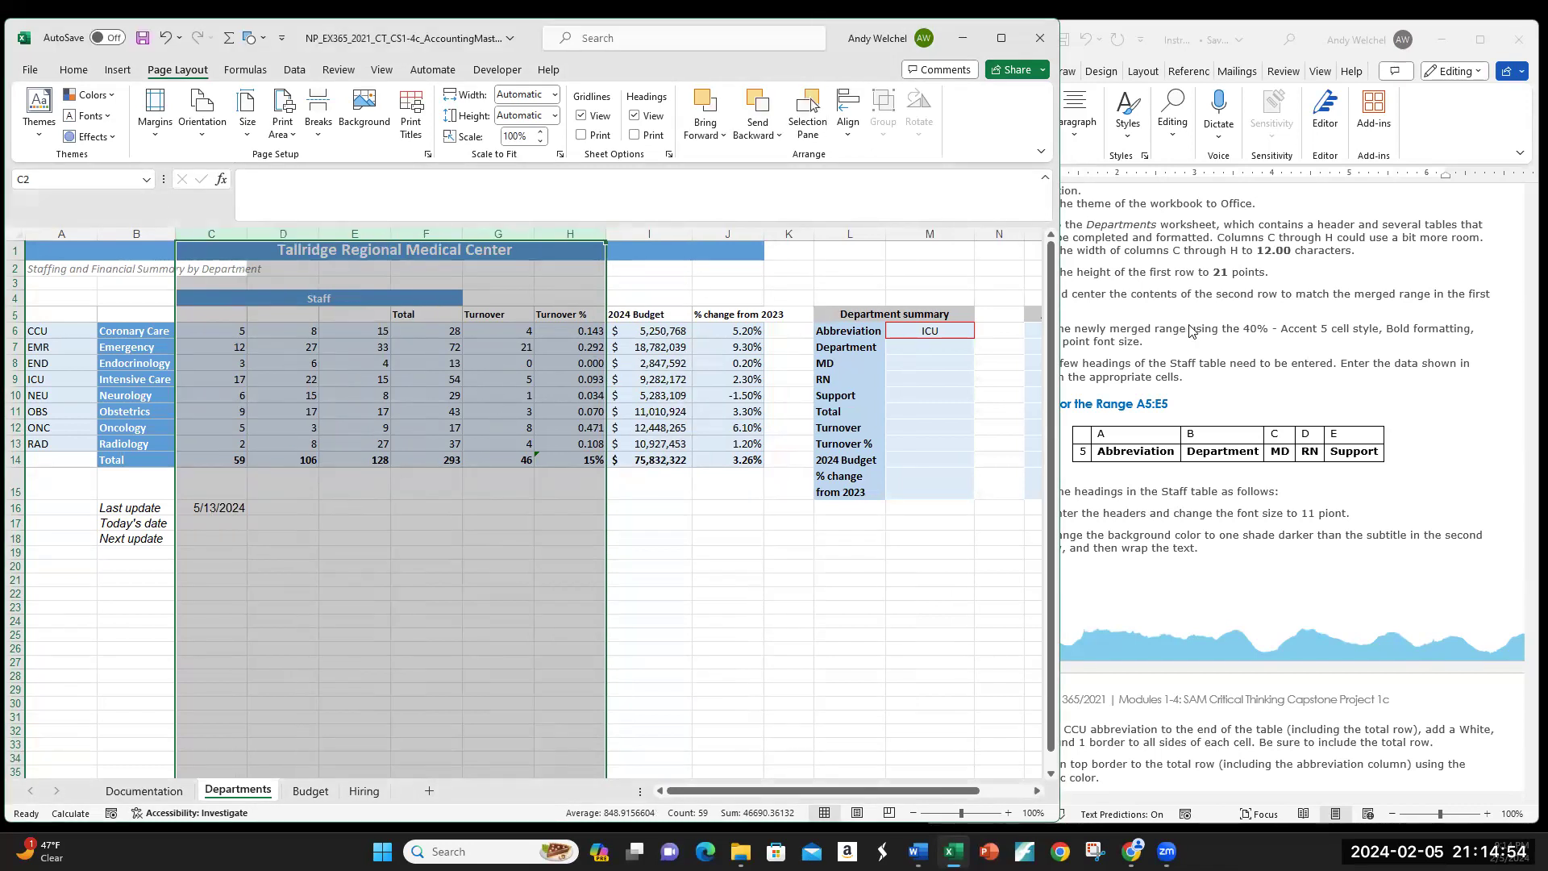
Step: Set row 1 to a height of 21 points
left_click(1278, 271)
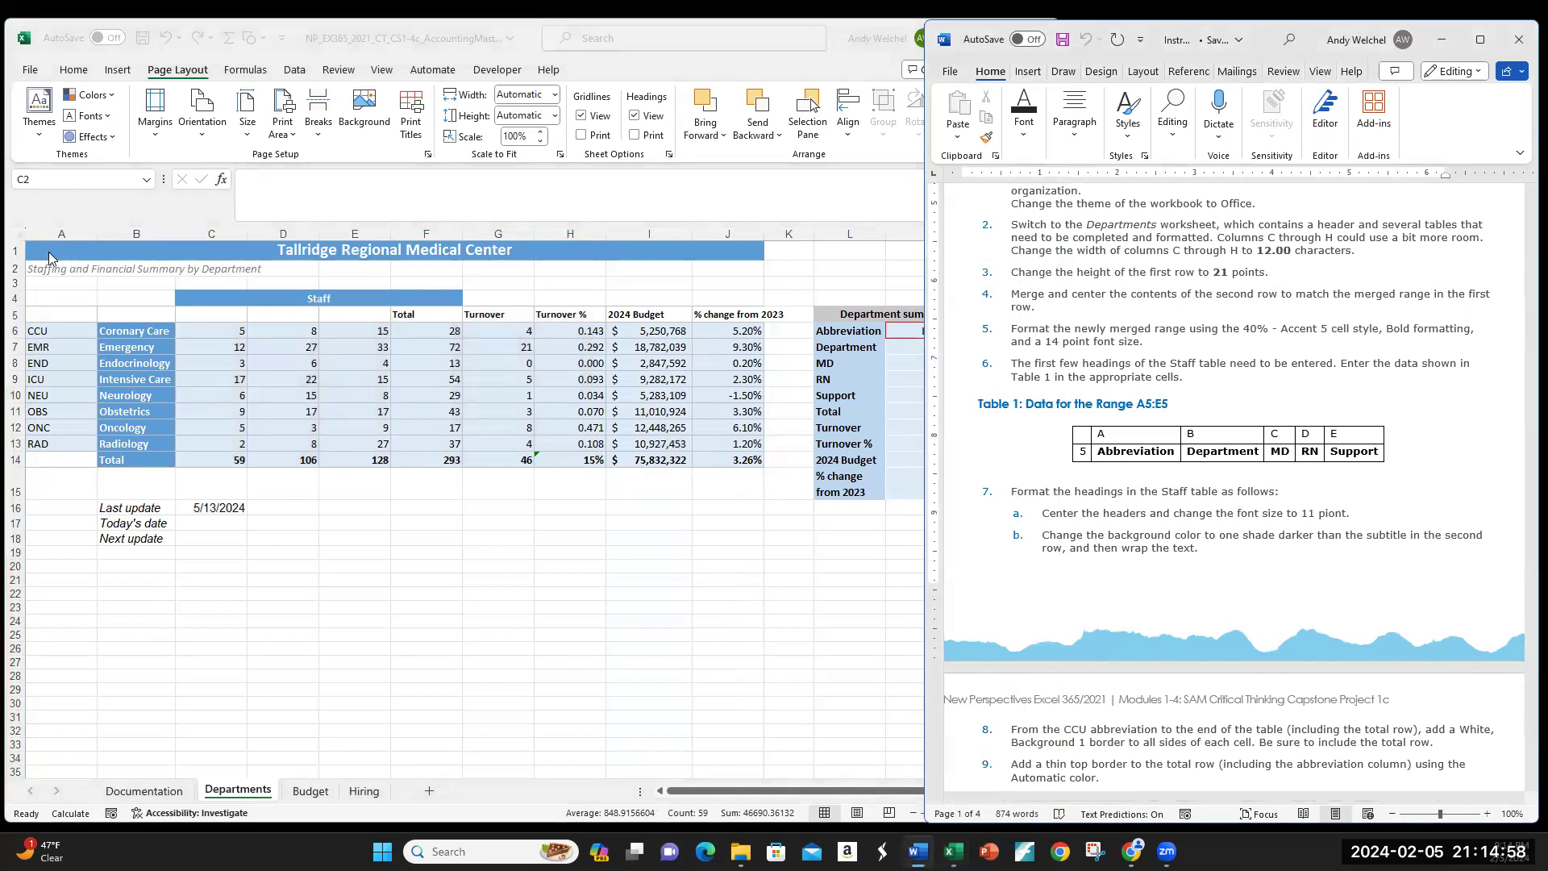
left_click(15, 250)
left_click(14, 251)
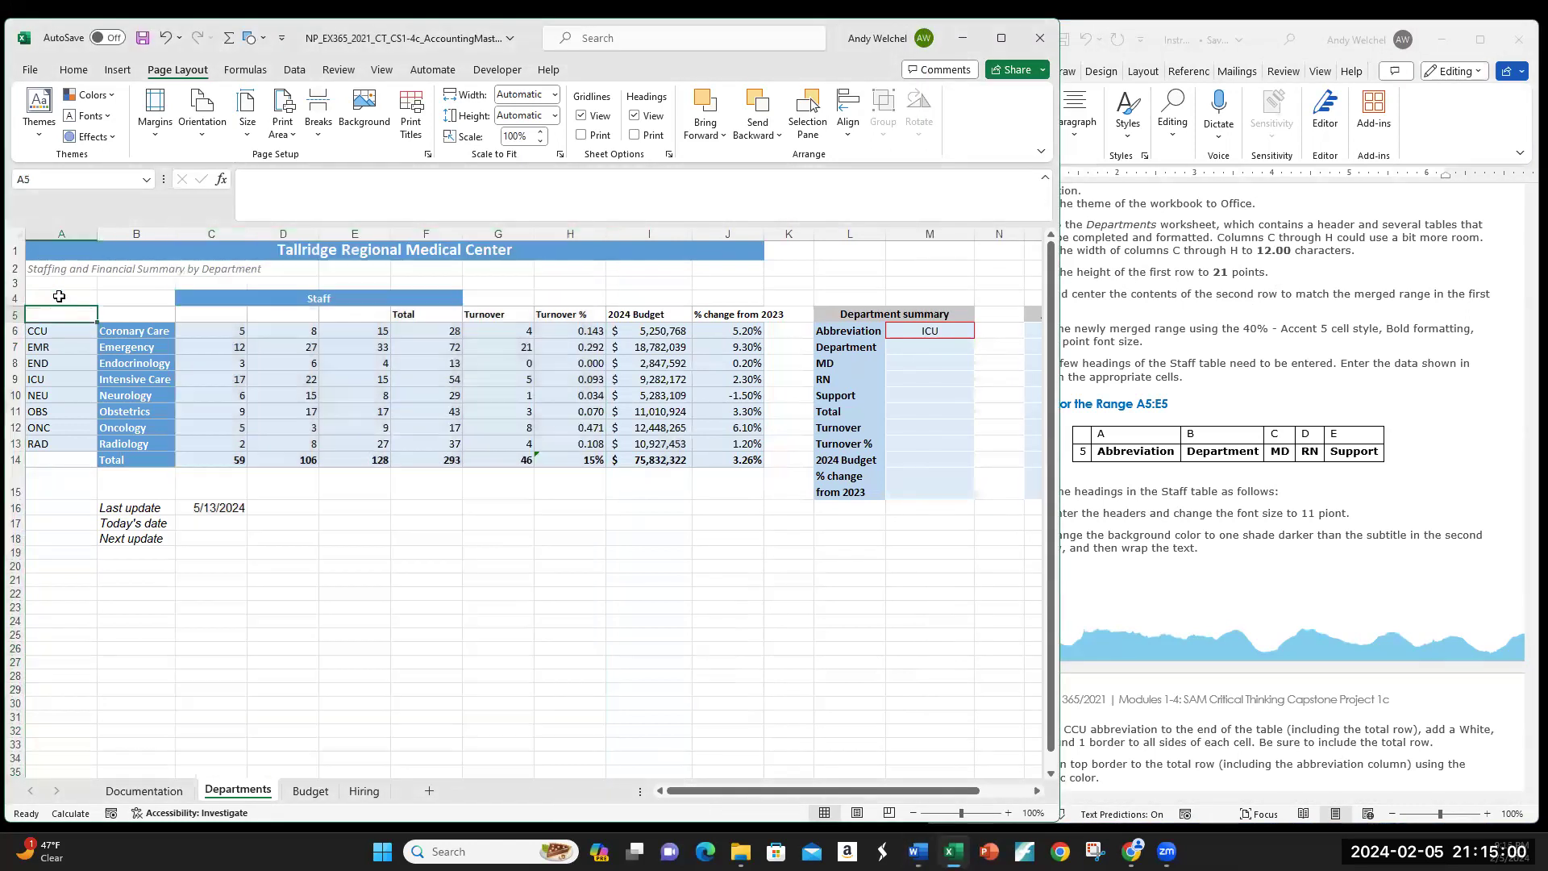
right_click(12, 251)
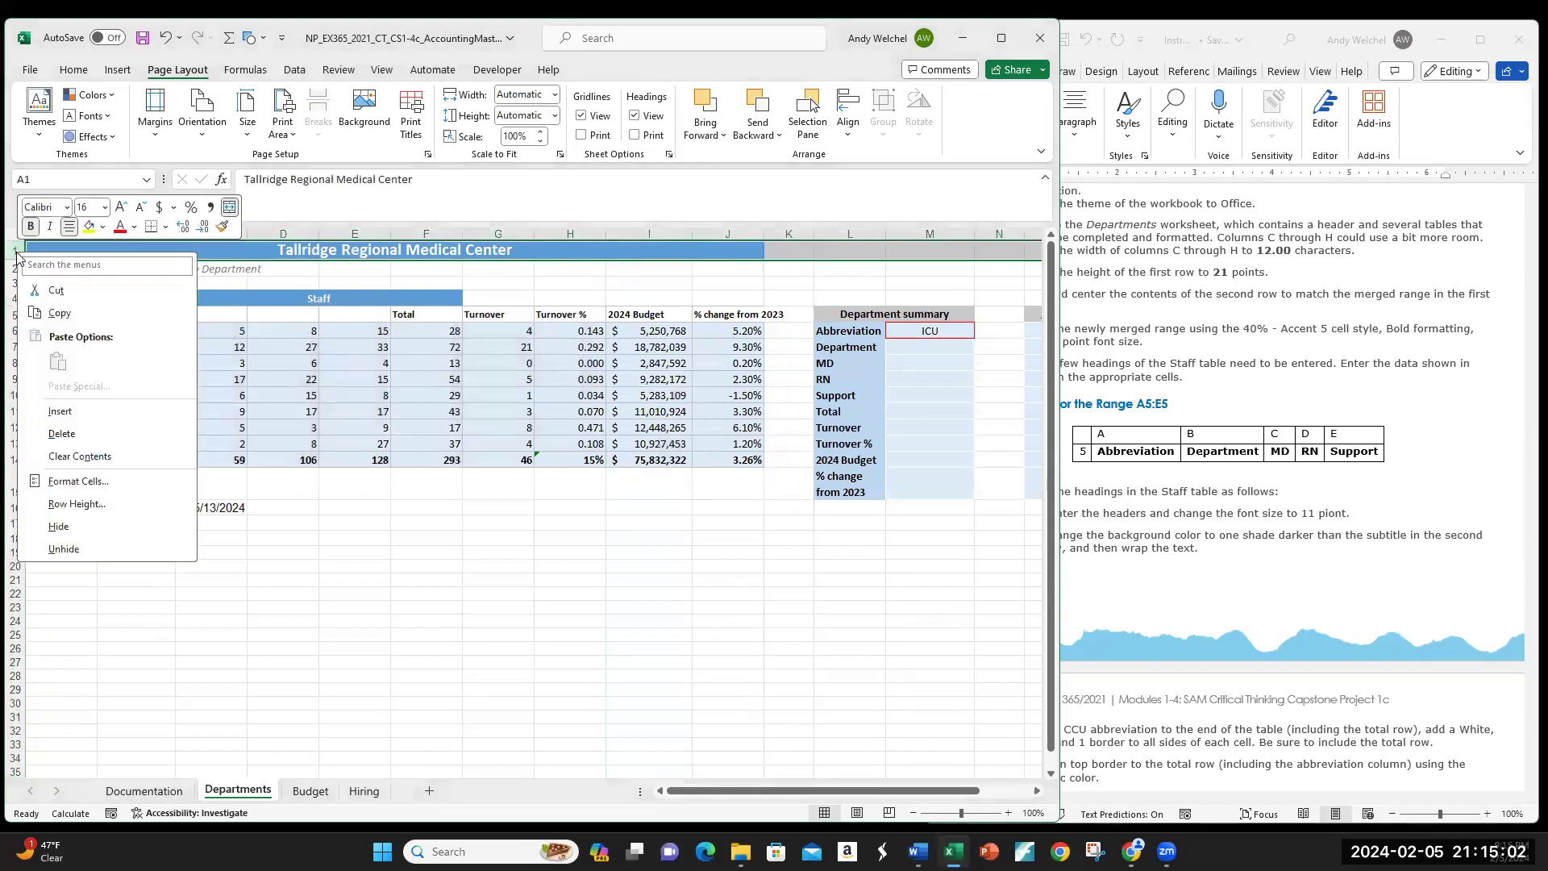
left_click(113, 511)
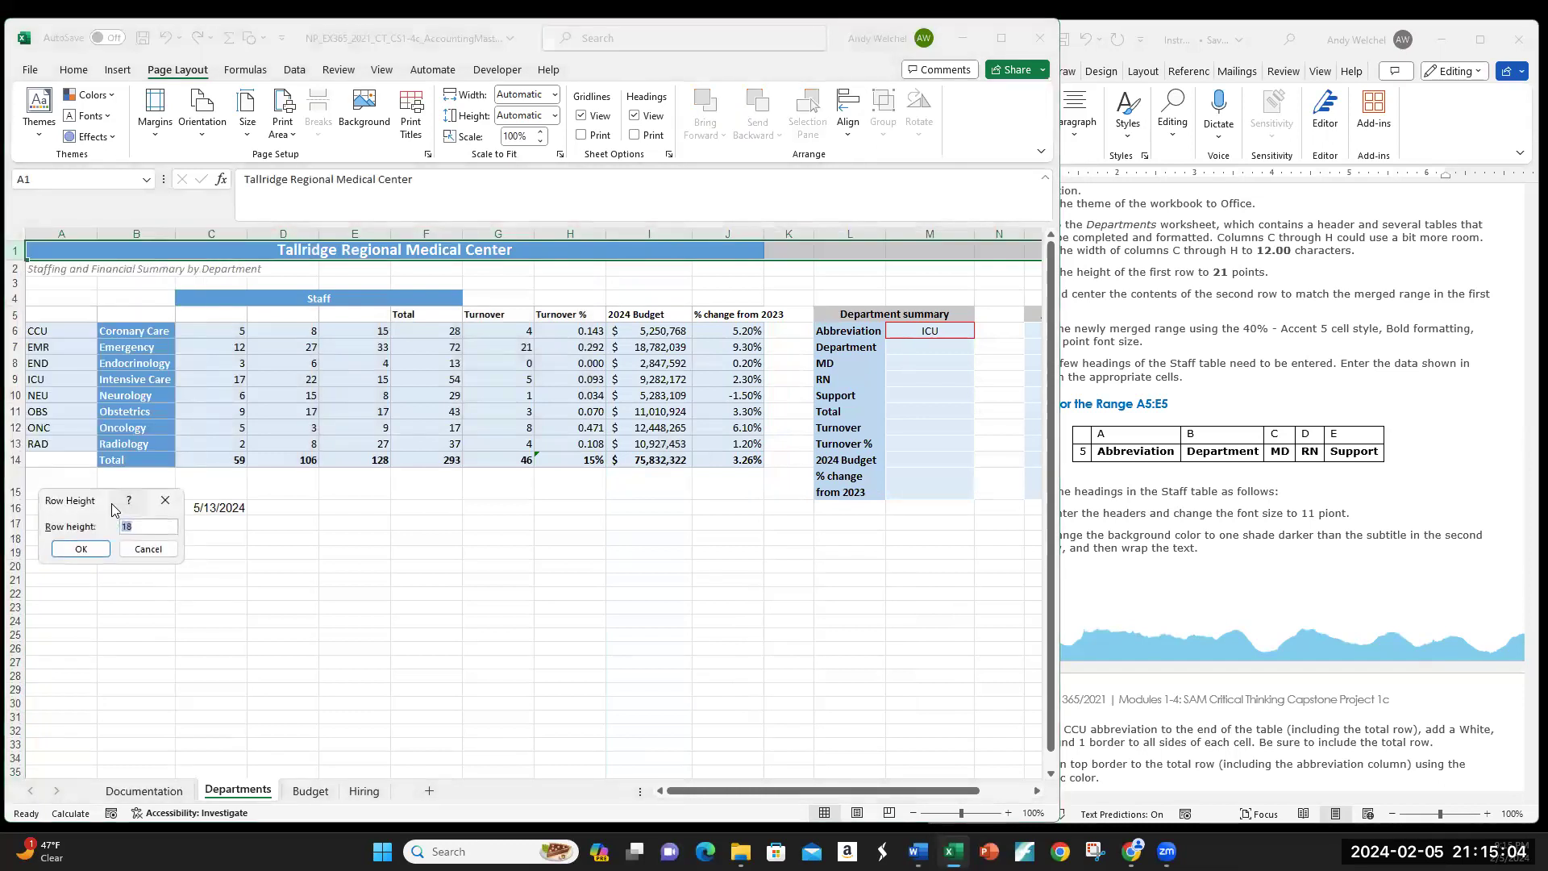
type("Help")
type("21")
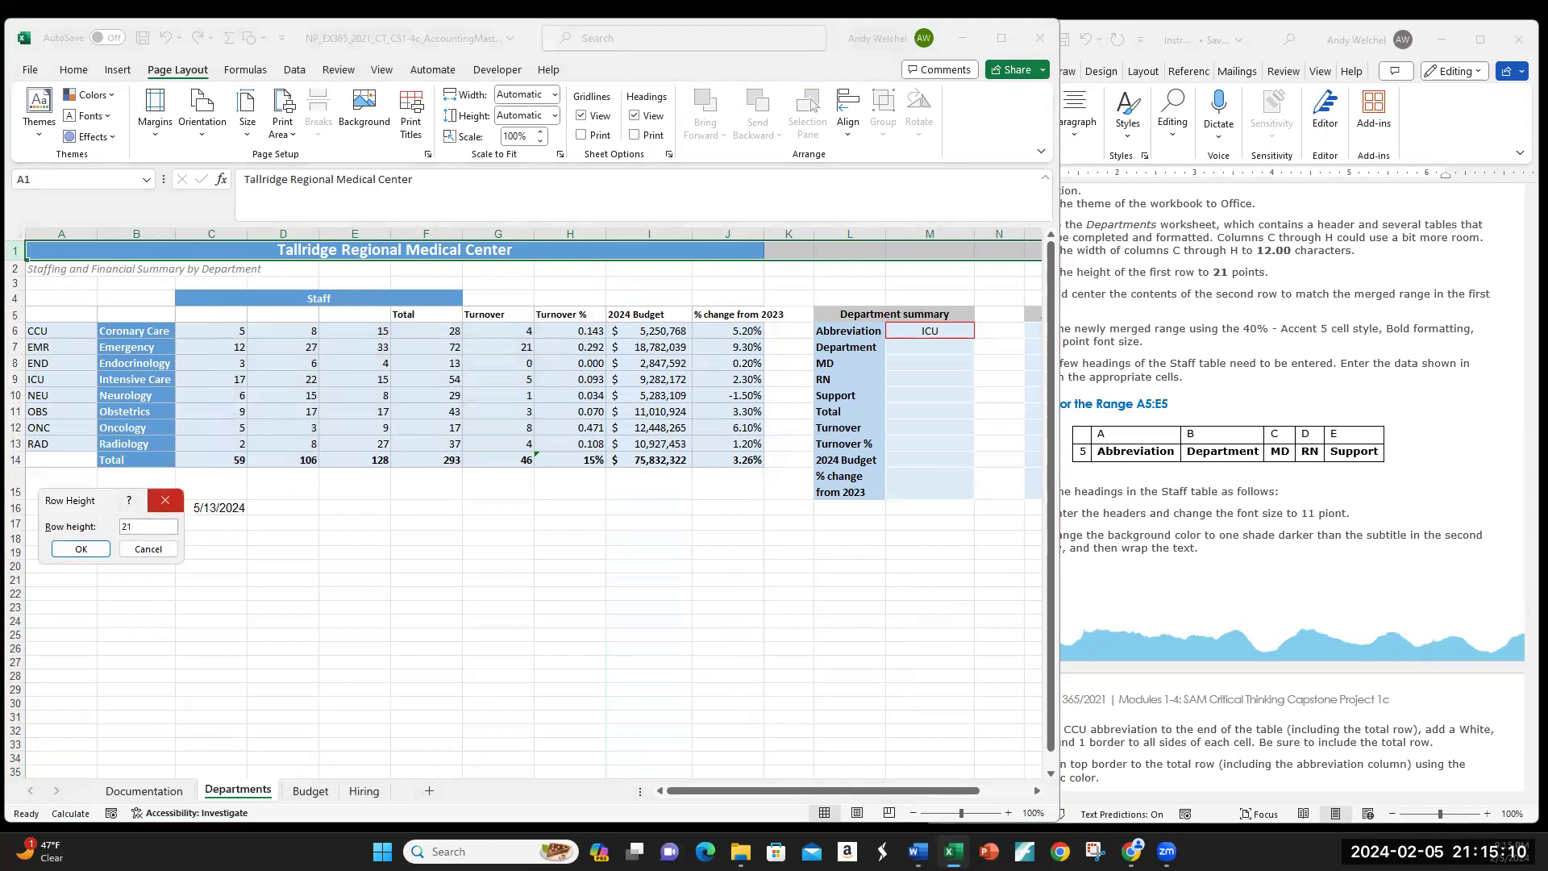
left_click(81, 548)
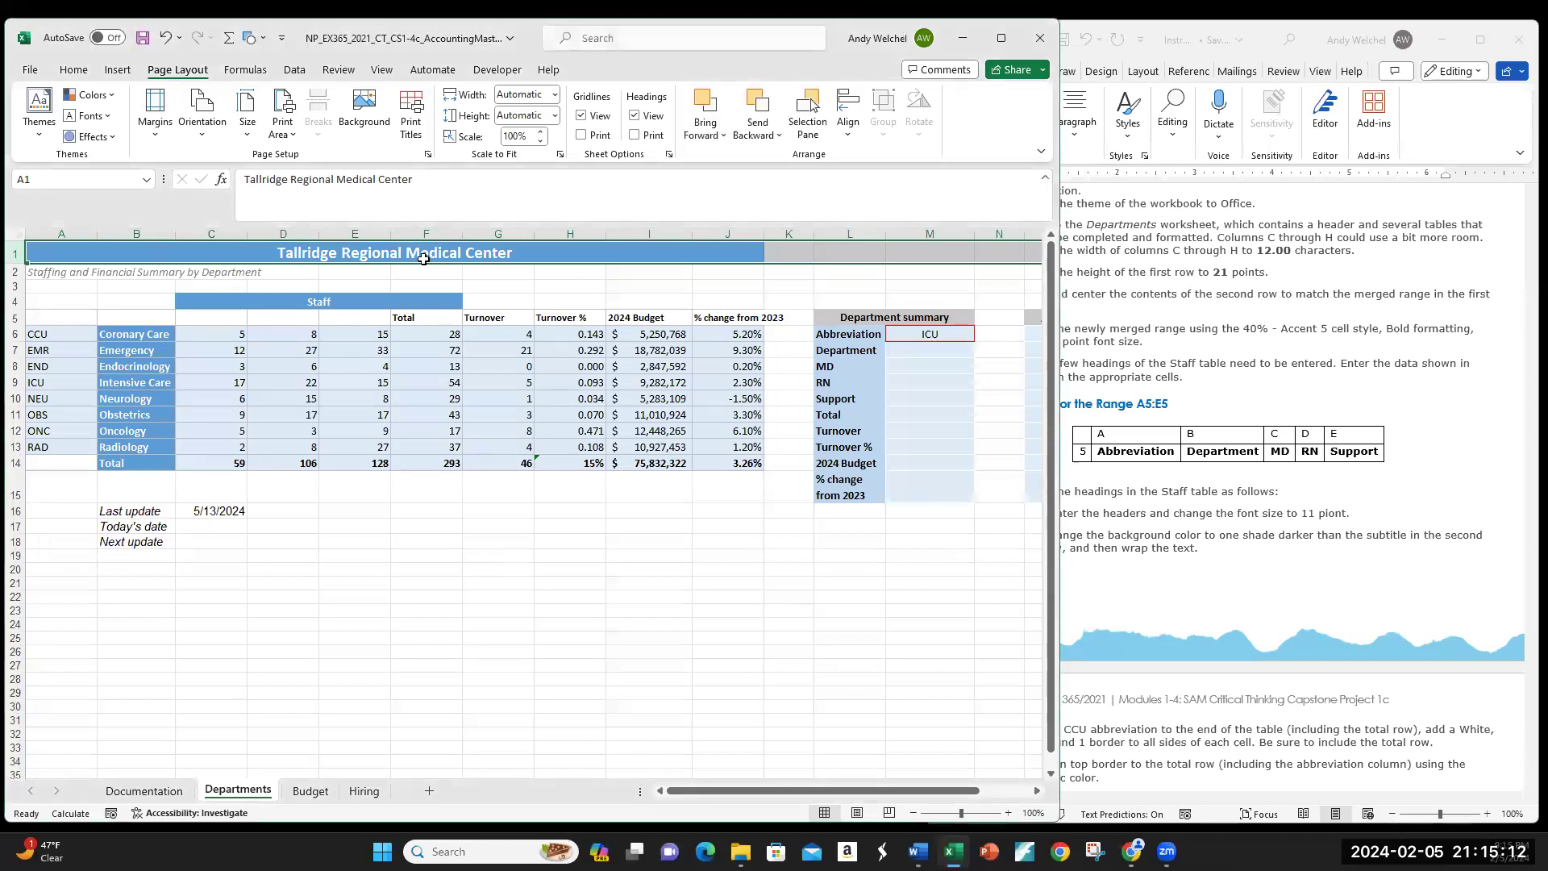
Step: Select A2:J2 and apply Merge & Center to the row 2 subtitle
left_click(1248, 310)
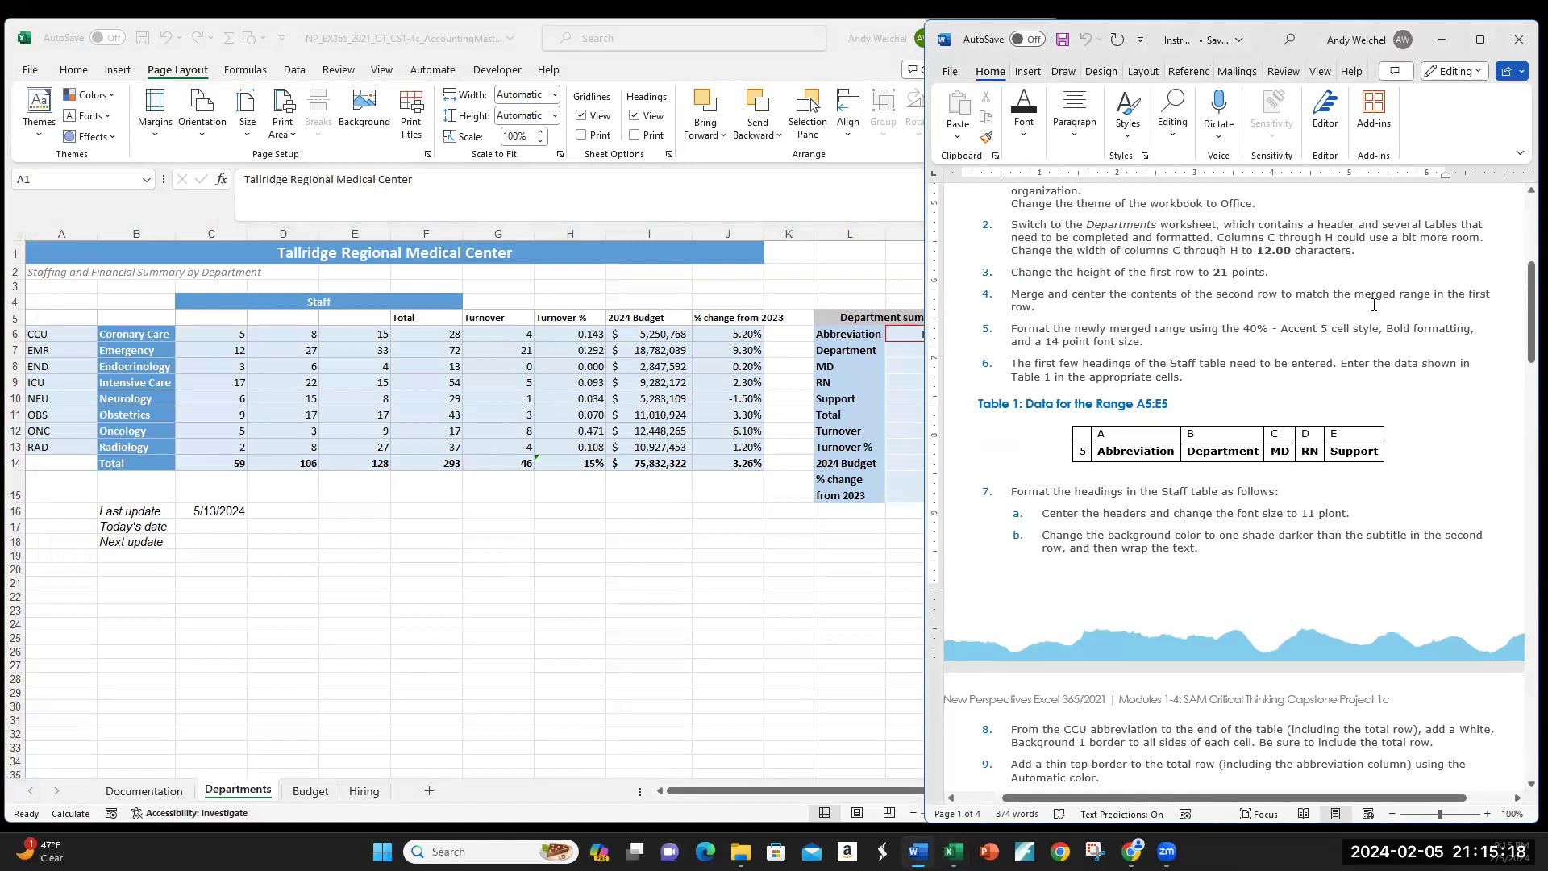
left_click(81, 266)
left_click_drag(41, 271, 716, 271)
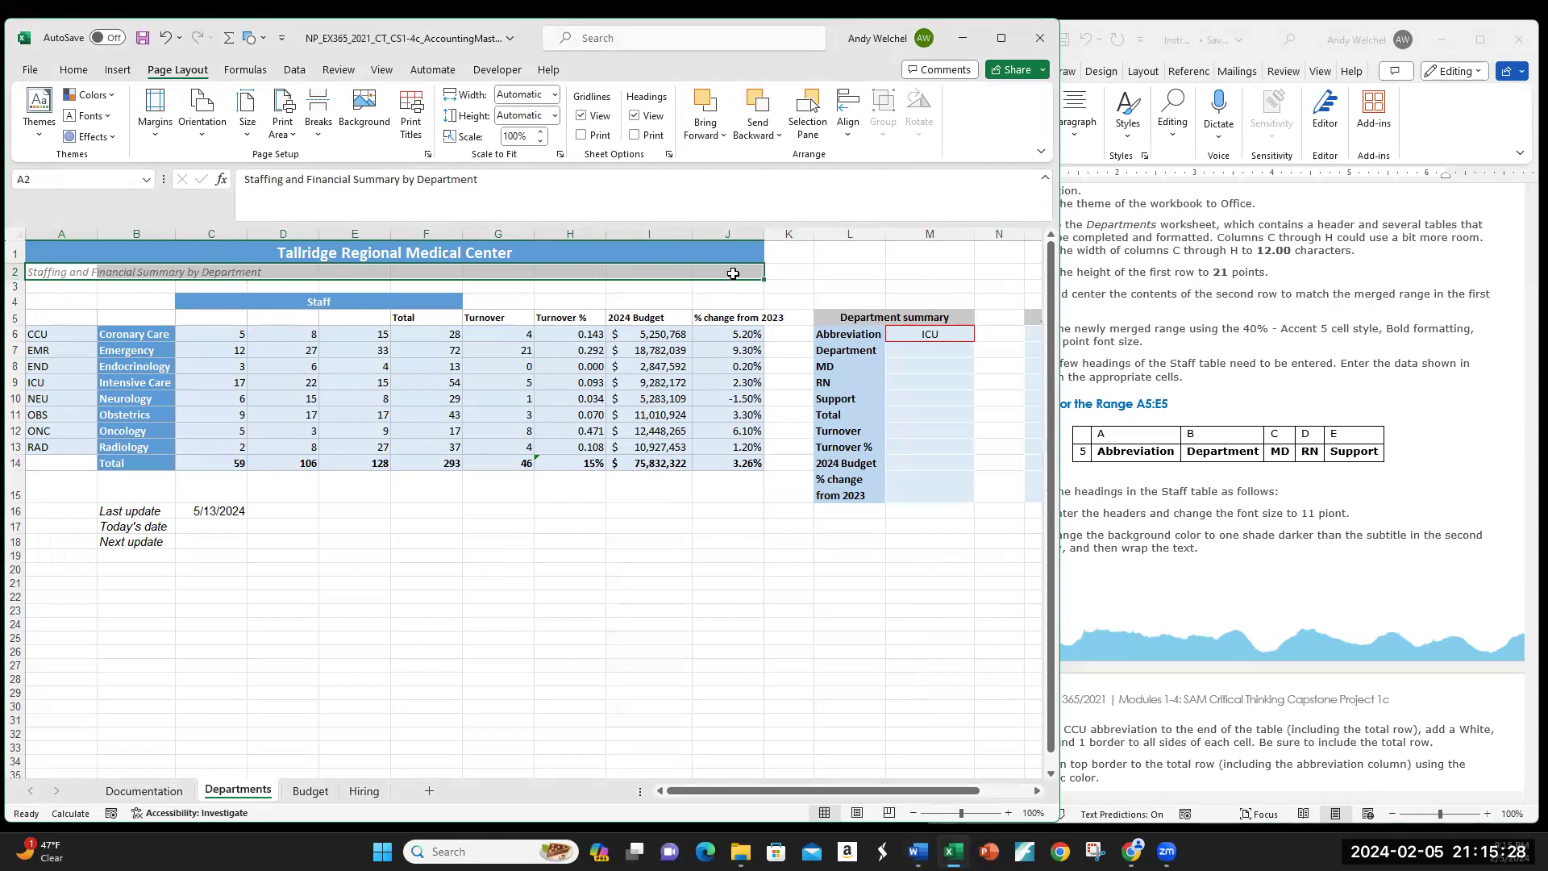
left_click(76, 73)
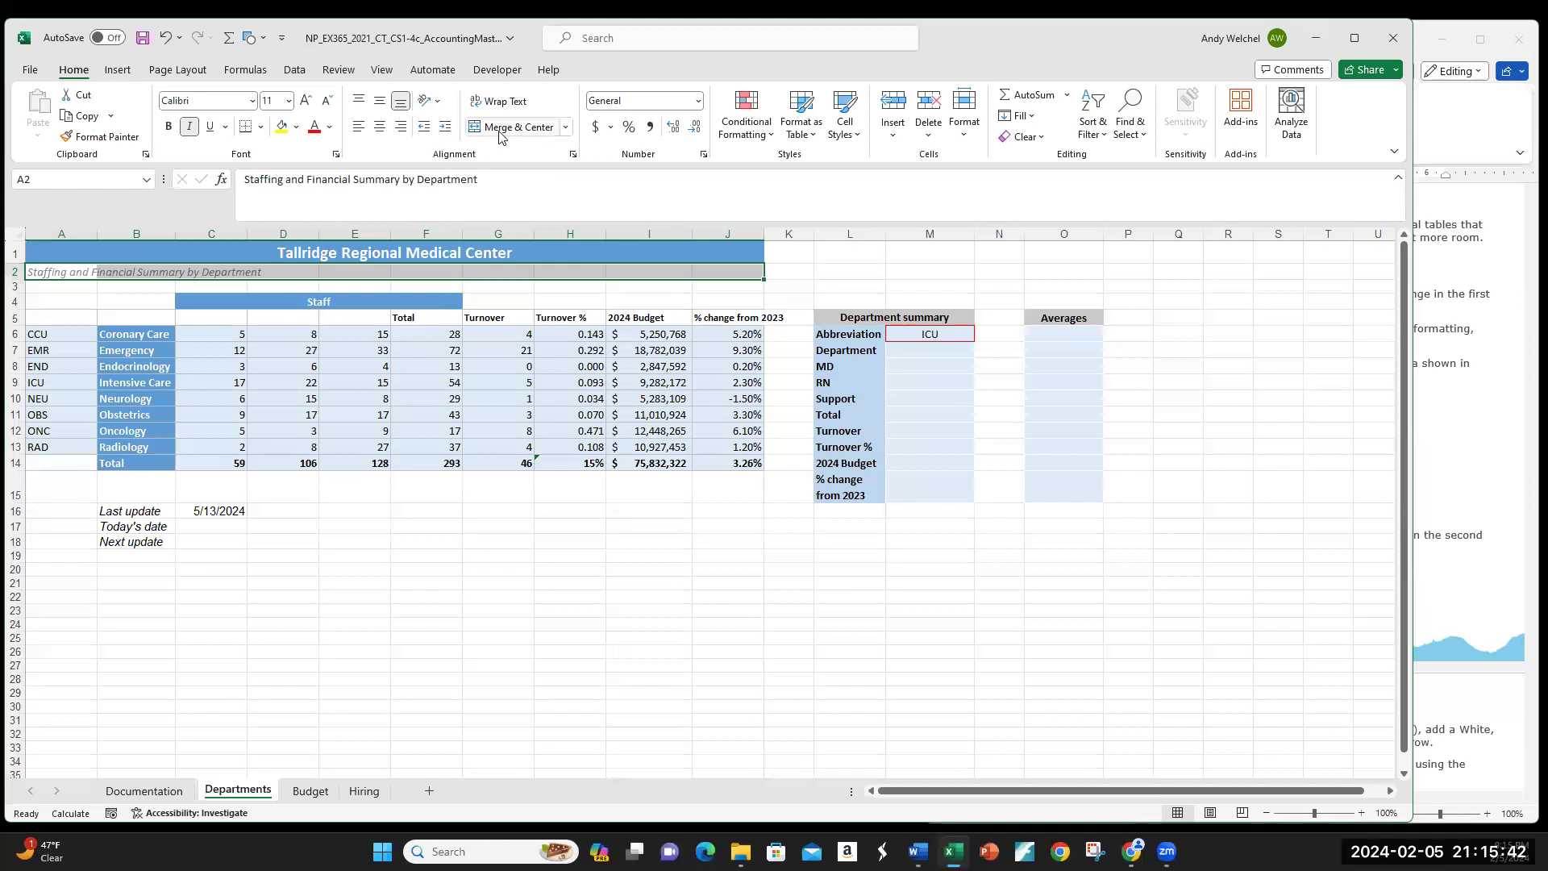
left_click(499, 131)
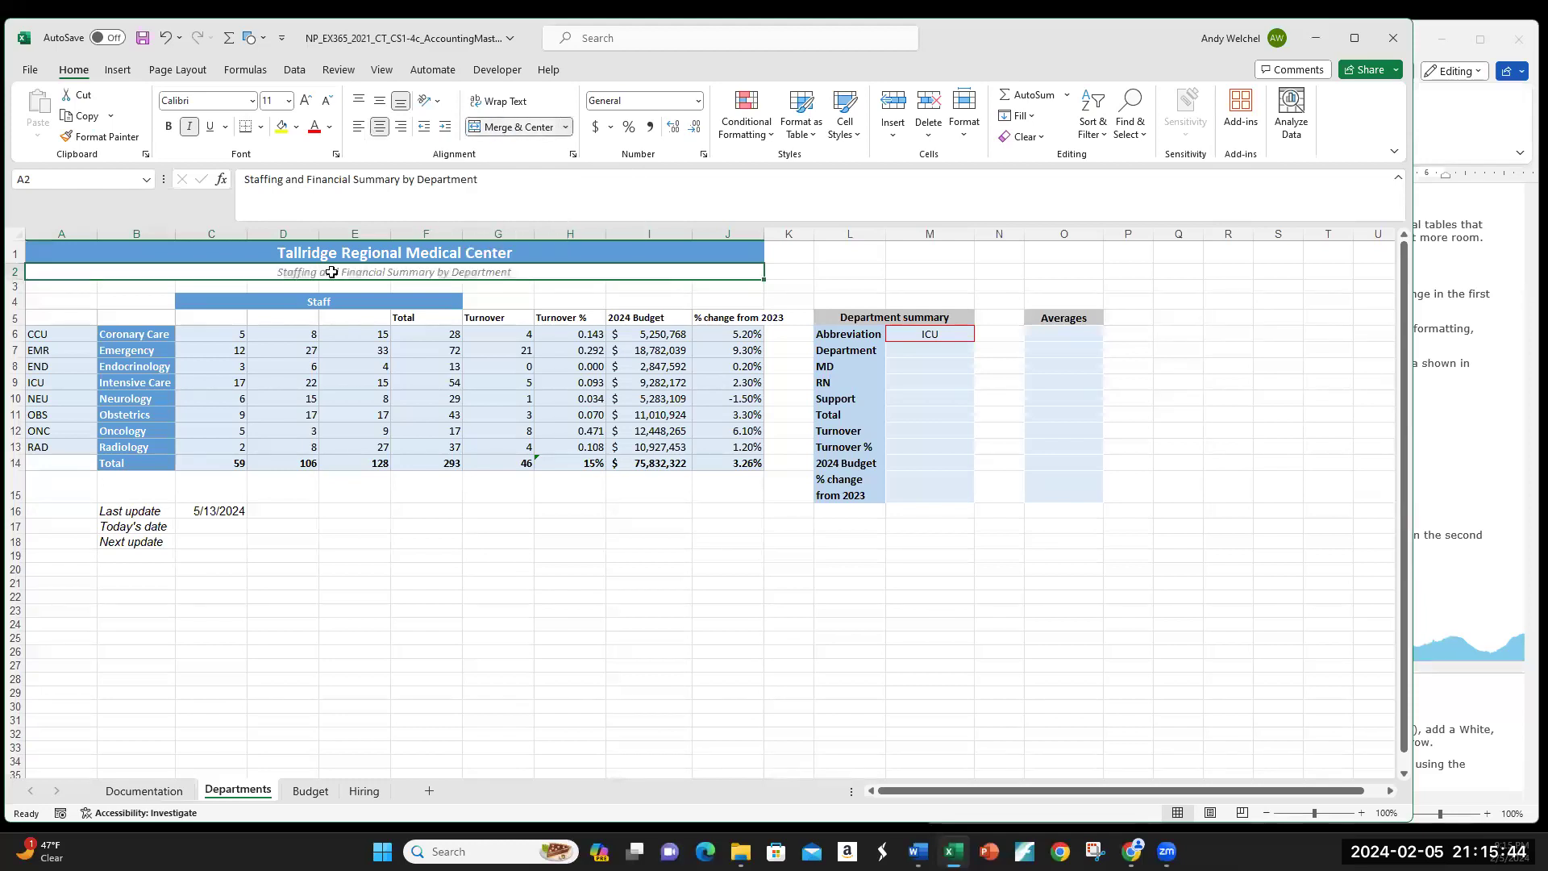
left_click(1482, 411)
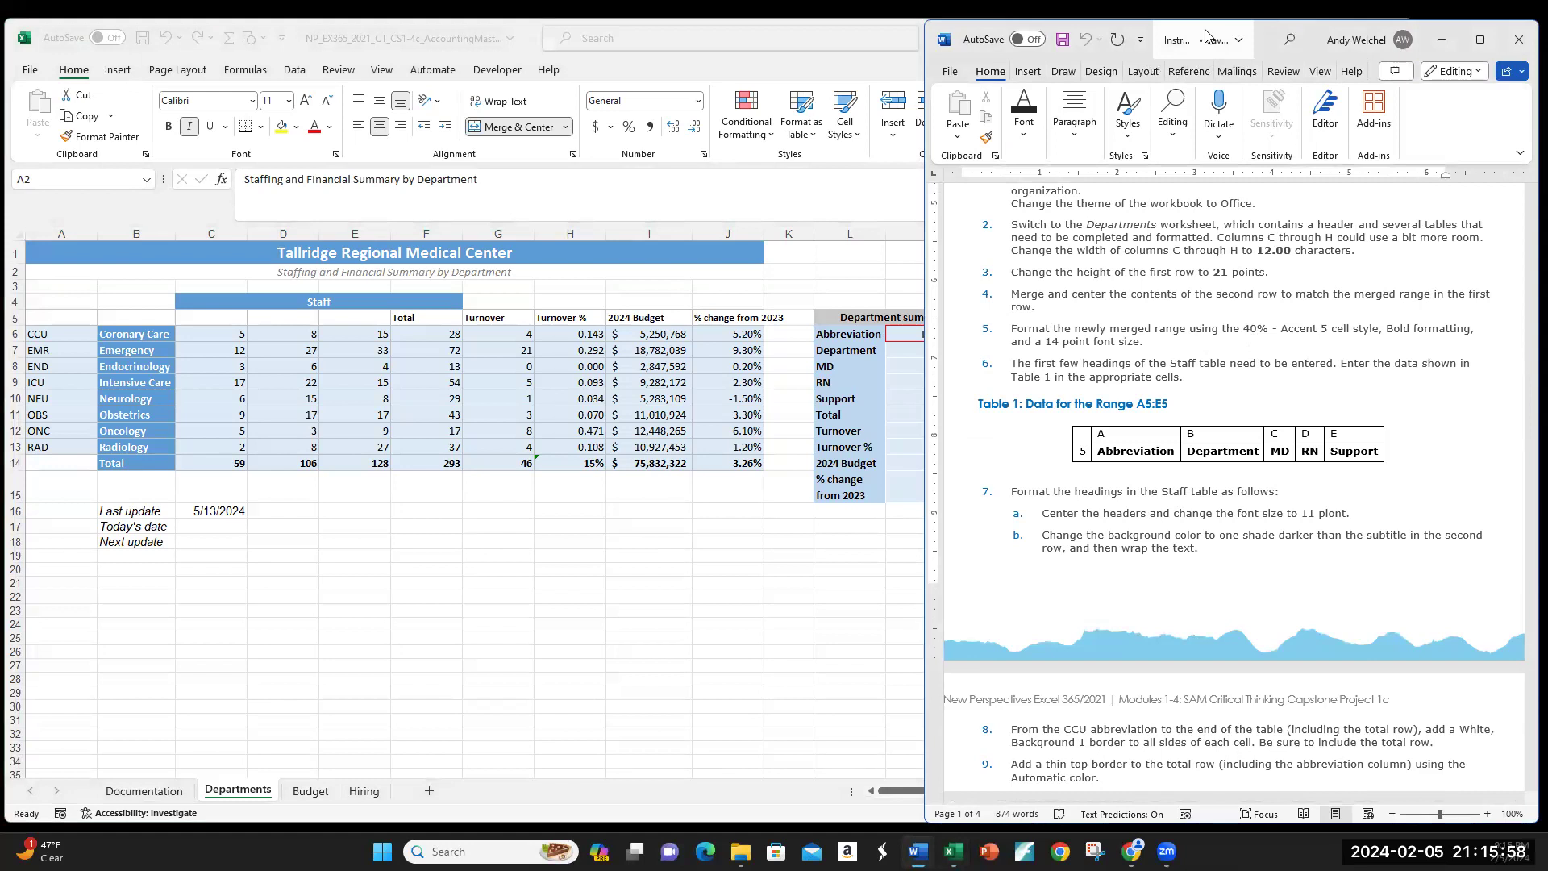
left_click_drag(1207, 37, 1259, 39)
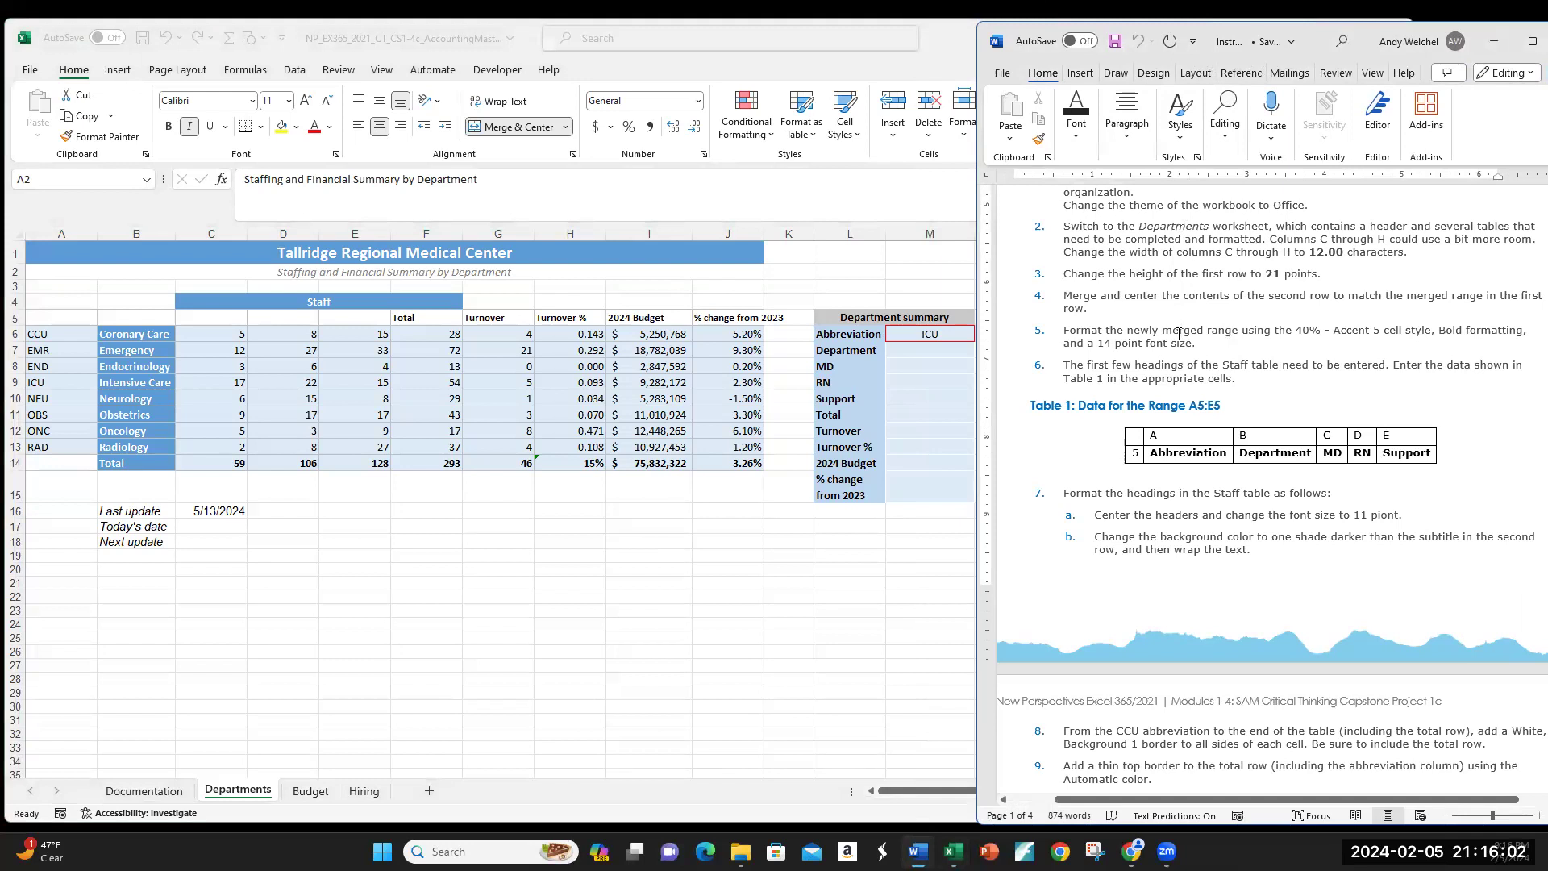
left_click(237, 273)
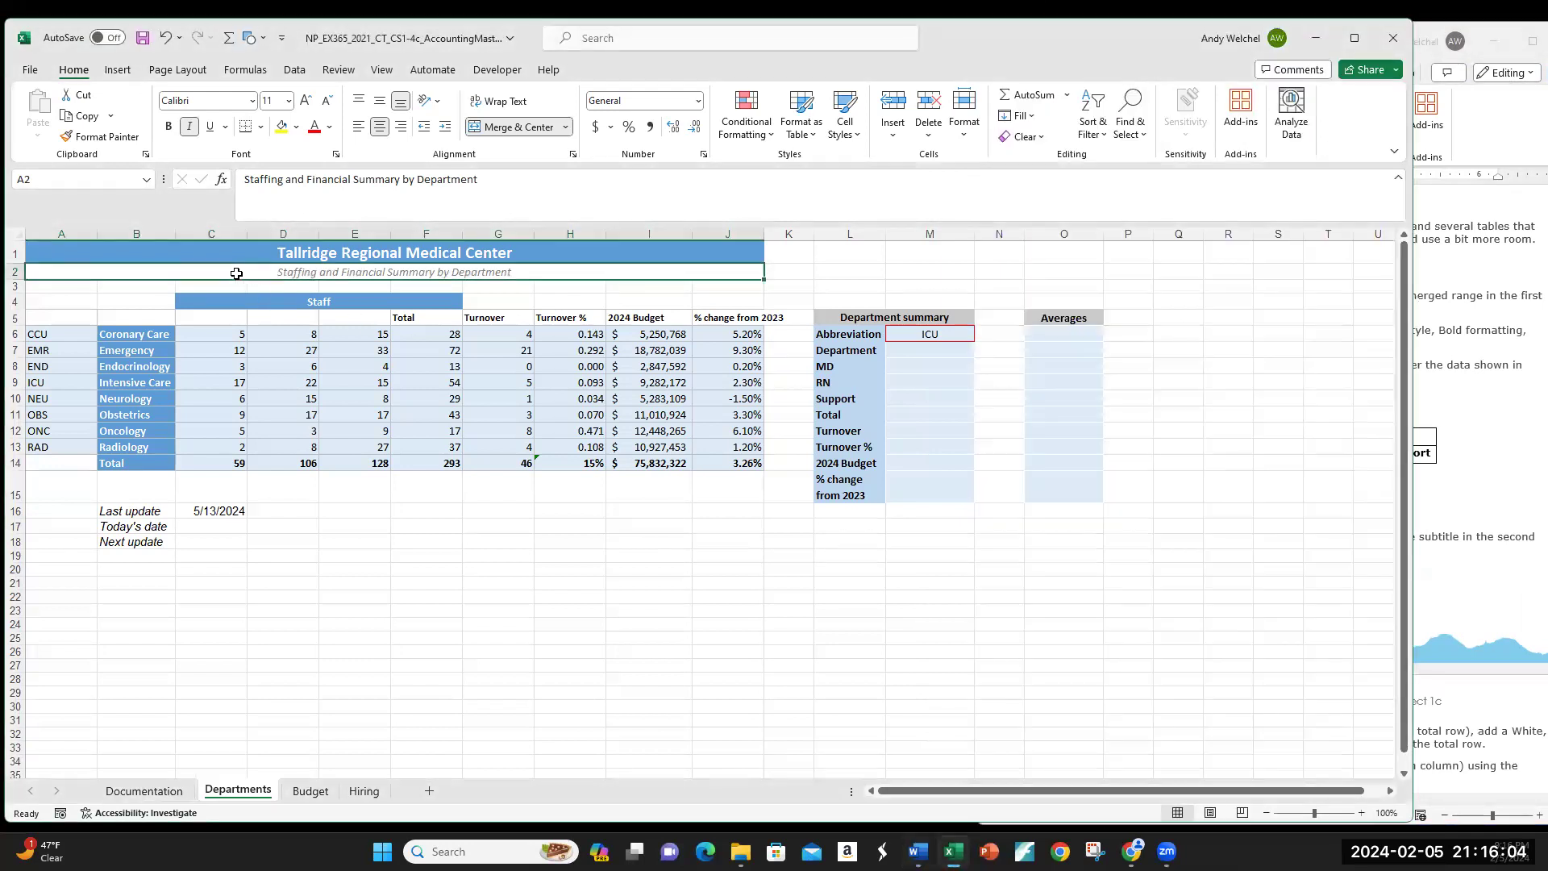
left_click(1432, 395)
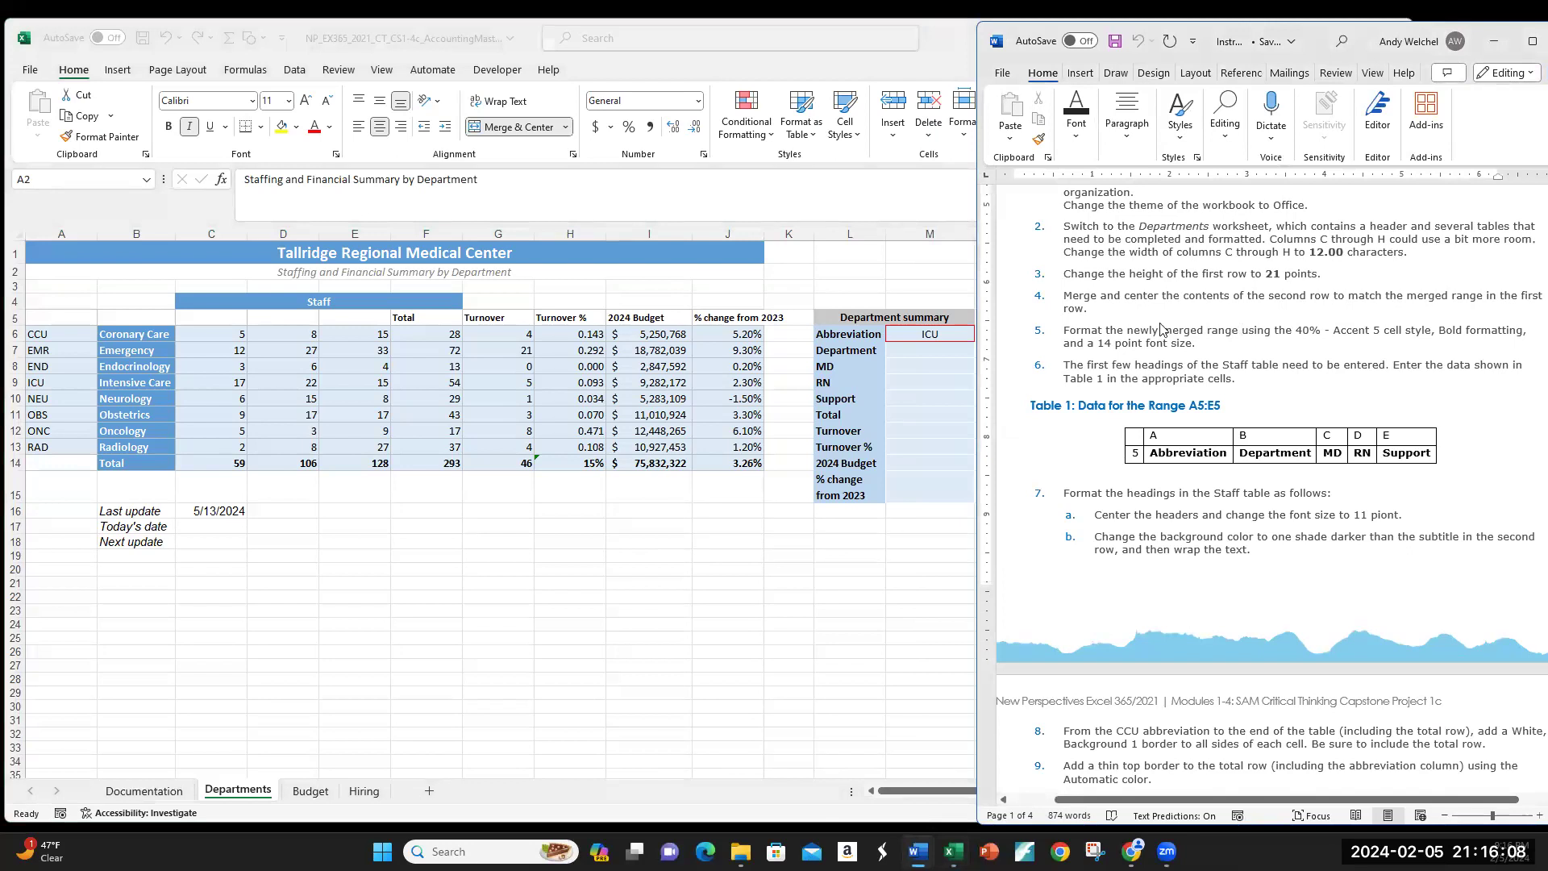
left_click(262, 271)
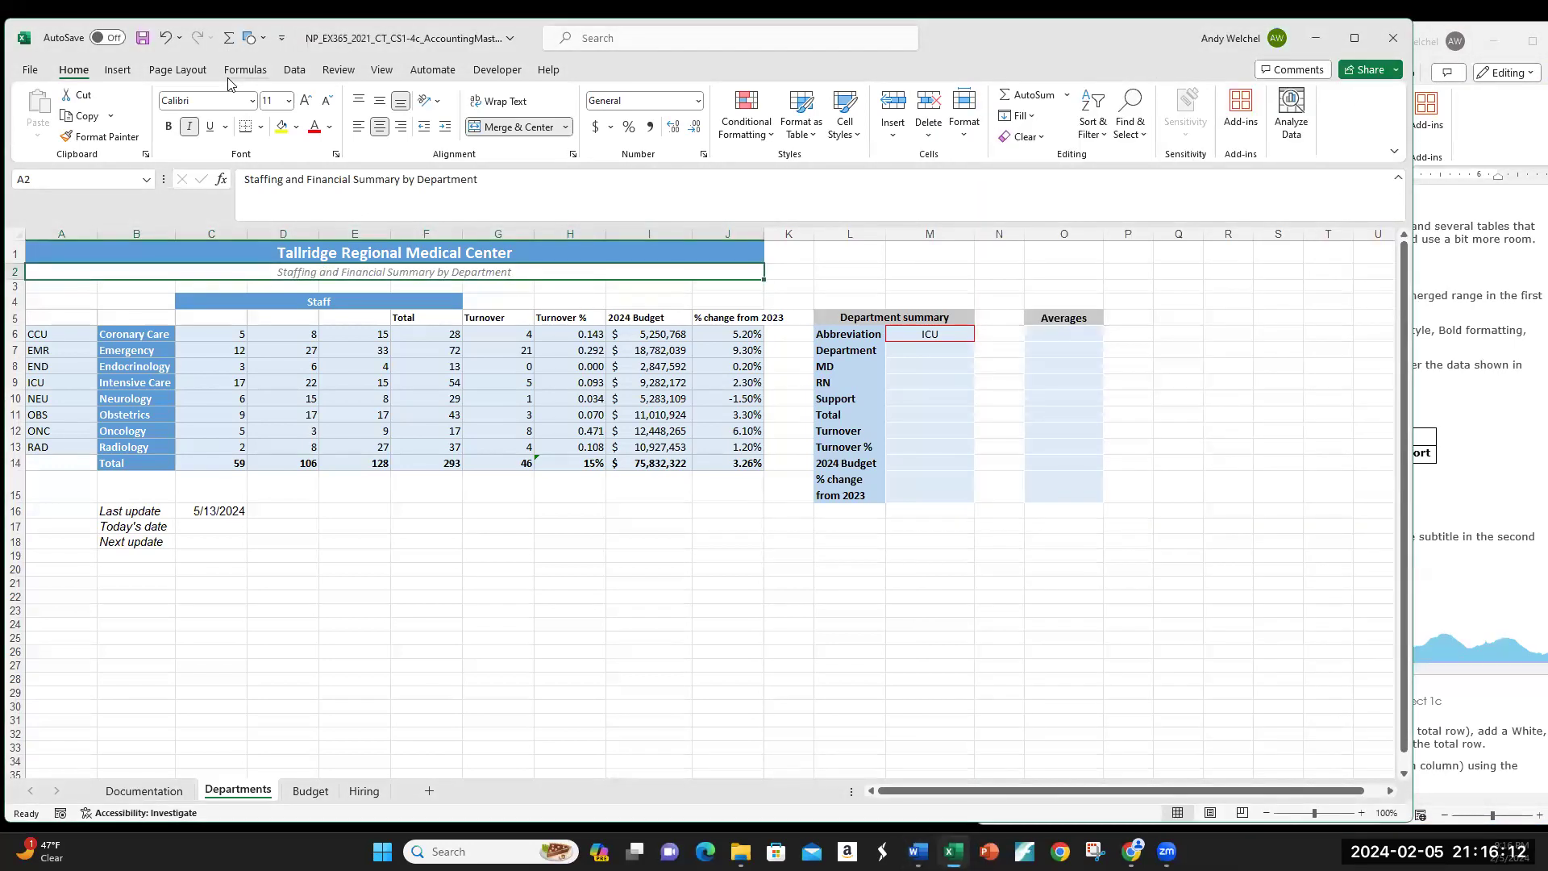
left_click(336, 155)
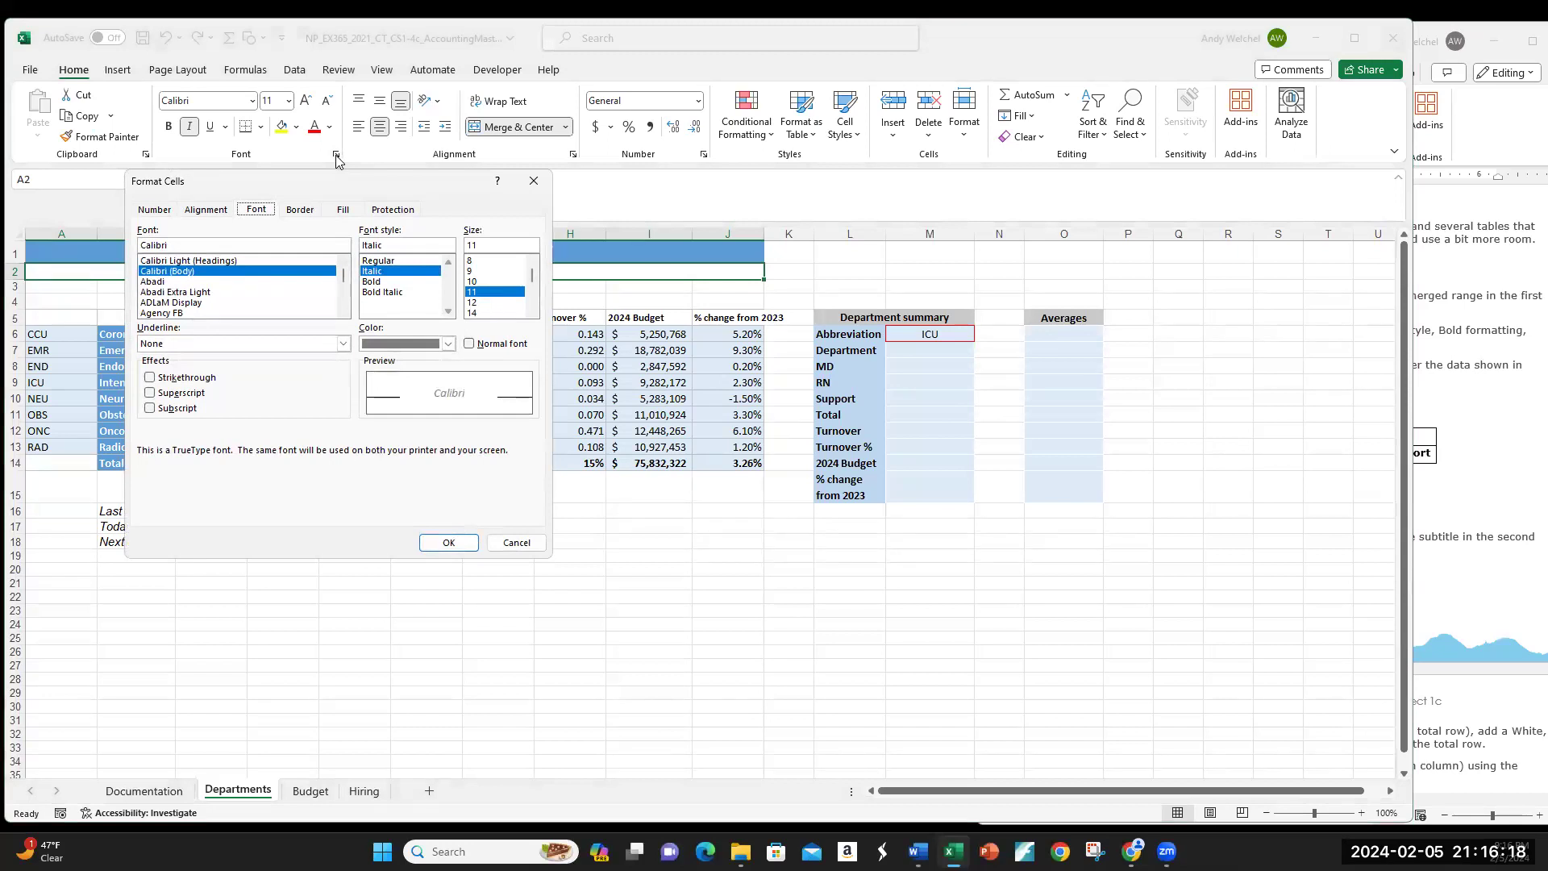
left_click(516, 541)
left_click(192, 73)
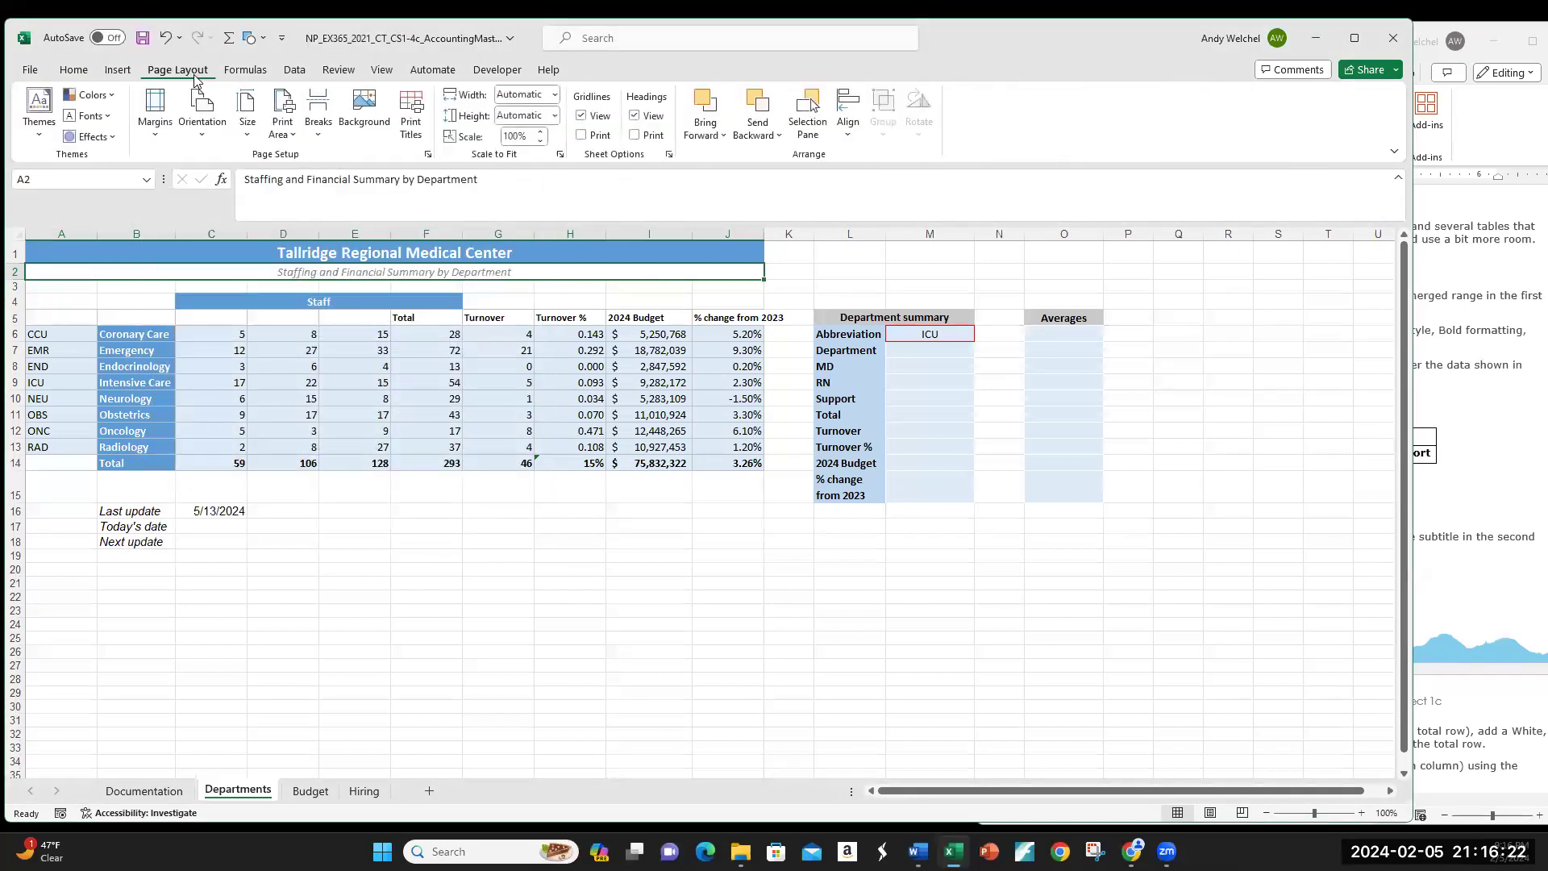
left_click(245, 71)
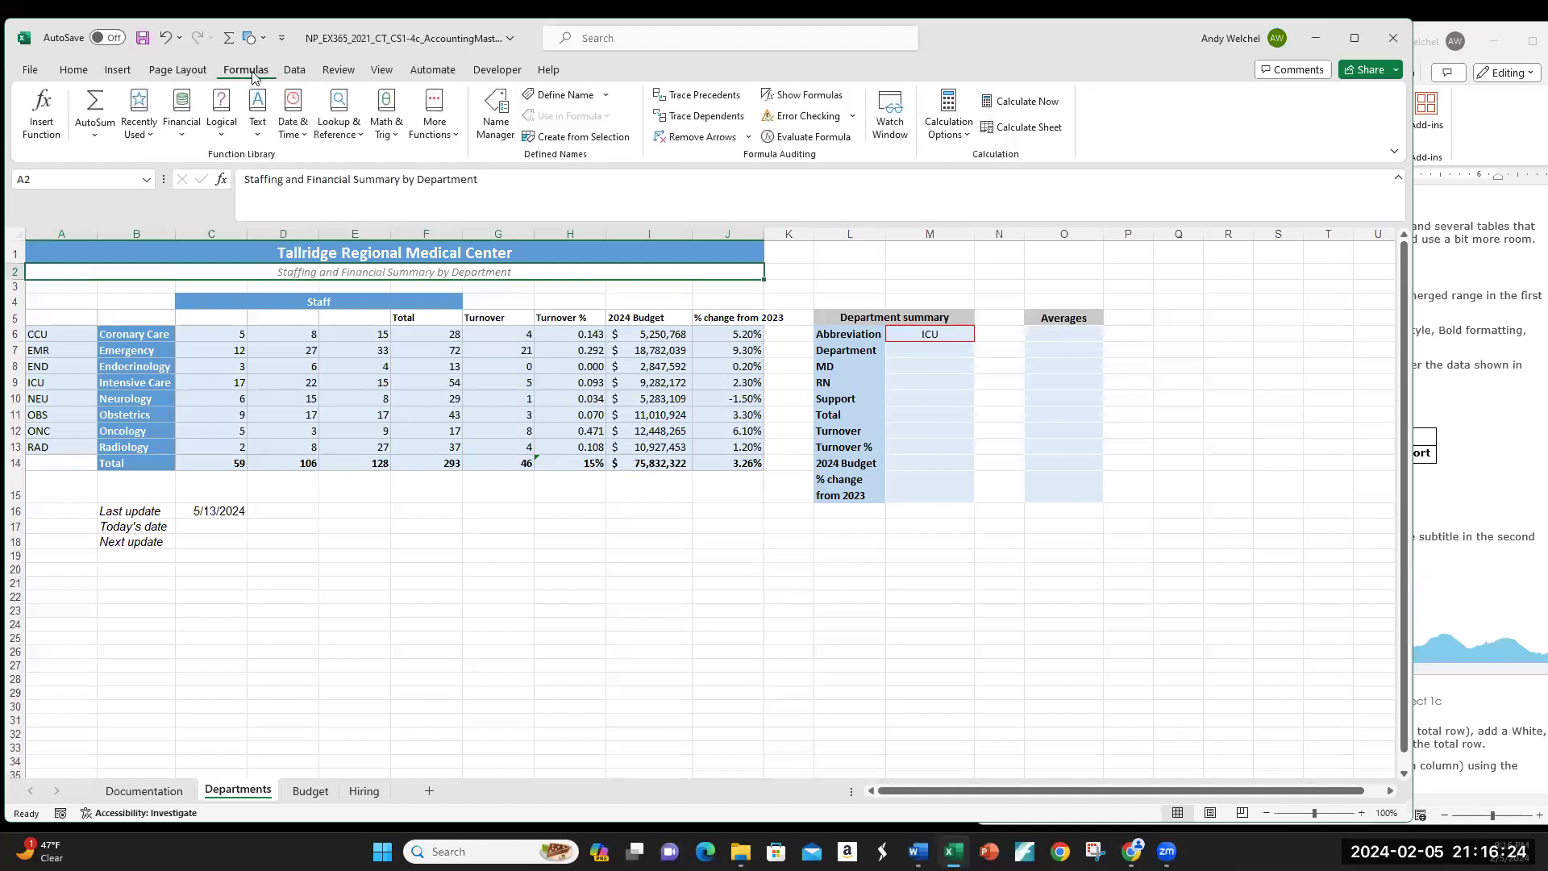
left_click(194, 71)
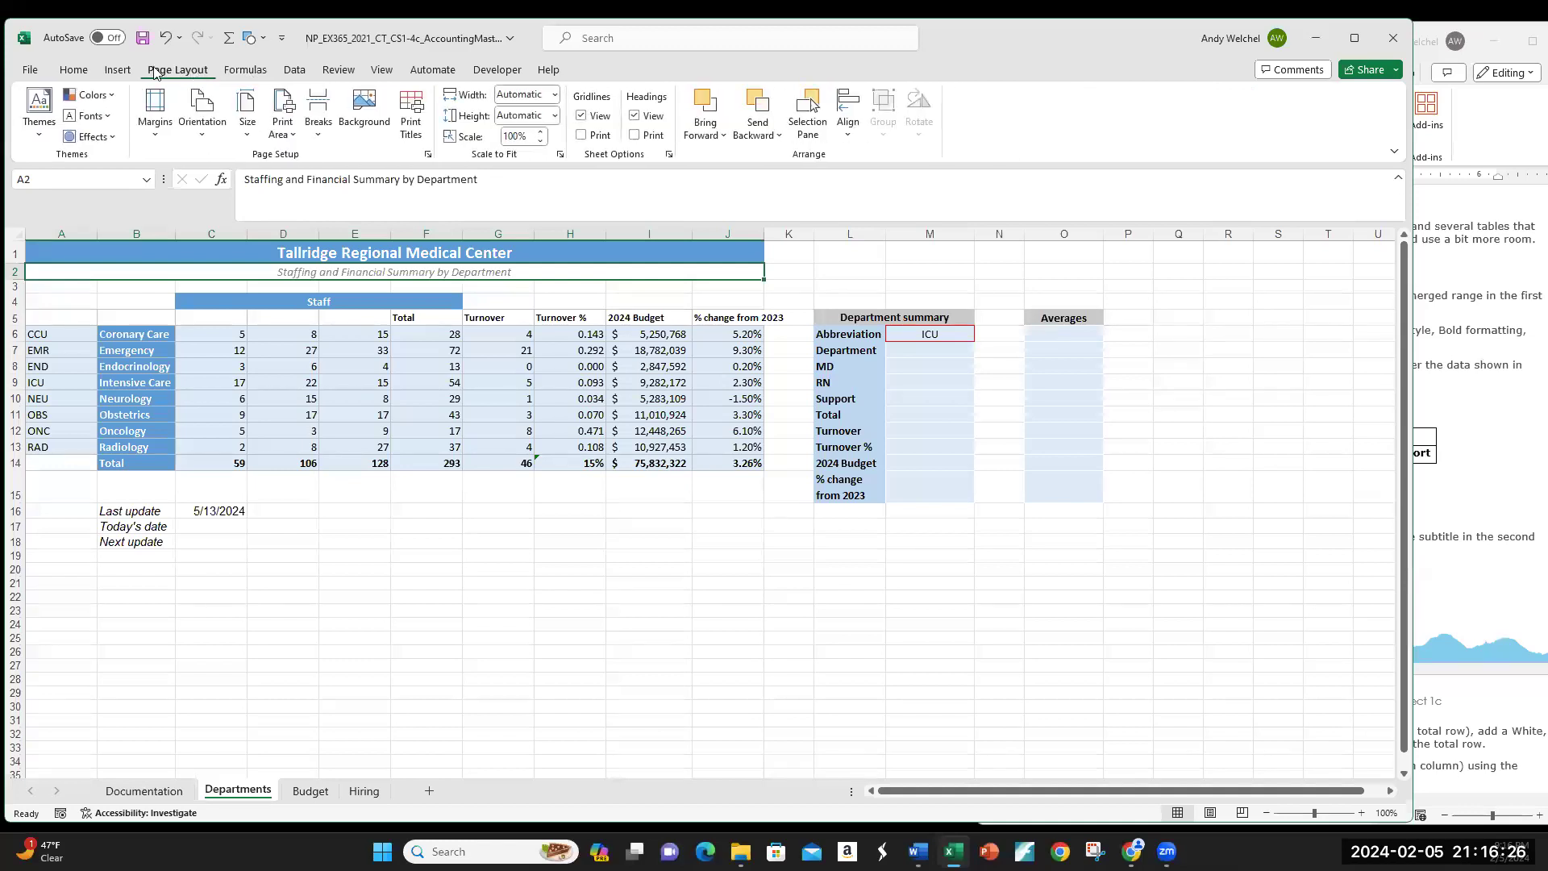
left_click(81, 71)
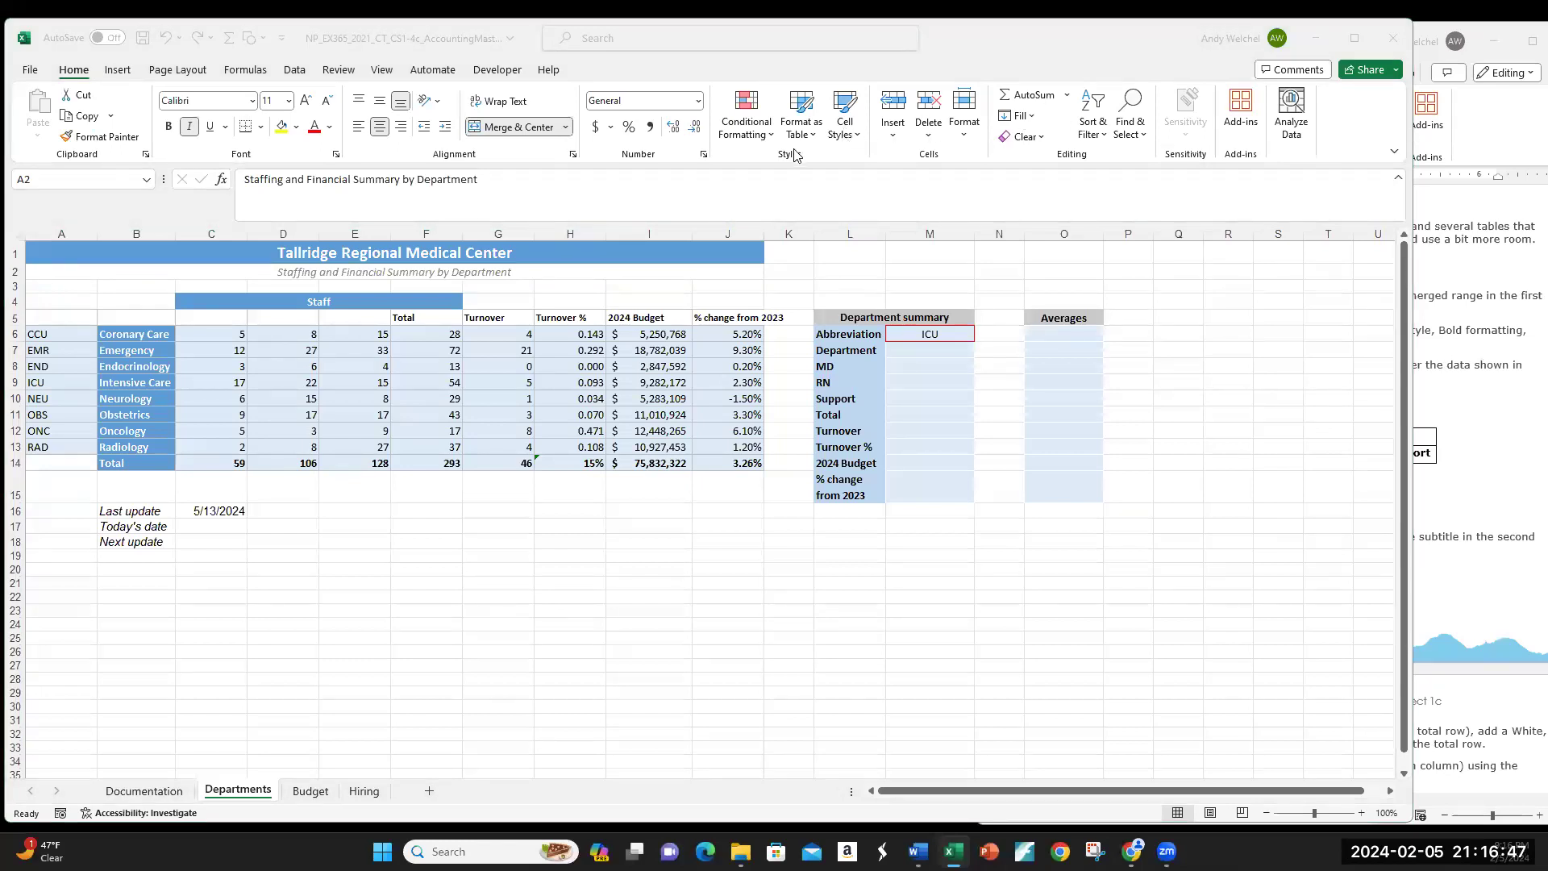
Step: Apply the 40% - Accent5 cell style to the merged subtitle
left_click(856, 139)
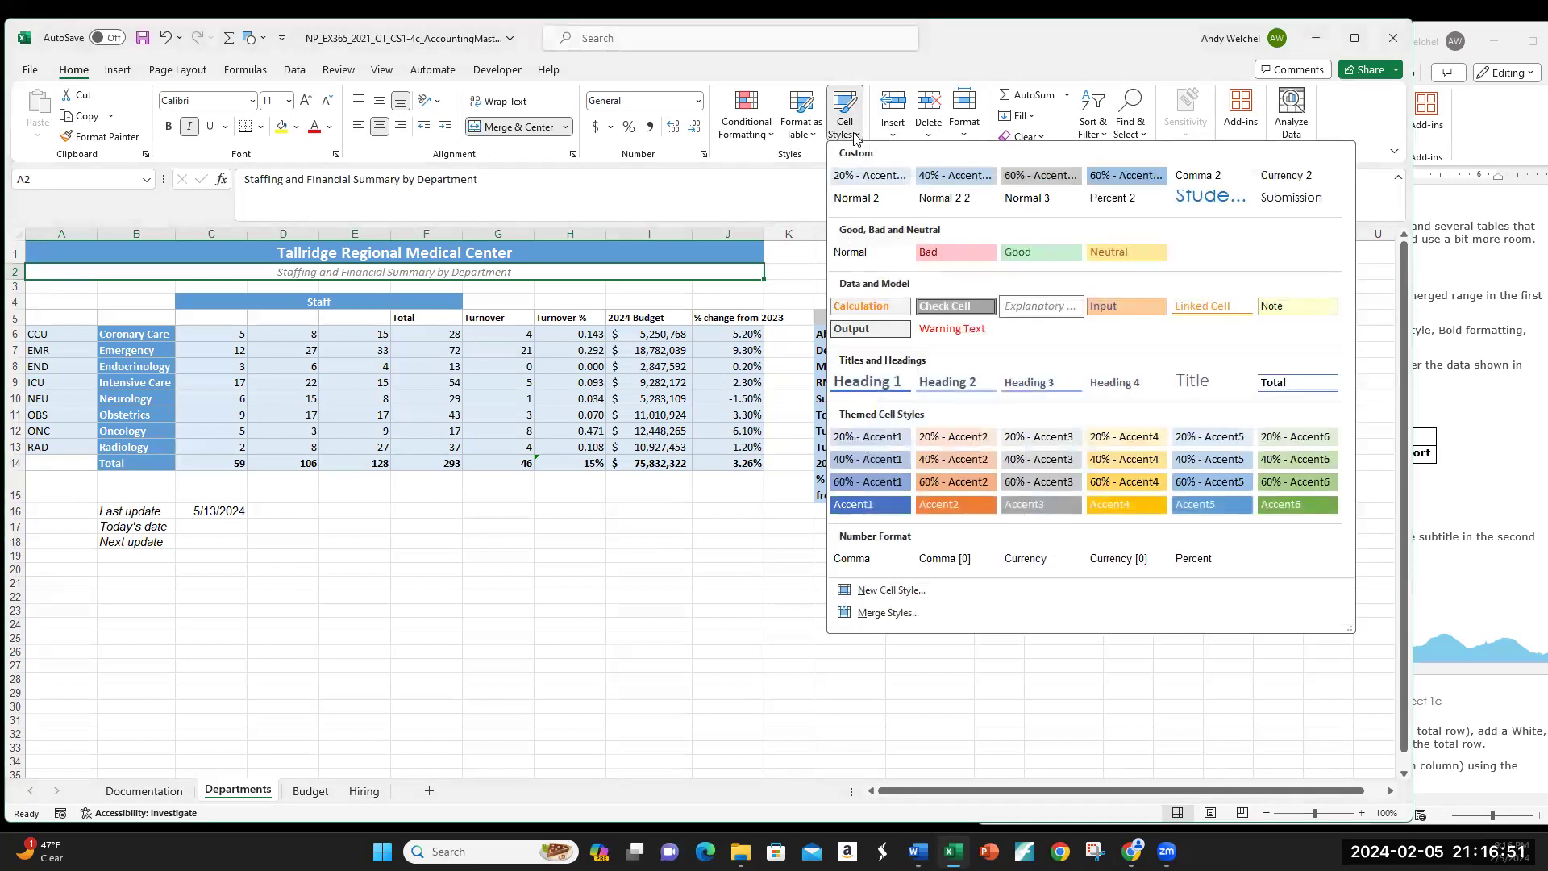
left_click(1523, 372)
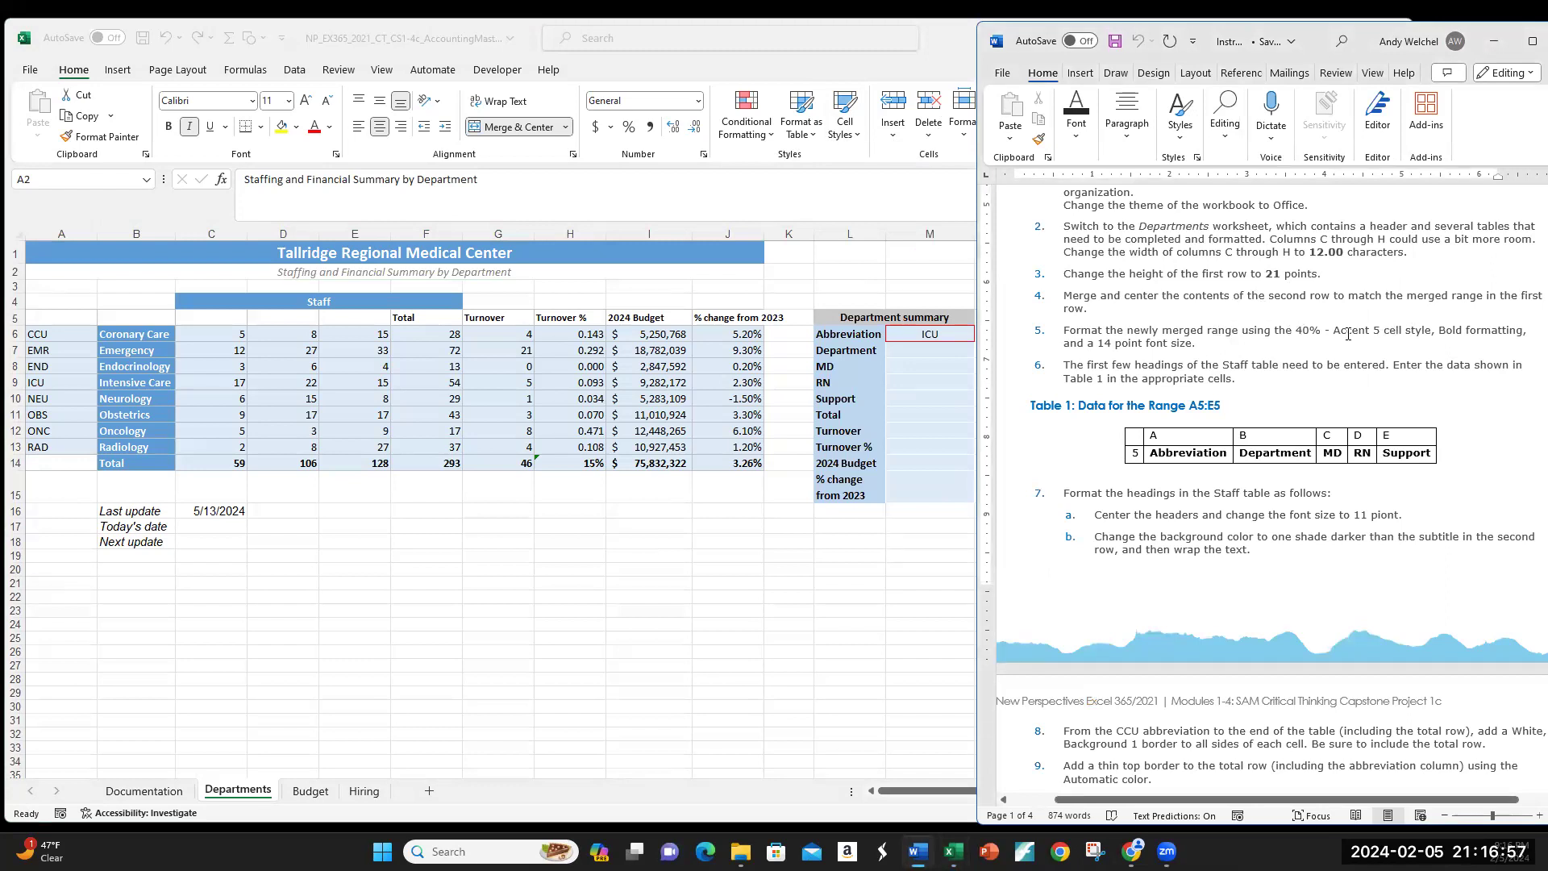
left_click(854, 142)
left_click(855, 138)
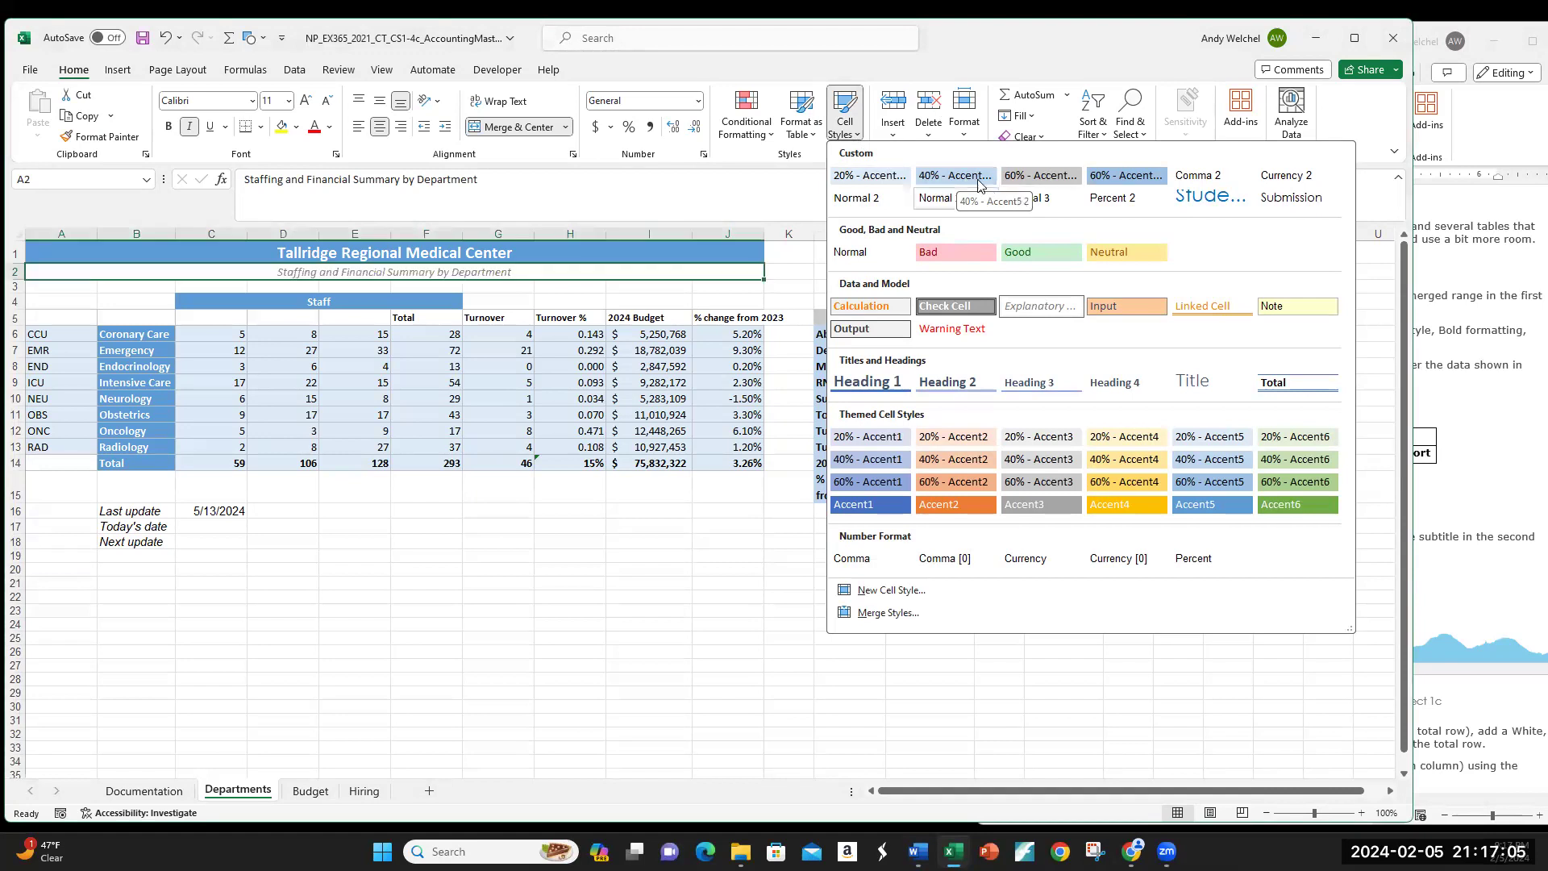
left_click(961, 182)
key("alt+Tab")
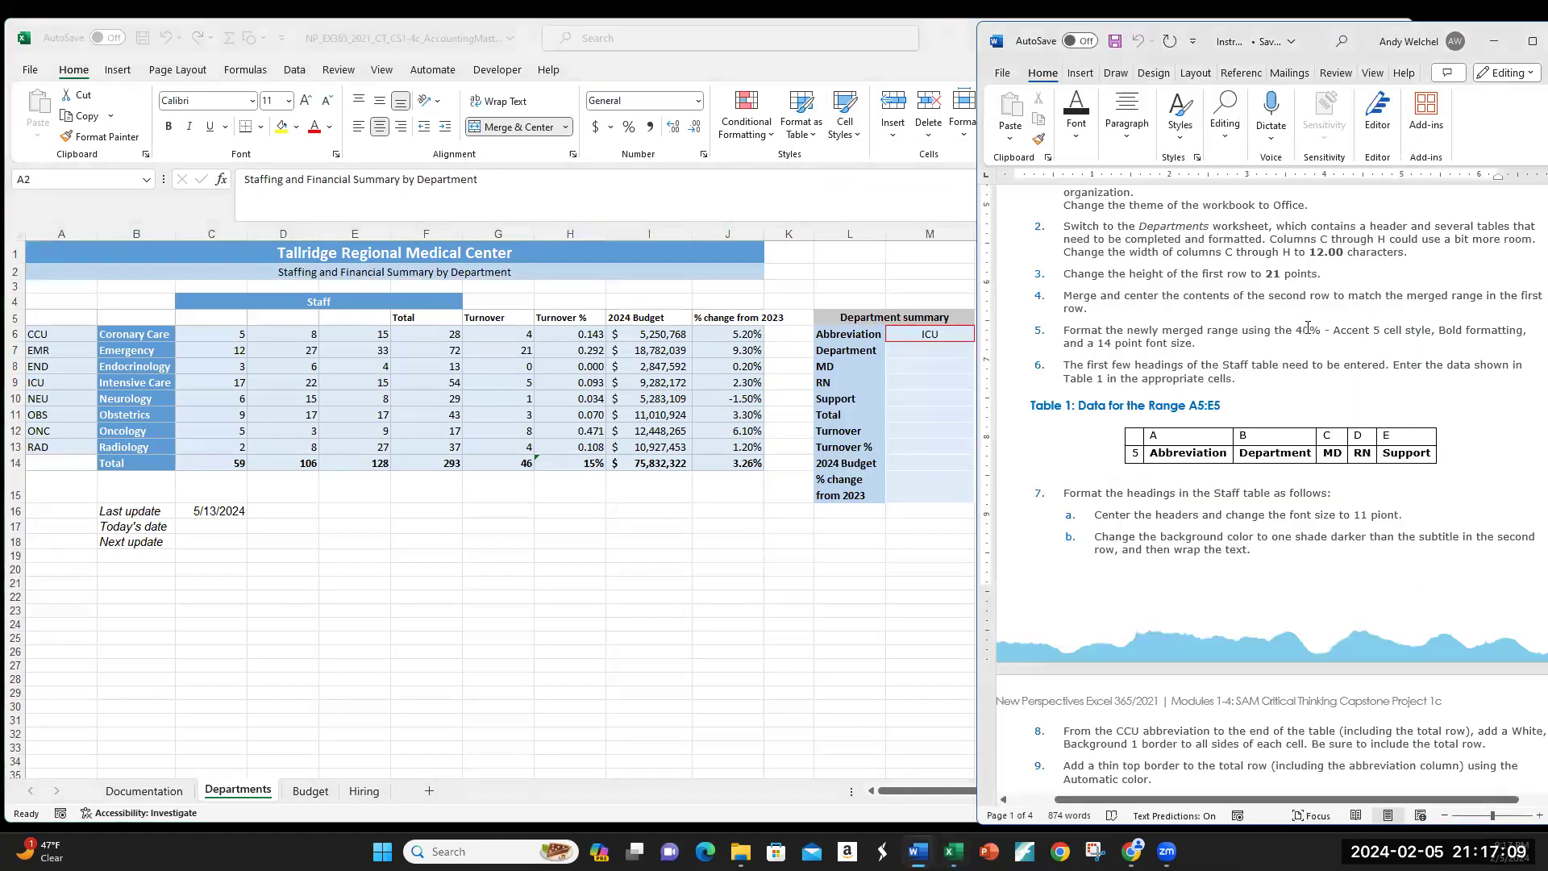
left_click(192, 267)
Step: Make the subtitle bold at 14 pt and check the result
left_click(168, 127)
left_click(288, 101)
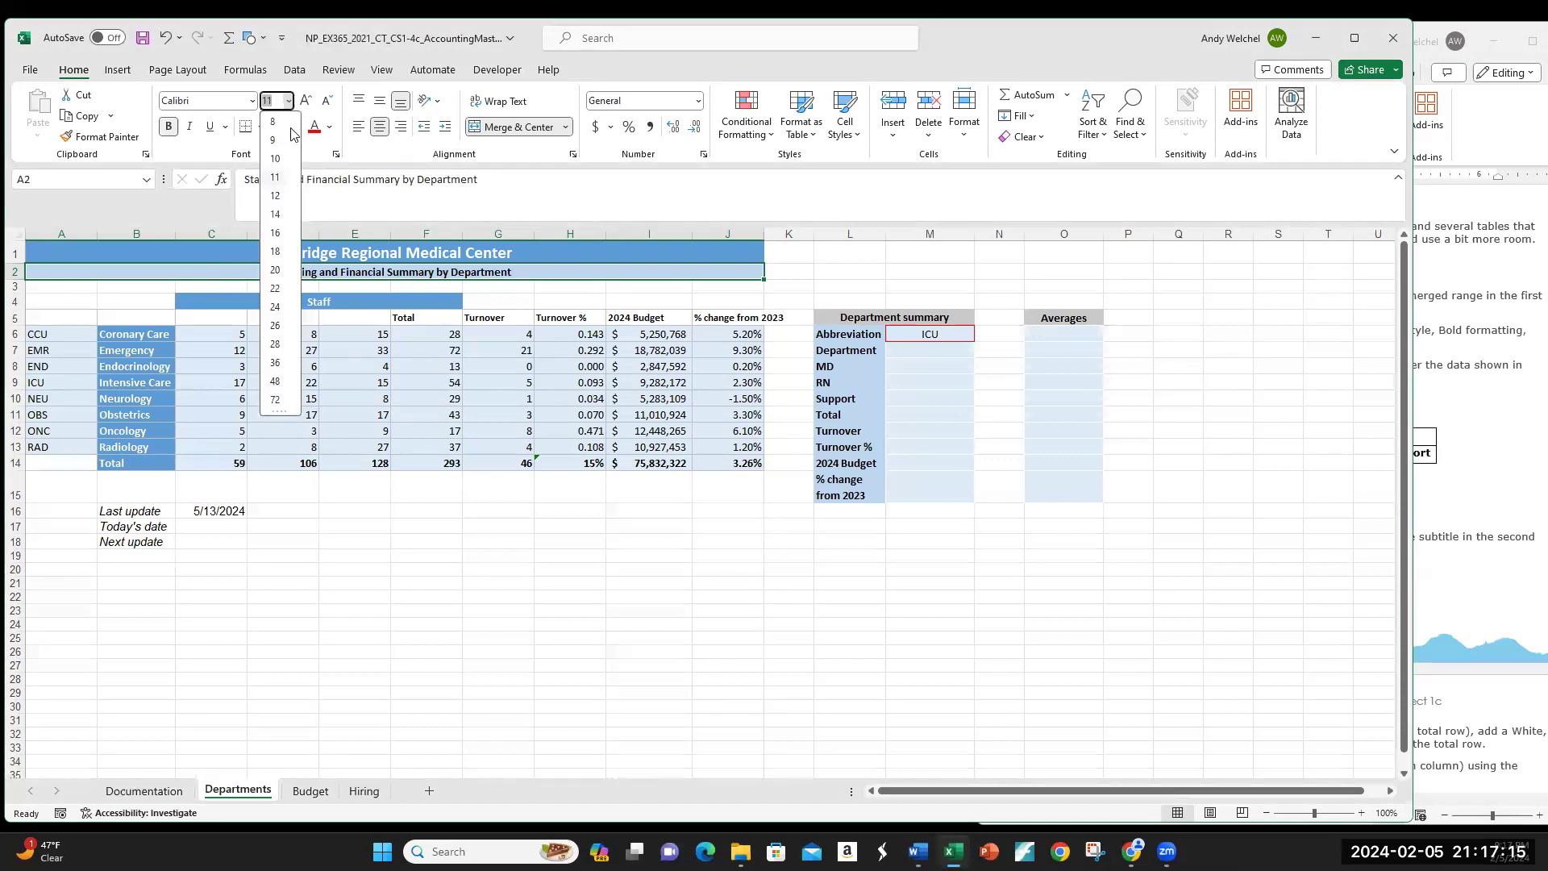
left_click(278, 214)
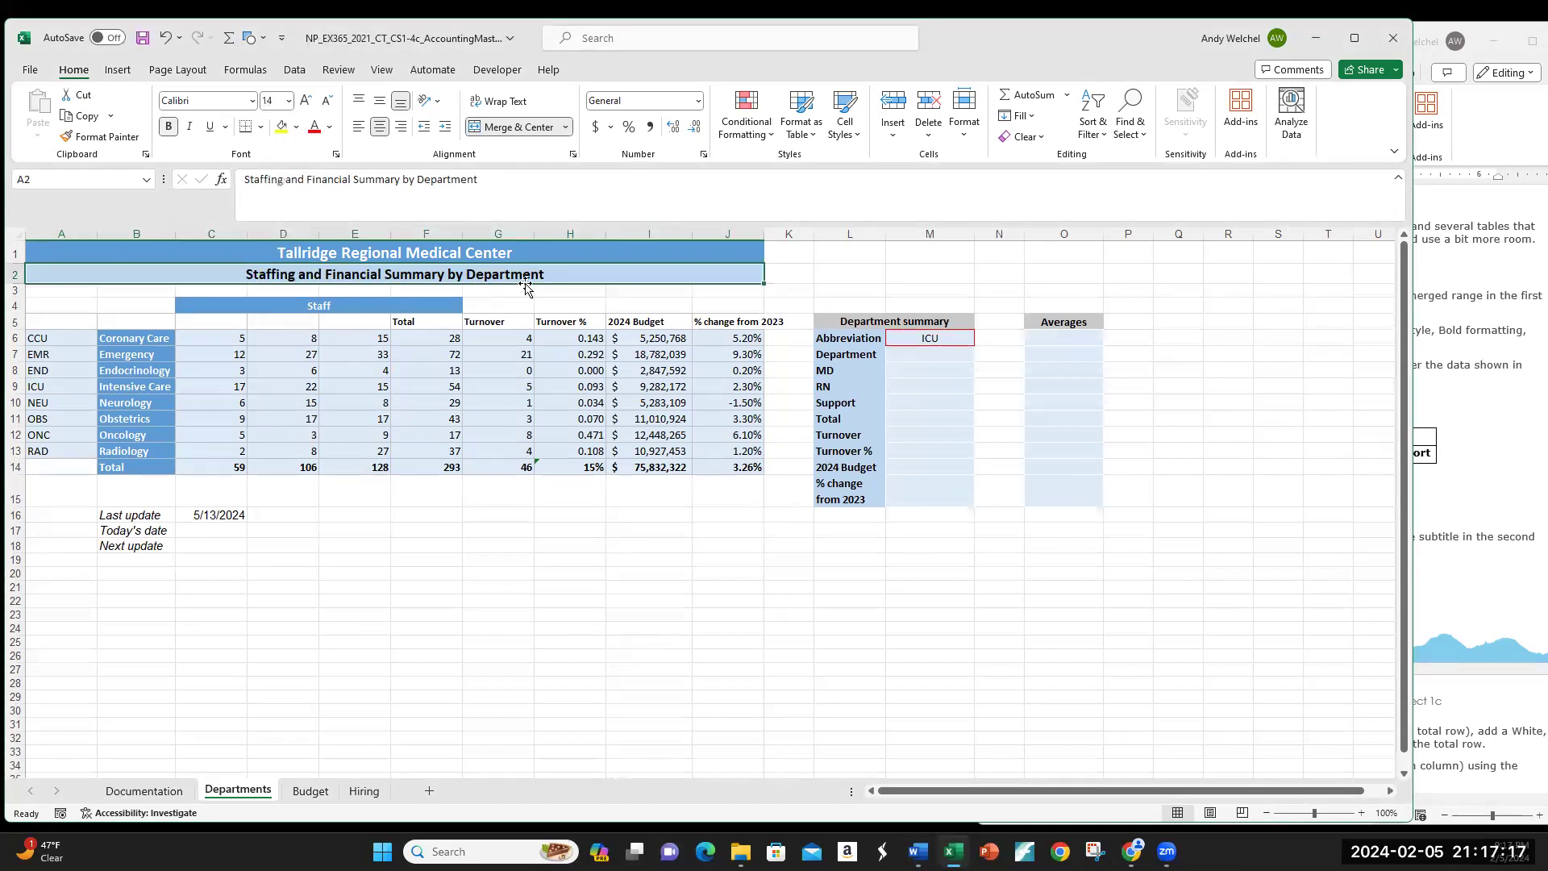
left_click(560, 291)
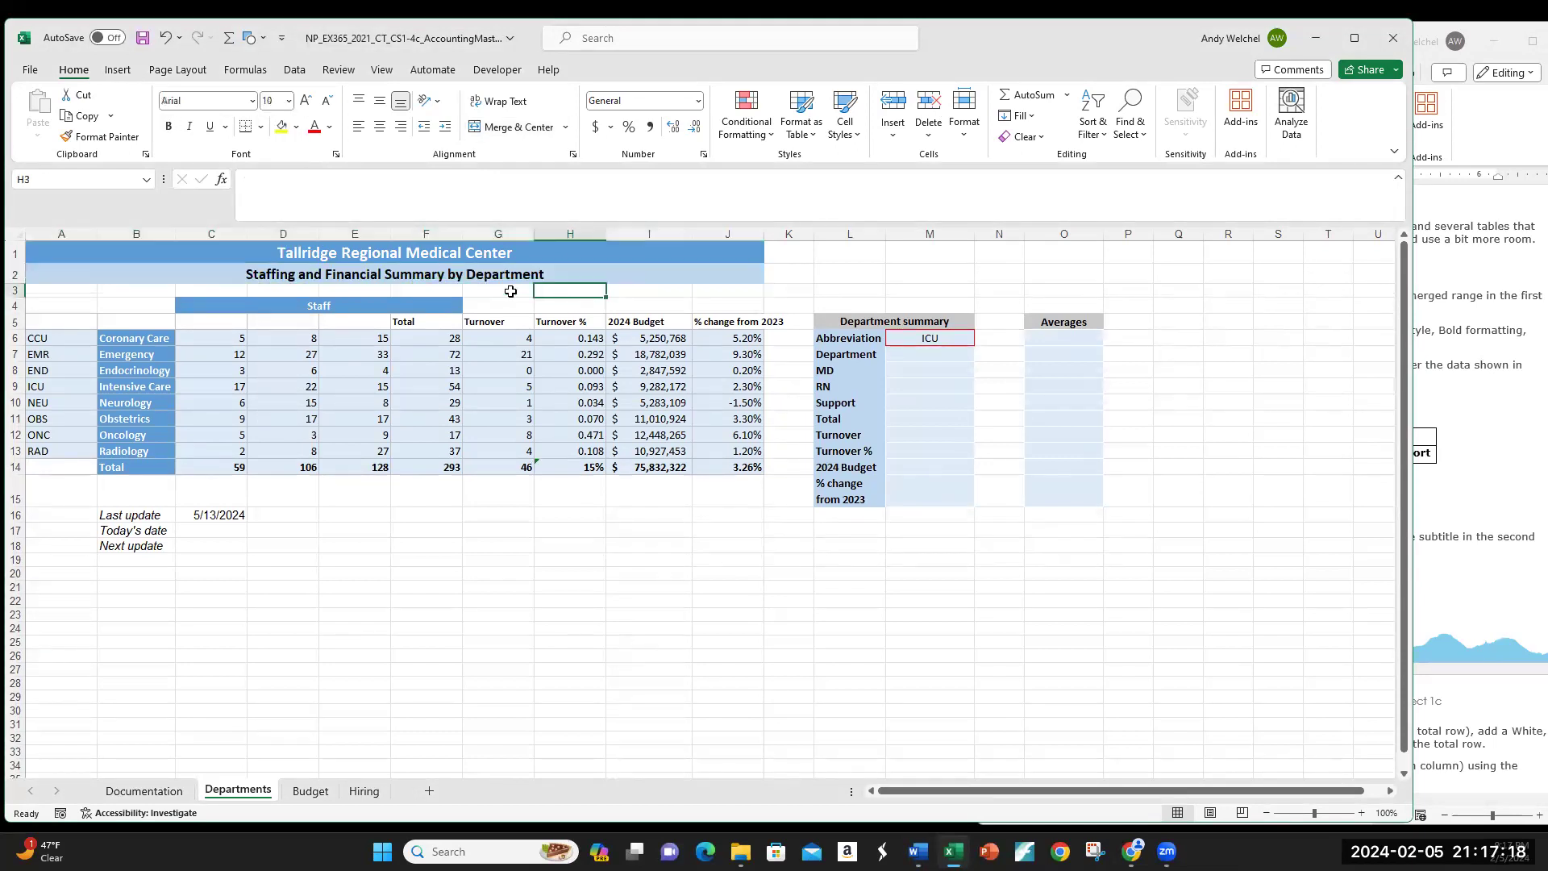
left_click(458, 278)
left_click(524, 500)
left_click(523, 516)
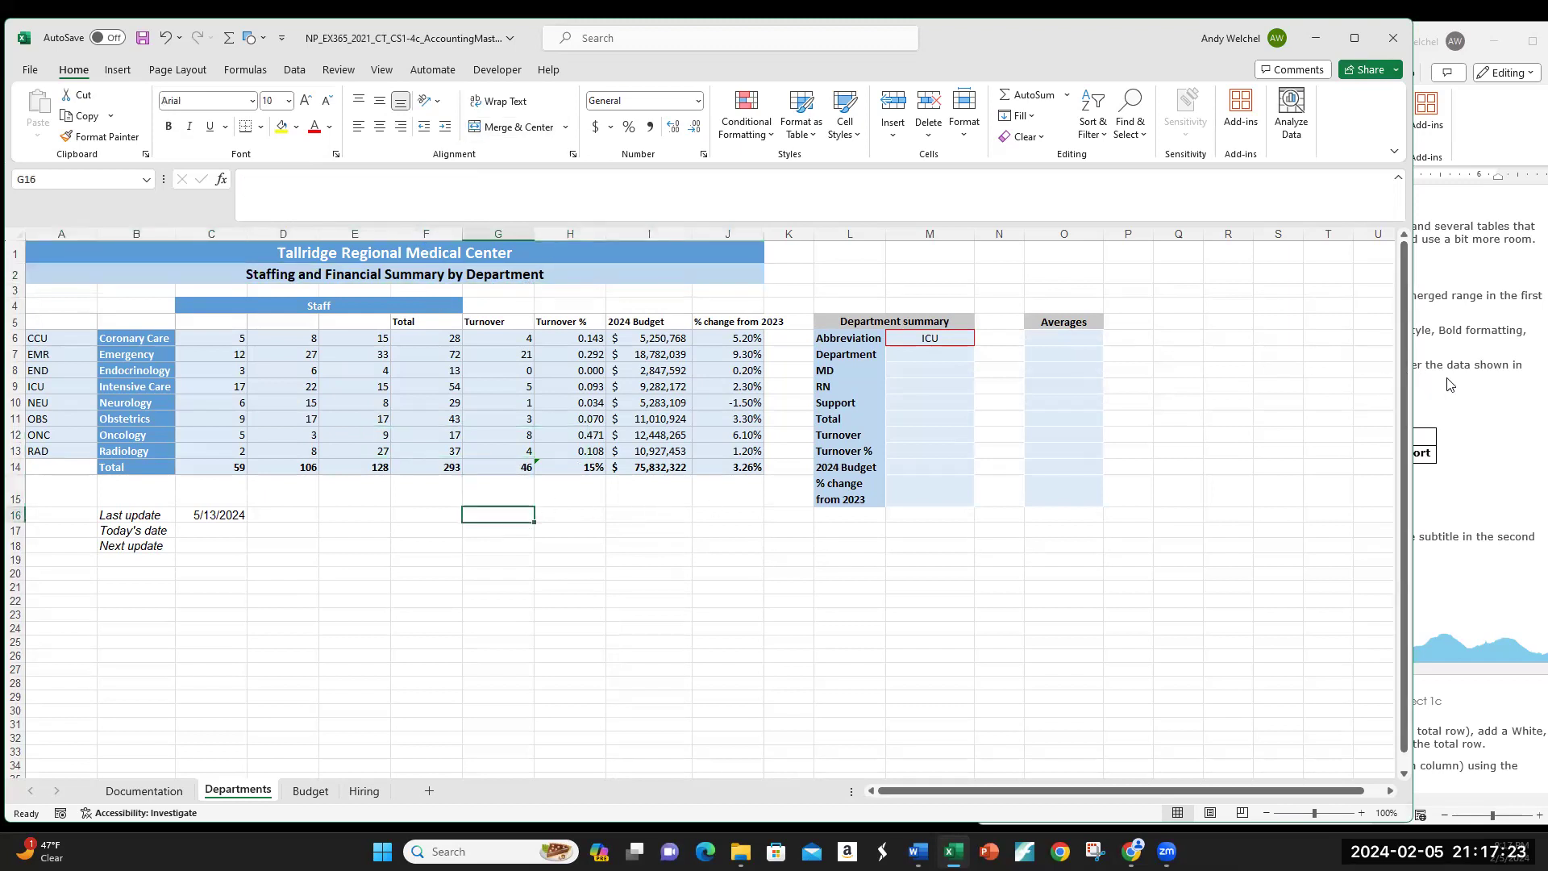
left_click(1471, 385)
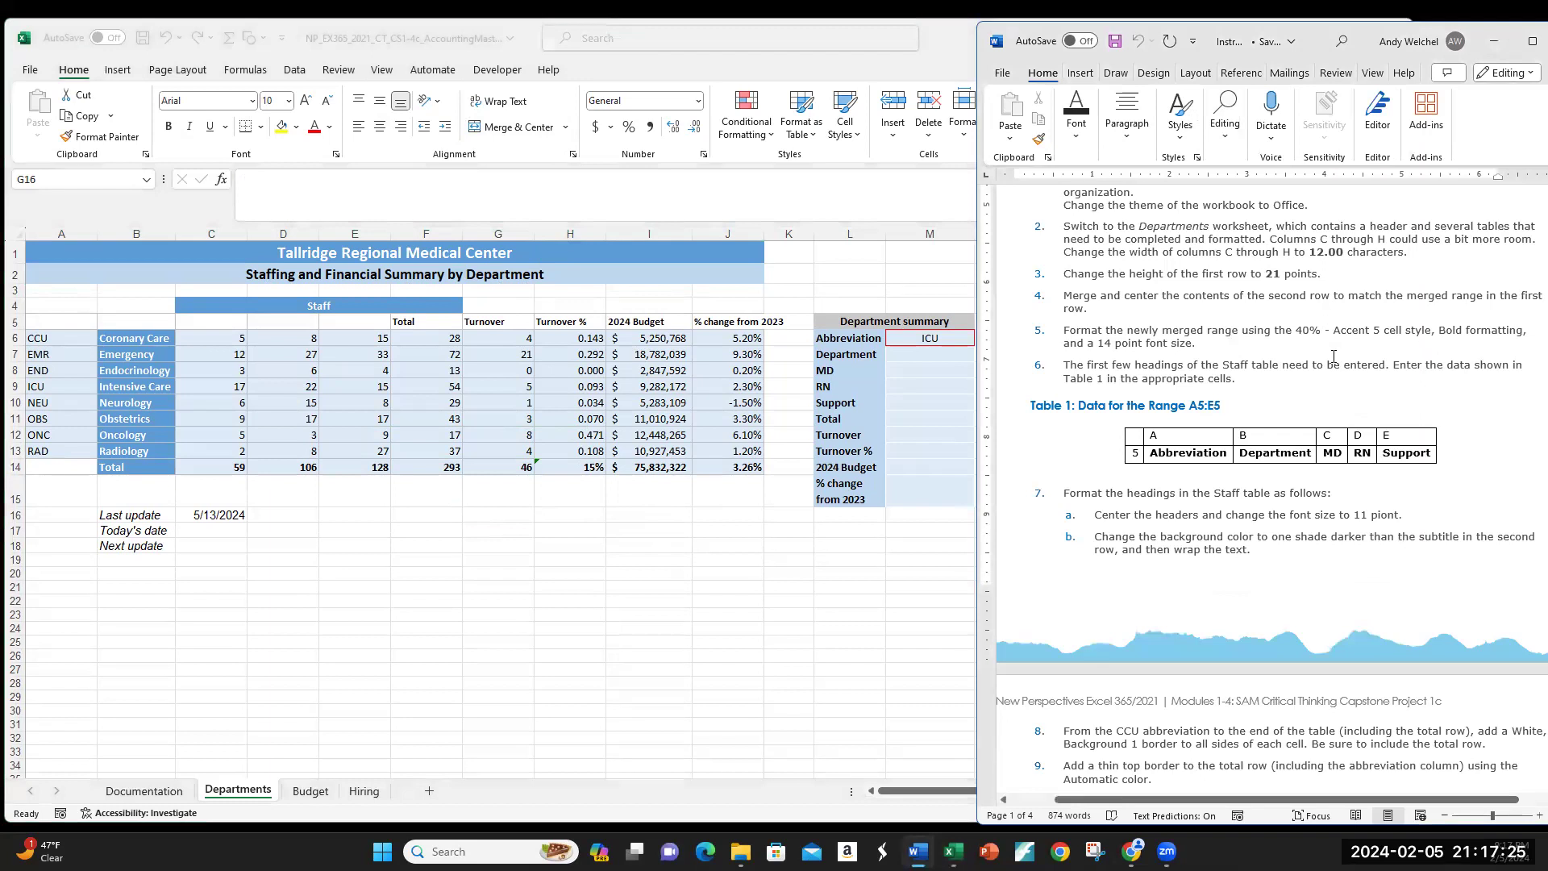
scroll(1335, 346, "down", 2)
scroll(1333, 357, "down", 2)
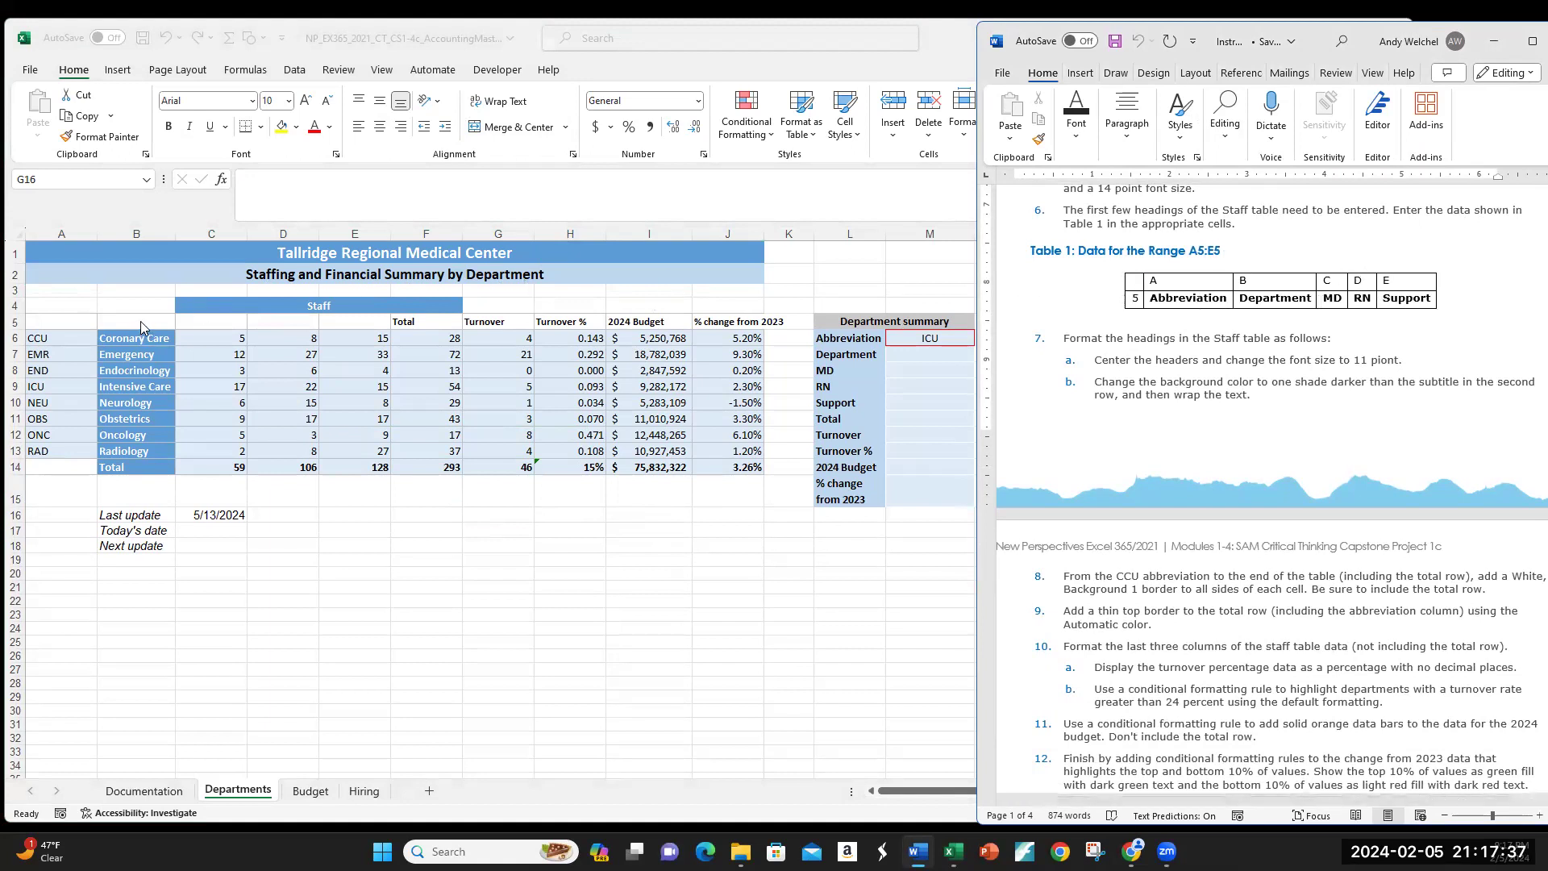
left_click(60, 321)
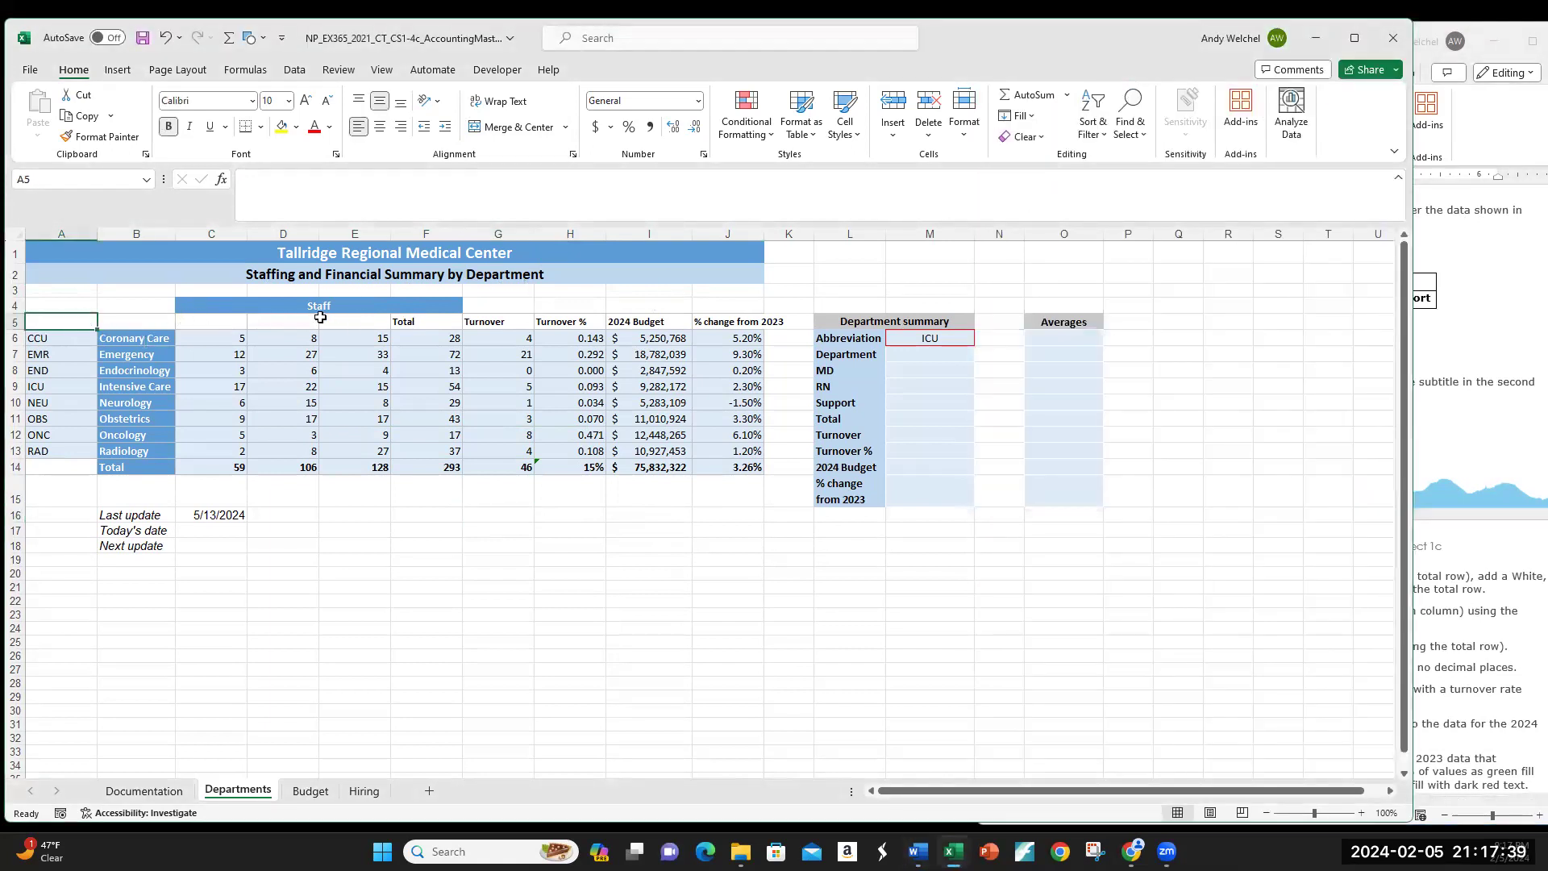
left_click(947, 550)
Step: Narrow Excel beside Word and enter 'Abbreviation' in A5
left_click_drag(1413, 412, 1074, 413)
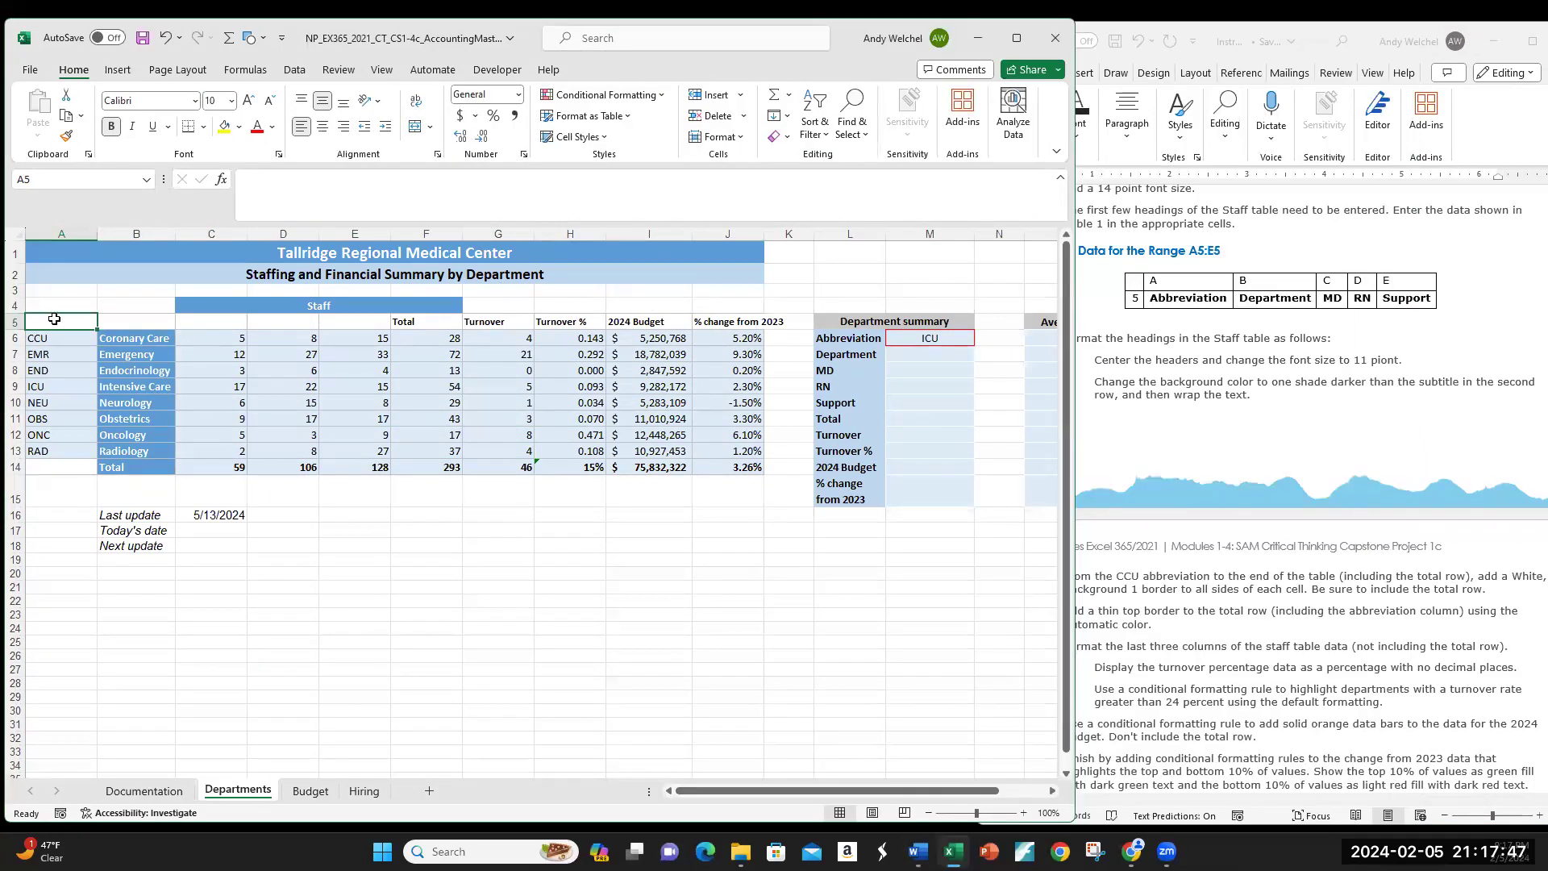
type("Abbreviation")
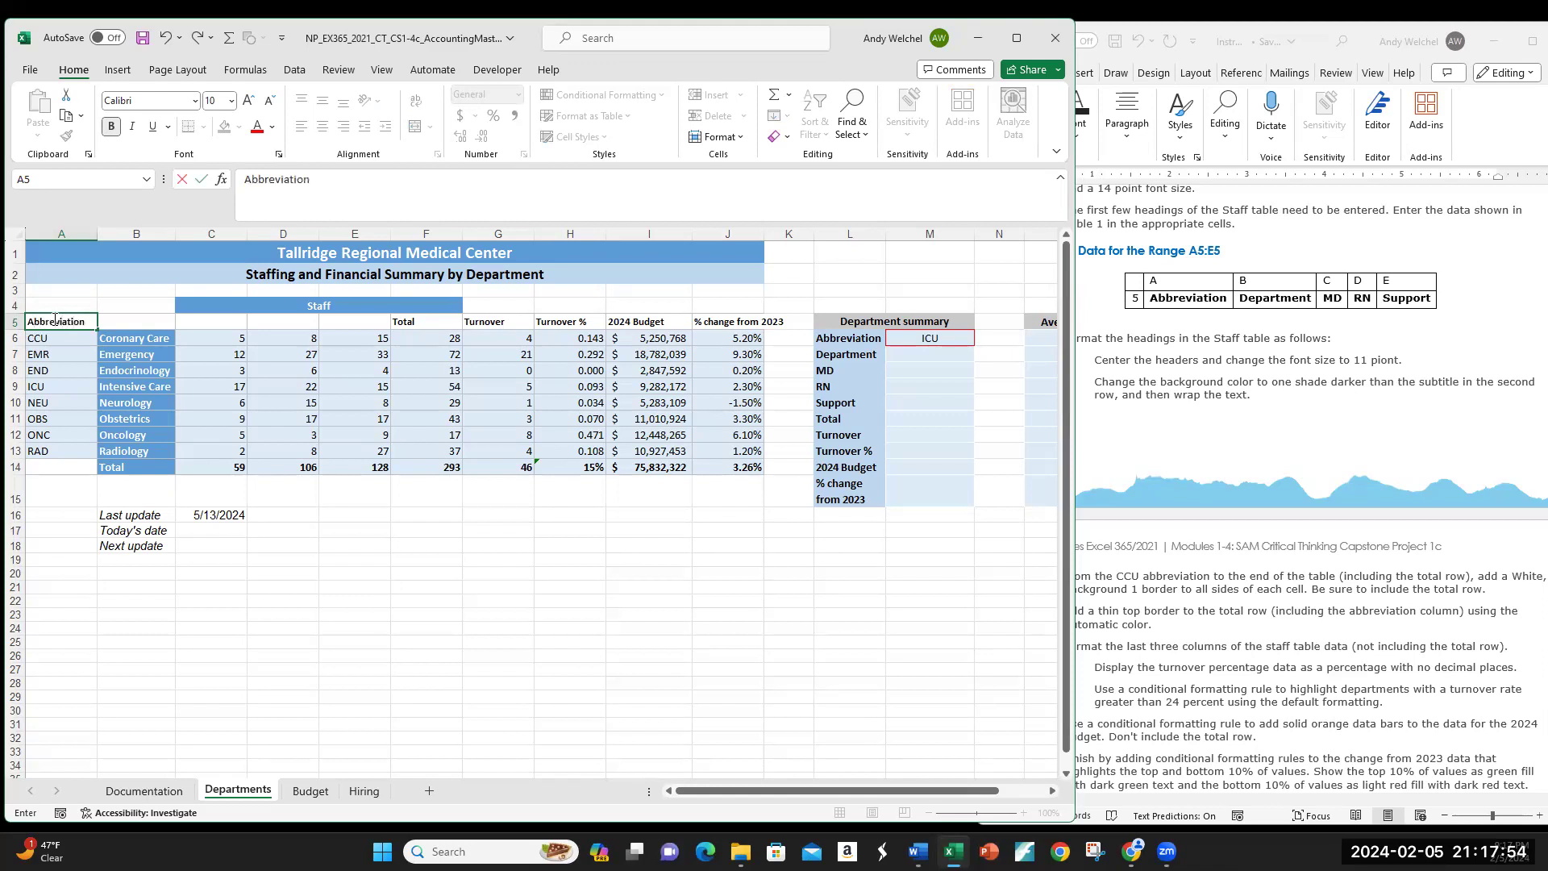
key("Return")
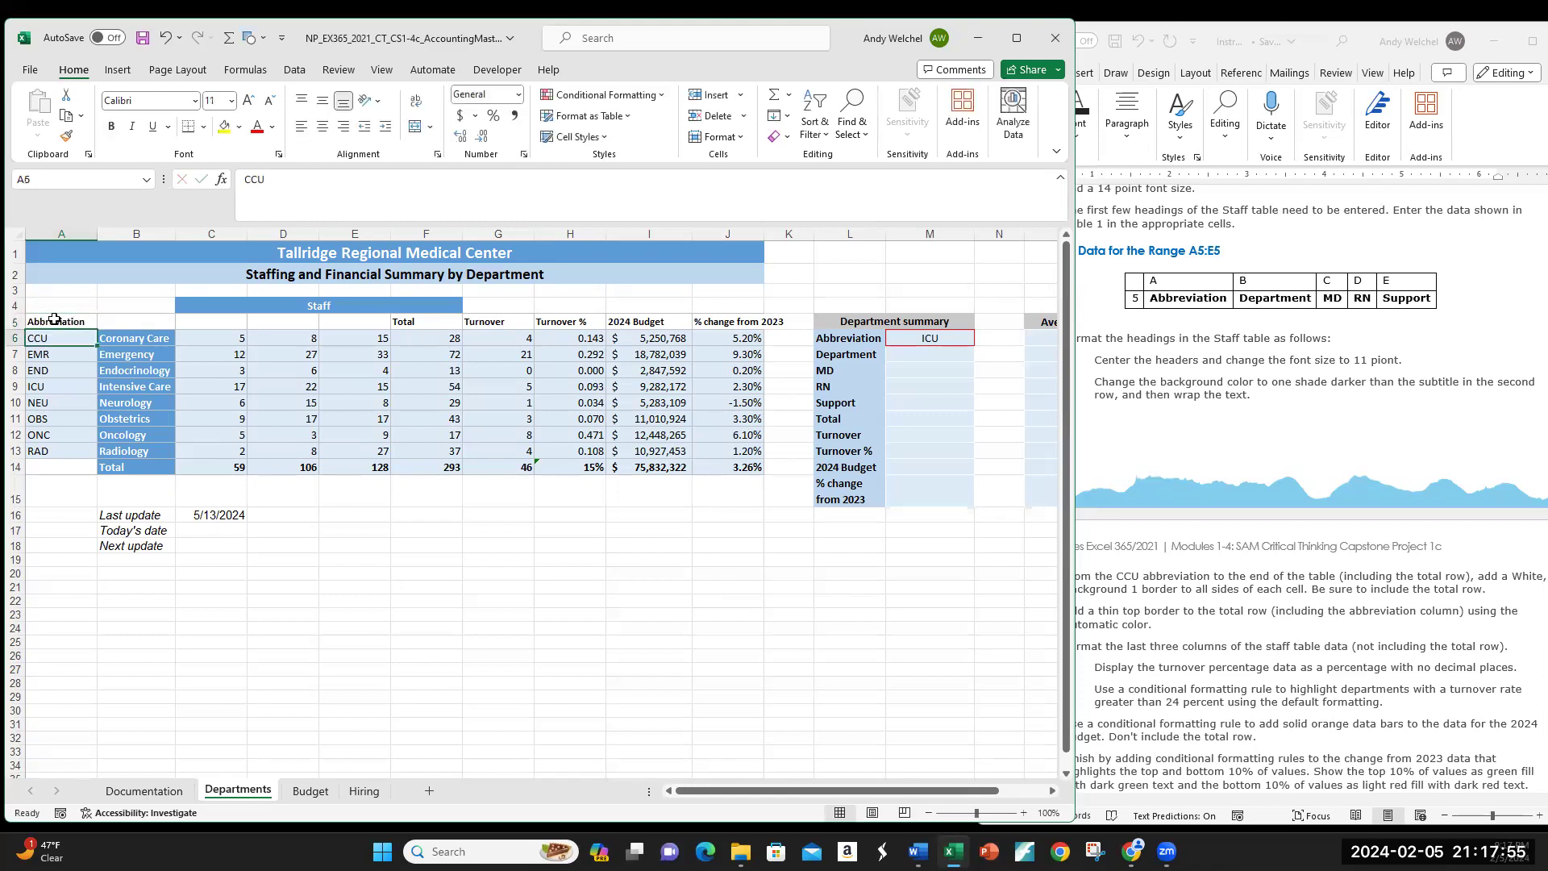
left_click(54, 319)
key("Right")
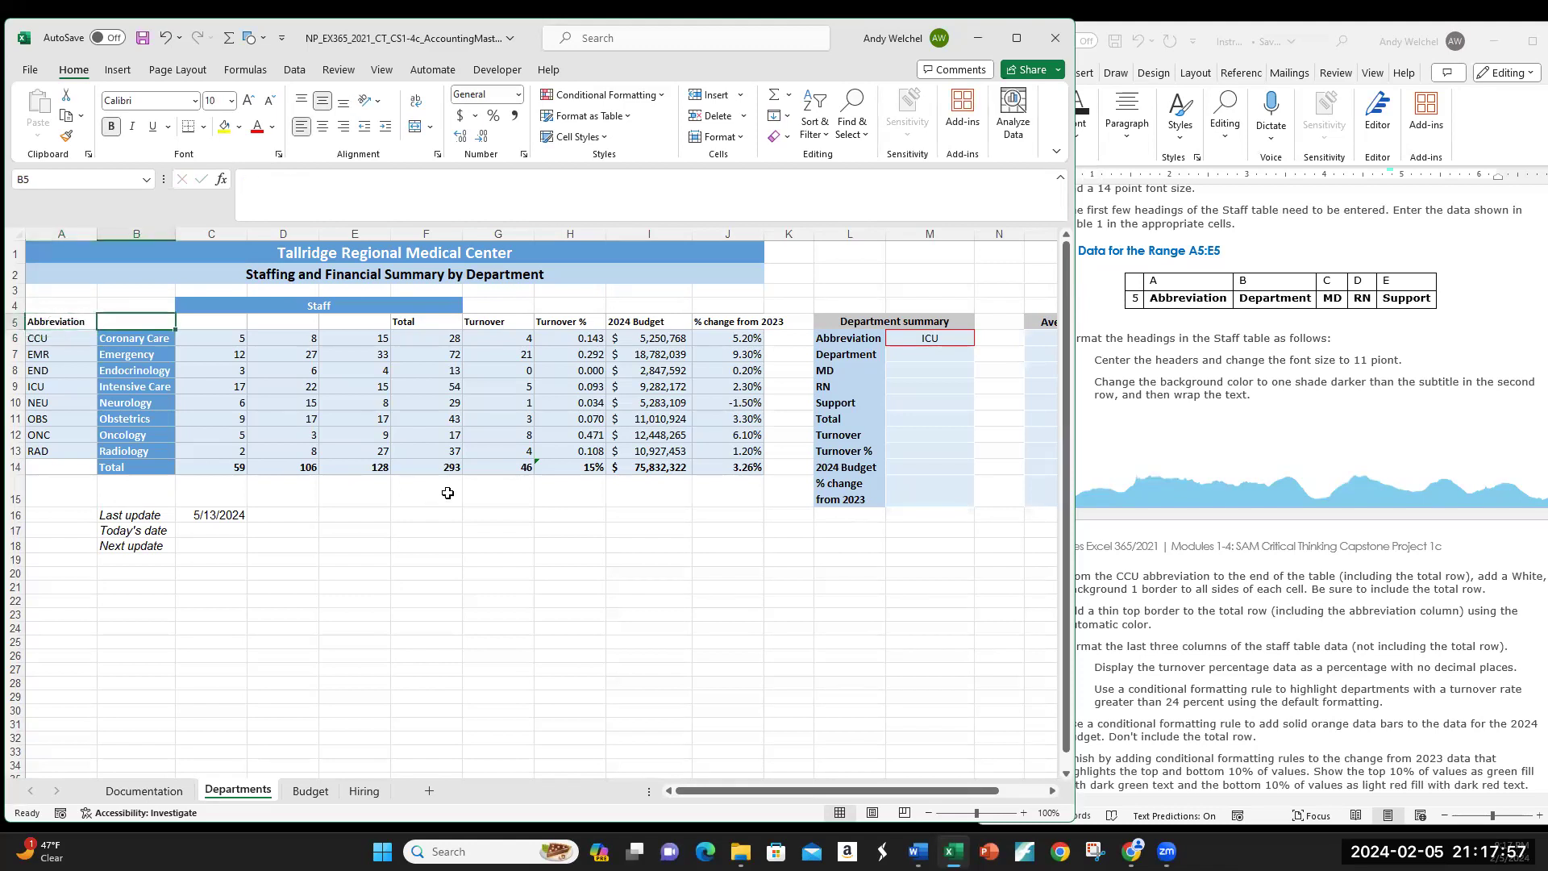
Step: Enter Department, MD, RN and Support in B5:E5
type("Department")
key("Tab")
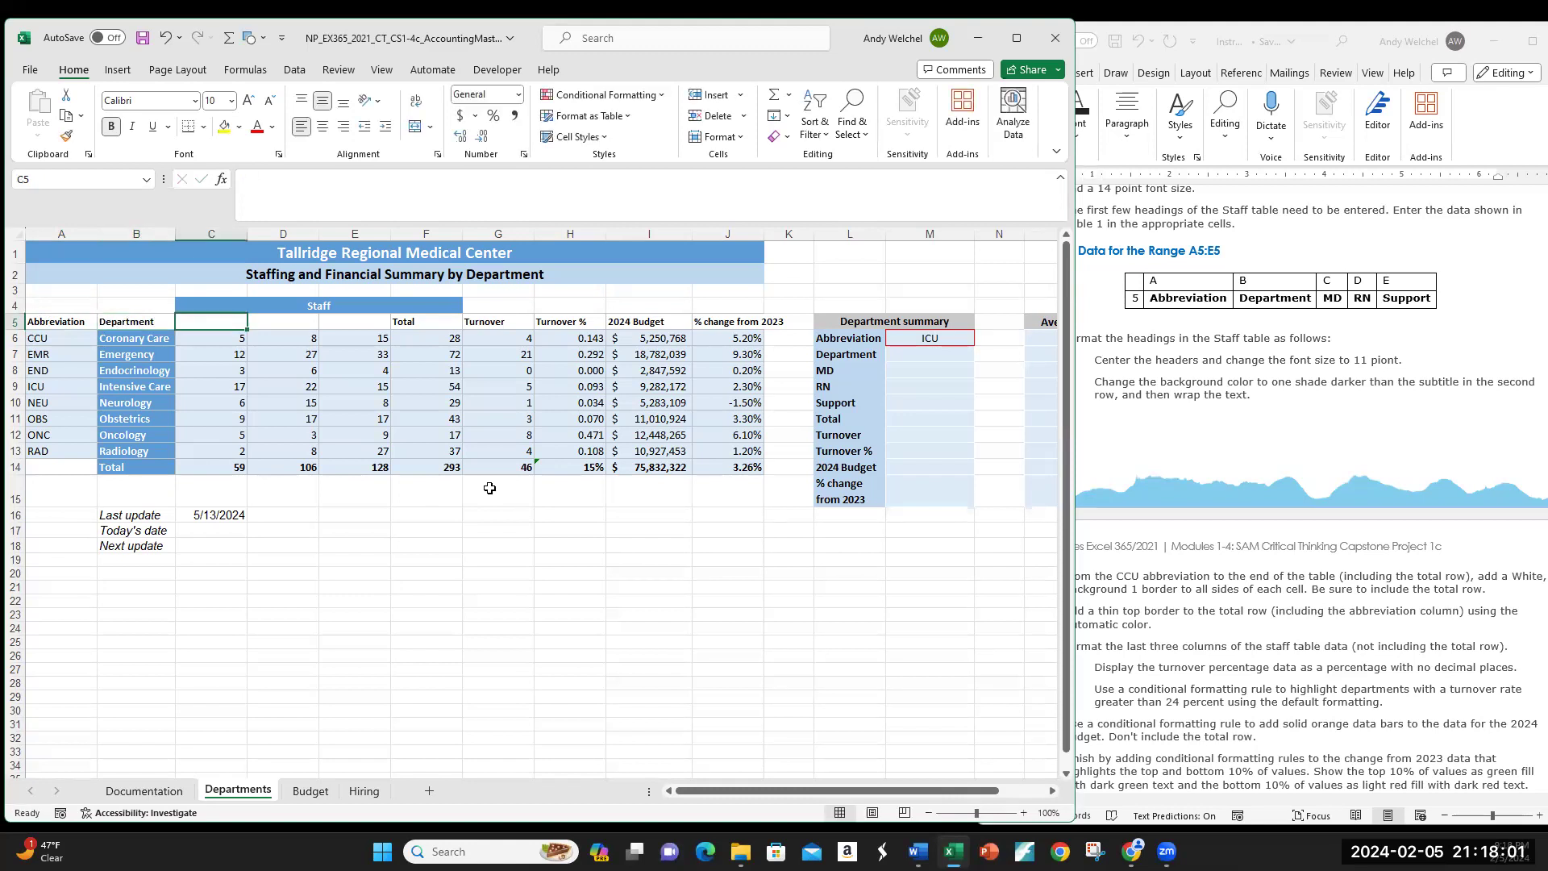
type("MD")
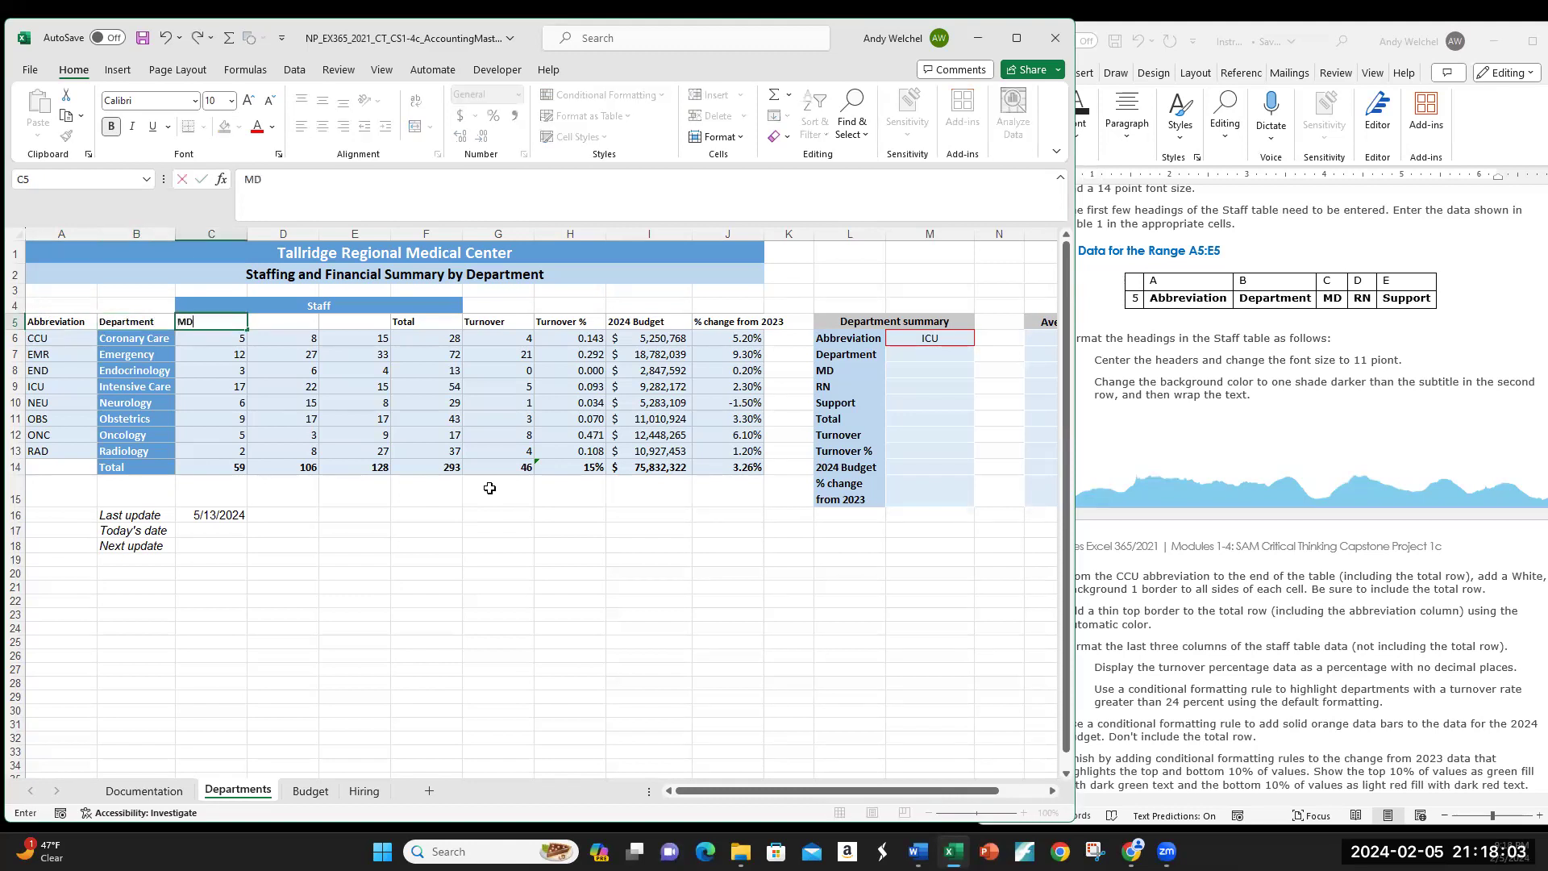
key("Tab")
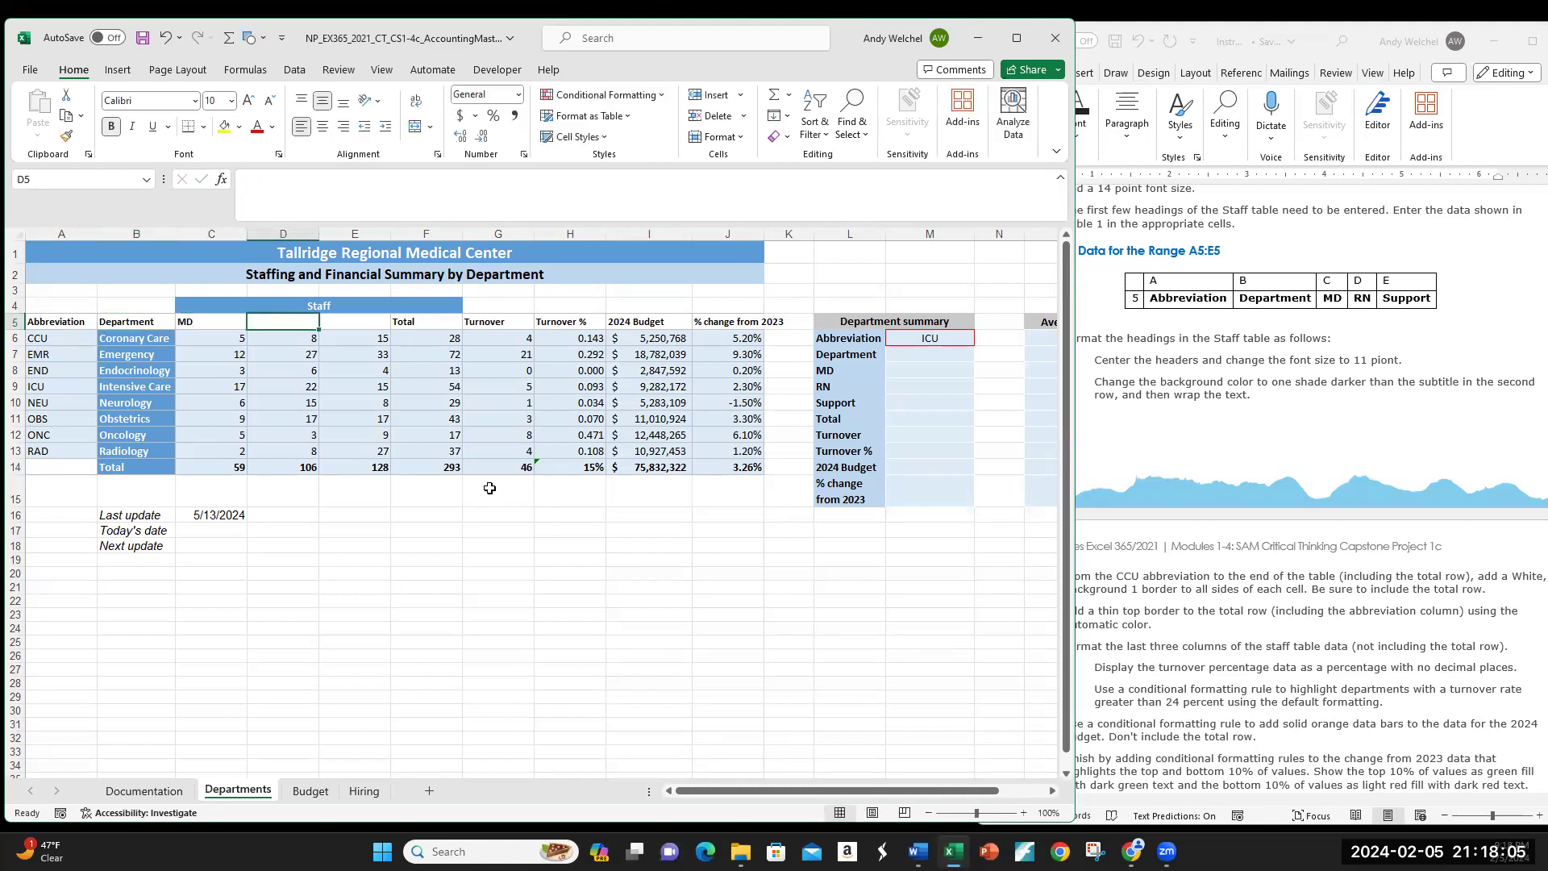
type("RN")
key("Tab")
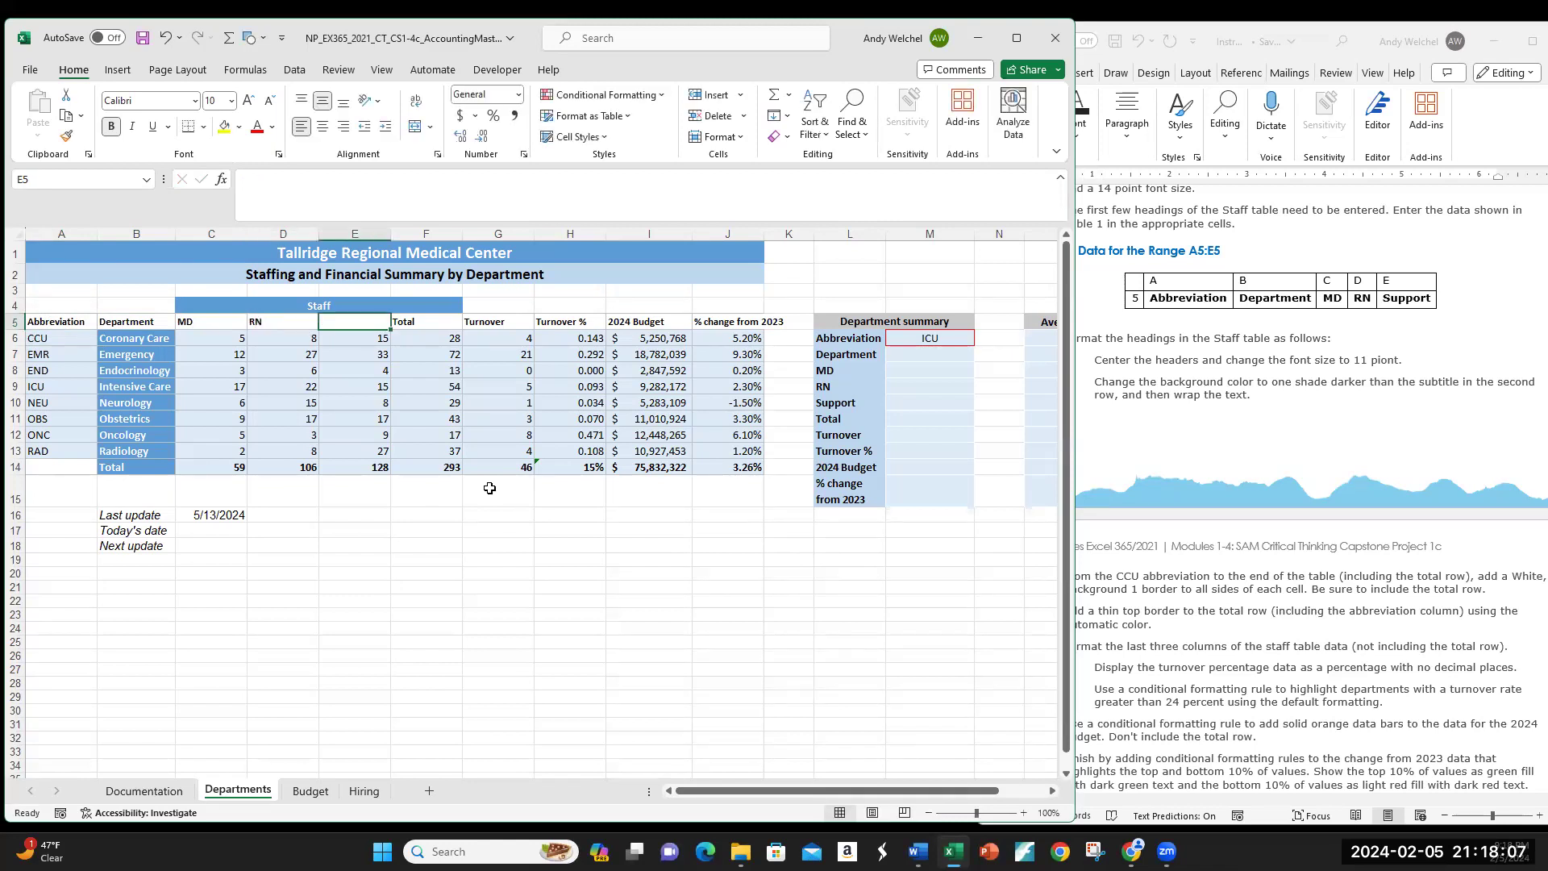
type("Suppo")
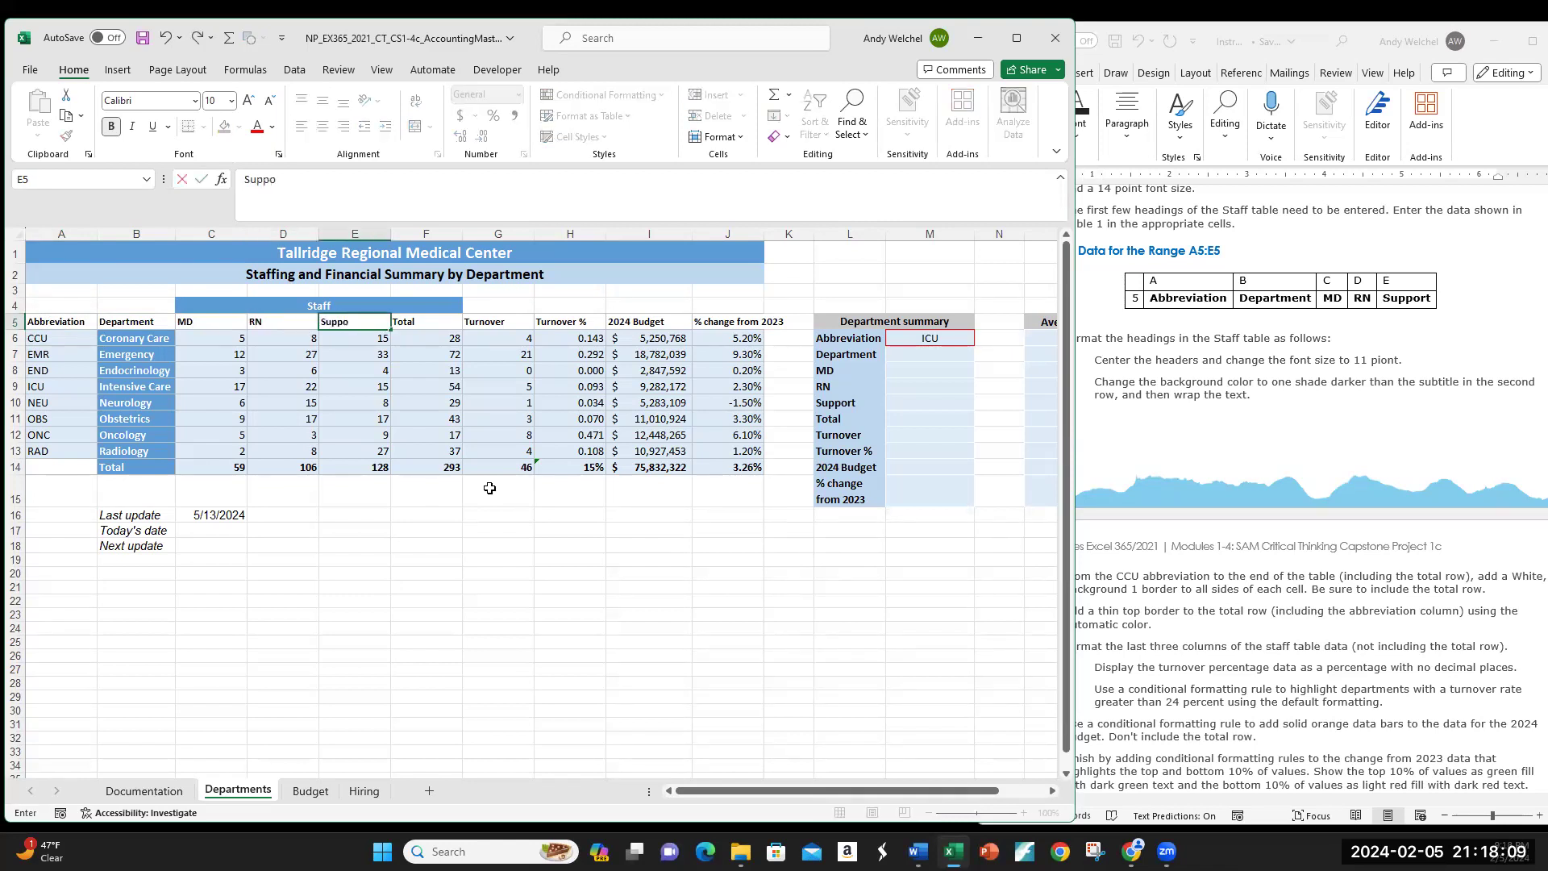
type("rt")
key("Return")
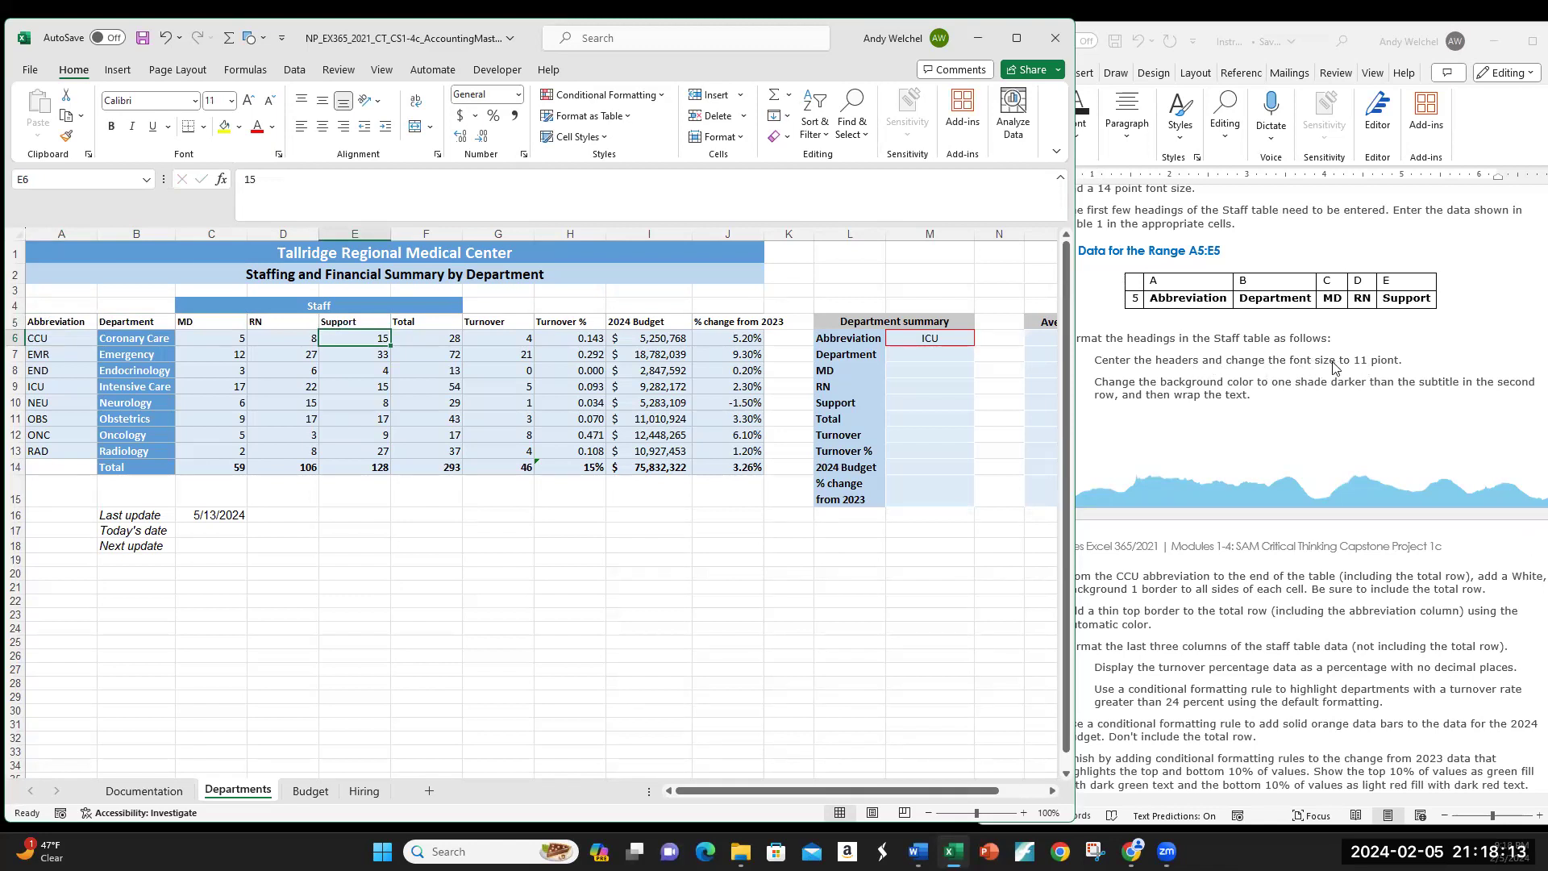
Step: Center the Staff table headings in row 5
left_click_drag(51, 321, 709, 321)
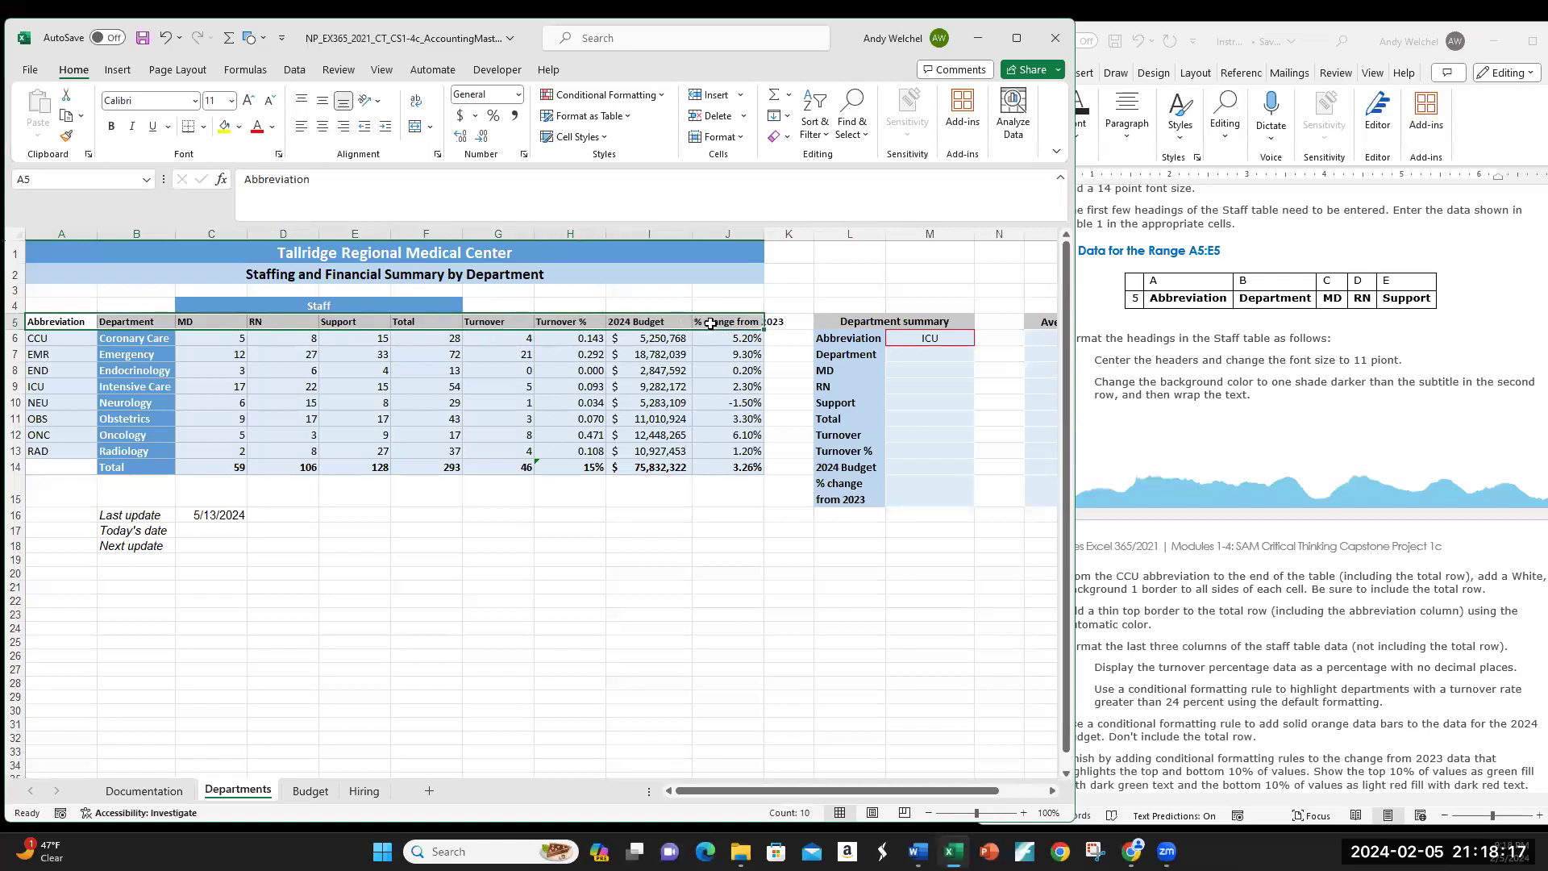
left_click(322, 129)
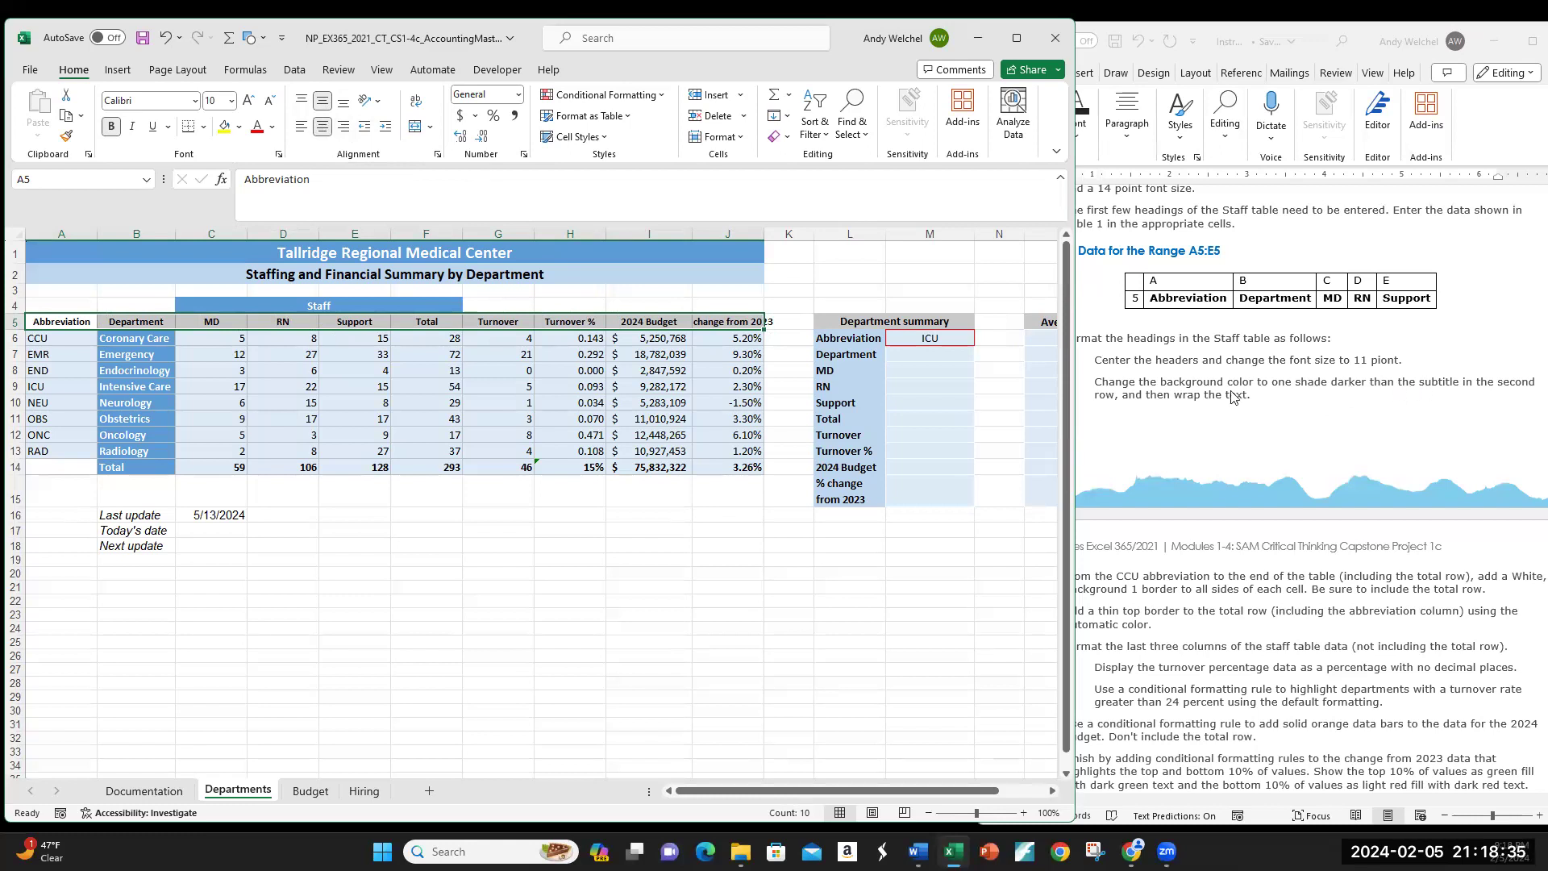
left_click(282, 276)
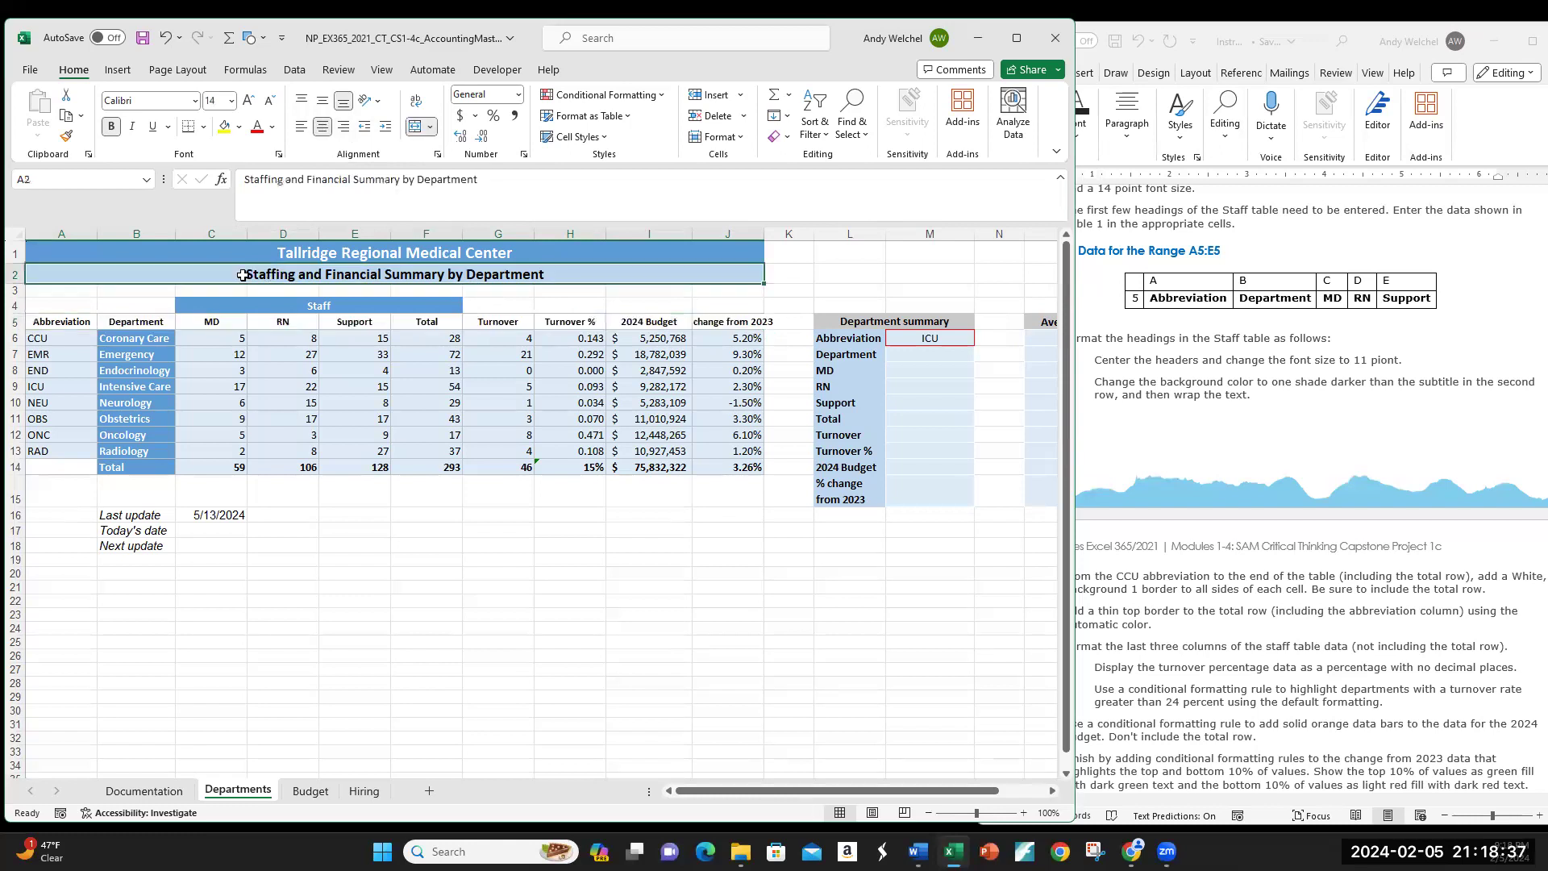
left_click(145, 321)
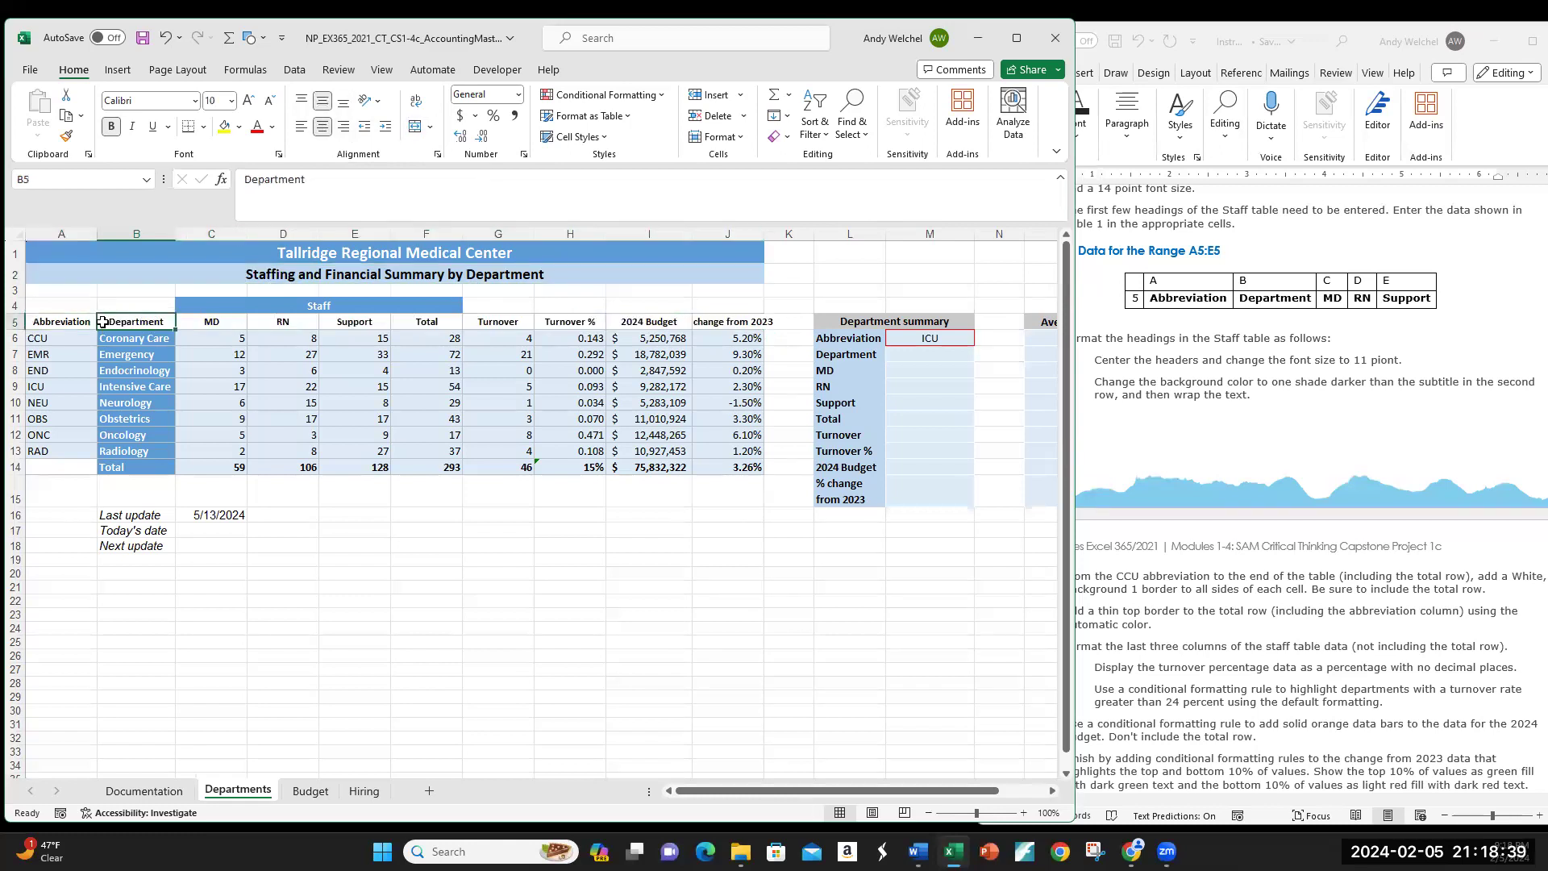
Step: Fill the row 2 subtitle with Blue, Accent 5, Lighter 60%
left_click_drag(74, 324, 661, 322)
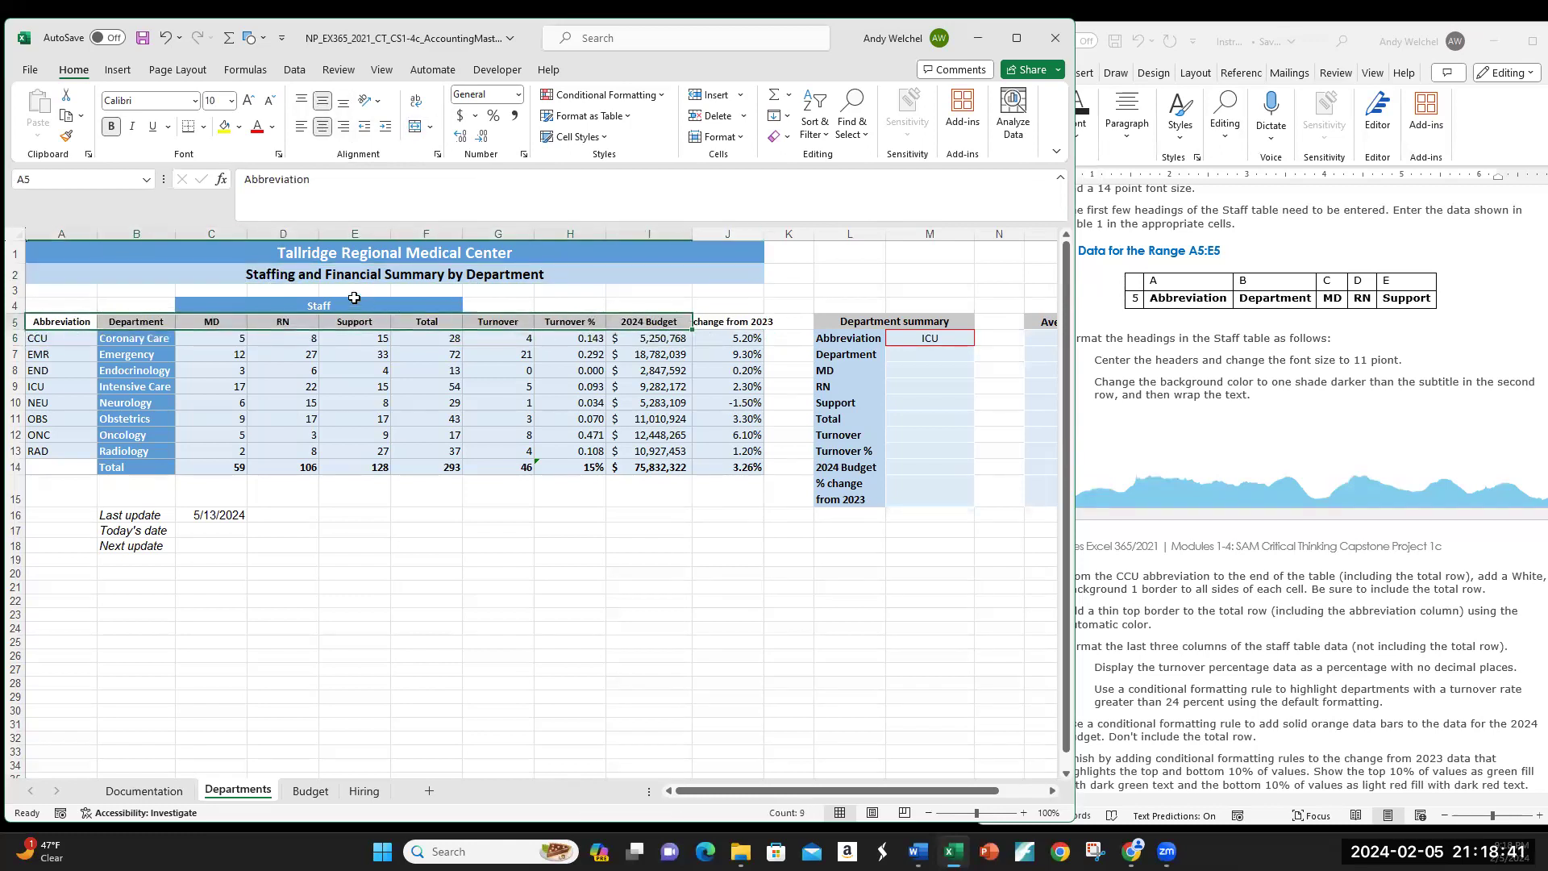
left_click(320, 276)
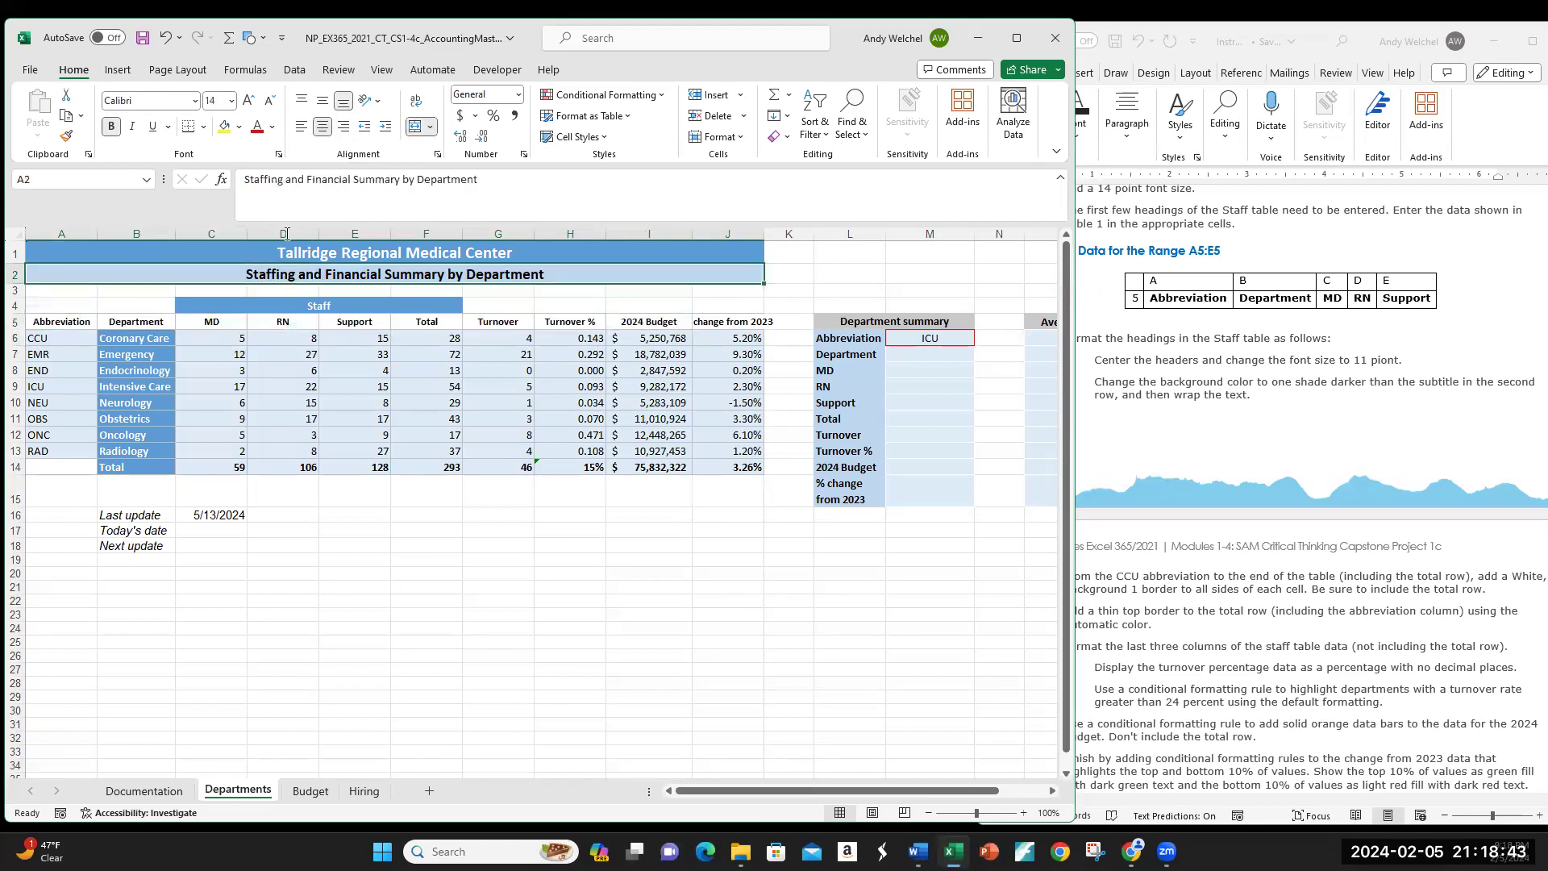
left_click(240, 131)
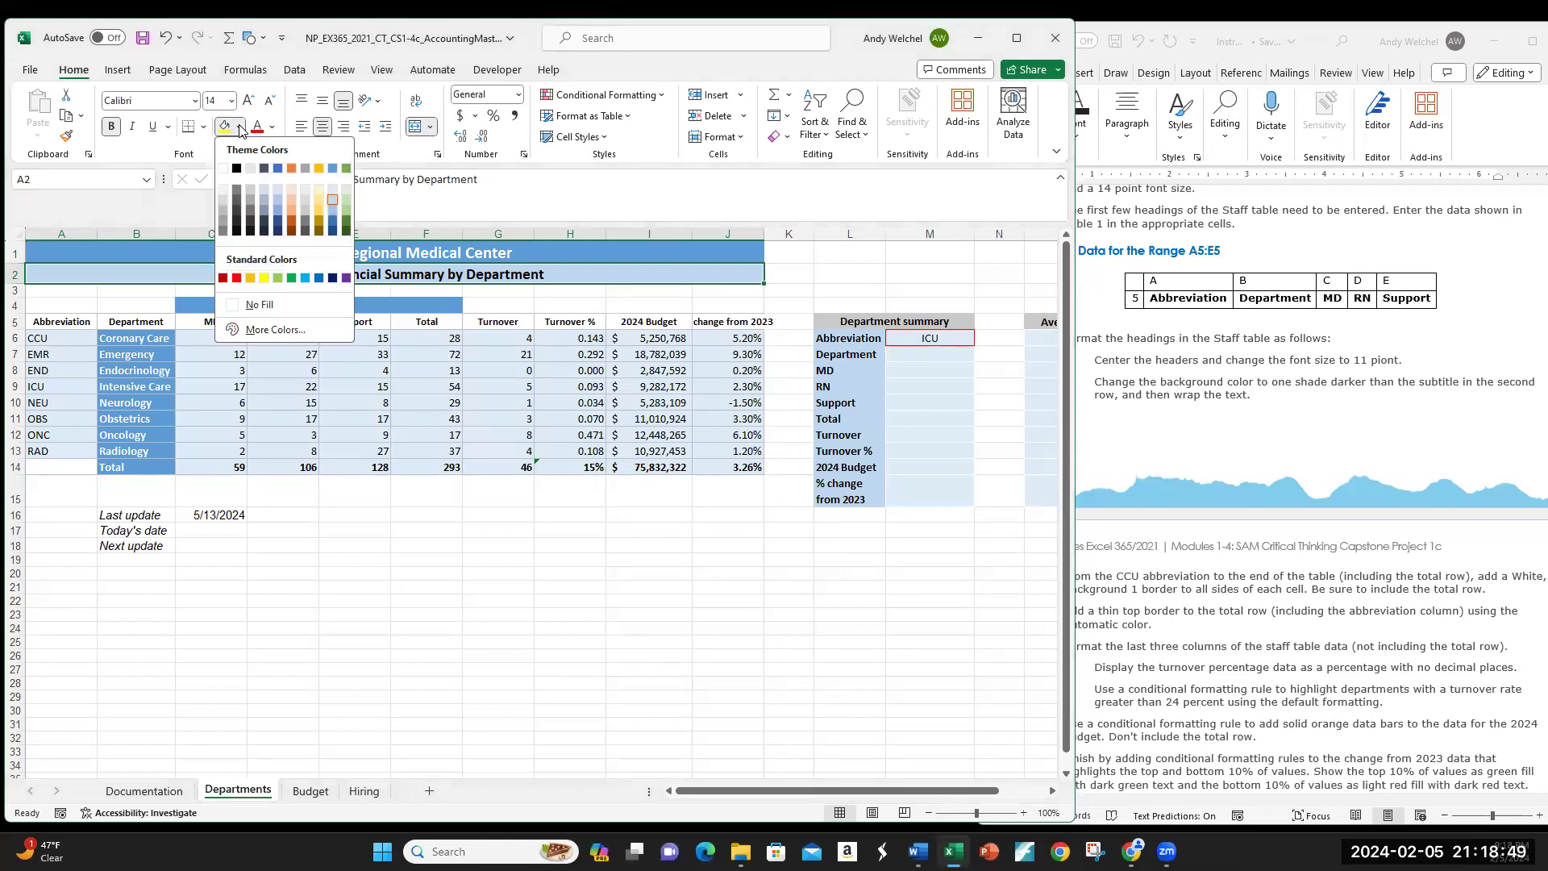
left_click(334, 214)
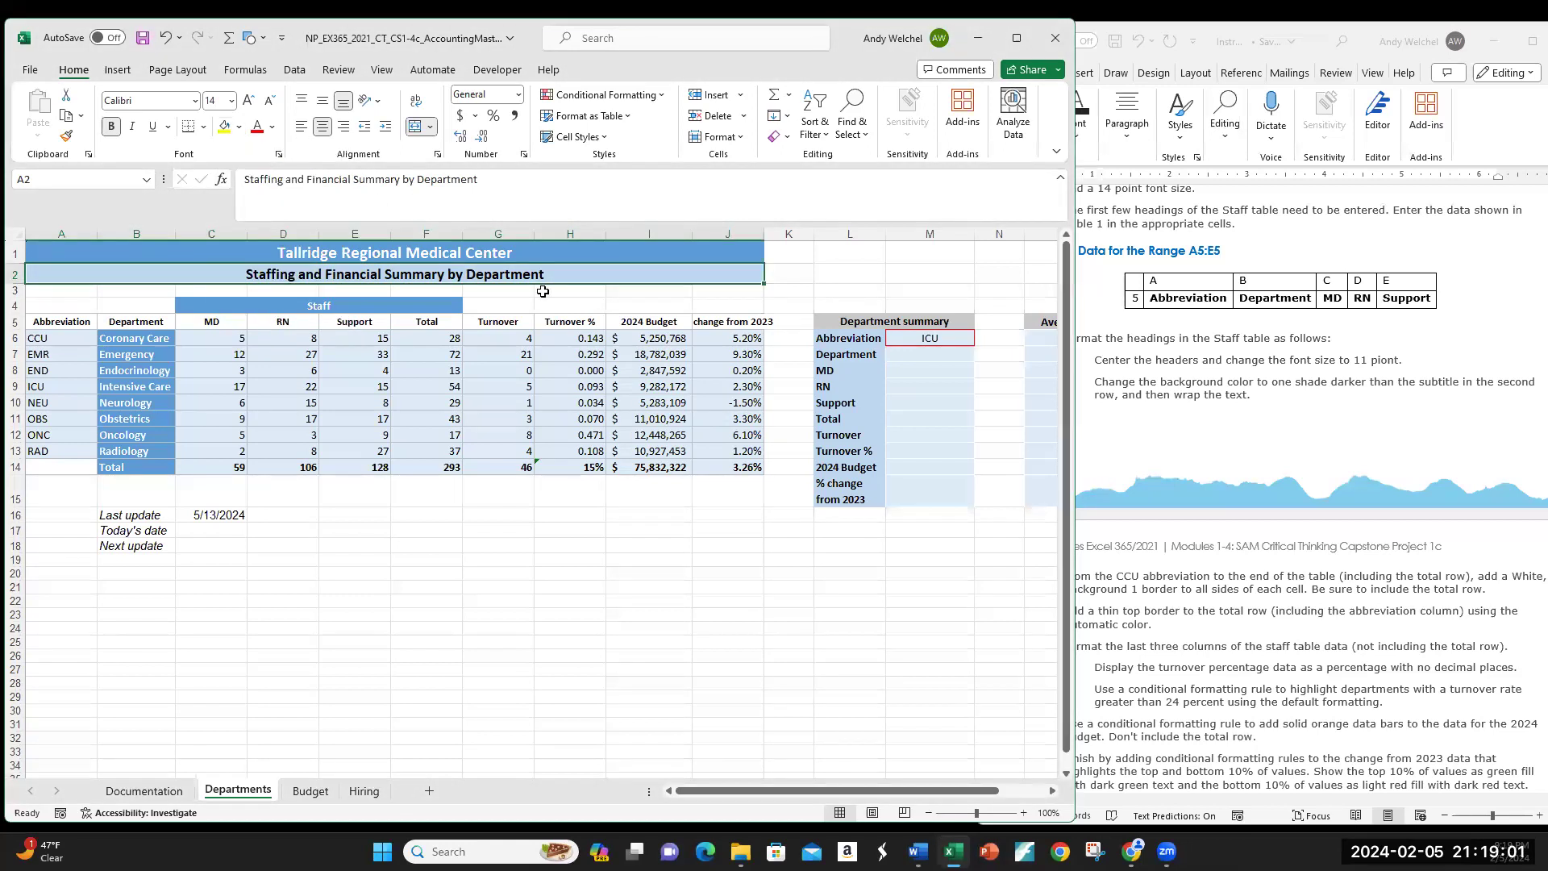
Step: Fill the row 5 headings with the same light blue and wrap their text
left_click_drag(69, 322, 729, 321)
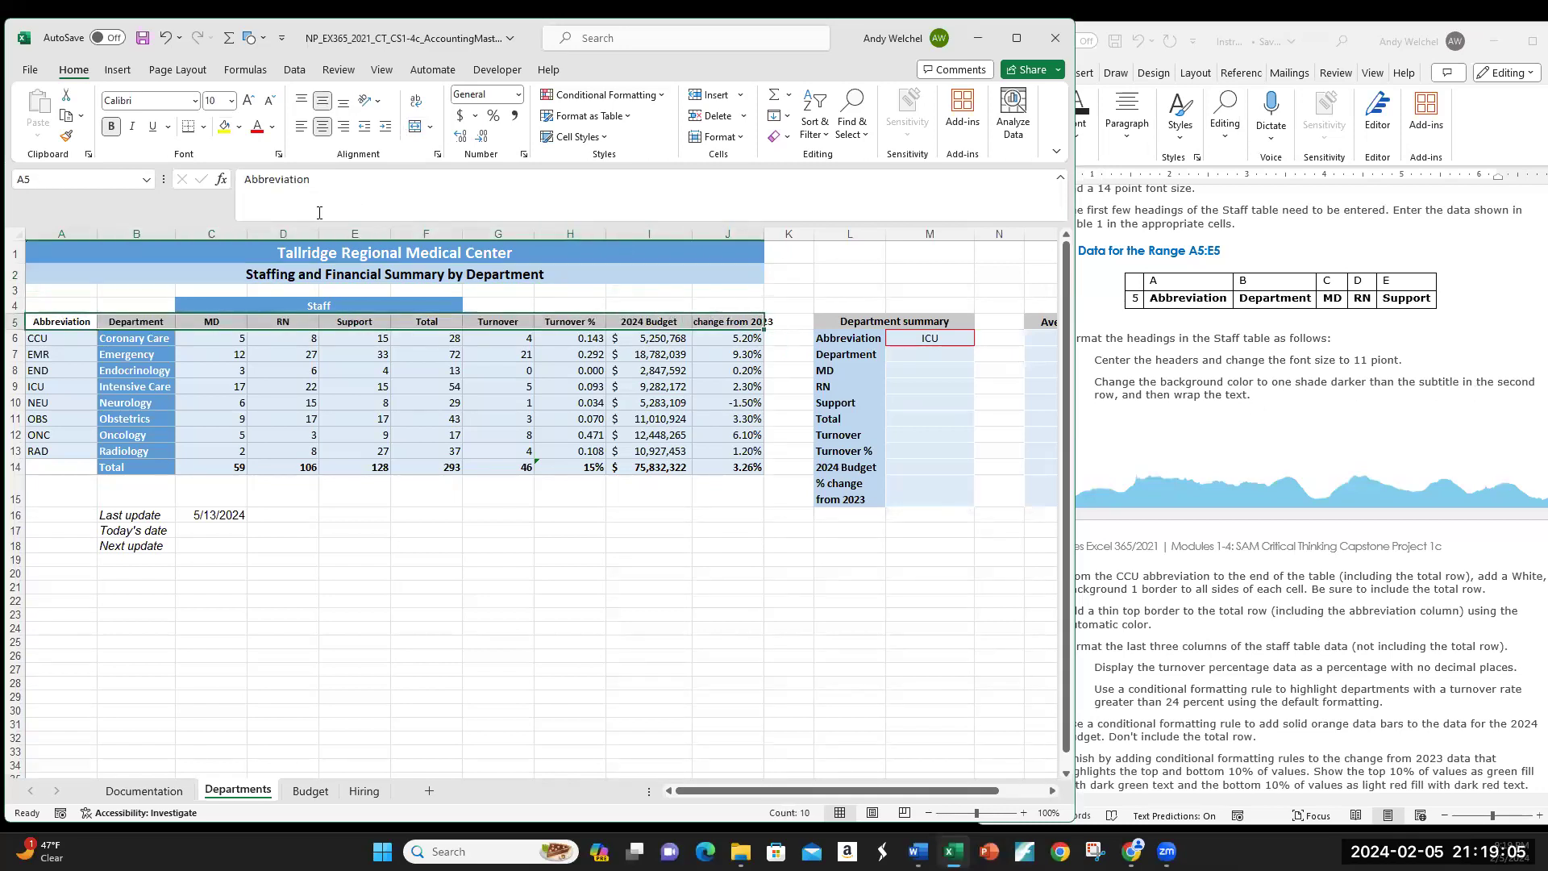
left_click(240, 127)
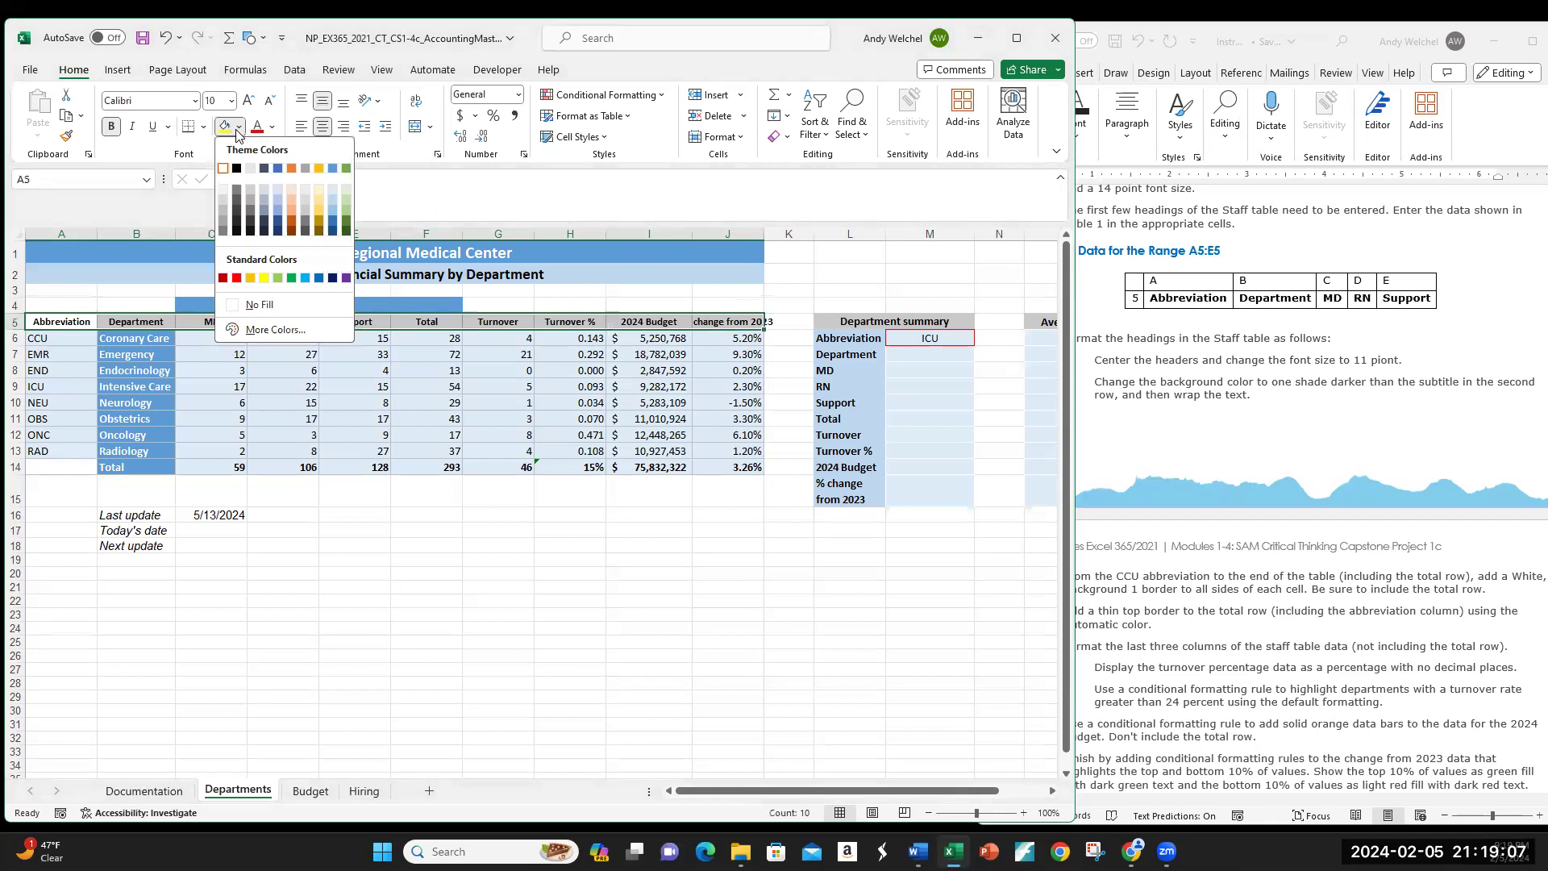
left_click(333, 213)
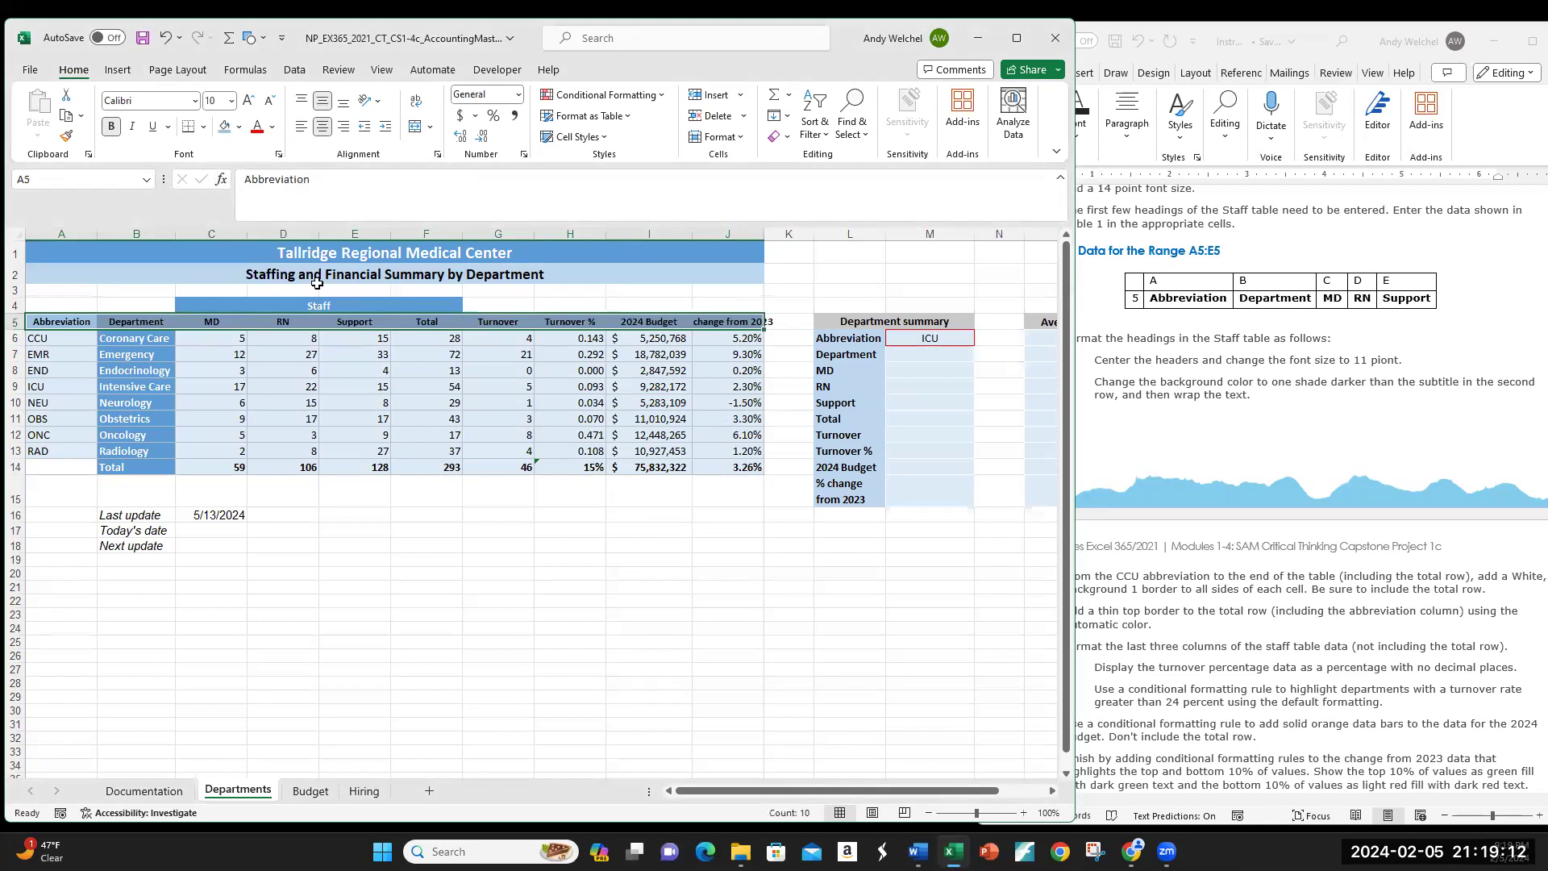
left_click(272, 321)
left_click(496, 354)
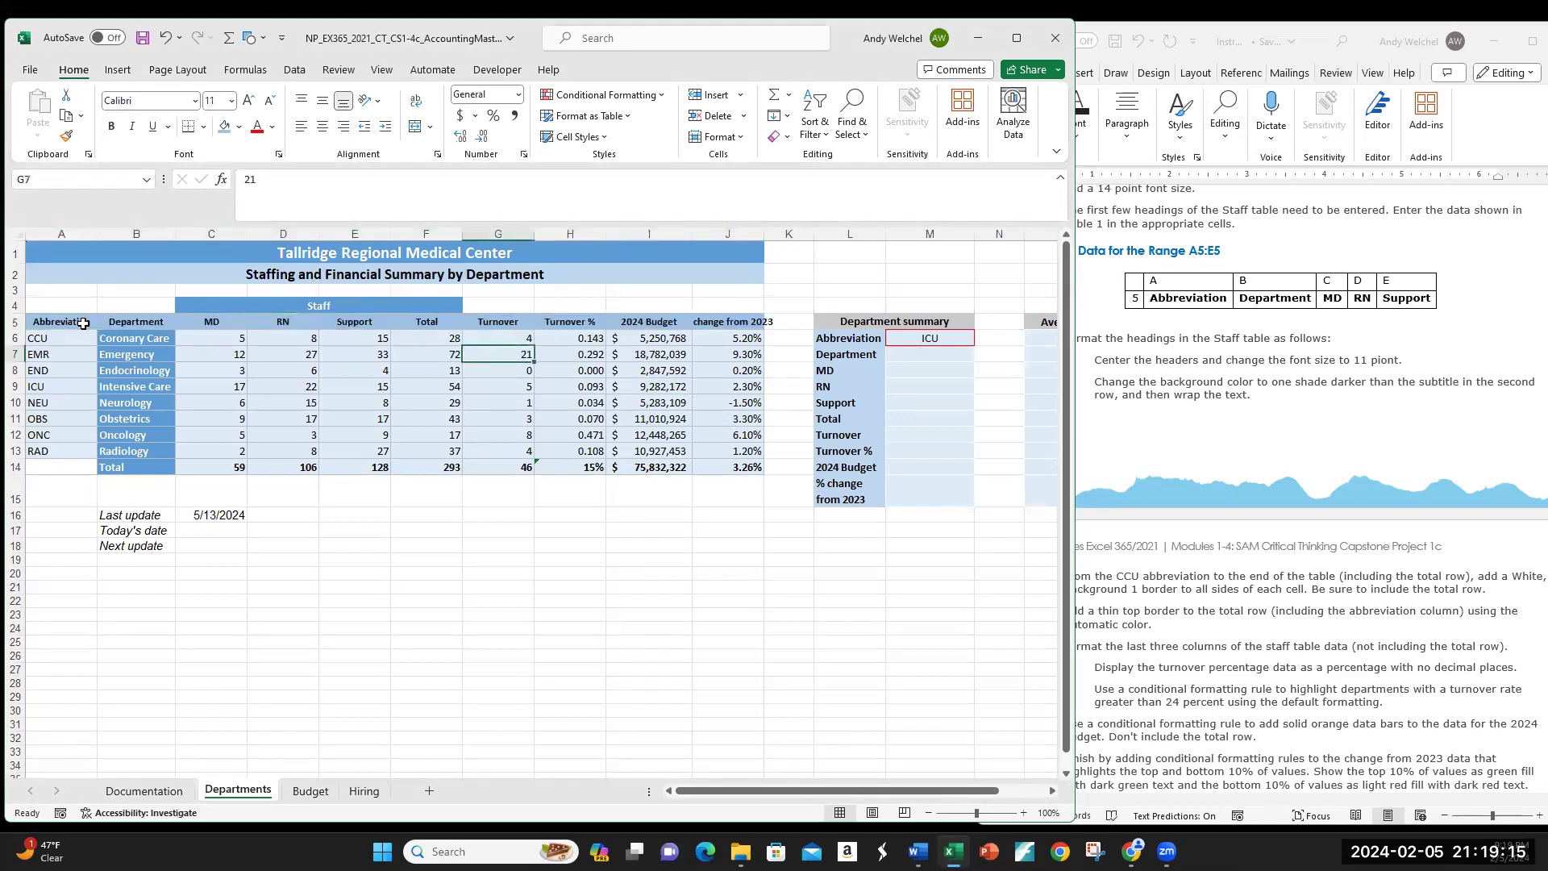
left_click_drag(60, 323, 730, 322)
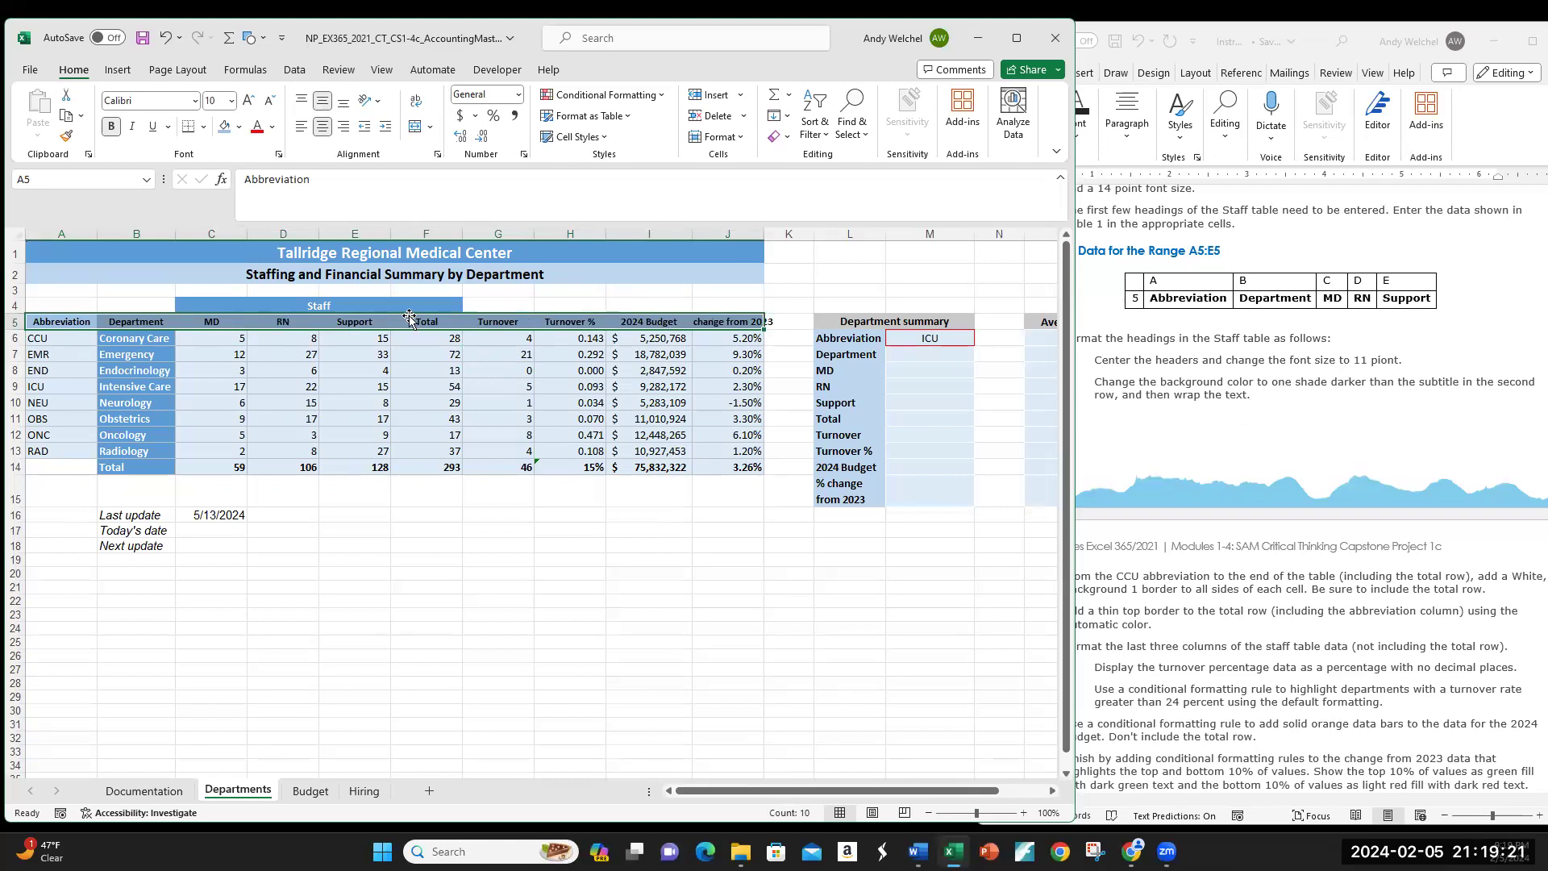
left_click_drag(89, 322, 762, 323)
left_click_drag(1068, 183, 1461, 183)
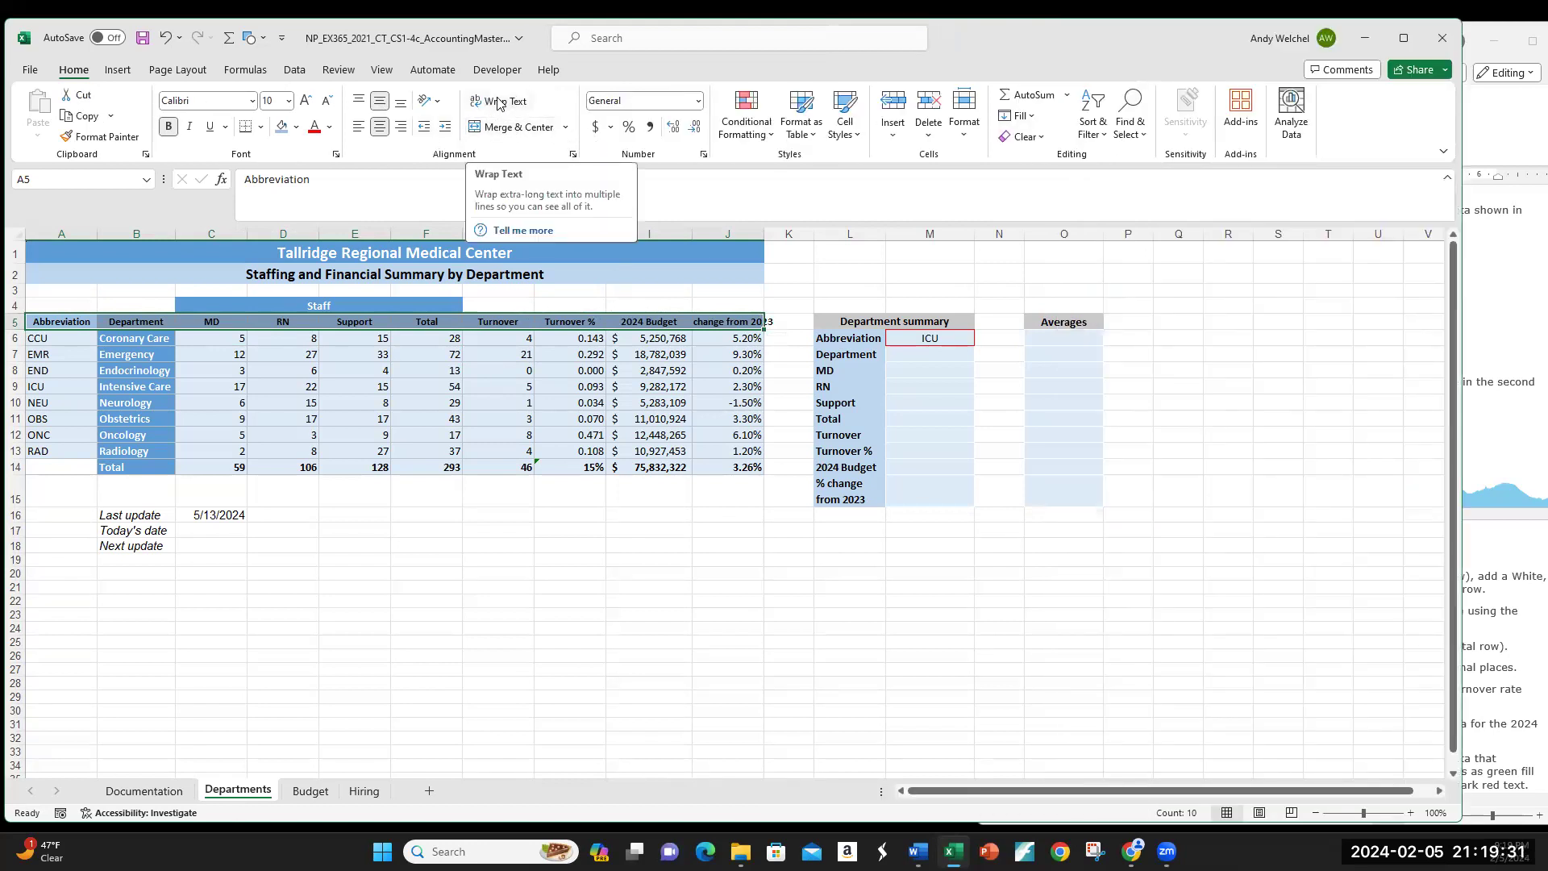
left_click(504, 102)
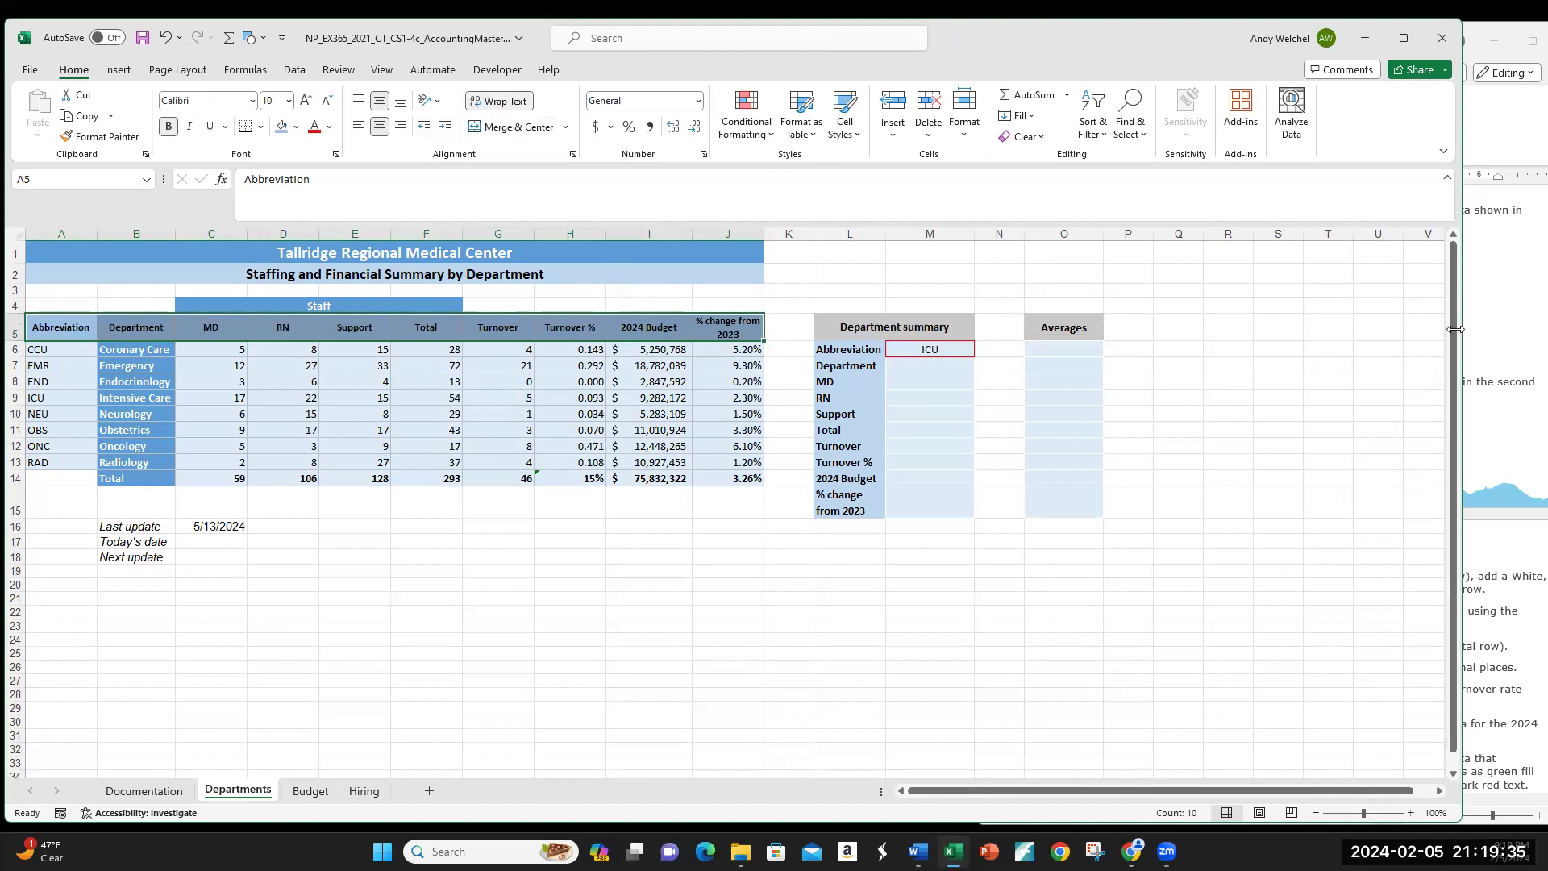
Step: Narrow Excel to show the instructions at step 8, then select the Staff table A6:J14
left_click_drag(1455, 328, 985, 363)
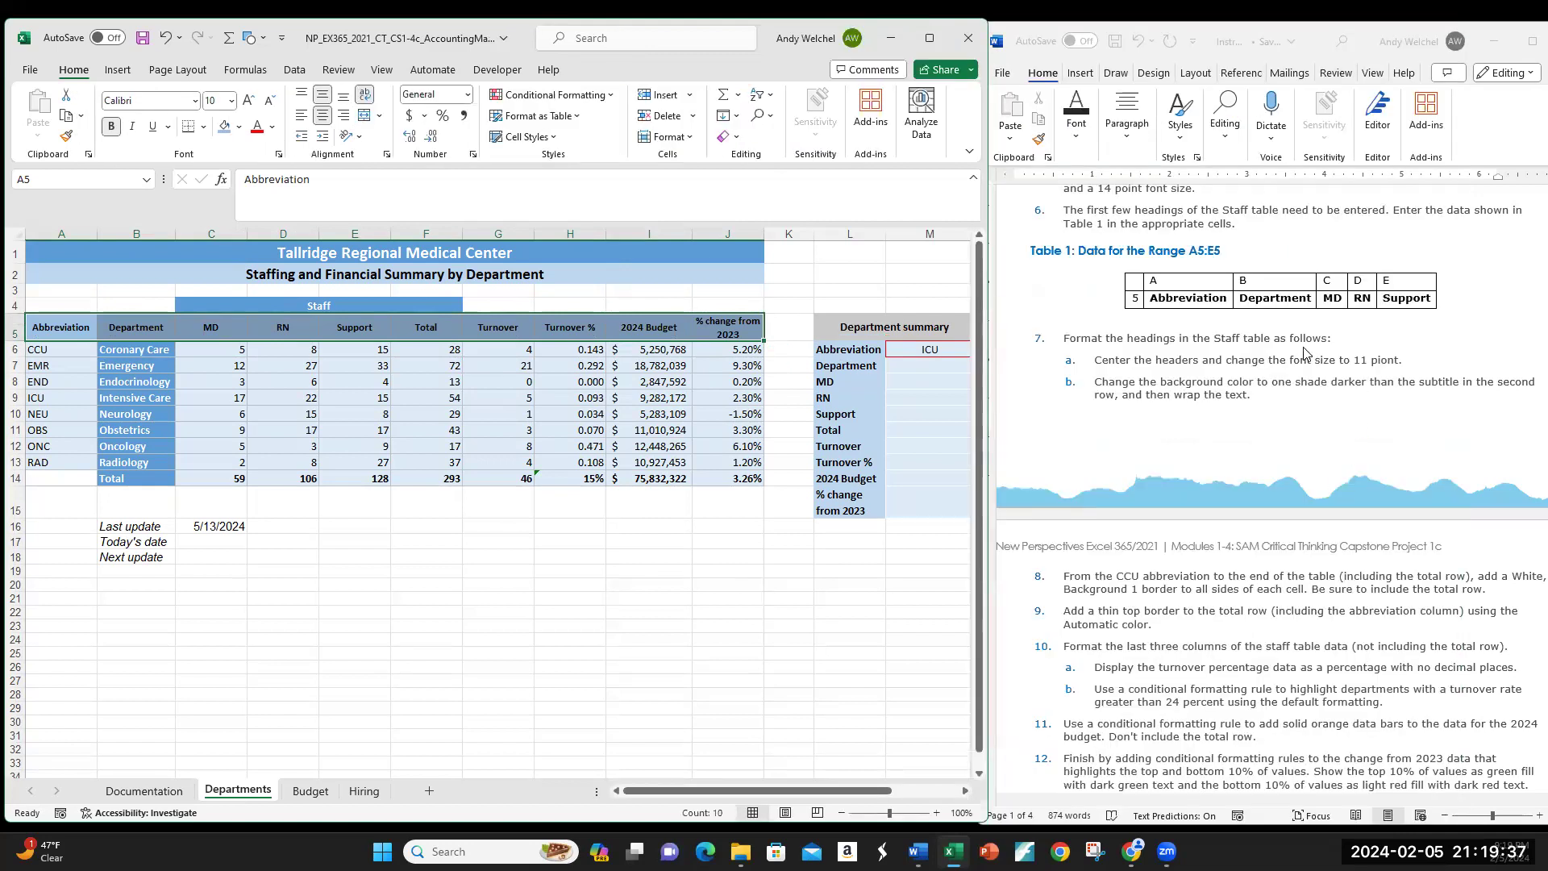
scroll(1289, 400, "down", 6)
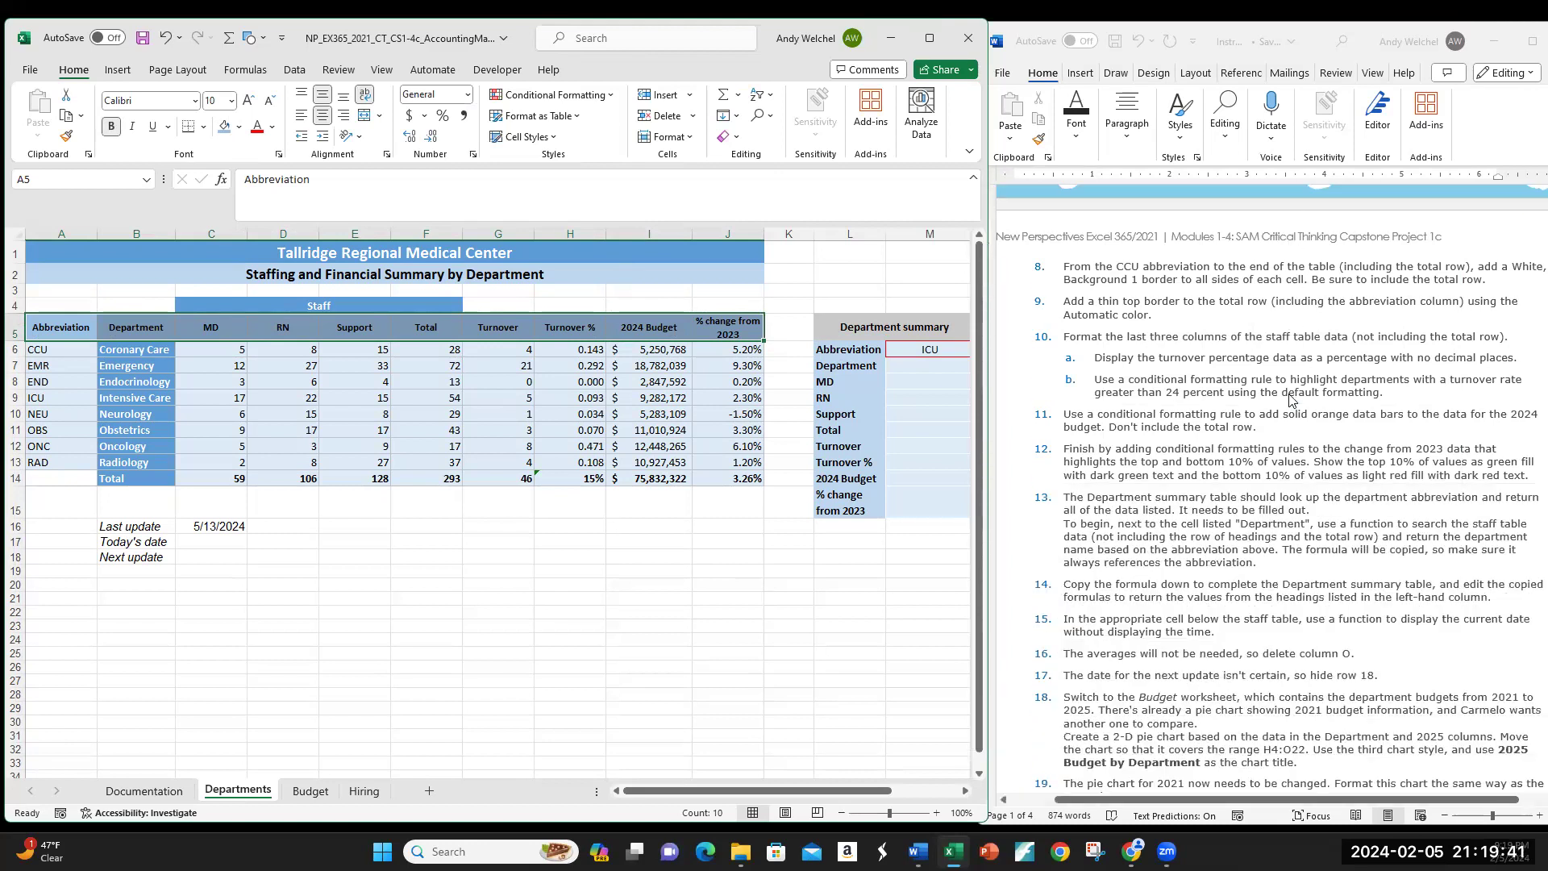
scroll(1290, 401, "down", 1)
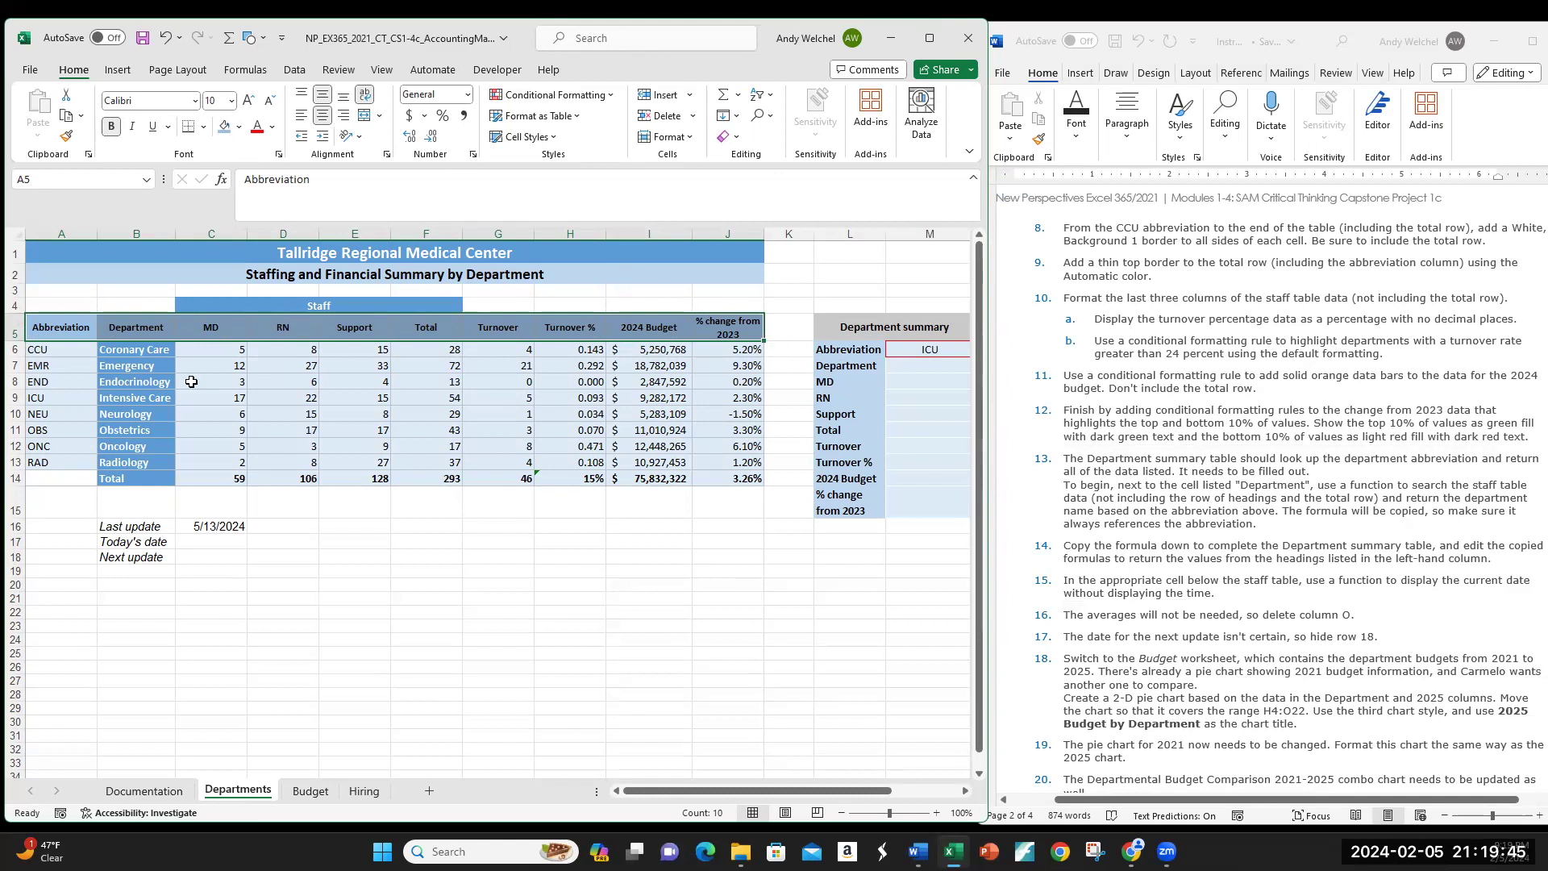
left_click(52, 348)
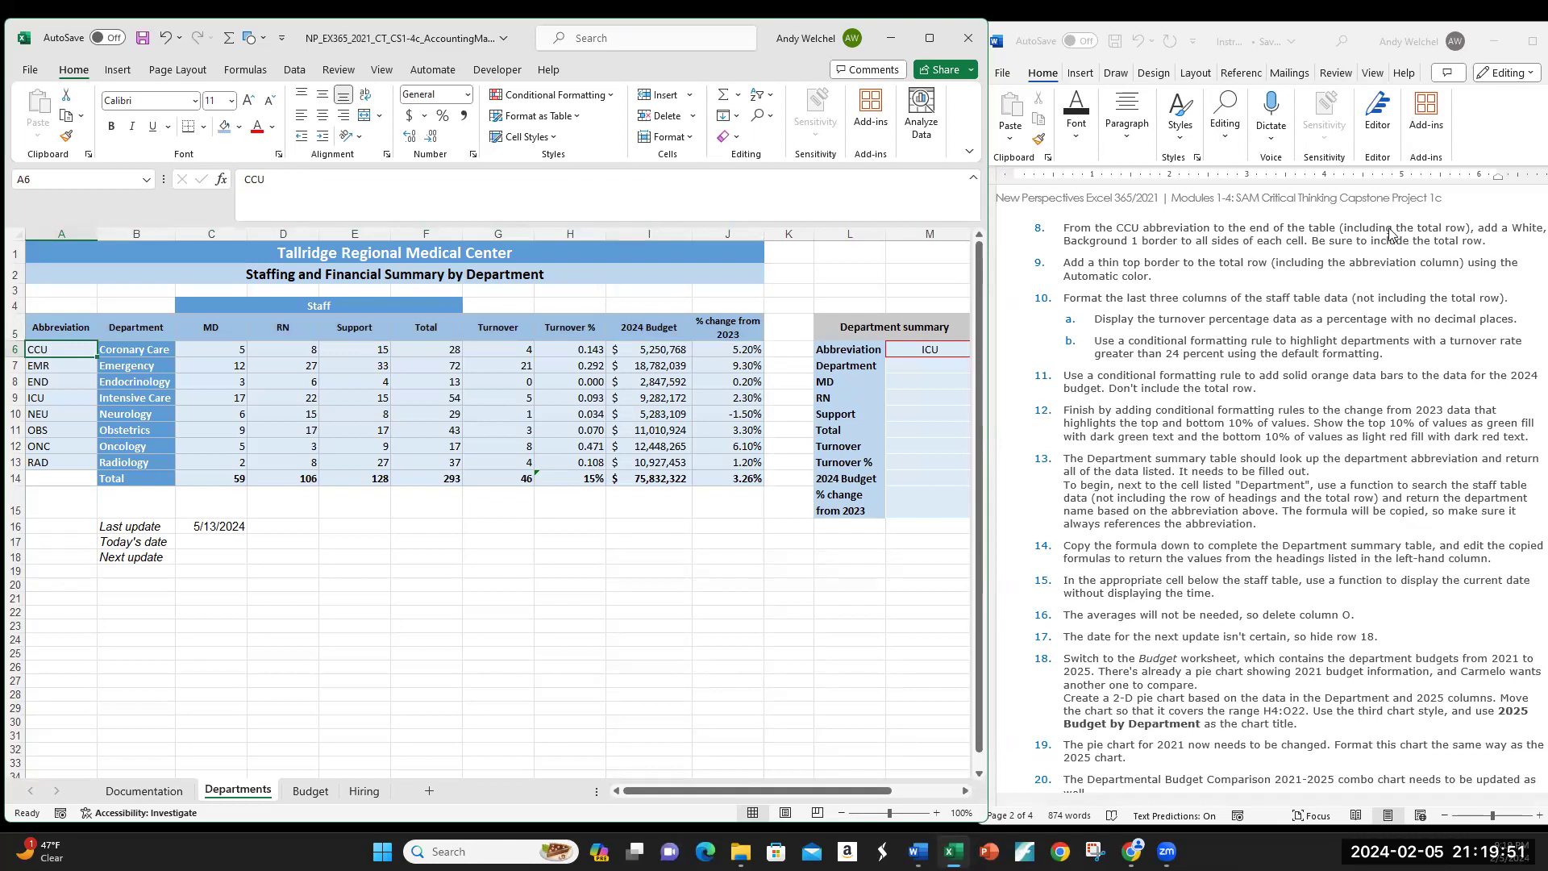
left_click_drag(69, 349, 742, 478)
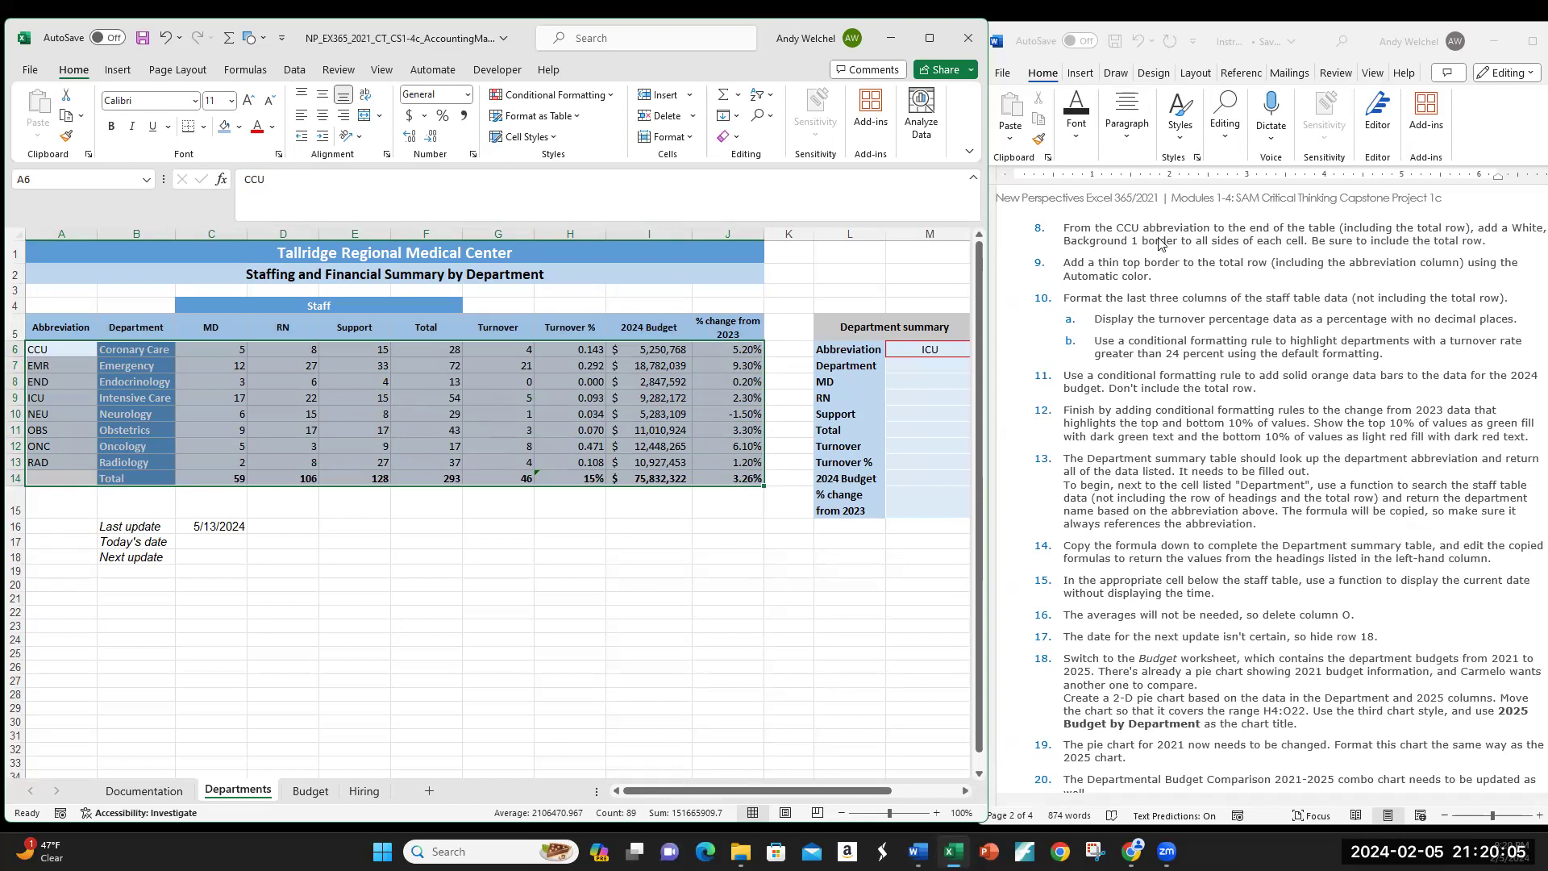
Step: Widen the Word instructions window, then bring Excel back to the front
left_click(990, 239)
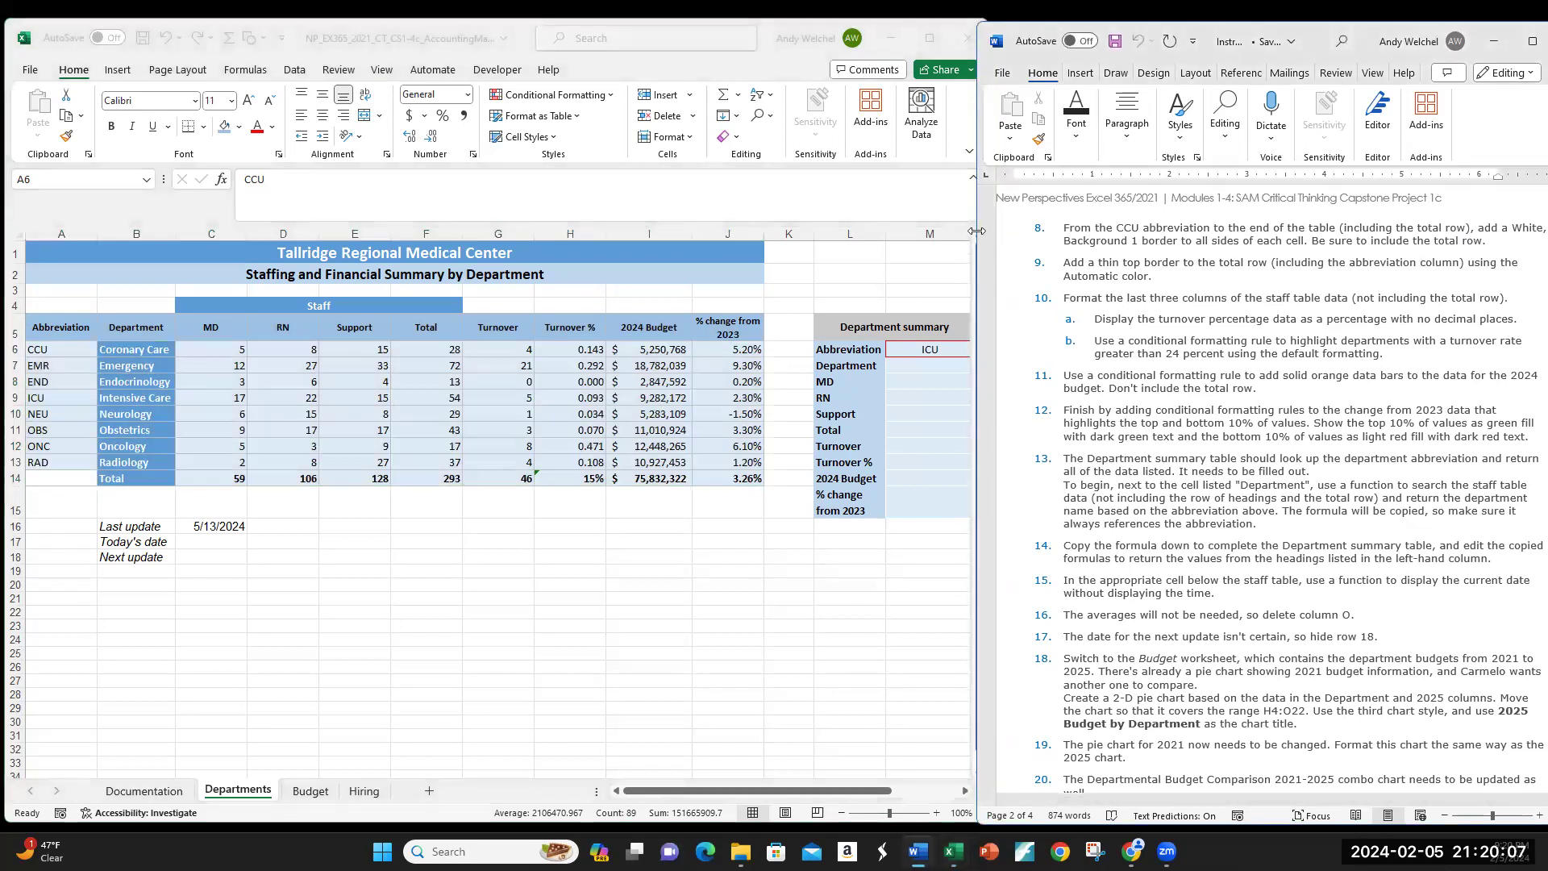
left_click_drag(975, 232, 961, 232)
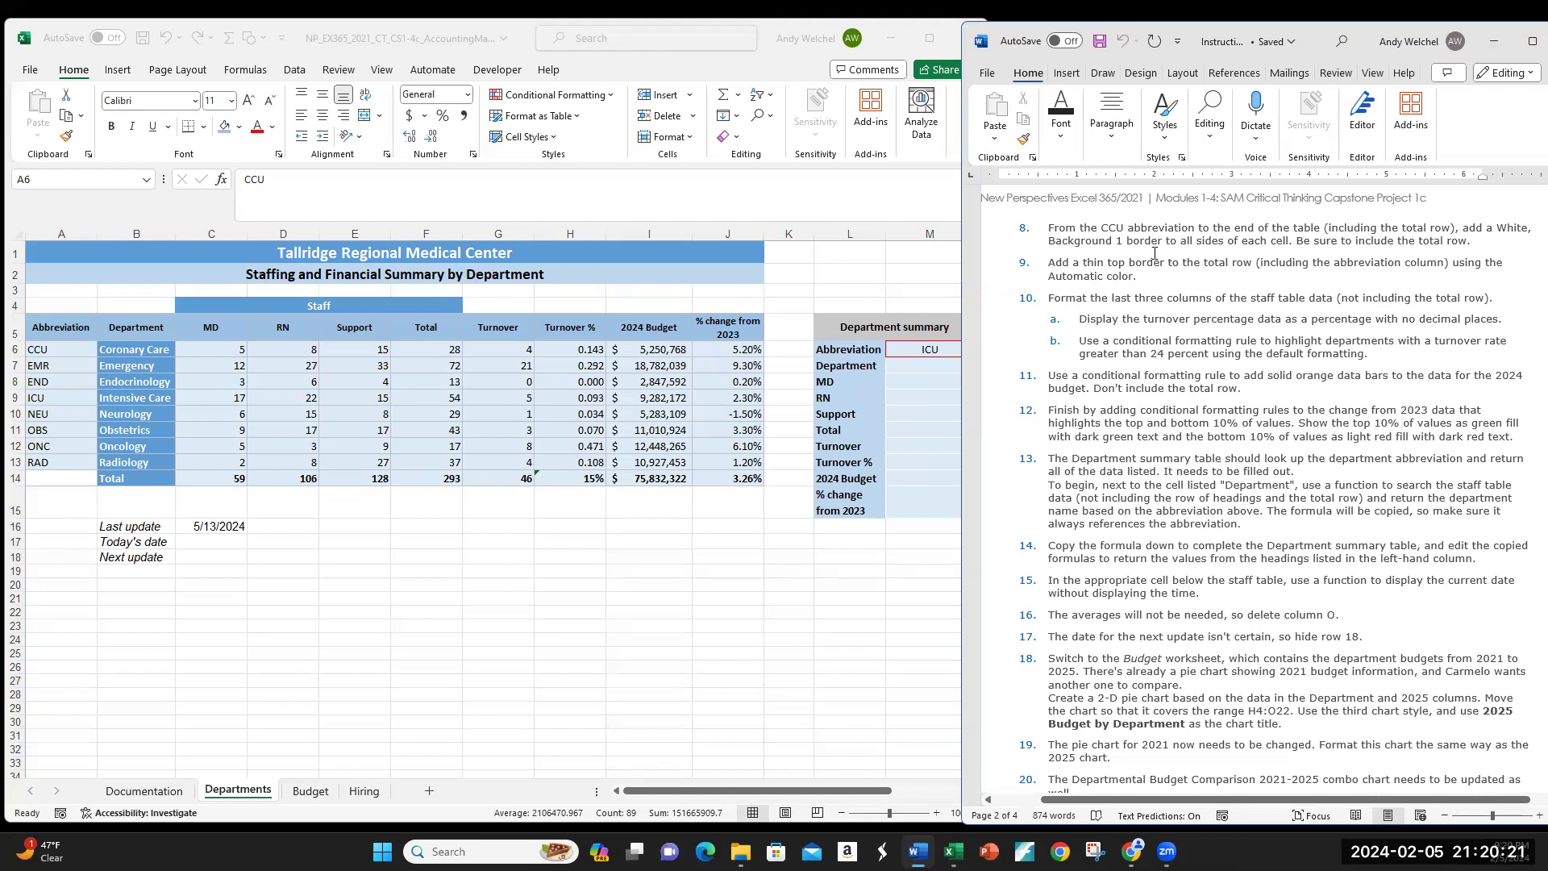
key("alt+Tab")
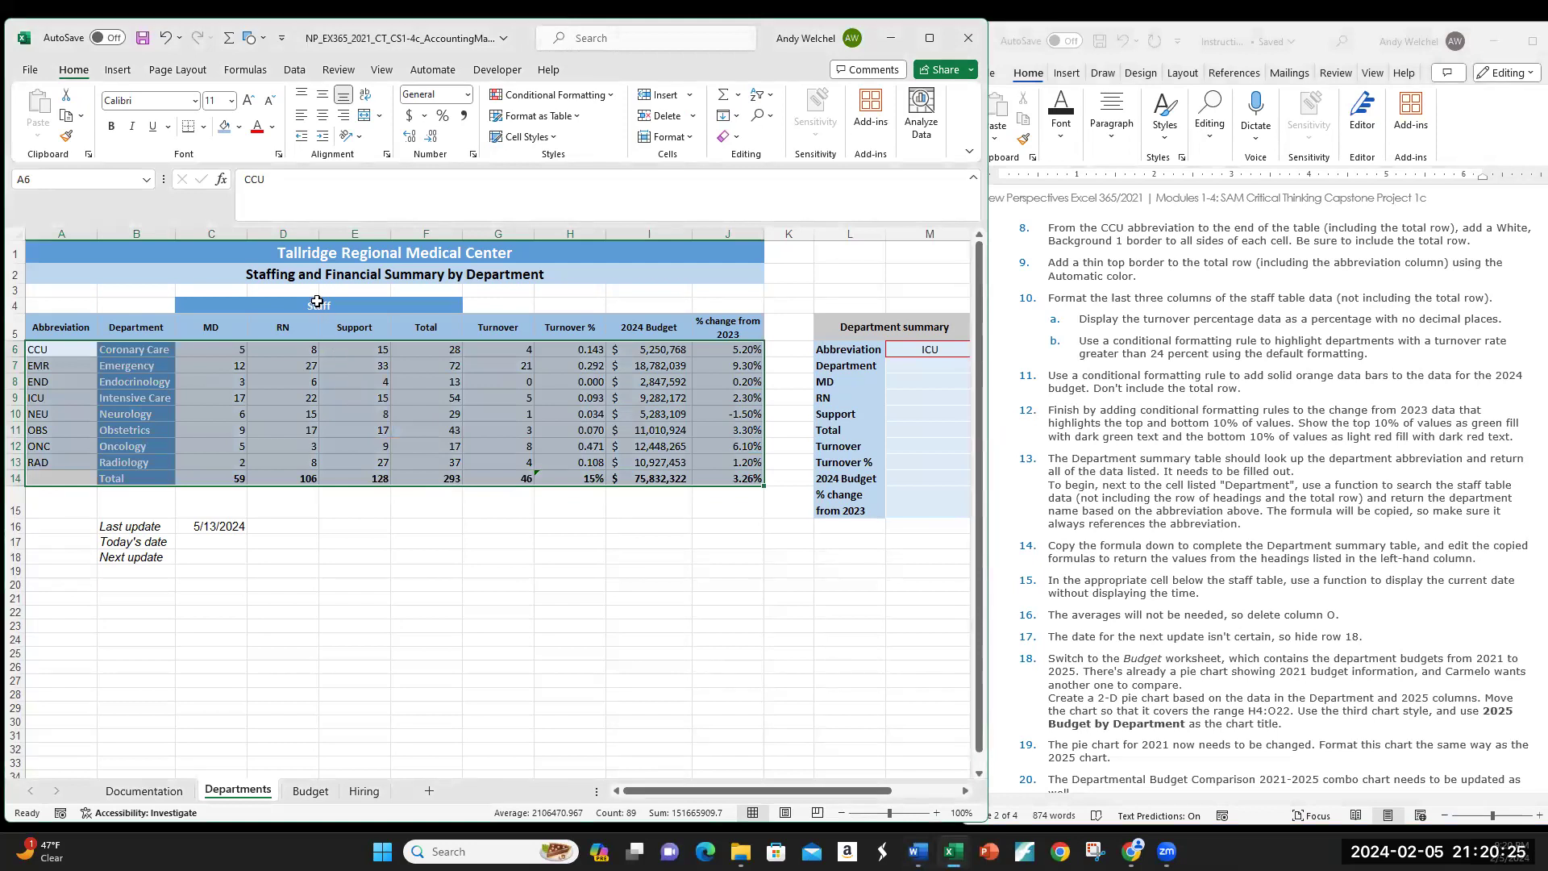
Step: Give A6:J14 white Outline and Inside borders through More Borders
left_click(204, 129)
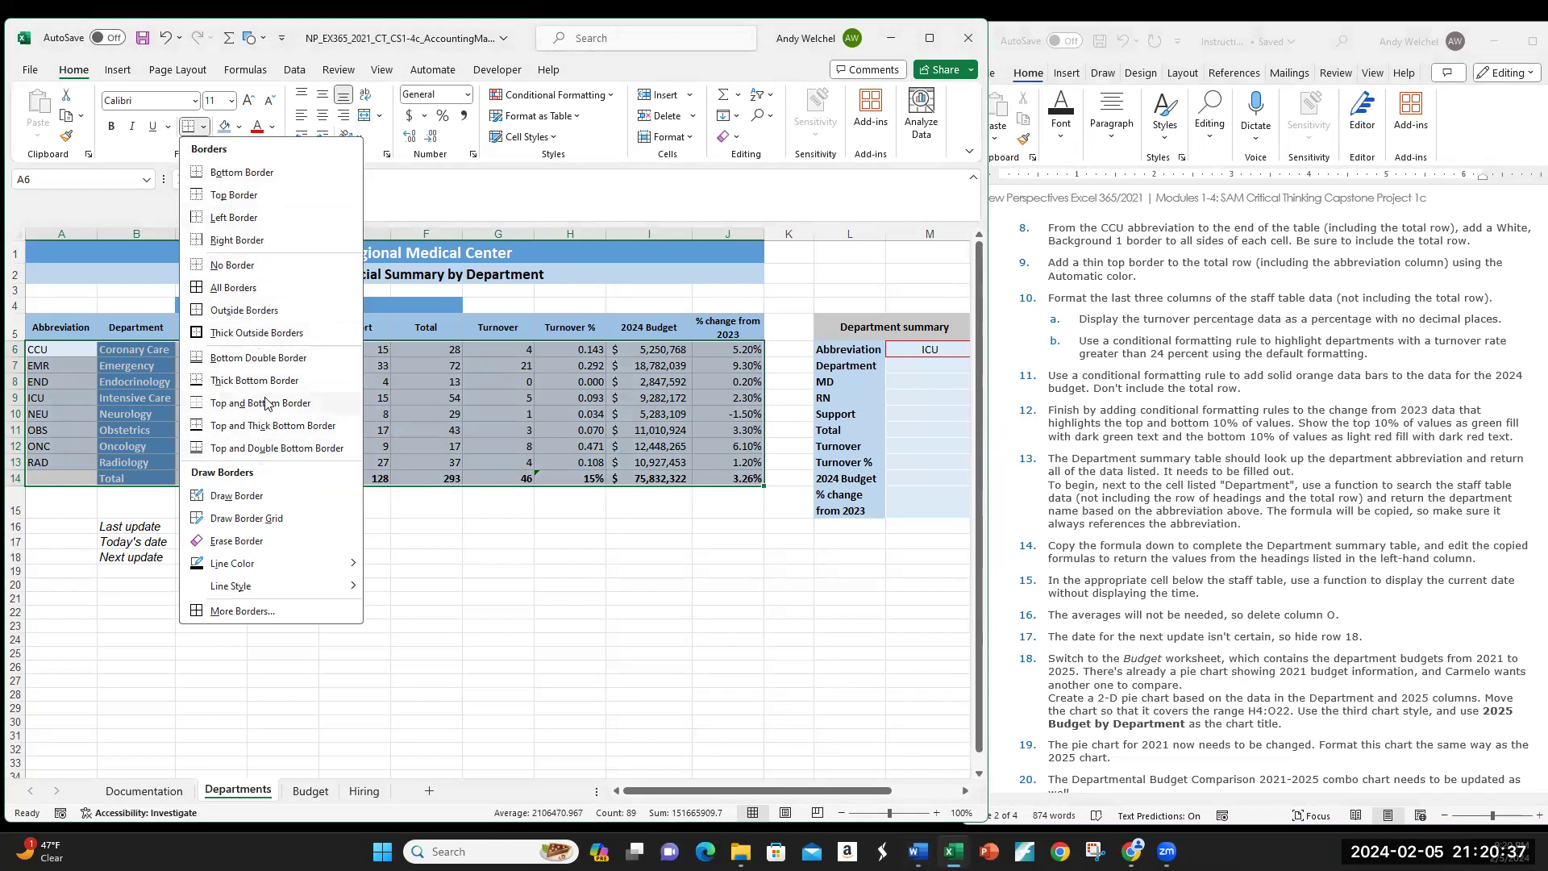
left_click(242, 611)
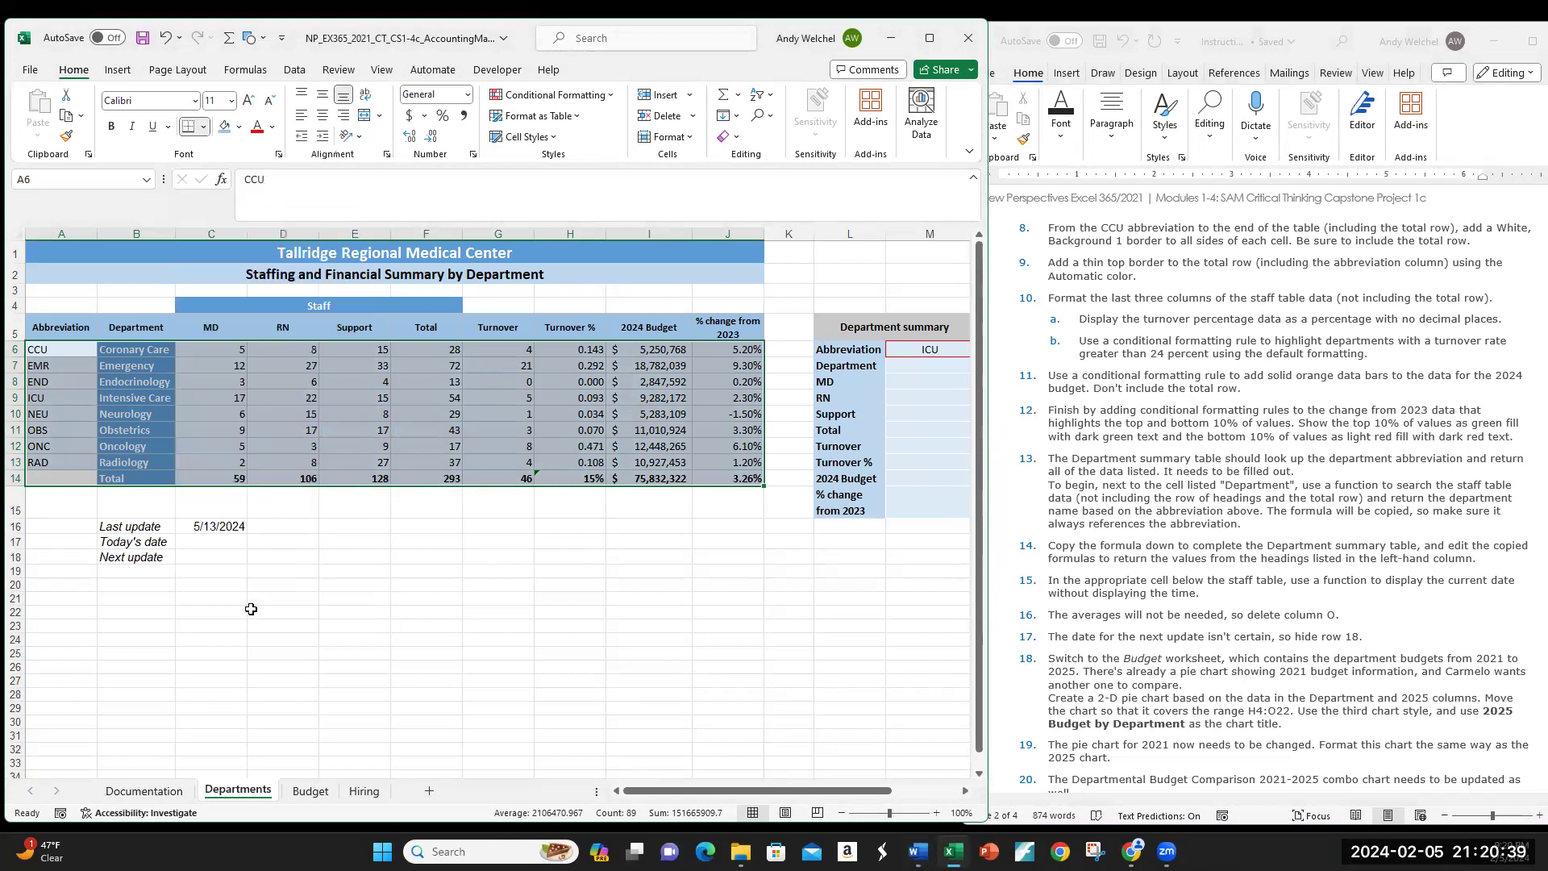
left_click_drag(342, 182, 677, 240)
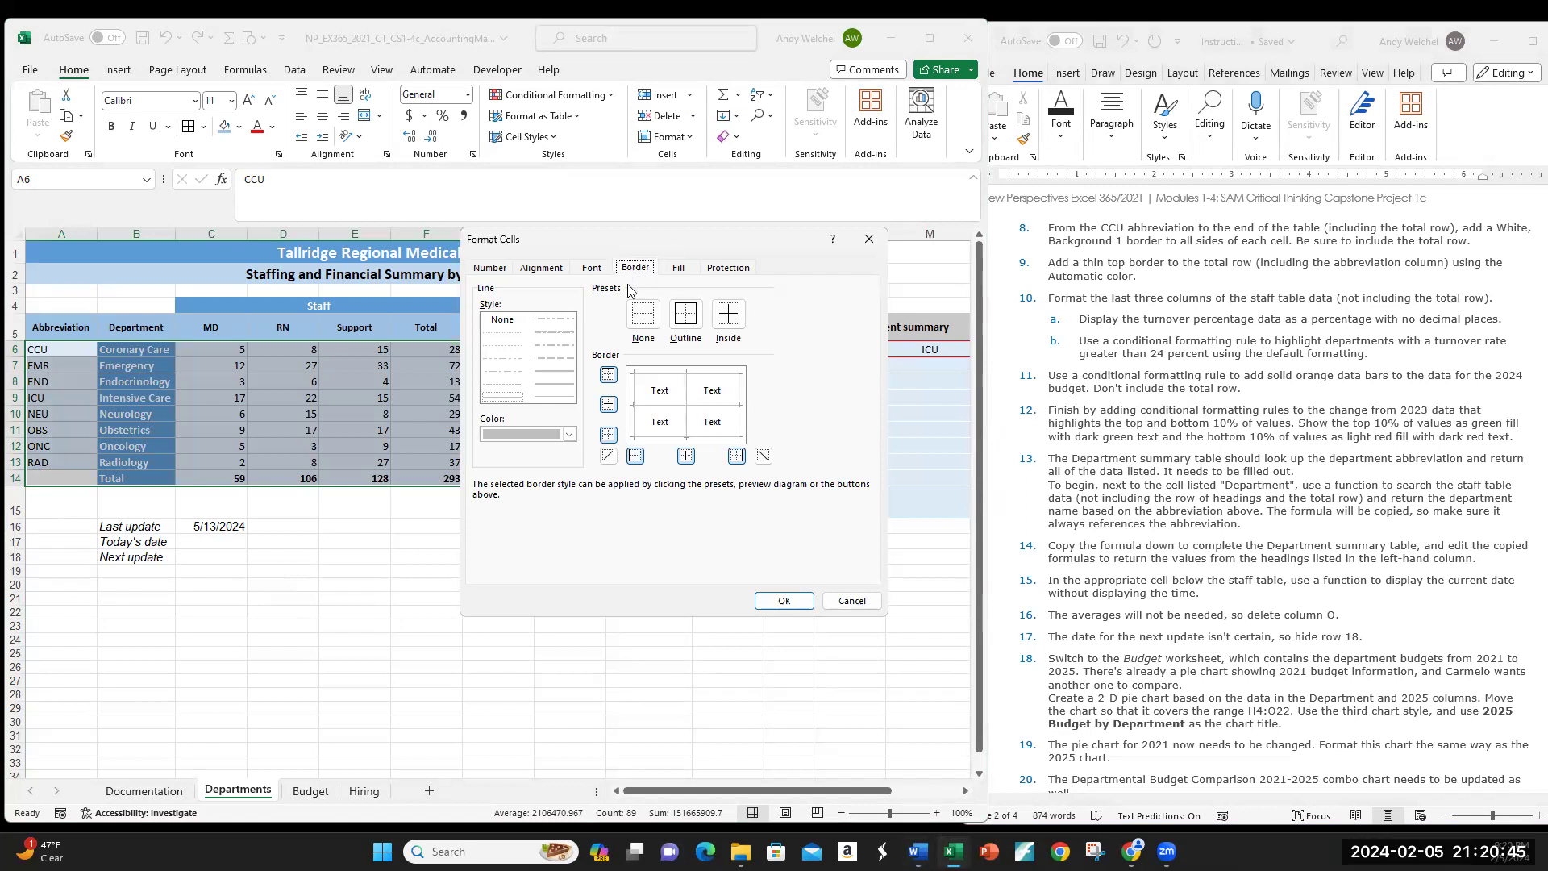
left_click(569, 436)
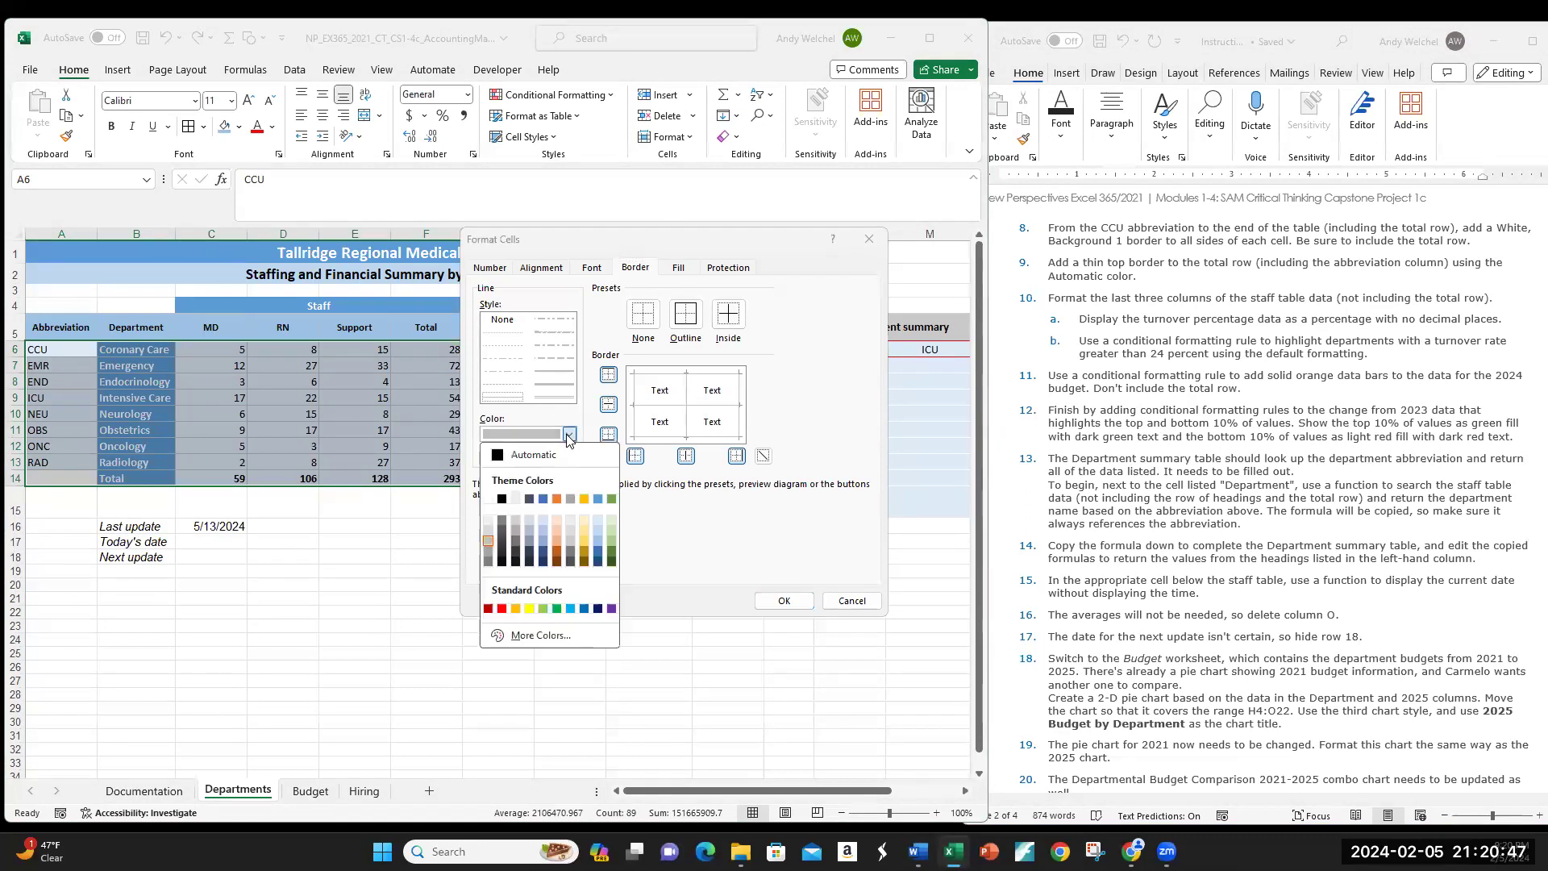
left_click(489, 500)
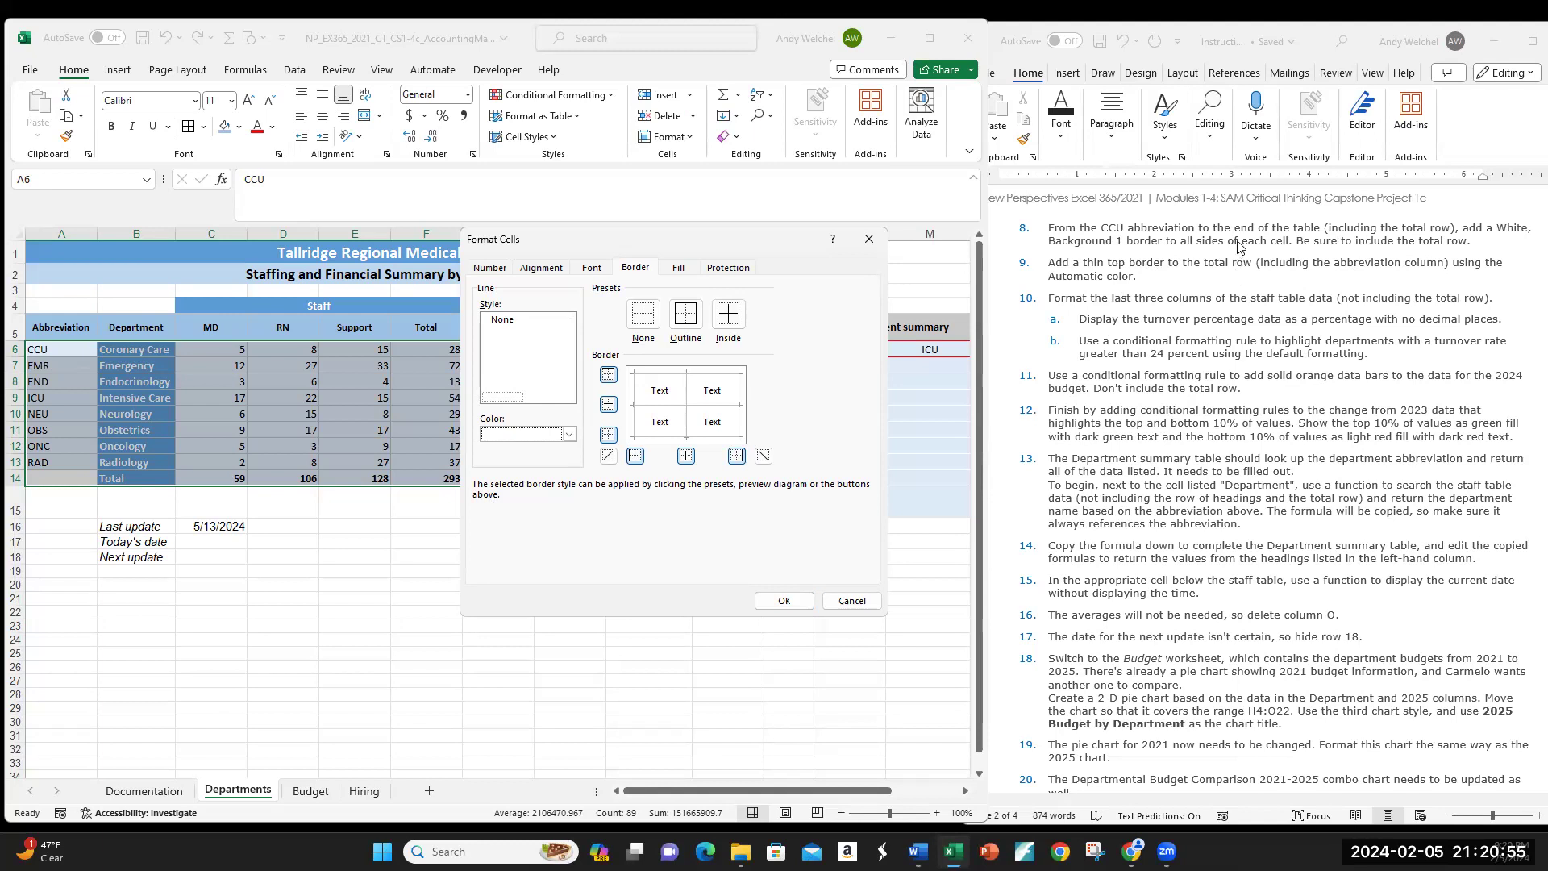
left_click(691, 321)
left_click(725, 321)
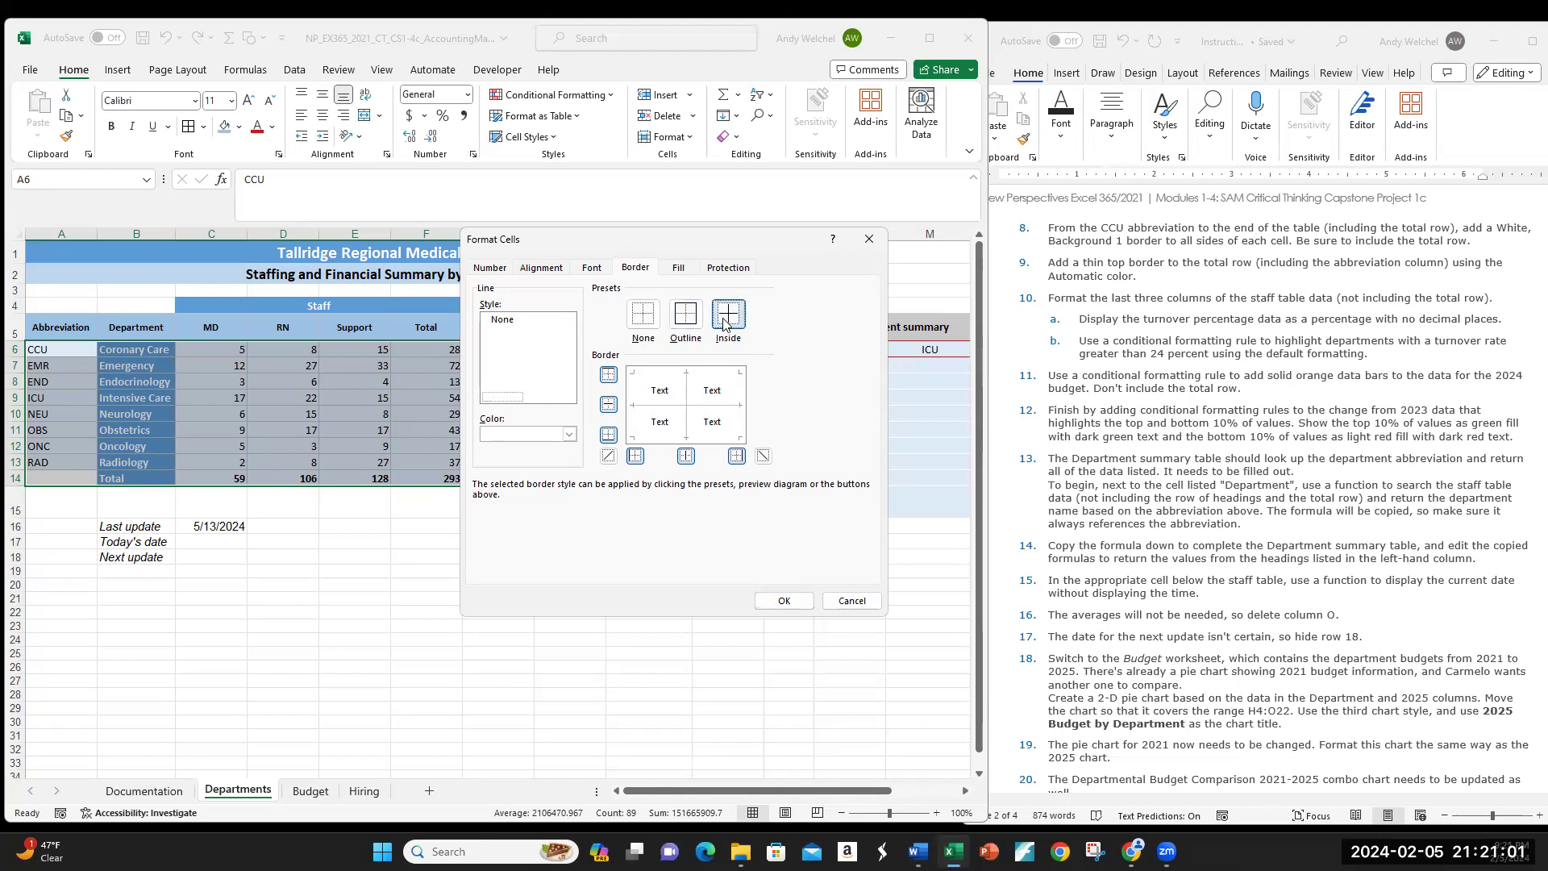
left_click(783, 601)
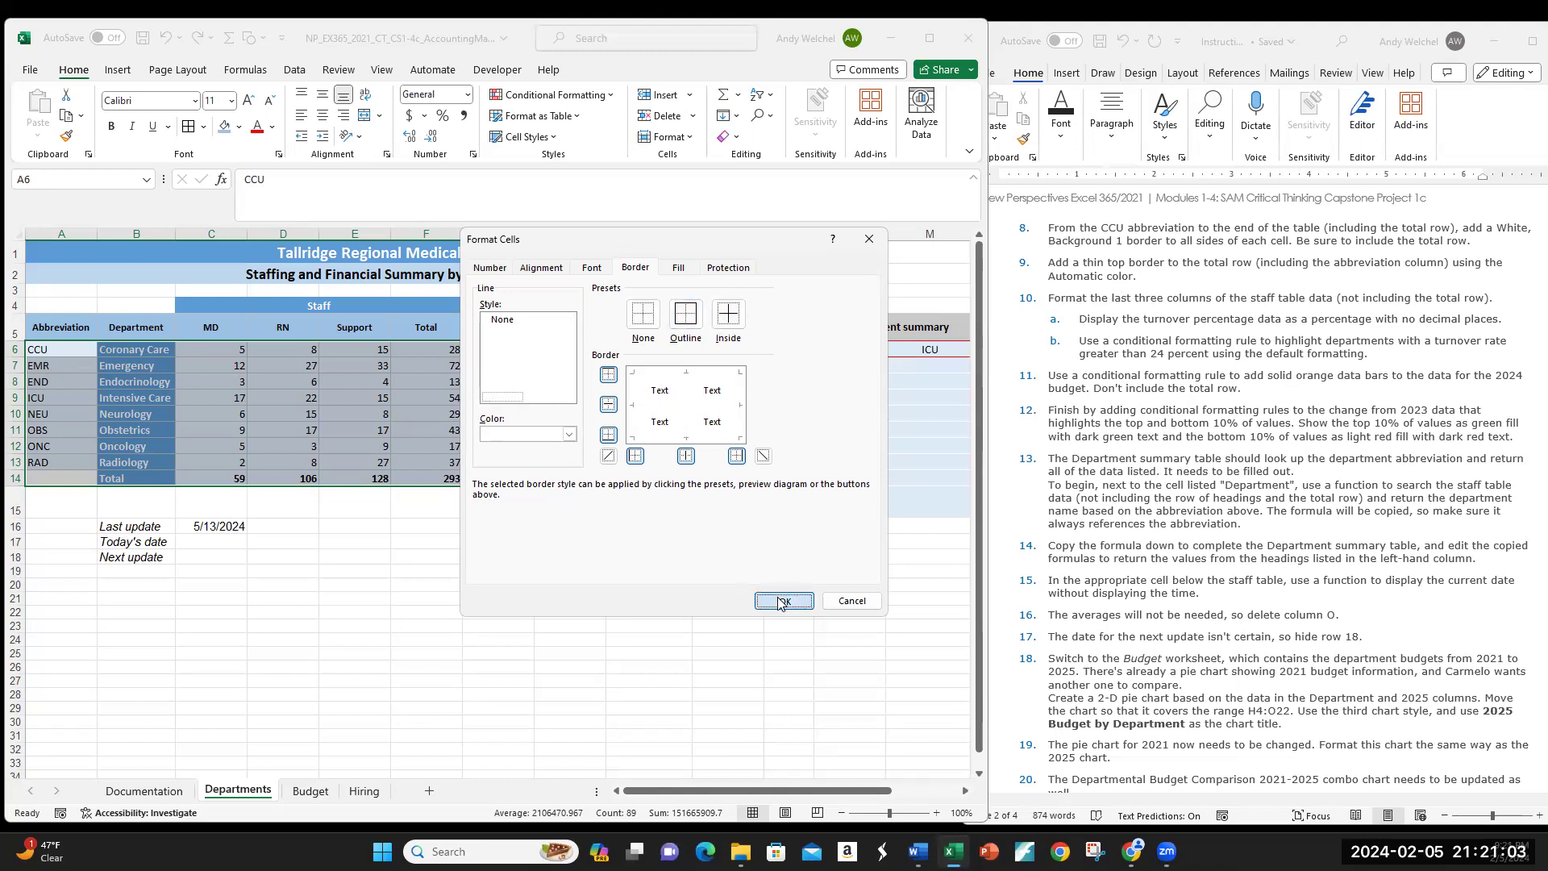
left_click(448, 428)
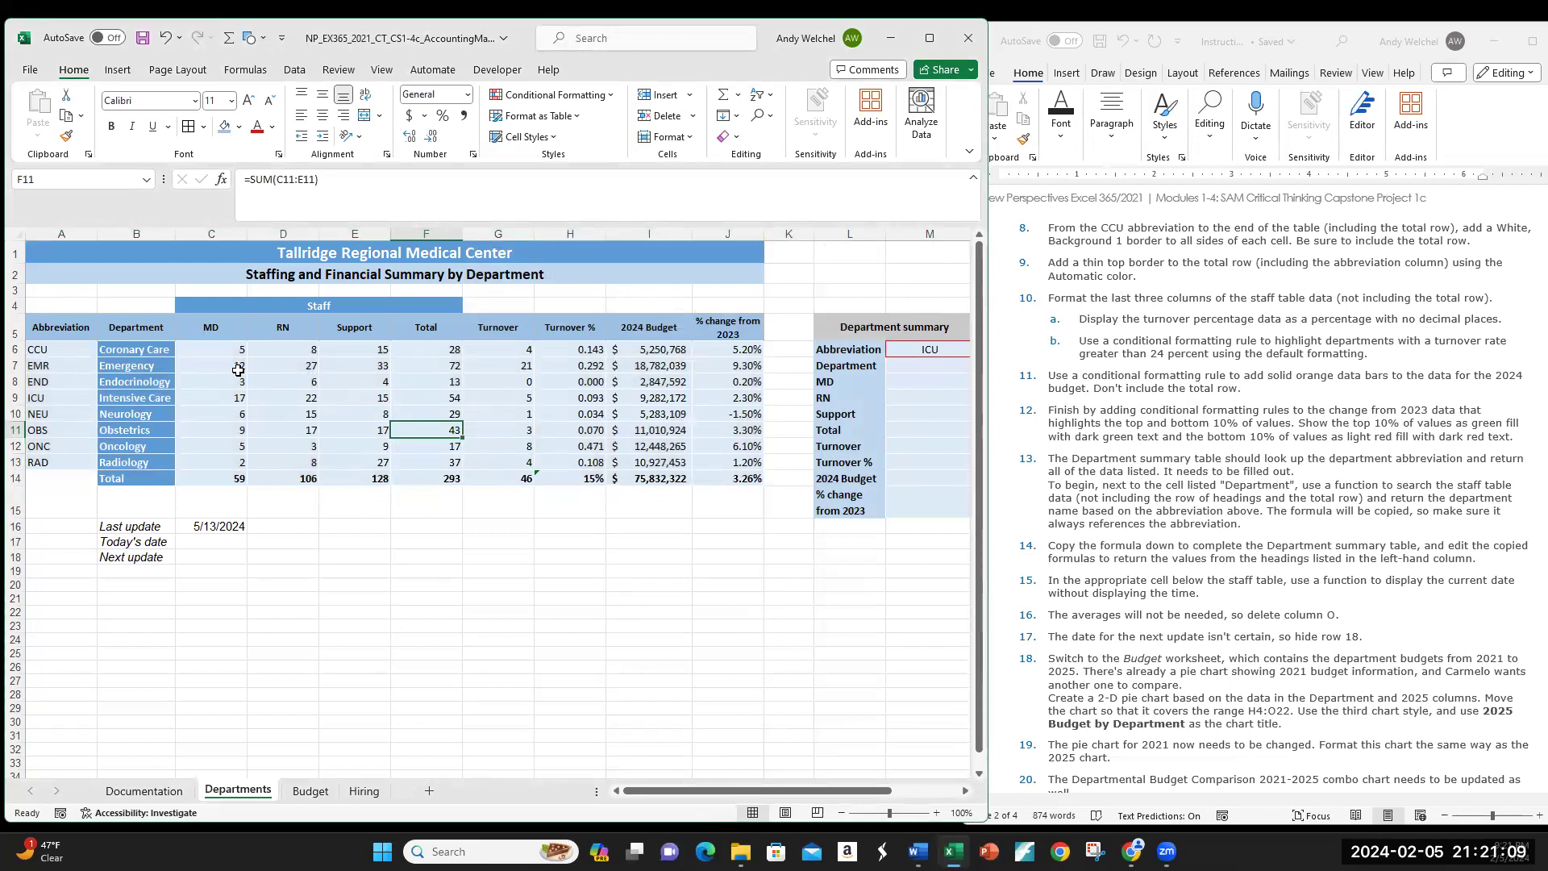
Step: Select A14:J14 and apply a Top Border to the Total row
left_click_drag(232, 365, 520, 413)
left_click(453, 456)
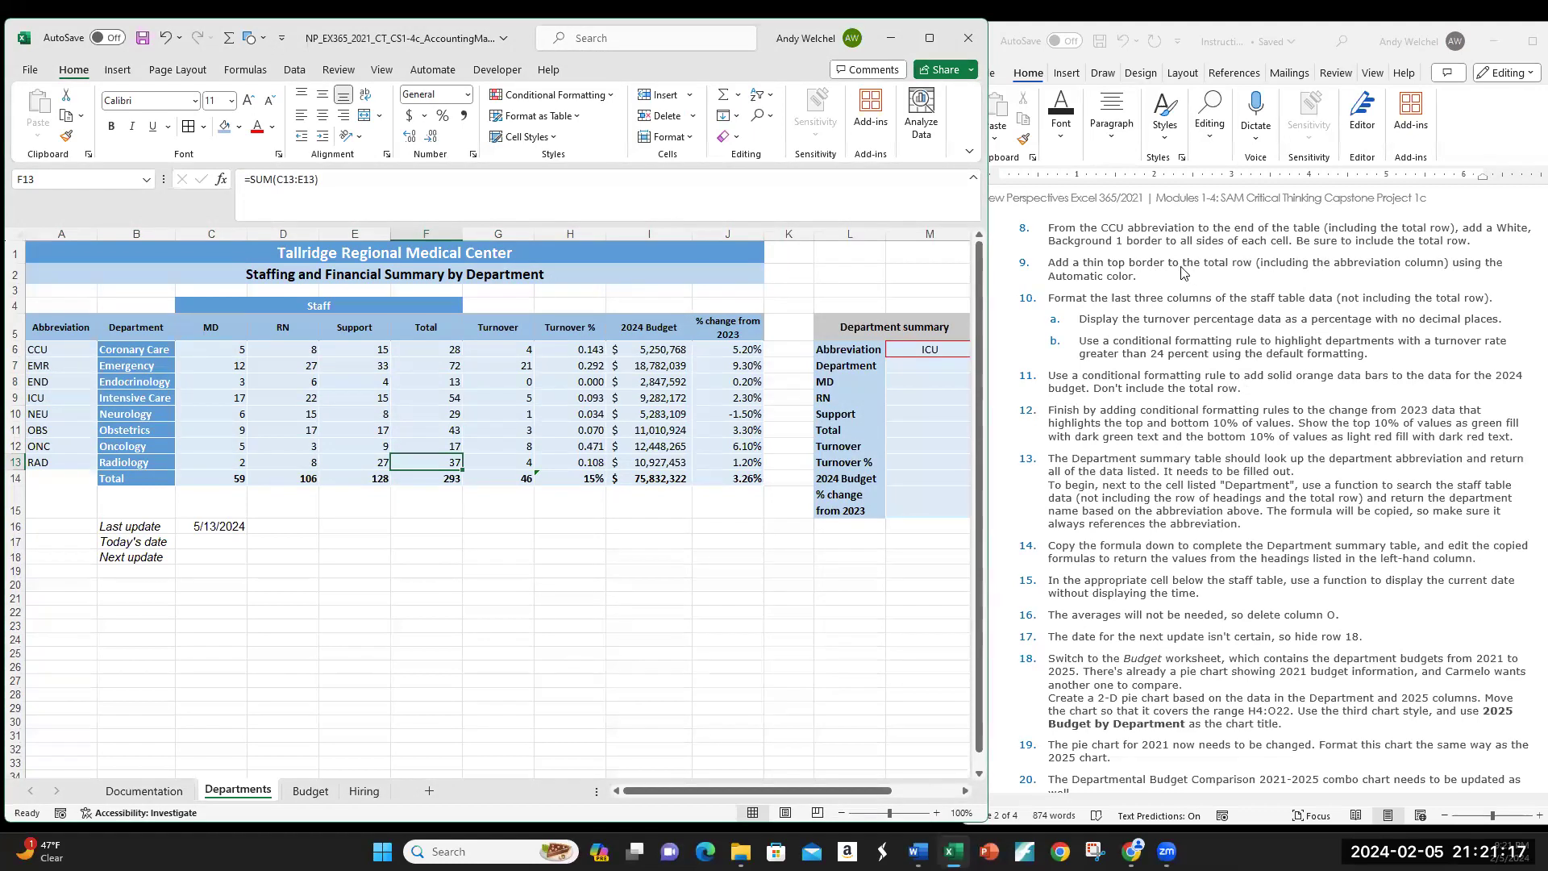
left_click(134, 480)
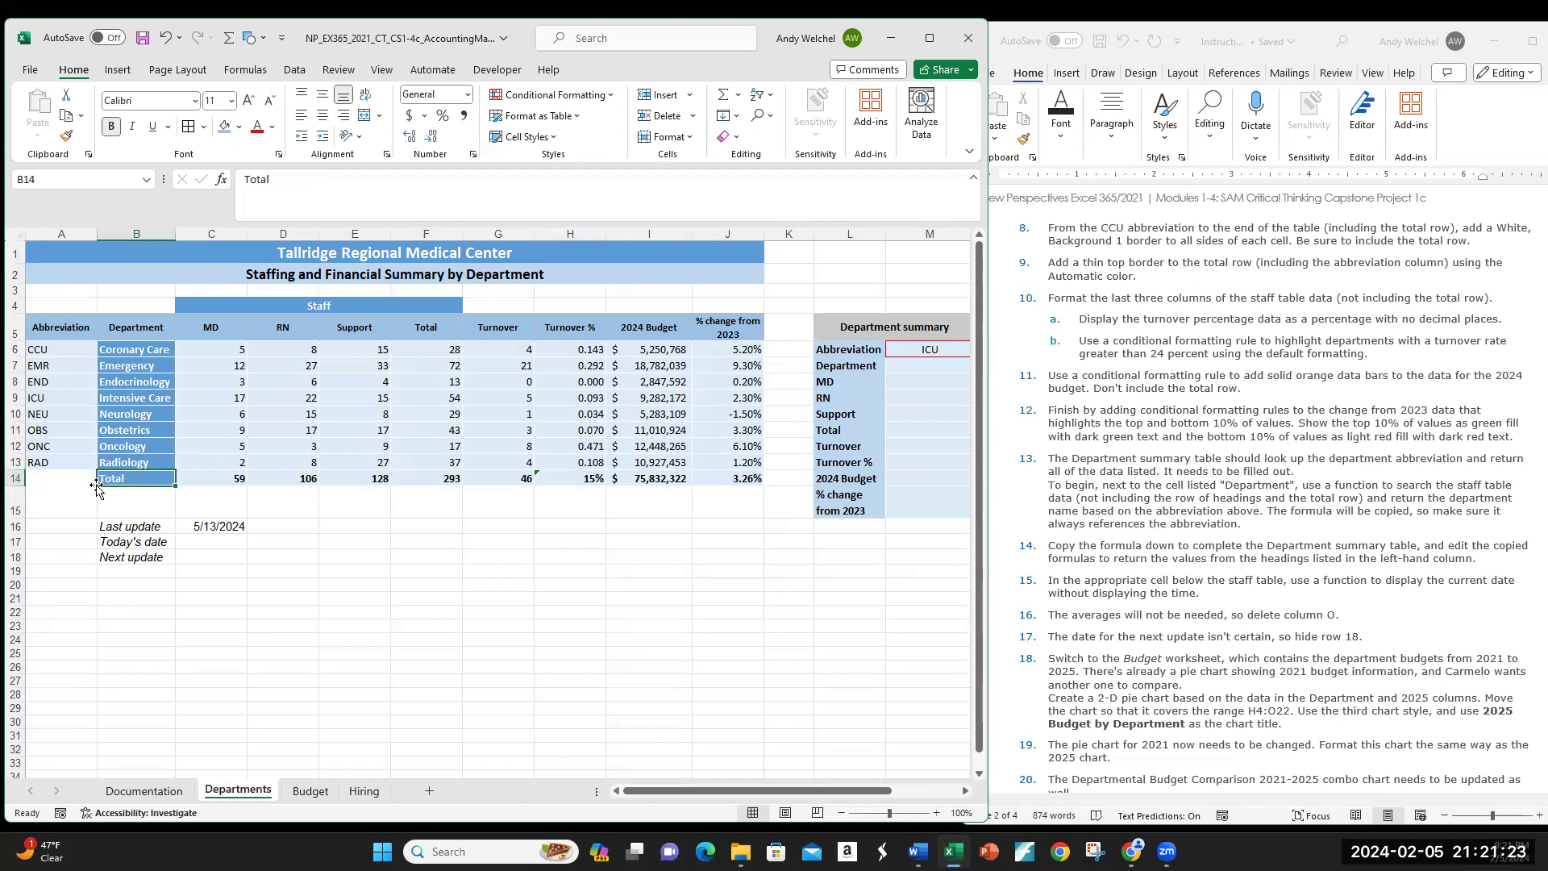
left_click_drag(55, 476, 703, 475)
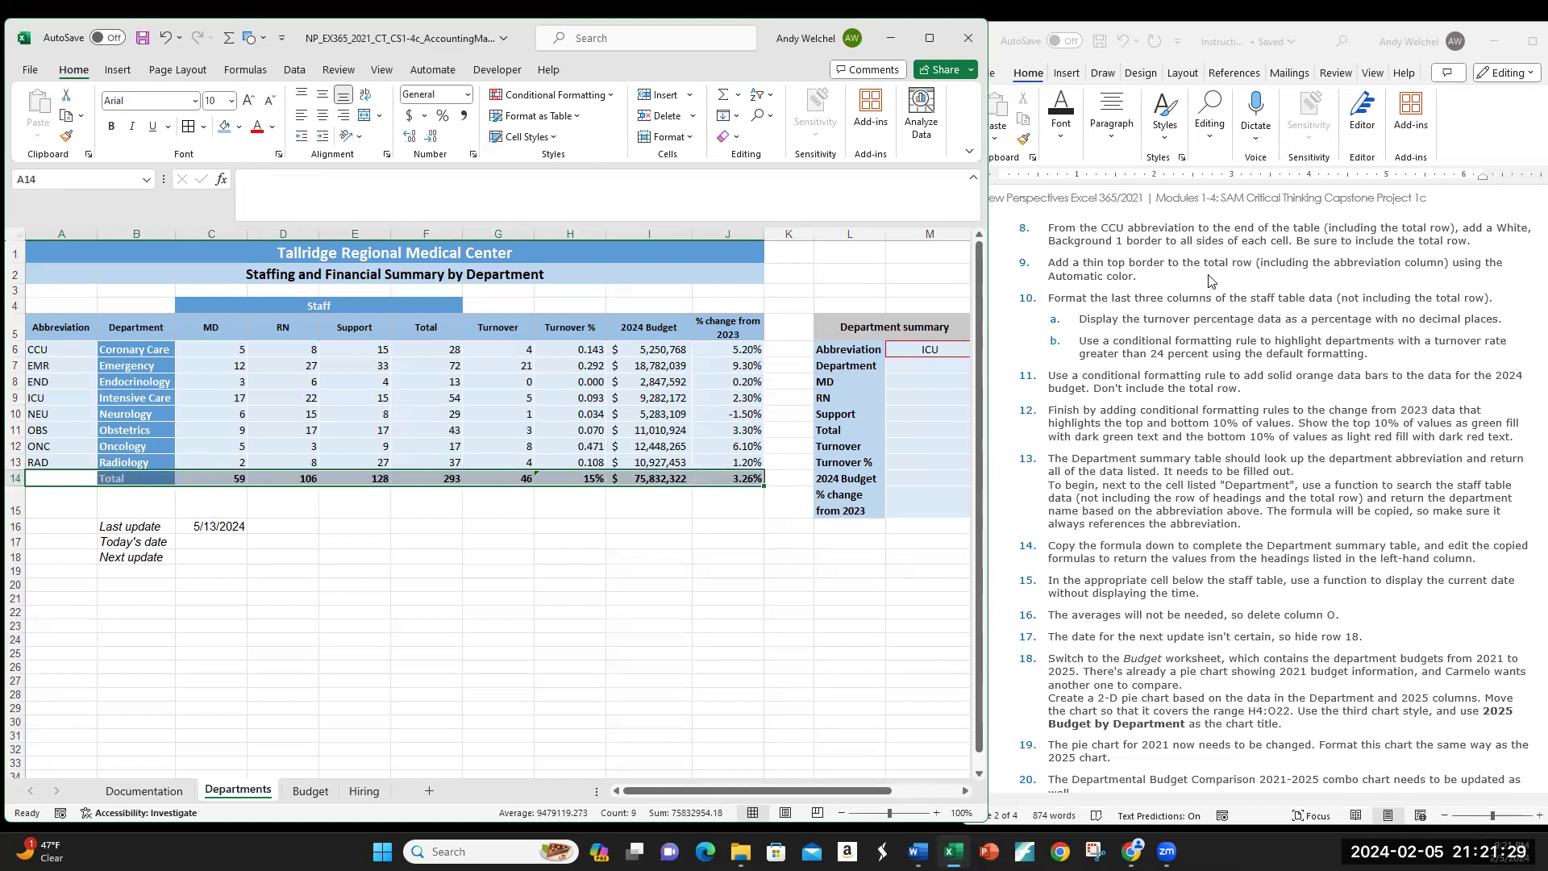
left_click(203, 127)
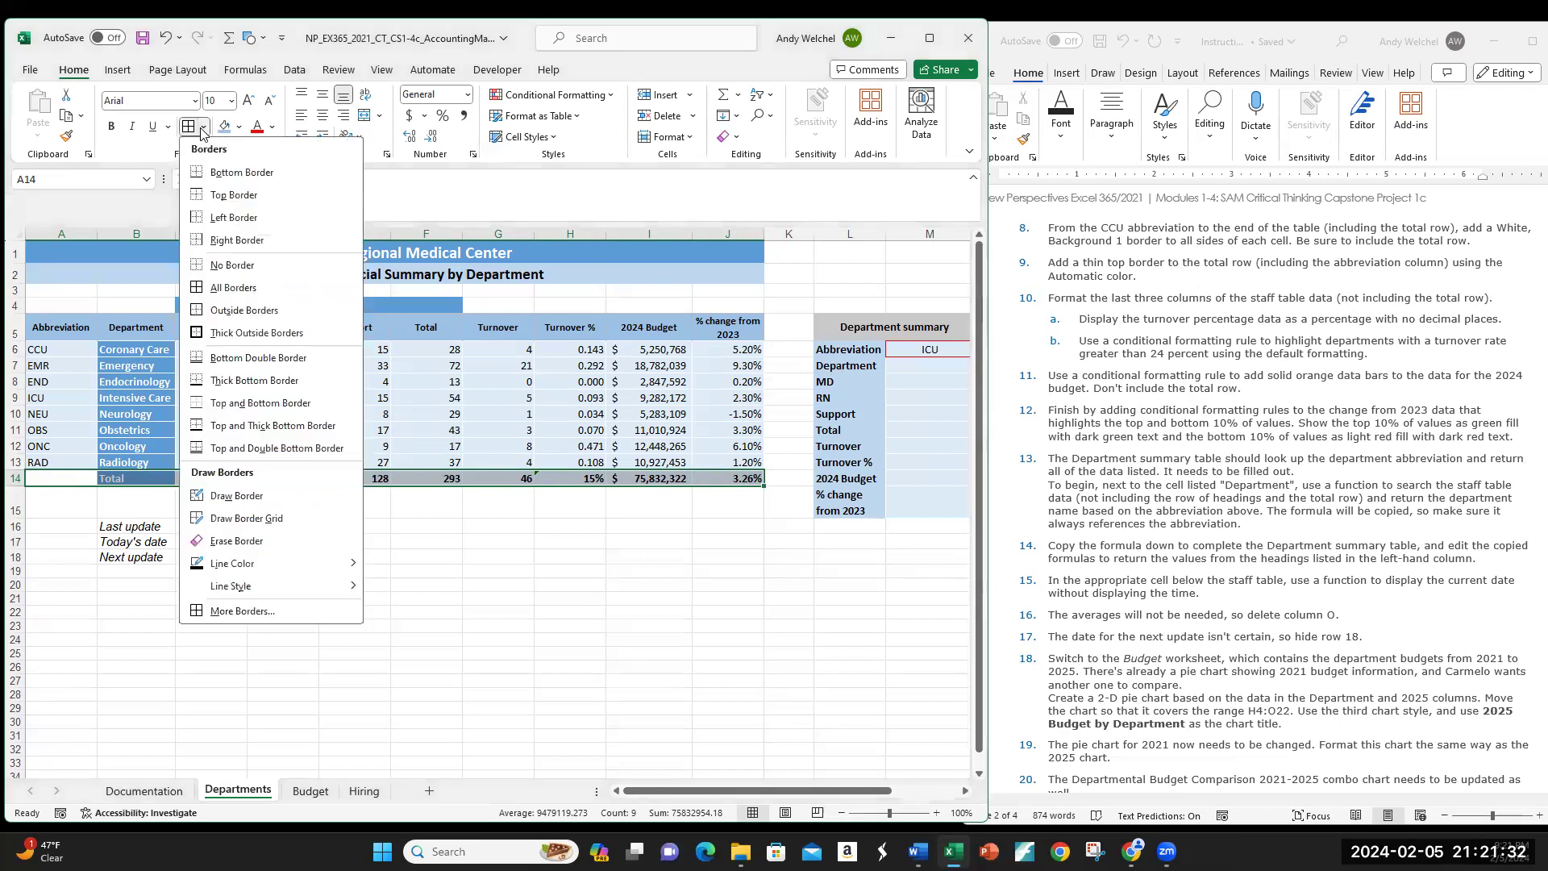
left_click(246, 199)
left_click(359, 513)
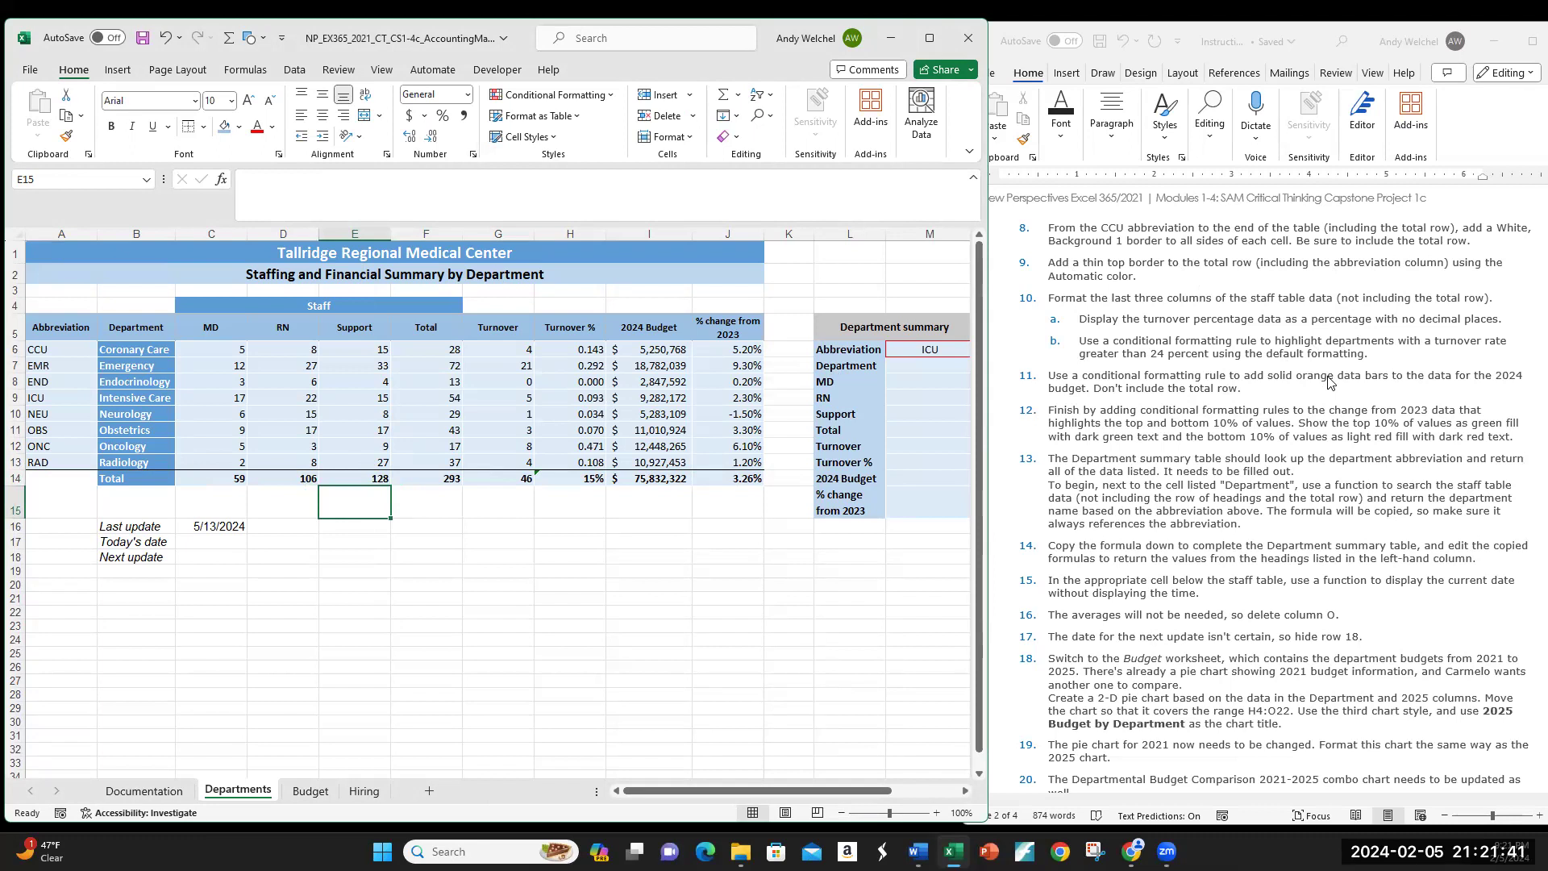
scroll(1330, 383, "down", 1)
scroll(1330, 383, "down", 1)
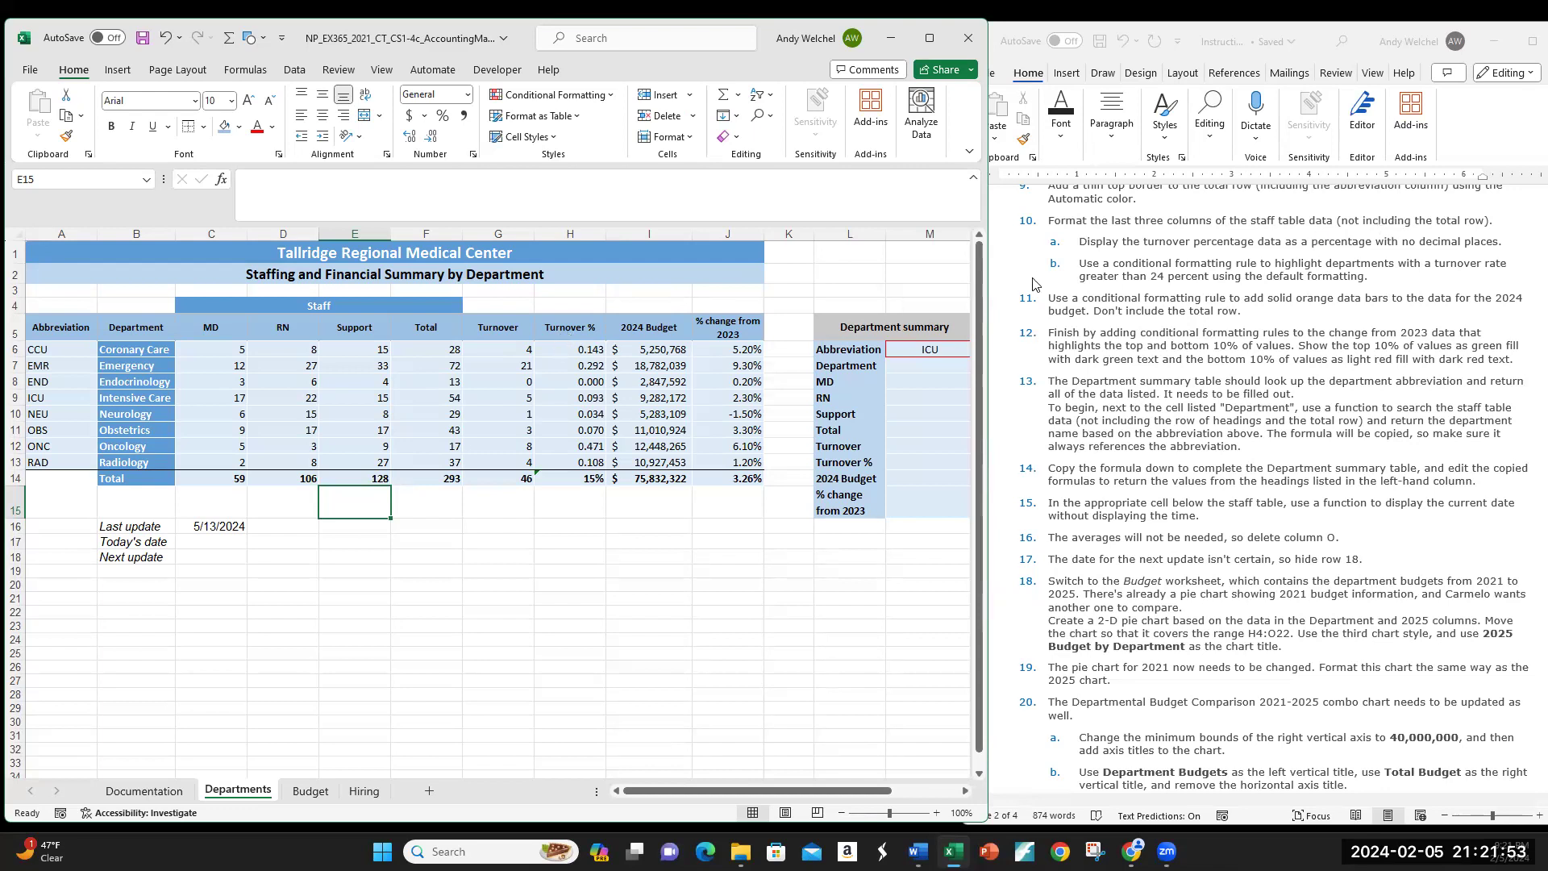
Step: Apply Percent Style to the Turnover % values in column H
left_click(569, 331)
left_click_drag(568, 332, 733, 453)
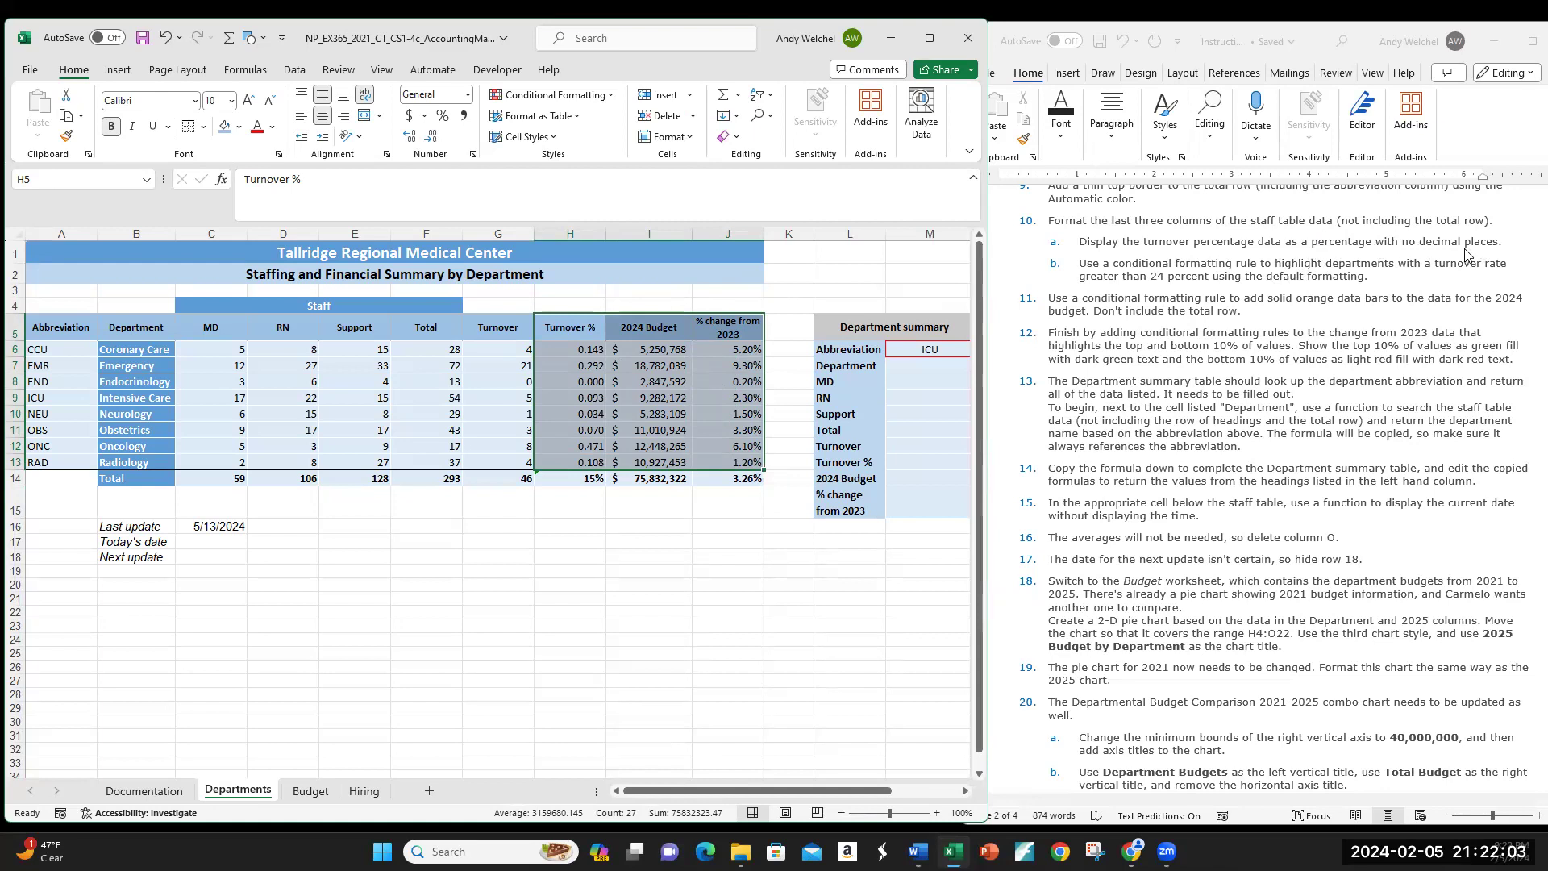
left_click(583, 326)
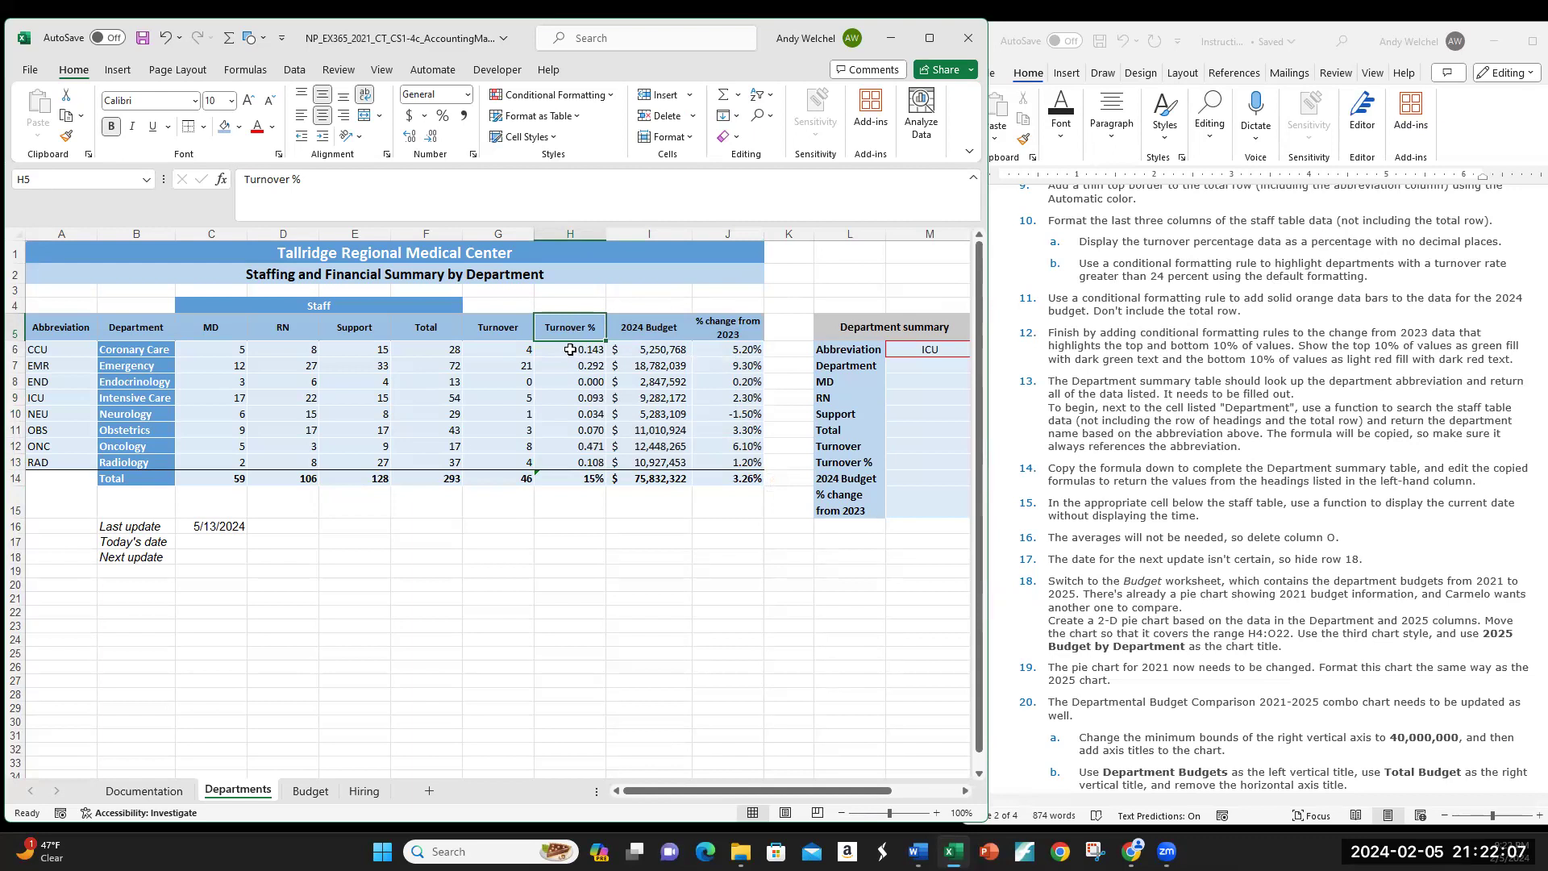
left_click_drag(580, 352, 589, 464)
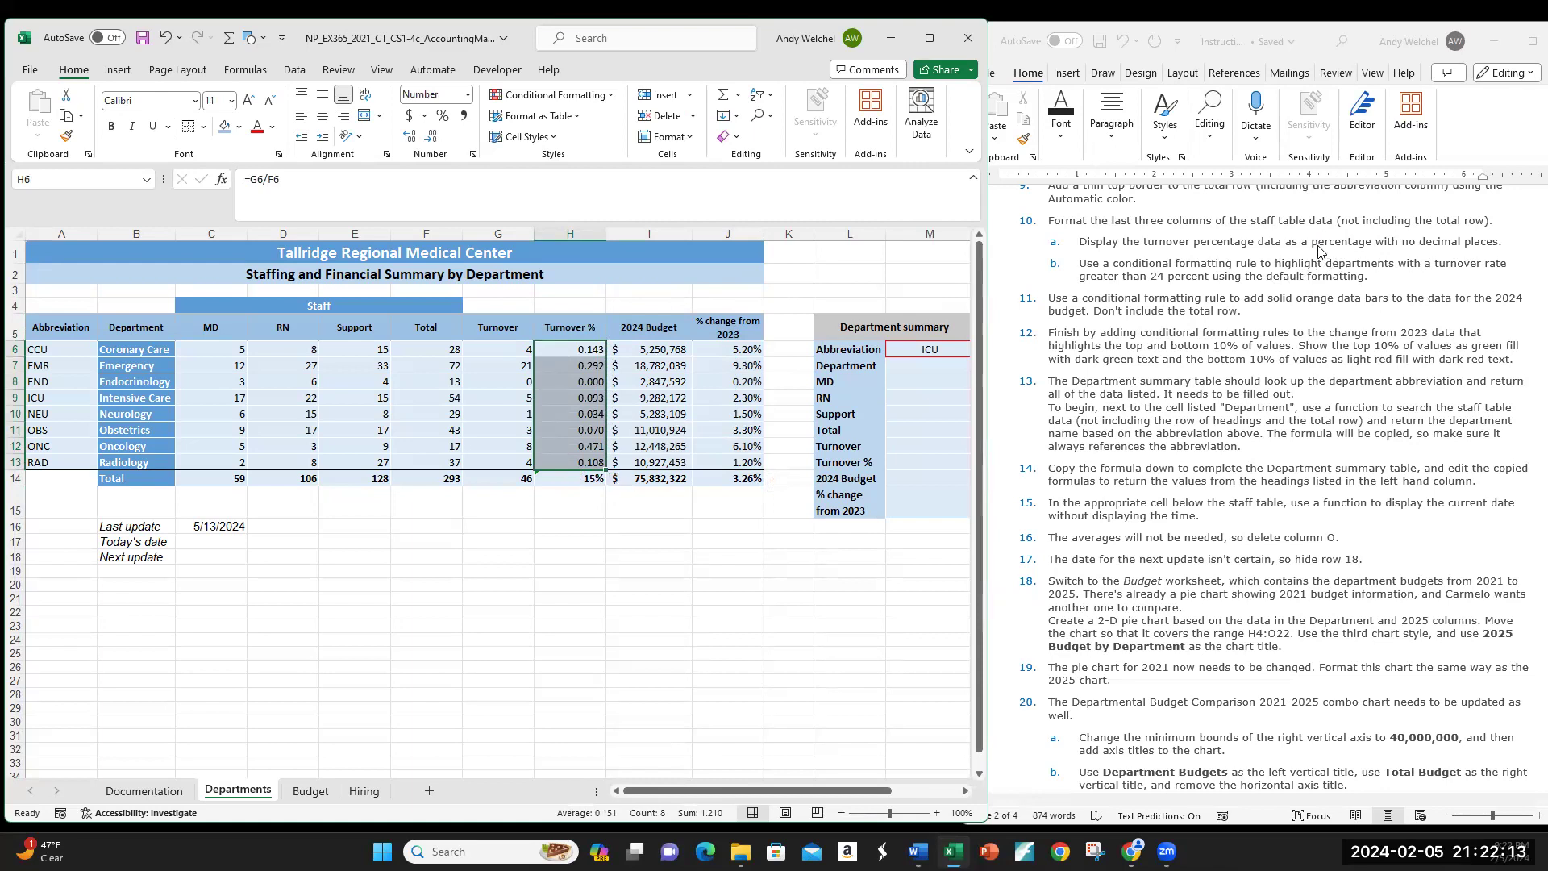
left_click(443, 117)
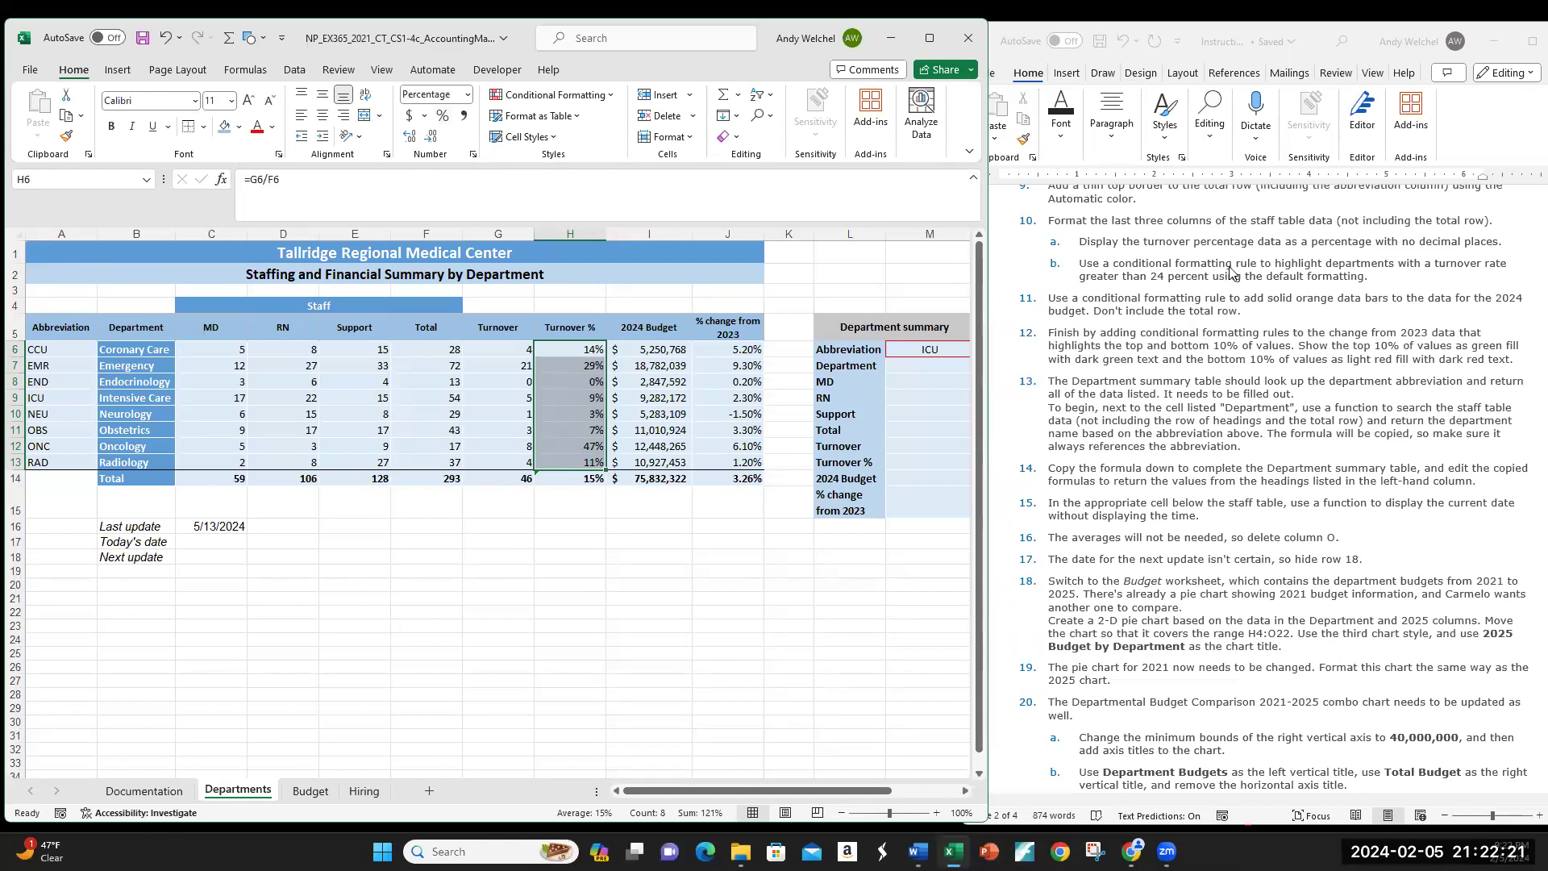
Step: Review the percentages and the H14 average formula, then reselect H6:H13
scroll(1245, 311, "down", 1)
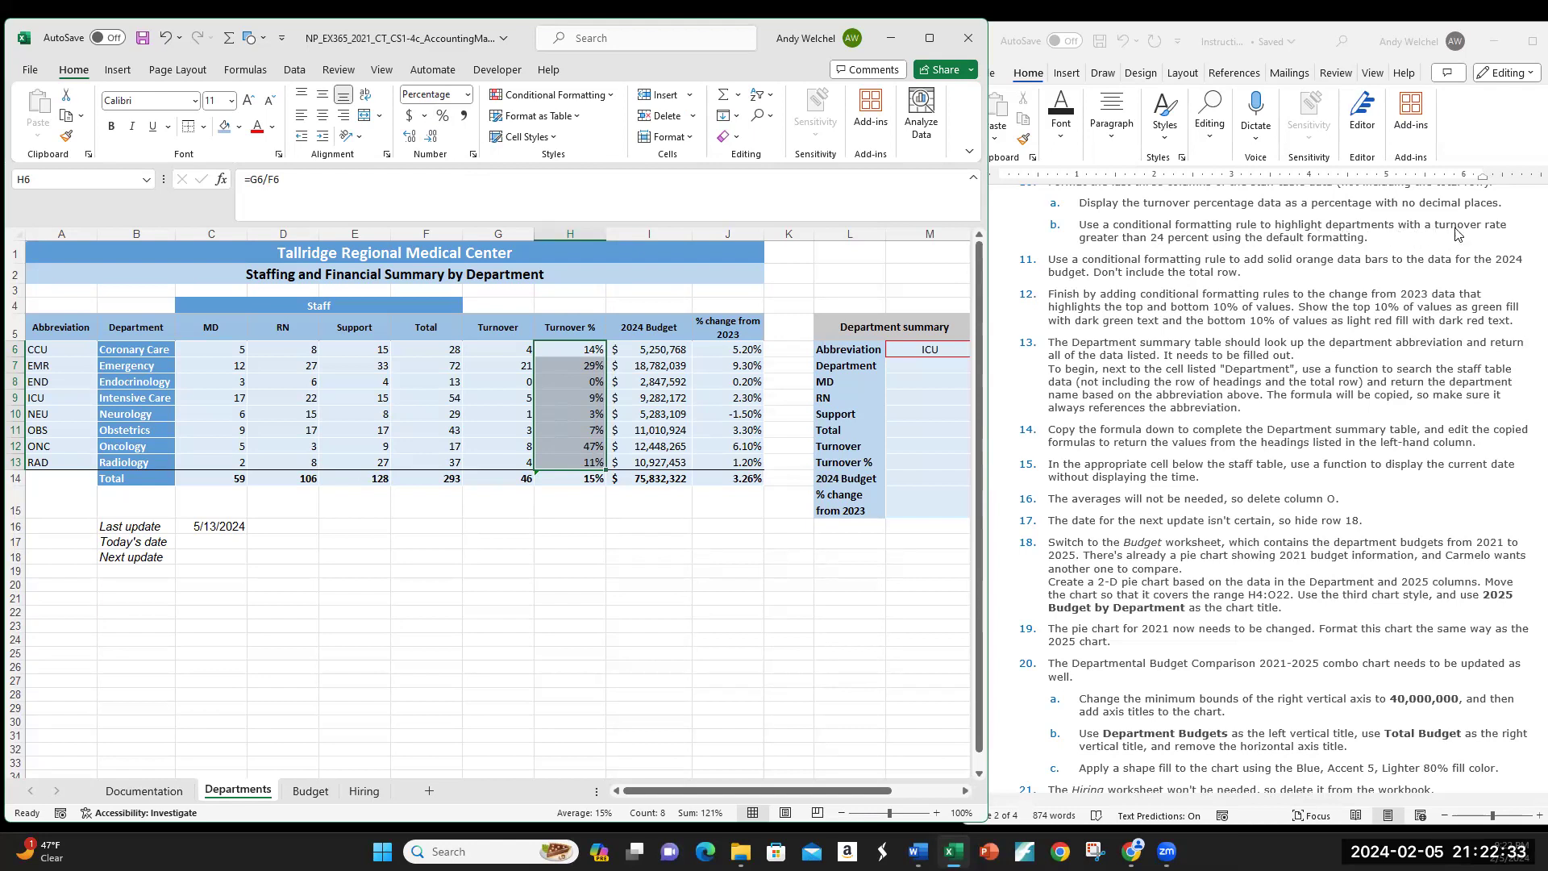
left_click(573, 349)
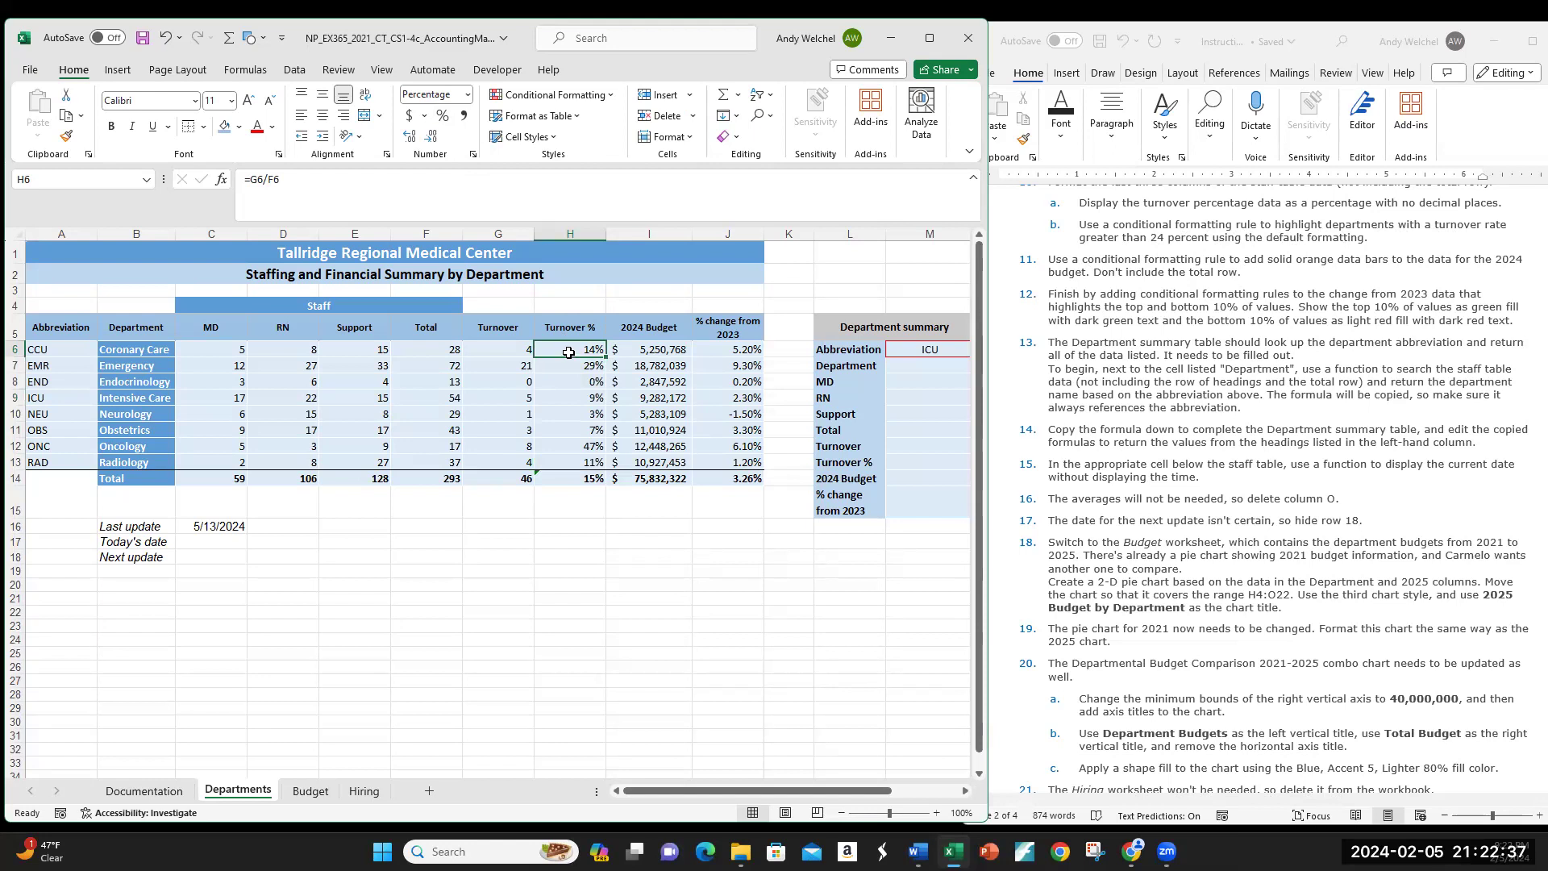
left_click_drag(568, 389, 568, 464)
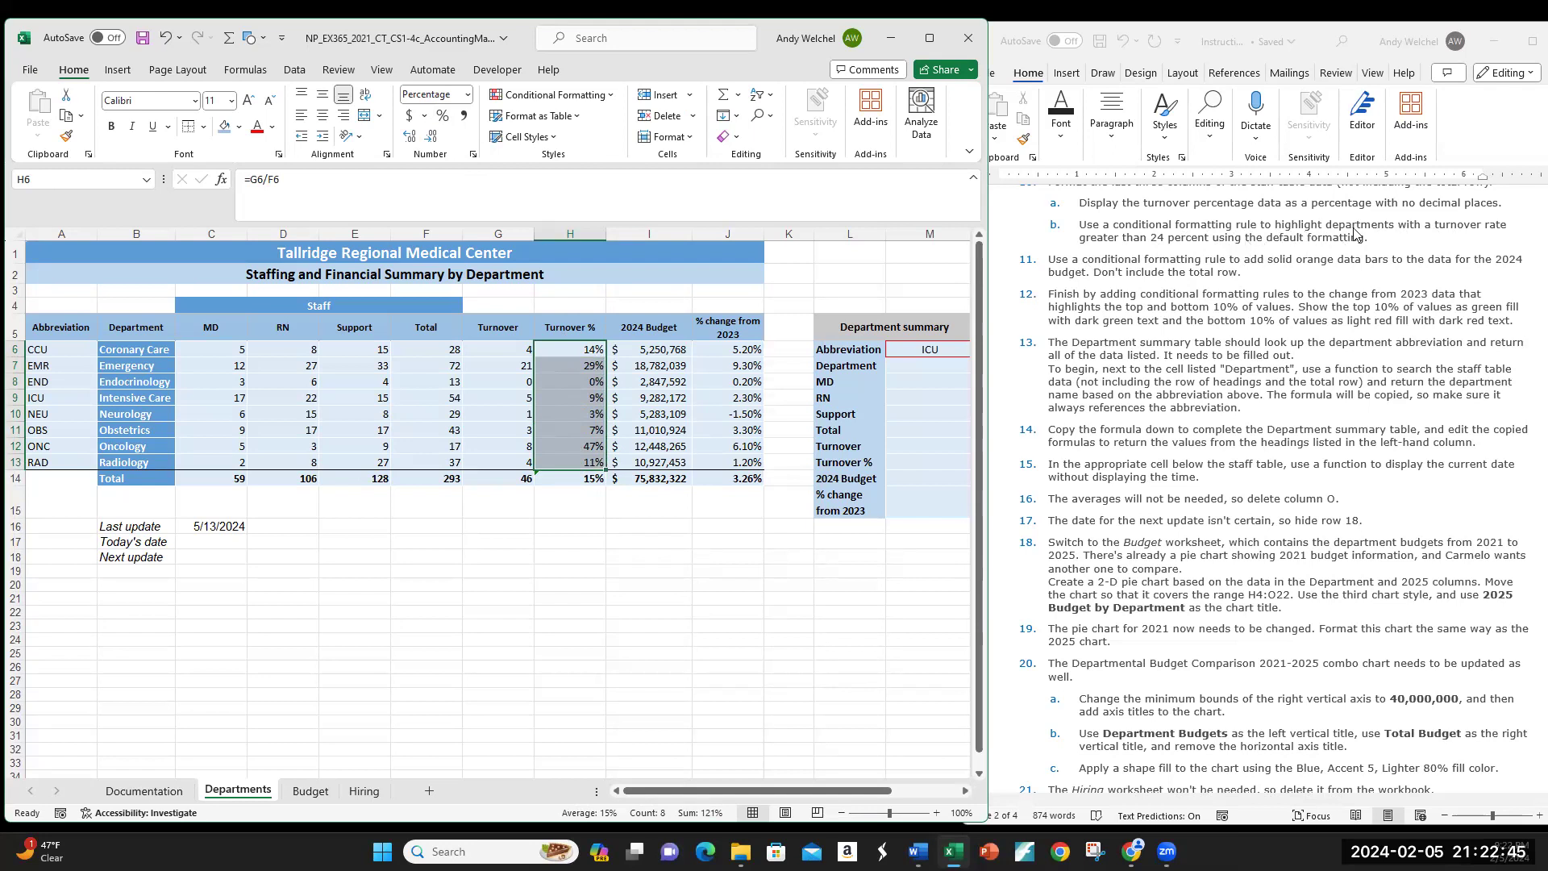
left_click(573, 481)
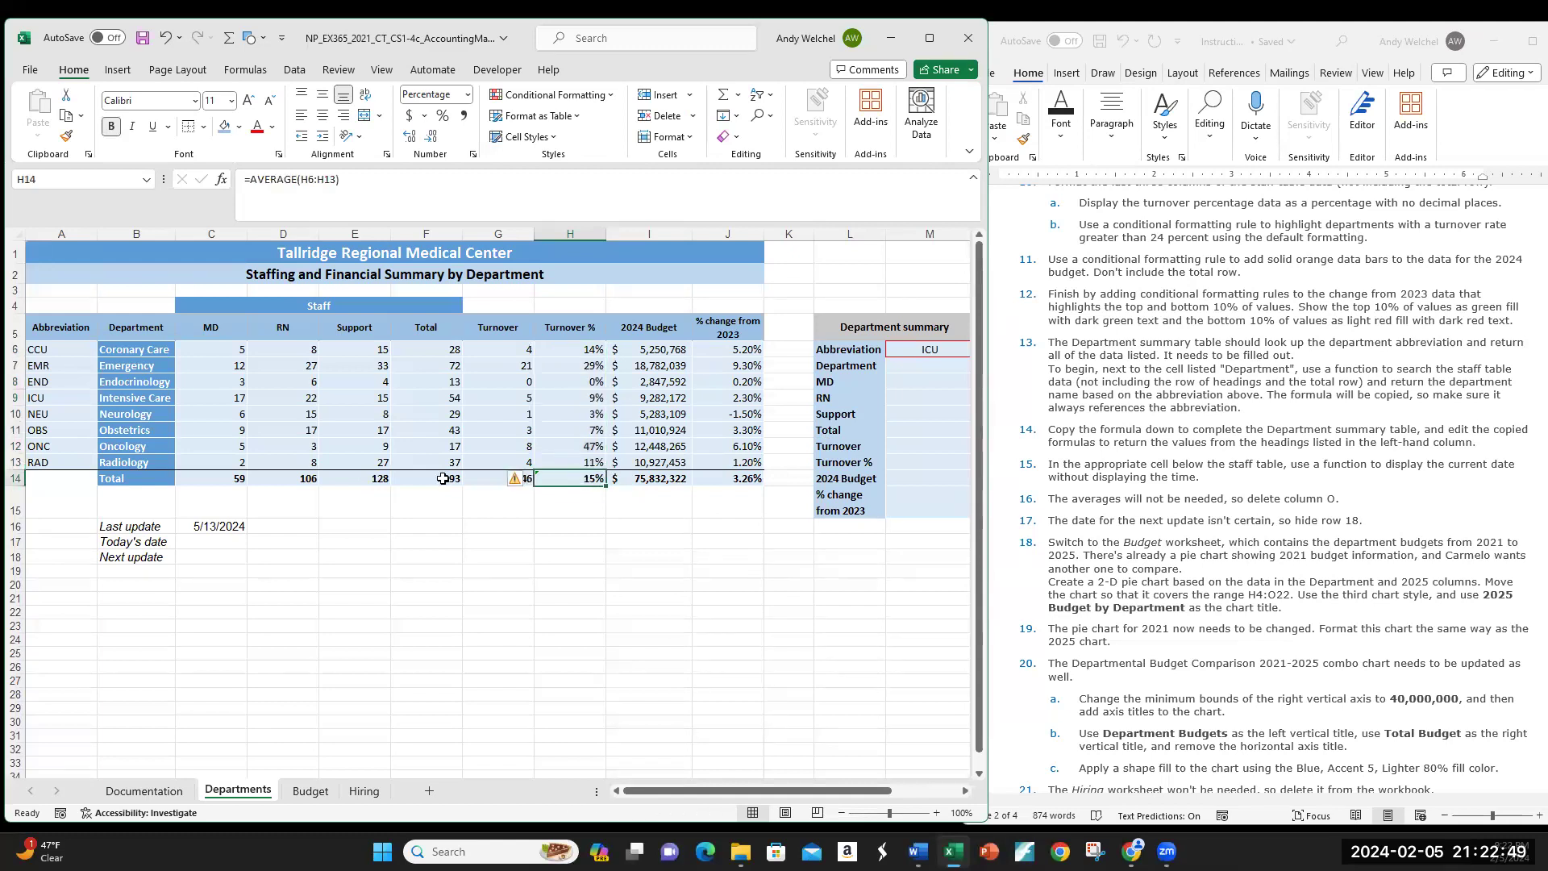
left_click_drag(598, 351, 597, 464)
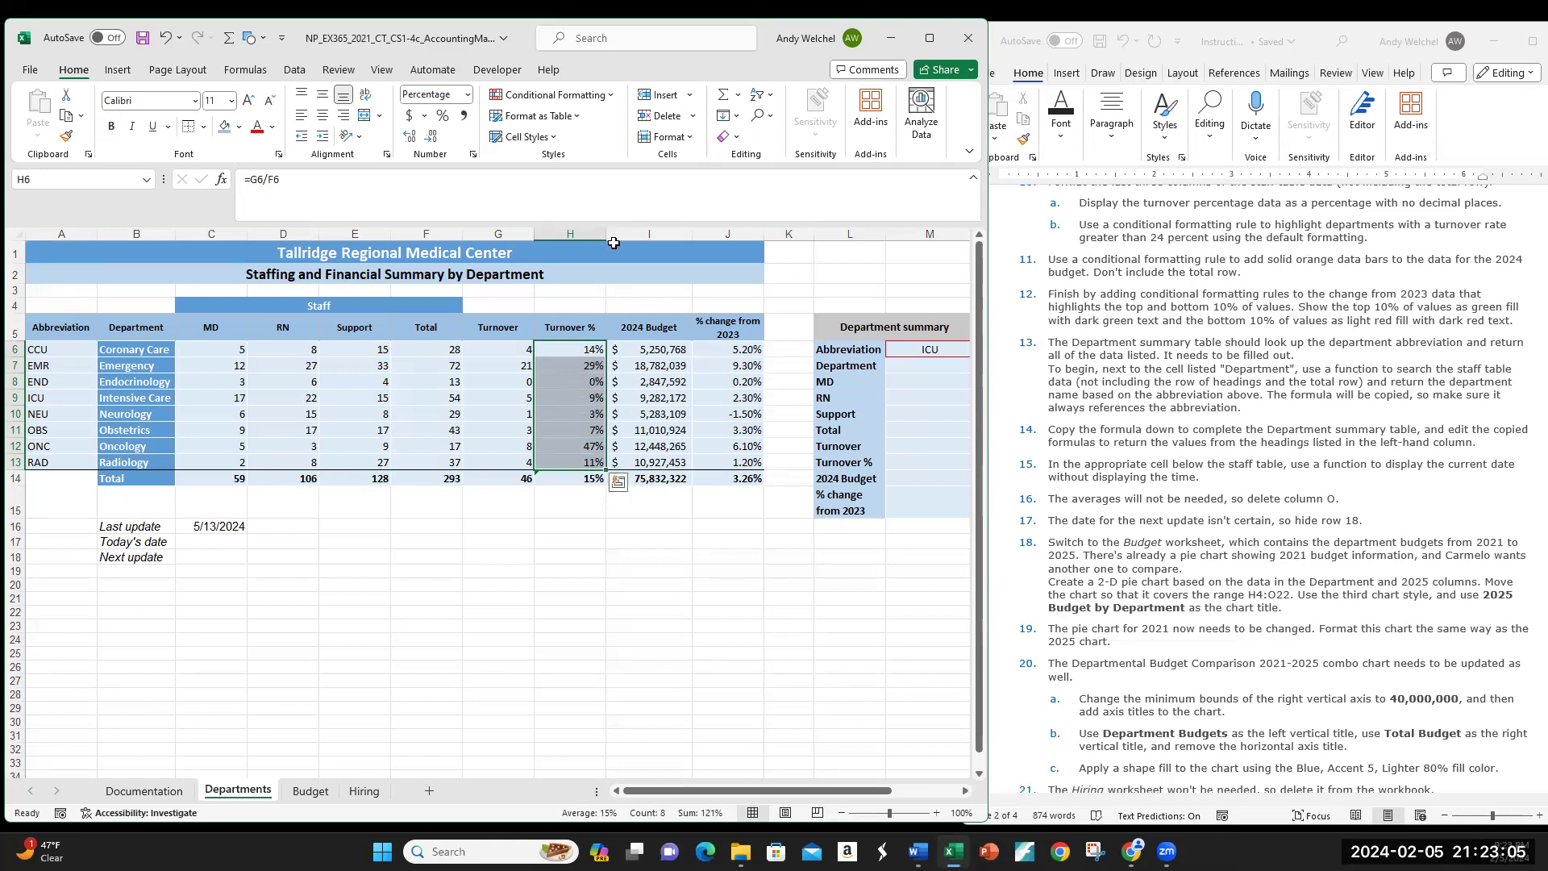
Step: Add a Greater Than 24% rule with Light Red Fill and Dark Red Text
left_click(612, 97)
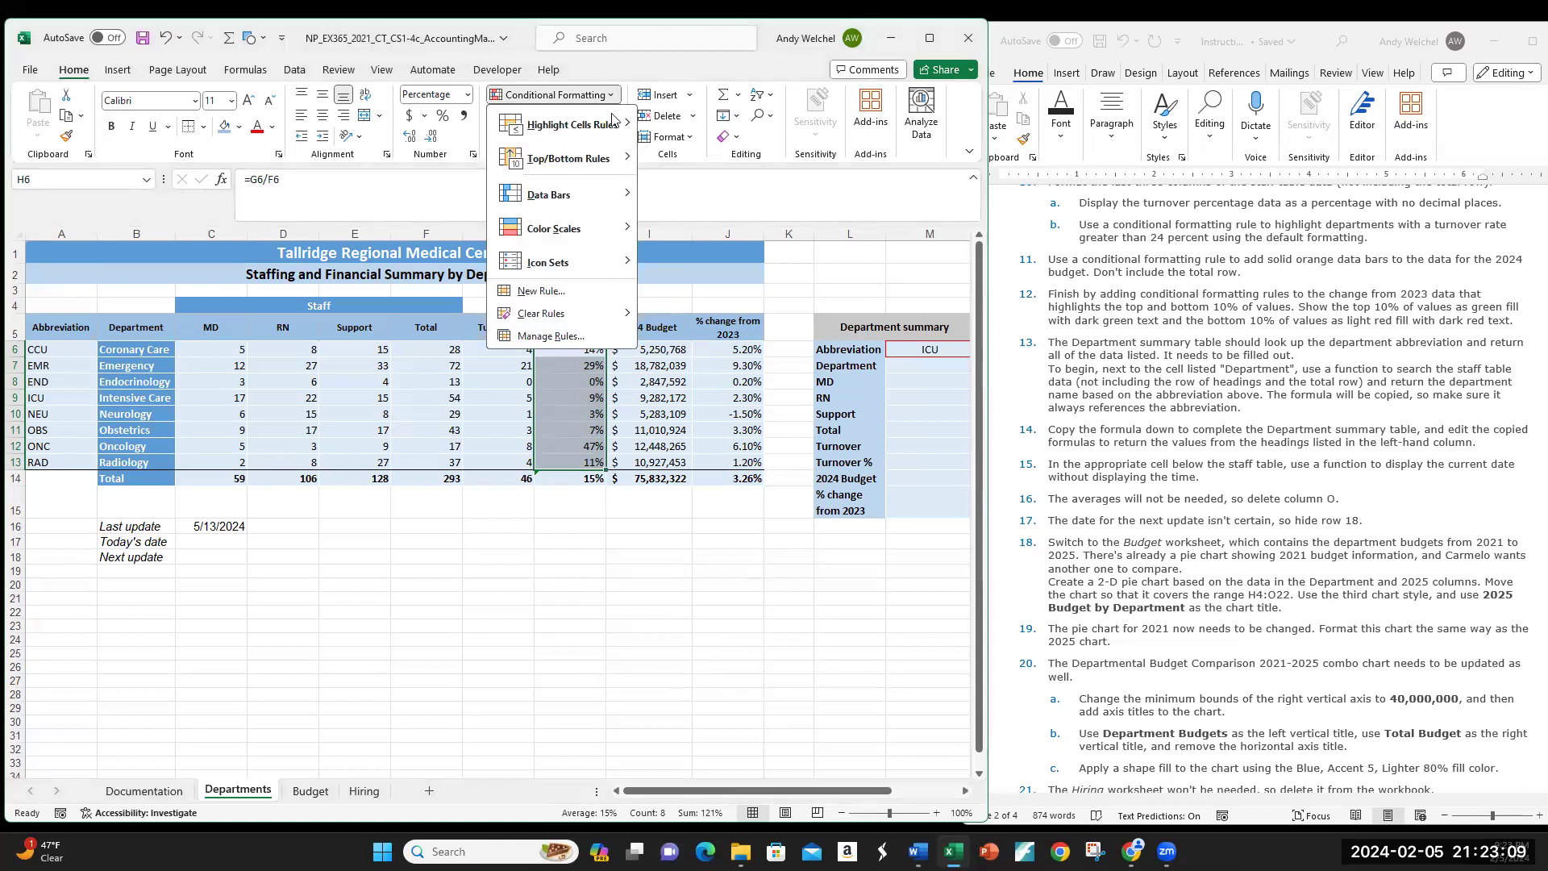
mouse_move(610, 126)
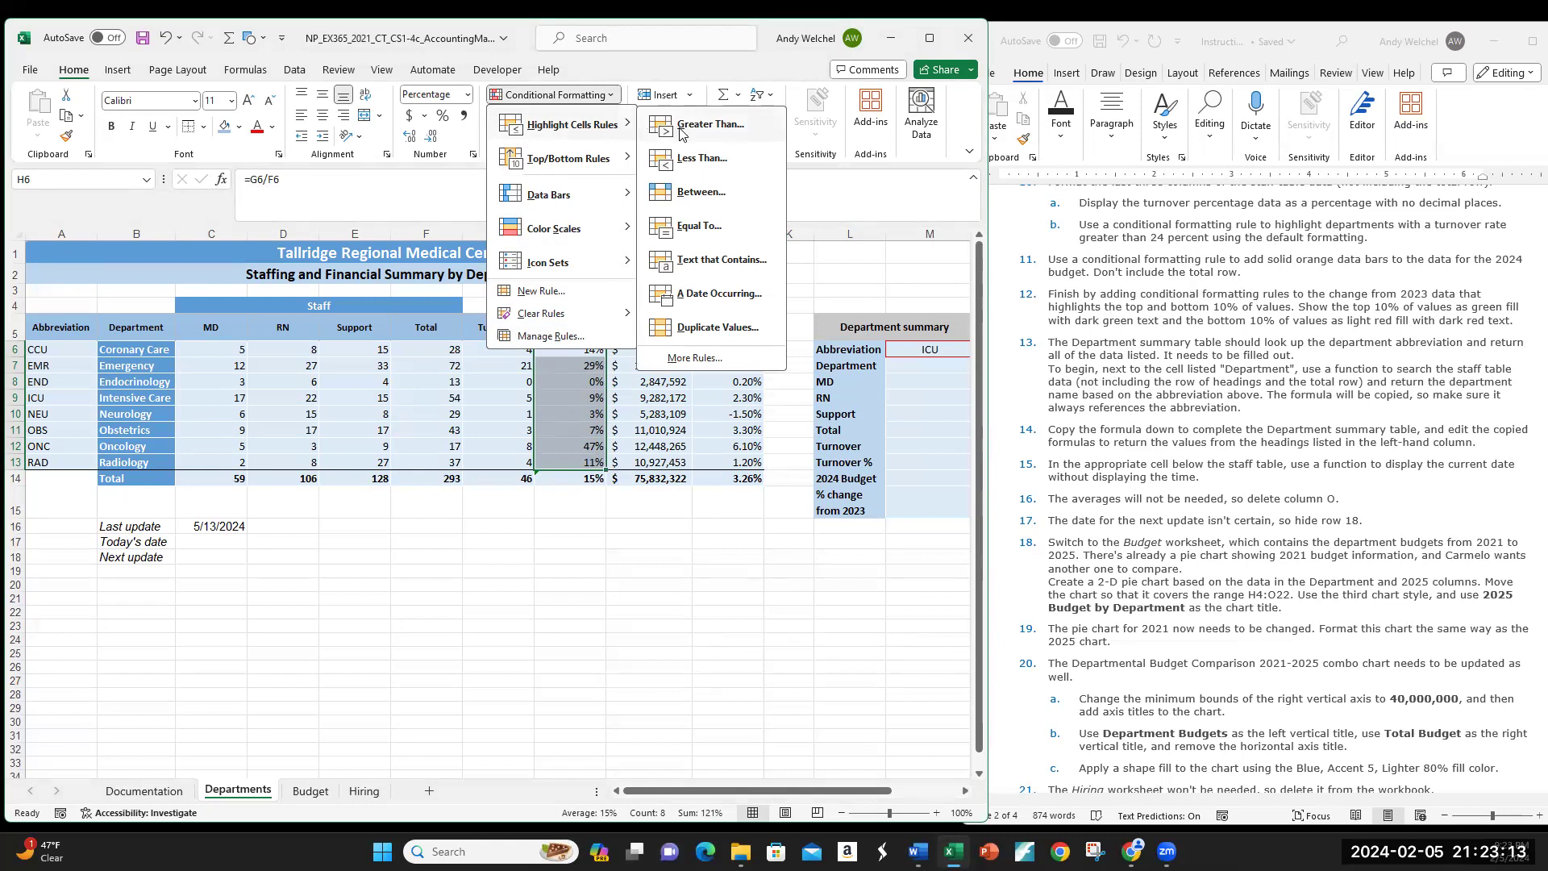
left_click(716, 127)
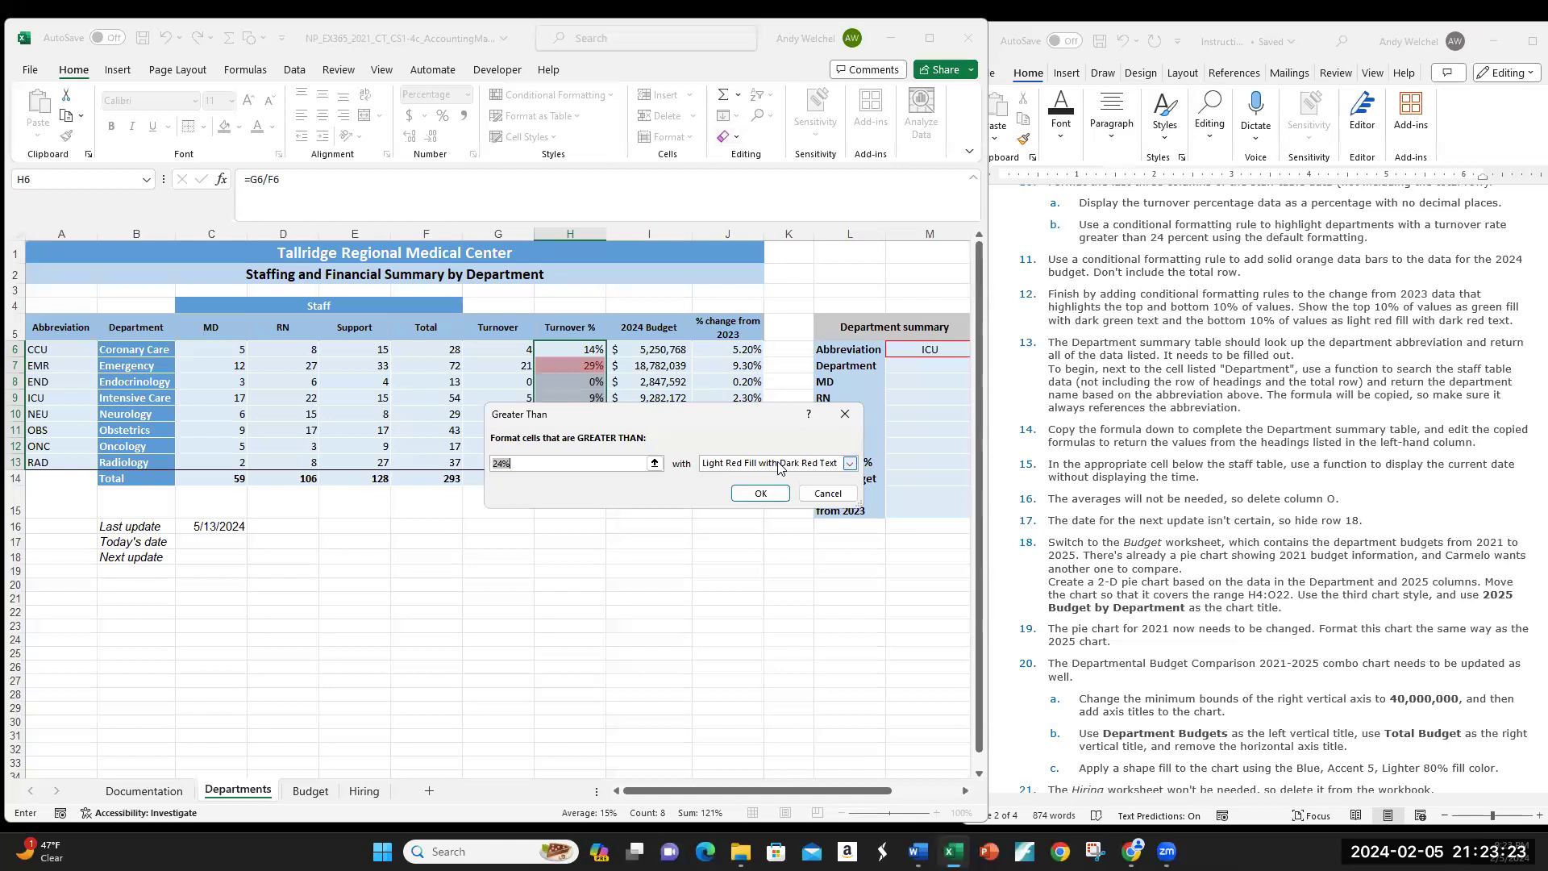
left_click(760, 492)
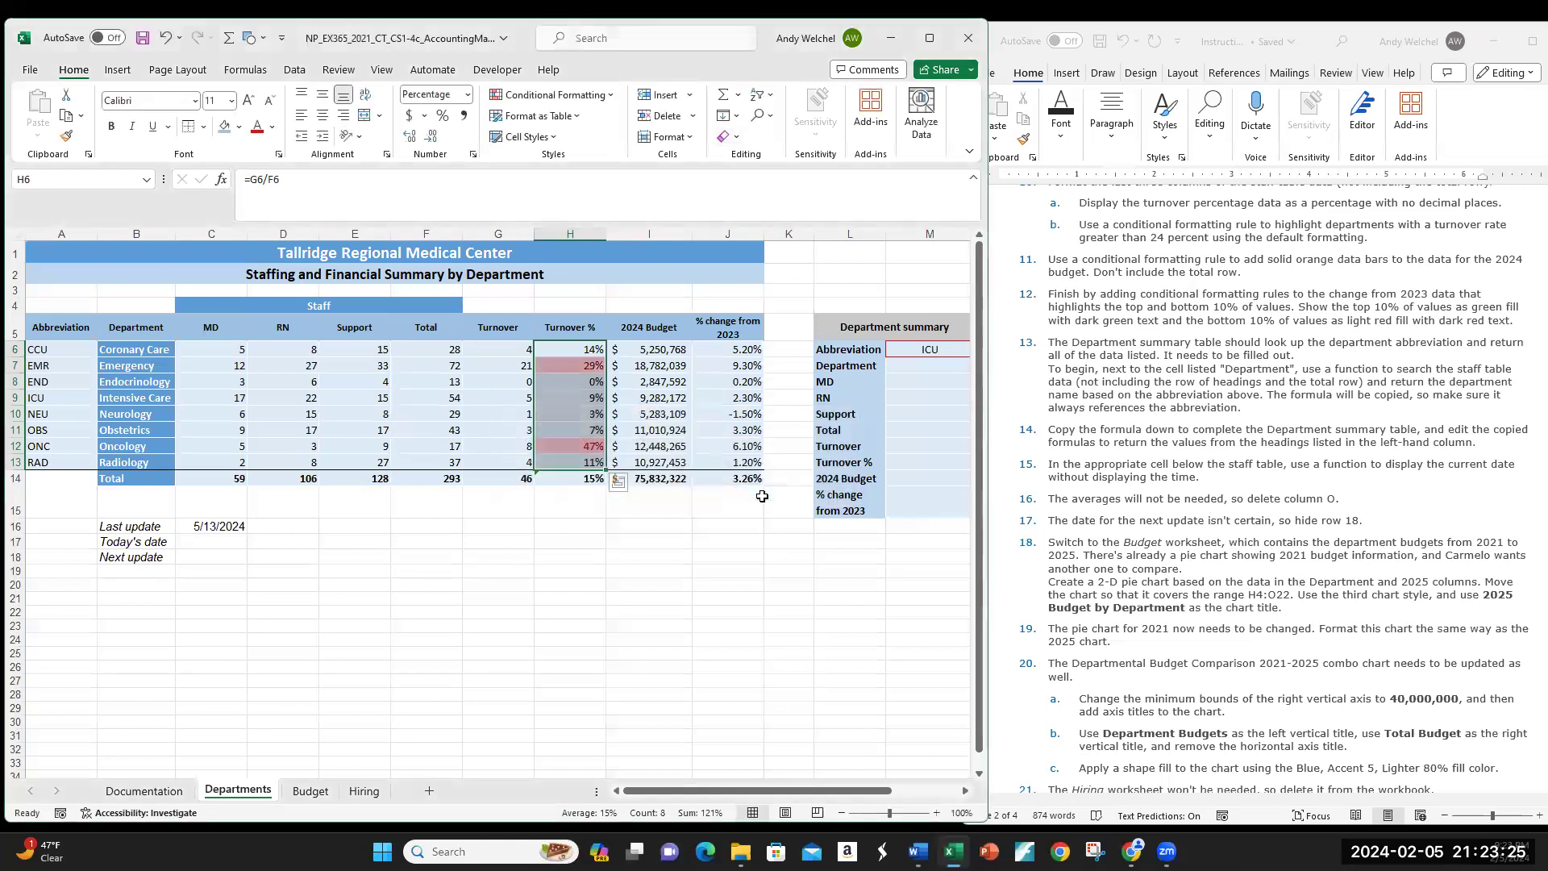
left_click(588, 412)
Step: Inspect the highlighted turnovers: EMR's 29% in H7 and ONC's 47% in H12
left_click(574, 365)
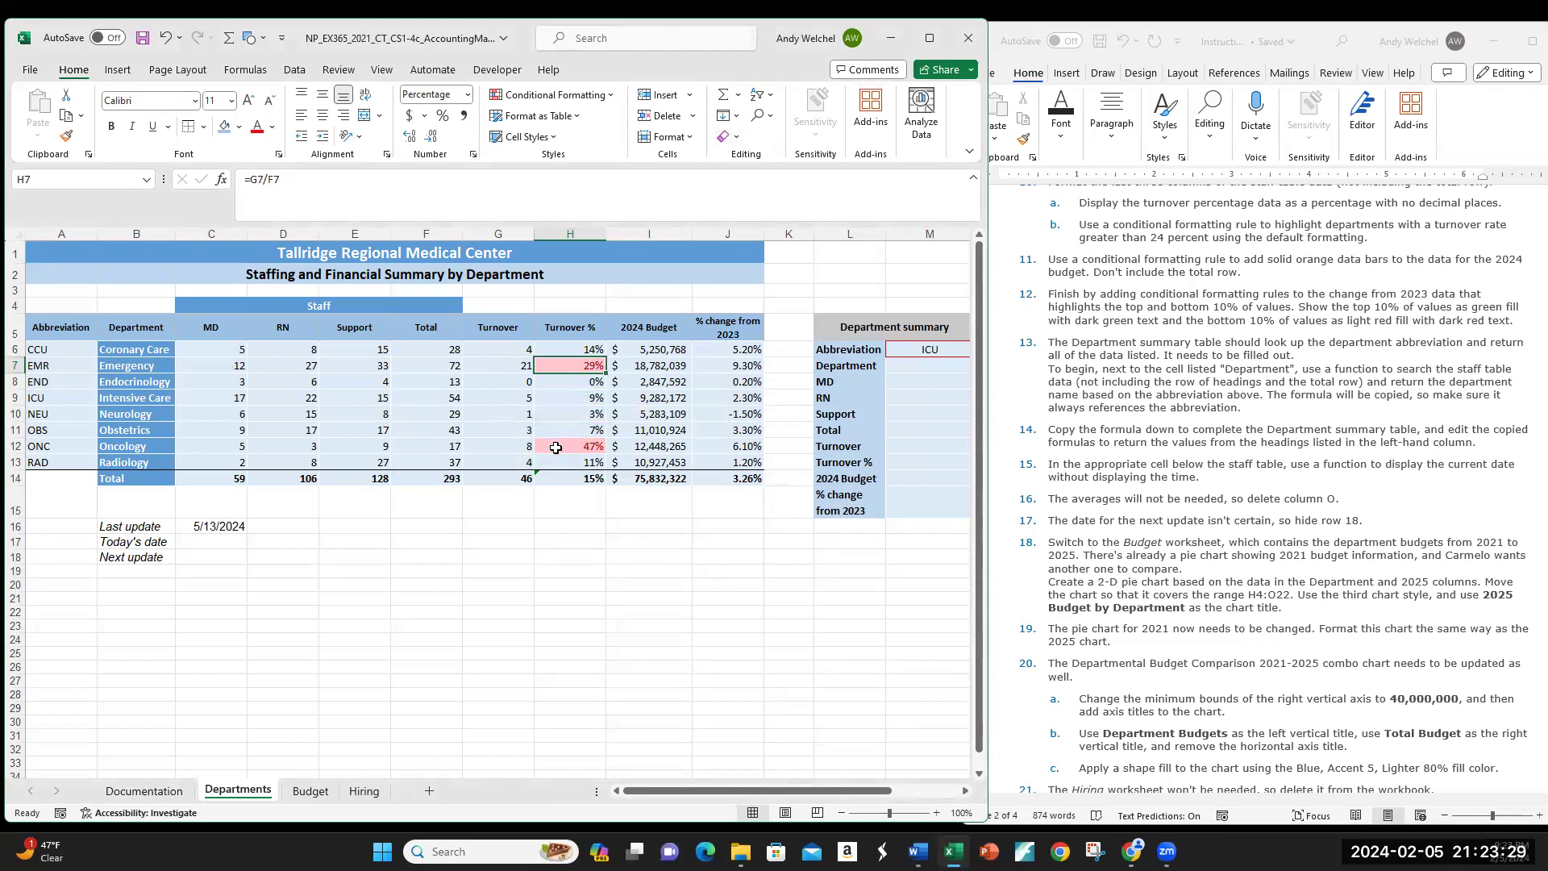
left_click(157, 449)
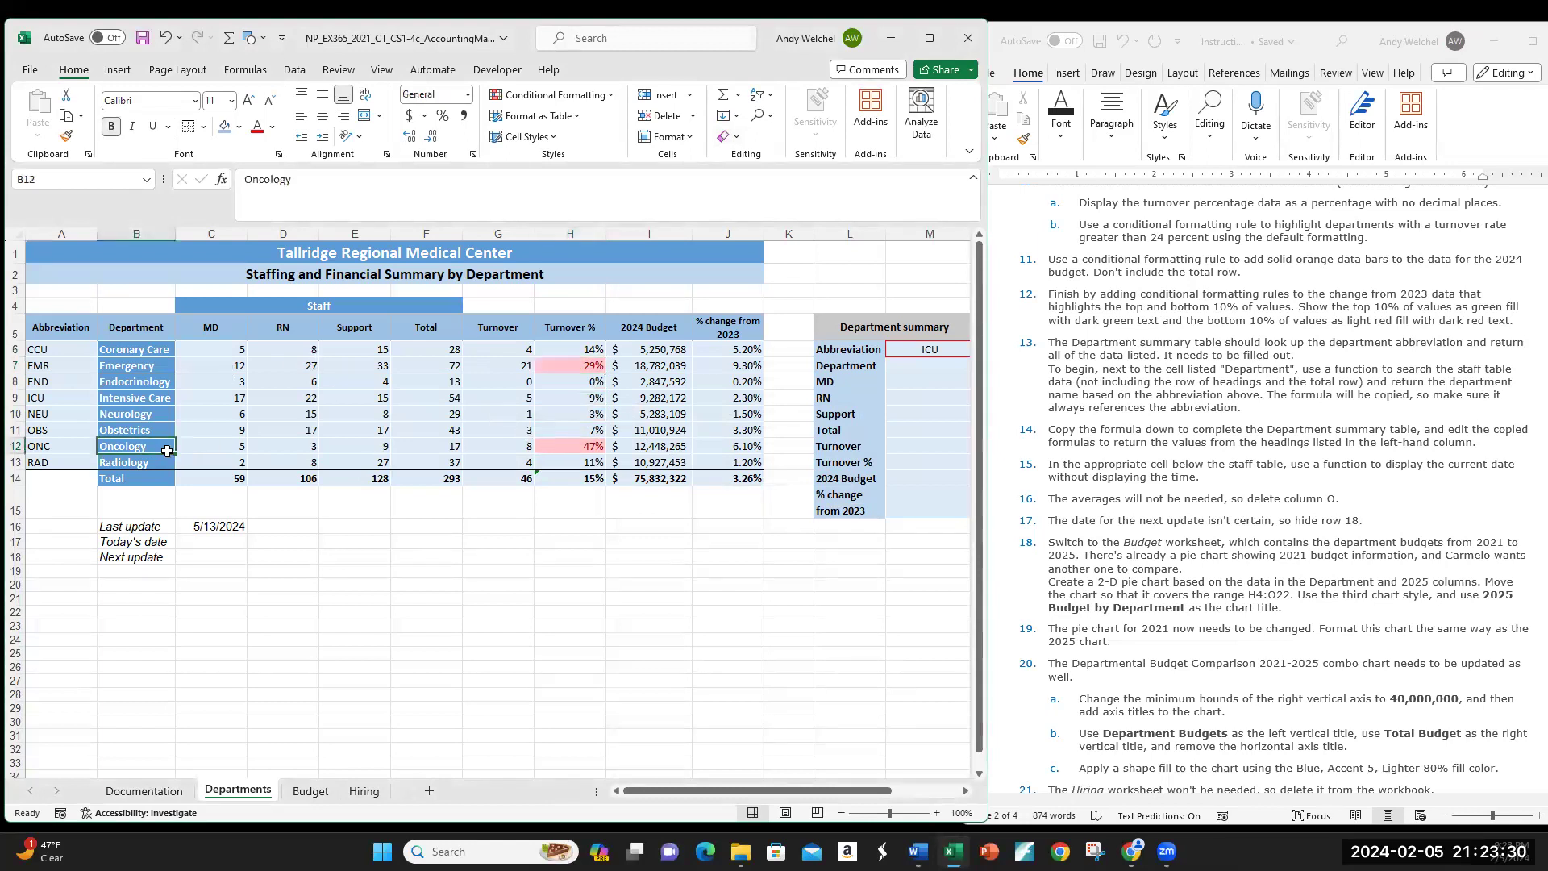
left_click(578, 368)
left_click(581, 447)
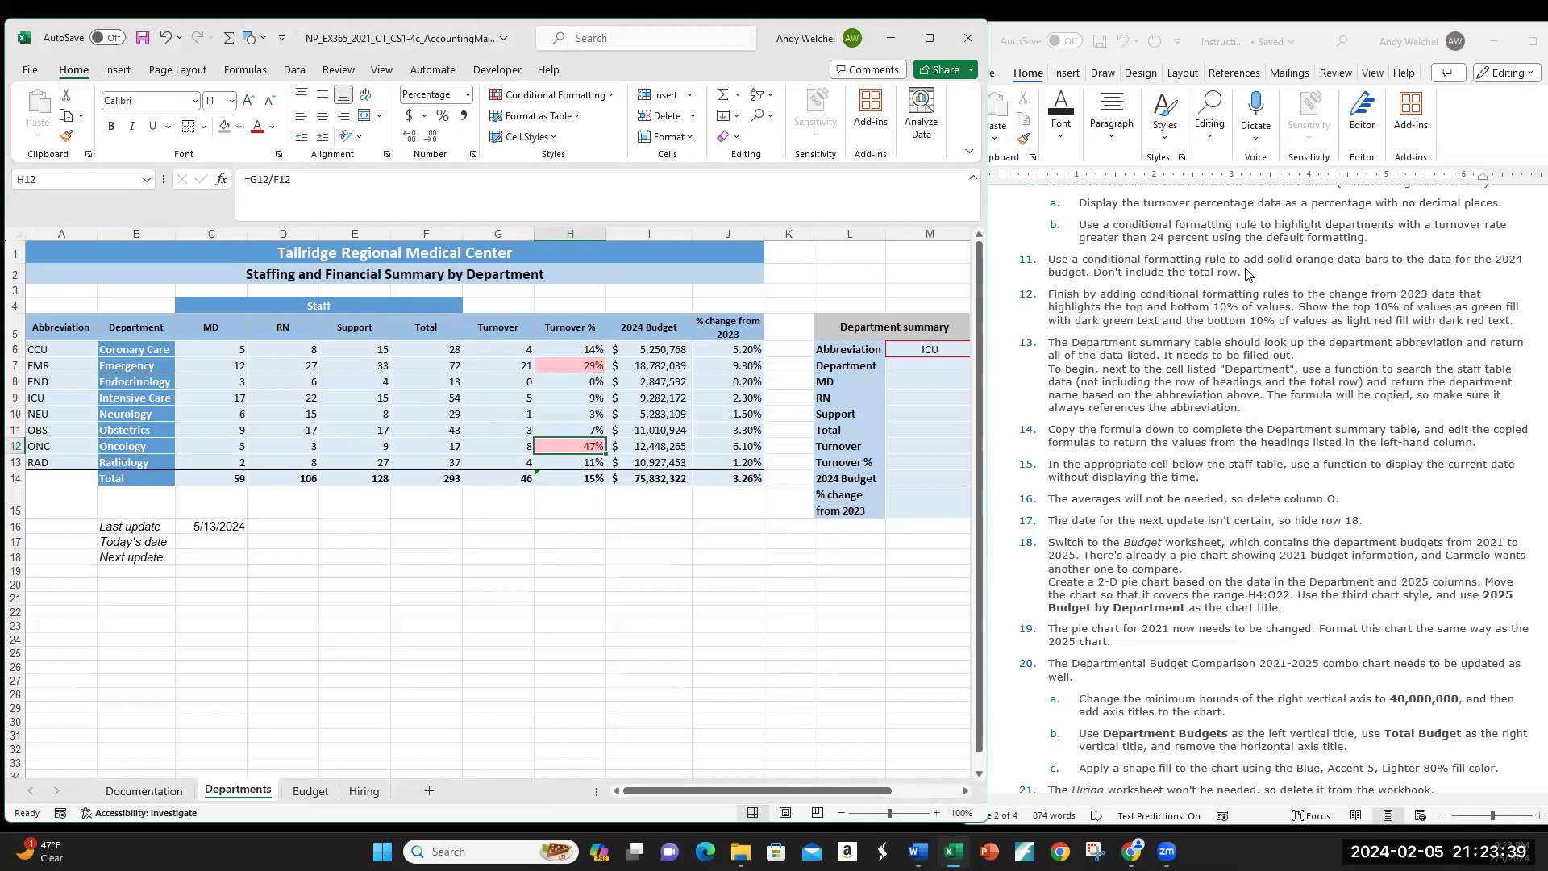
scroll(1217, 328, "down", 1)
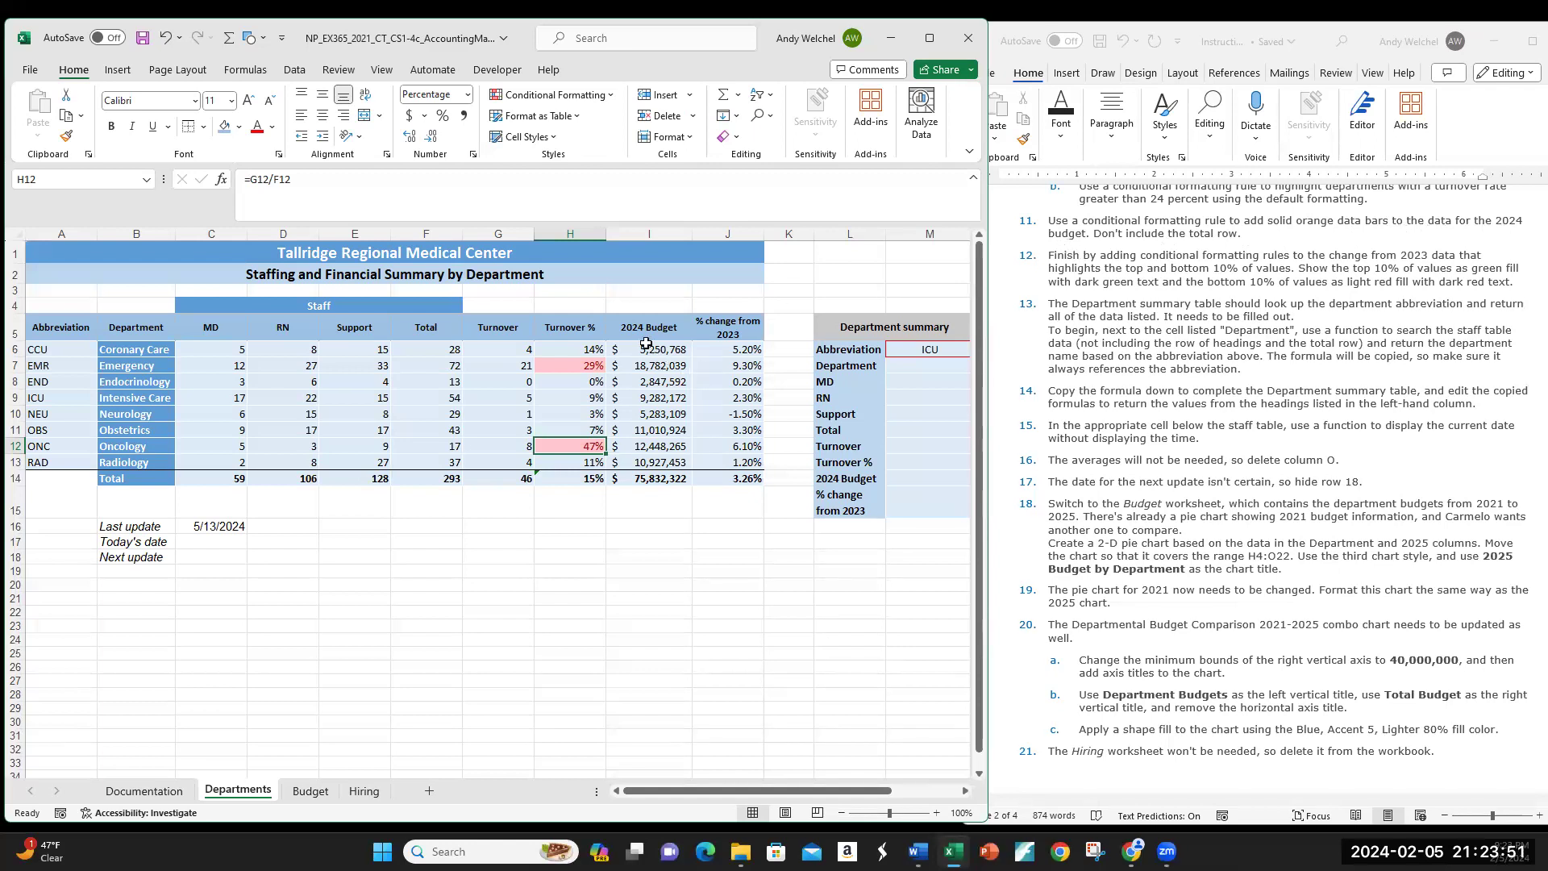
Step: Apply Solid Fill Orange Data Bars to the 2024 Budget values I6:I13
left_click_drag(652, 352, 653, 462)
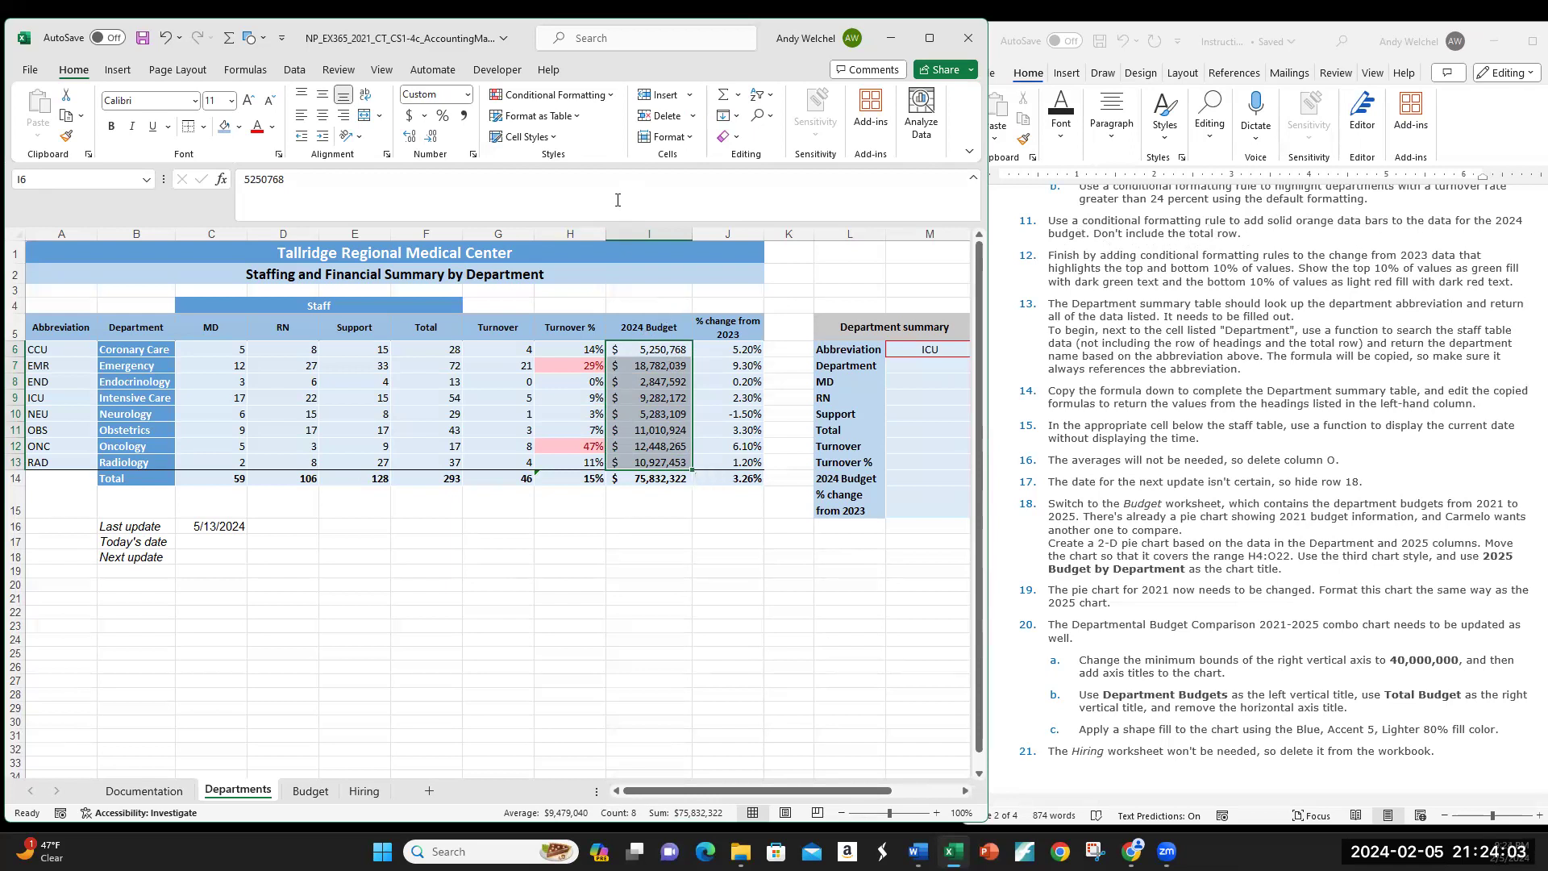
left_click(610, 97)
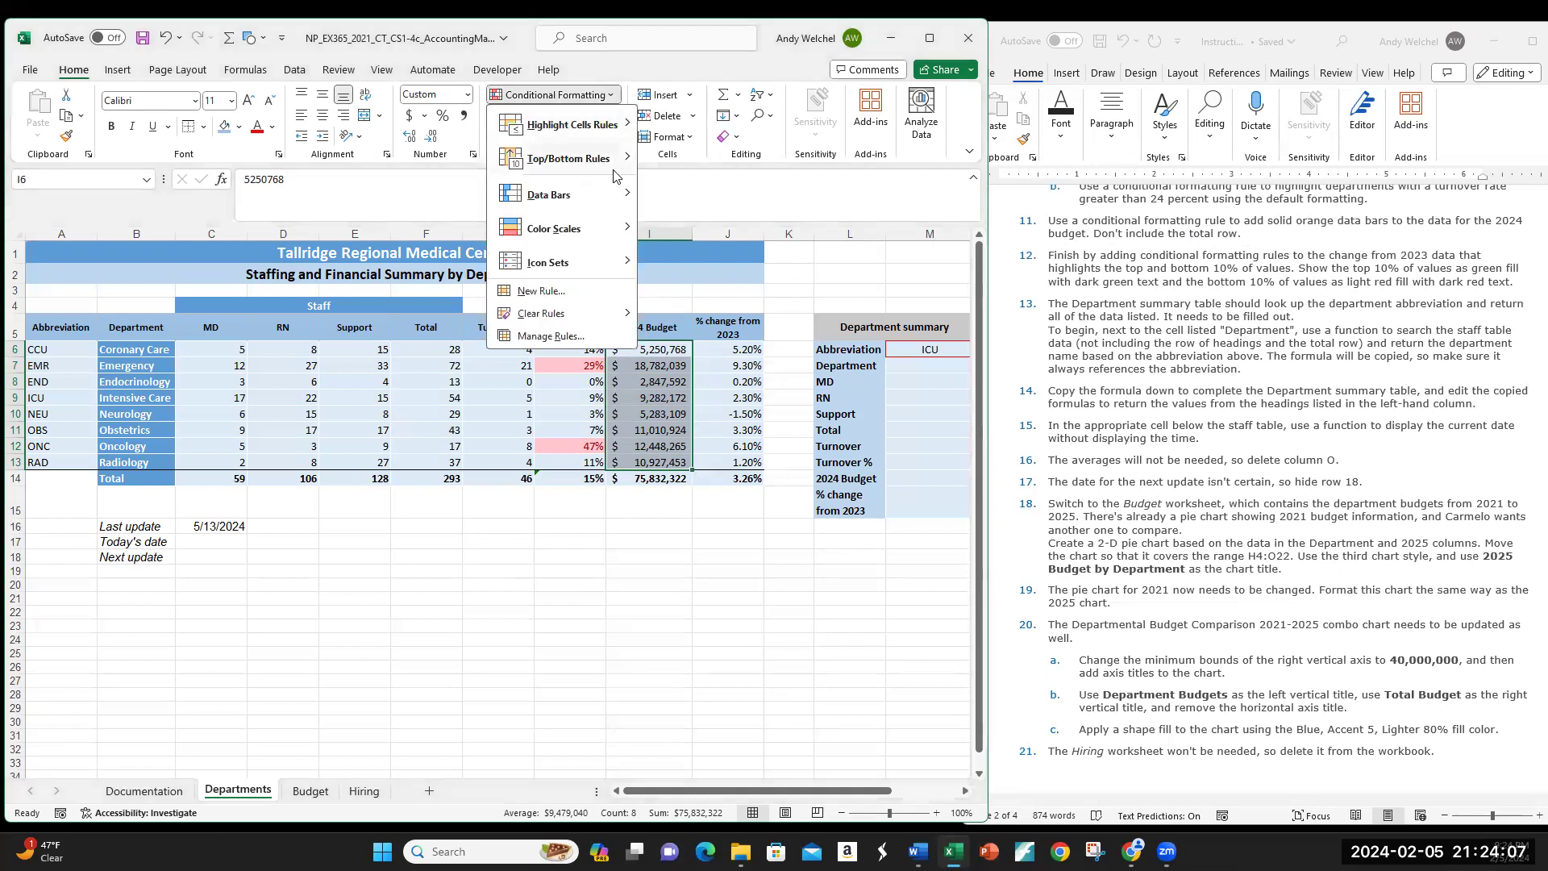
mouse_move(607, 196)
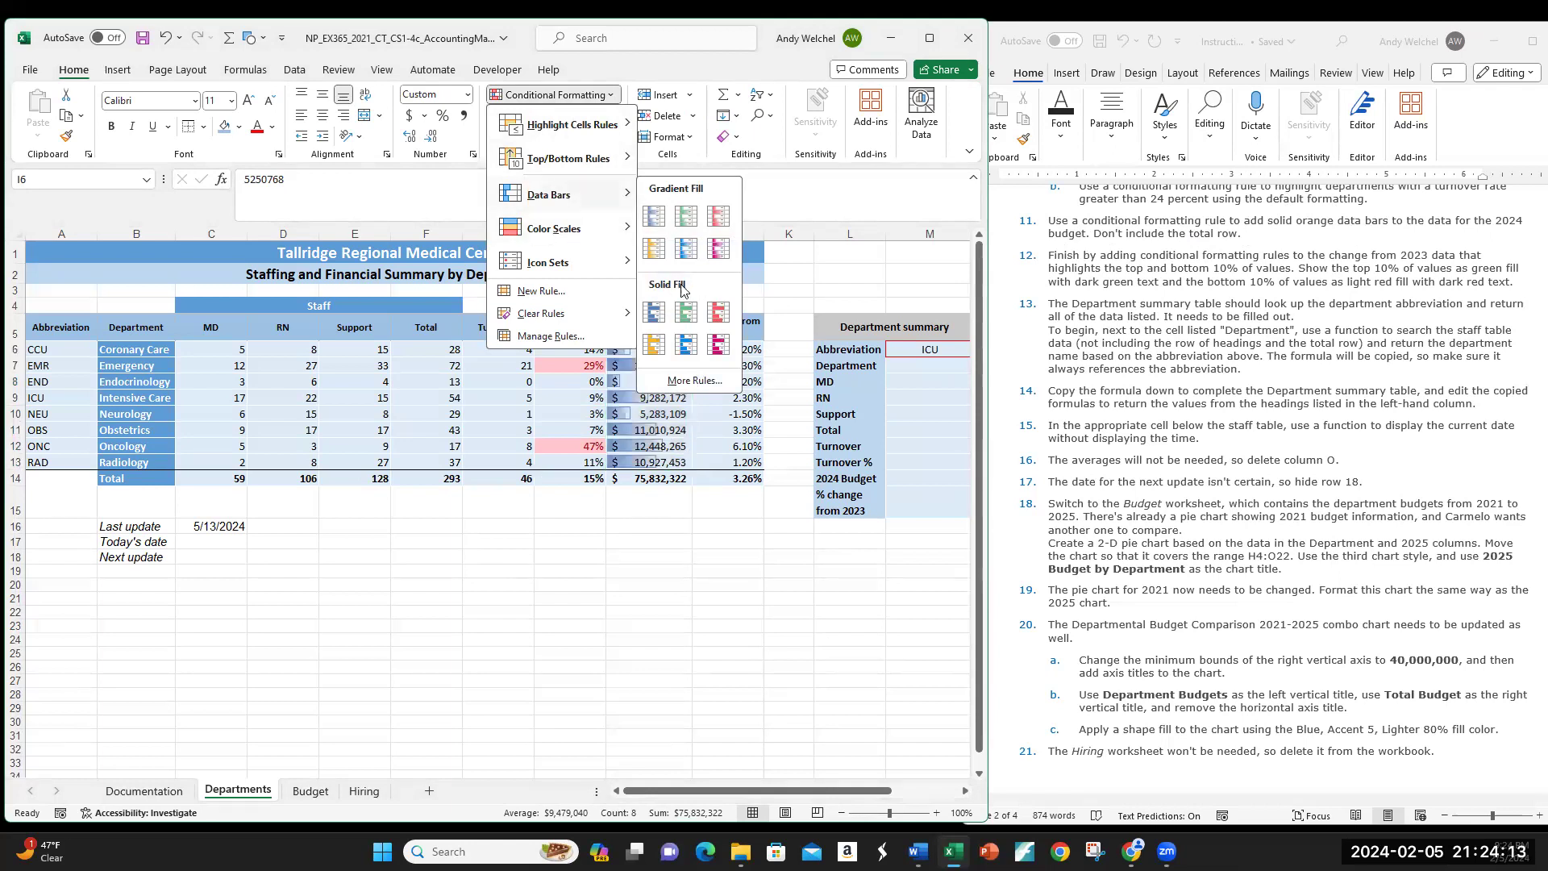
left_click(654, 344)
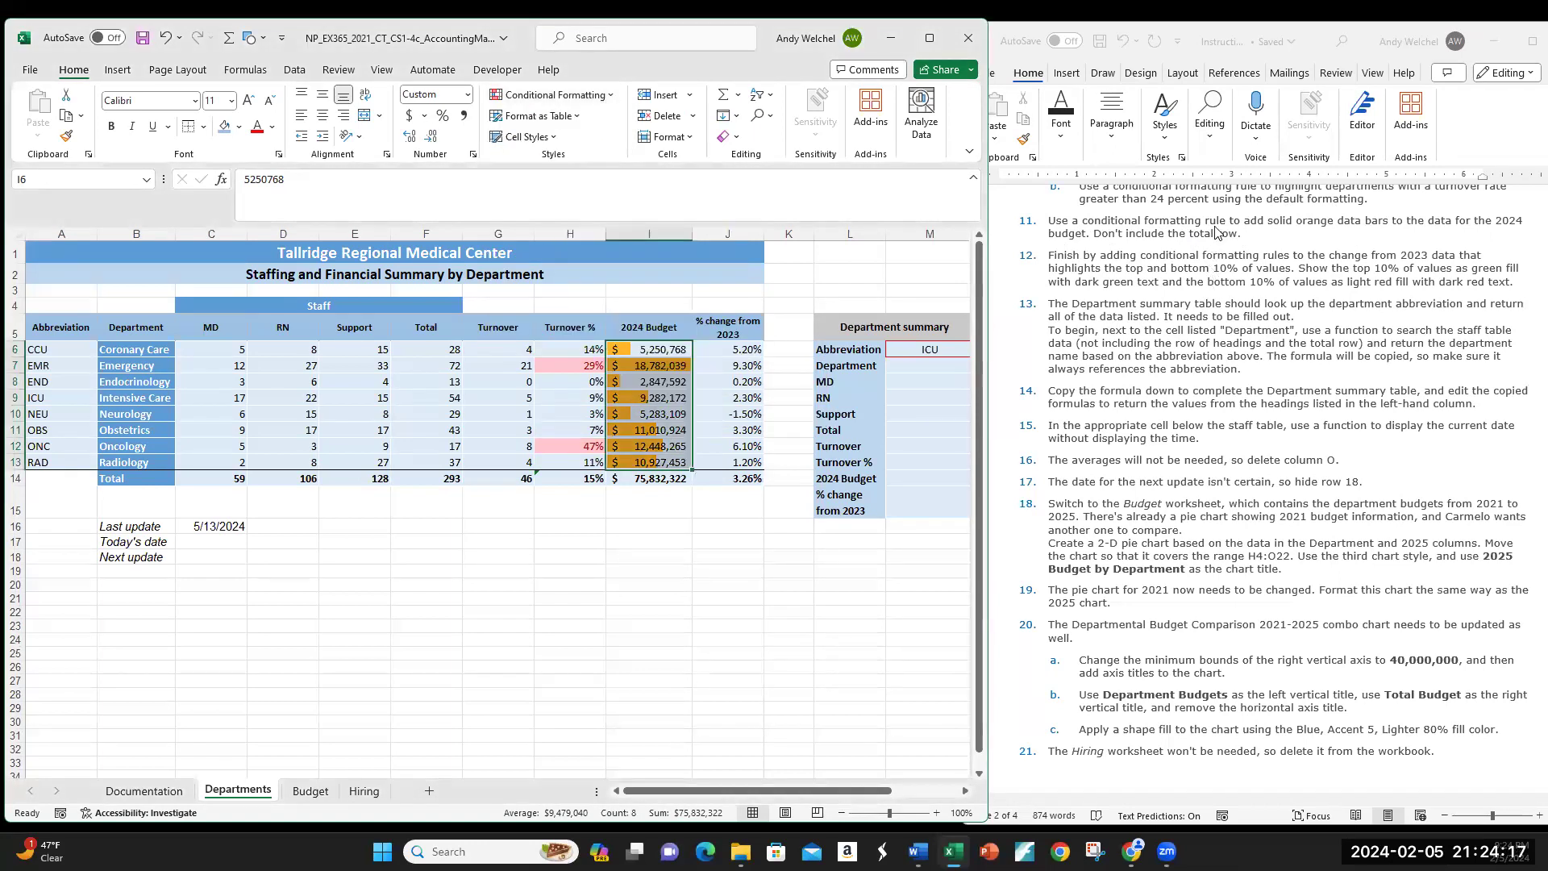
Step: Check the I14 budget total and the barred budget values in I7 and I8
left_click(645, 477)
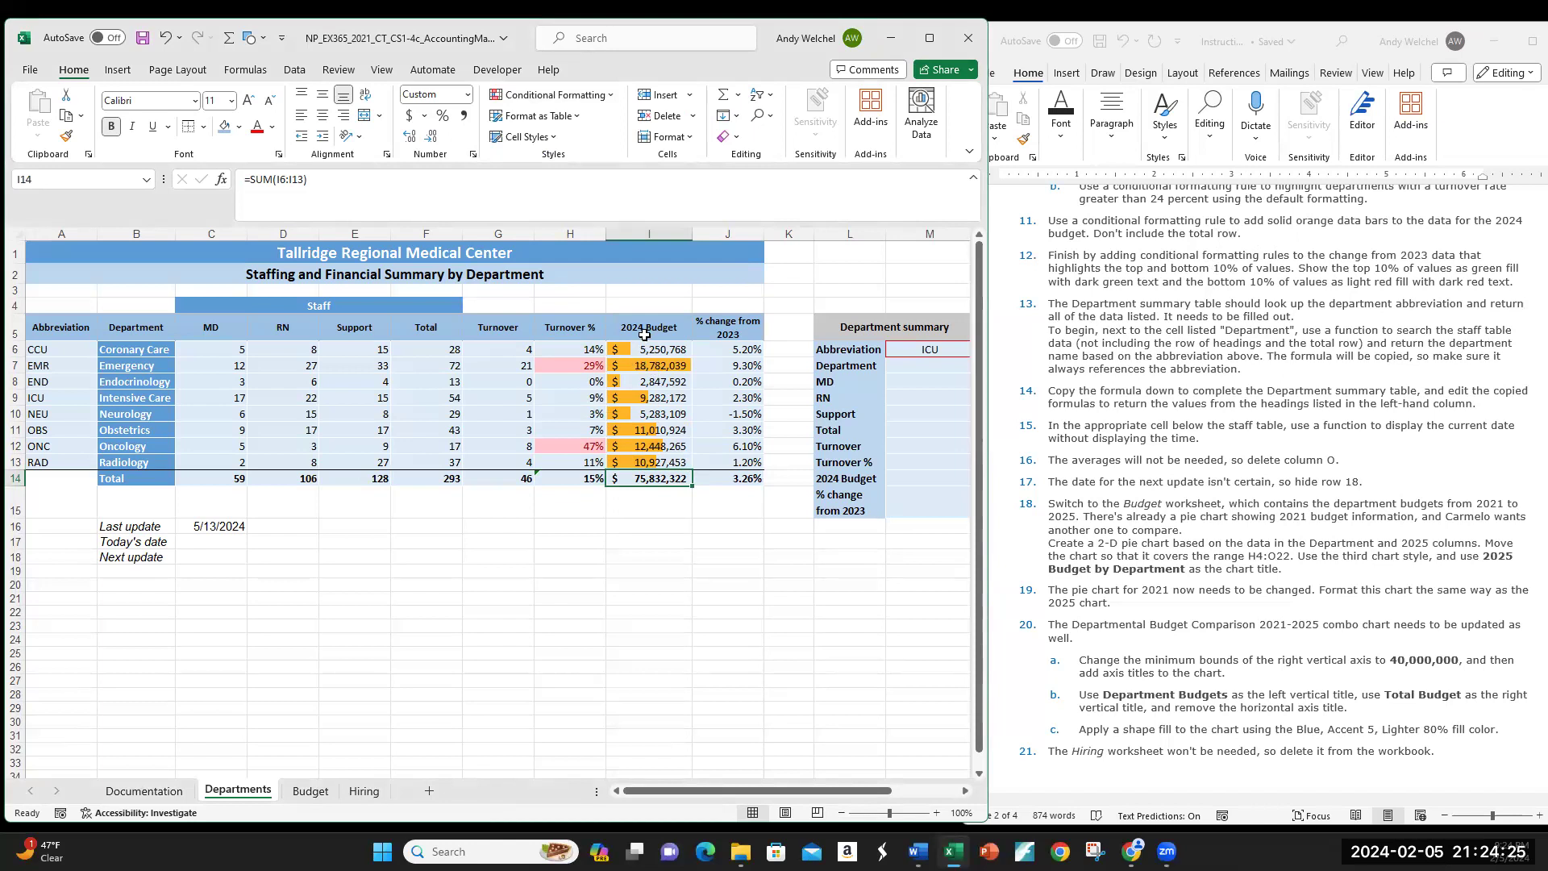
left_click(651, 369)
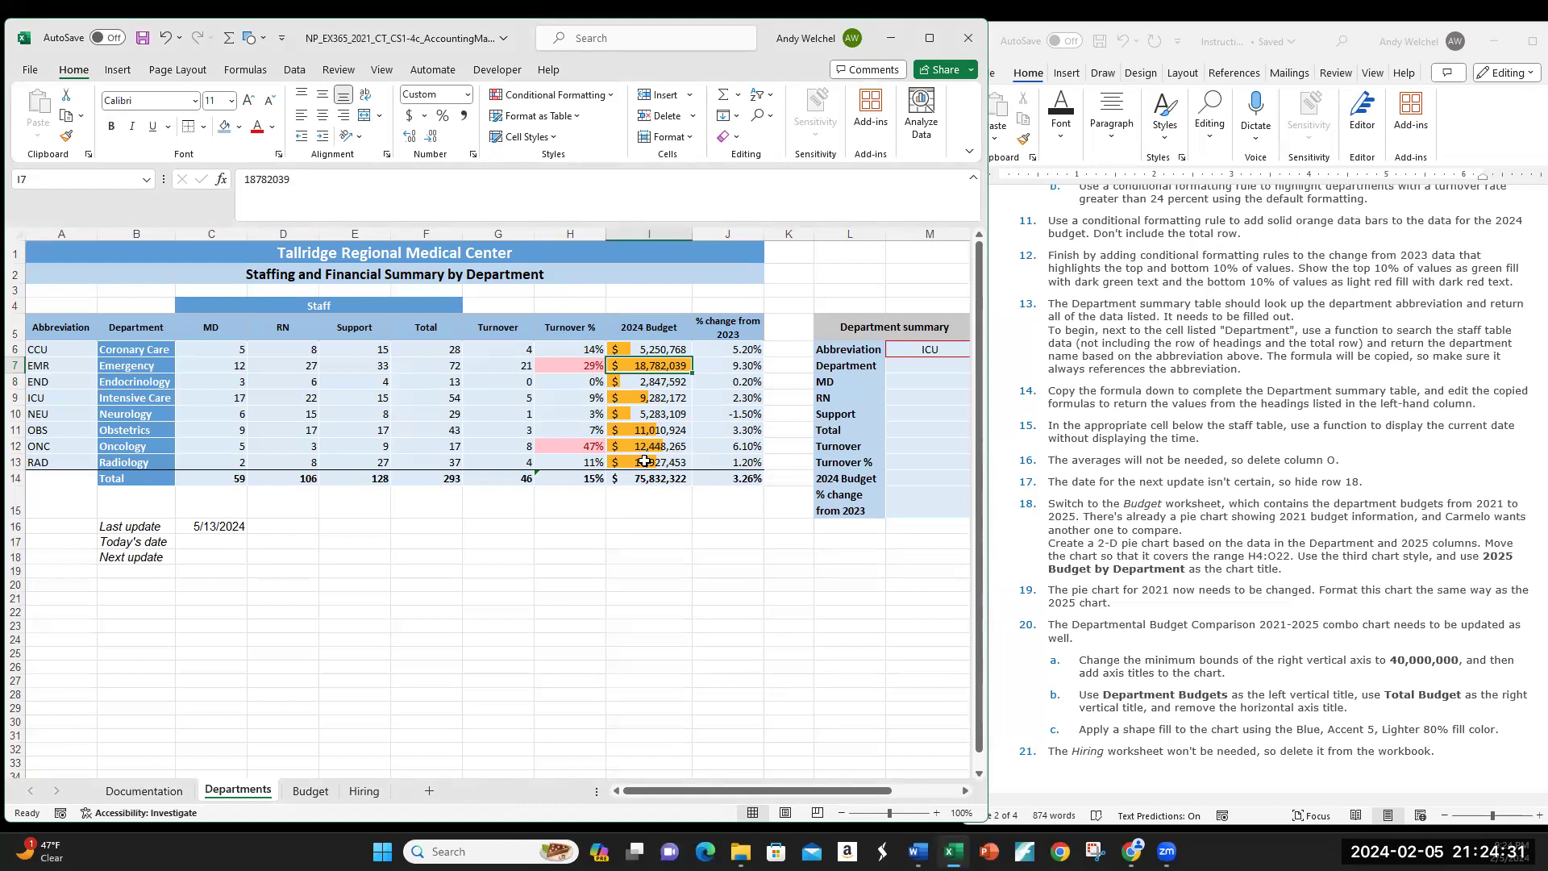
left_click(639, 385)
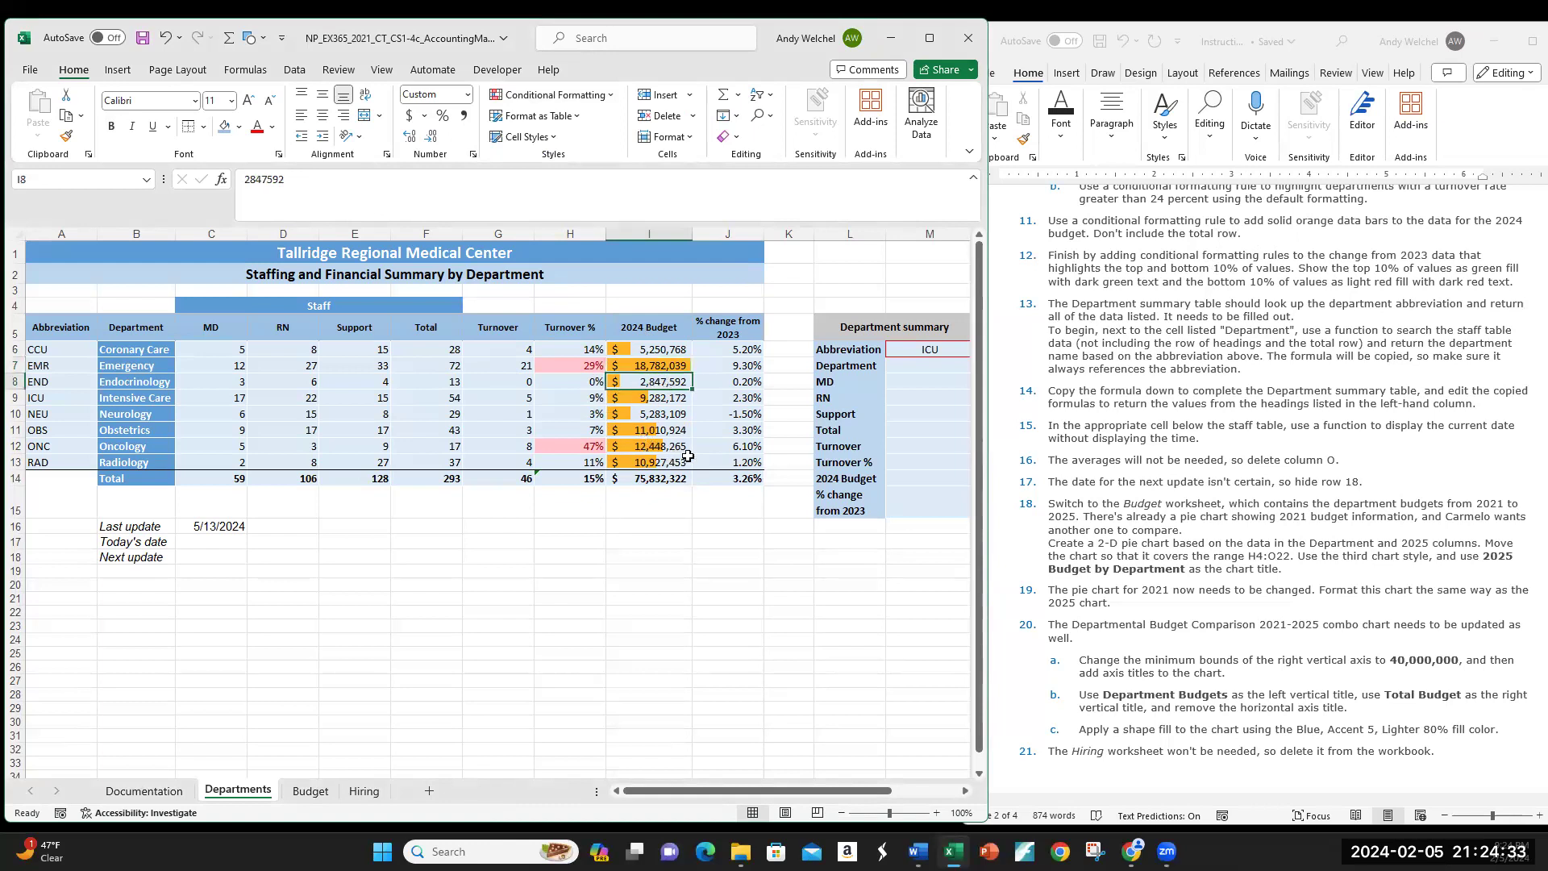
left_click(657, 520)
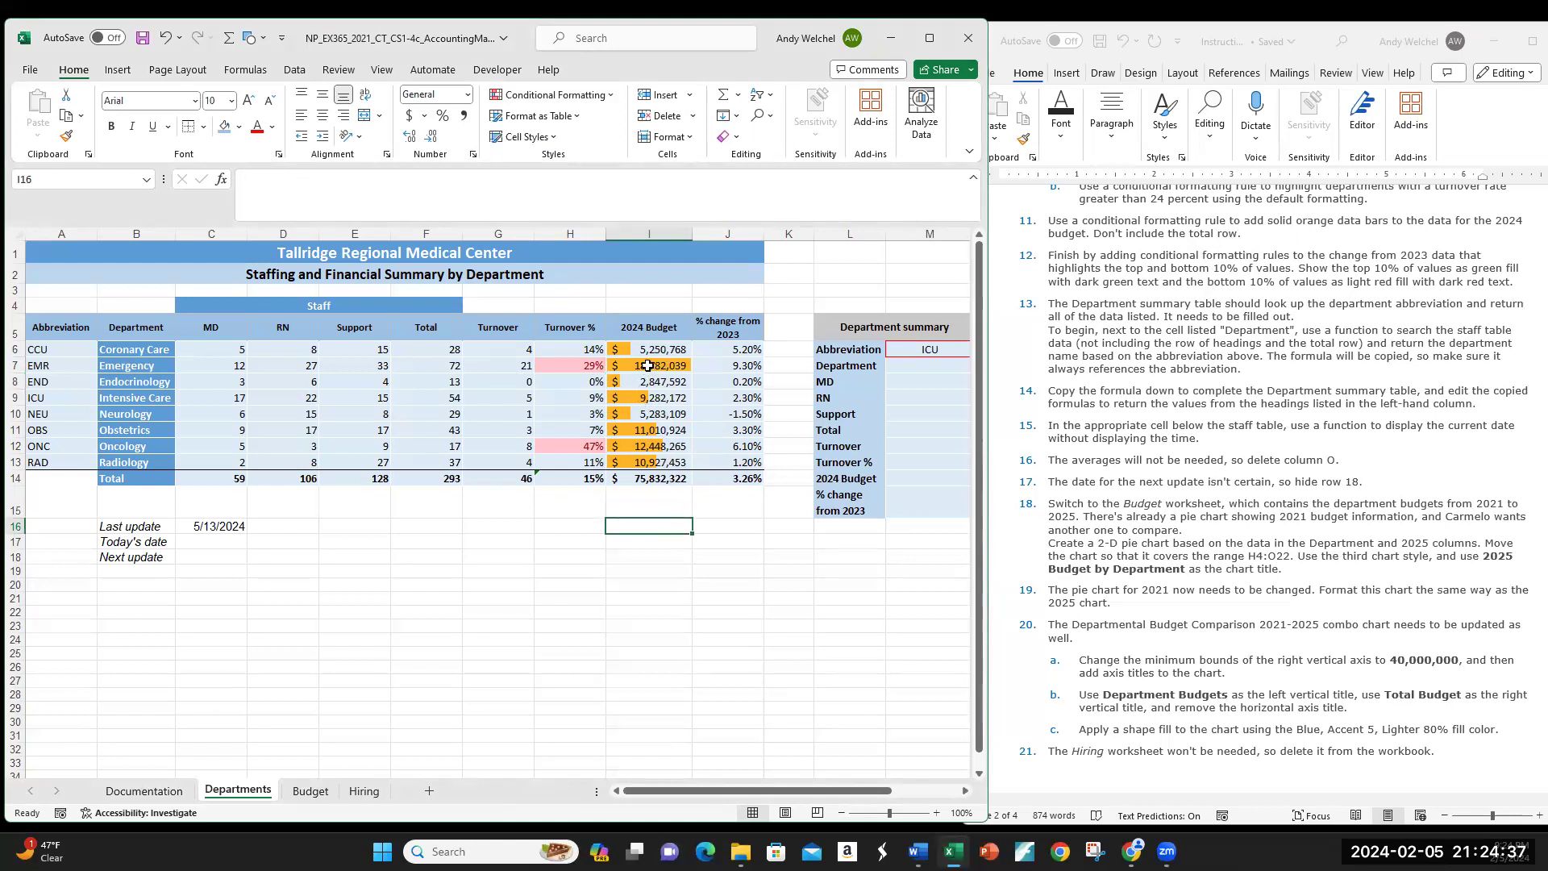
left_click(651, 364)
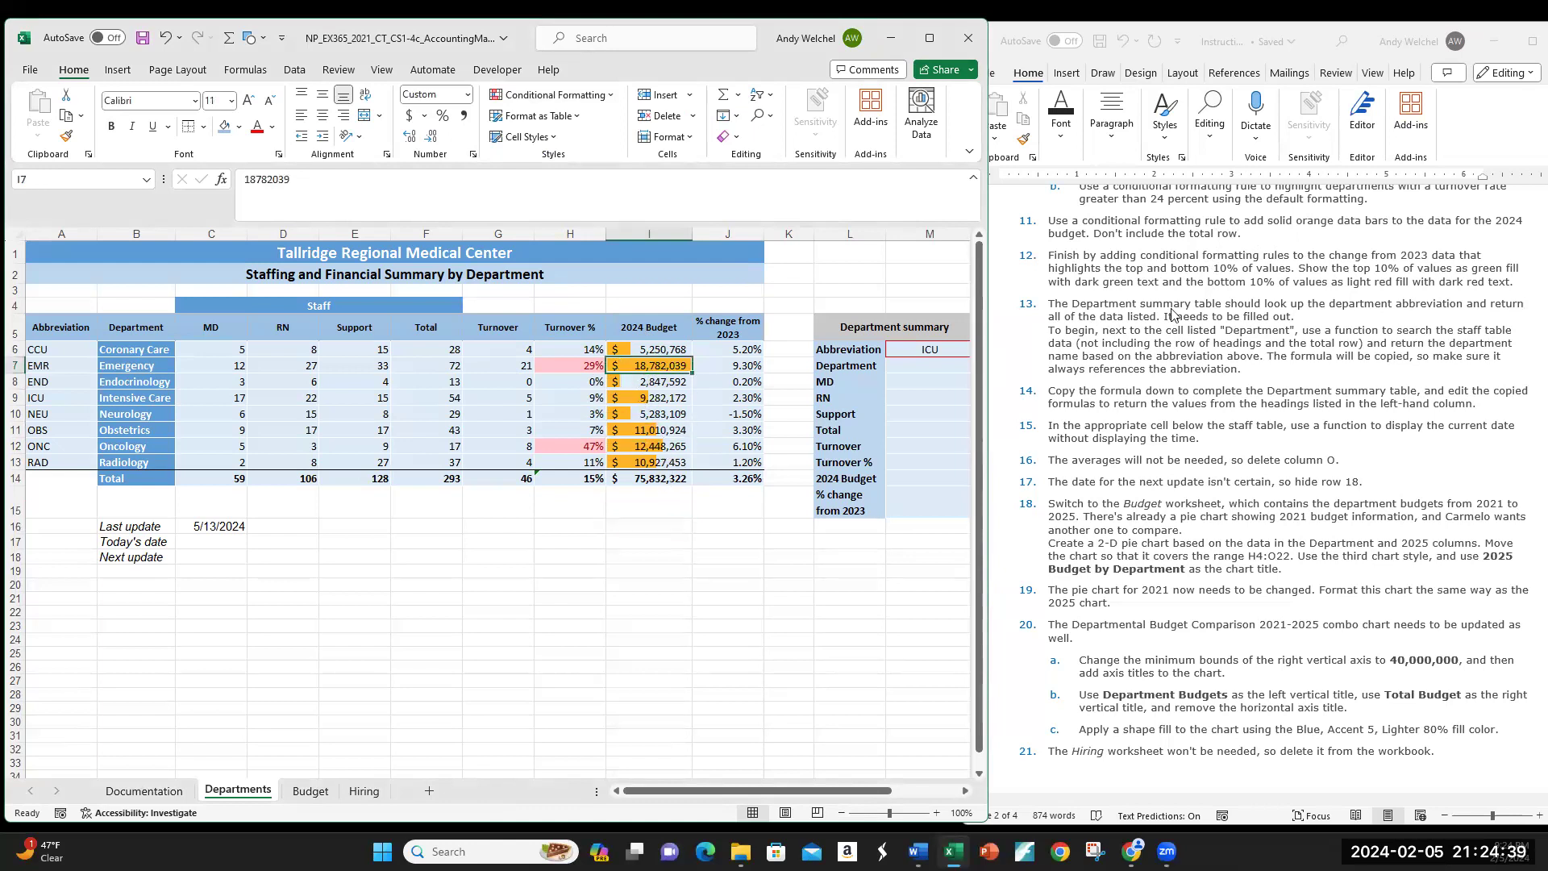
scroll(1315, 353, "down", 1)
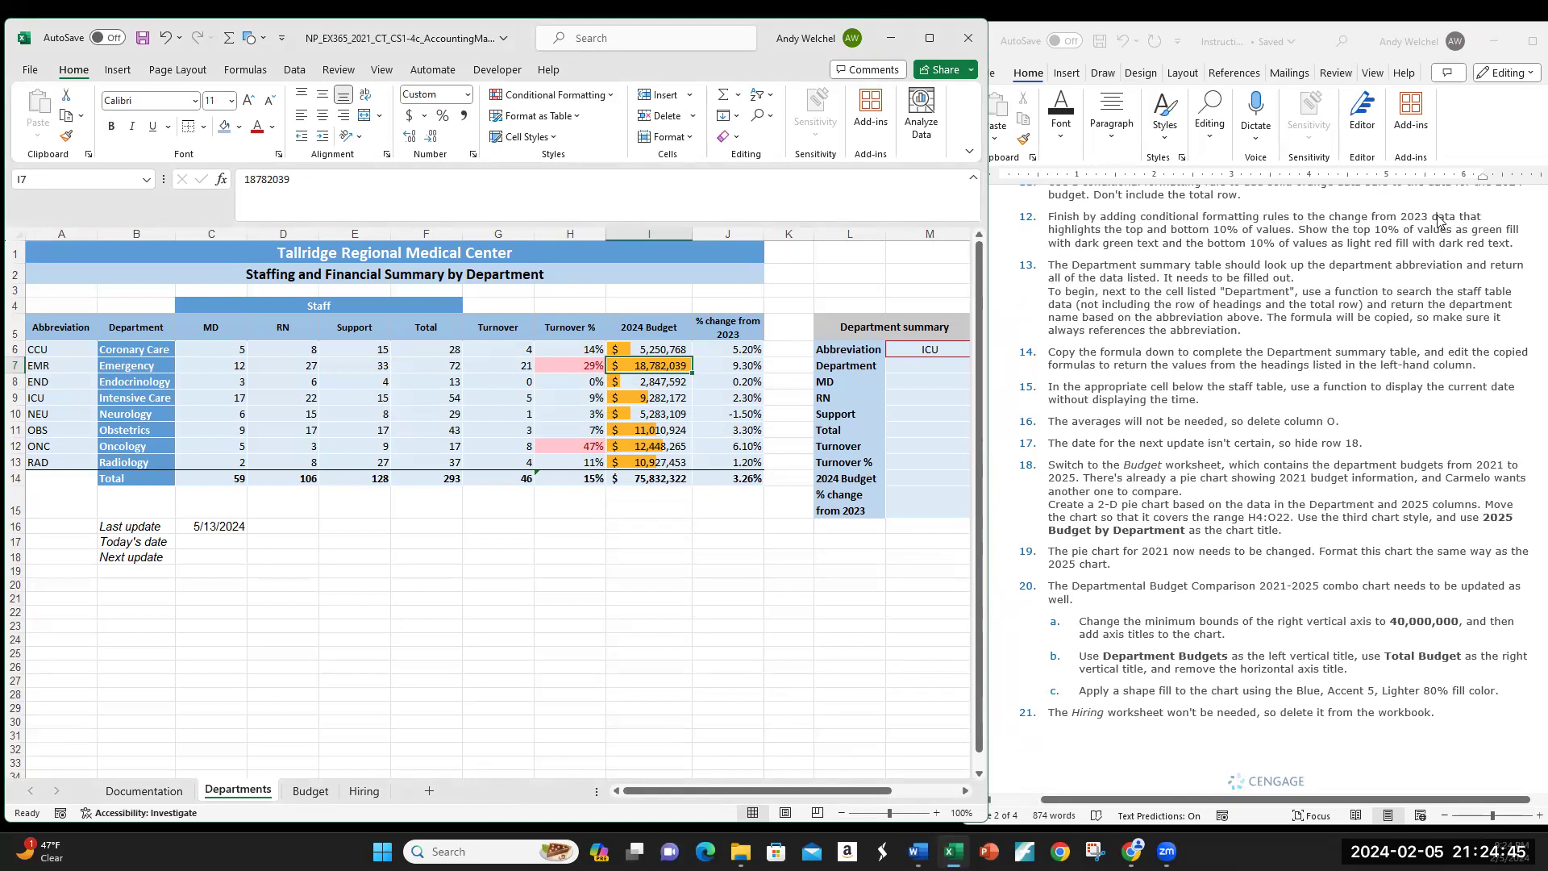
left_click(742, 352)
left_click_drag(743, 351, 743, 463)
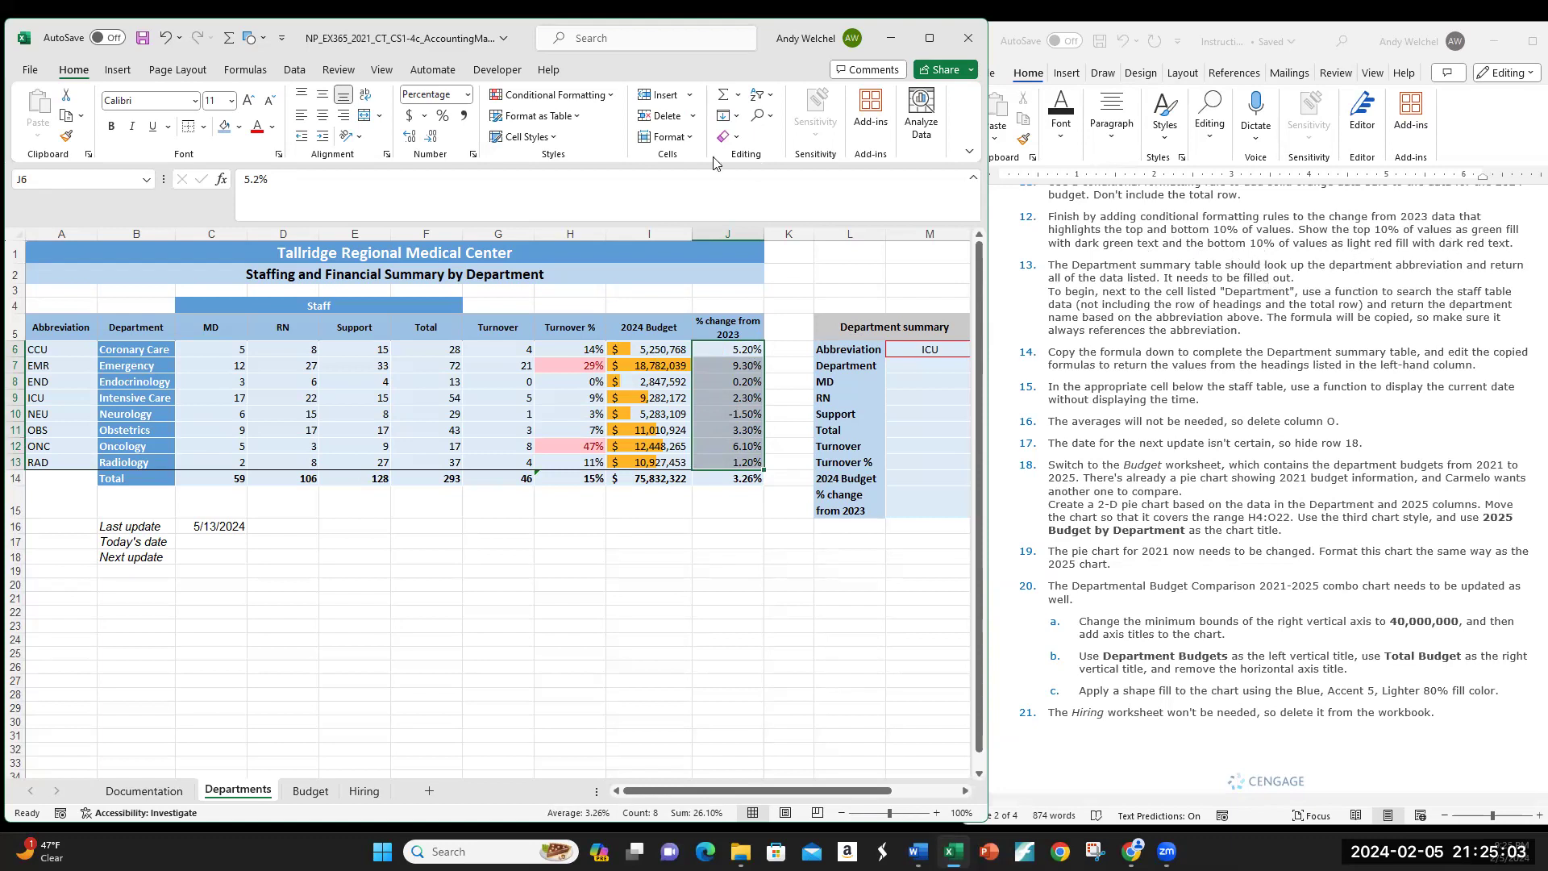
left_click(612, 97)
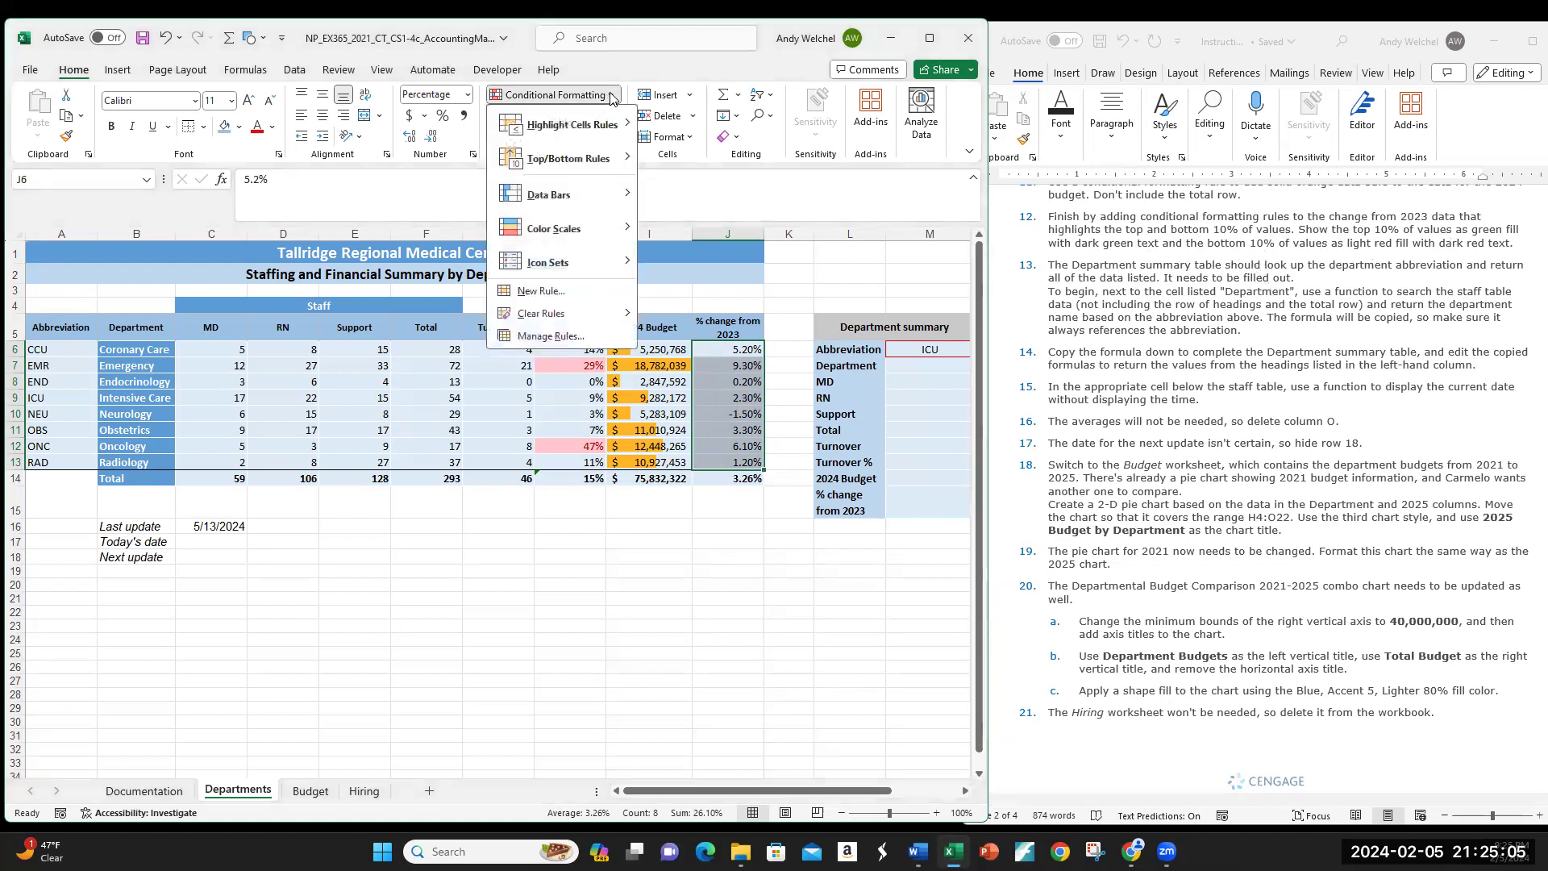
mouse_move(606, 159)
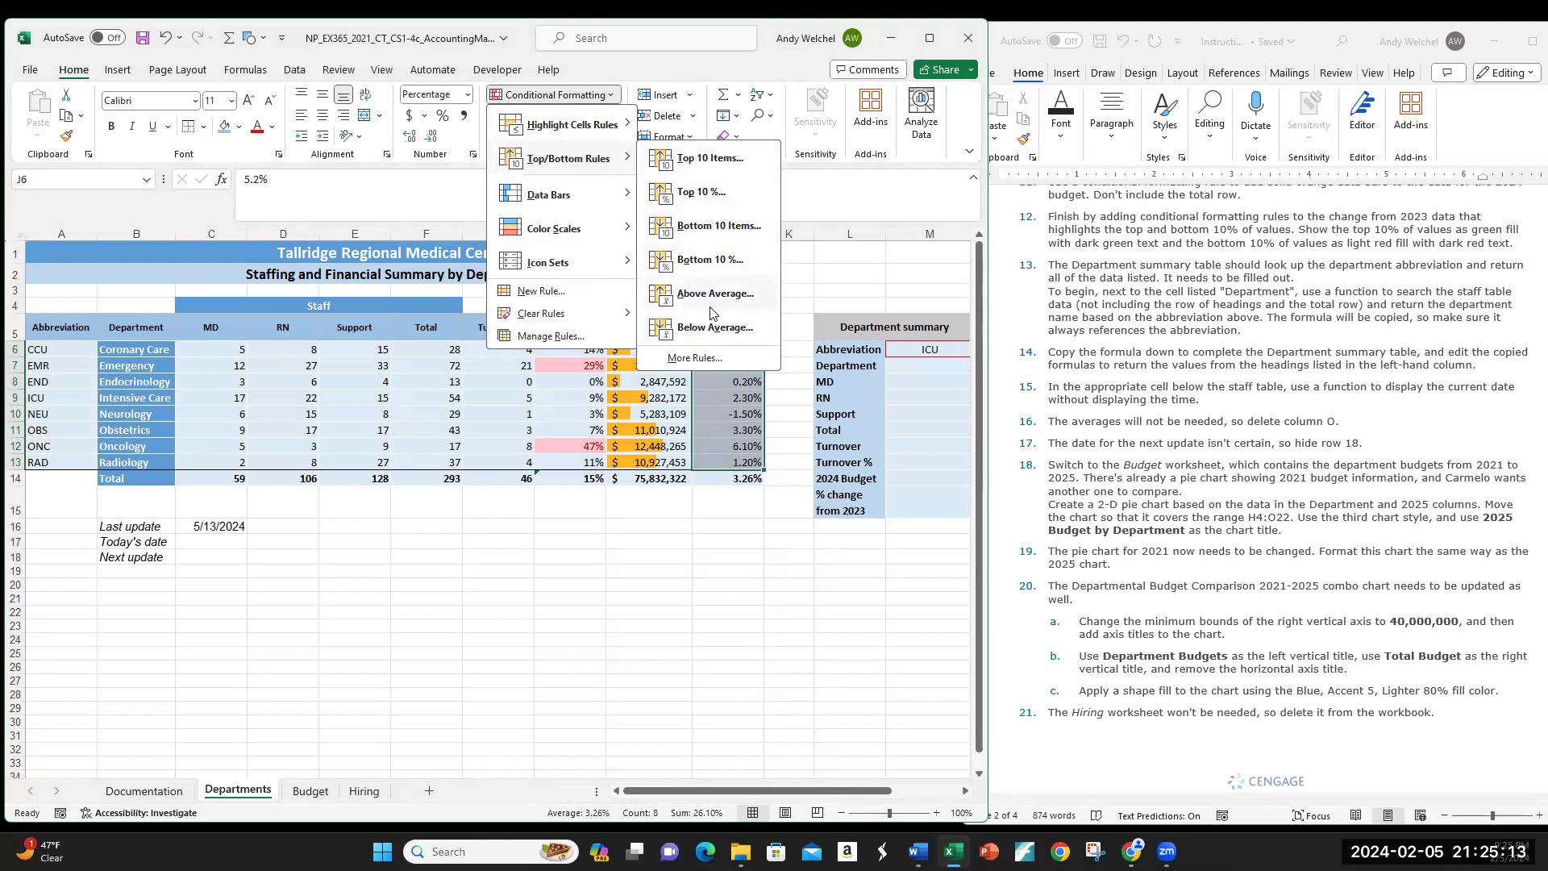
left_click(691, 362)
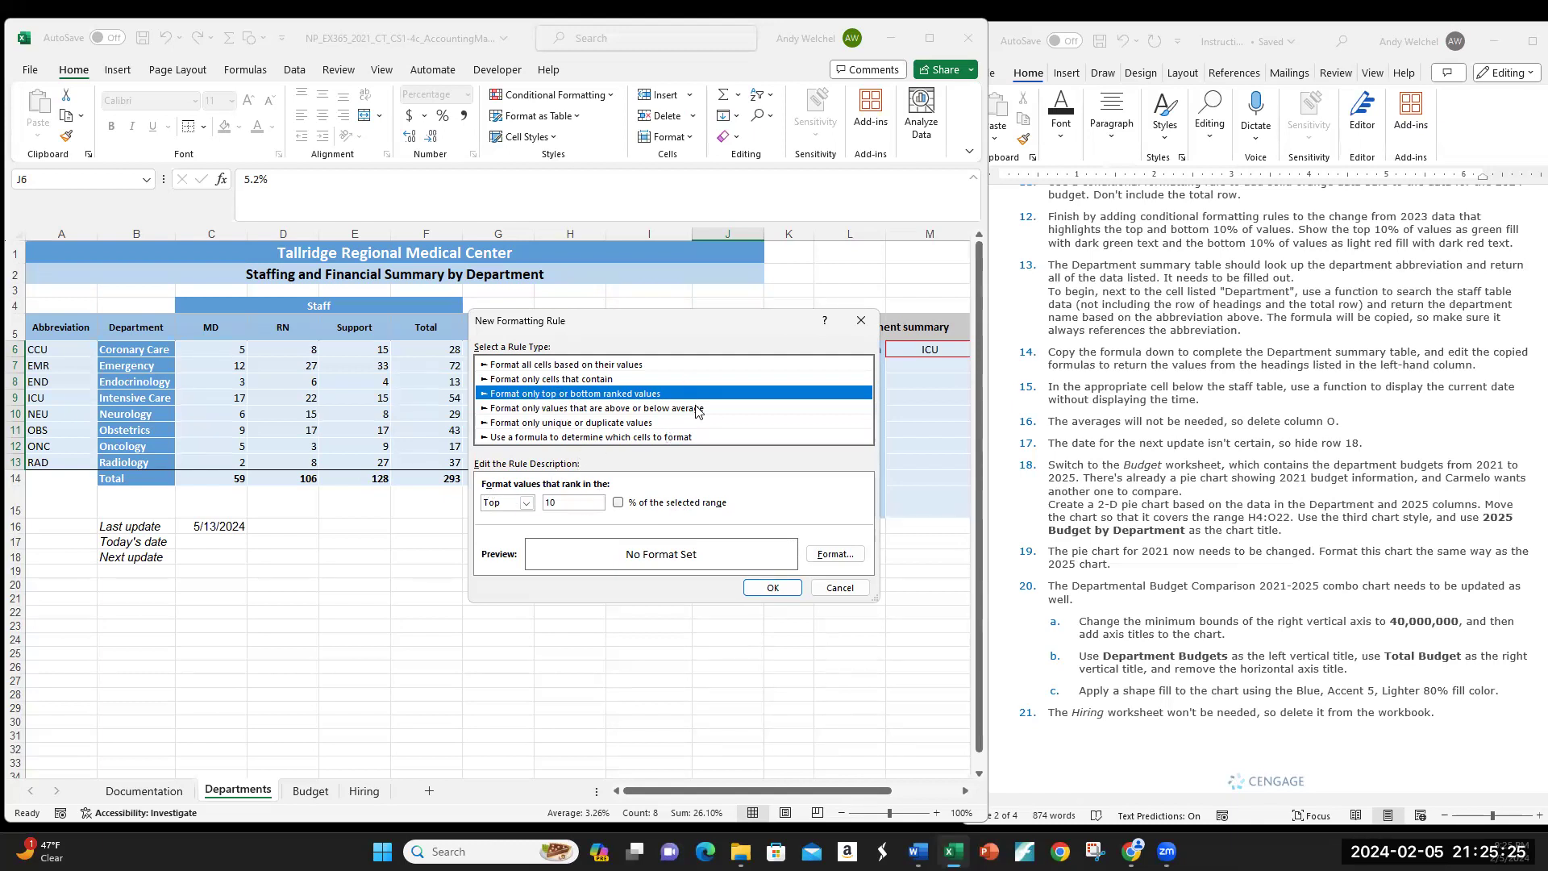
left_click(839, 587)
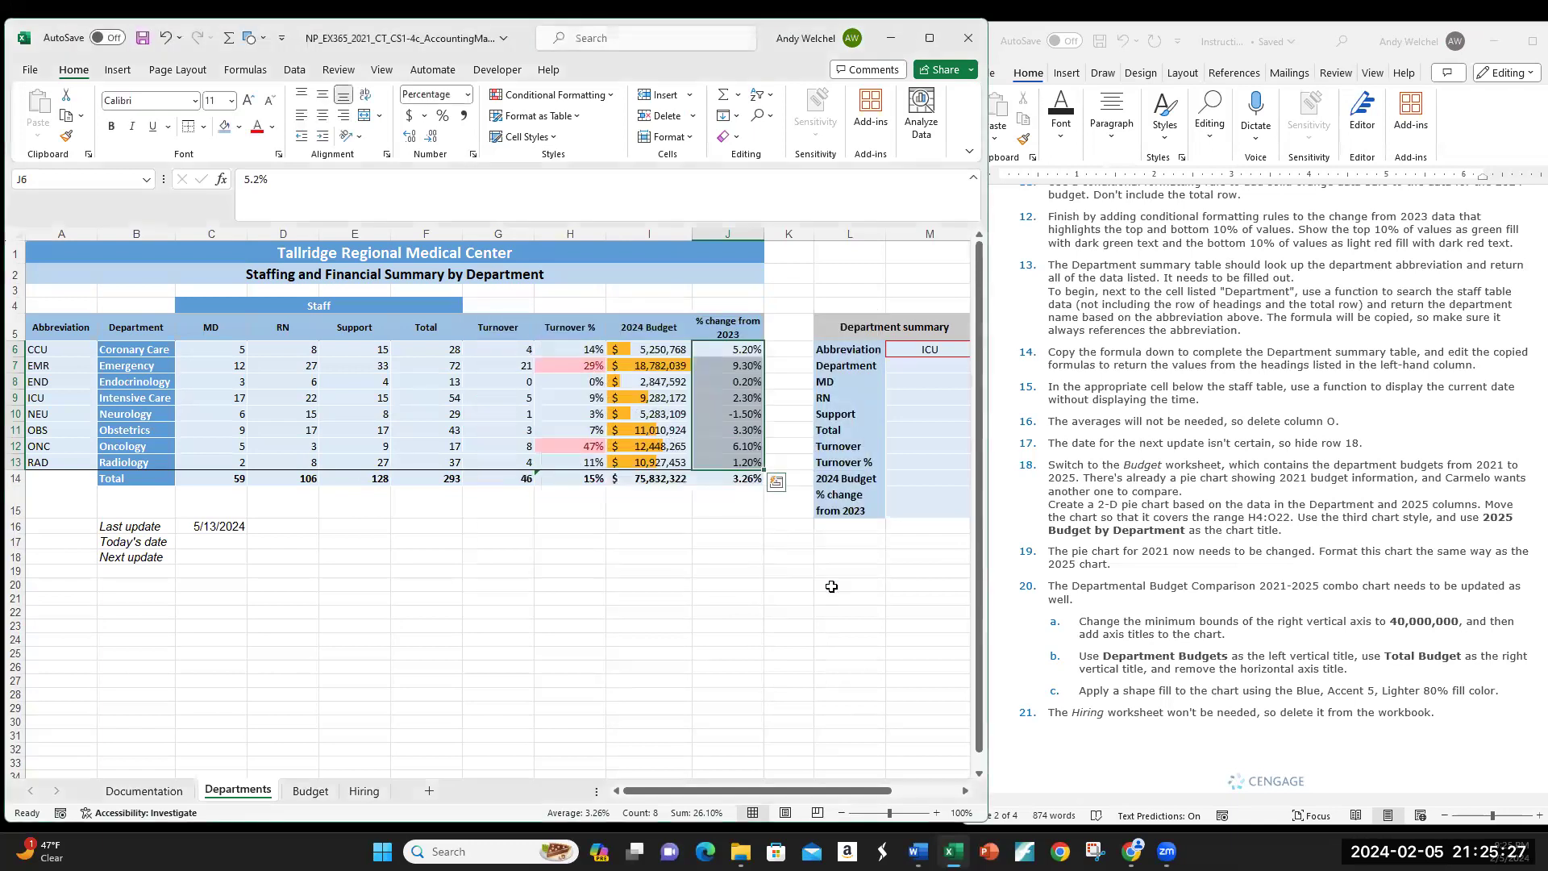
Step: Apply a Top 10% rule with Green Fill with Dark Green Text, highlighting EMR's 9.30%
left_click(611, 98)
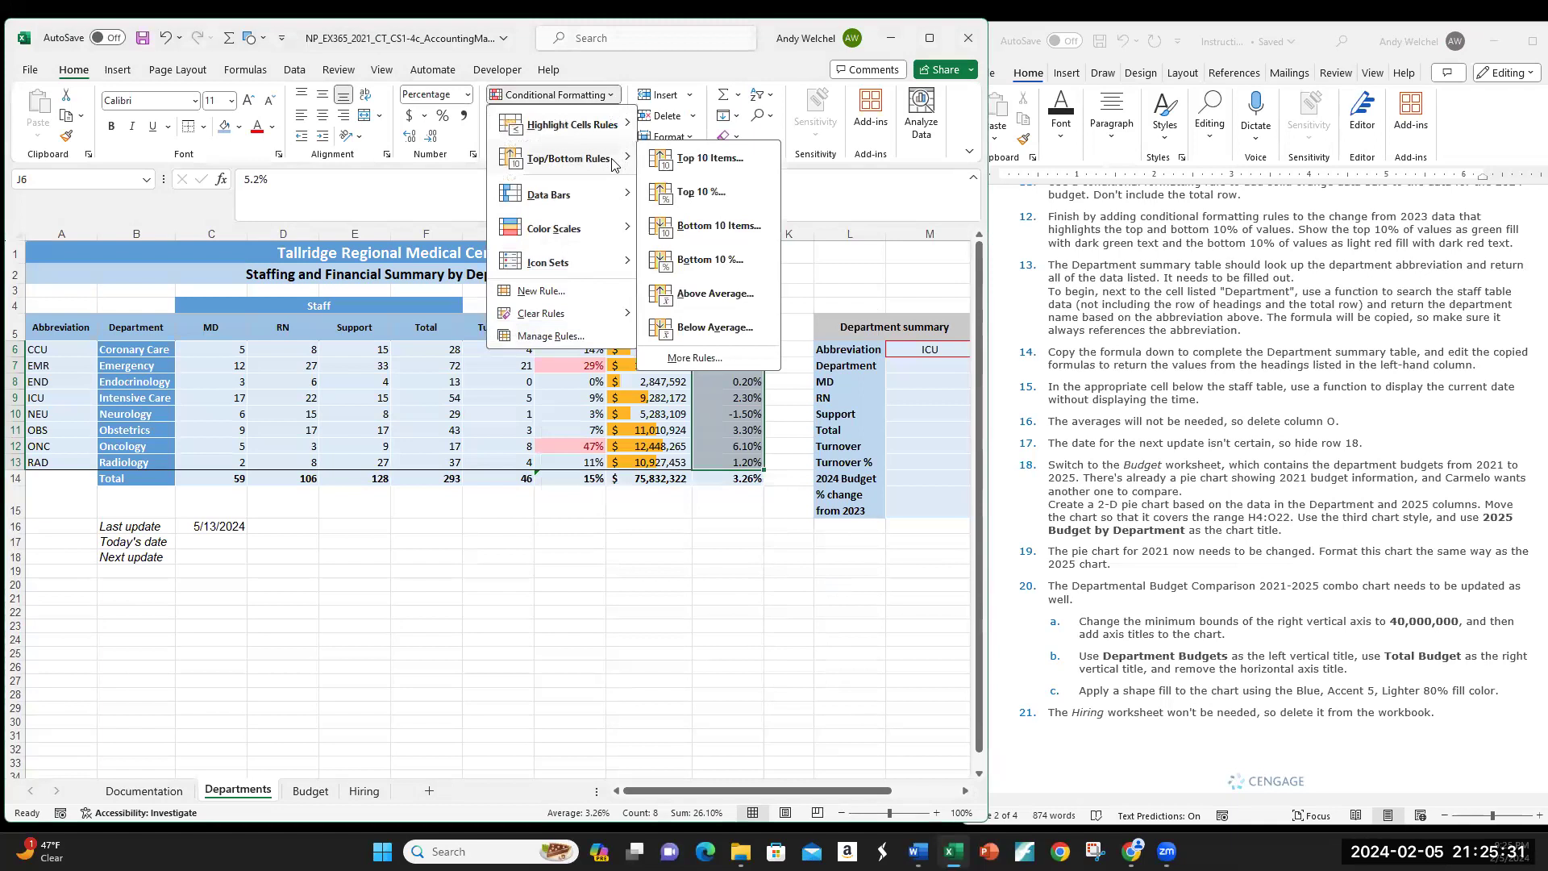
left_click(704, 194)
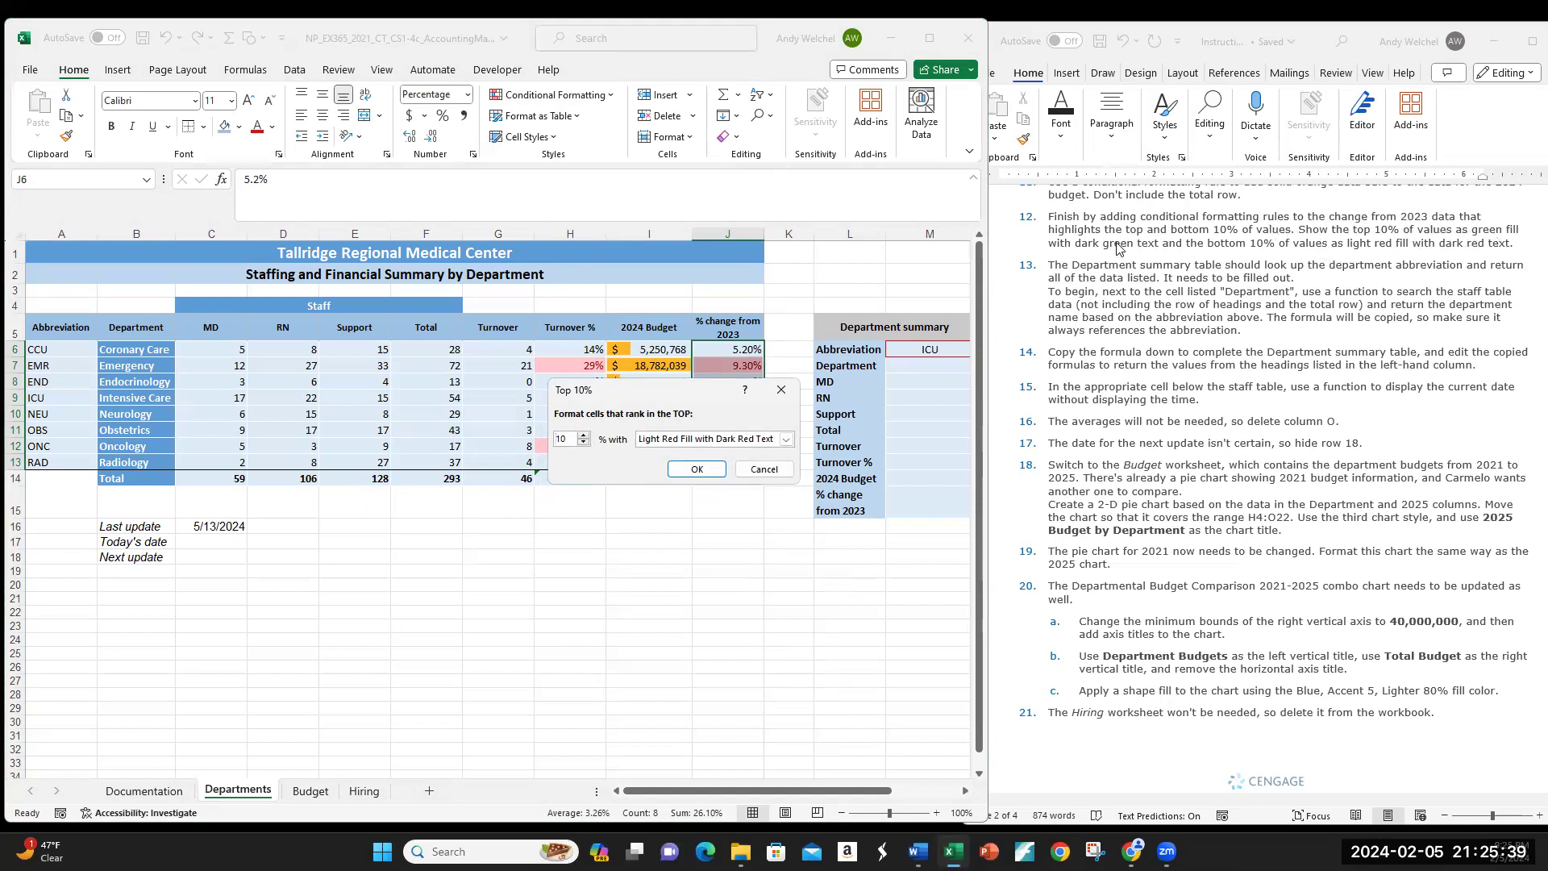
left_click(663, 440)
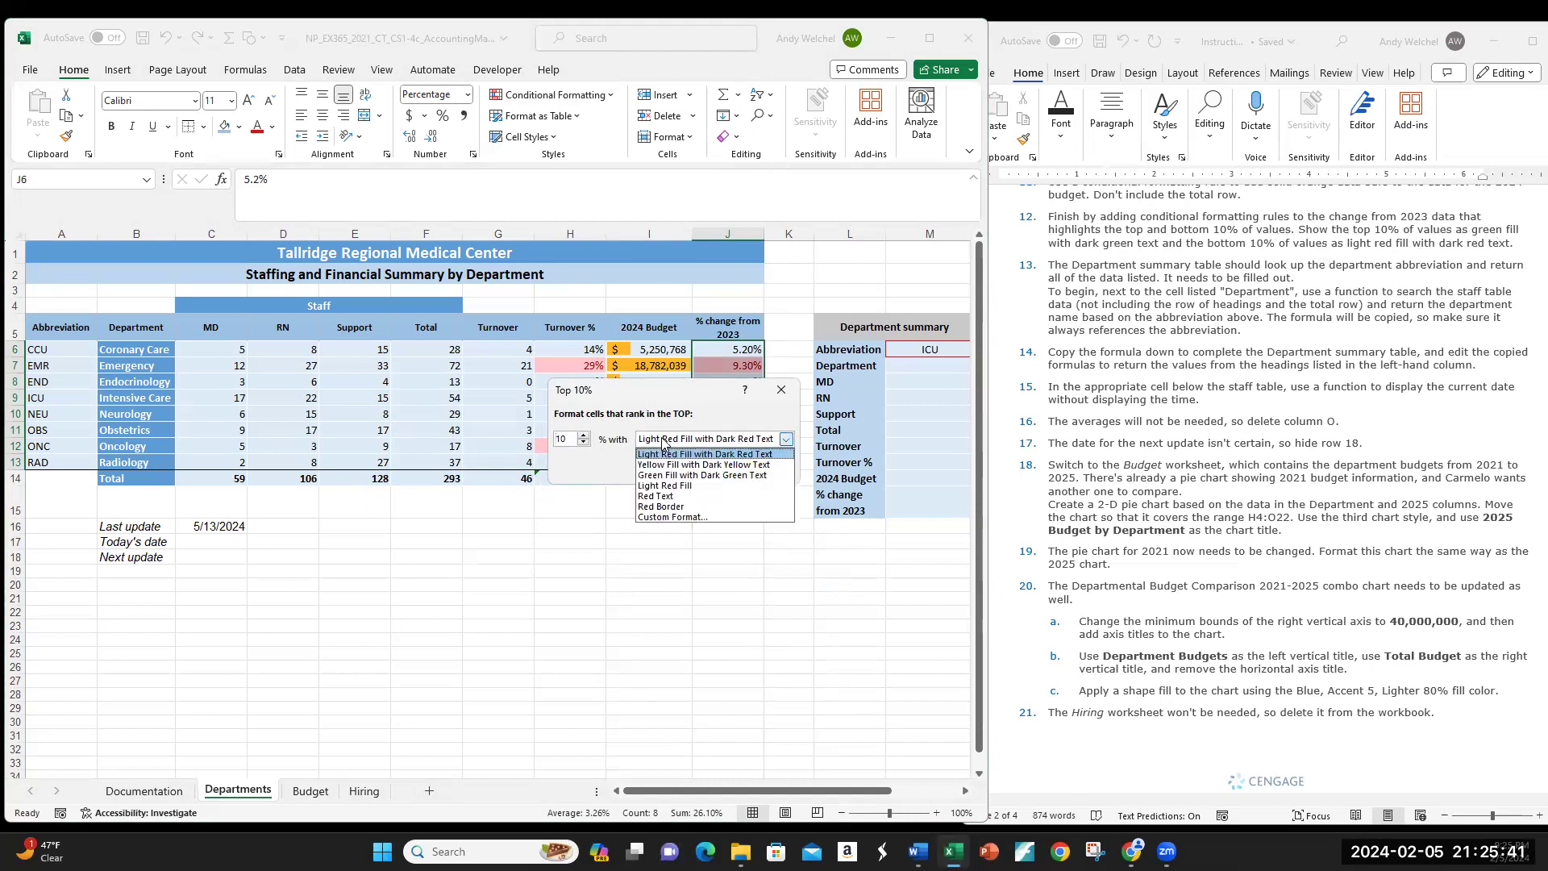
left_click(740, 476)
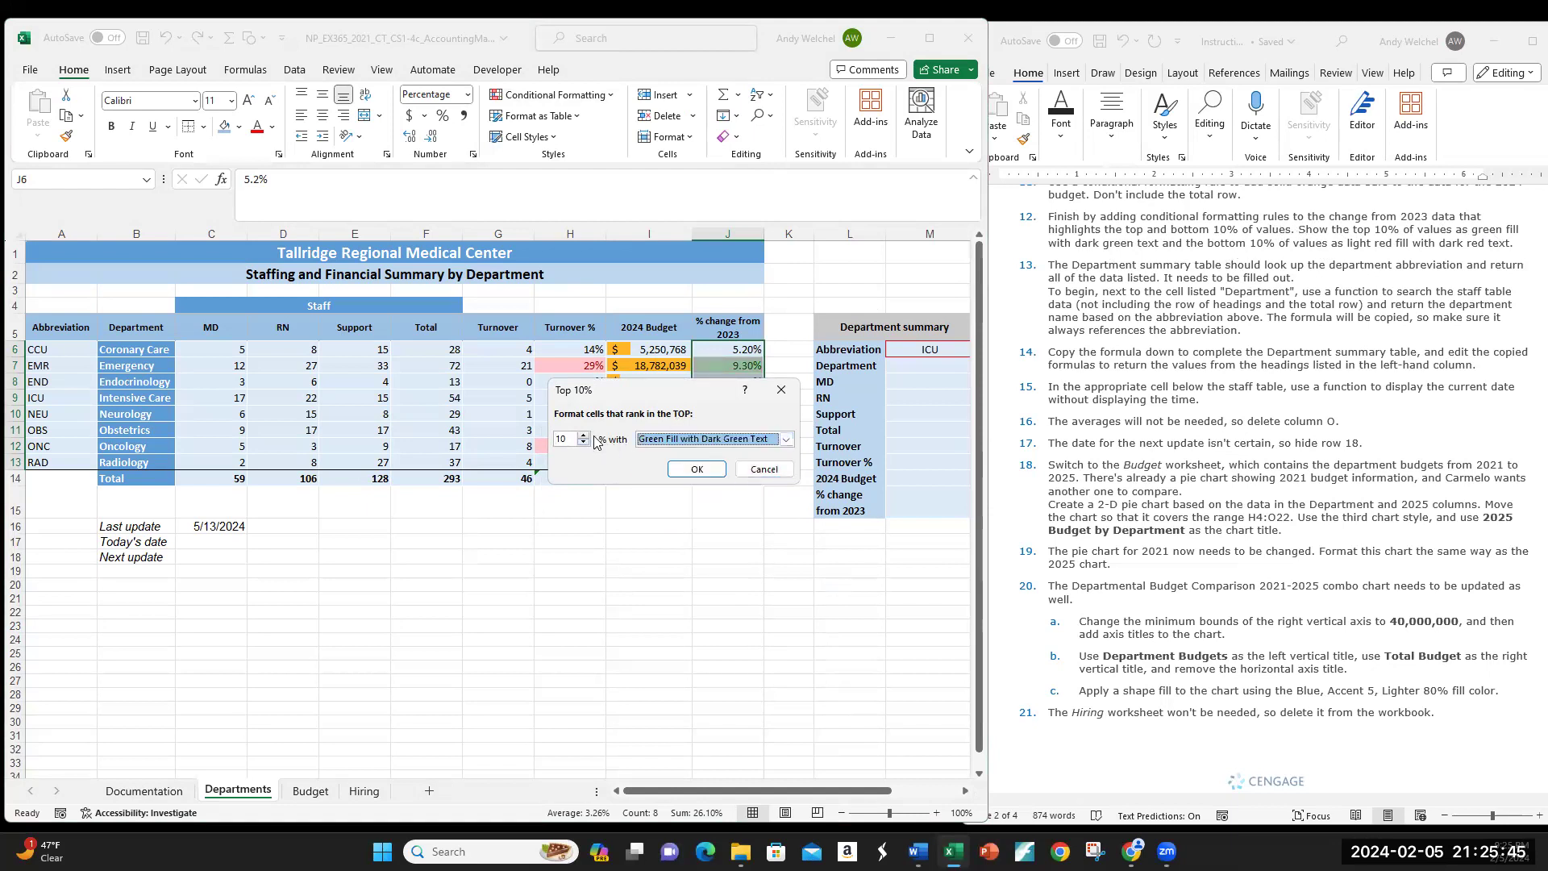
left_click(684, 469)
left_click(732, 367)
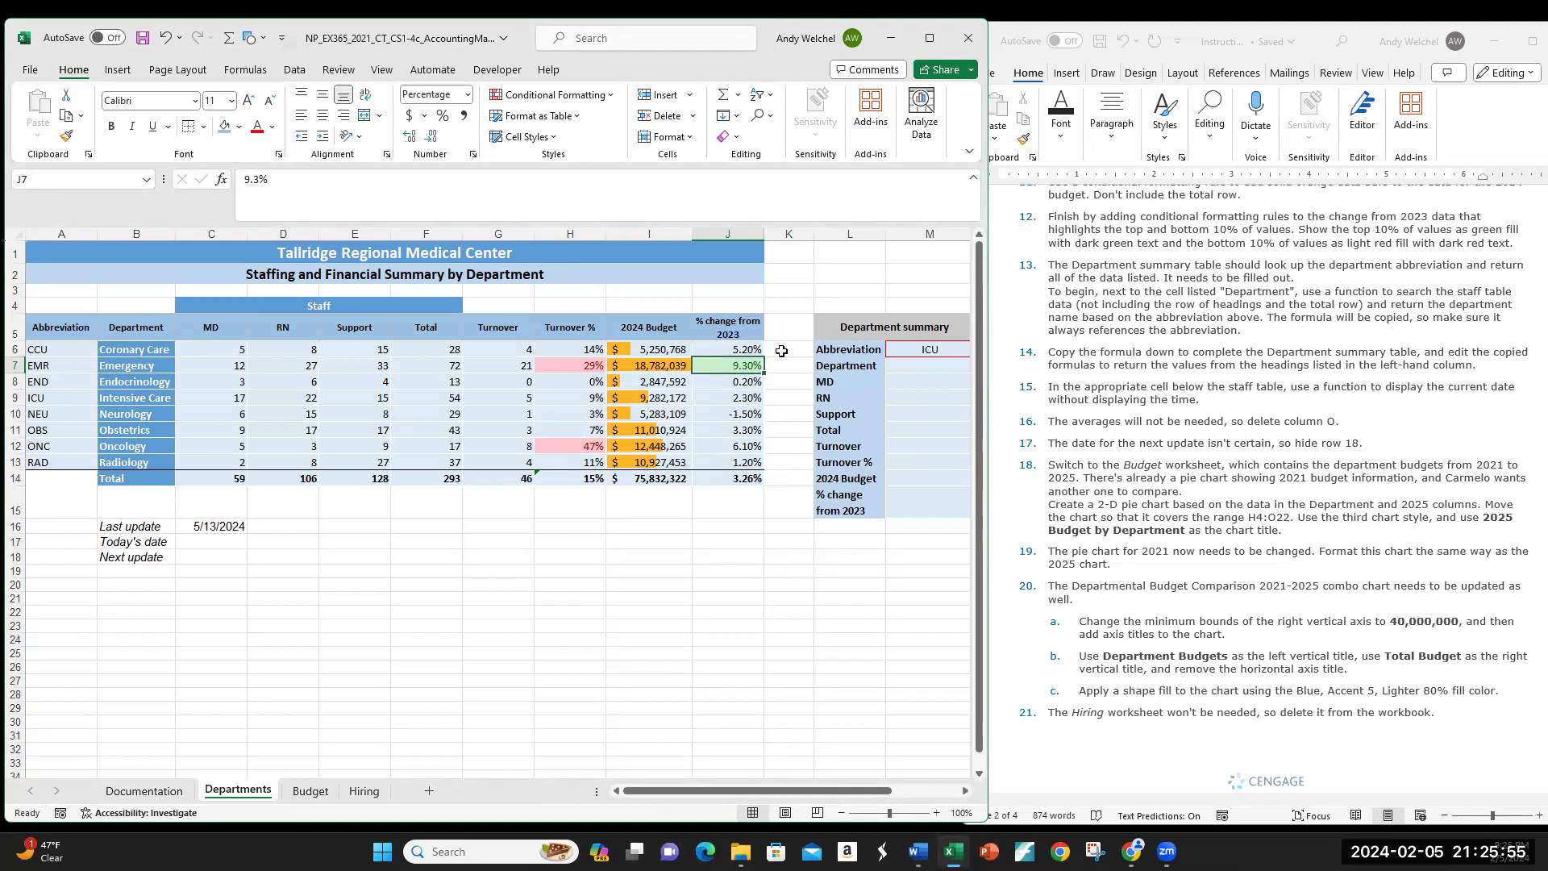
Step: Apply a Bottom 10% rule to J6:J13 with Light Red Fill and Dark Red Text
left_click_drag(743, 349, 740, 464)
left_click(610, 96)
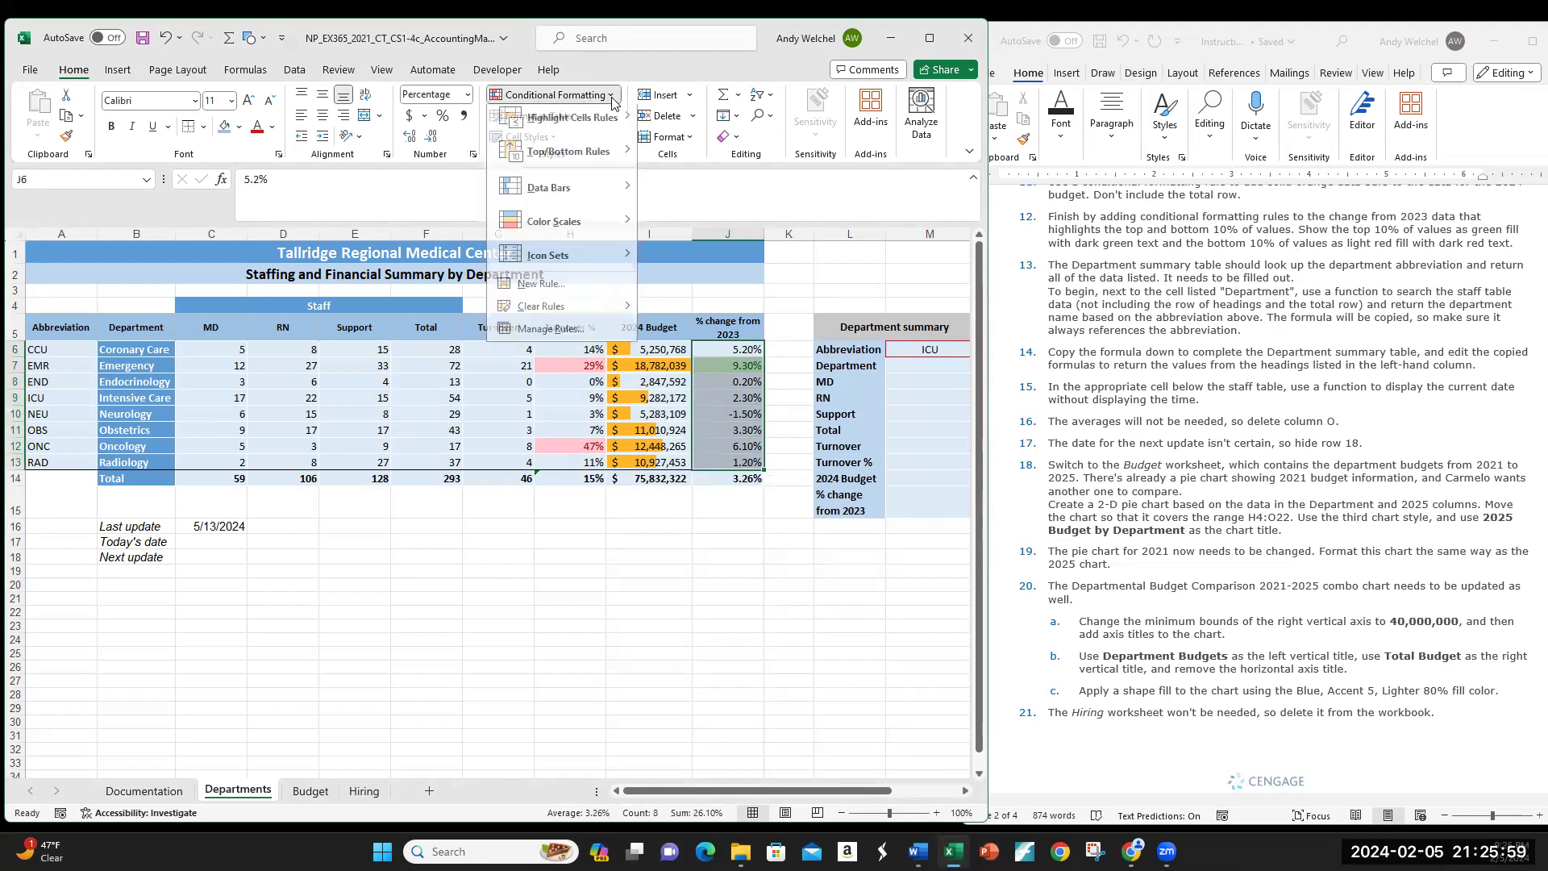
mouse_move(603, 160)
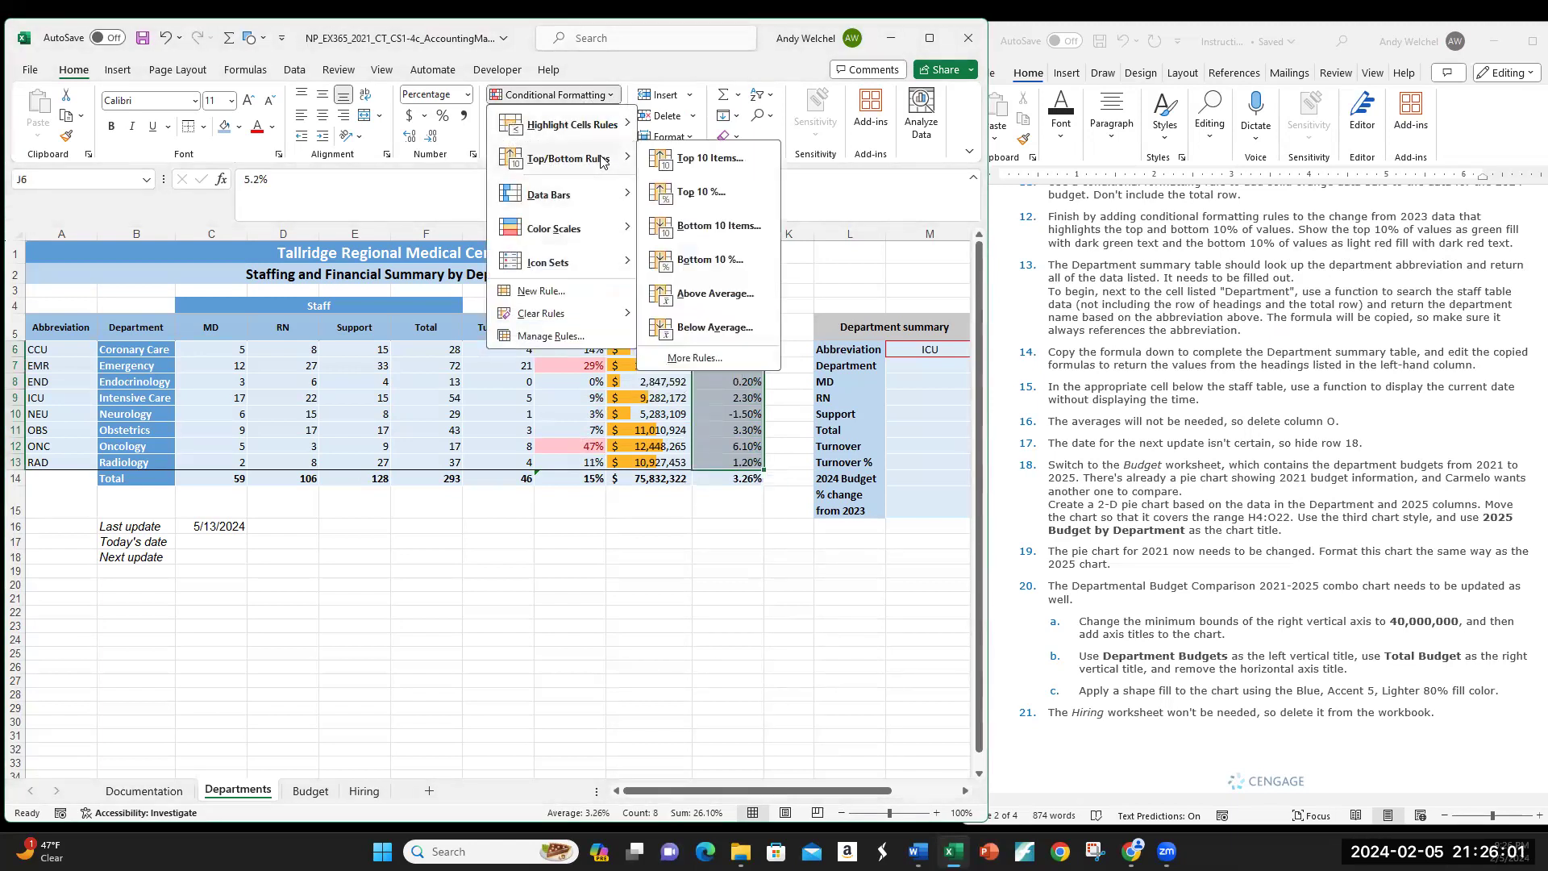
left_click(698, 261)
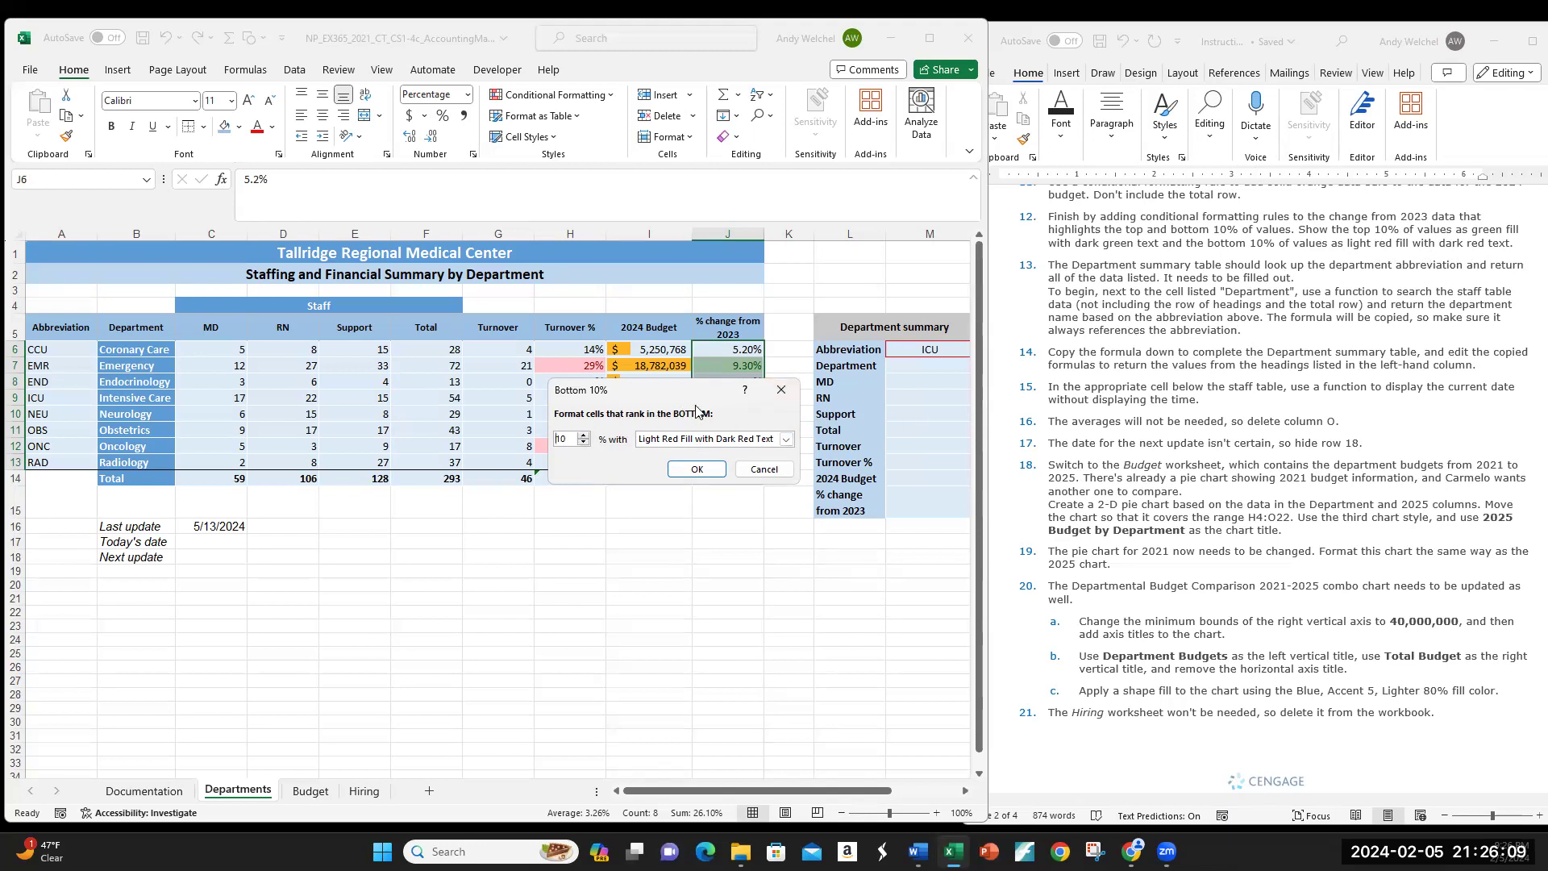
left_click(696, 470)
Step: Check NEU's red -1.50% in J10 and EMR's green 9.30% in J7
left_click(682, 526)
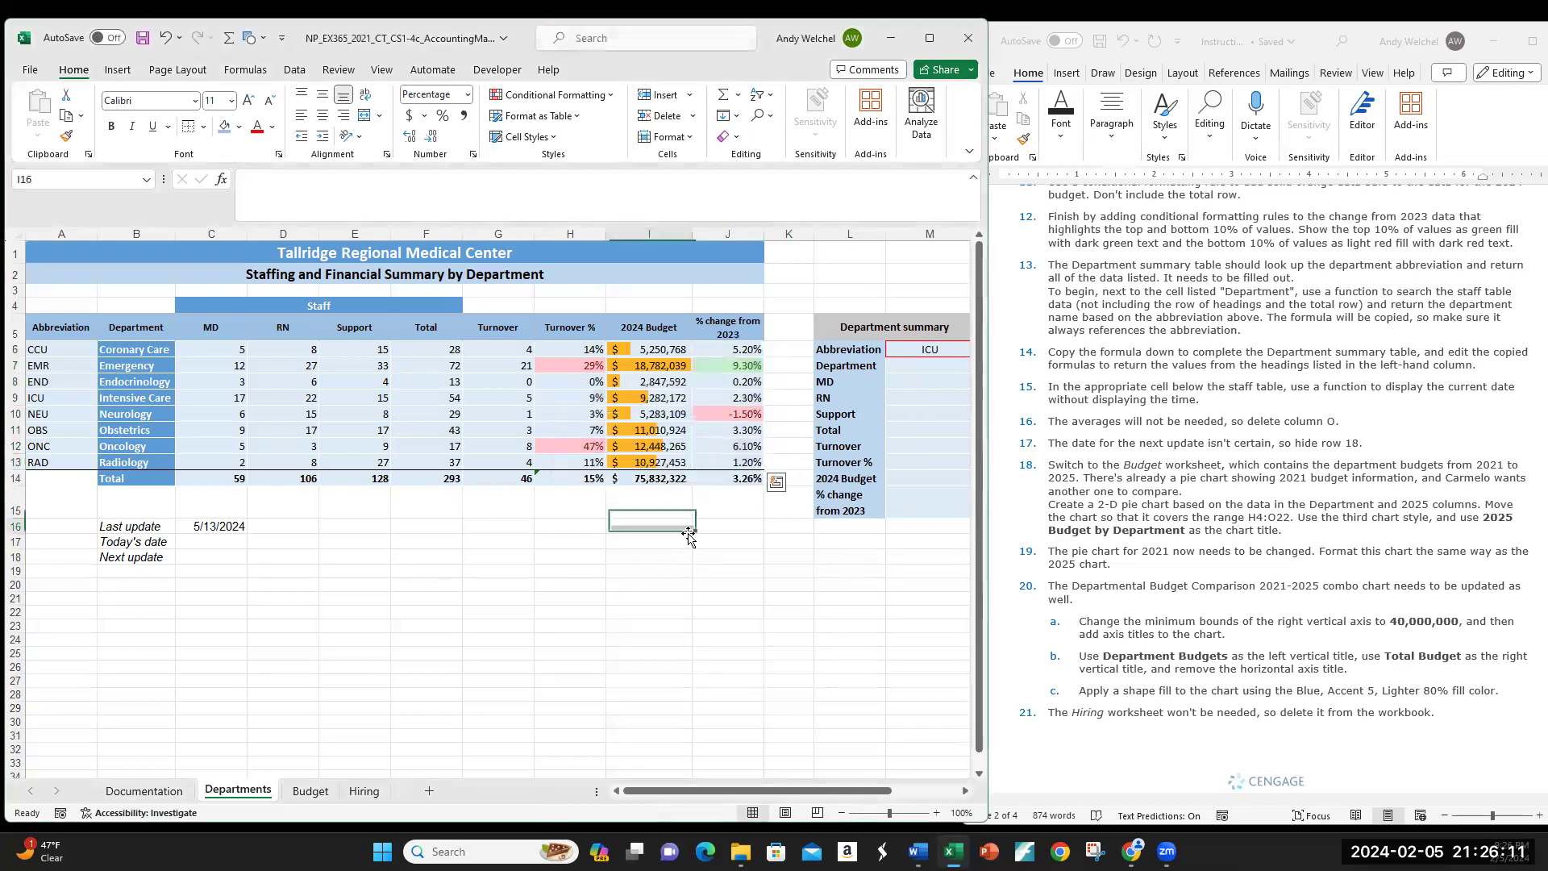
left_click(738, 412)
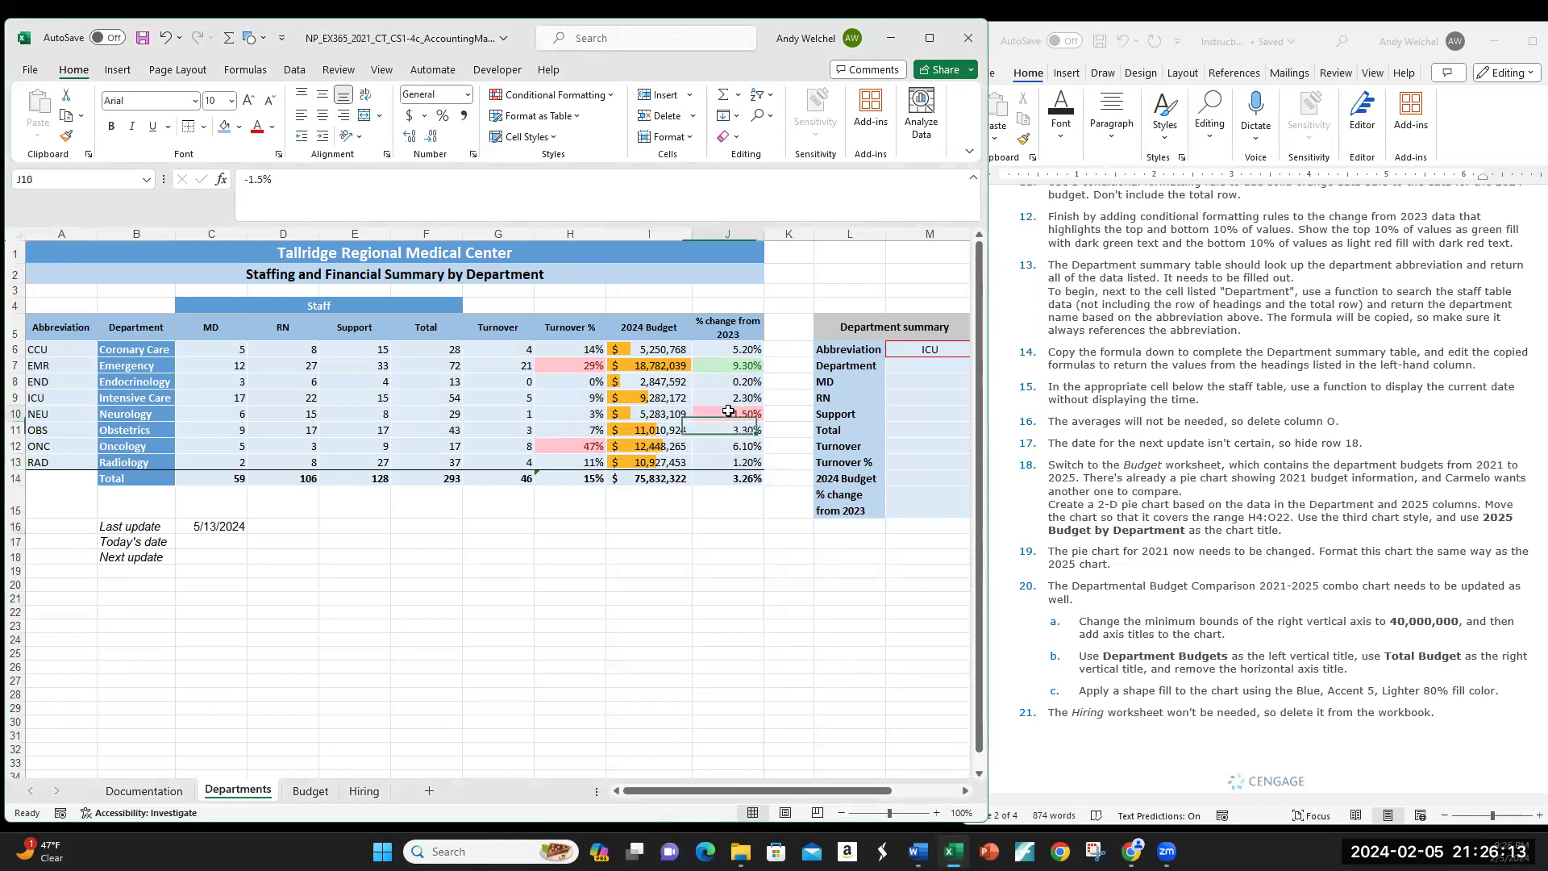
left_click(739, 365)
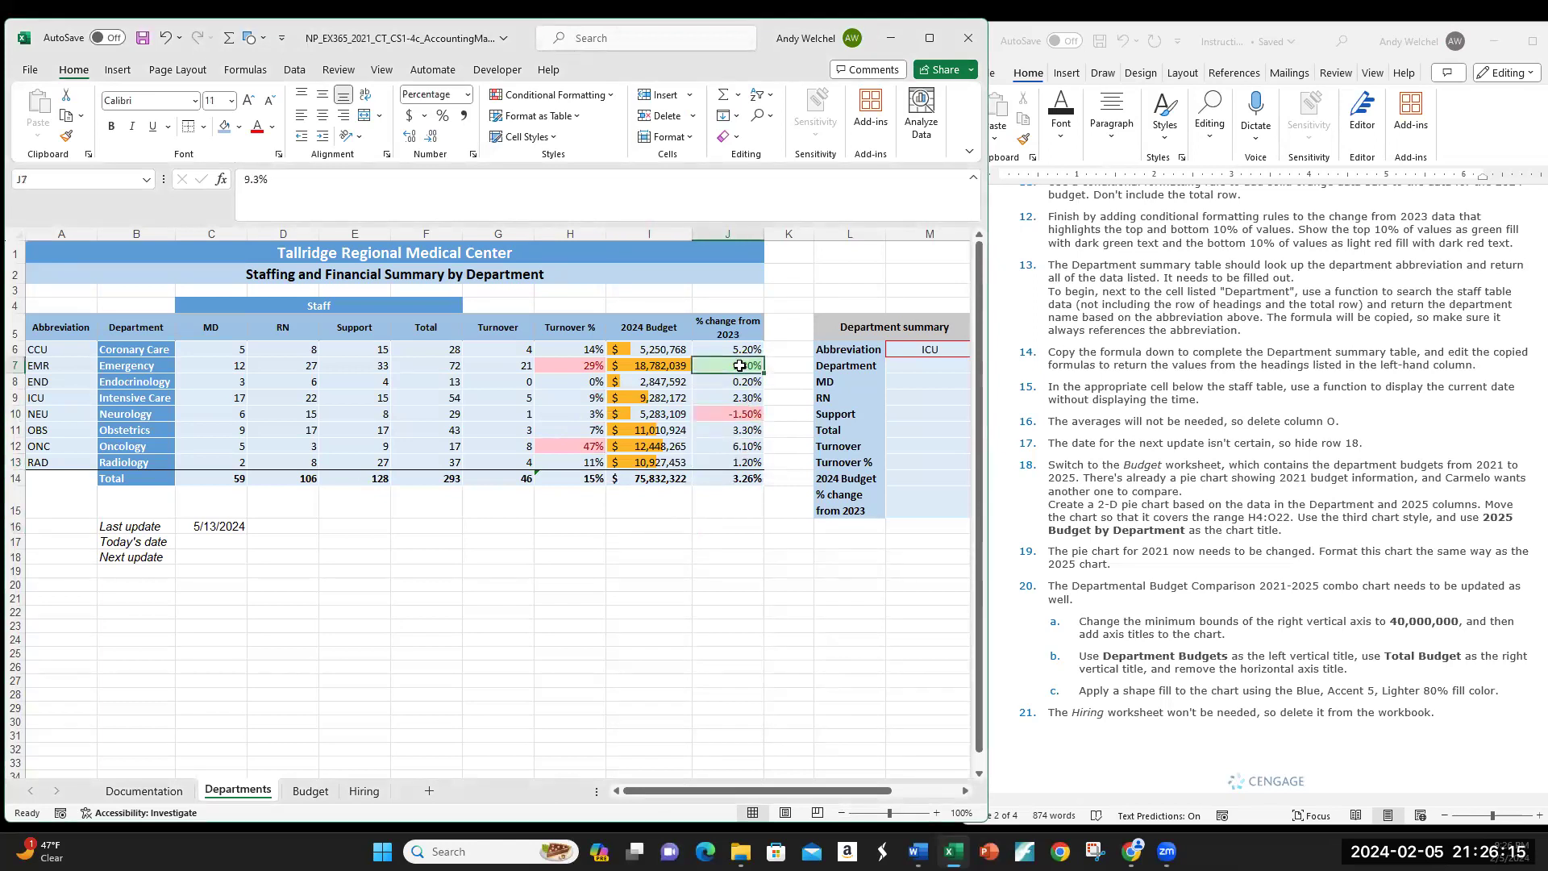
scroll(1277, 438, "down", 10)
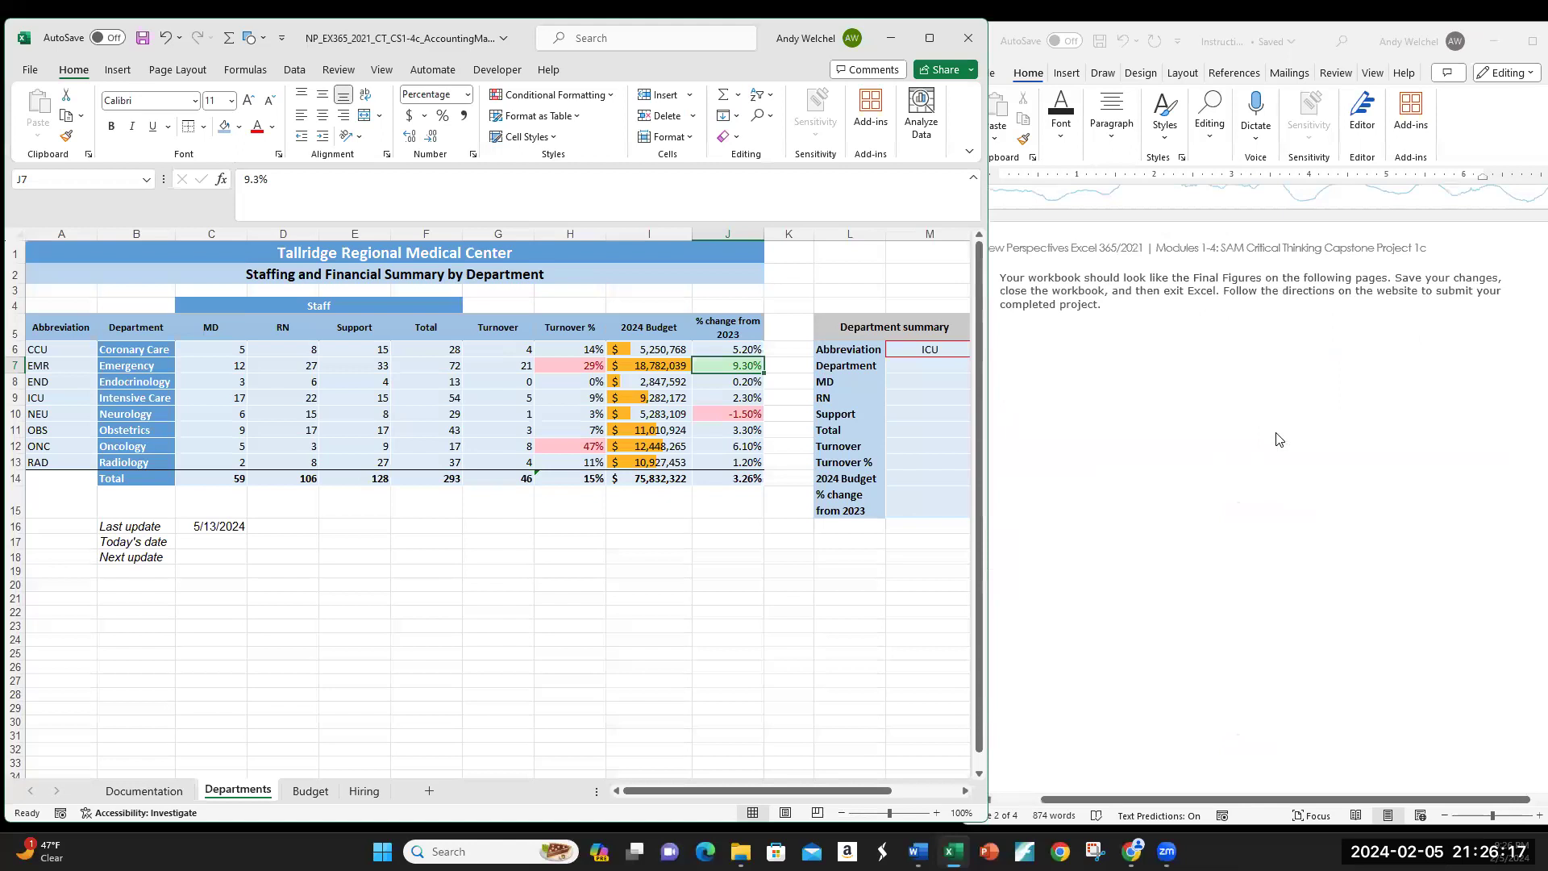
scroll(1277, 438, "down", 10)
scroll(1279, 440, "up", 1)
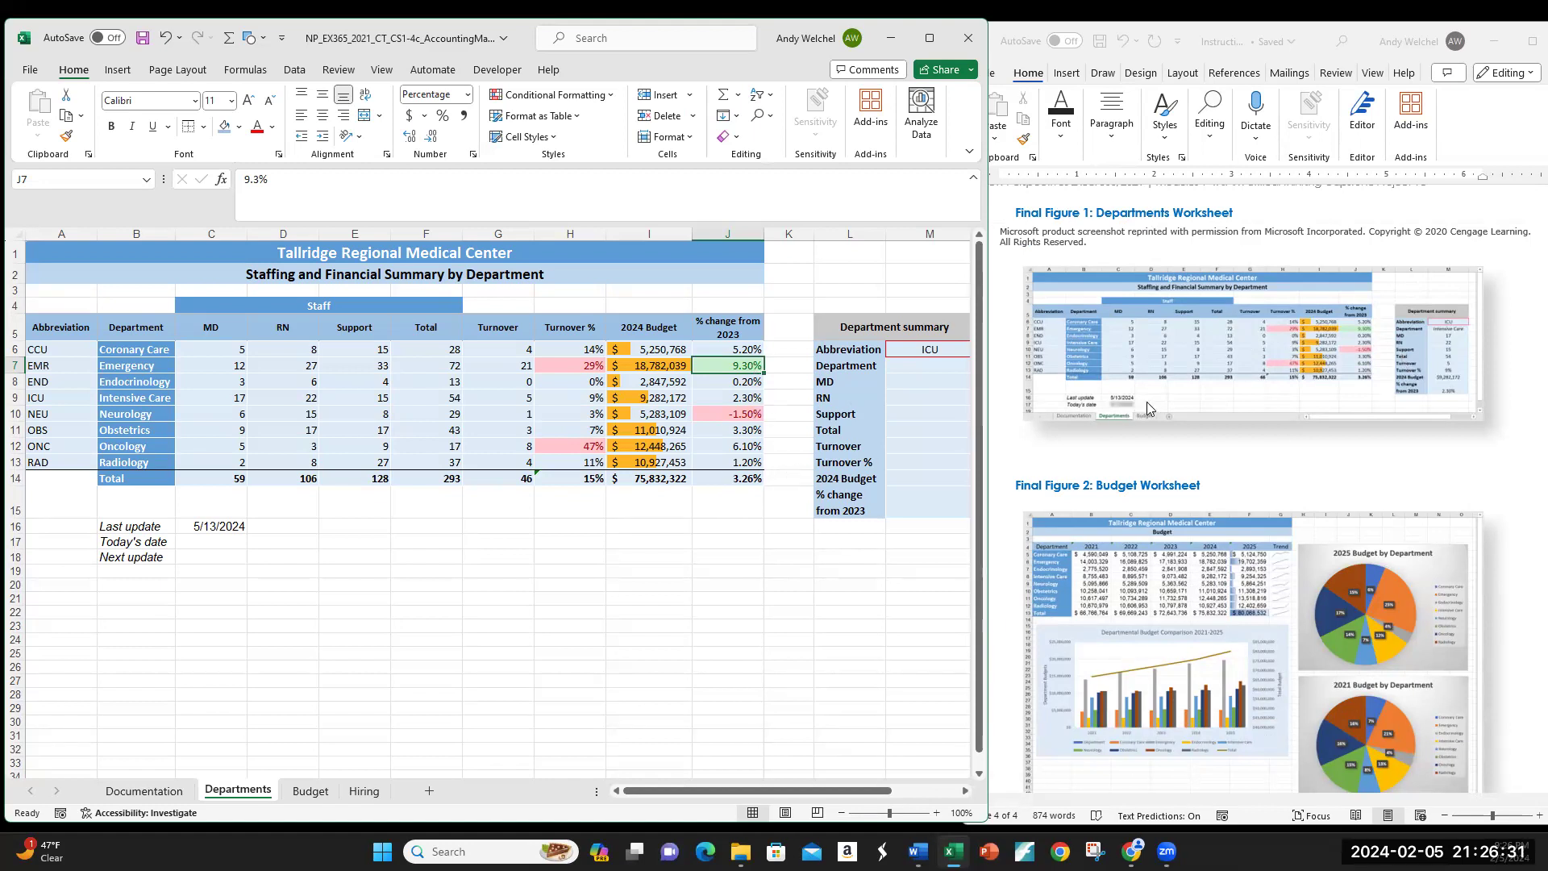
scroll(1147, 402, "up", 15)
scroll(1148, 407, "up", 1)
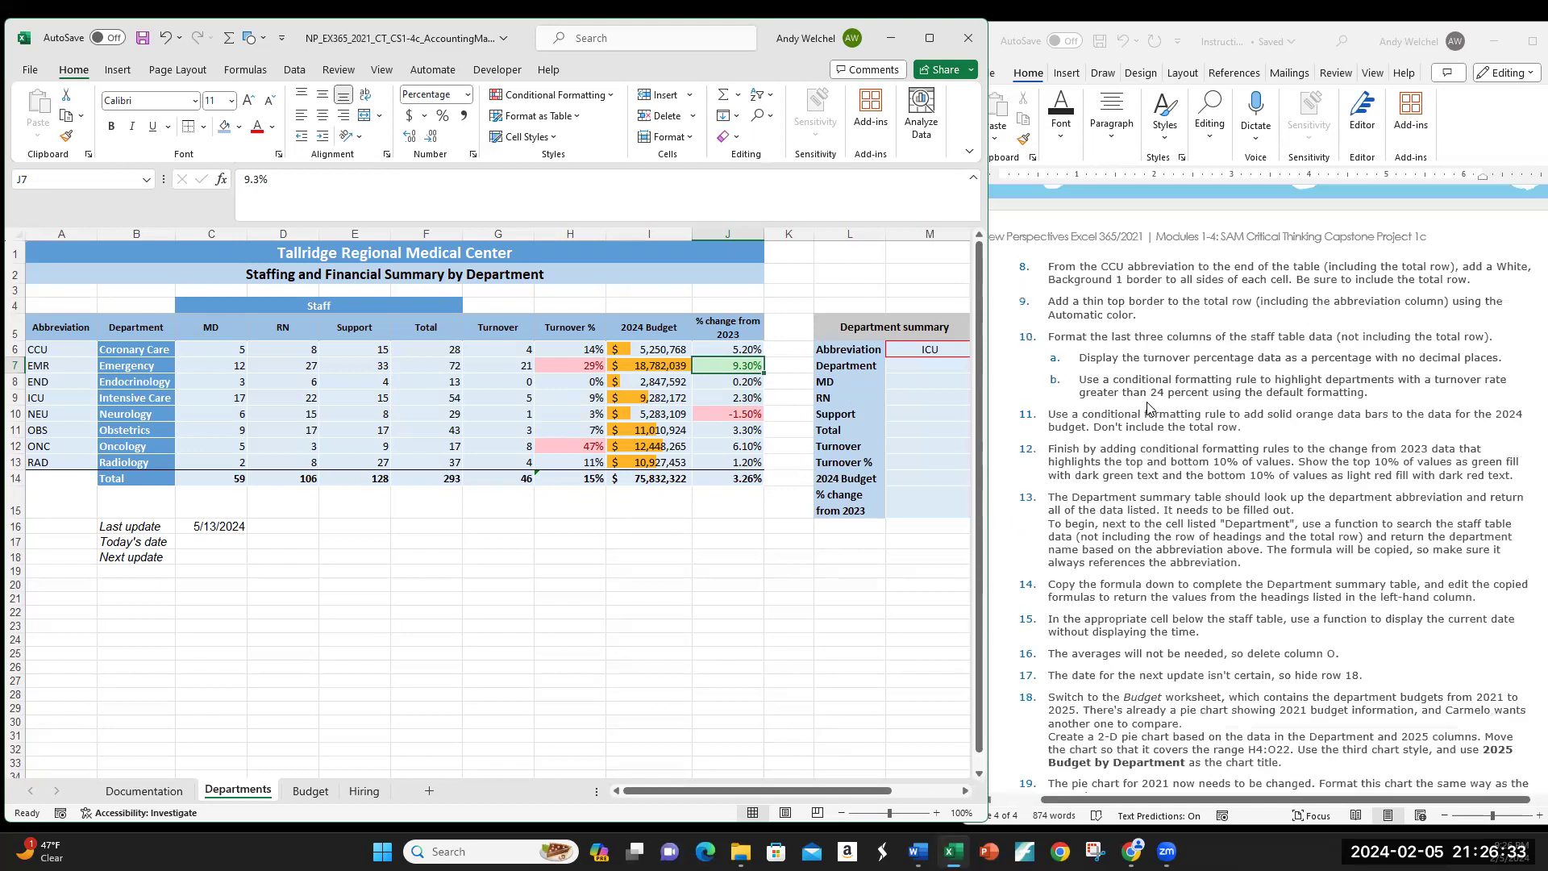
scroll(1148, 406, "up", 10)
scroll(1148, 405, "down", 14)
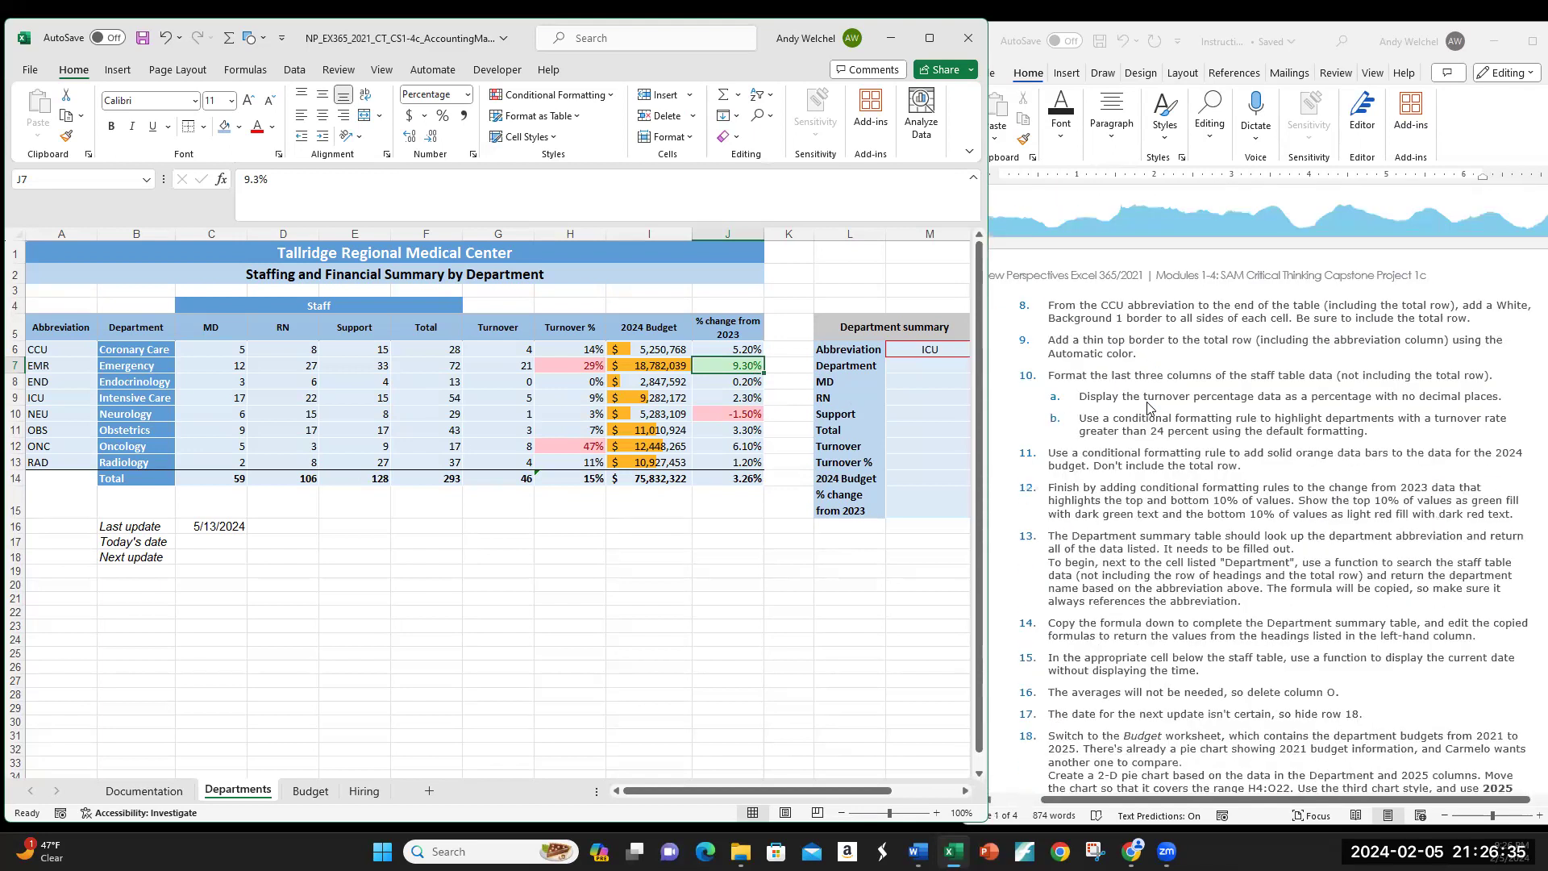
scroll(1149, 407, "down", 3)
scroll(1148, 407, "up", 1)
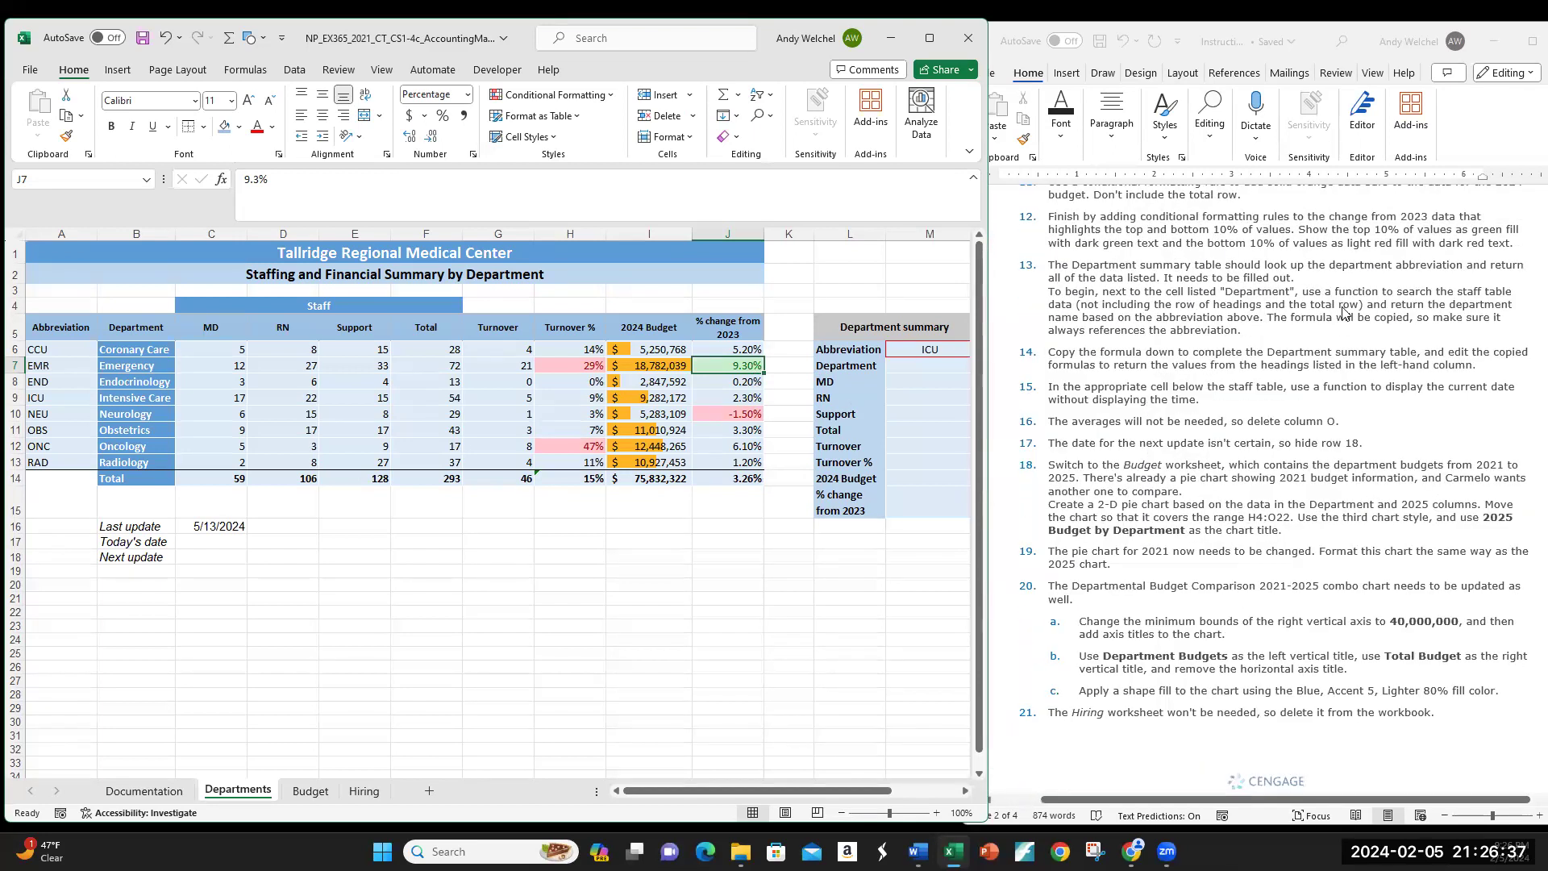
scroll(1344, 380, "down", 1)
scroll(1344, 380, "down", 1)
scroll(1343, 379, "up", 1)
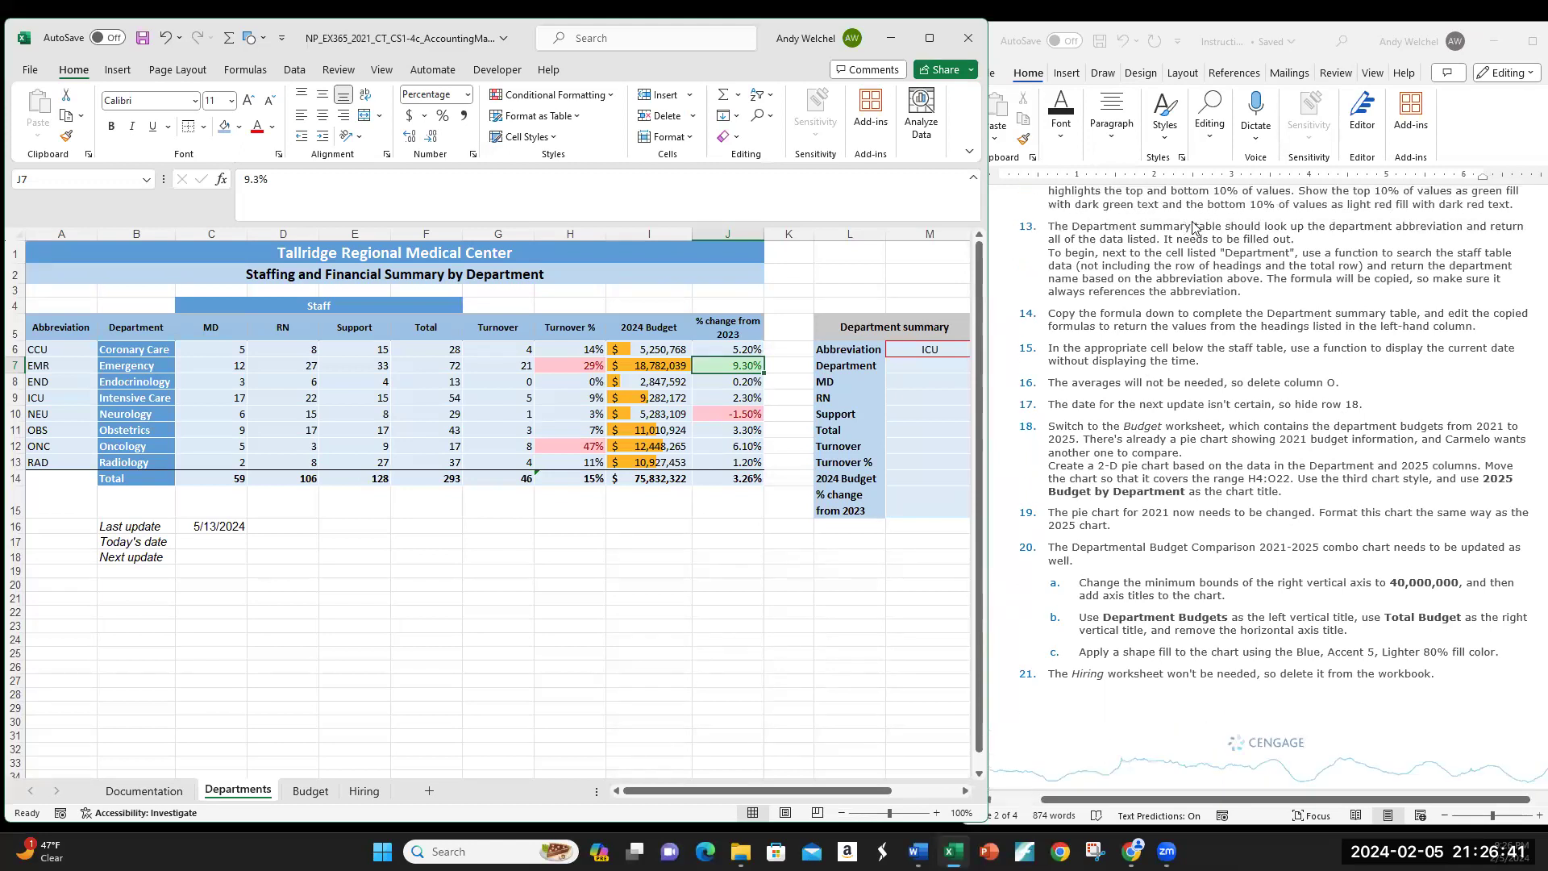
left_click(899, 326)
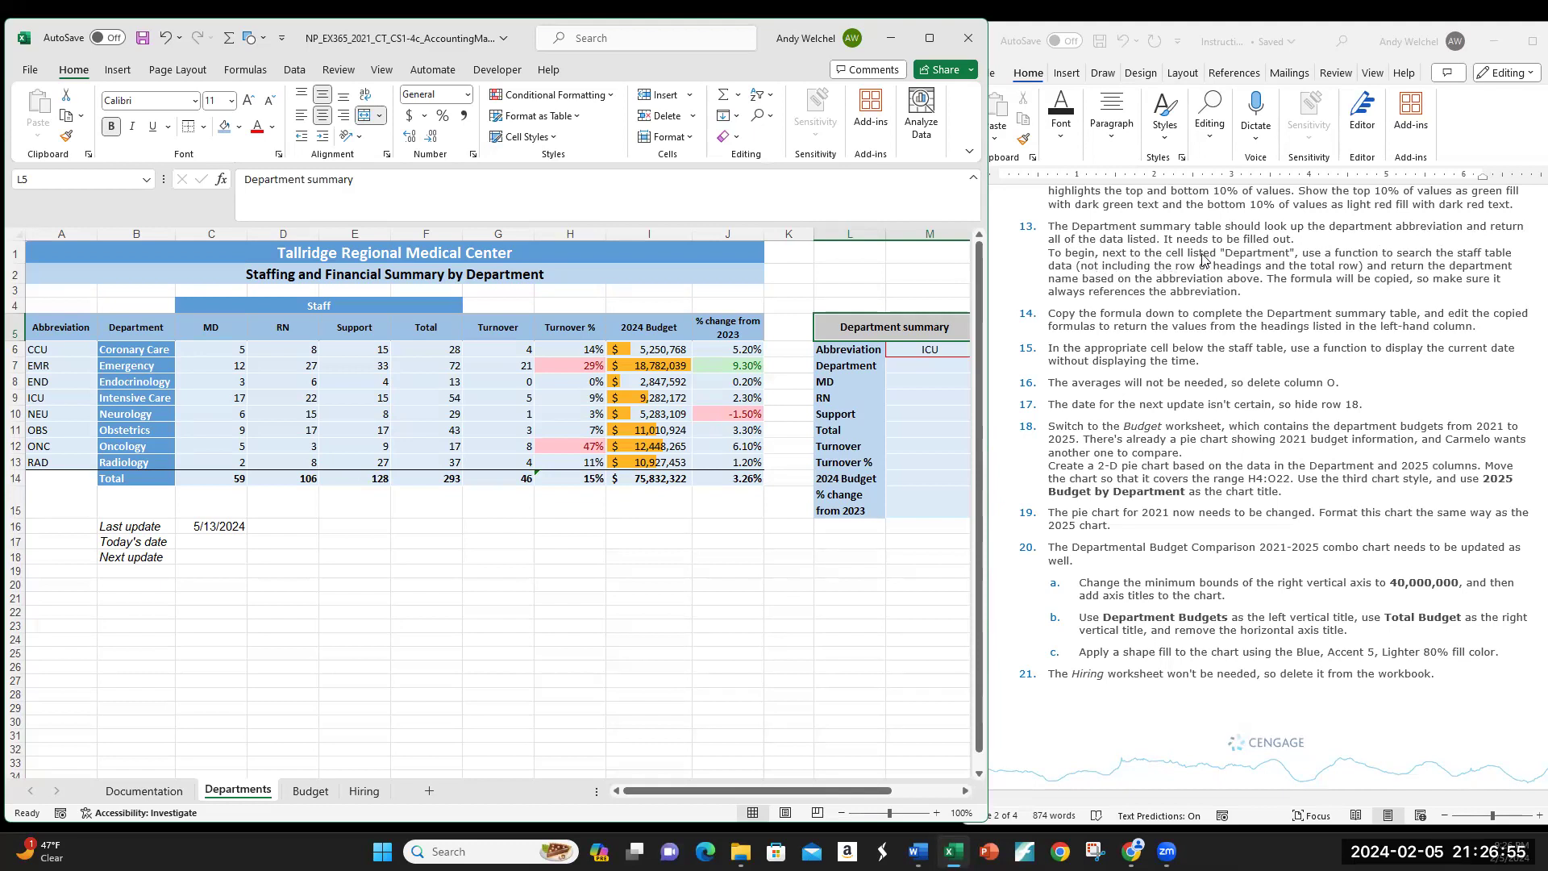
left_click(856, 365)
left_click(928, 367)
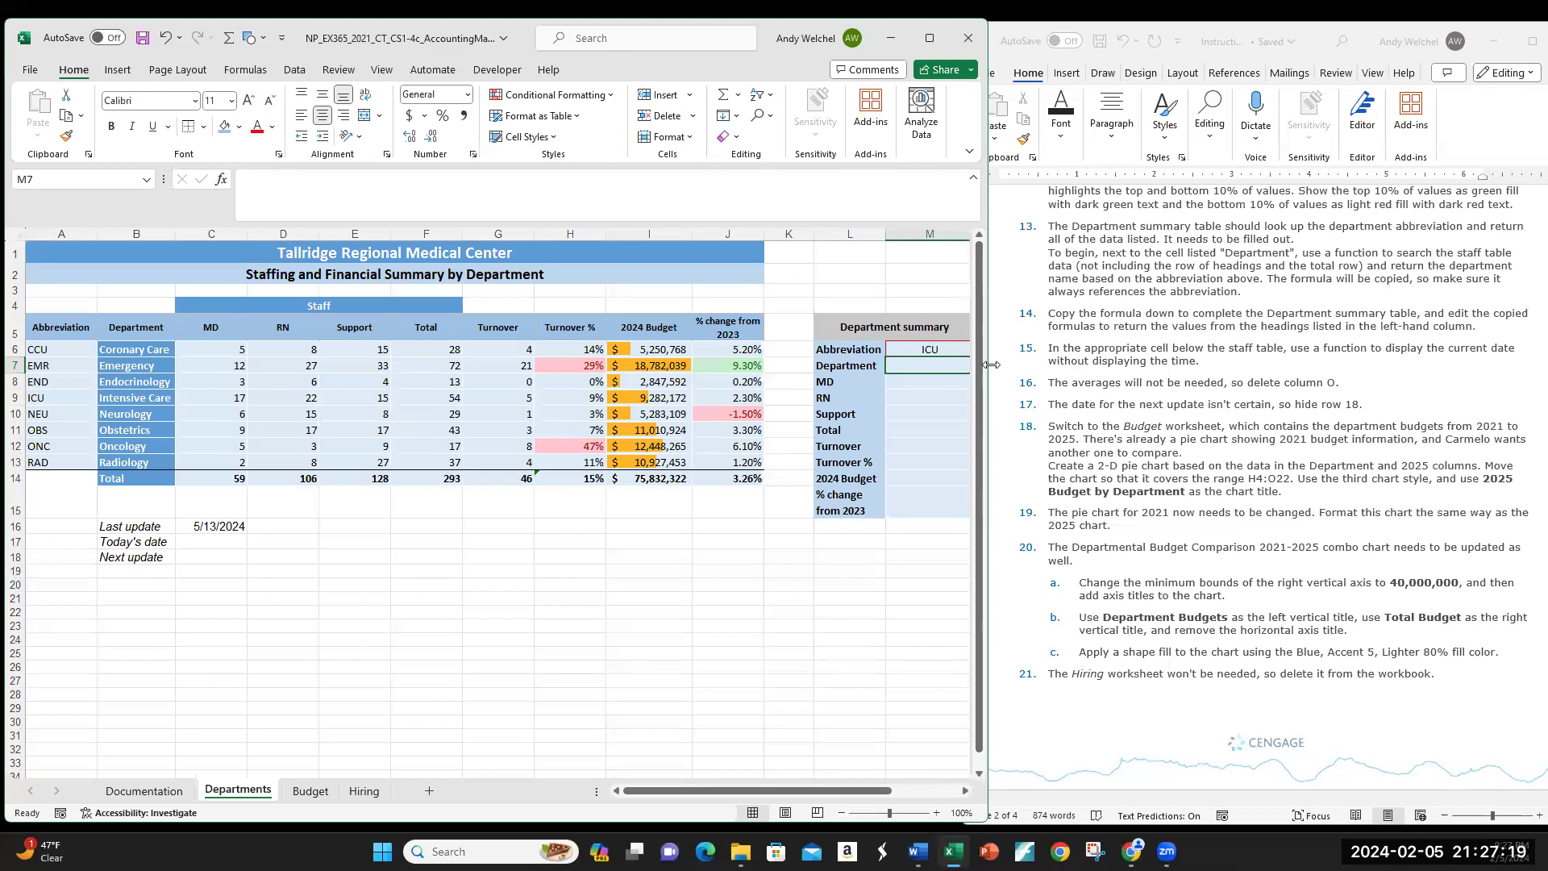
Step: Widen Excel and insert VLOOKUP into M7 from the Lookup & Reference functions
left_click_drag(991, 364, 1157, 372)
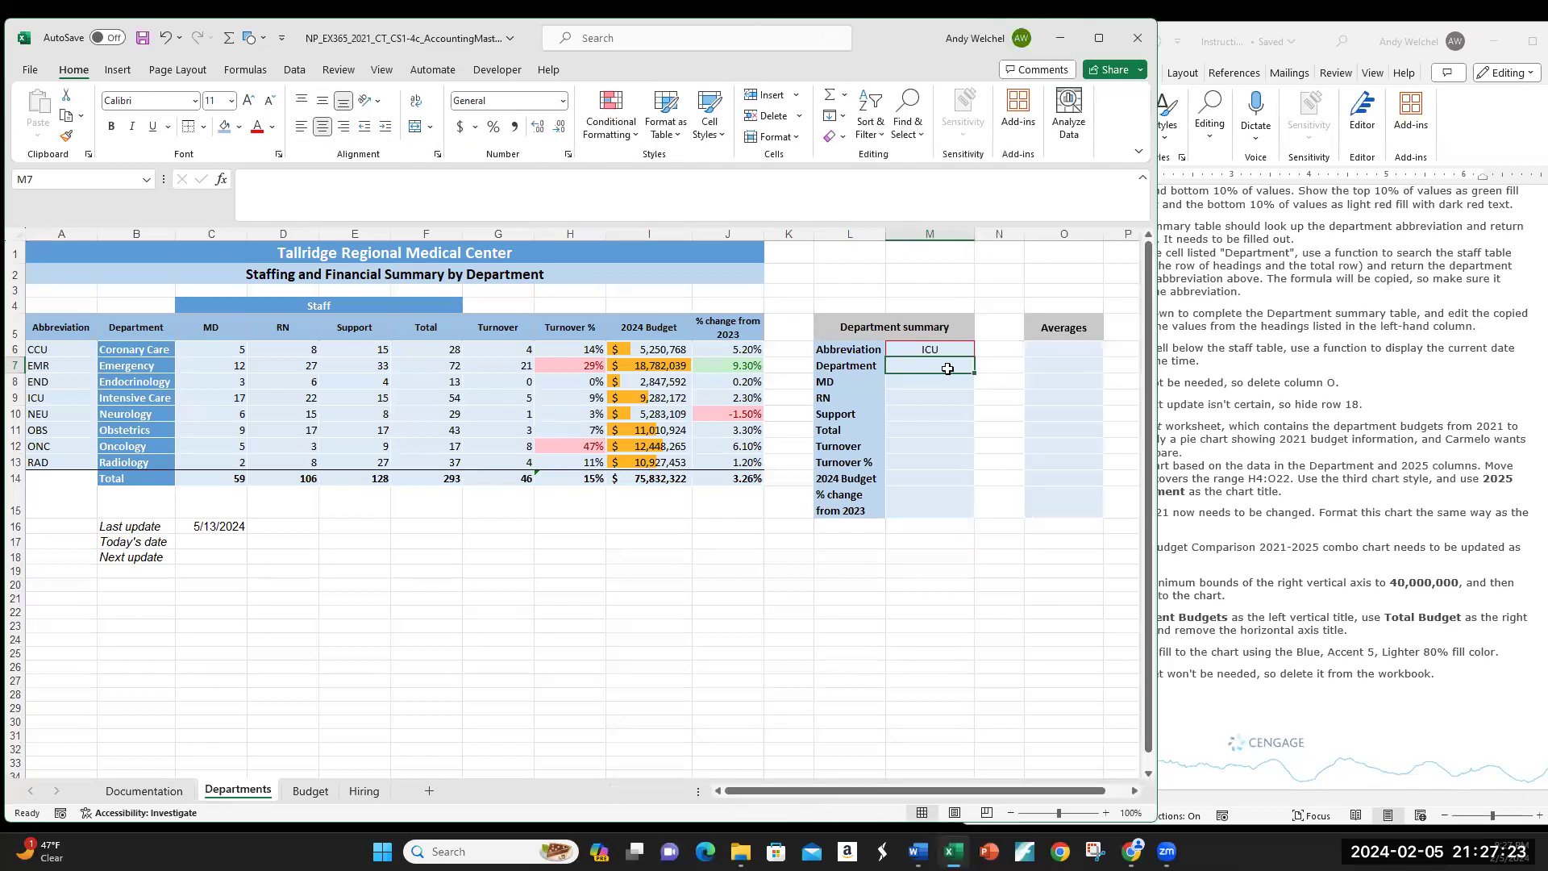
left_click(221, 179)
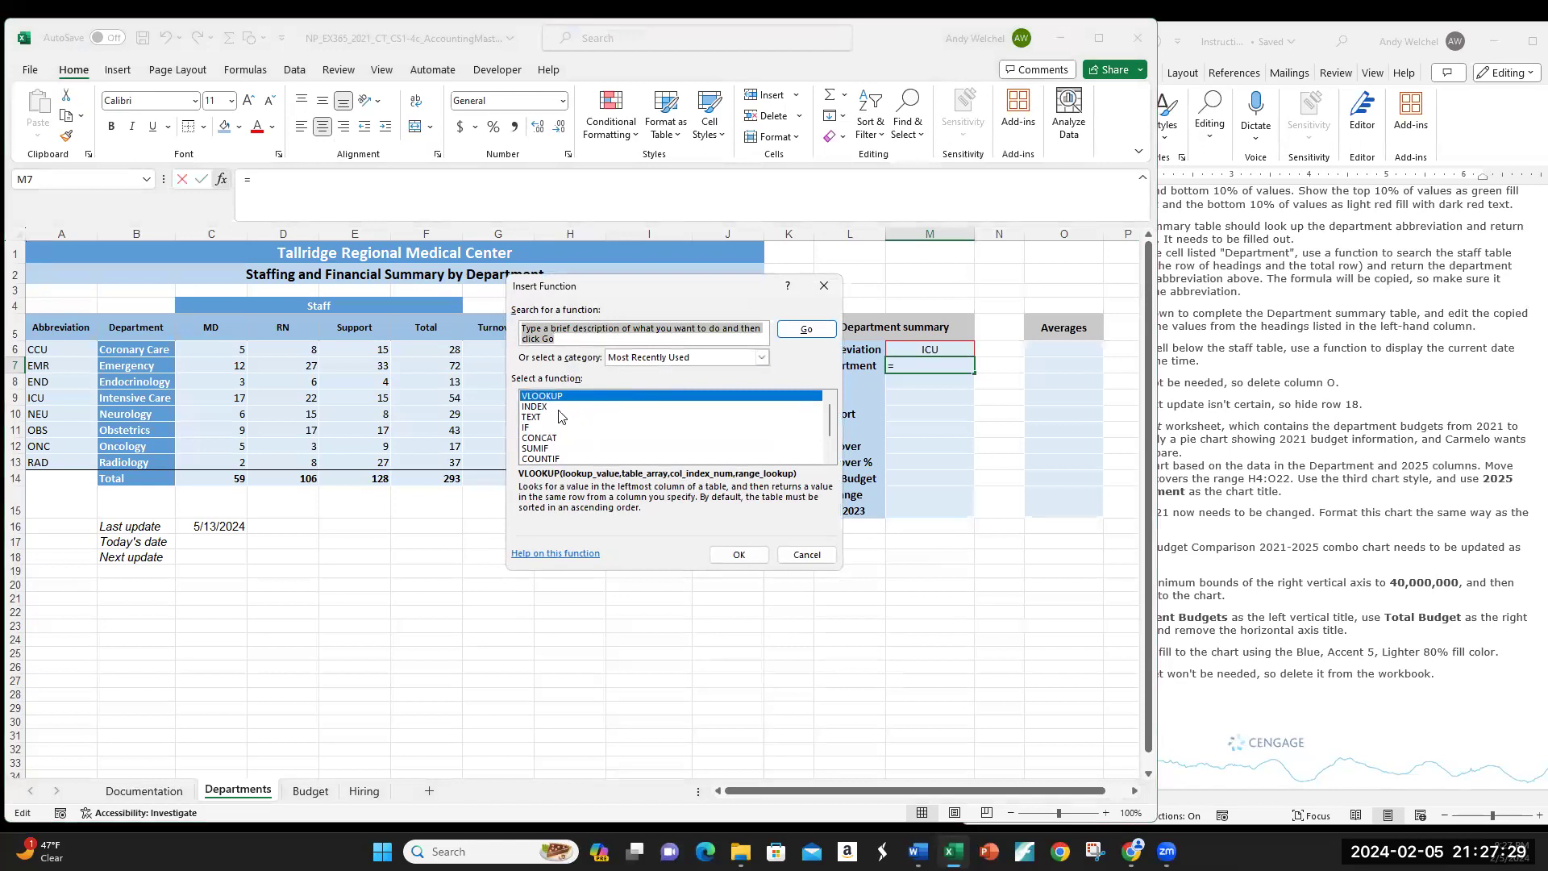
left_click(761, 357)
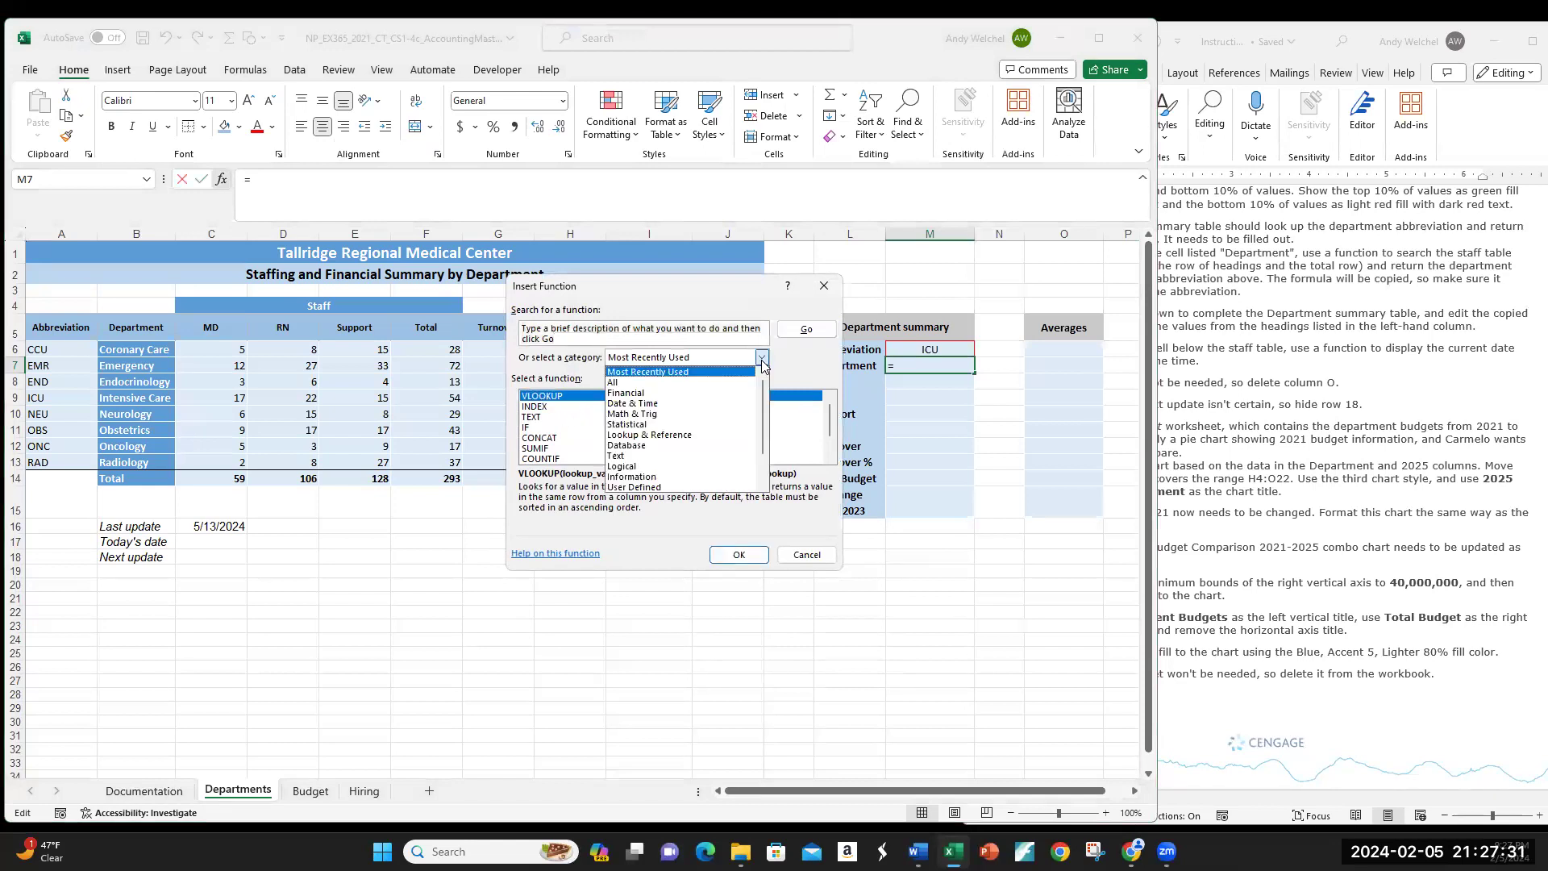
left_click(700, 436)
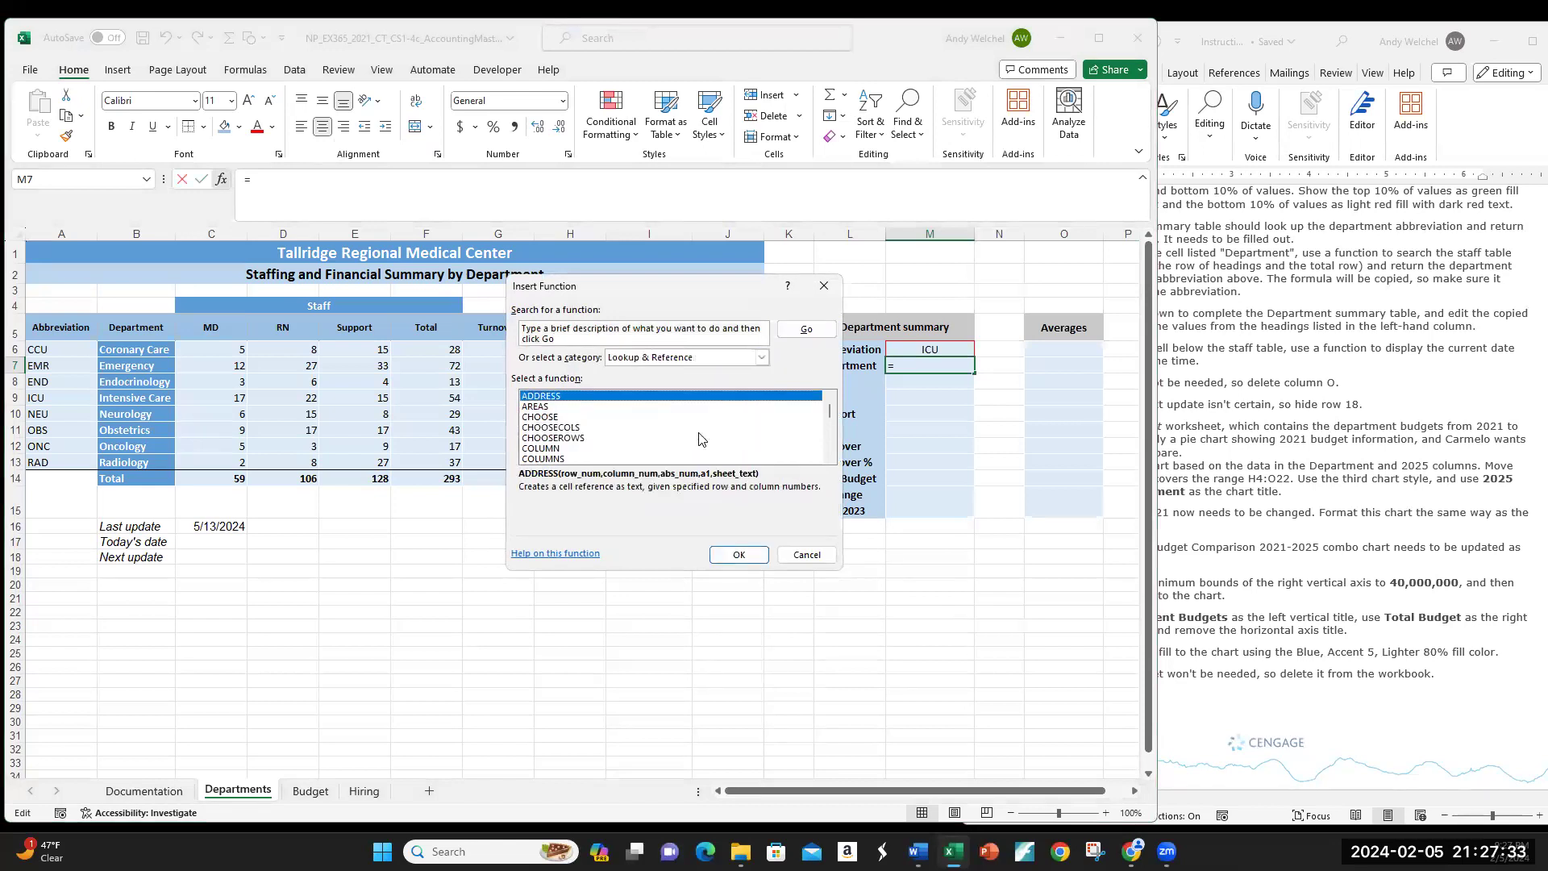
left_click(574, 339)
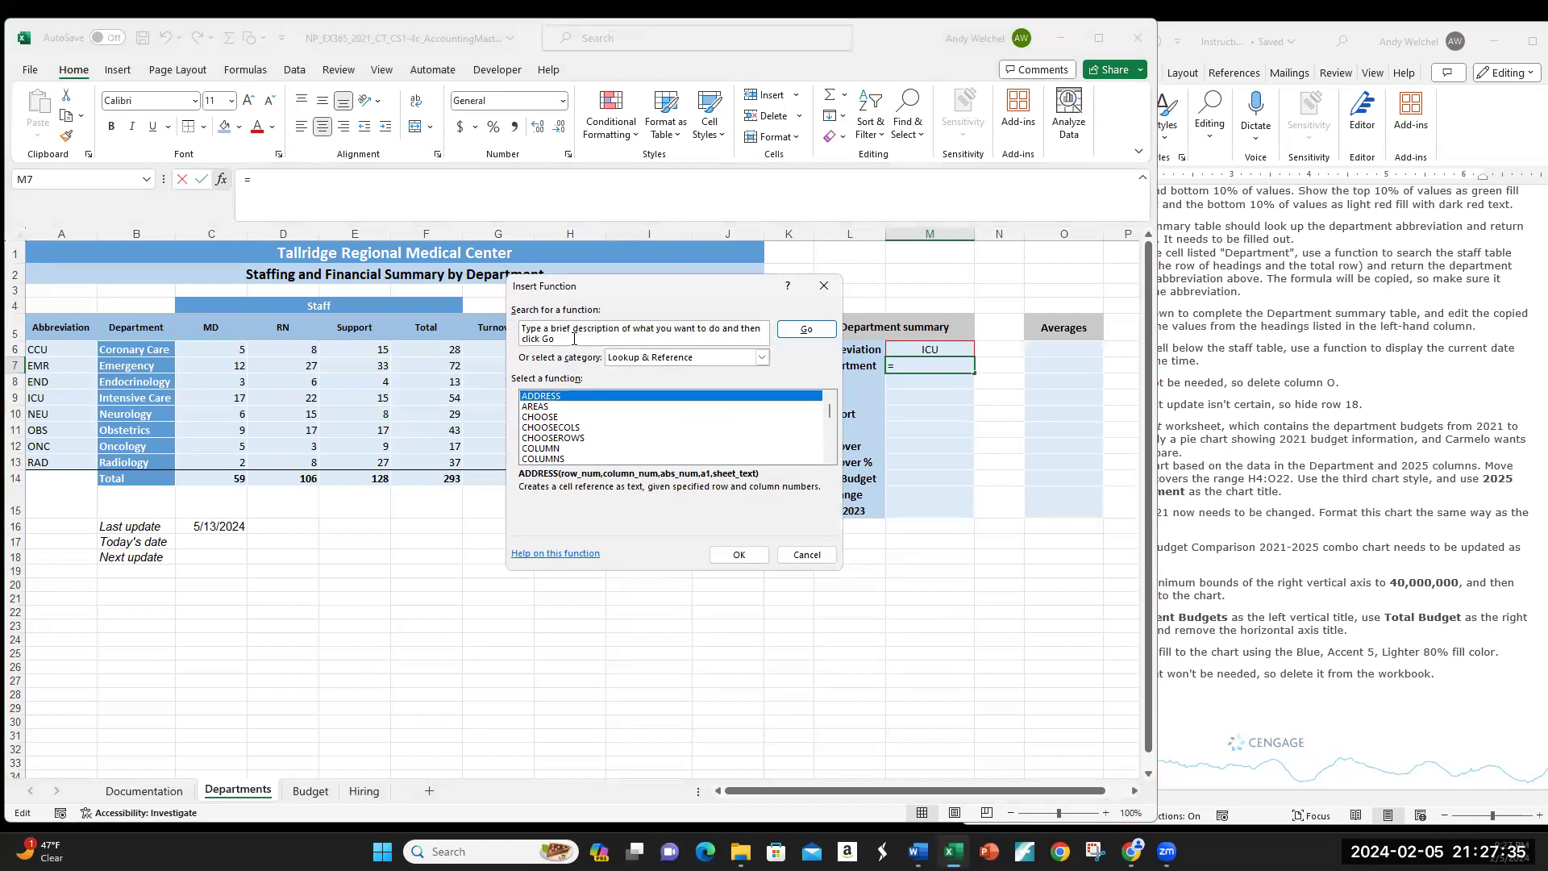
left_click(574, 339)
type("VLOOKUP")
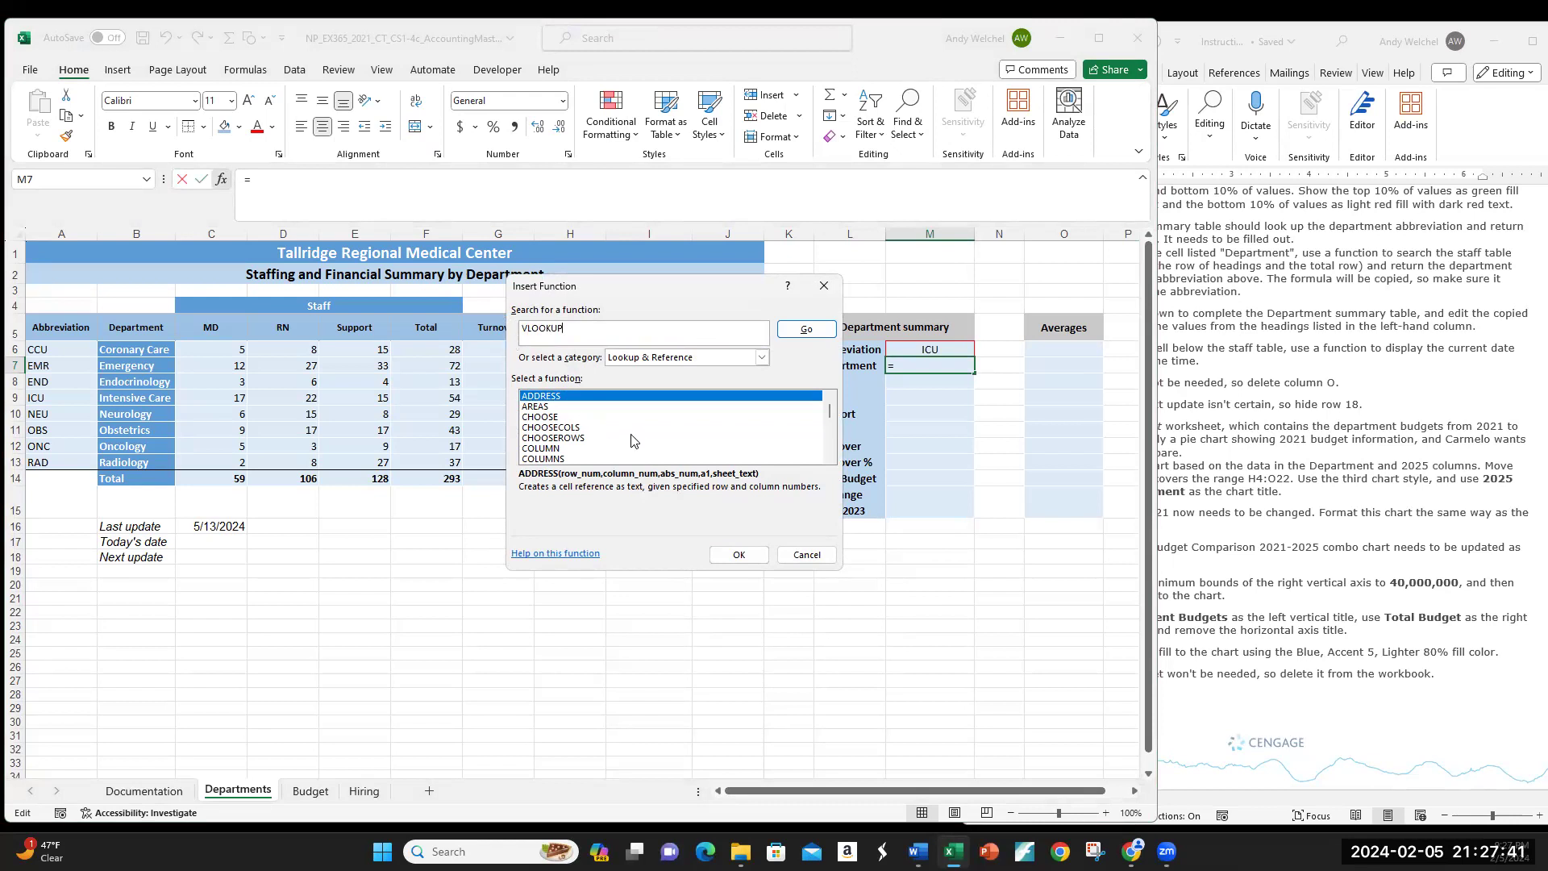
scroll(631, 441, "down", 12)
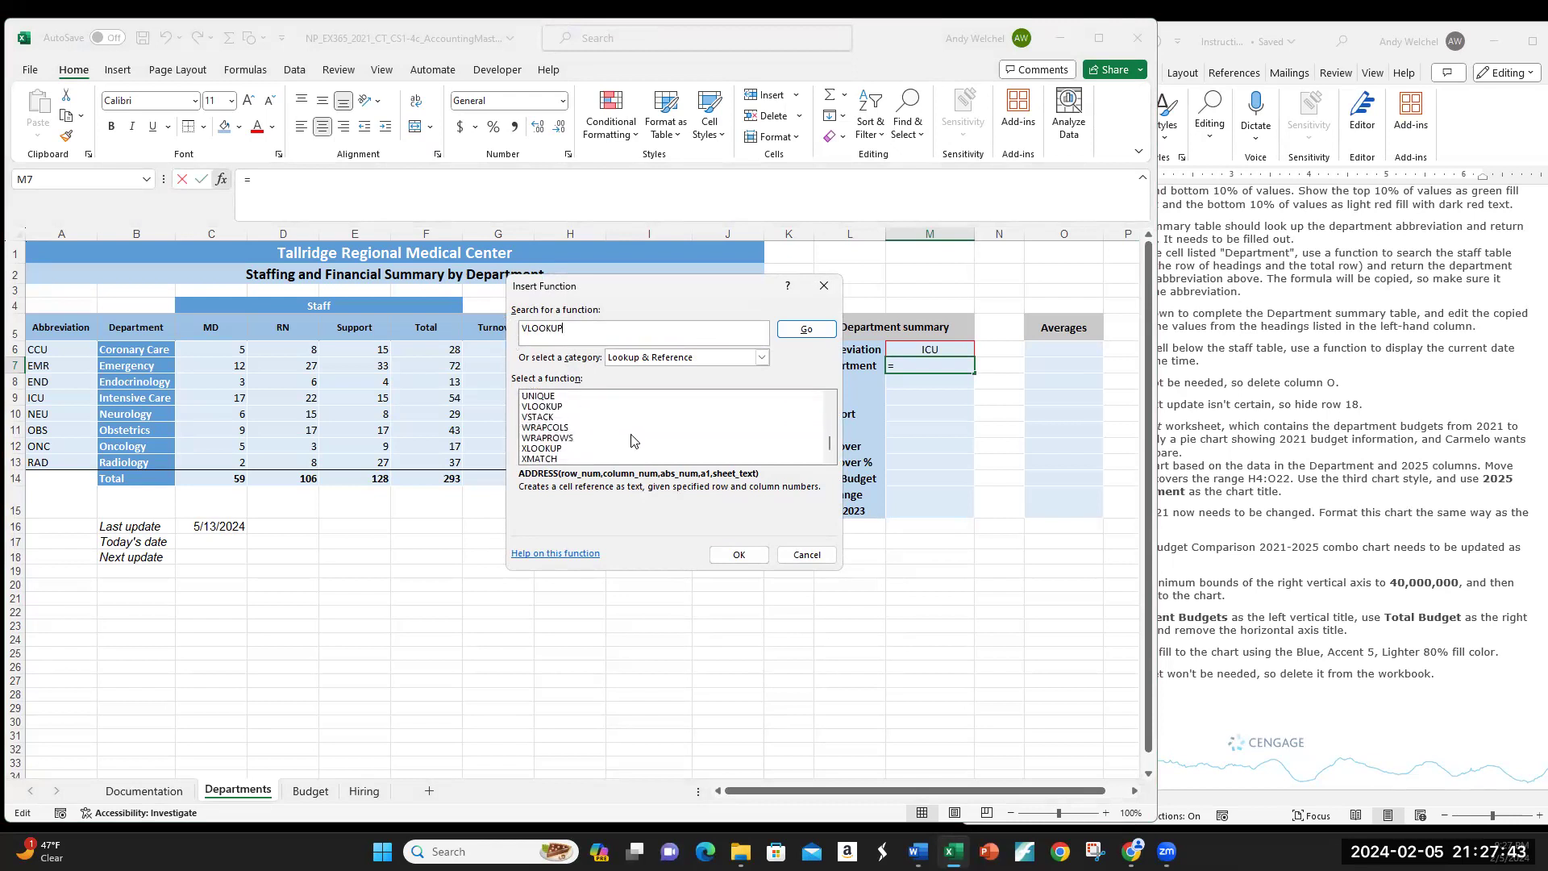
scroll(606, 440, "up", 1)
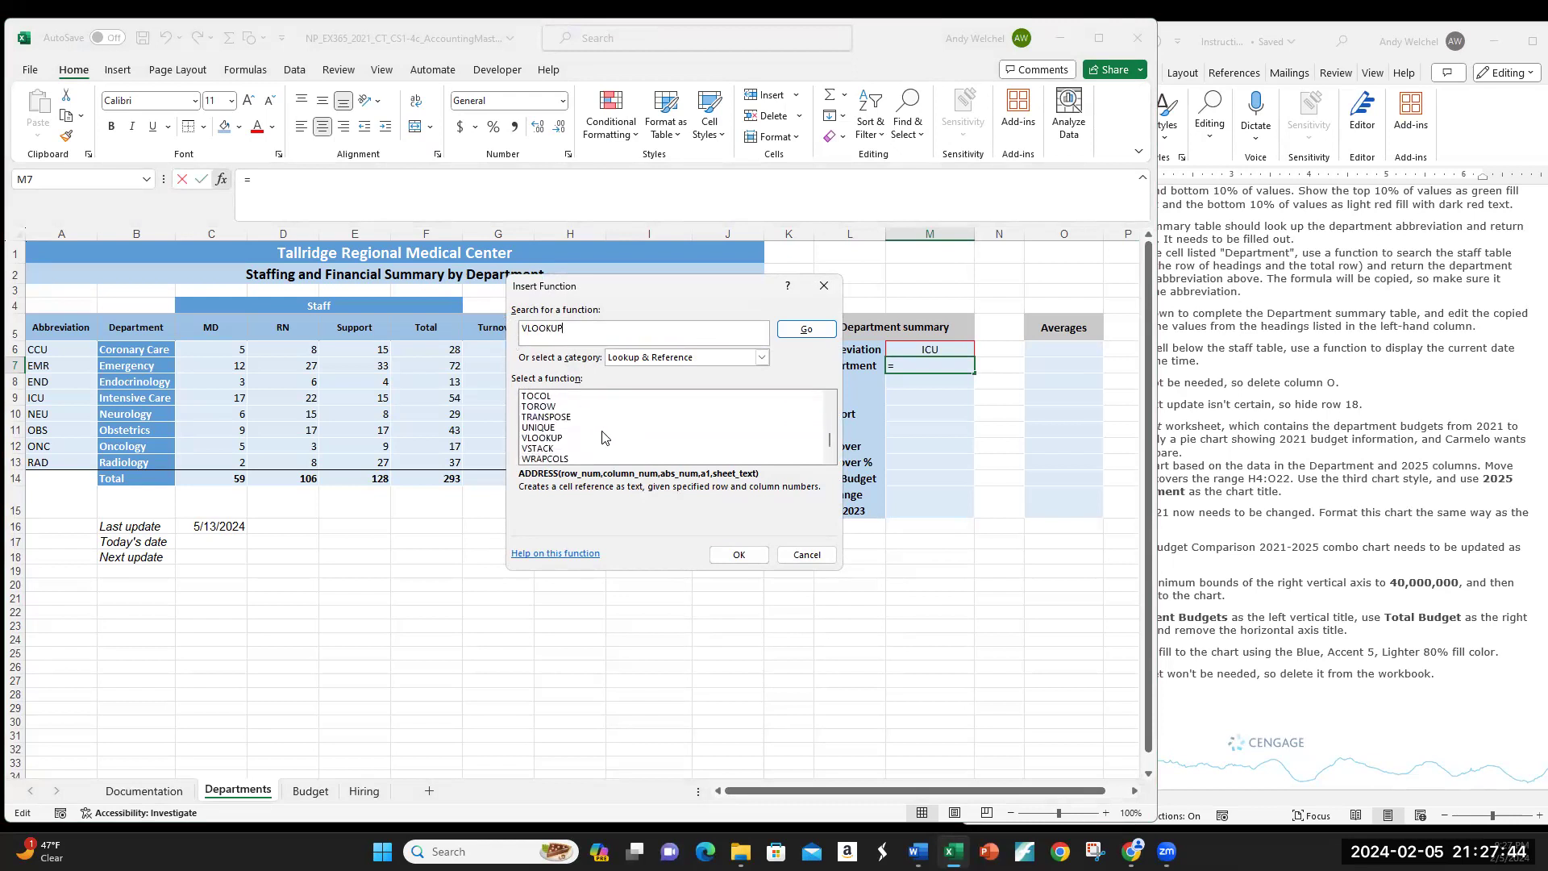
left_click(554, 440)
left_click(736, 556)
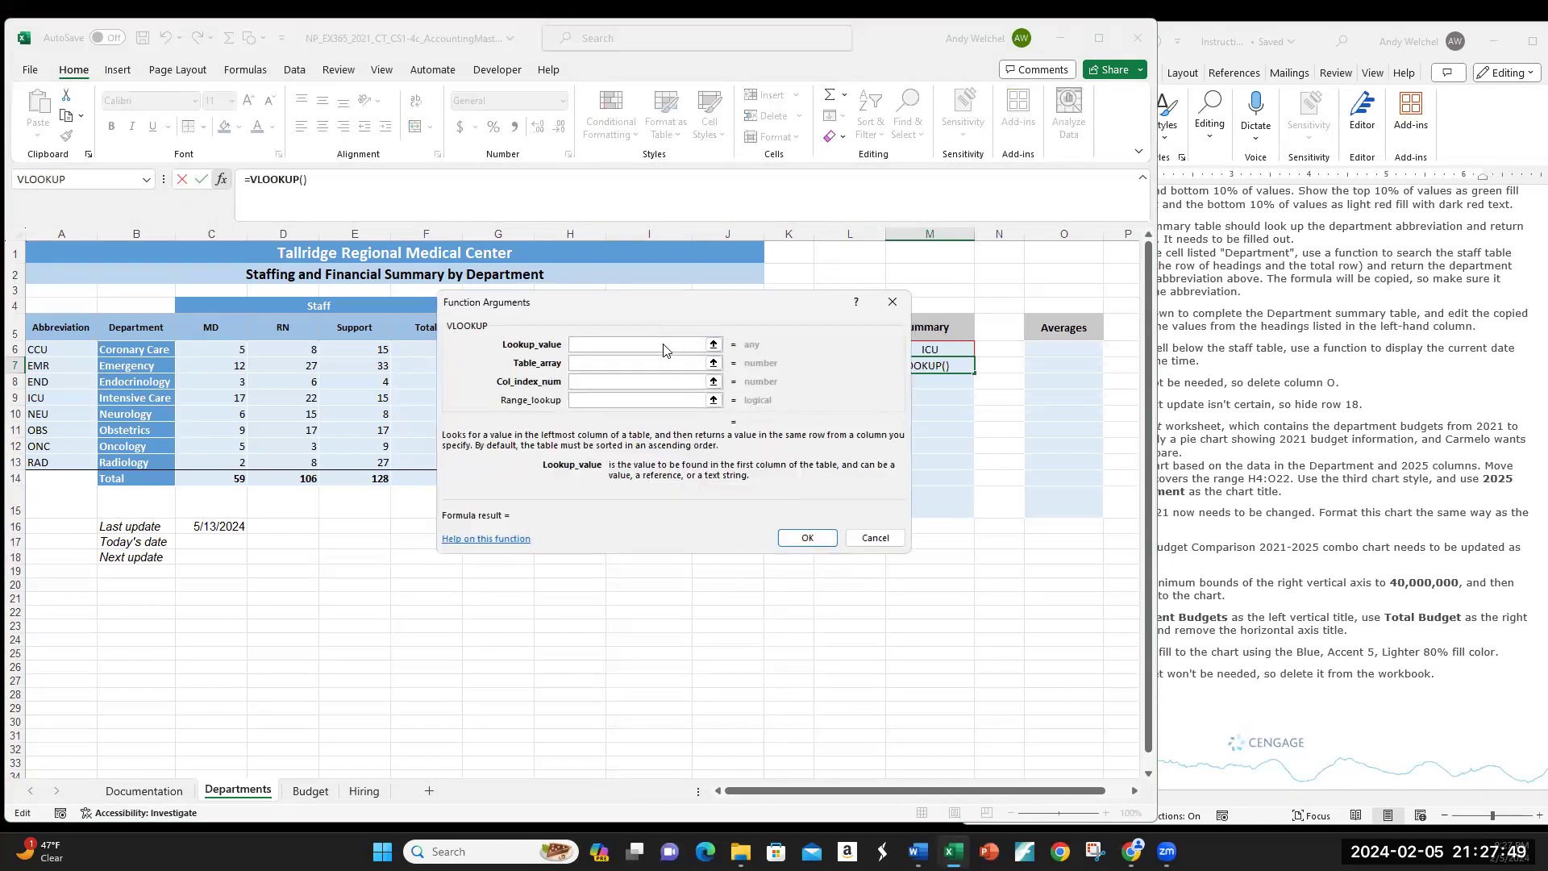
Step: Set the VLOOKUP Lookup_value to M6 and Table_array to A6:J13
left_click_drag(666, 306, 547, 505)
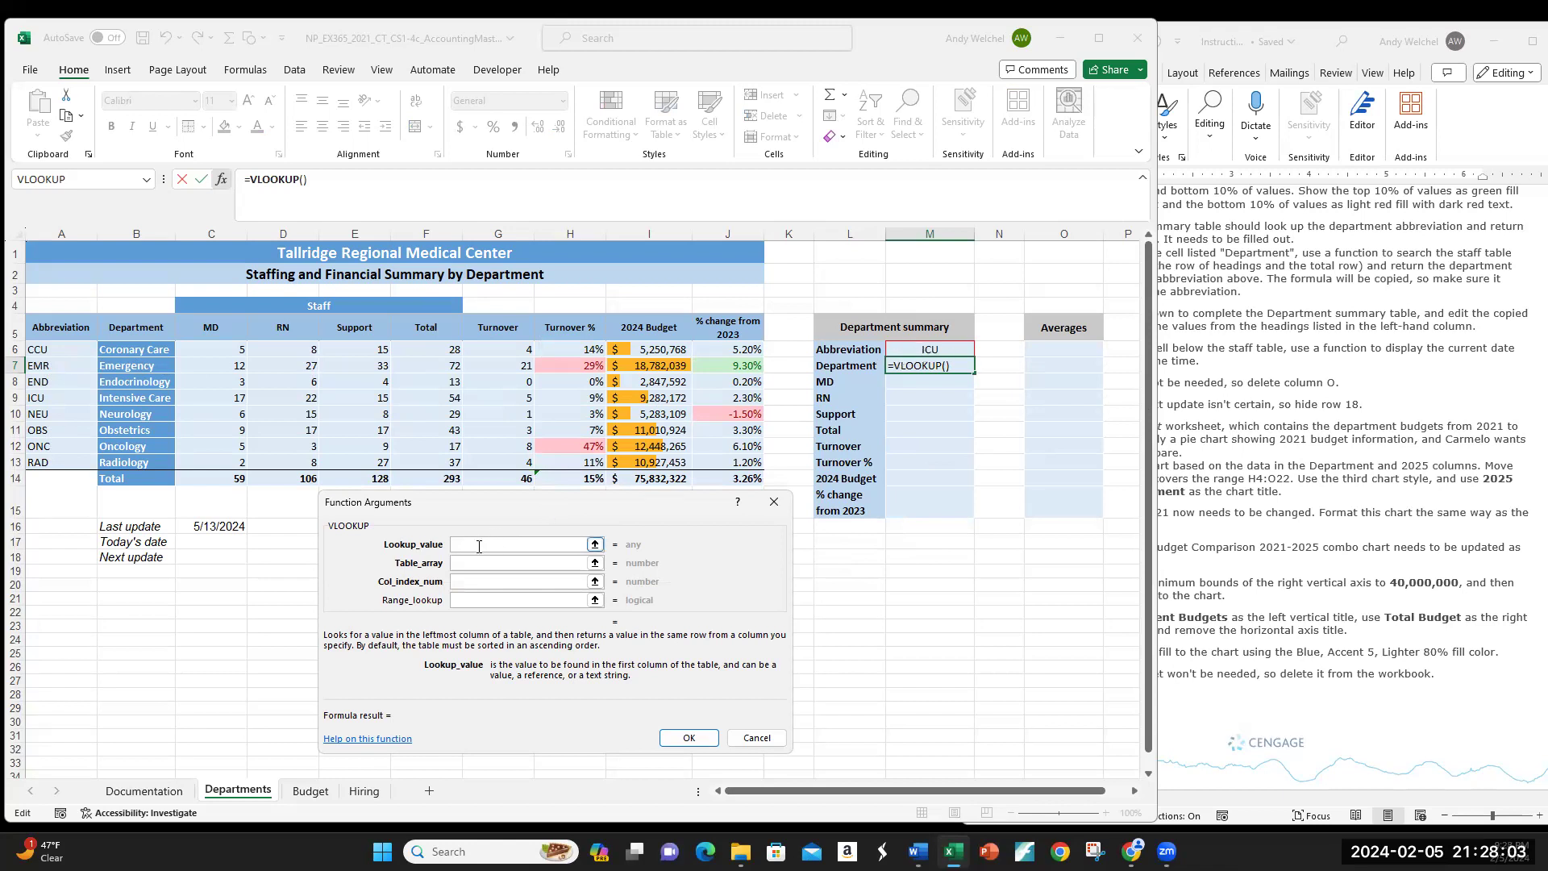
left_click(938, 351)
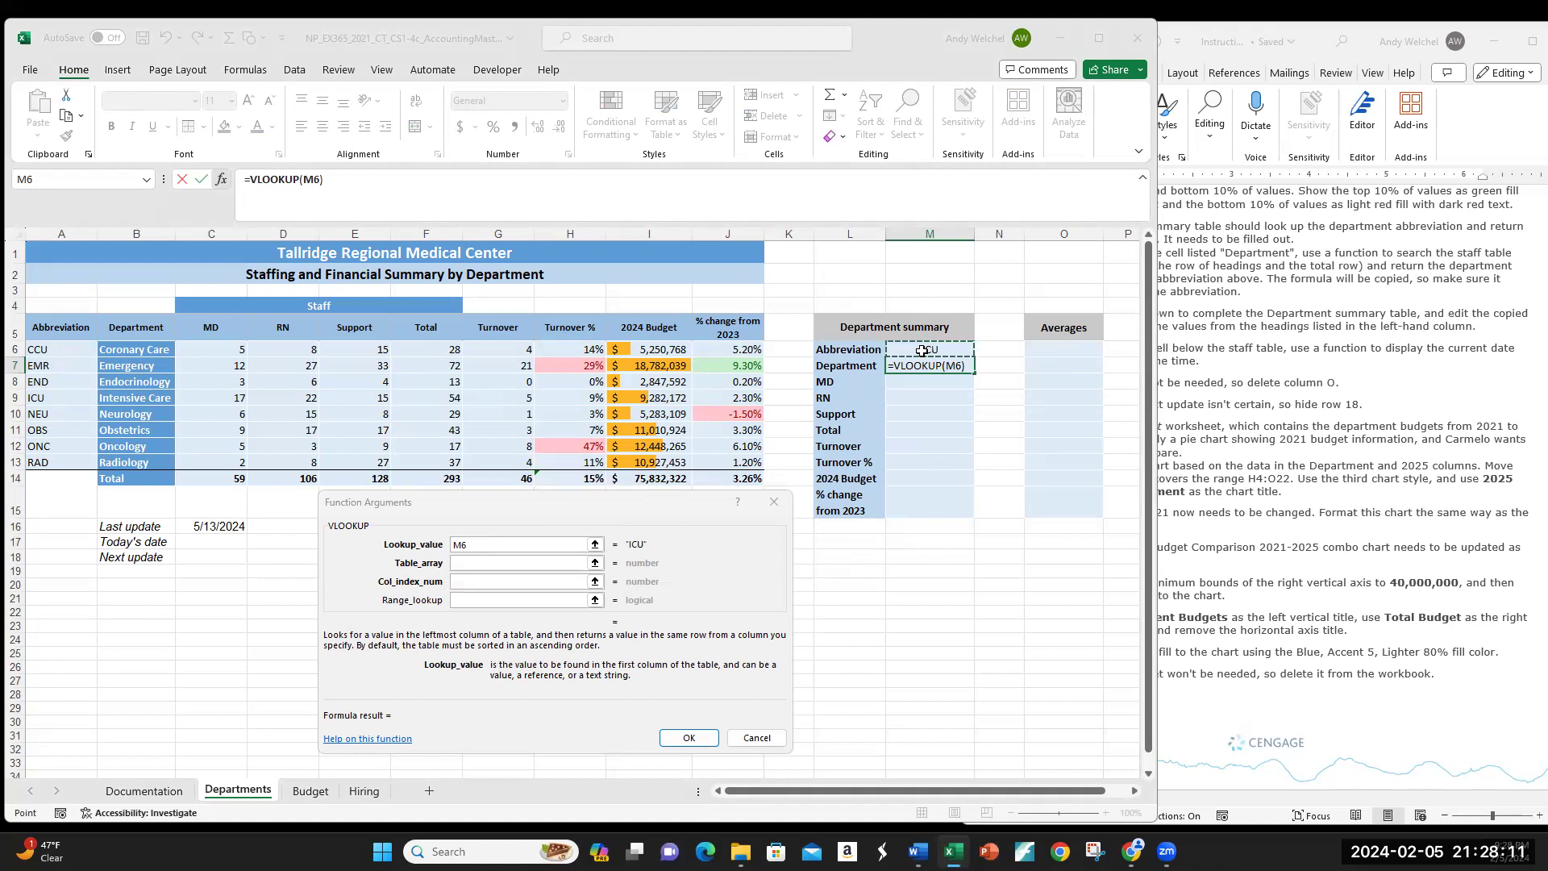
left_click(465, 562)
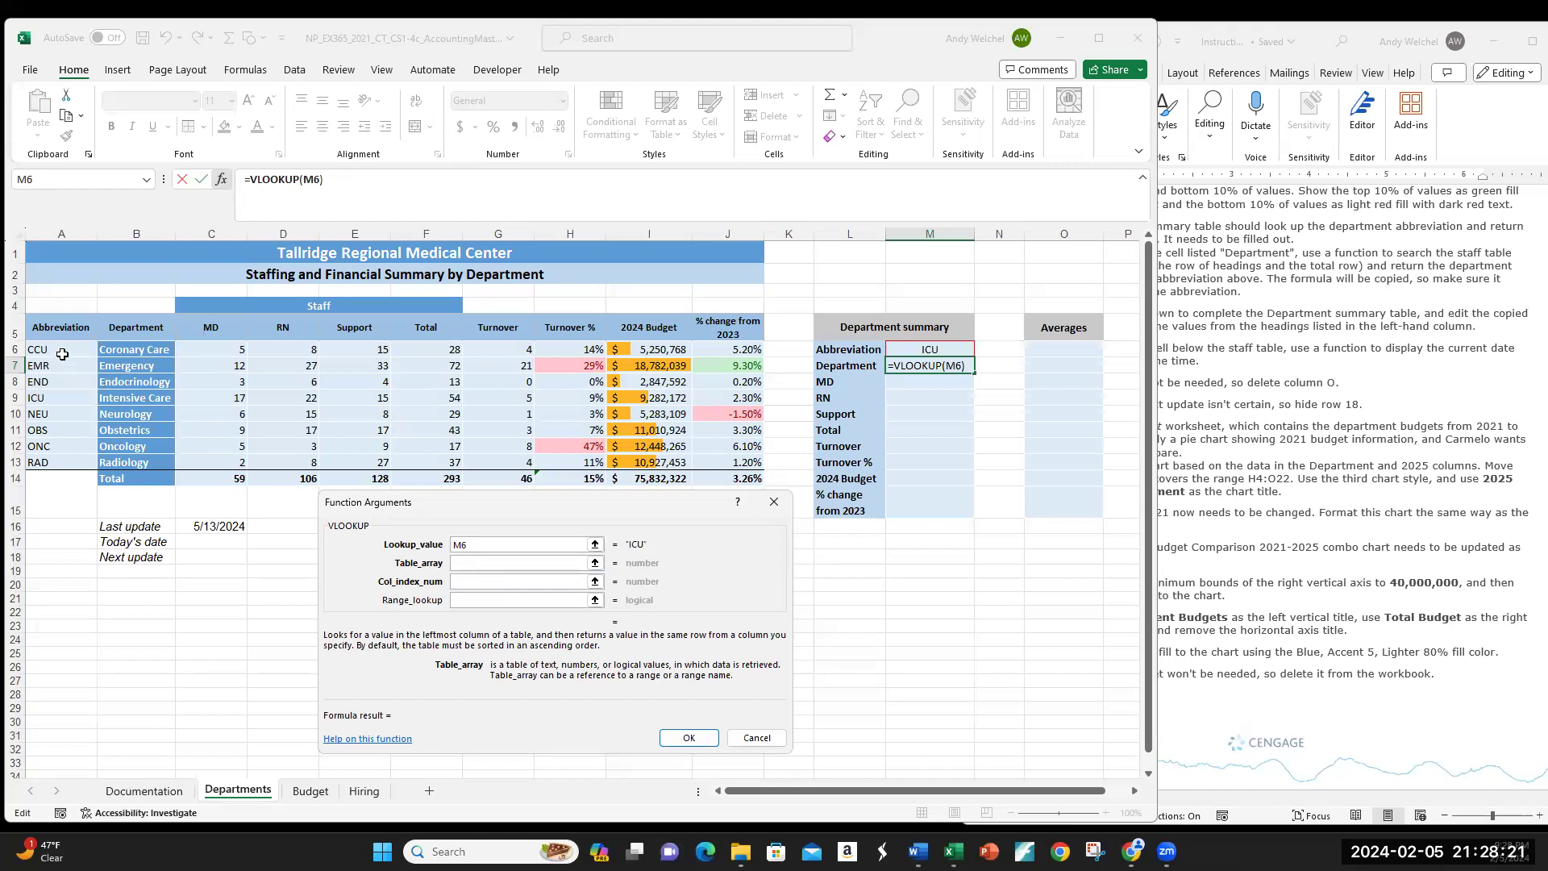
left_click_drag(56, 348, 718, 467)
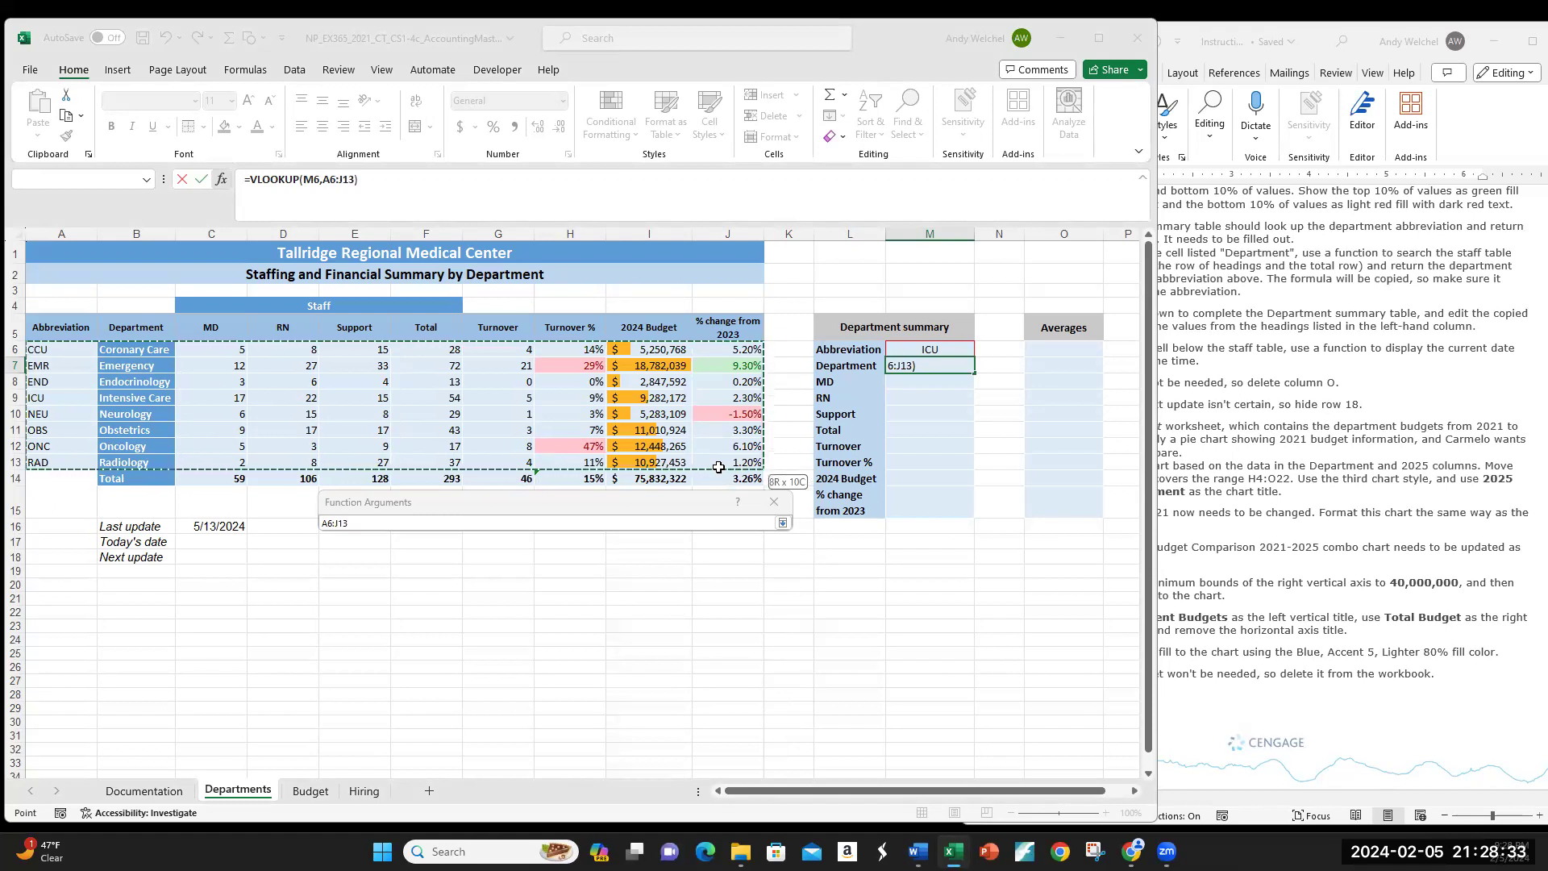
left_click_drag(719, 468, 719, 468)
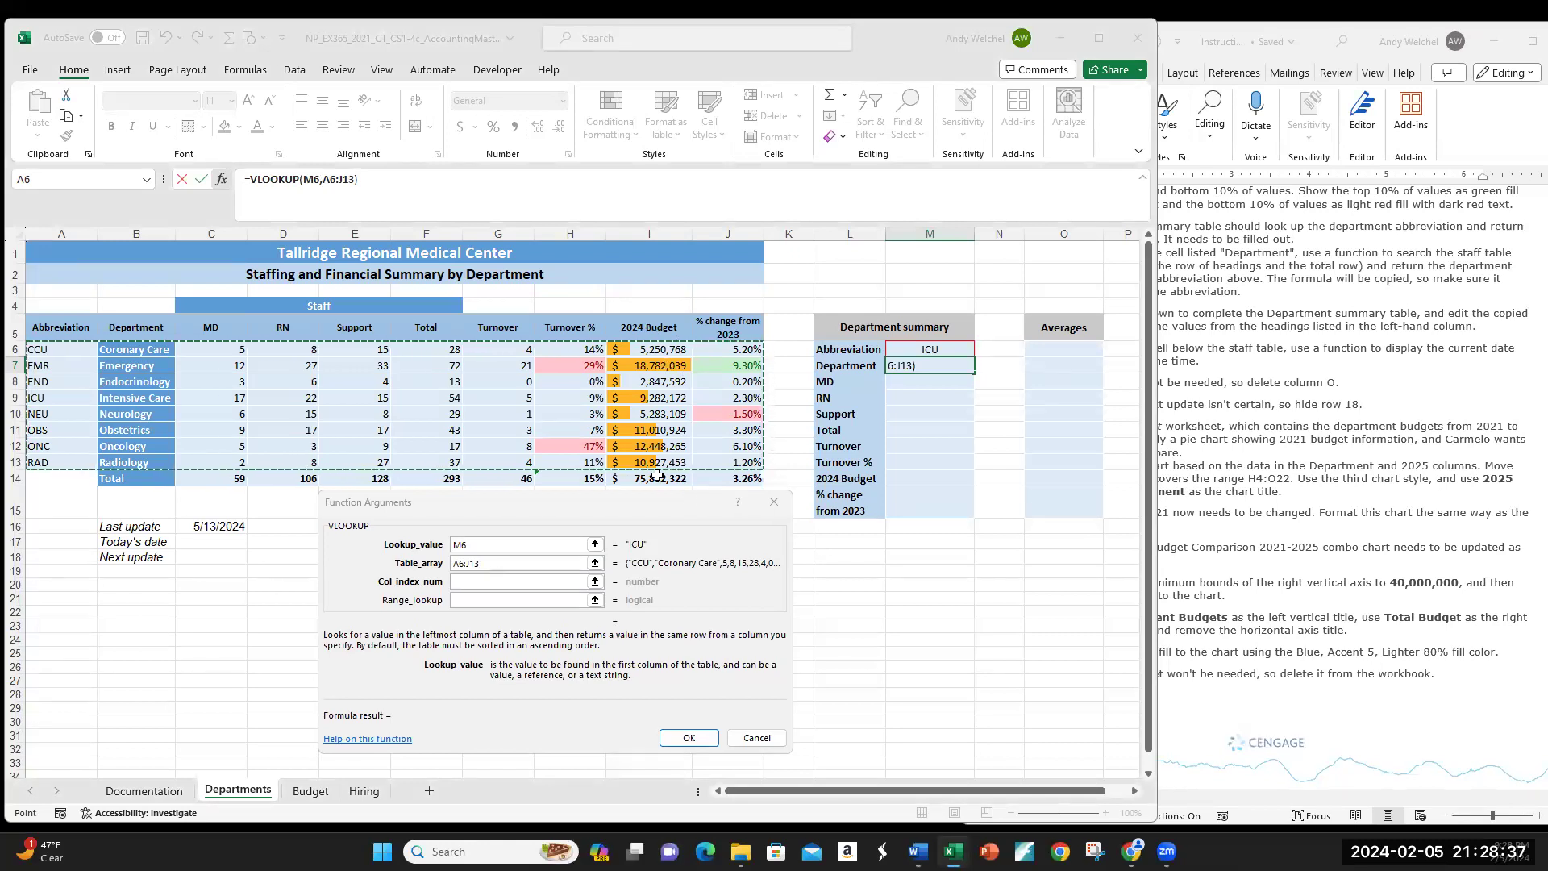
left_click(474, 578)
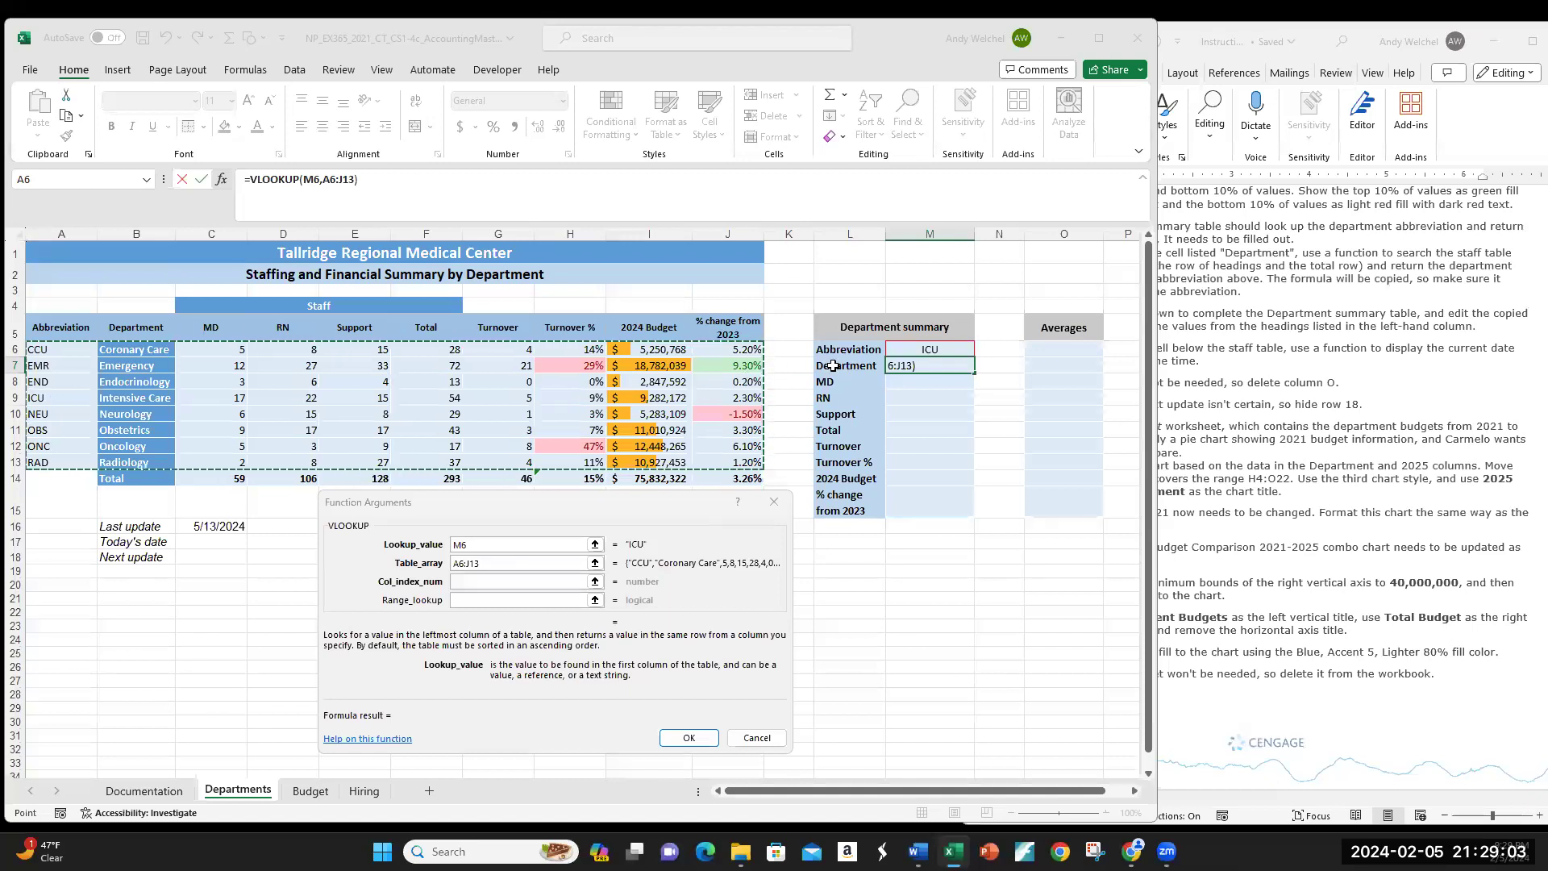
left_click(455, 581)
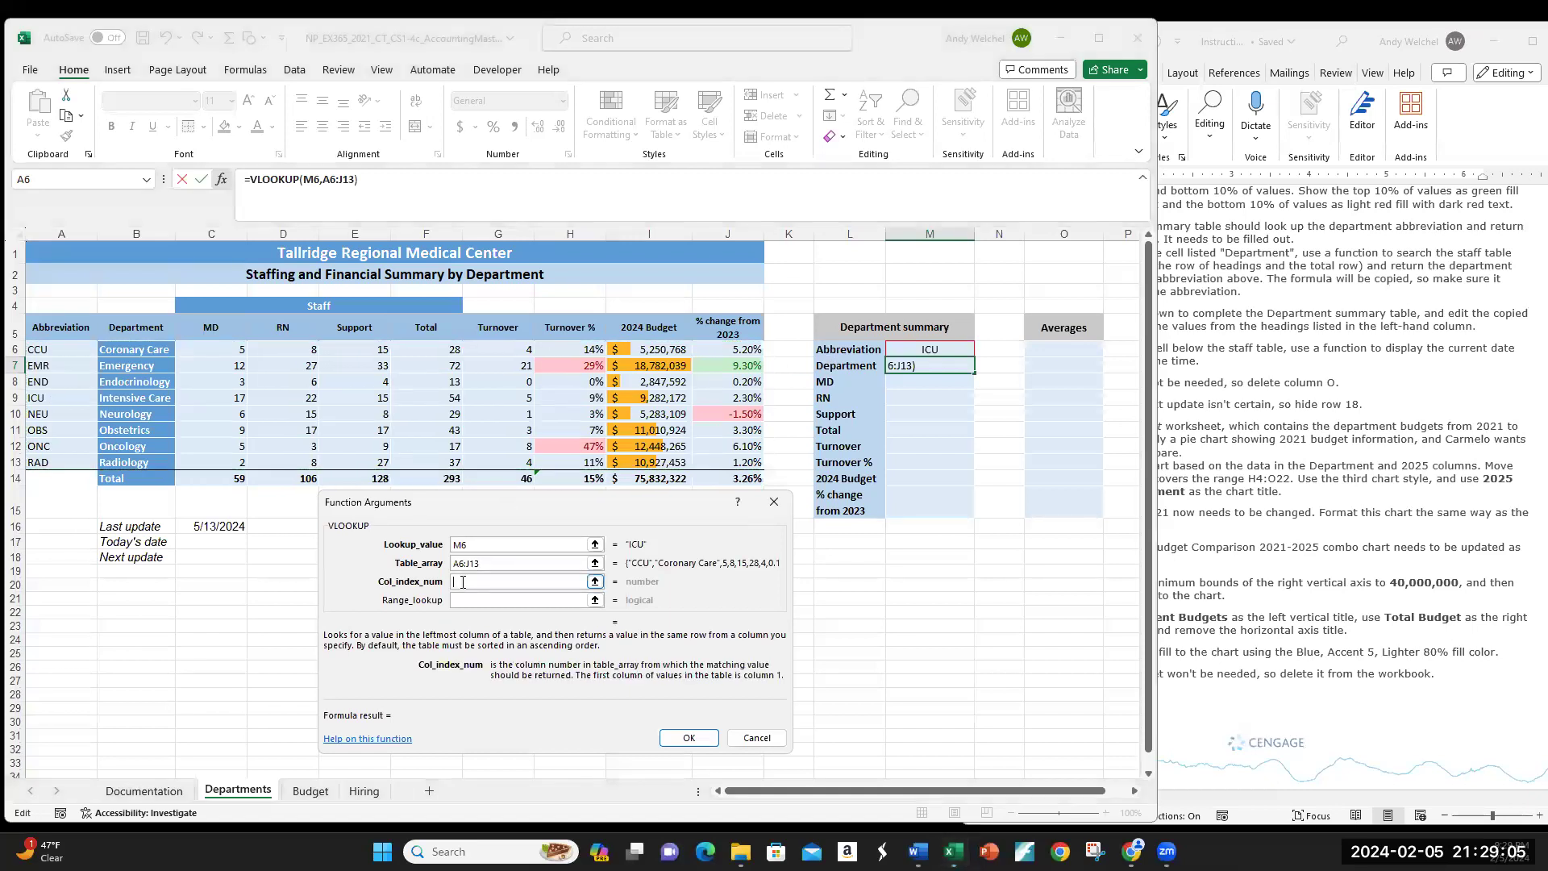
Step: Set the VLOOKUP column index to 2 and range lookup to FALSE, previewing Intensive Care
type("2")
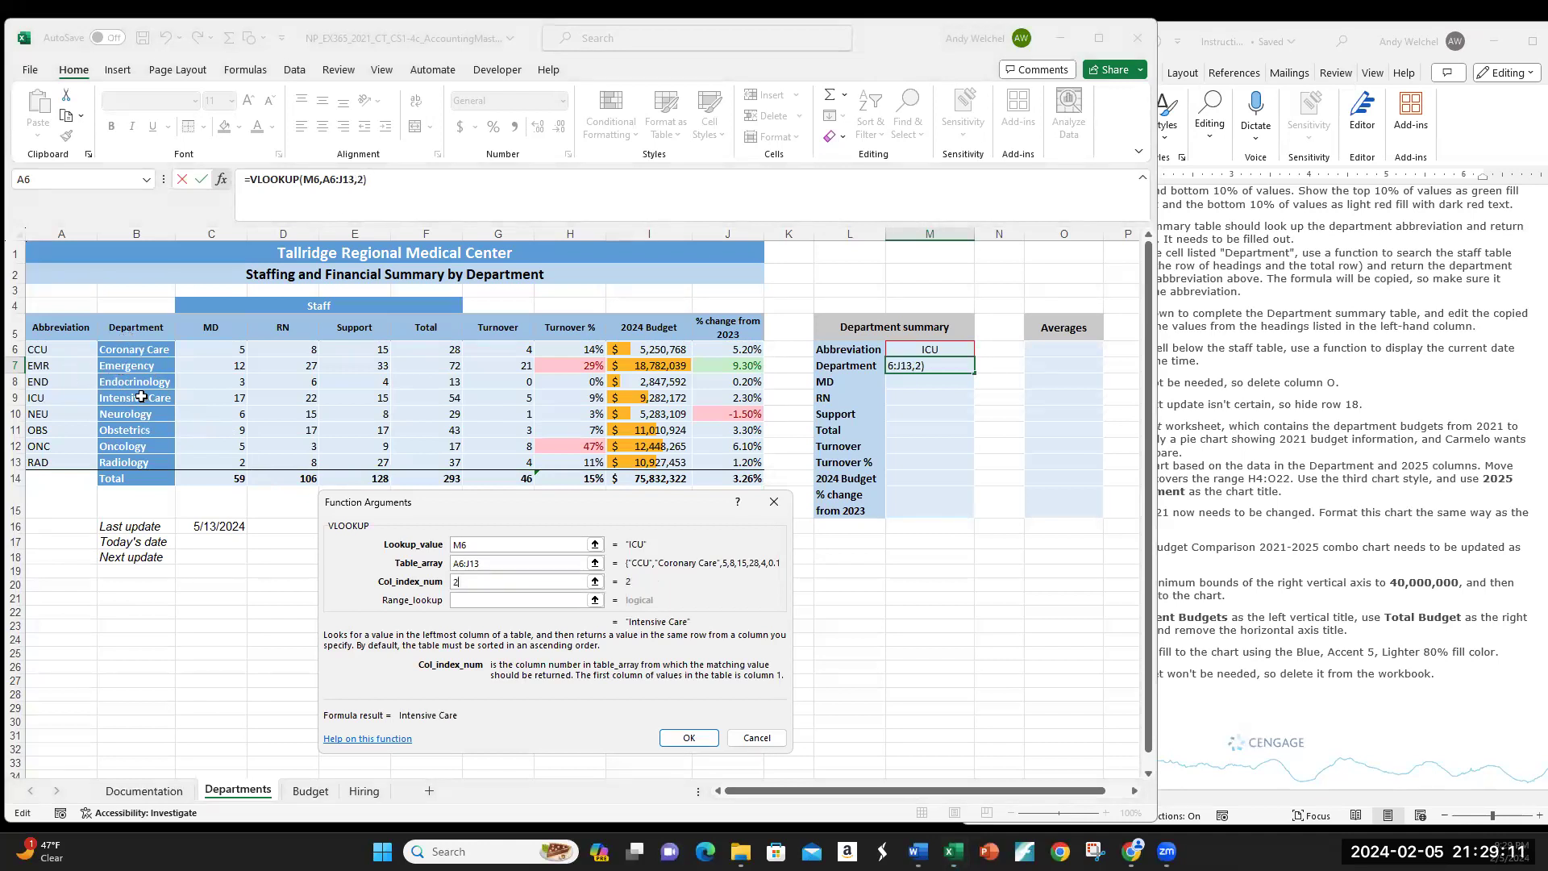
left_click(487, 601)
type("FALSE")
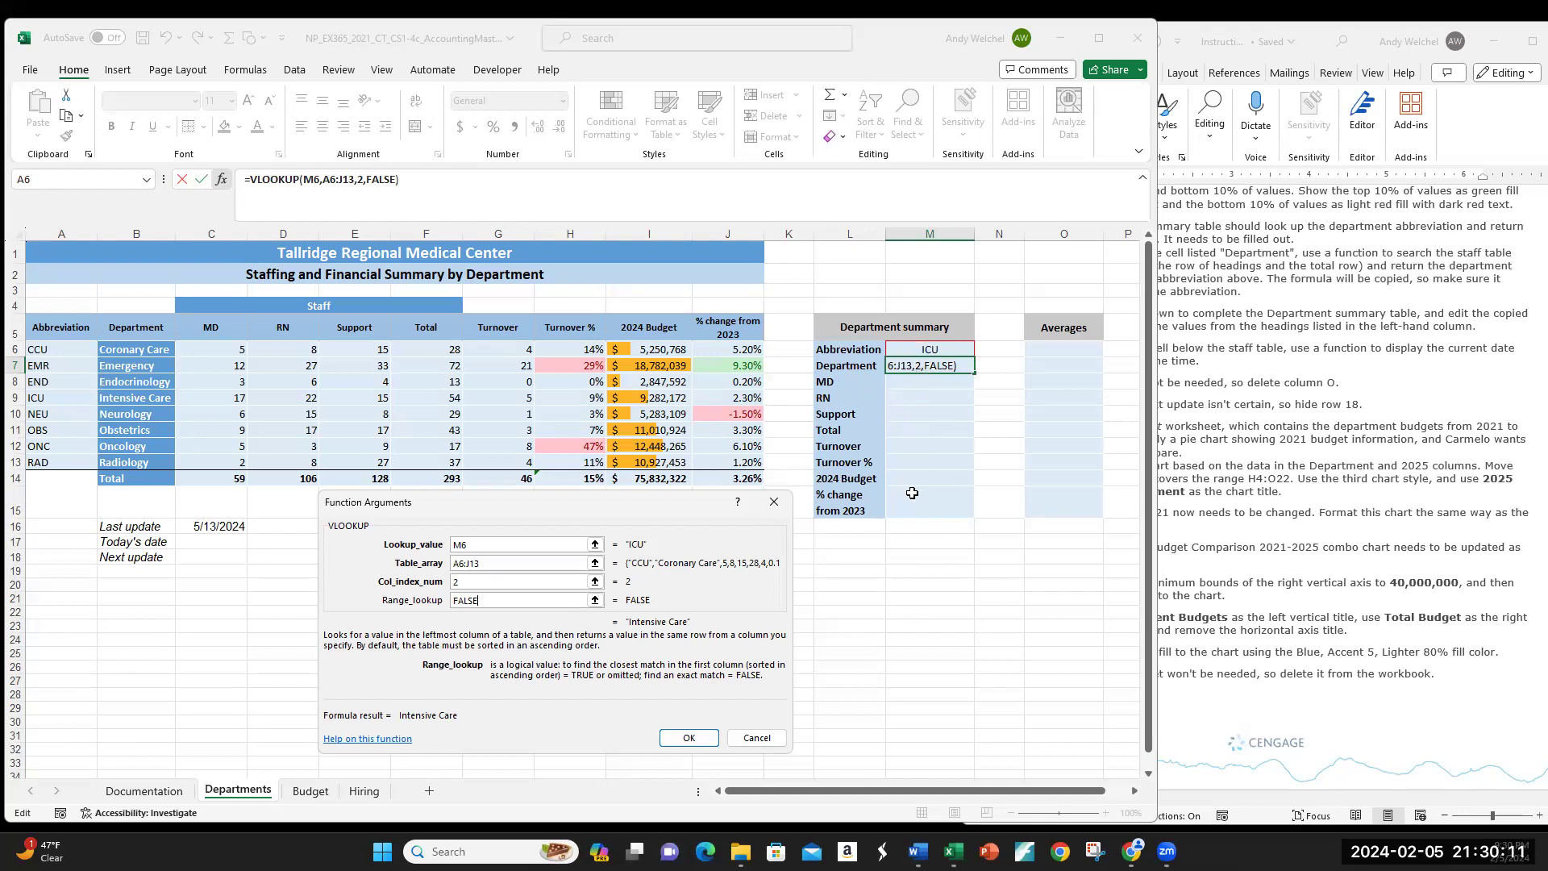
left_click(461, 547)
Step: Lock the lookup value to M$6 and the table to $A$6:$J$13, then confirm the formula
type("$")
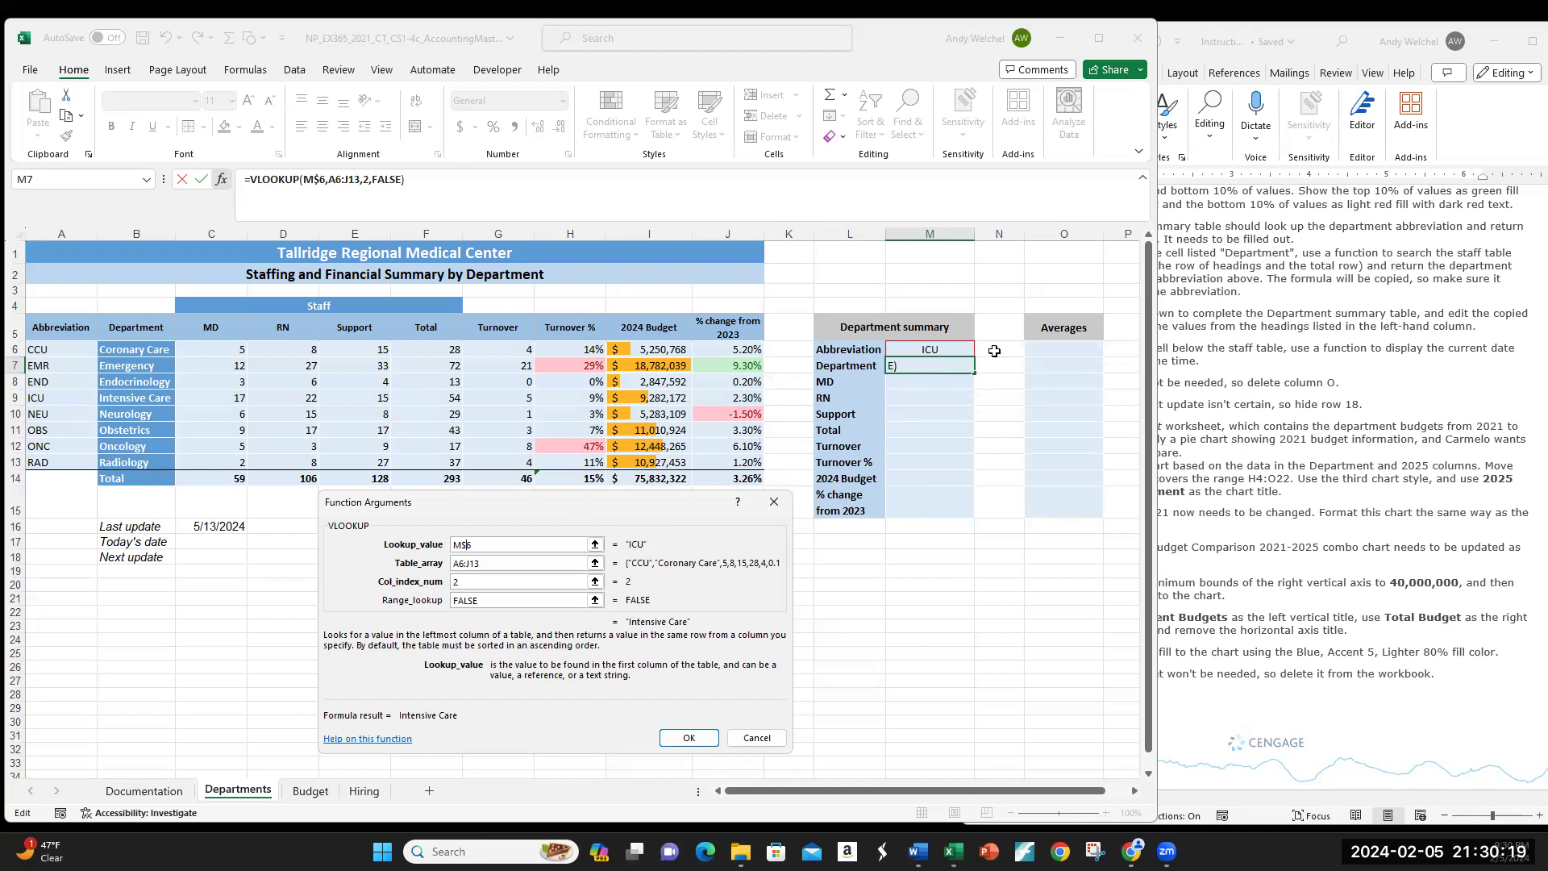
left_click(453, 544)
type("$")
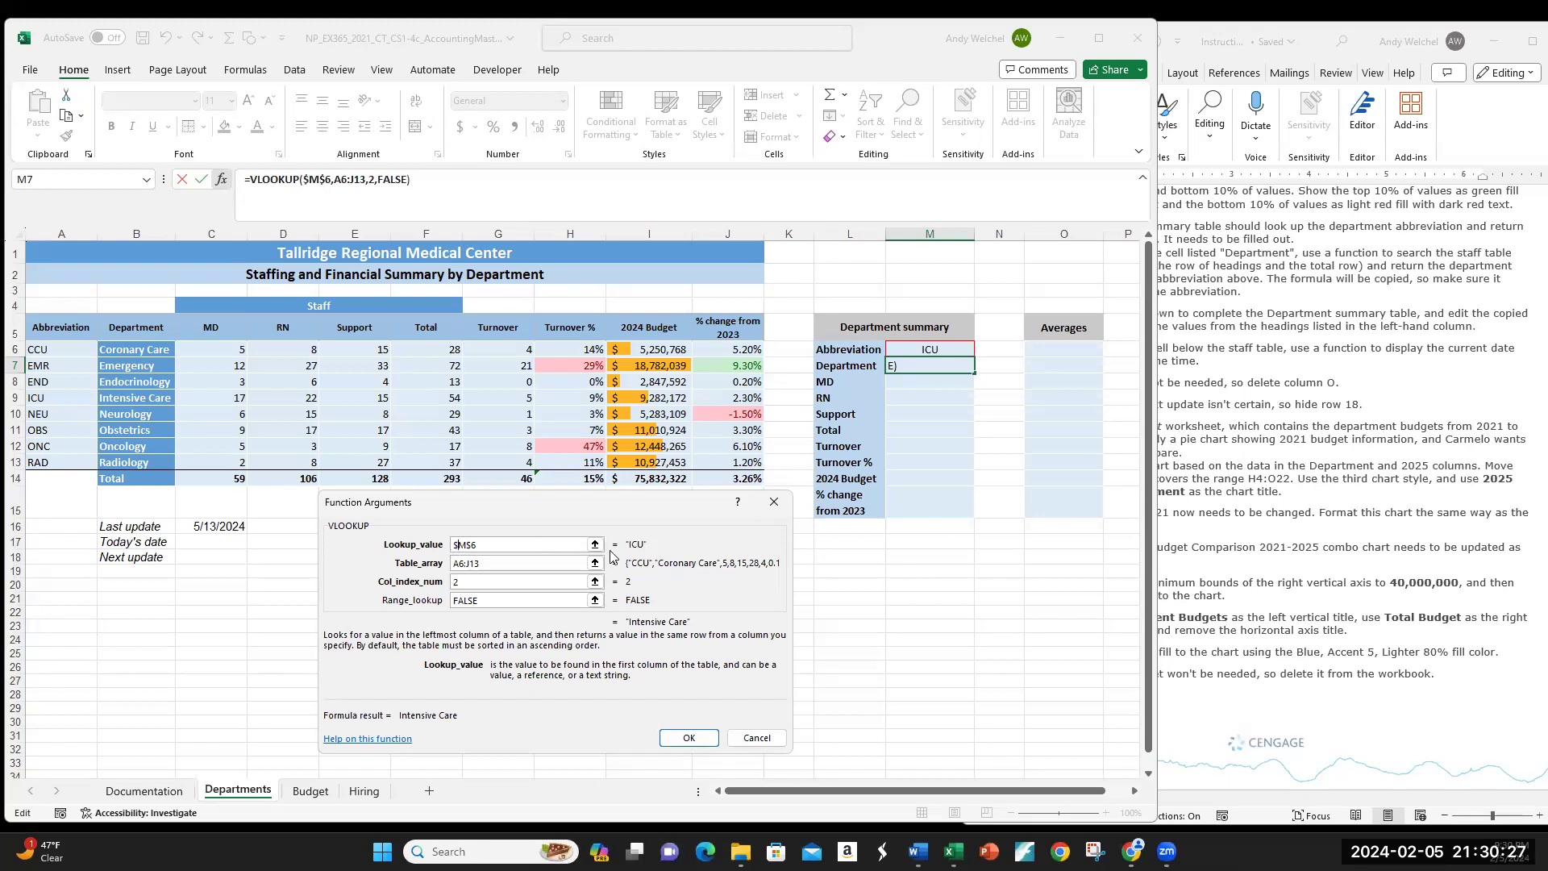
key("BackSpace")
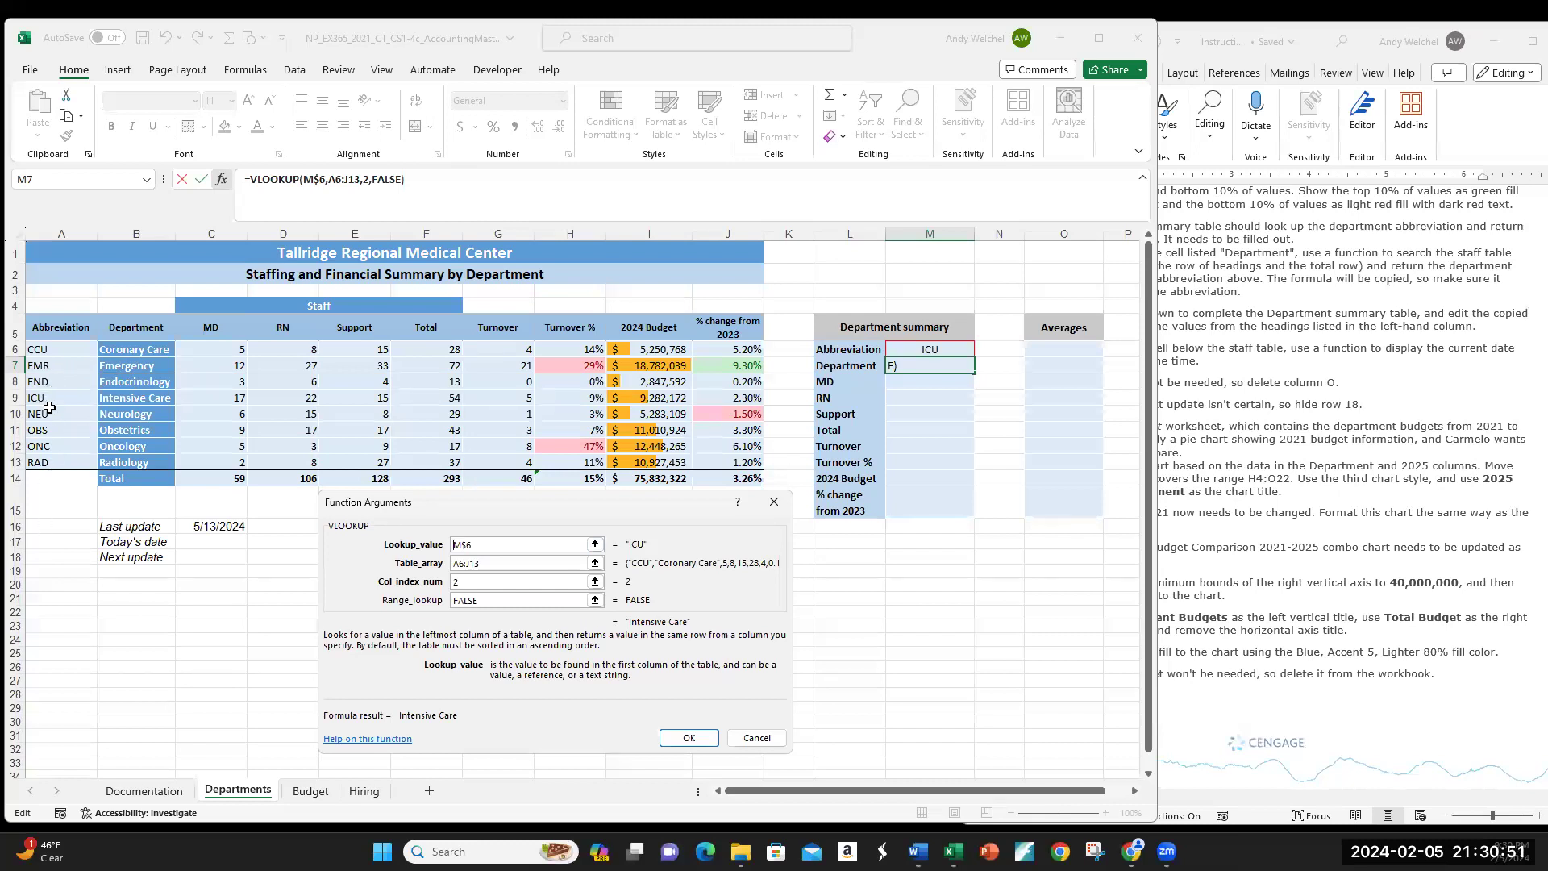
left_click(456, 562)
type("$A$6:")
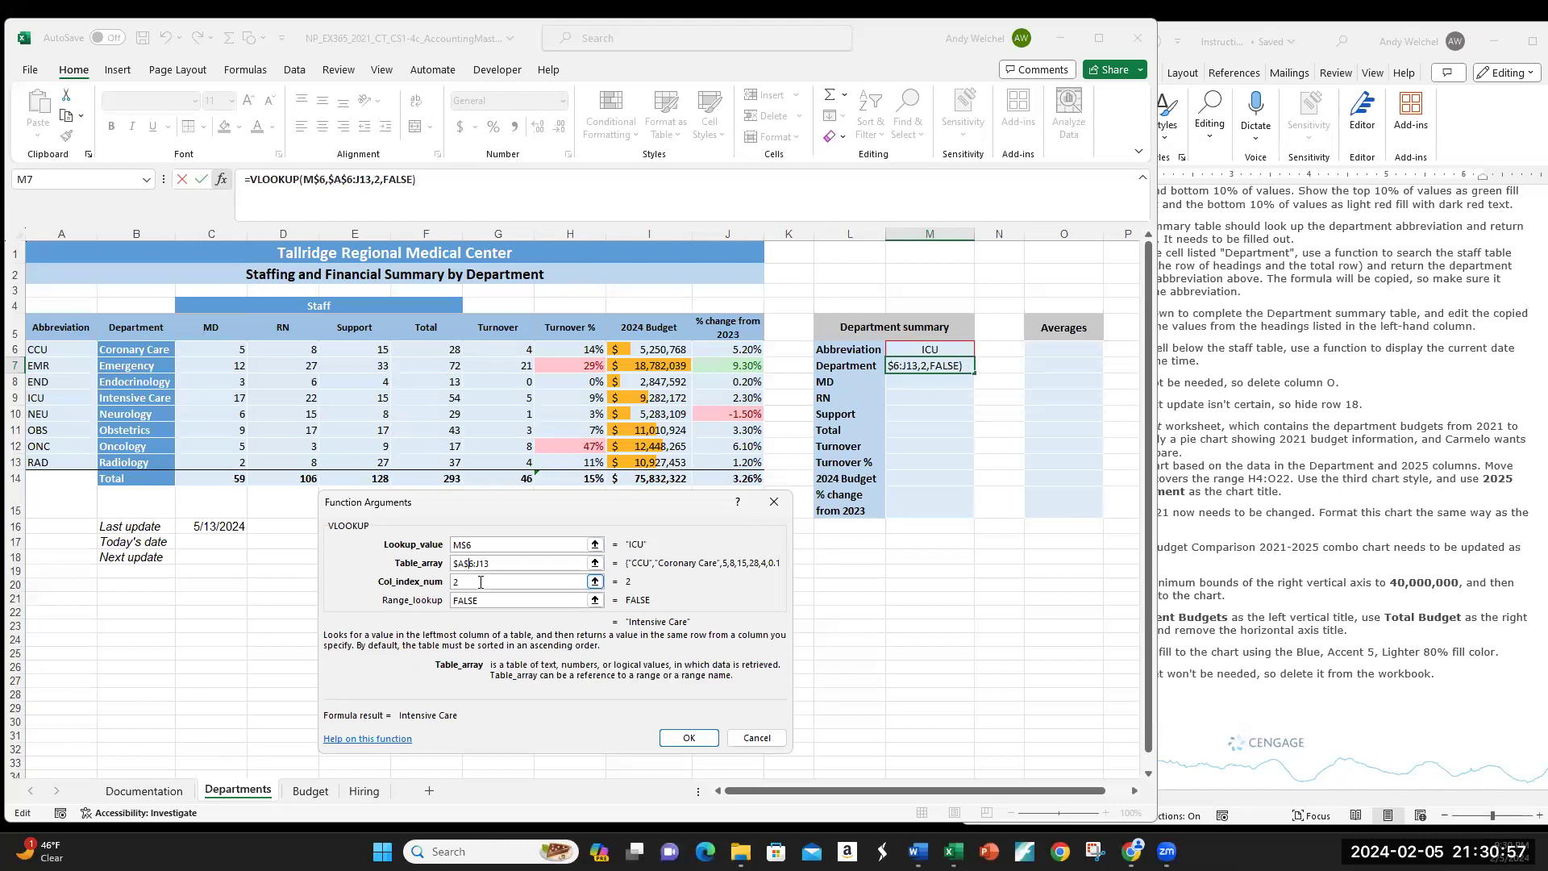
type("$J$")
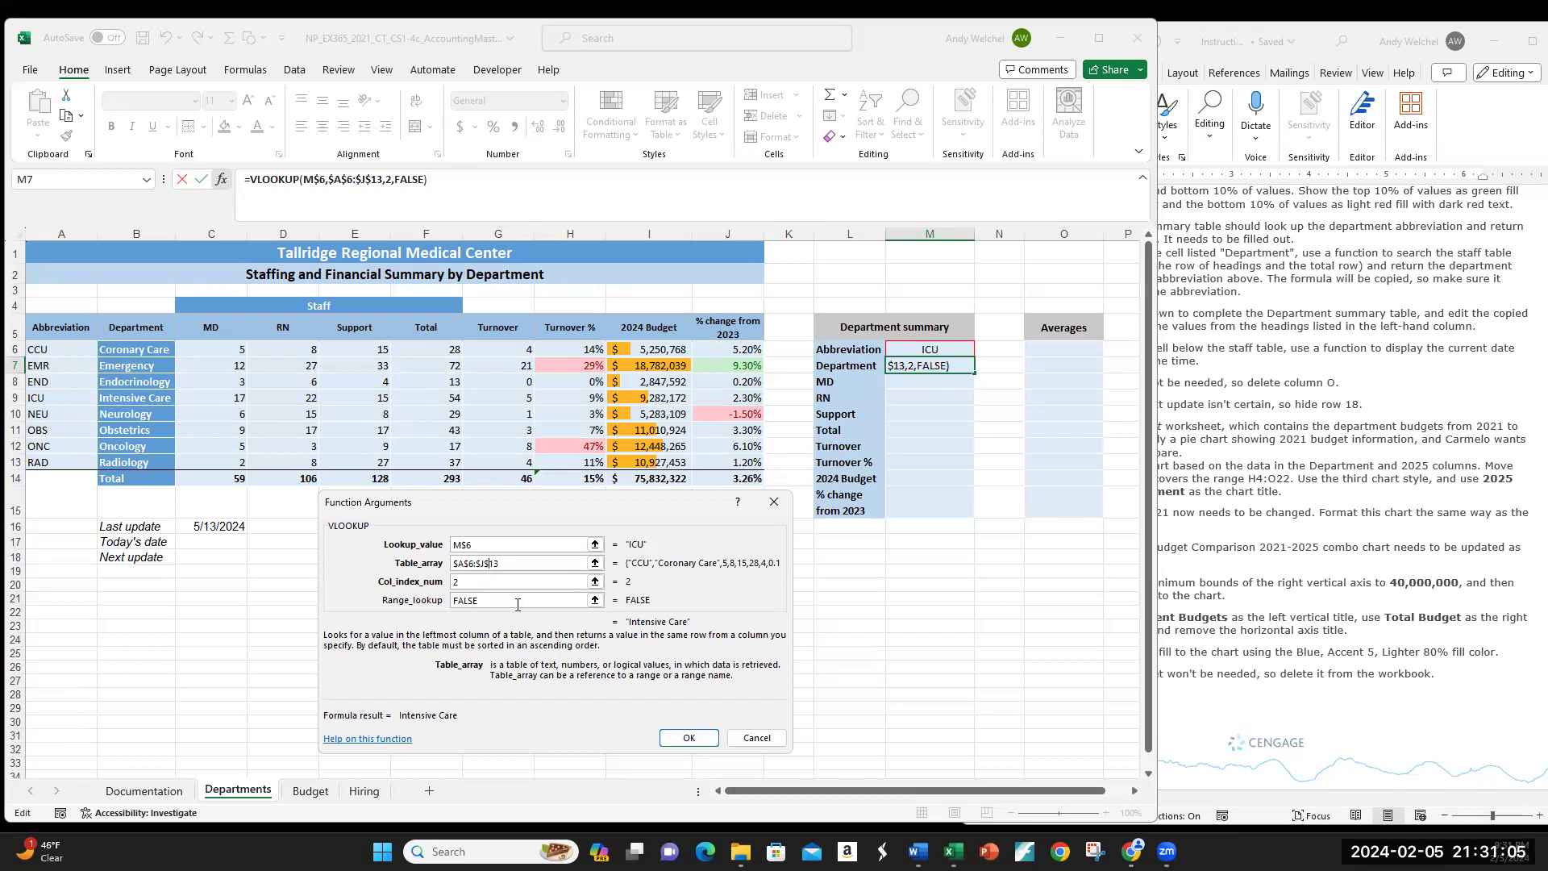
left_click(698, 737)
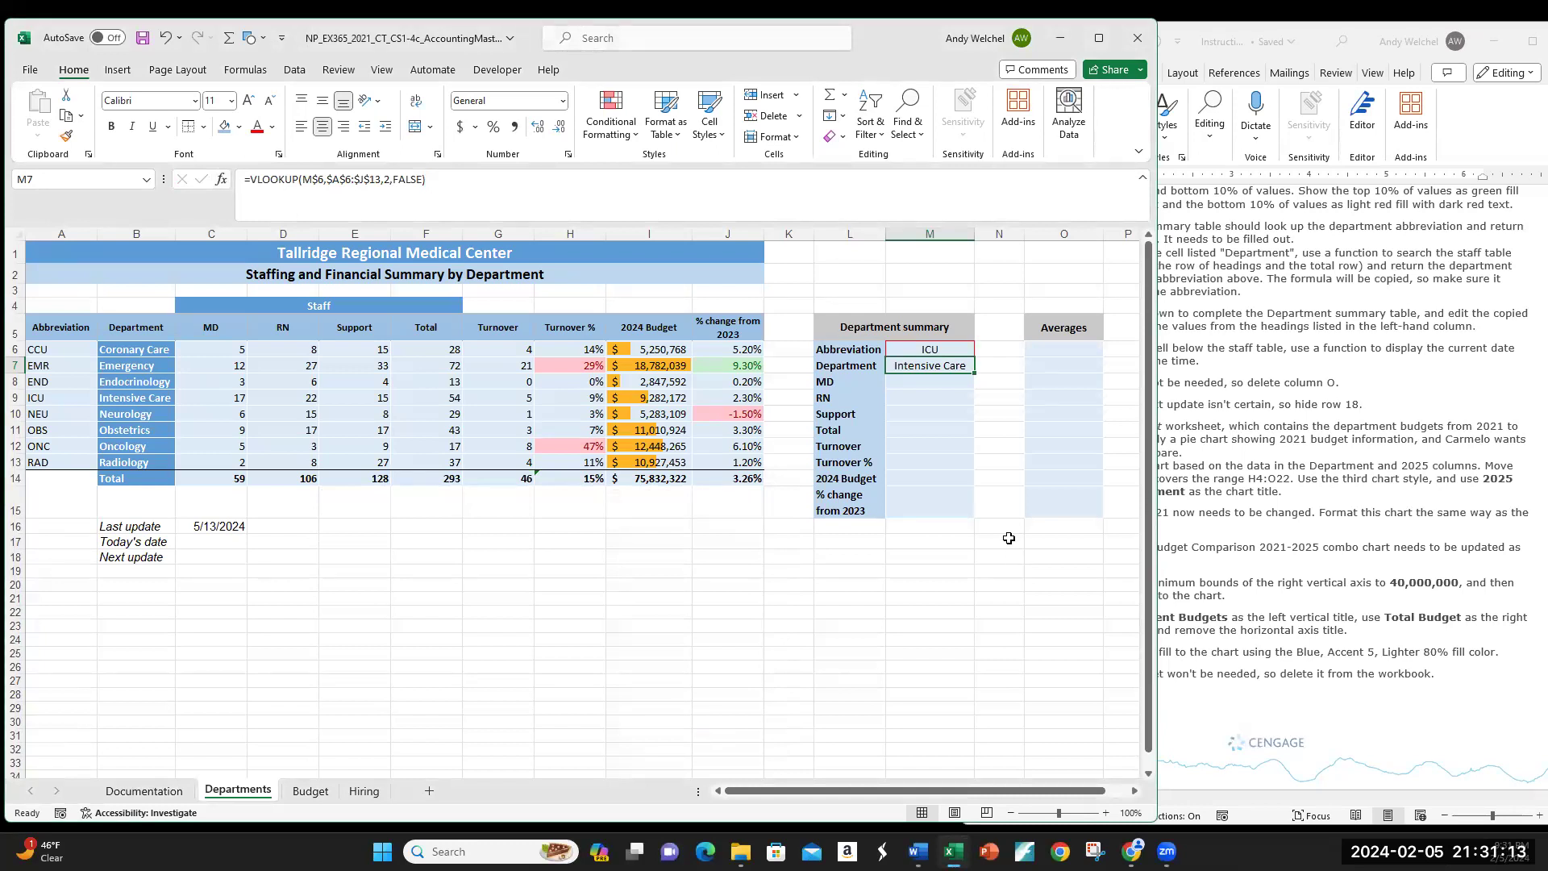
Step: Copy the Department formula down to M15 and update the MD row lookup to show 17
left_click_drag(974, 375, 972, 509)
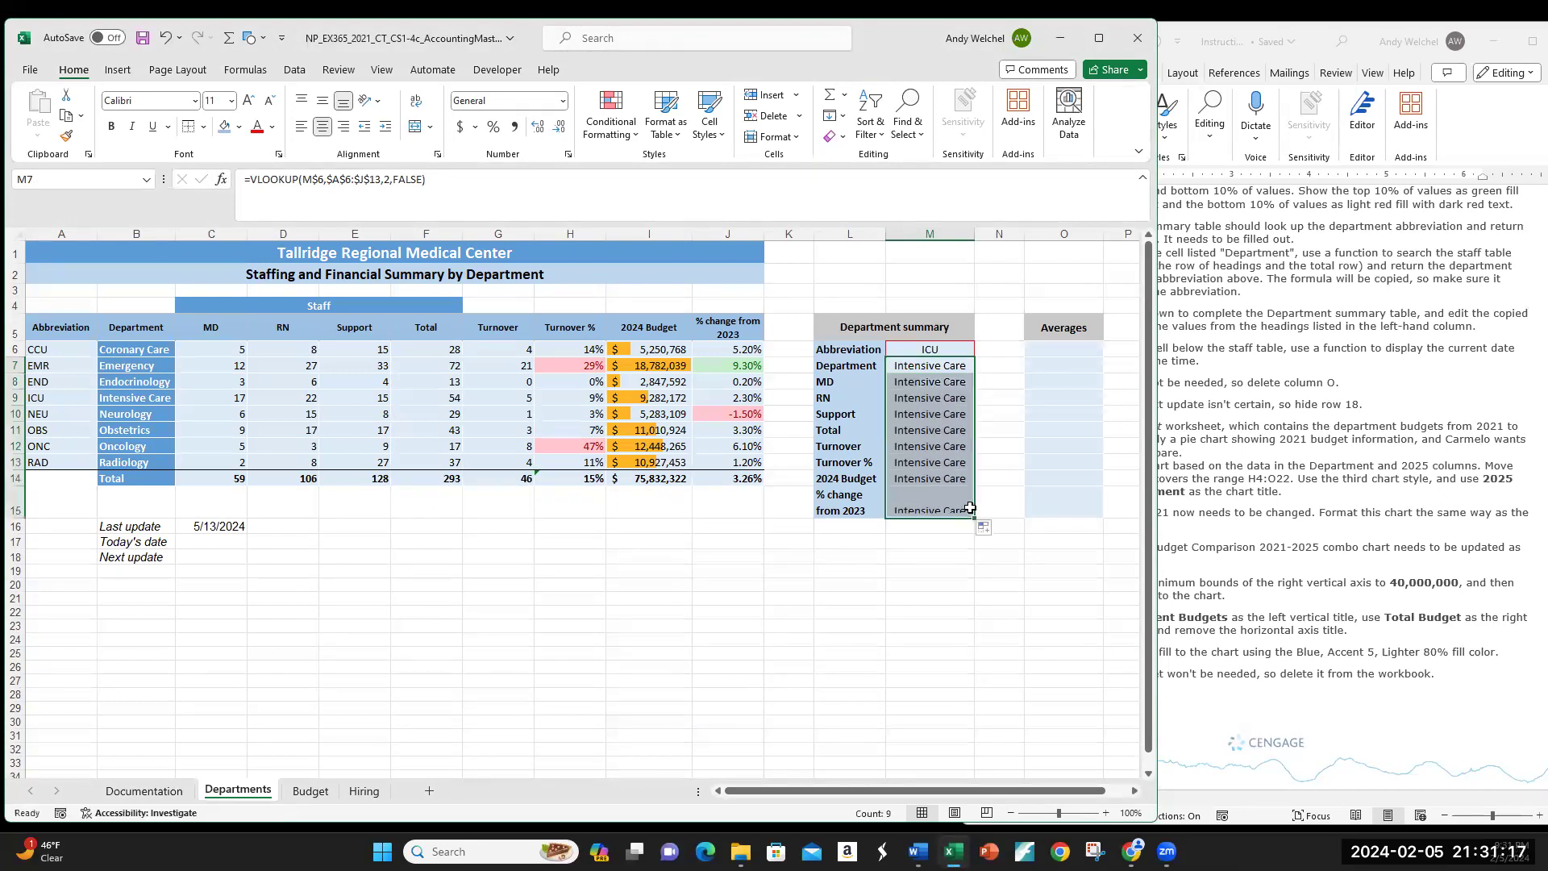
left_click(942, 366)
left_click(938, 386)
left_click(935, 400)
left_click(937, 414)
left_click(927, 382)
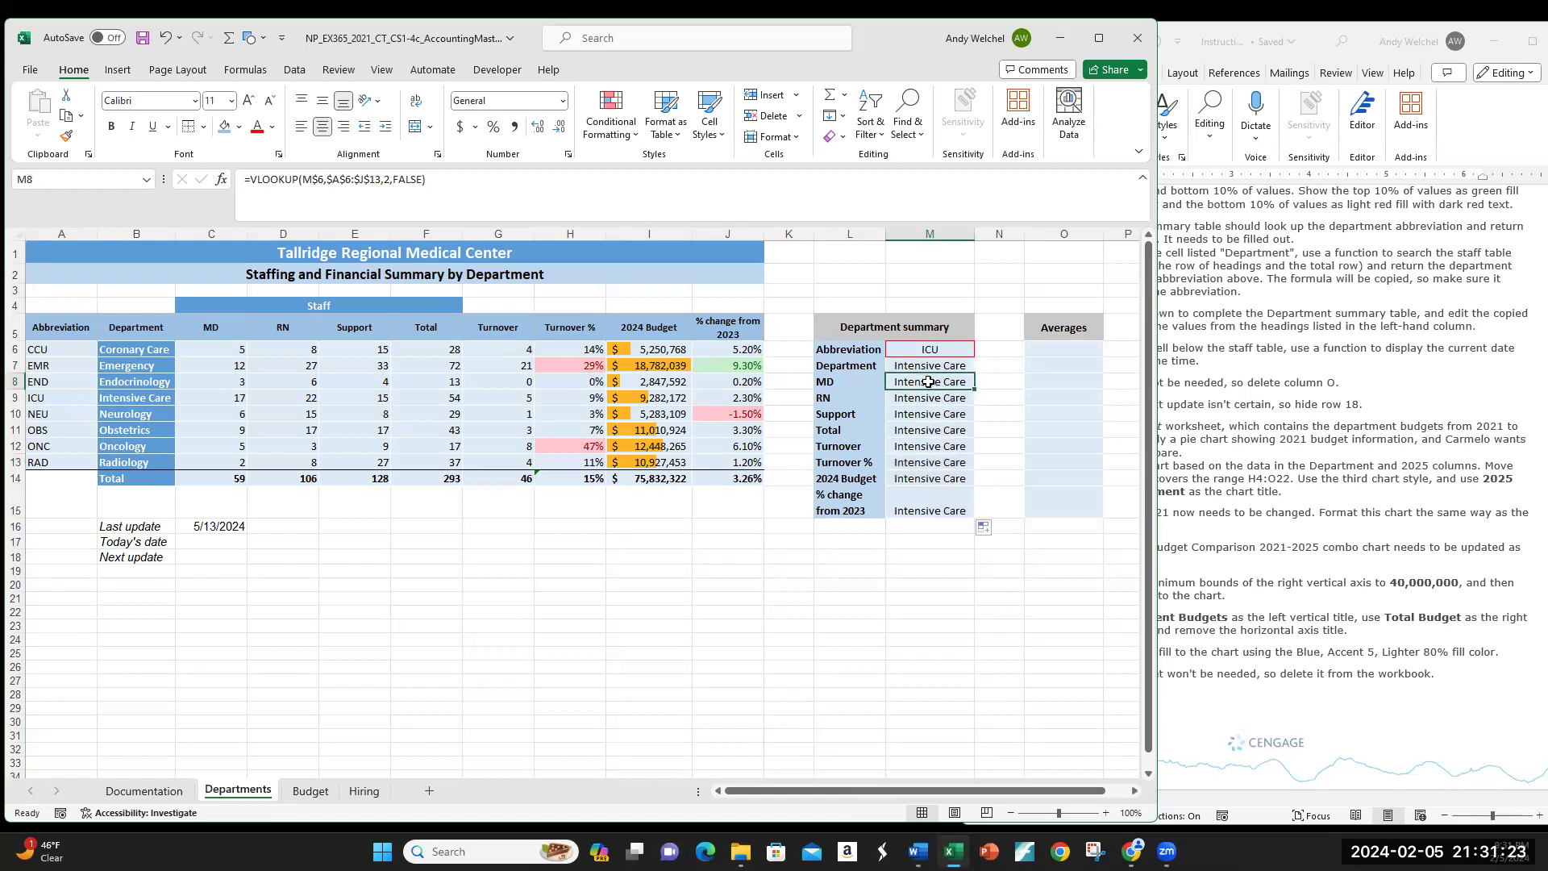
left_click(388, 179)
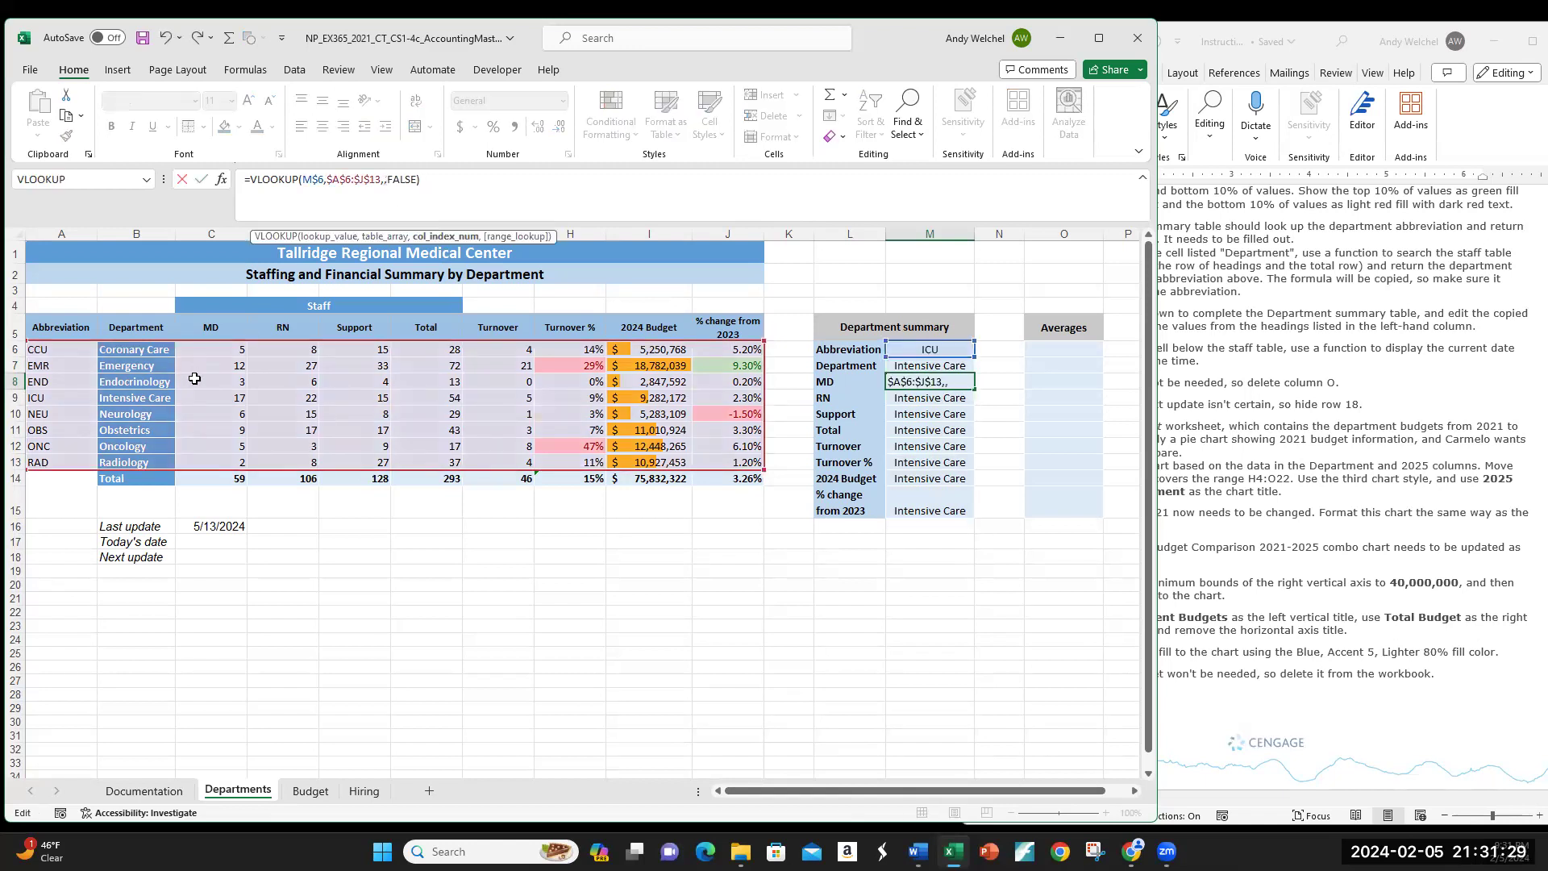
key("Return")
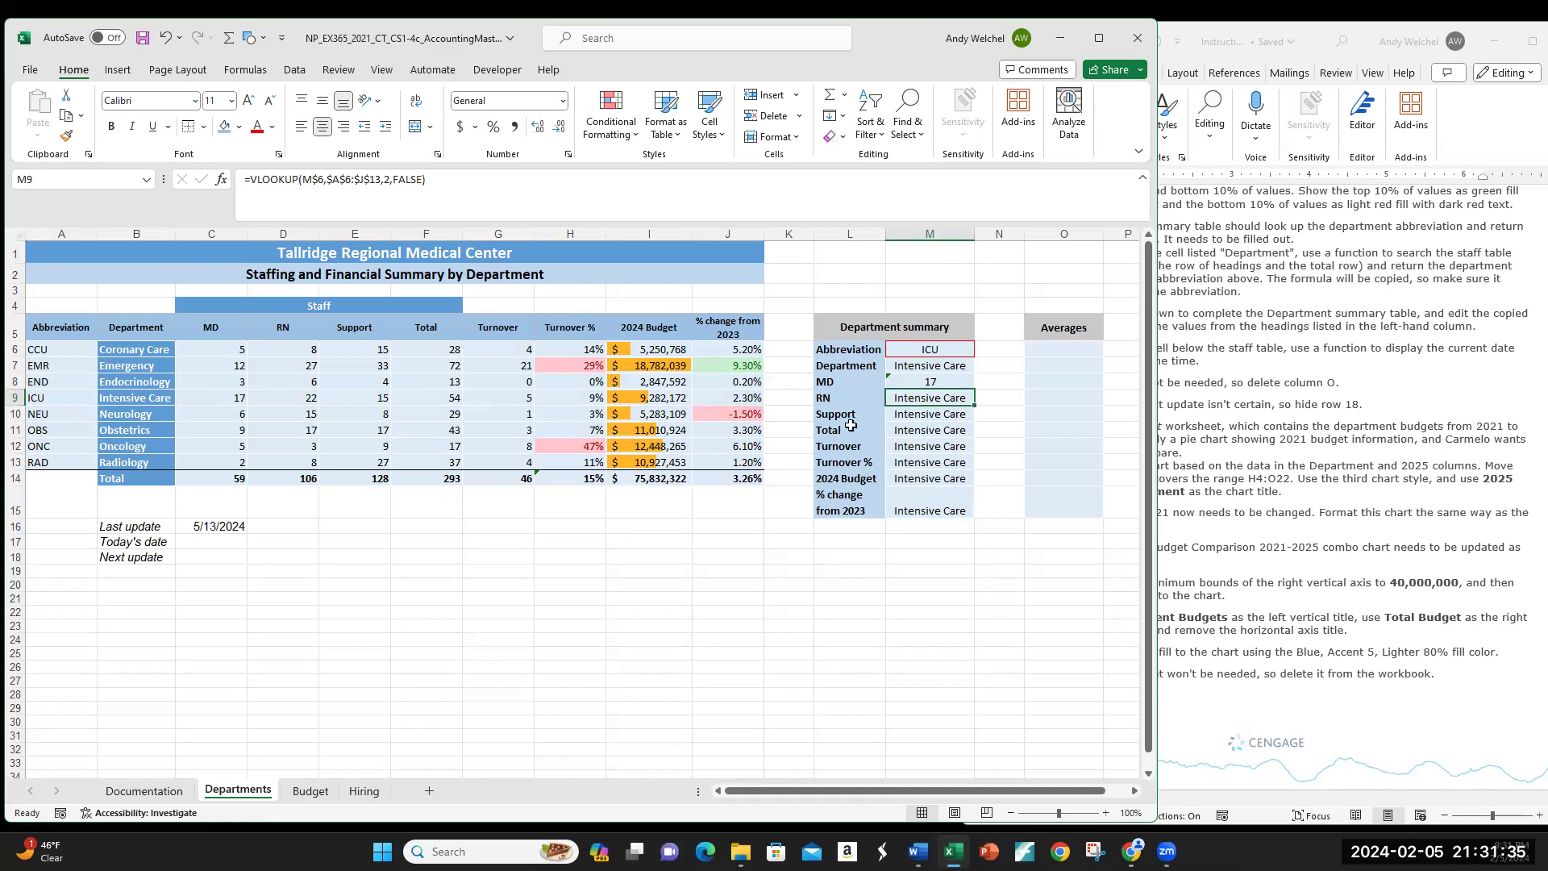
Step: Change the RN and Support lookups to columns 4 and 5, showing 22 and 15
left_click(388, 178)
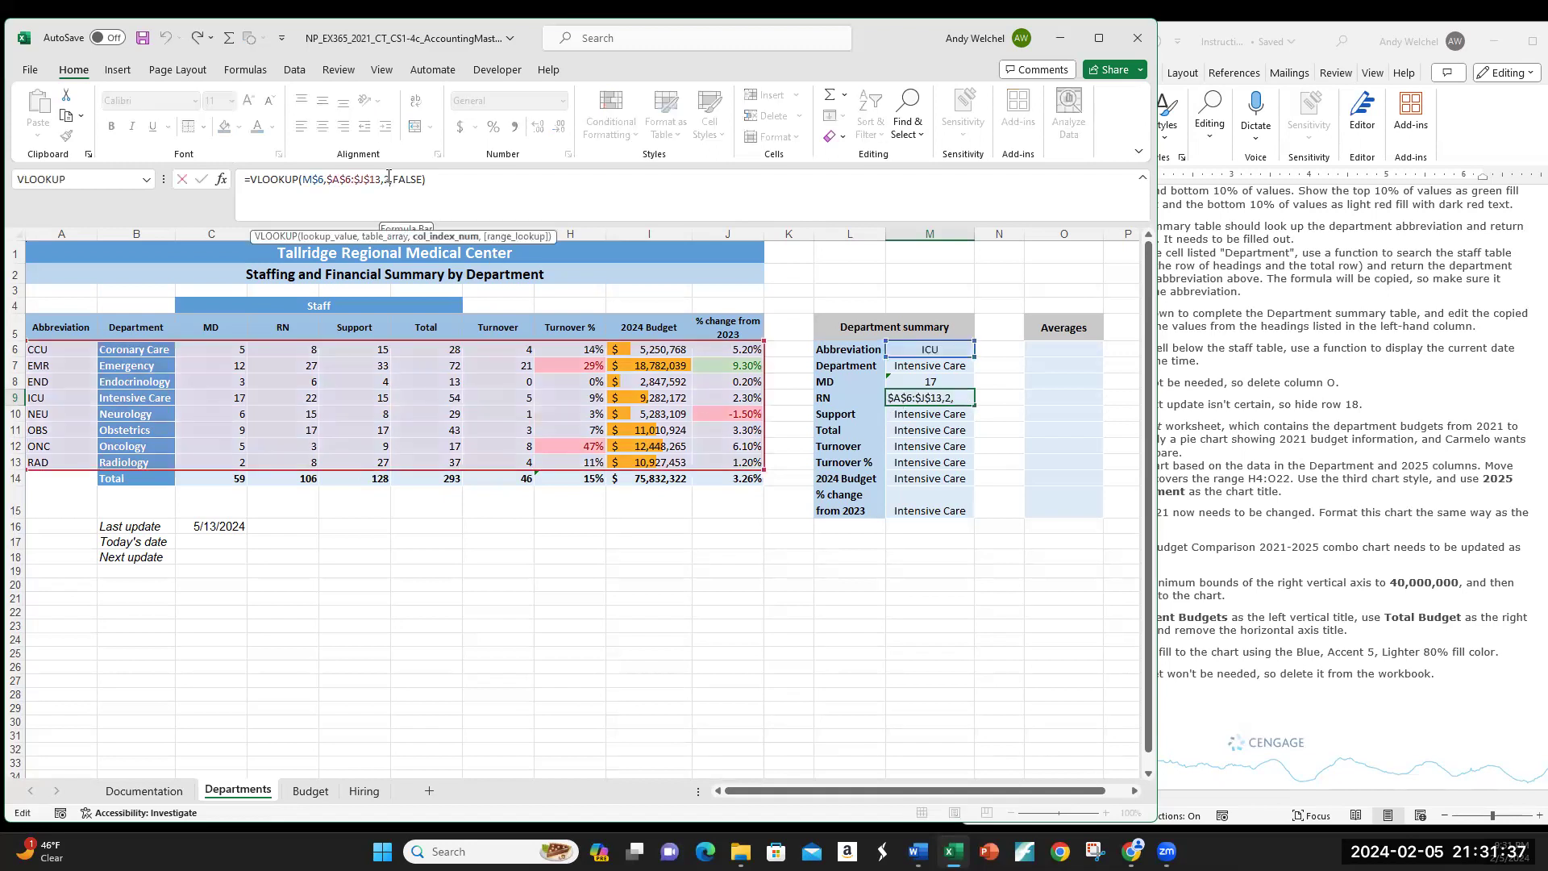
key("BackSpace")
type("4")
key("Return")
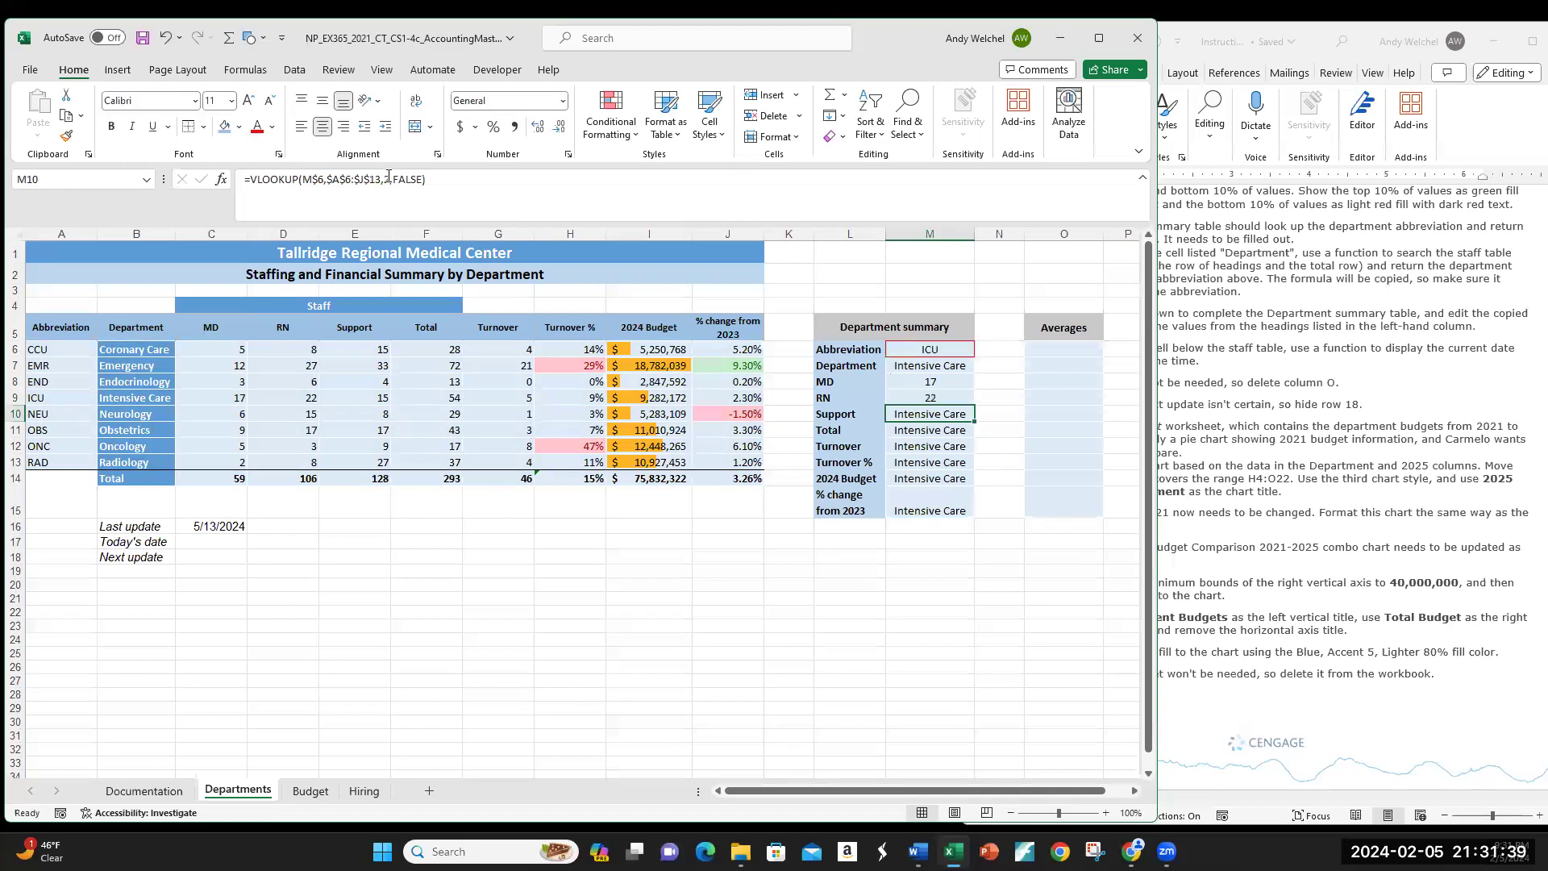
left_click(388, 178)
type("5")
key("Return")
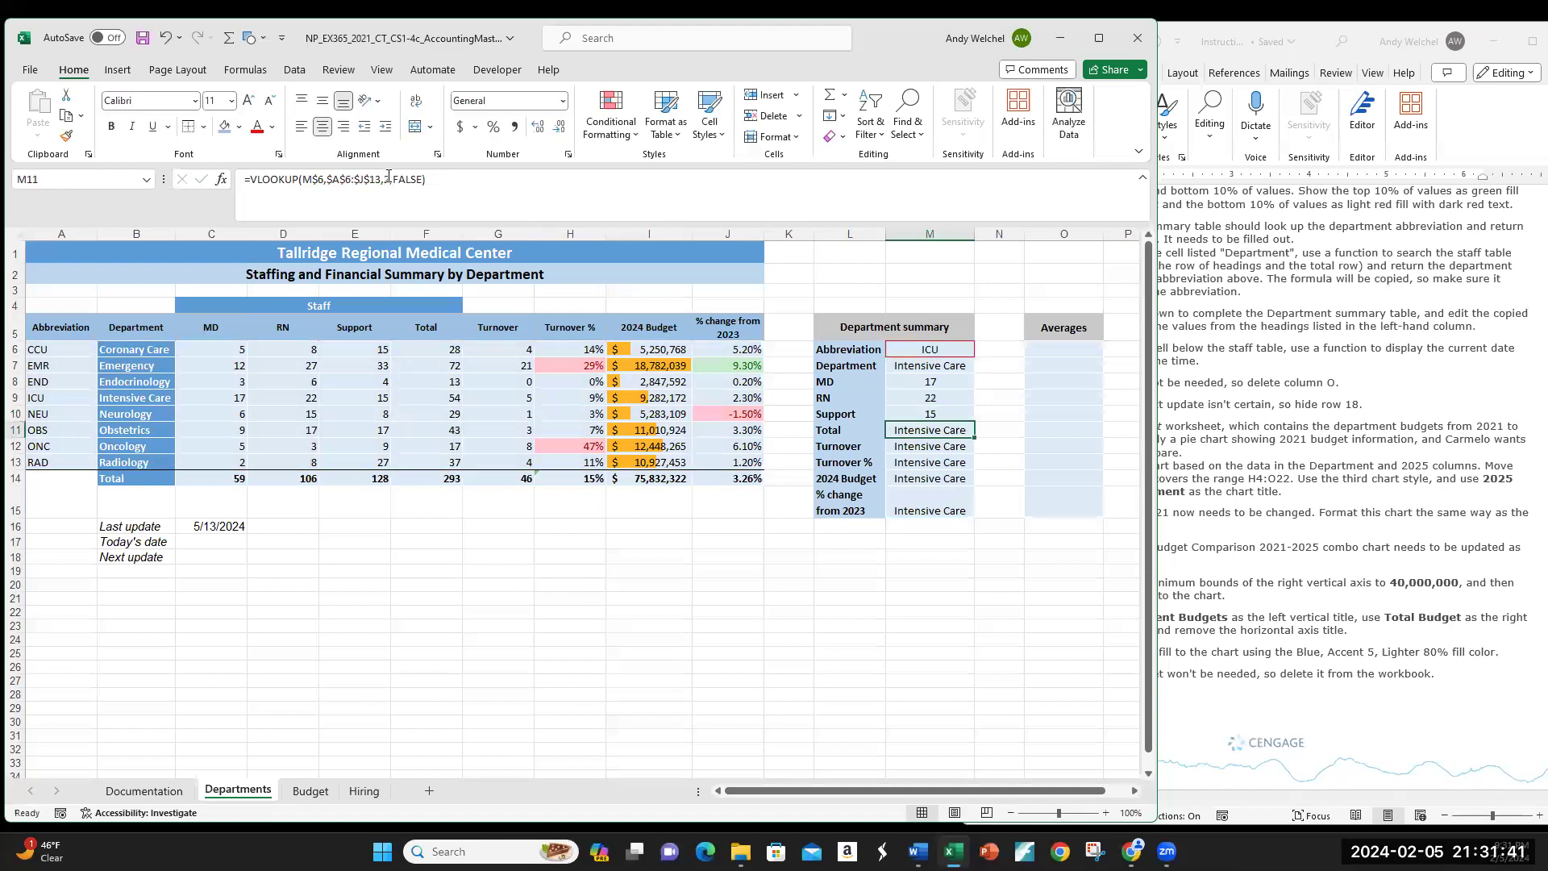
Step: Set the Total, Turnover and Turnover % lookups to columns 6, 7 and 8
left_click(388, 178)
key("BackSpace")
type("6")
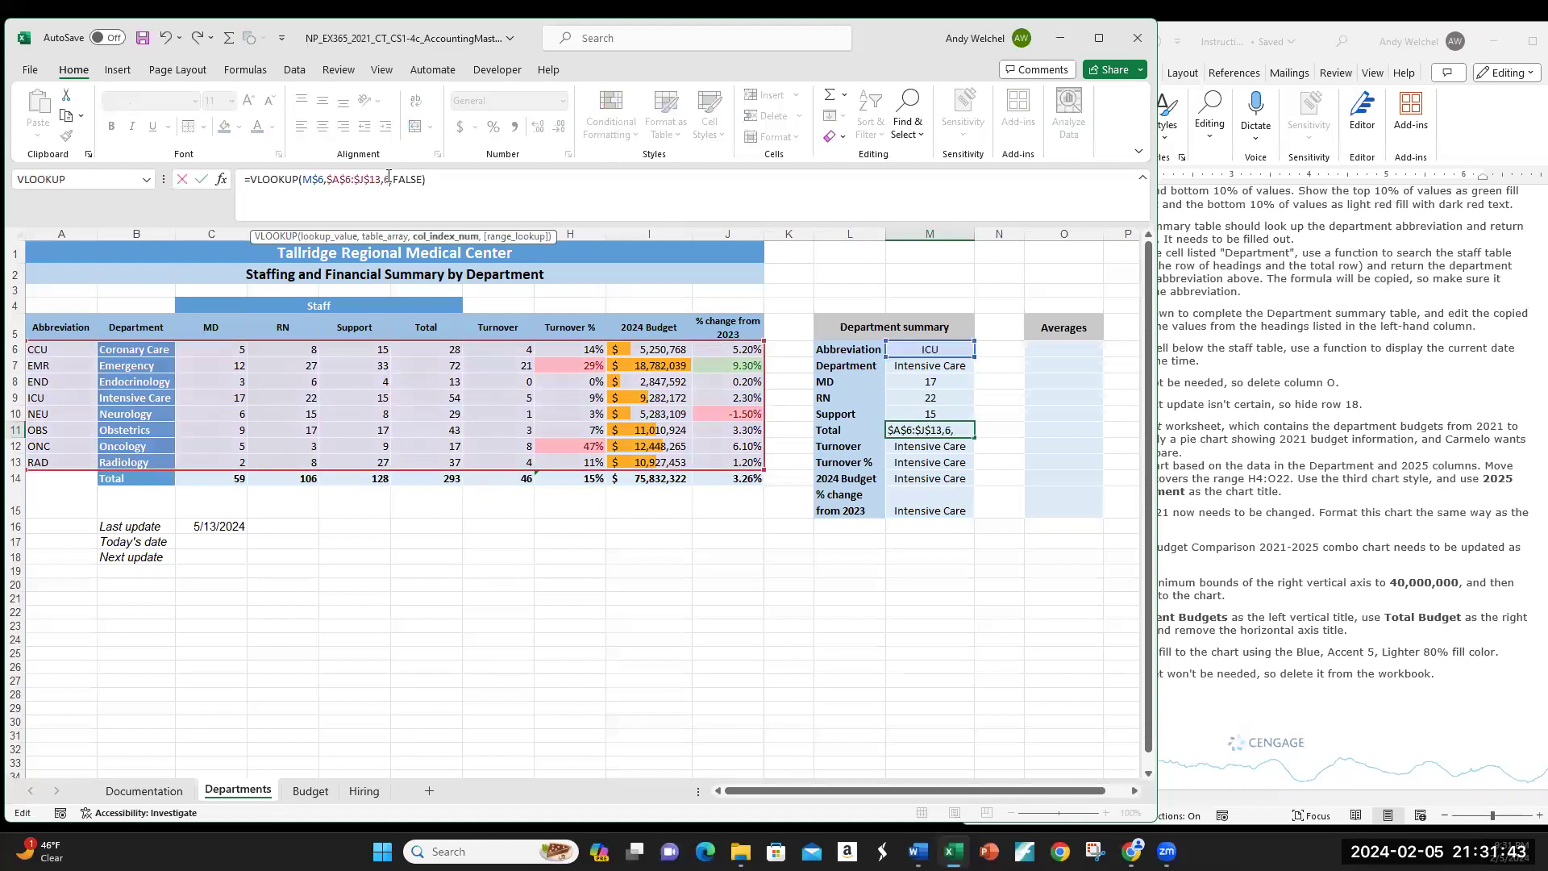
key("Return")
left_click(388, 178)
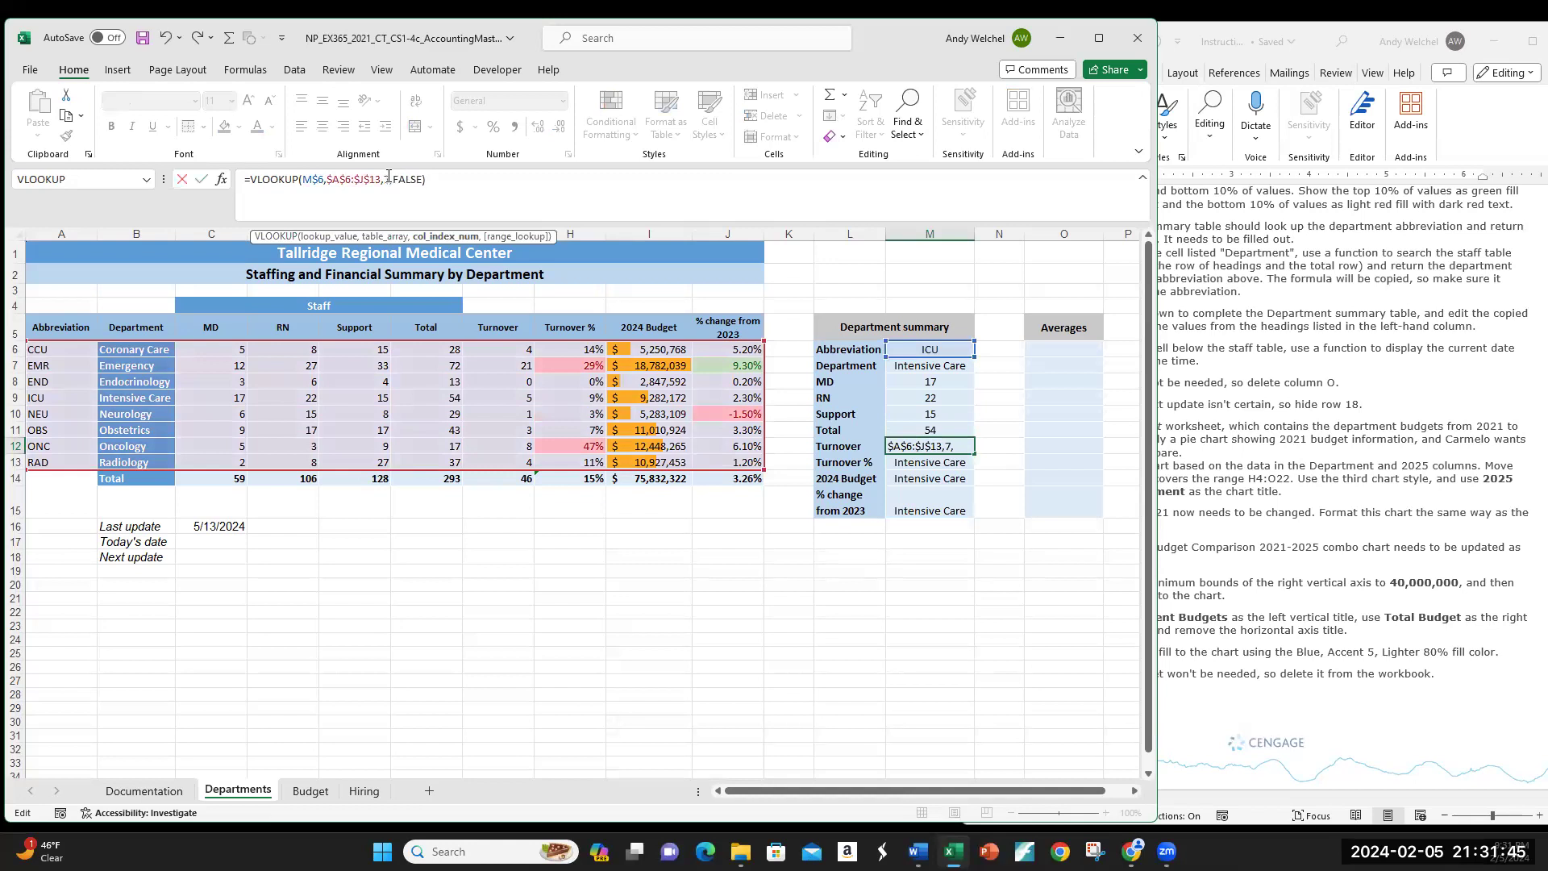
type("7")
key("Return")
left_click(387, 178)
key("BackSpace")
type("8")
key("Return")
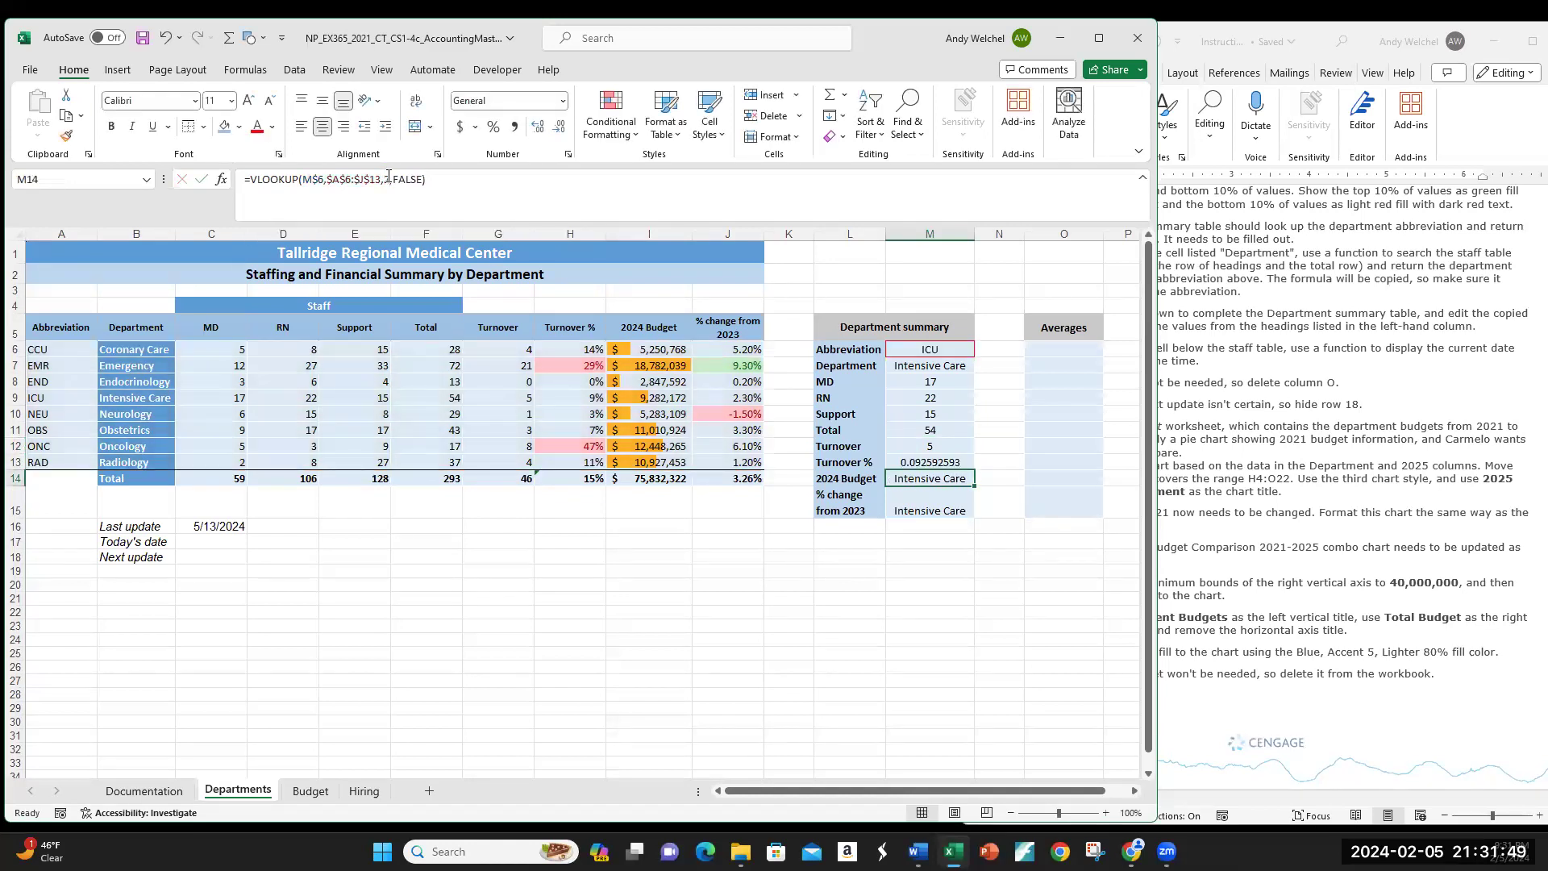
Step: Set the 2024 Budget and % change lookups to columns 9 and 10
left_click(388, 179)
key("BackSpace")
type("9")
key("Return")
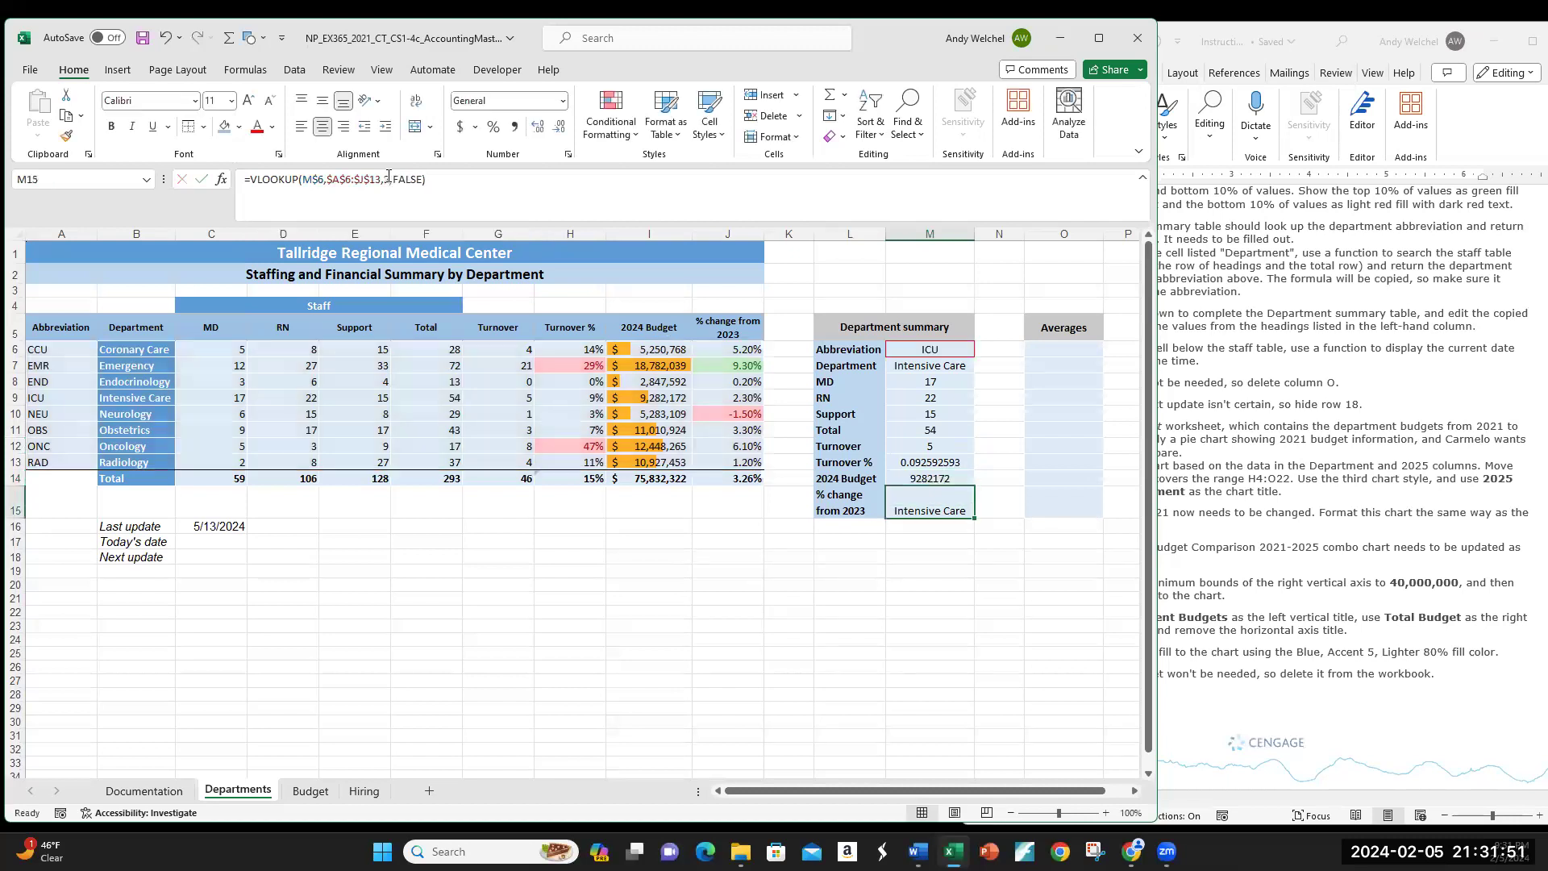
left_click(388, 179)
key("BackSpace")
type("10")
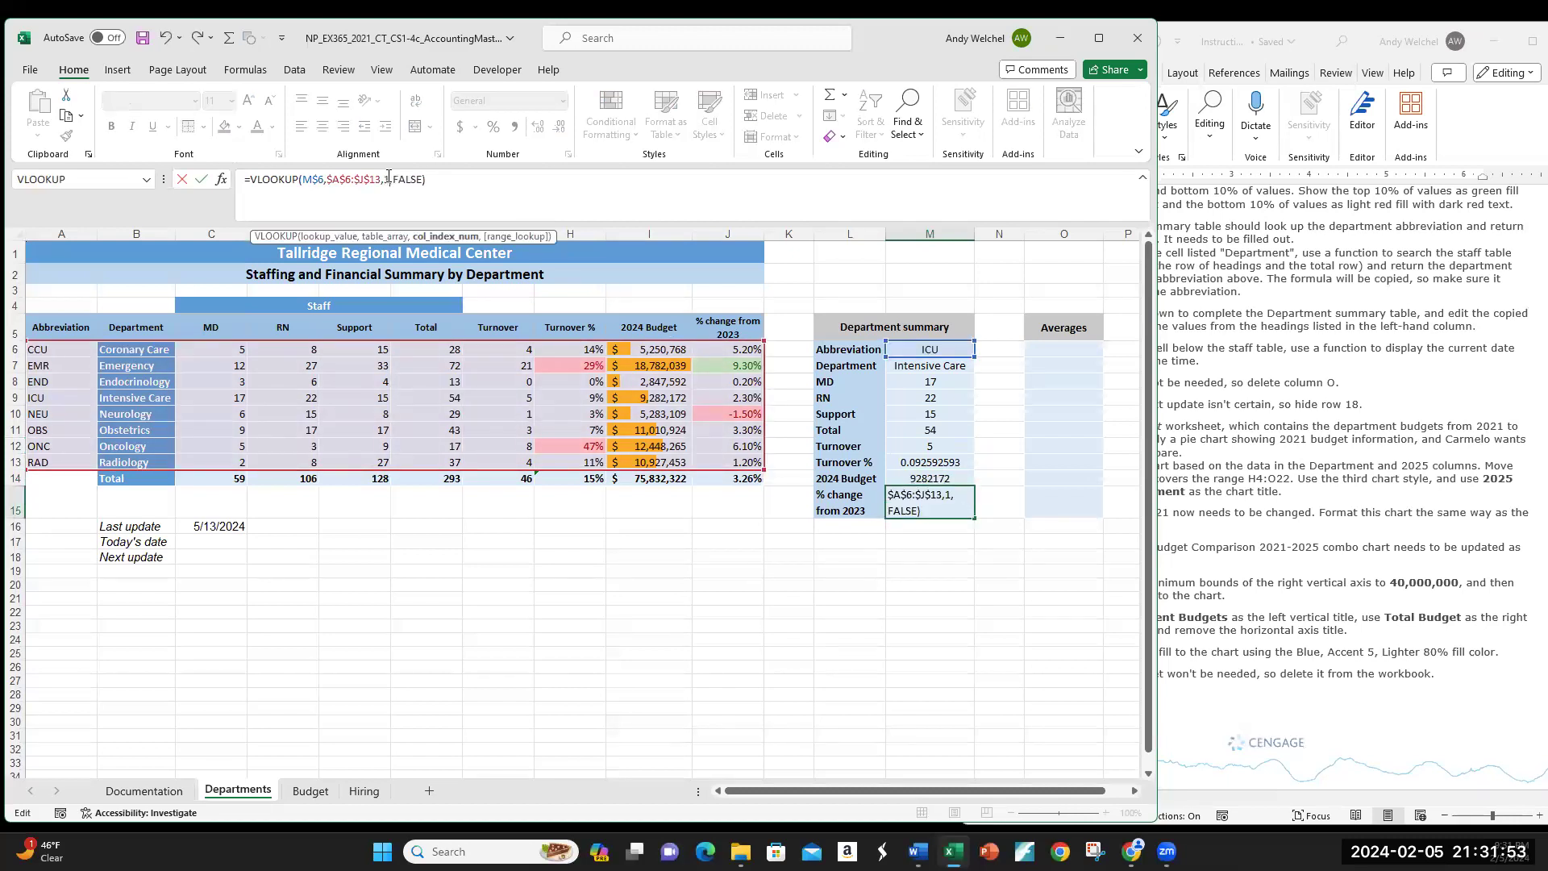
key("Return")
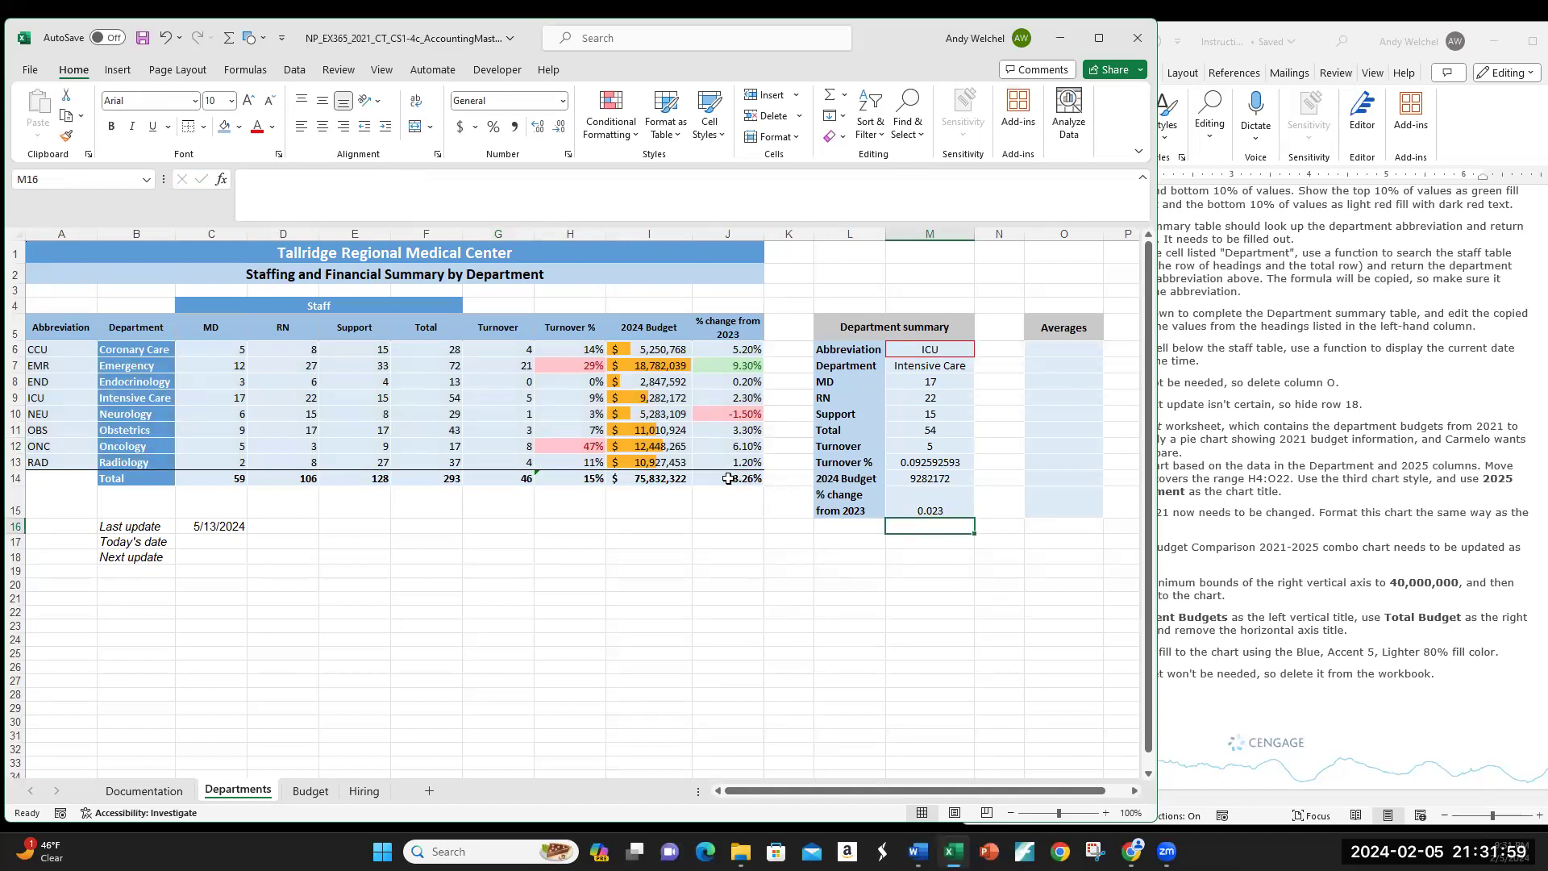
Step: Undo the summary edits back to the single Department lookup in M7
left_click(707, 398)
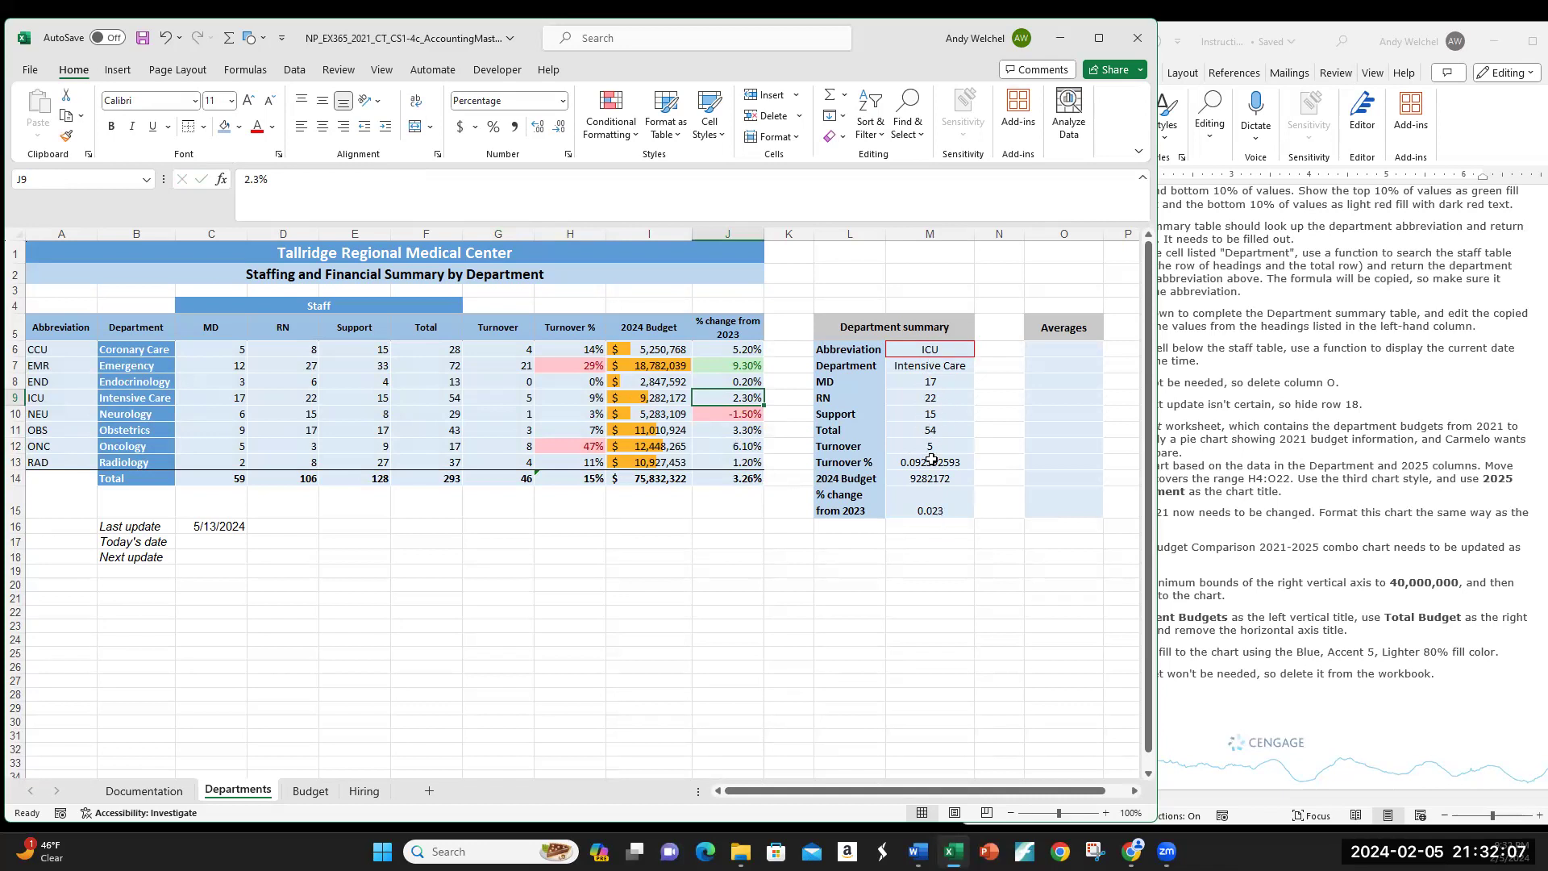
left_click(915, 361)
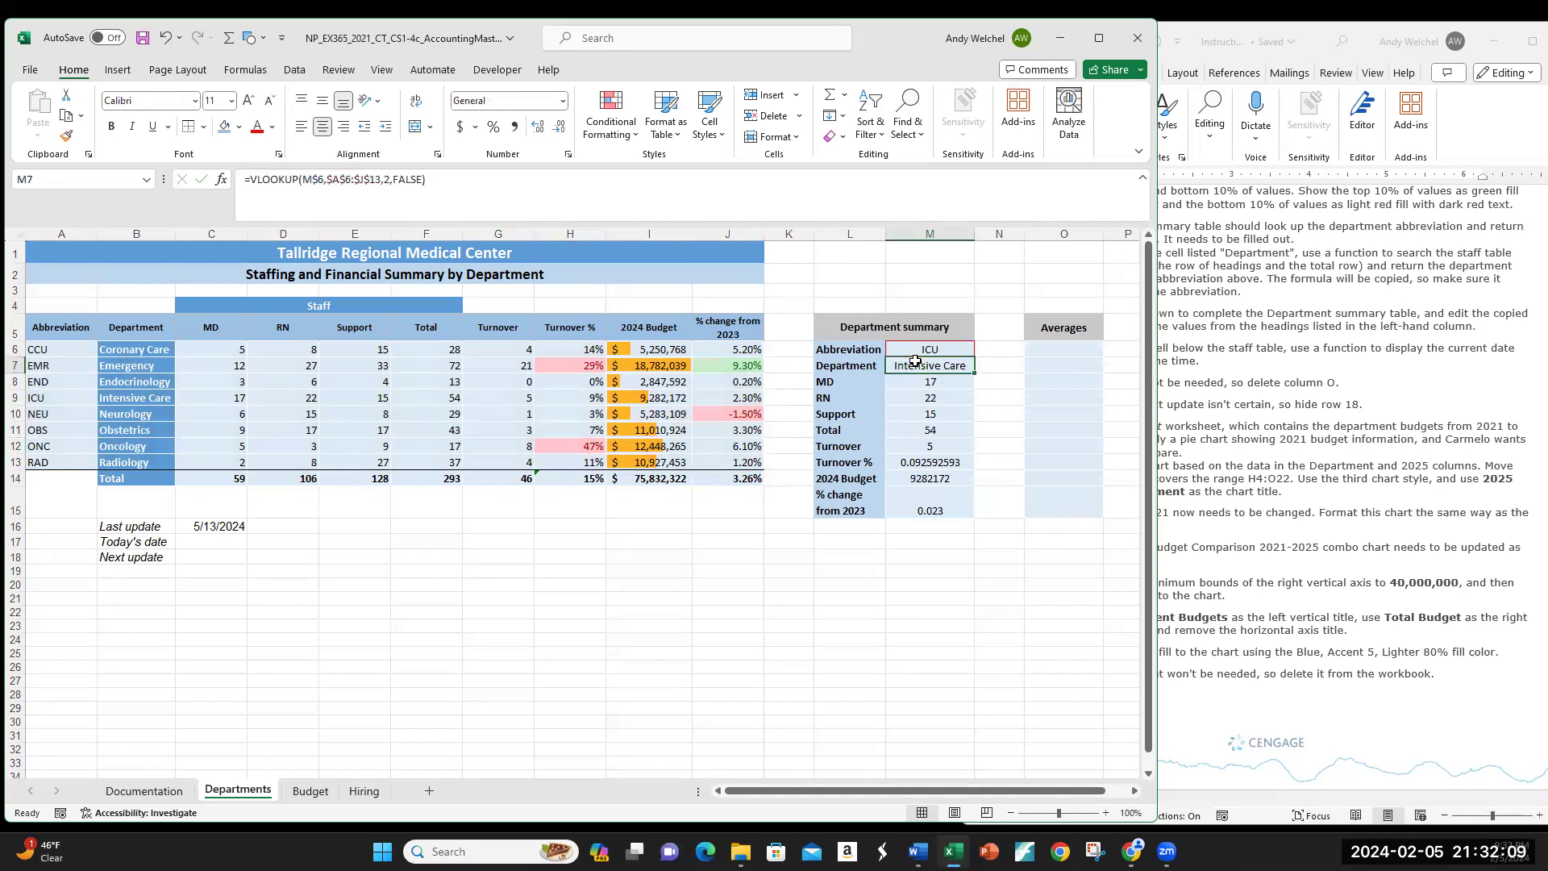
key("ctrl+z")
key("ctrl+z")
key("ctrl+z")
key("ctrl+z")
key("ctrl+z")
key("ctrl+z")
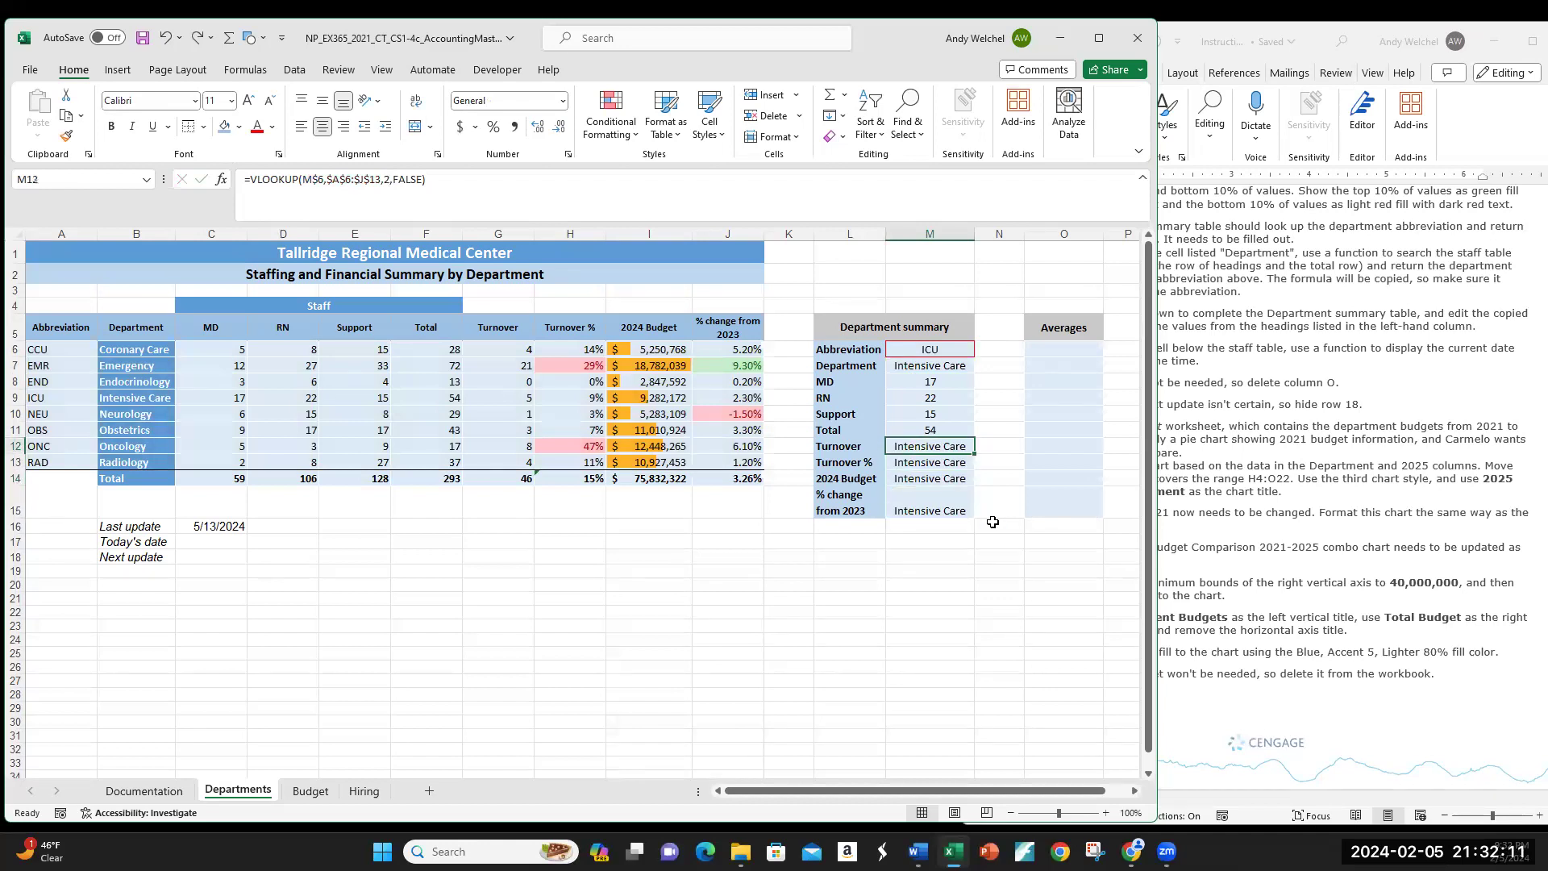
key("ctrl+z")
key("ctrl+z")
key("ctrl+z")
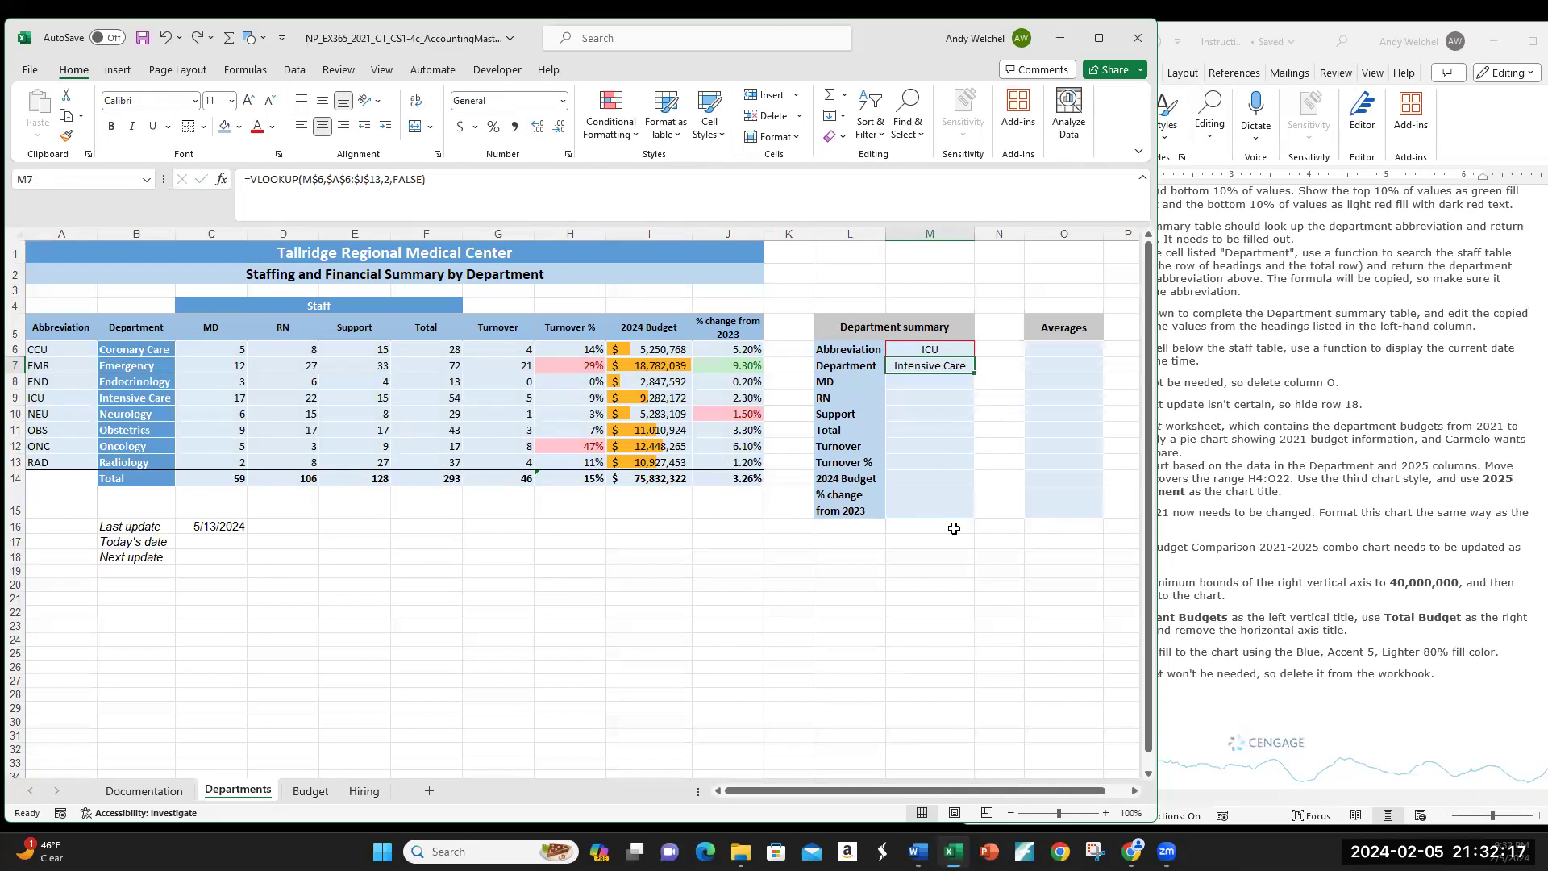
Step: Fill M7's lookup down through M15 using Fill Without Formatting
left_click_drag(975, 373, 980, 510)
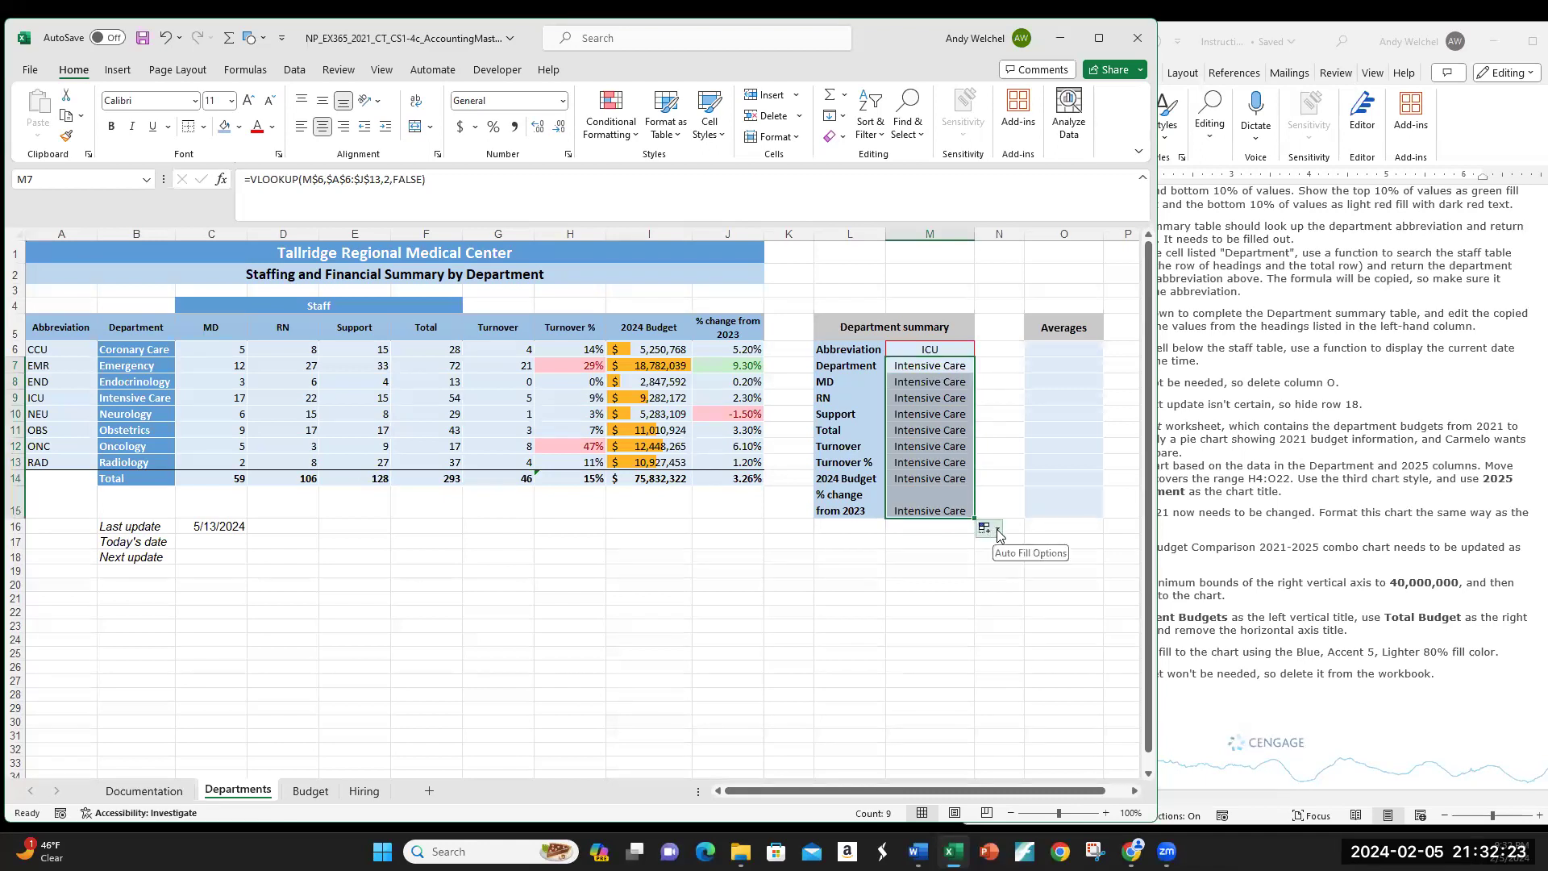
left_click(998, 531)
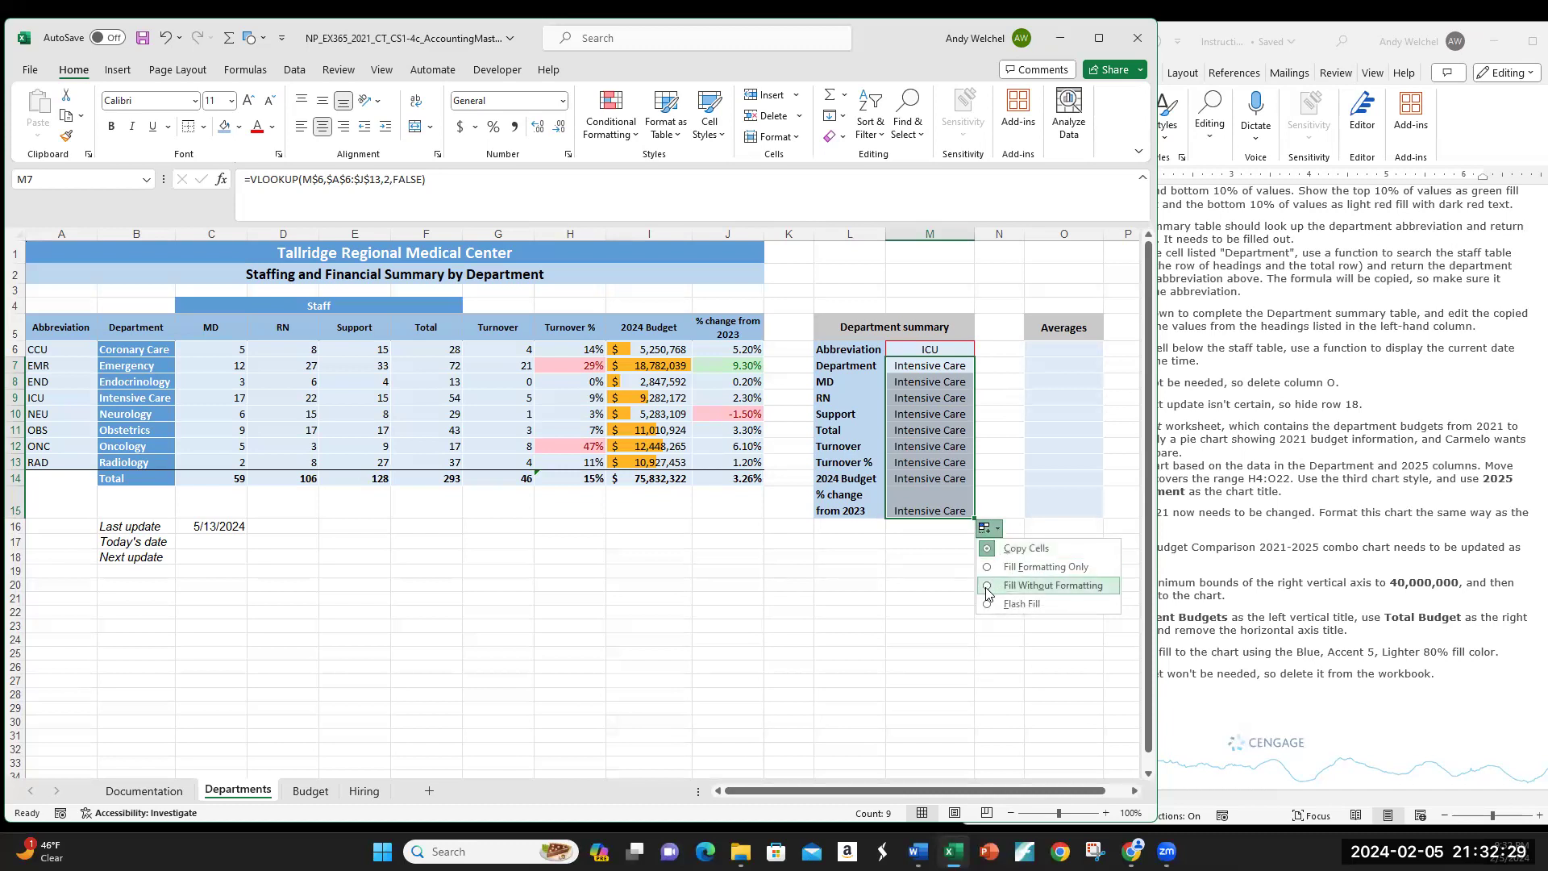
left_click(986, 587)
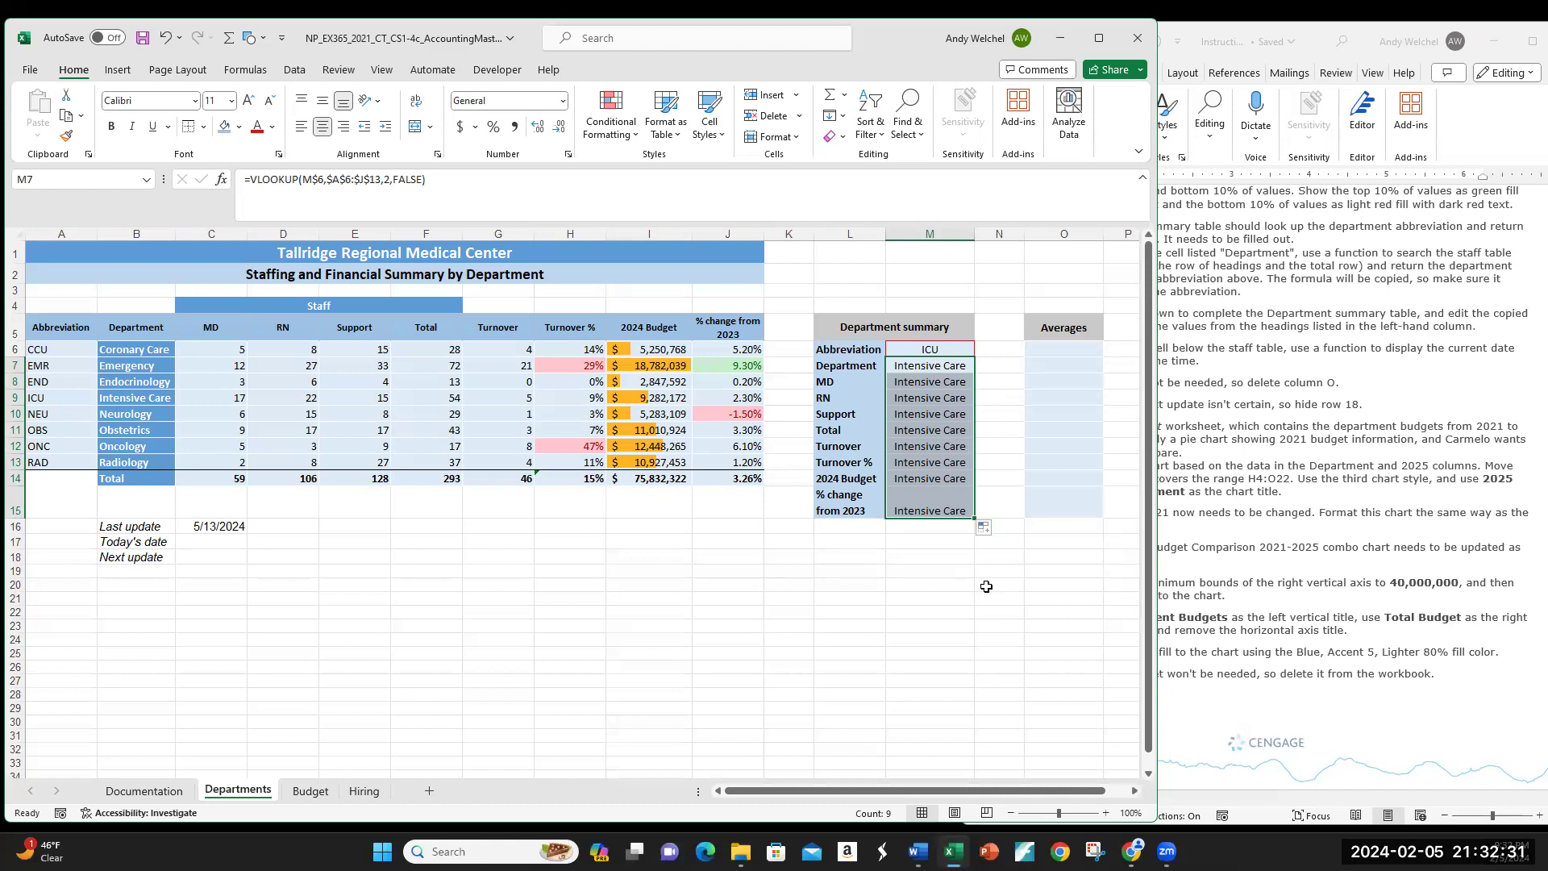
Step: Check the copied formulas, then change the MD row lookup to column 3
left_click(925, 507)
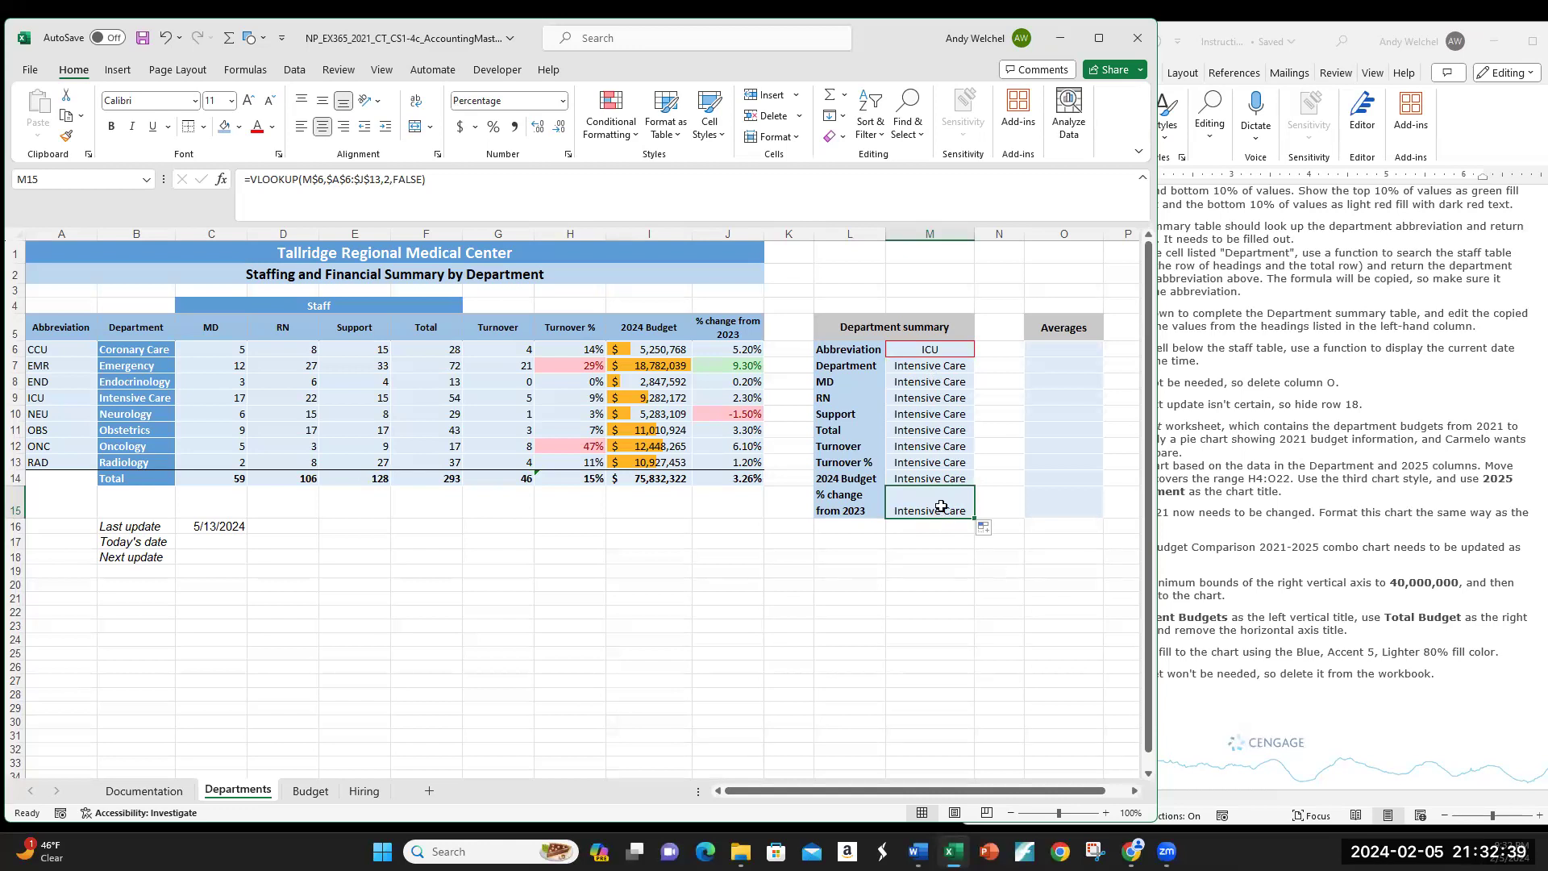
left_click(929, 366)
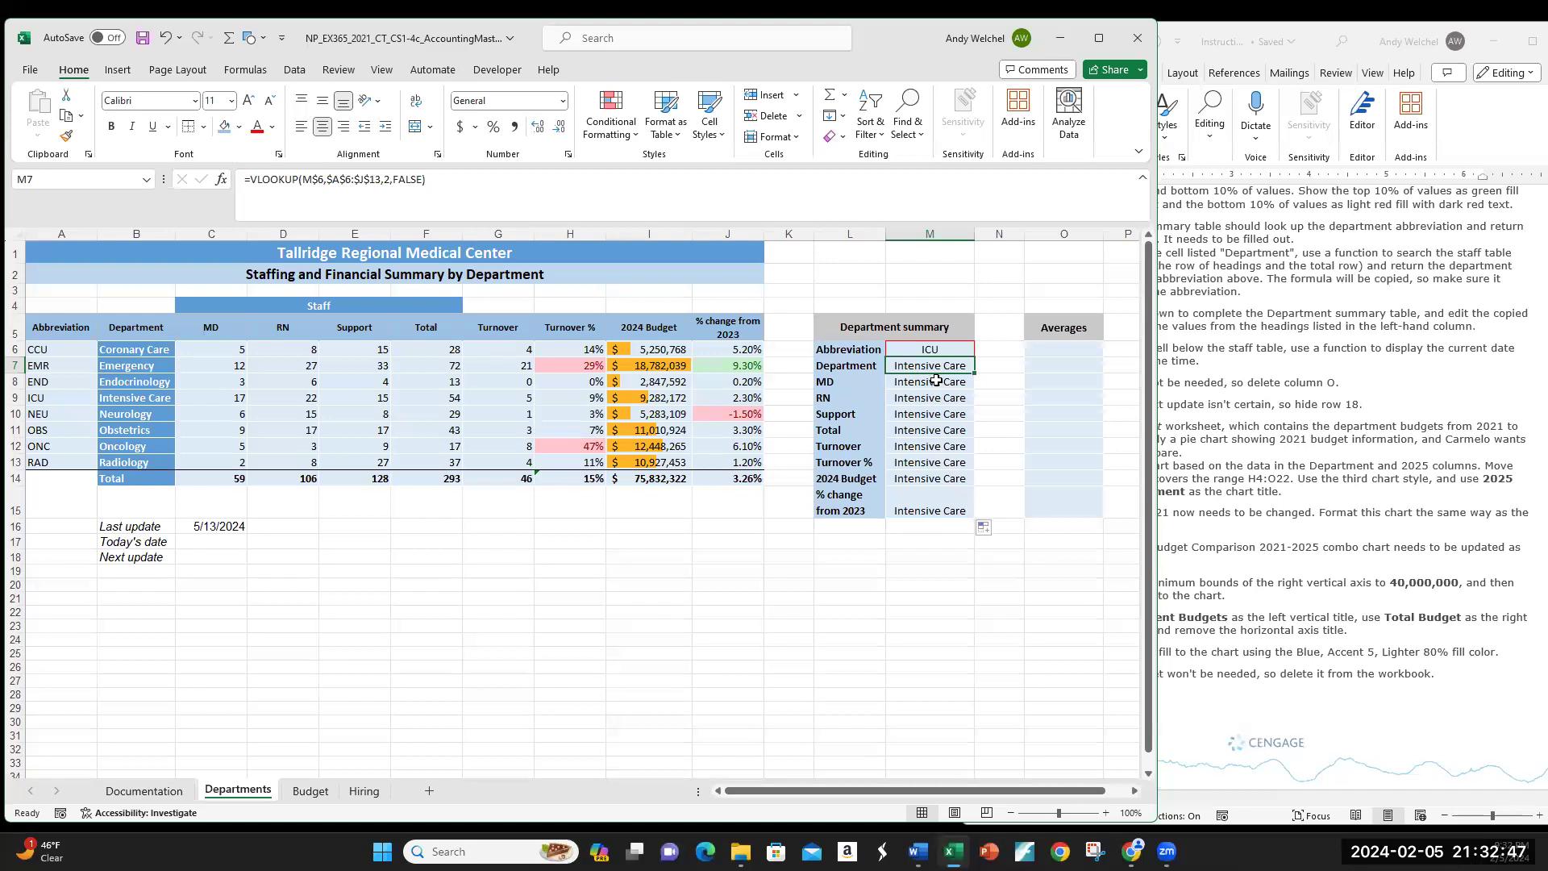
left_click(935, 381)
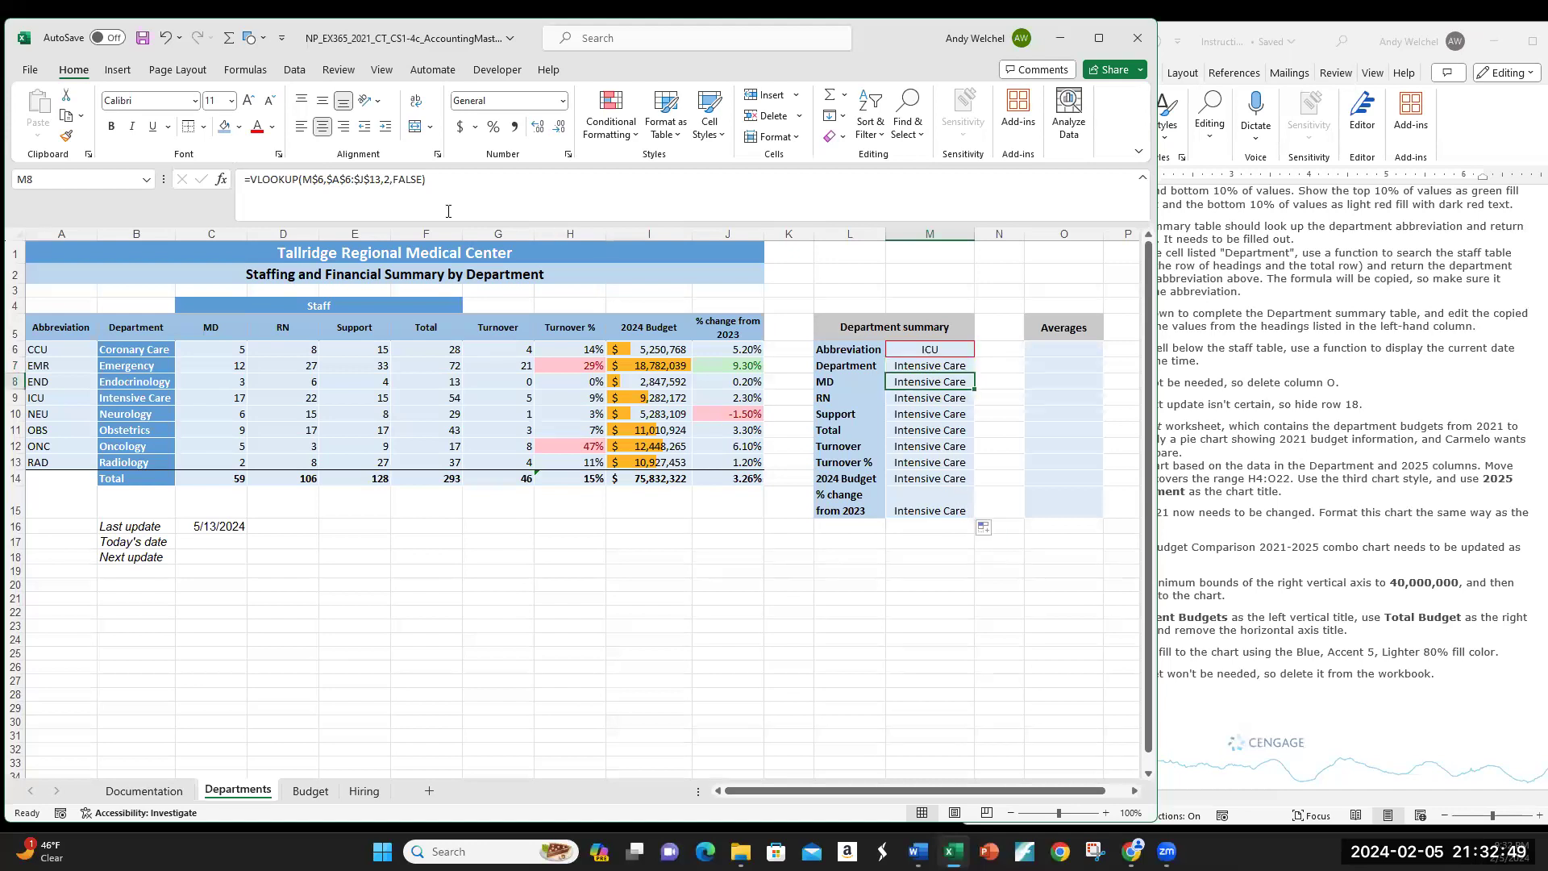
left_click(392, 181)
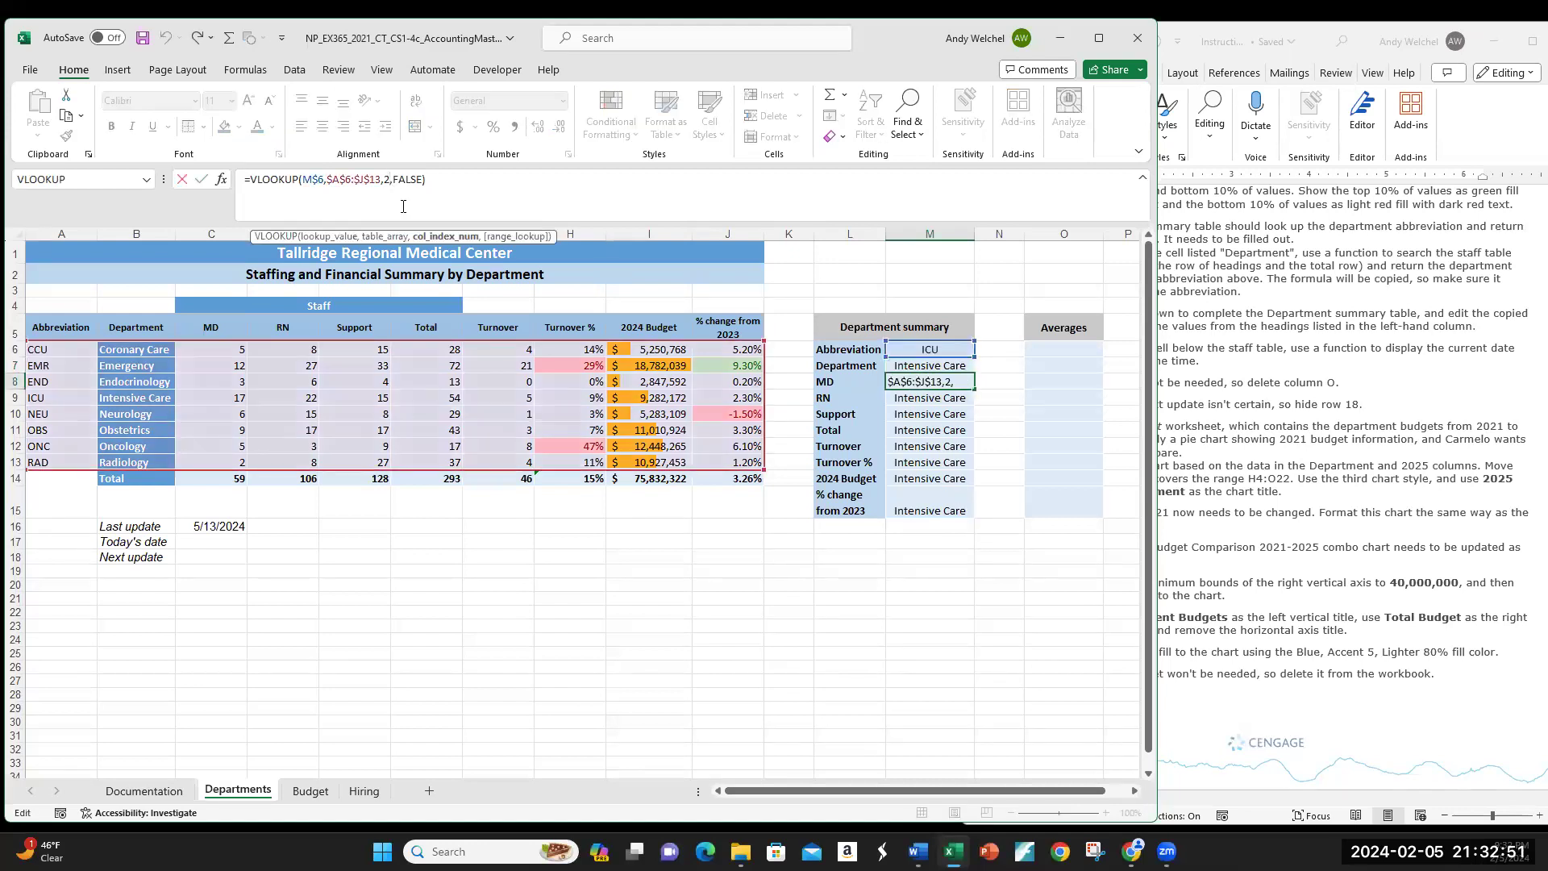
key("BackSpace")
type("3")
key("Return")
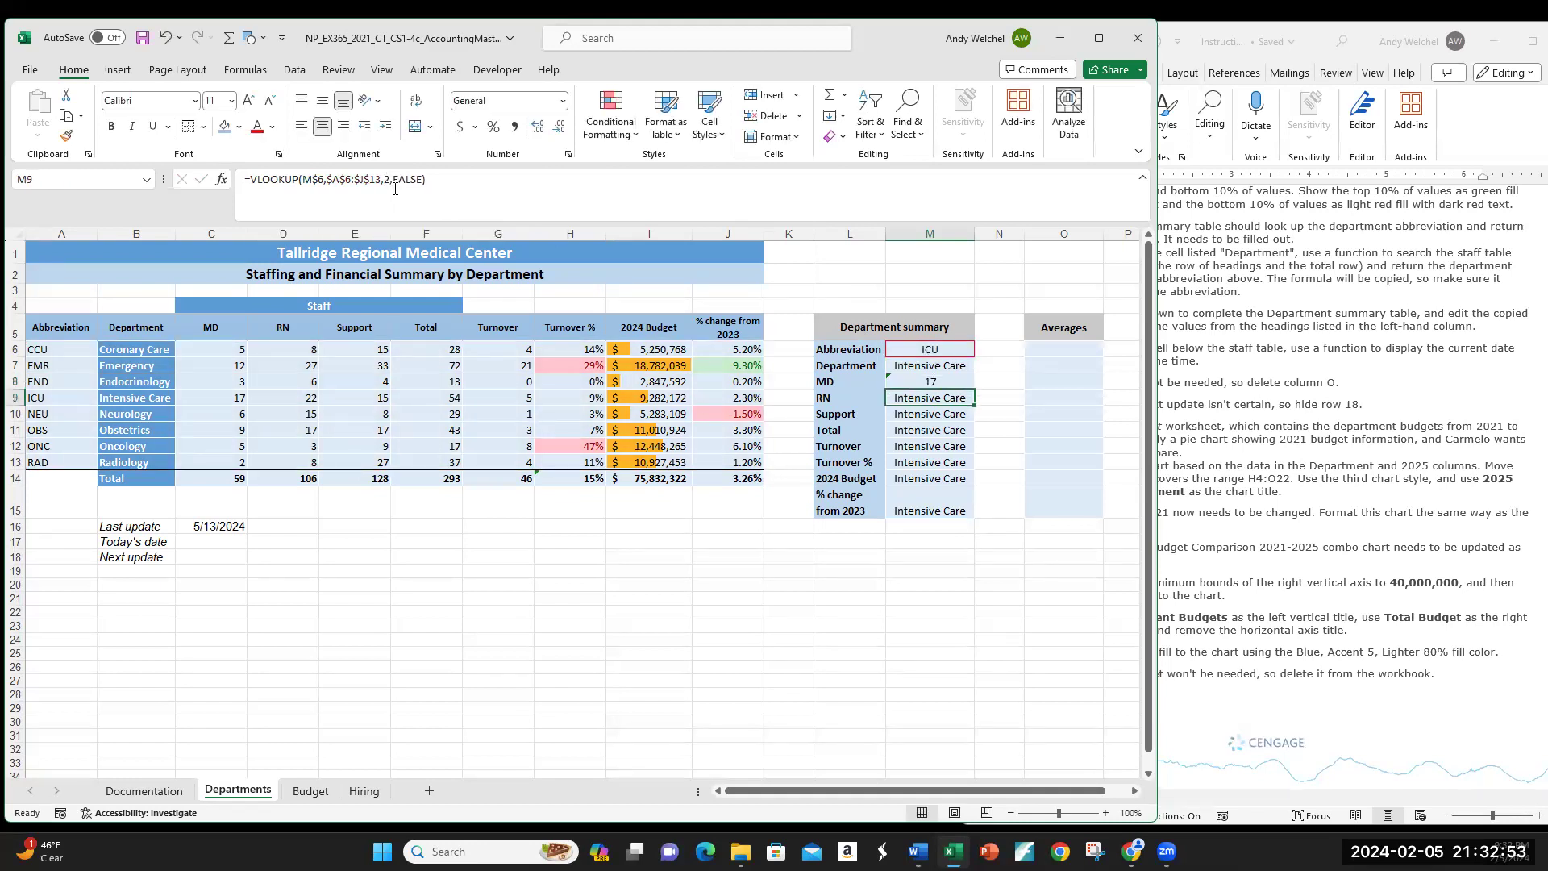
Step: Change the RN and Support row lookups to columns 4 and 5
left_click(389, 178)
key("BackSpace")
type("4")
key("Return")
left_click(388, 178)
key("BackSpace")
type("5")
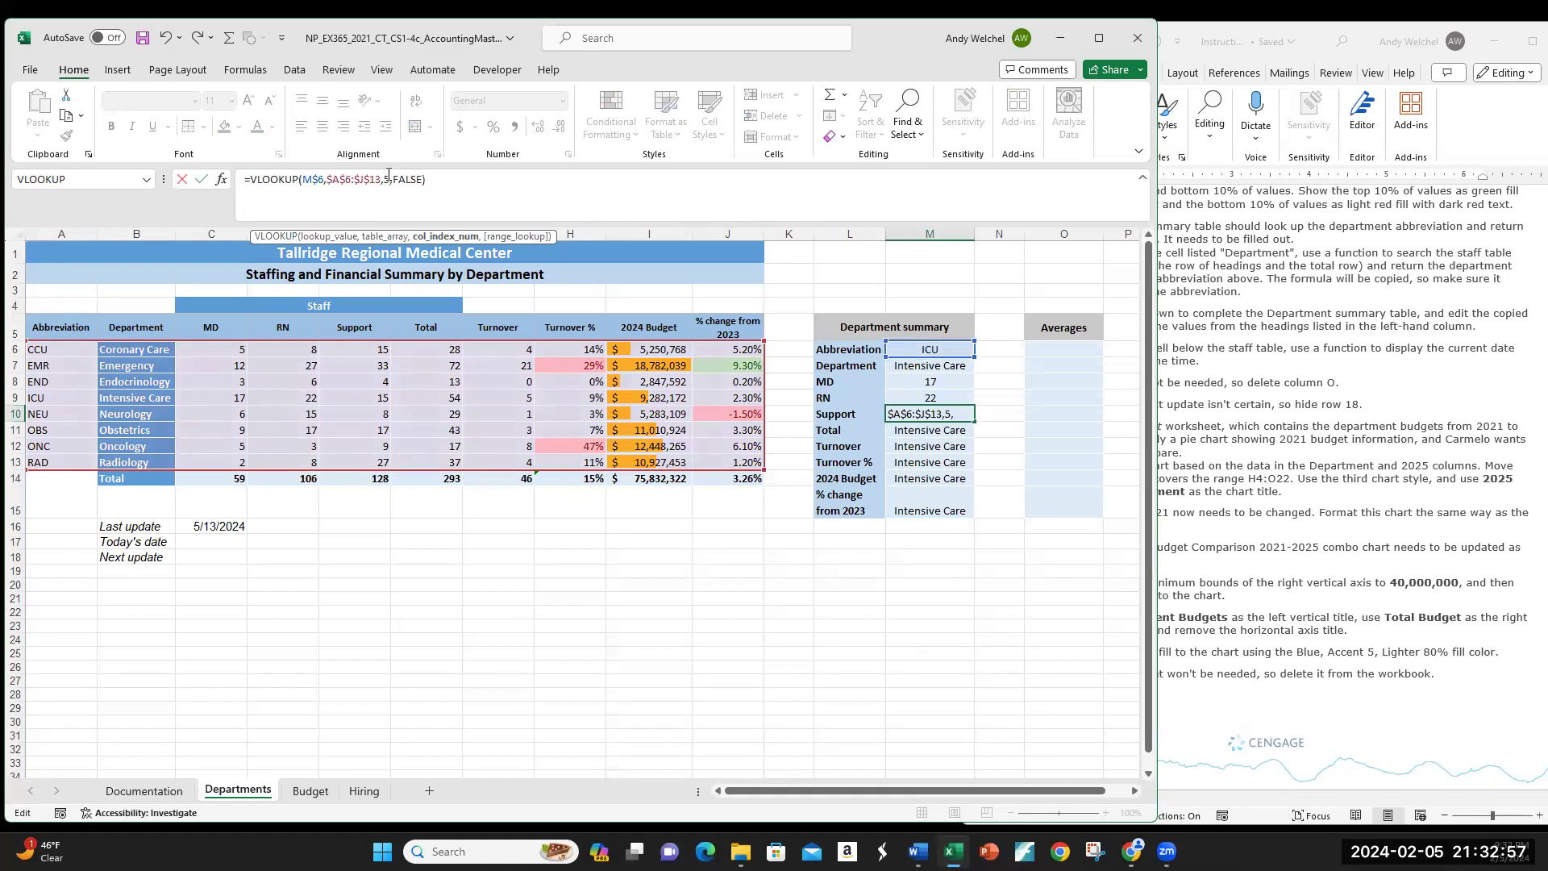
key("Return")
Step: Set the Total, Turnover and Turnover % lookups to columns 6, 7 and 8
left_click(389, 179)
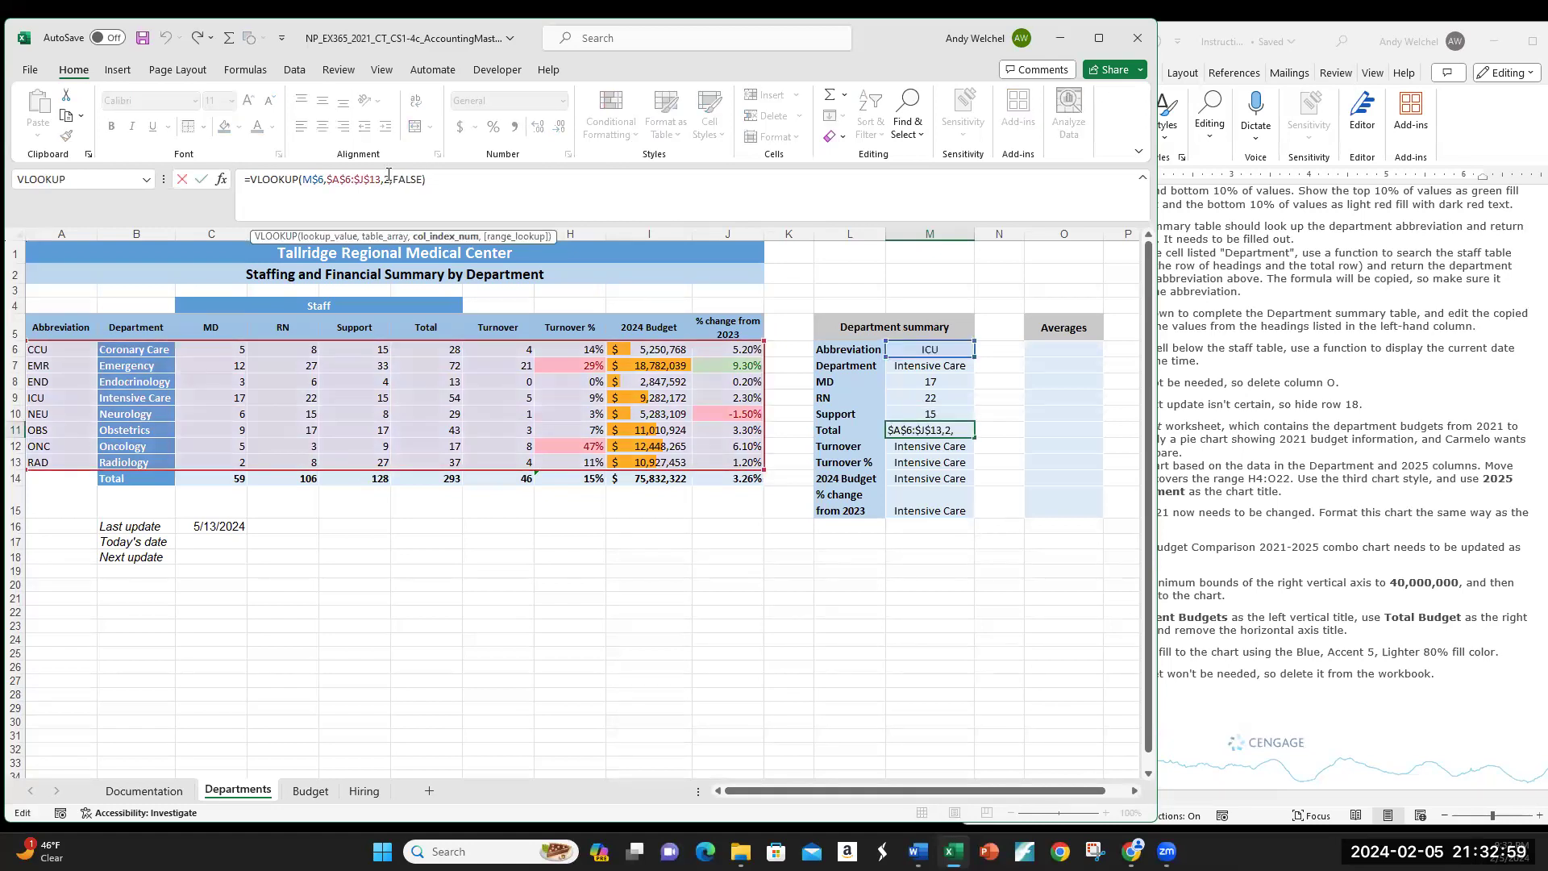
type("6")
key("Return")
left_click(388, 178)
key("BackSpace")
type("7")
key("Return")
left_click(388, 175)
key("BackSpace")
type("8")
key("Return")
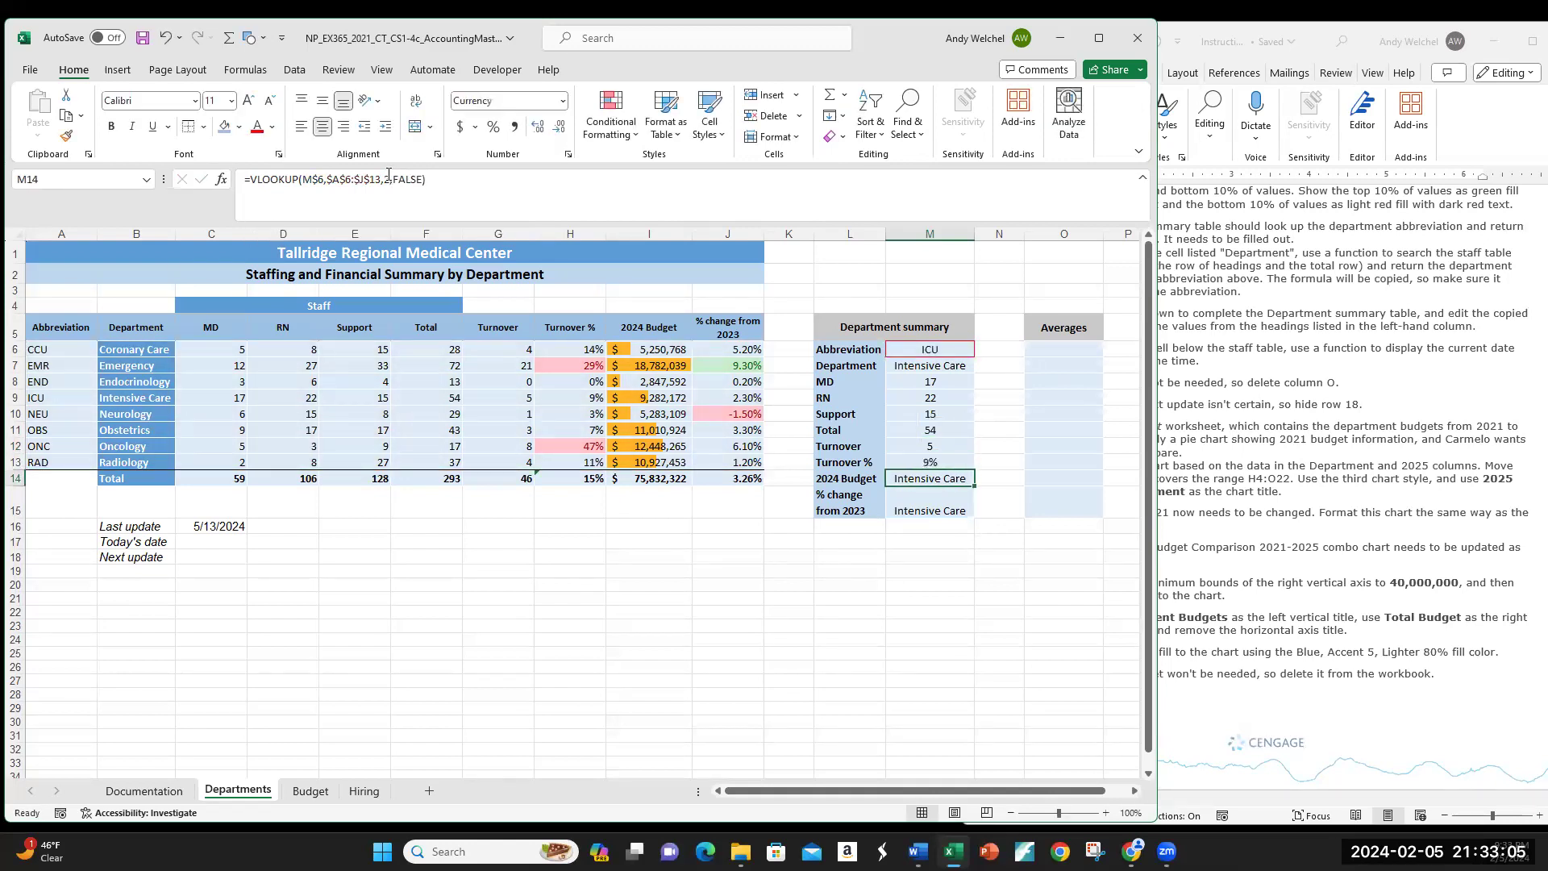
Step: Set the 2024 Budget and % change lookups to columns 9 and 10
left_click(388, 178)
key("BackSpace")
type("9")
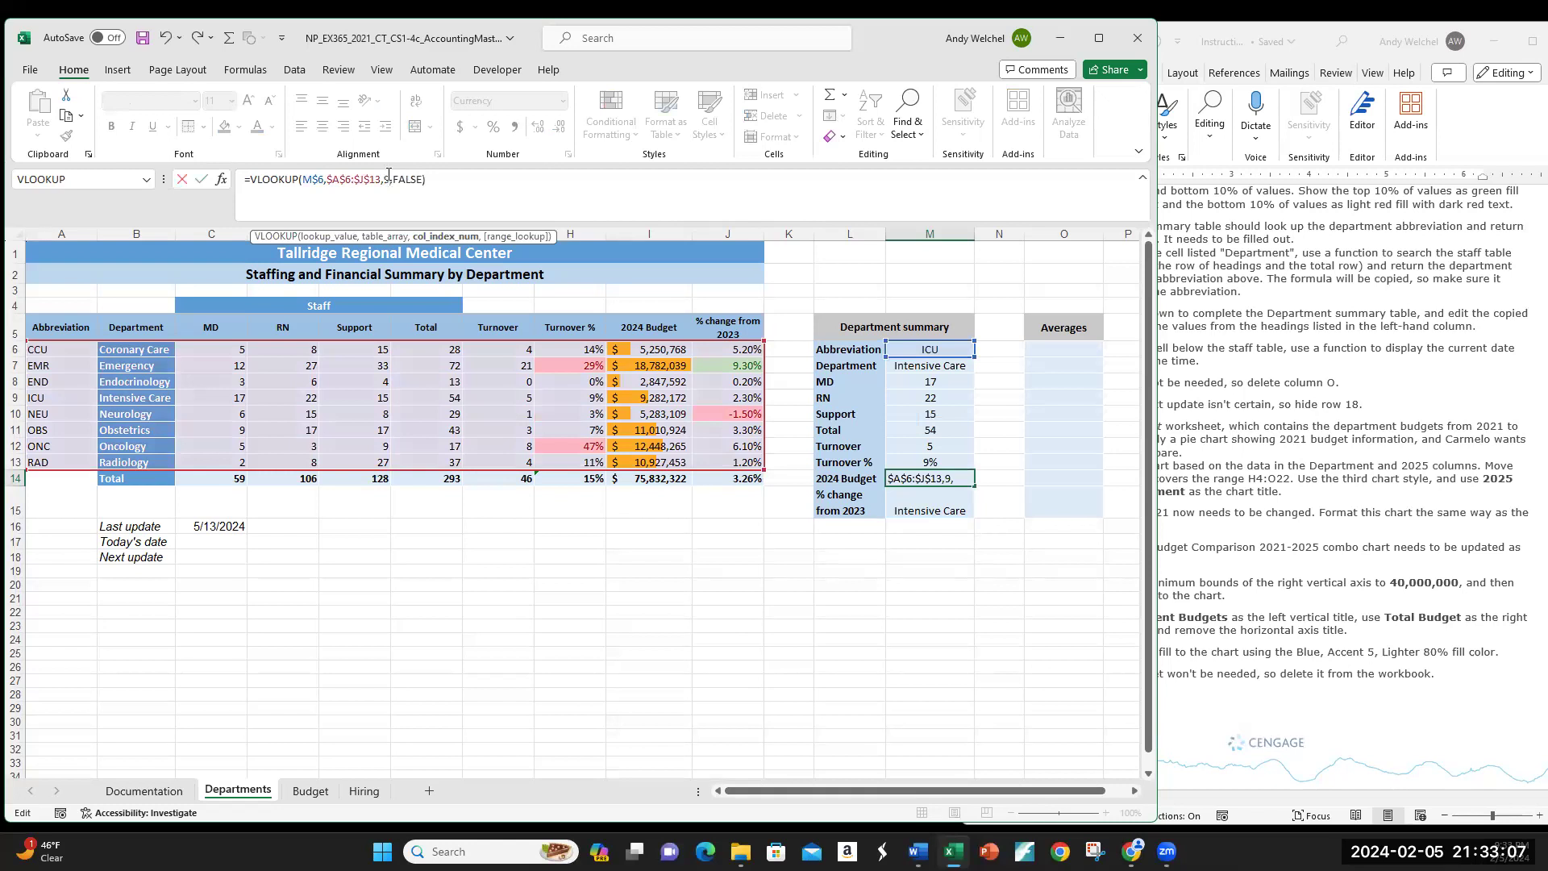
key("Return")
left_click(388, 176)
key("BackSpace")
type("10")
key("Return")
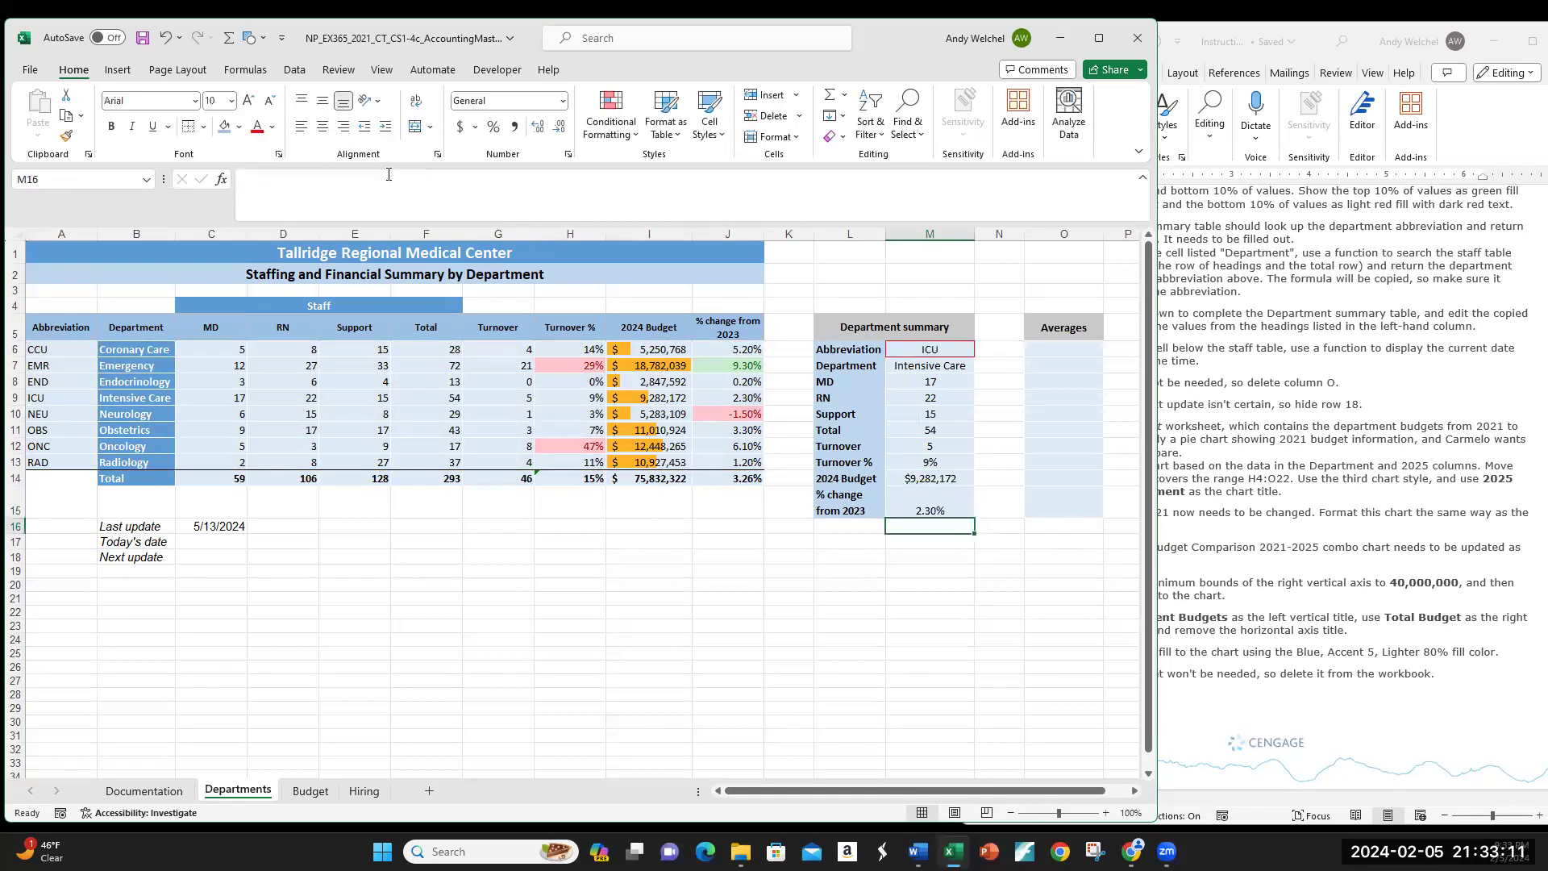
Step: Review the % change, 2024 Budget and Turnover % formulas, then widen the Word instructions
left_click(955, 508)
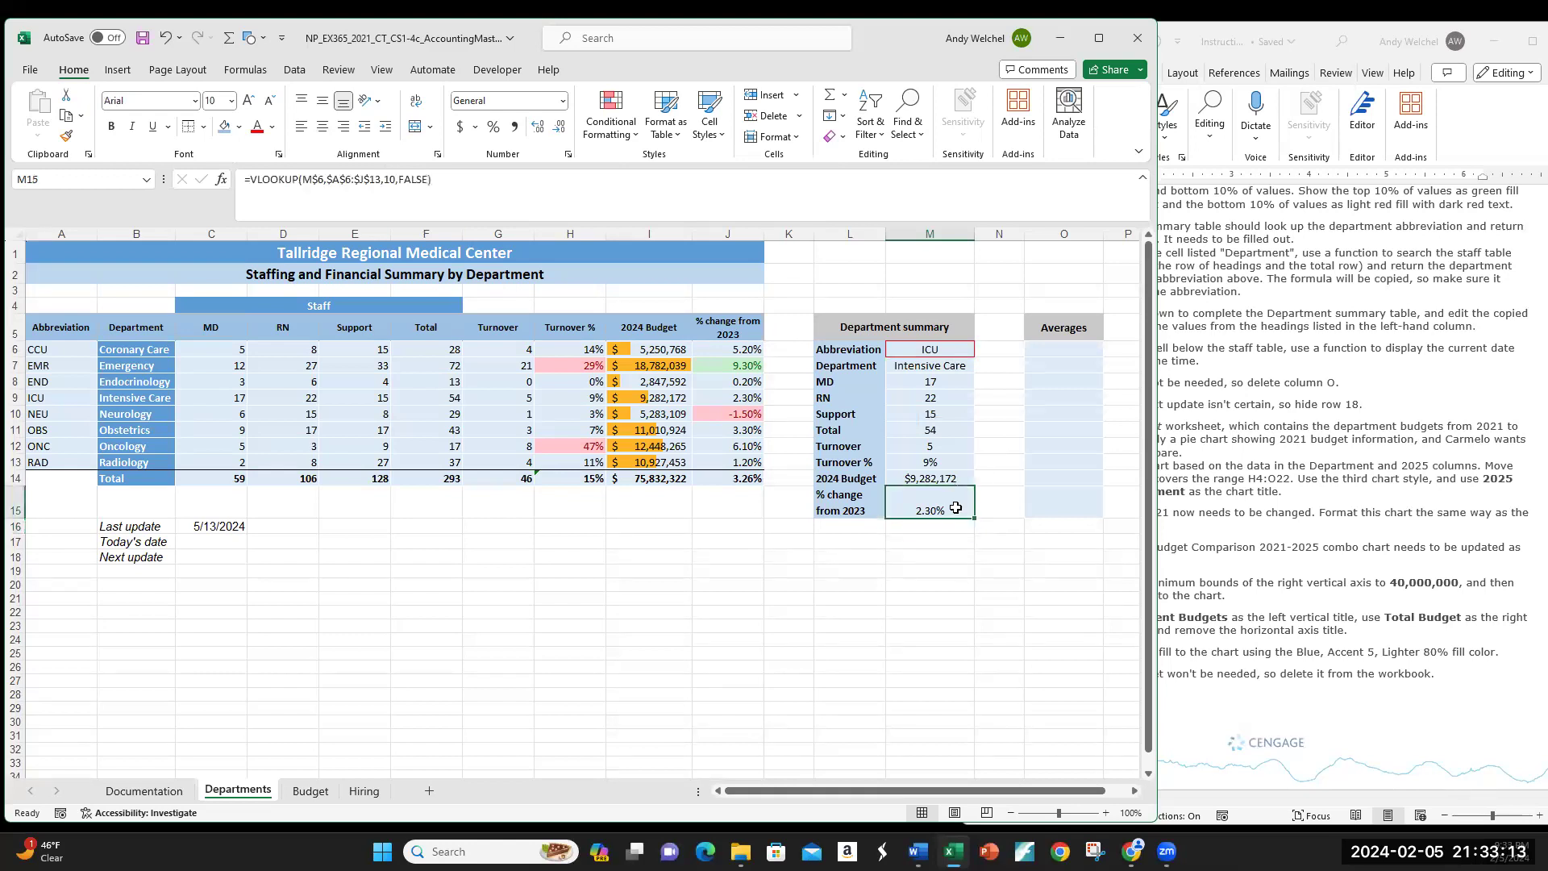
left_click(920, 482)
left_click(912, 465)
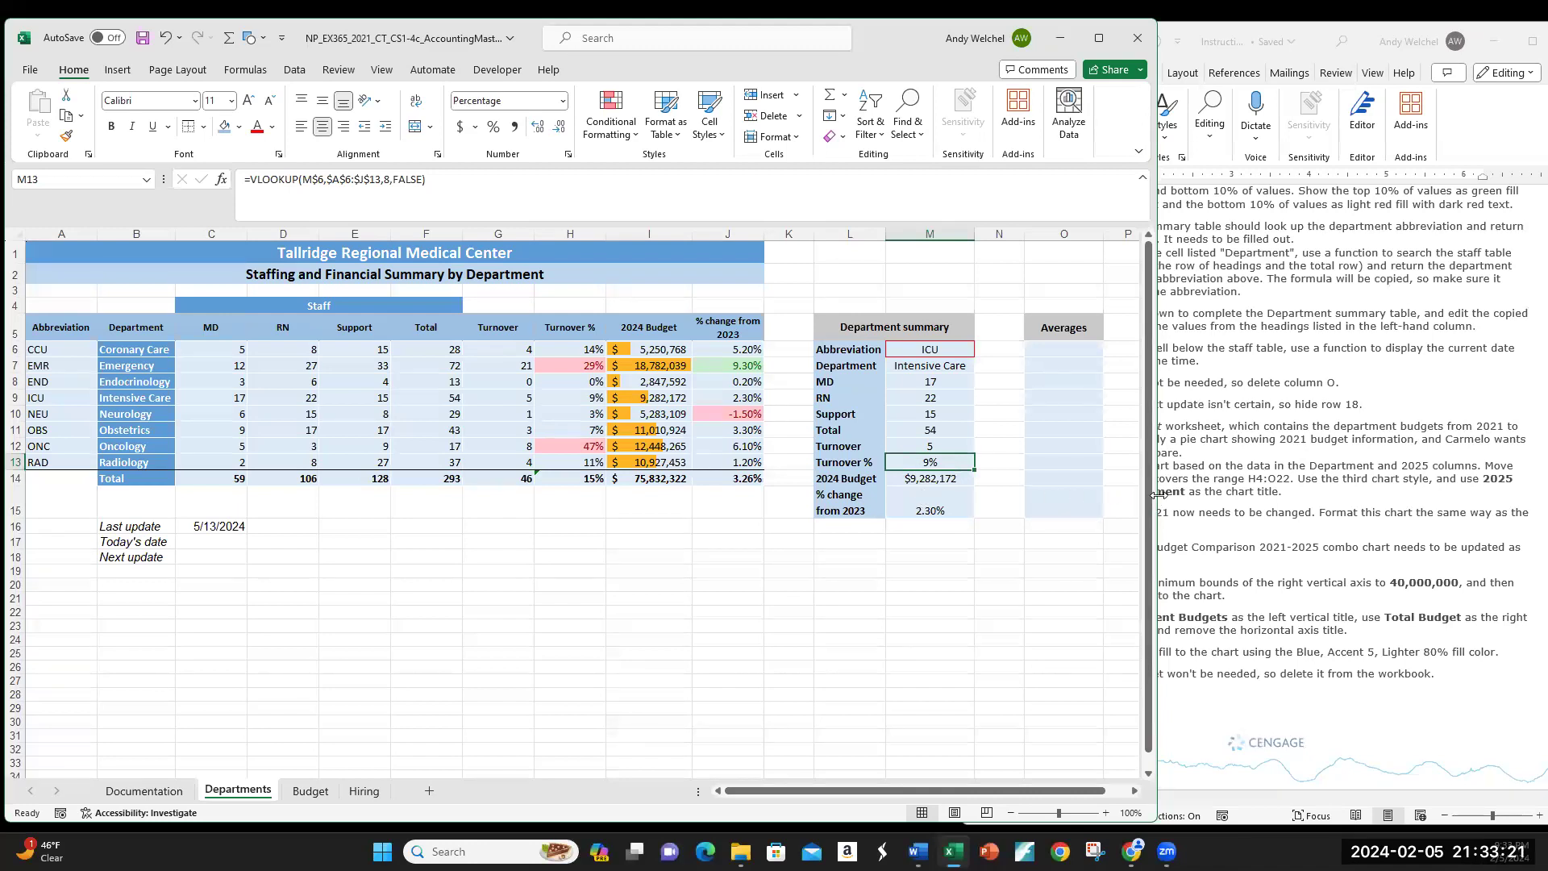
left_click_drag(1158, 495, 999, 494)
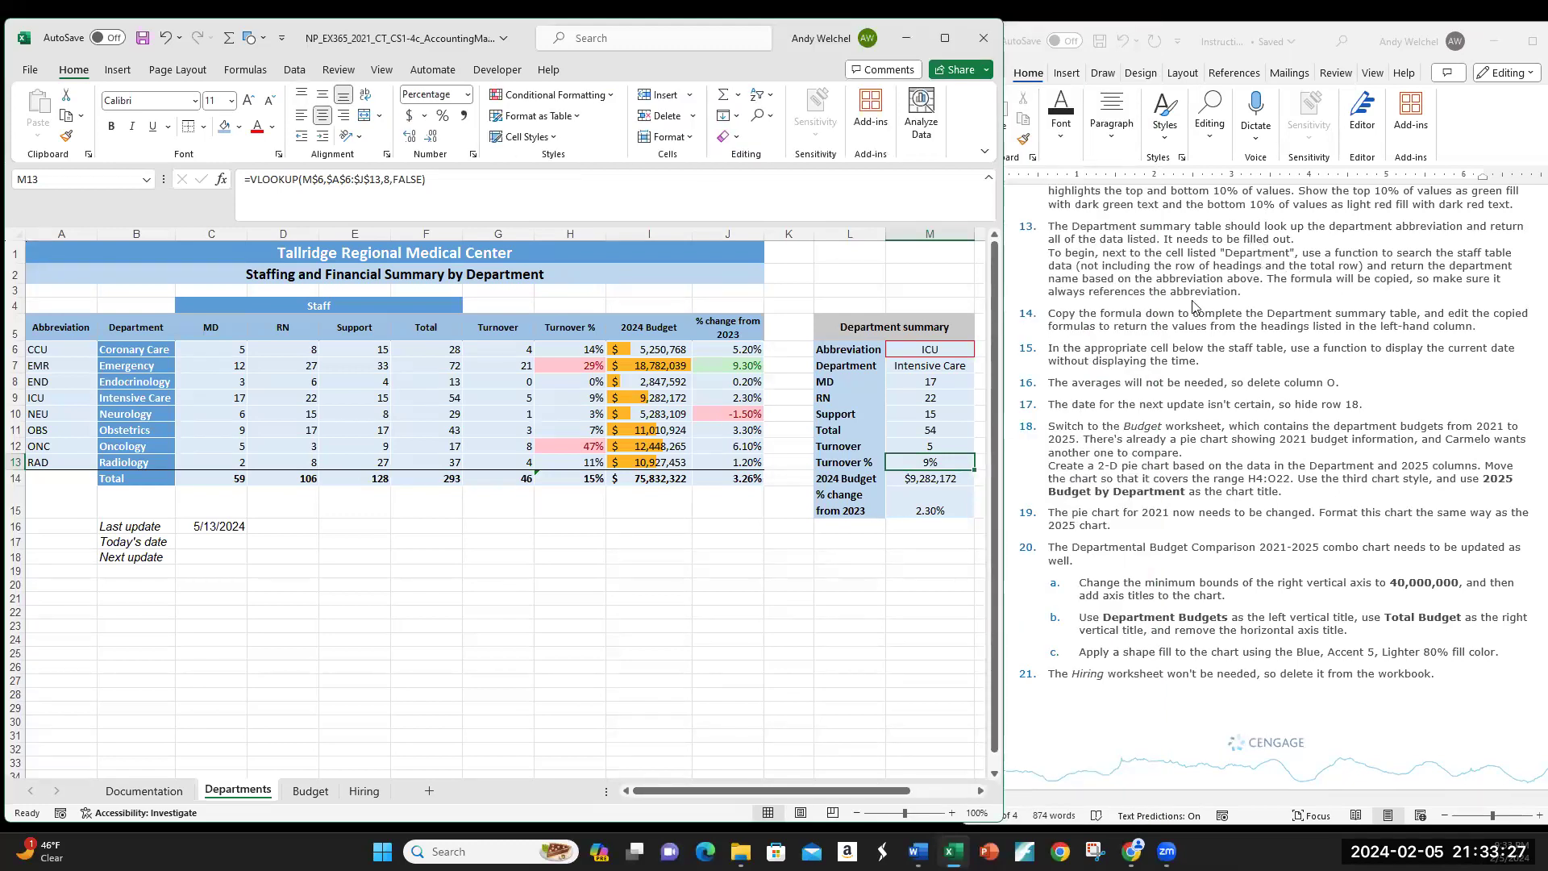
scroll(1213, 331, "down", 2)
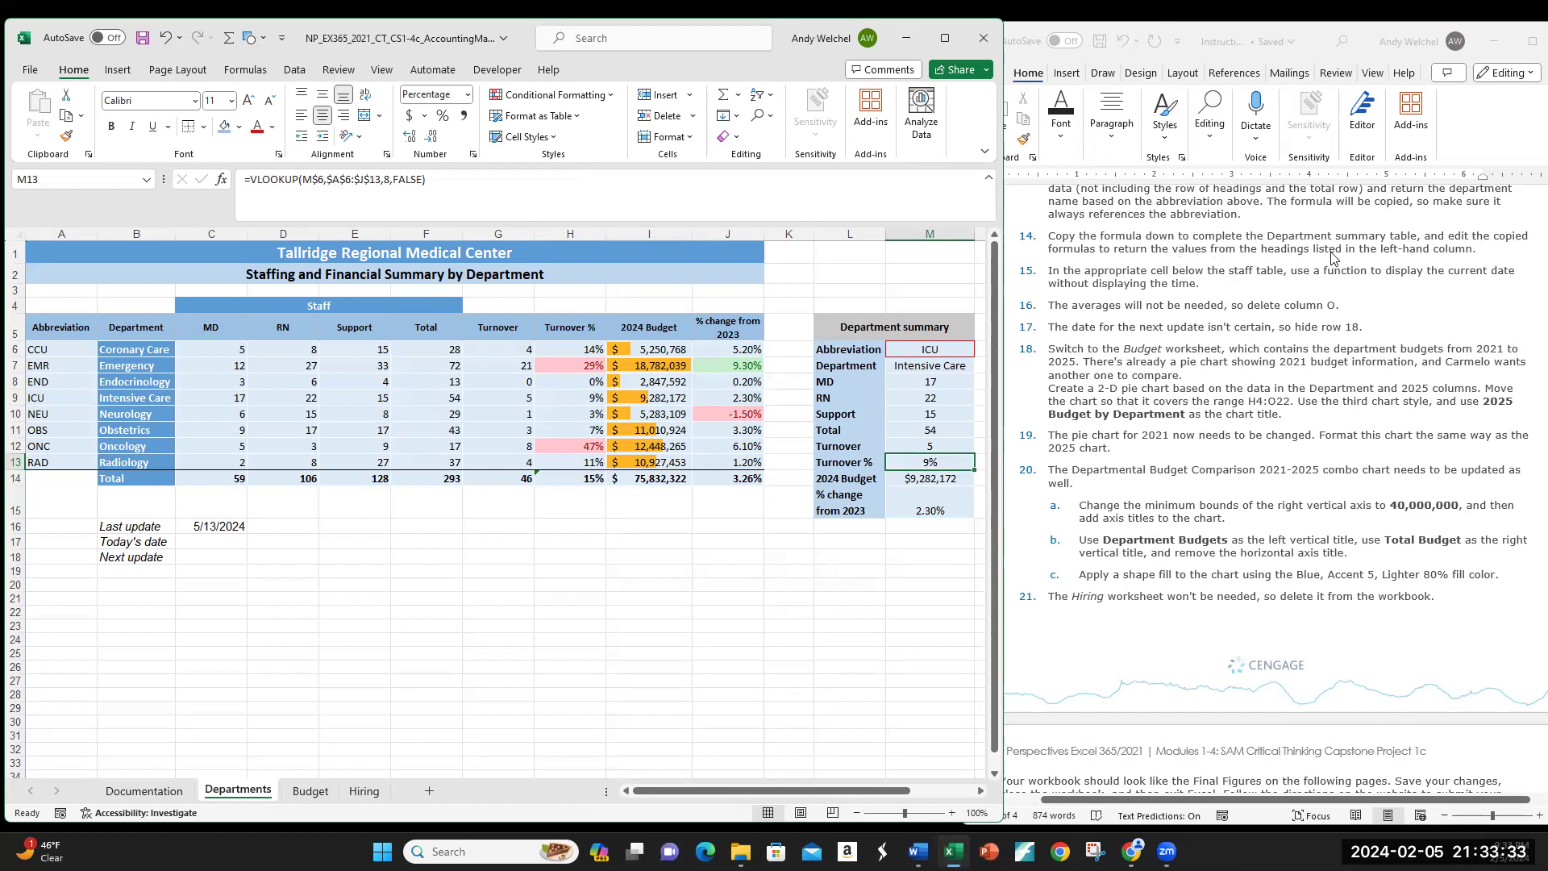
scroll(1275, 347, "down", 1)
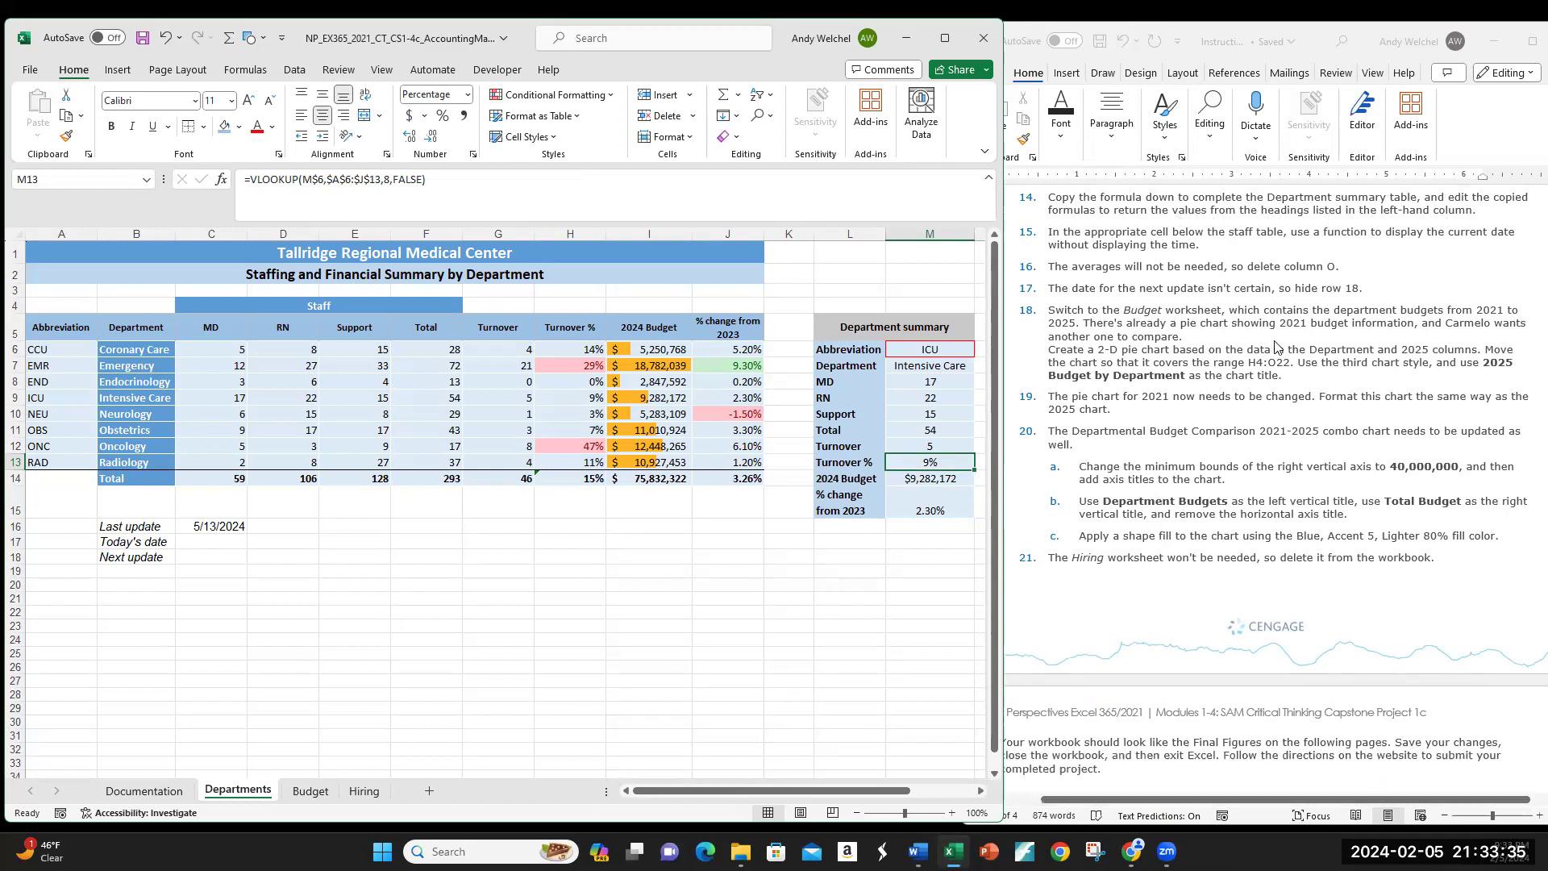
scroll(1205, 266, "down", 1)
scroll(1204, 266, "up", 1)
left_click(194, 540)
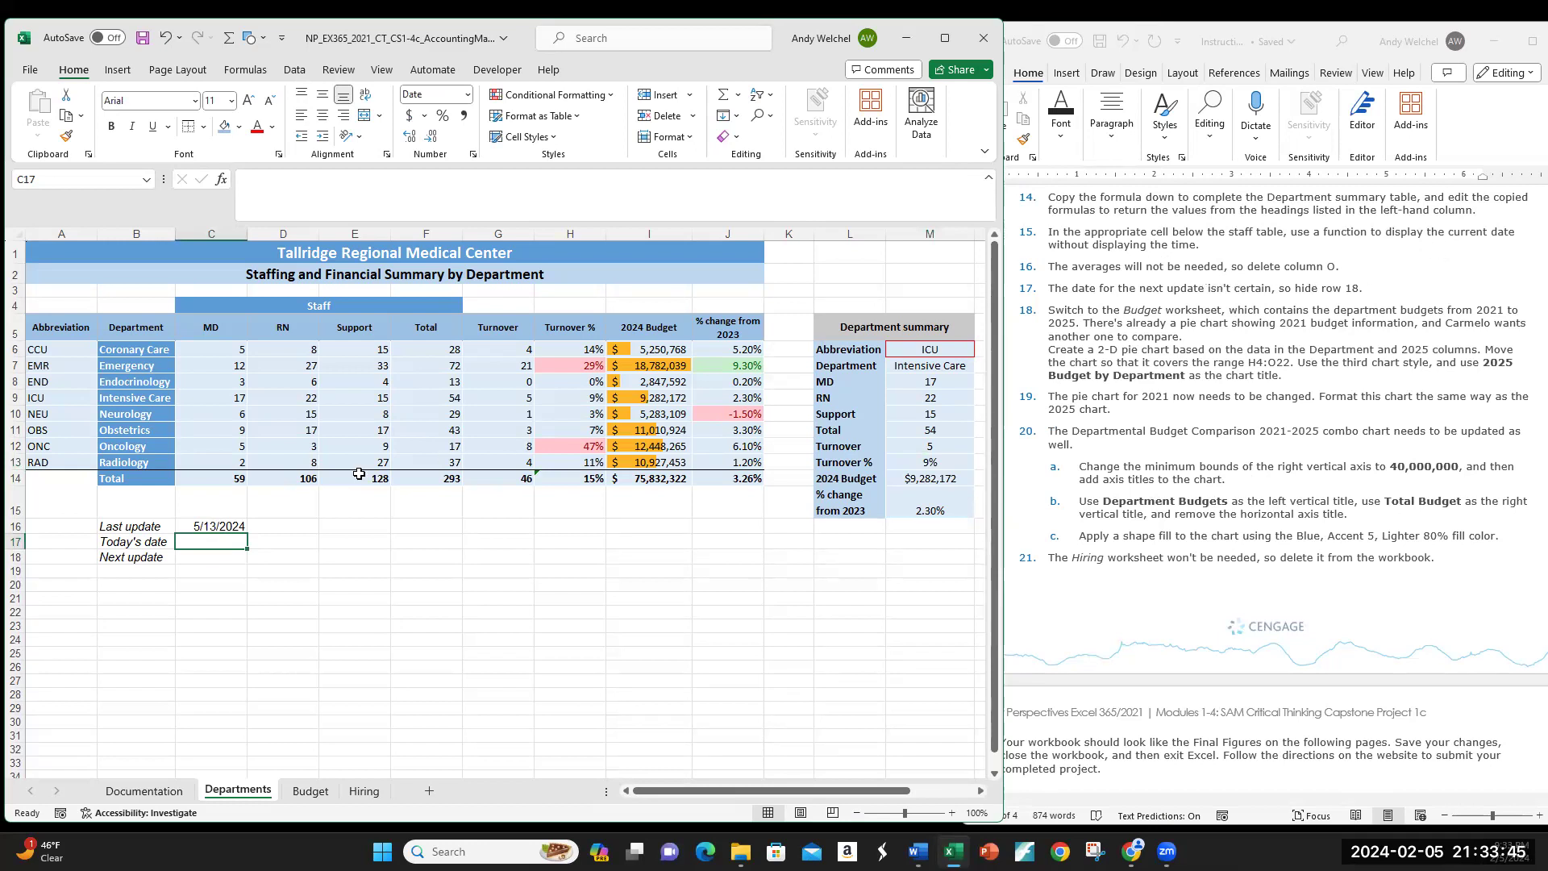
type("=TODAY")
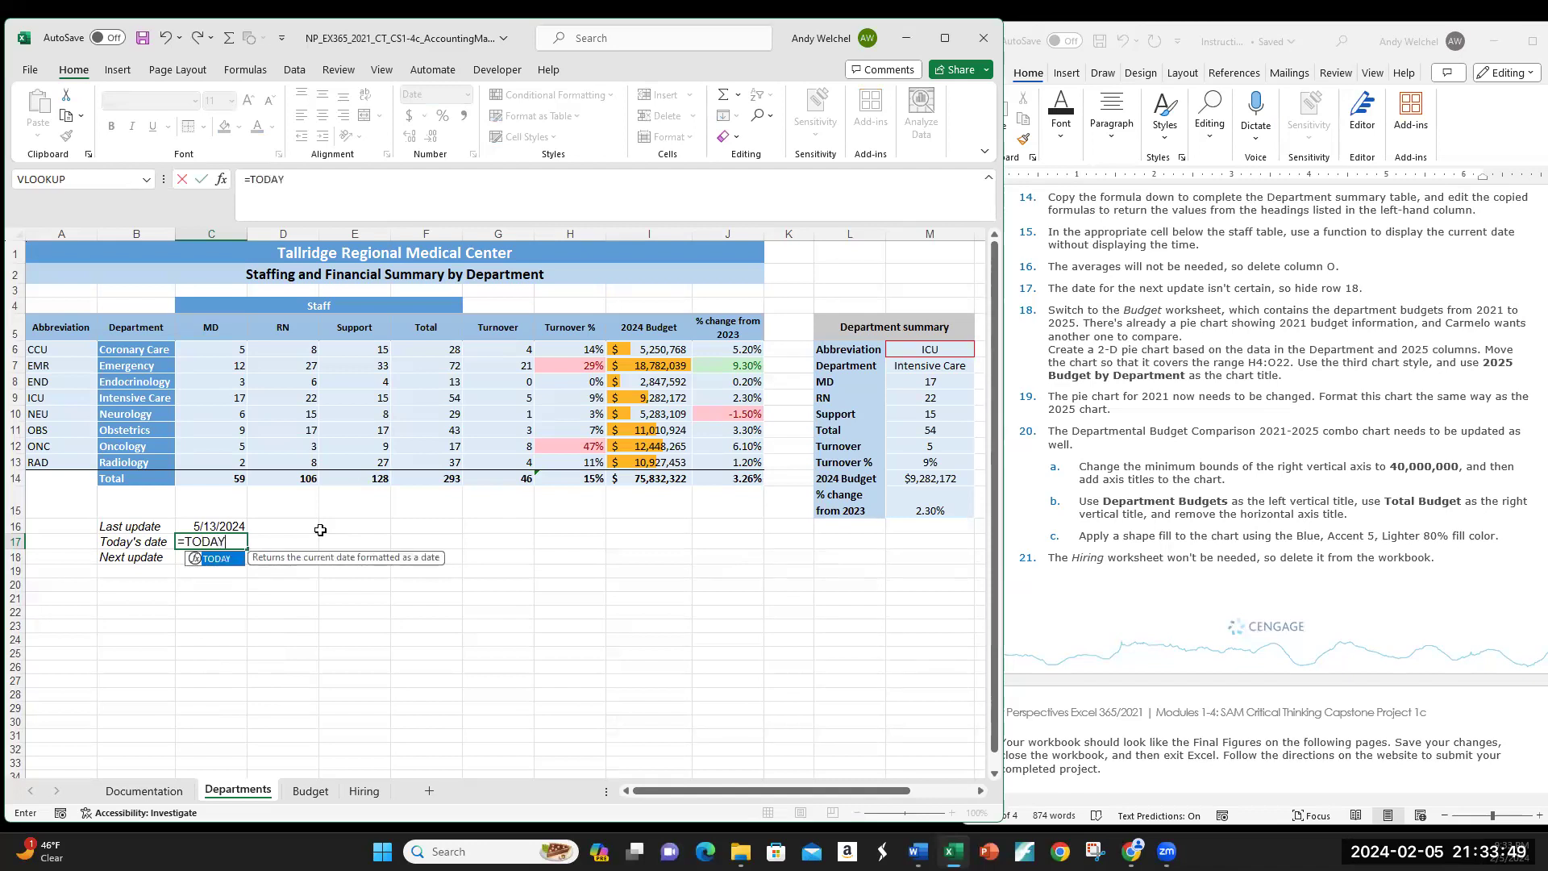
type("()")
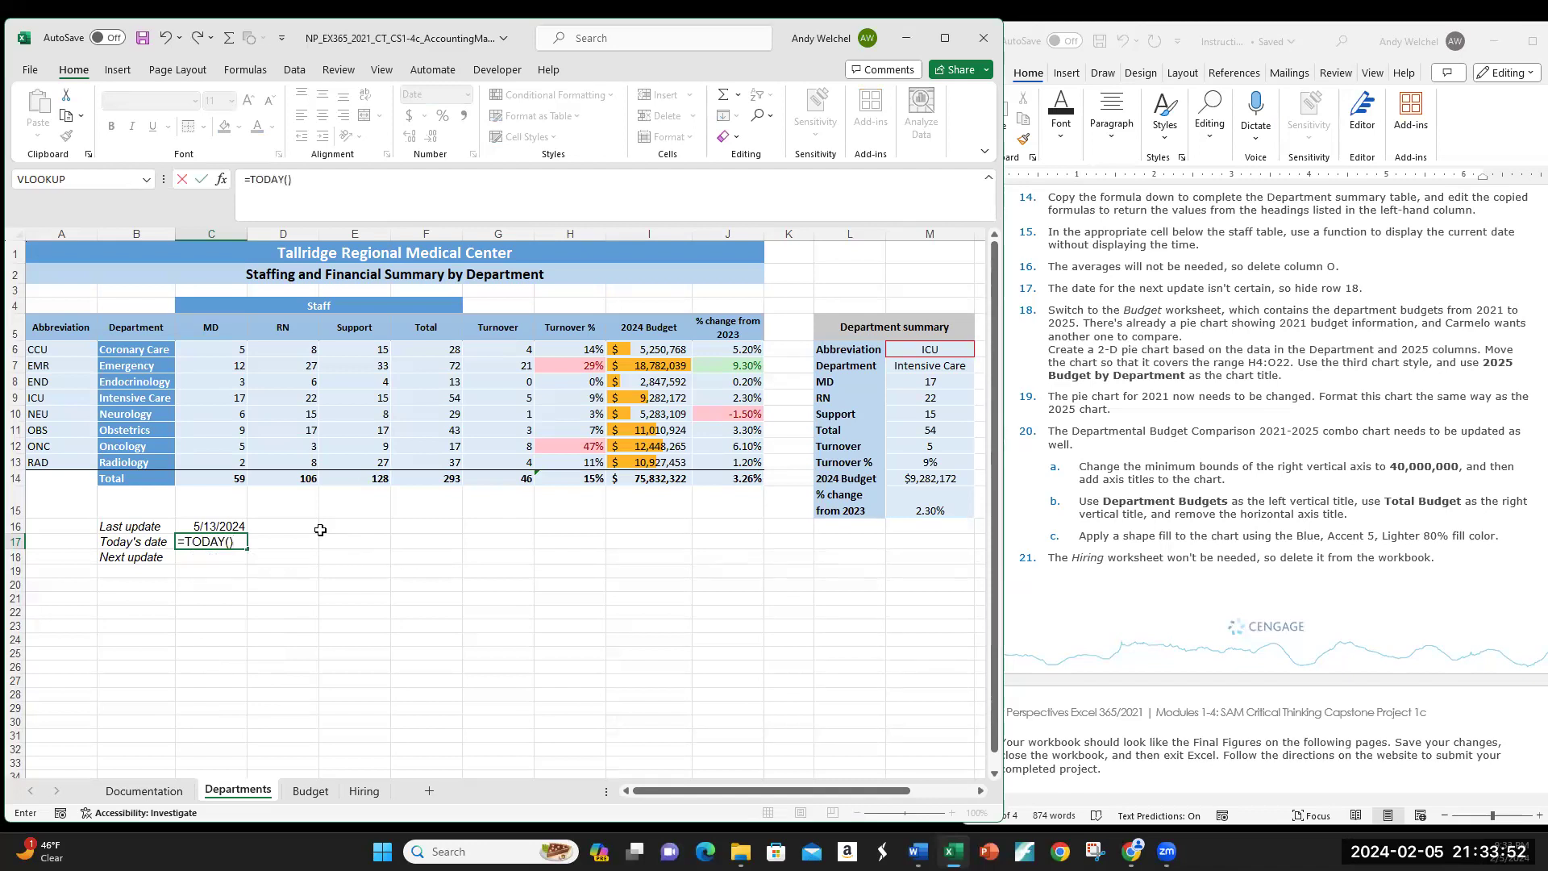
key("Return")
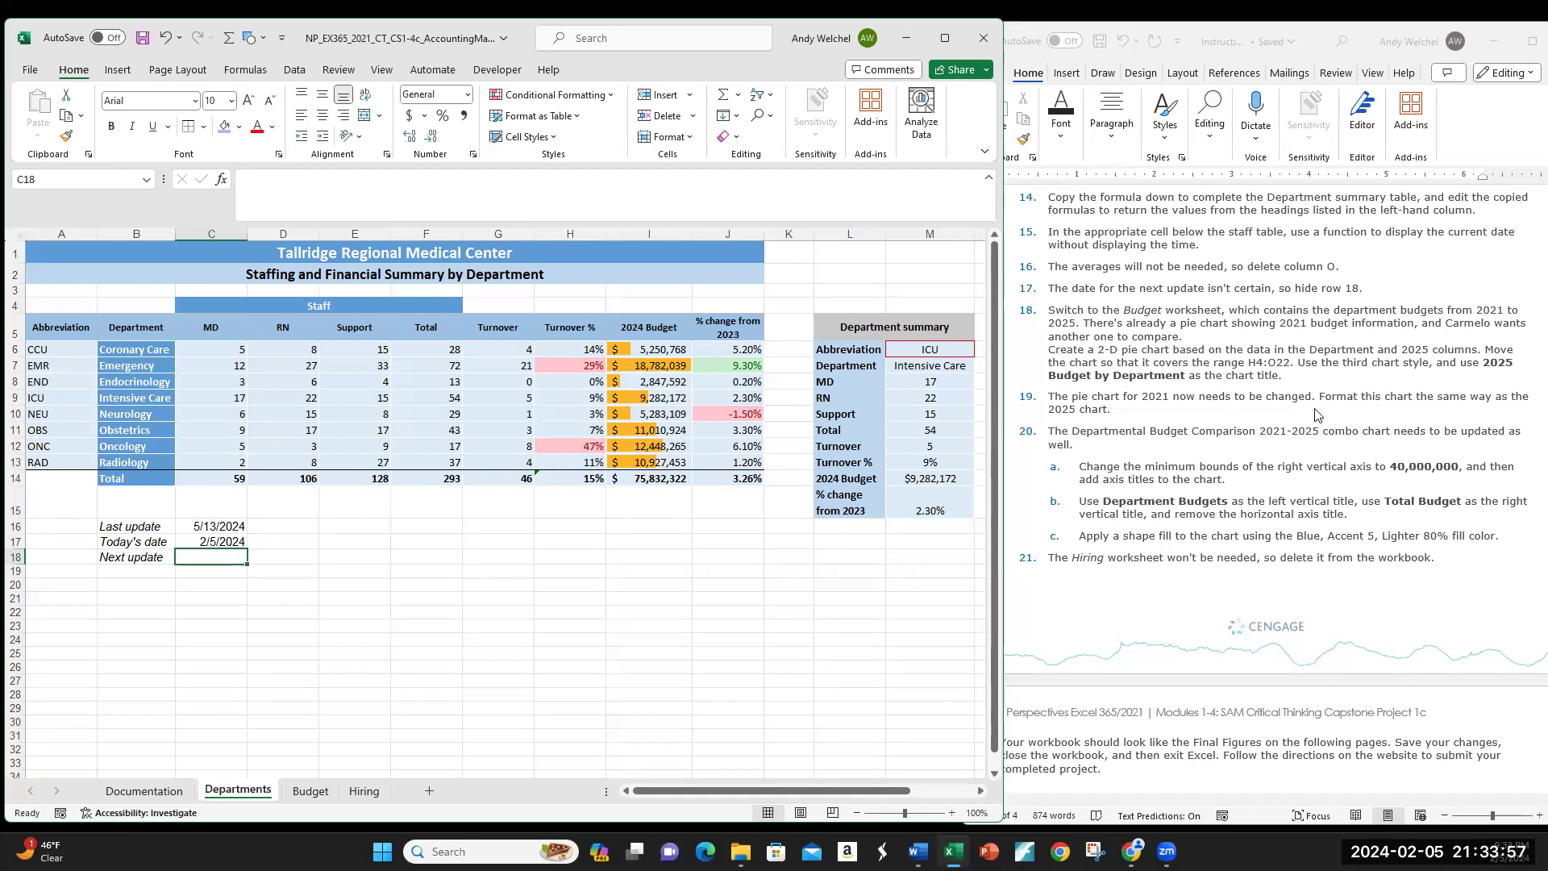
scroll(1290, 354, "down", 1)
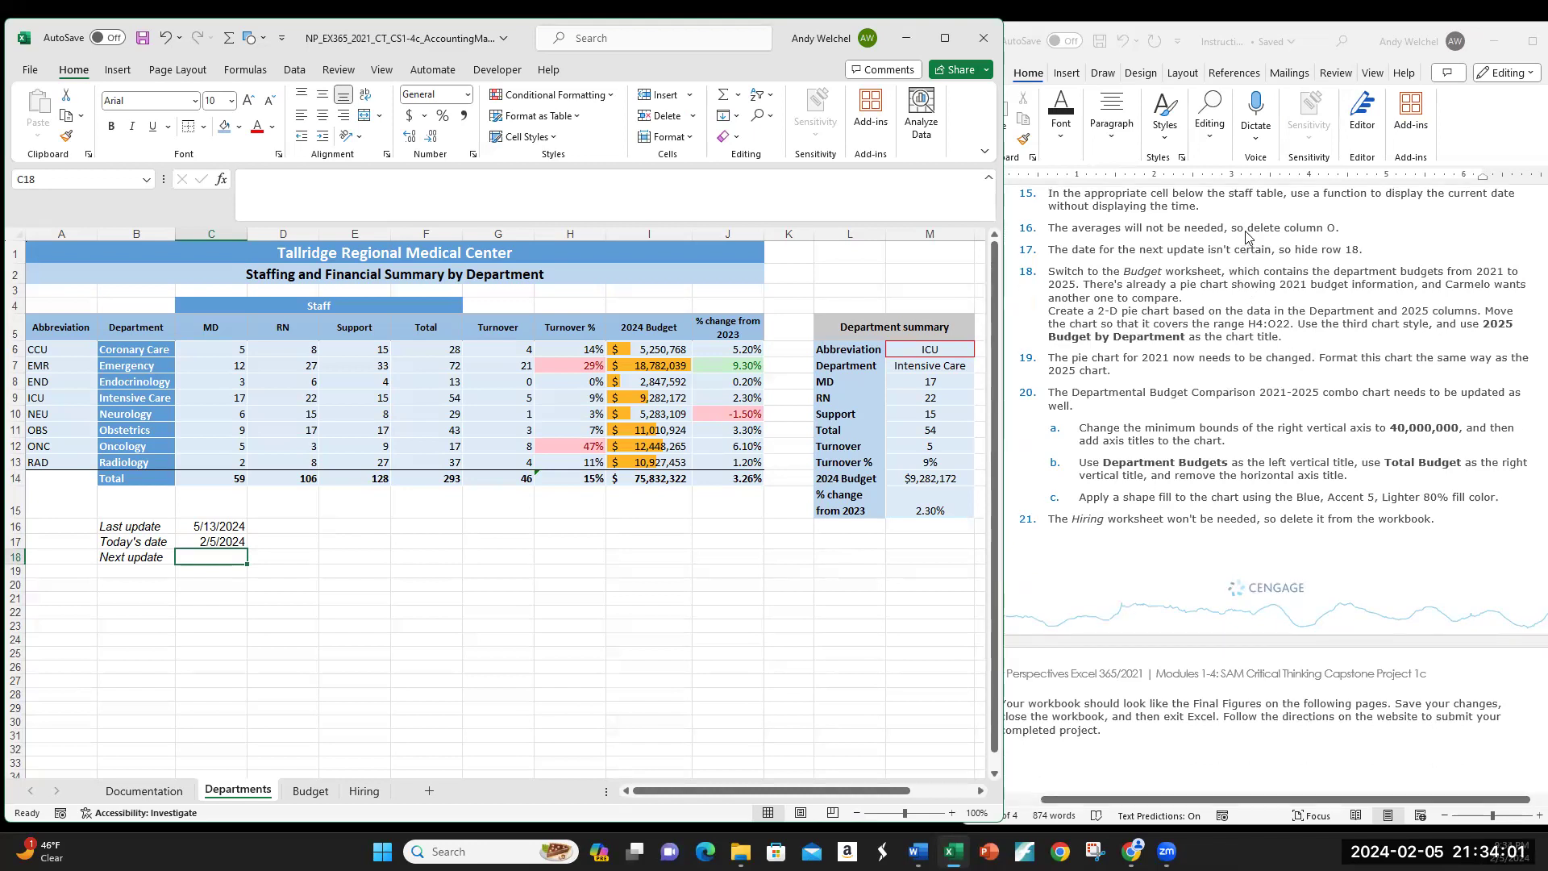
left_click(912, 279)
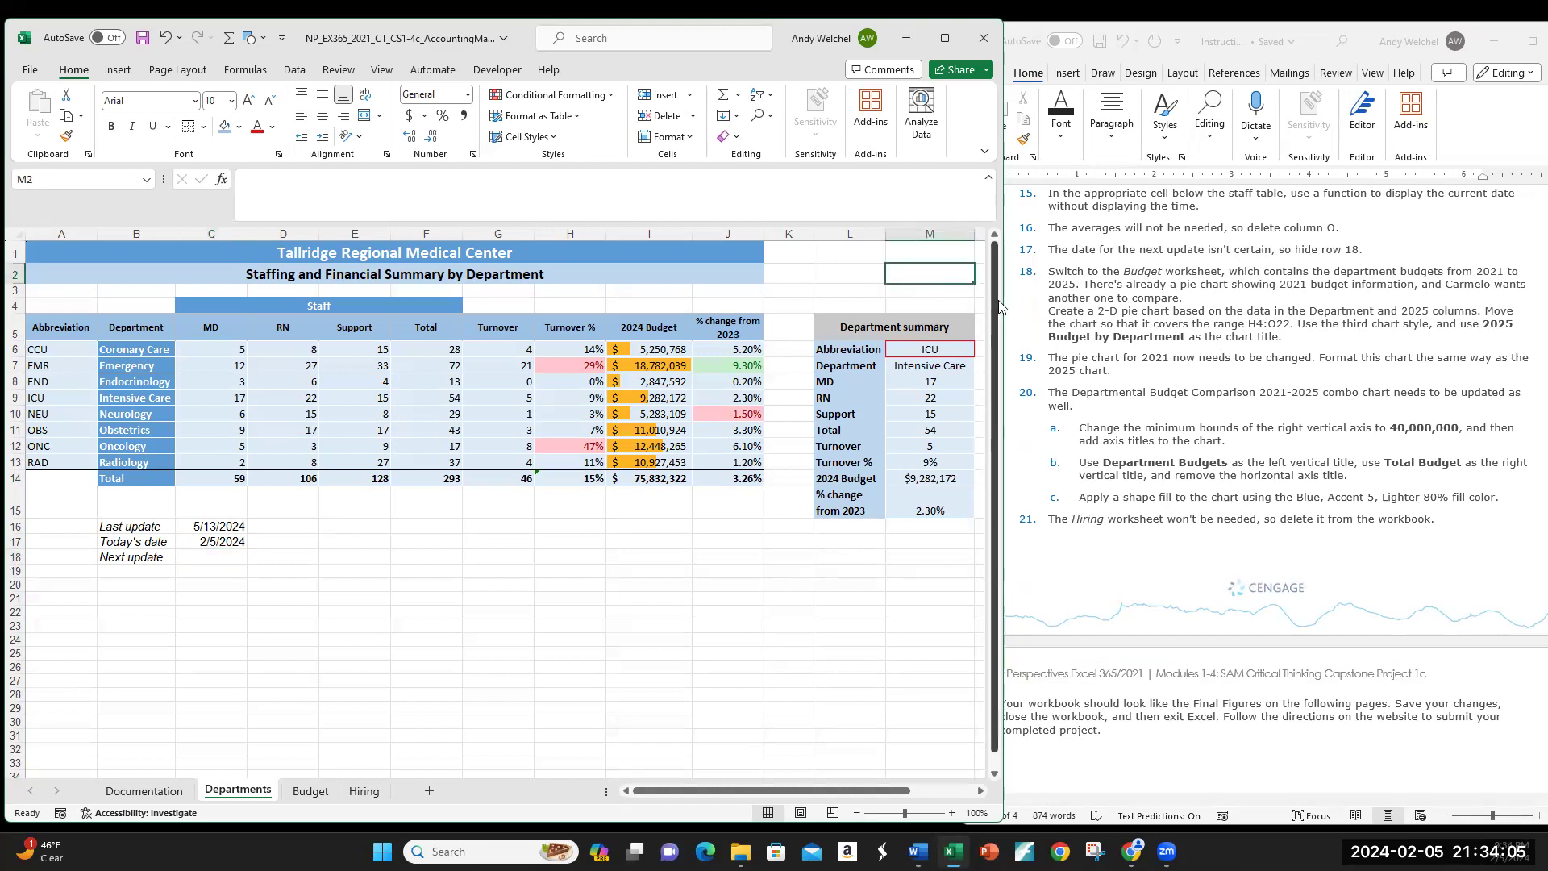
Step: Widen the Excel window and delete the Averages column O
left_click_drag(1004, 301, 1236, 301)
left_click_drag(1064, 323, 1065, 511)
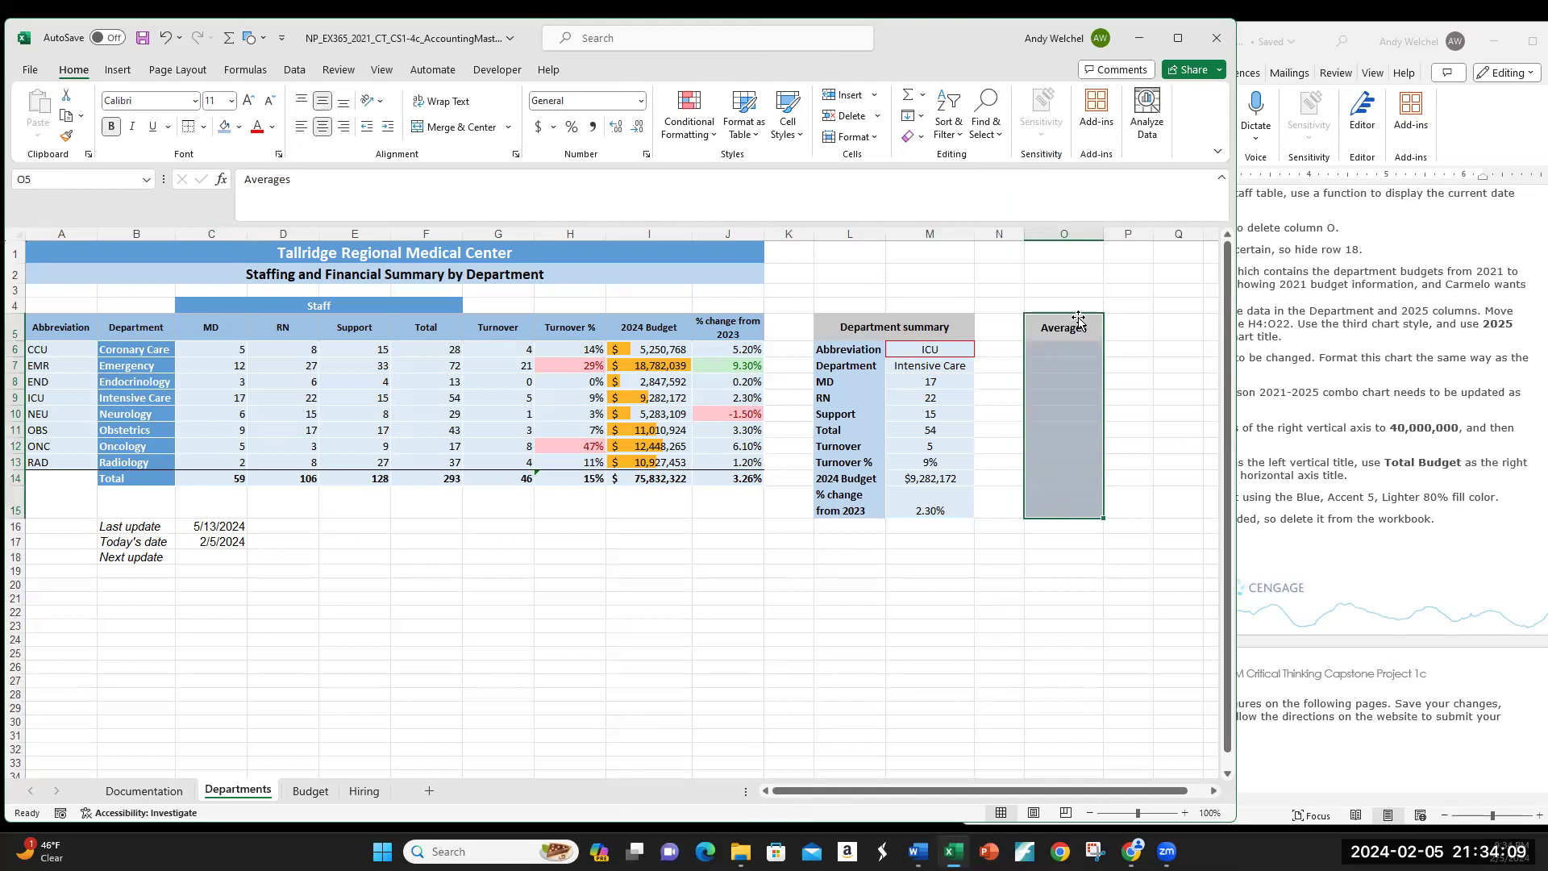
left_click(1078, 290)
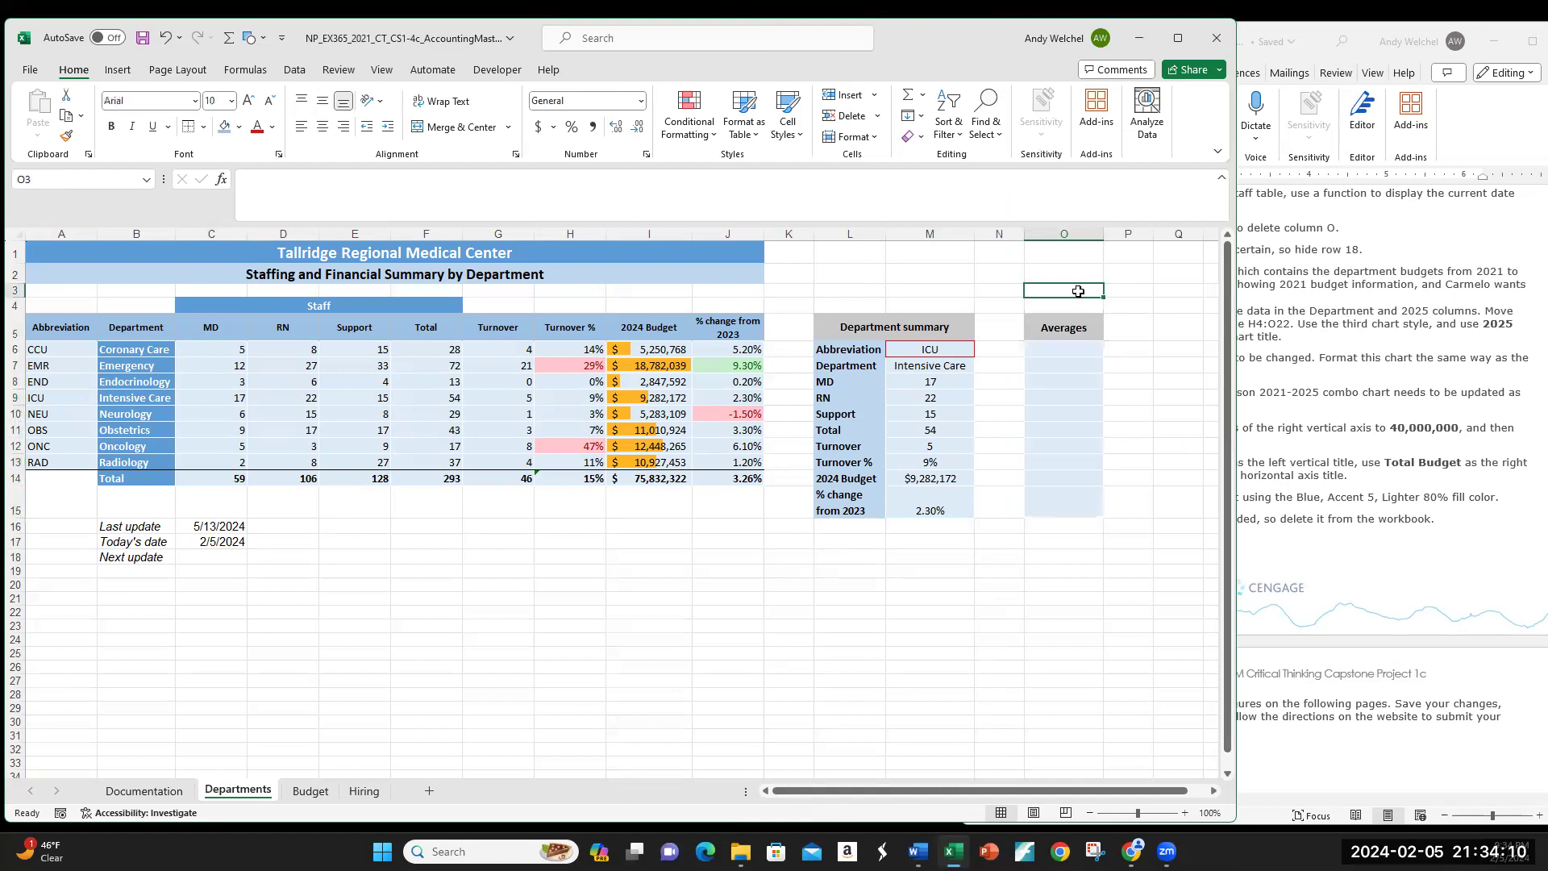
left_click(1062, 234)
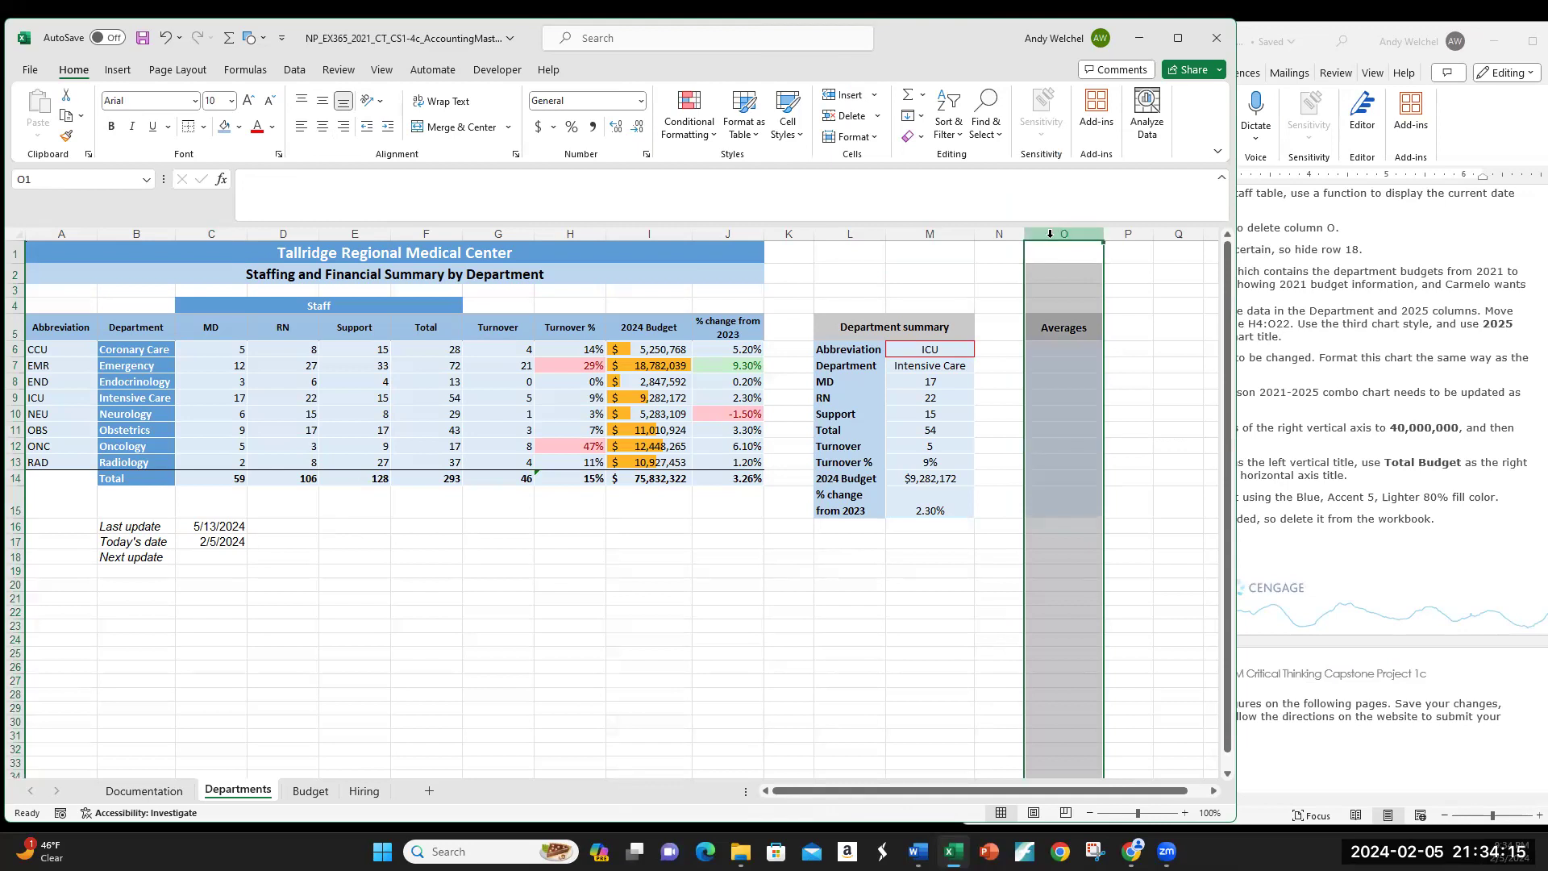
right_click(1045, 234)
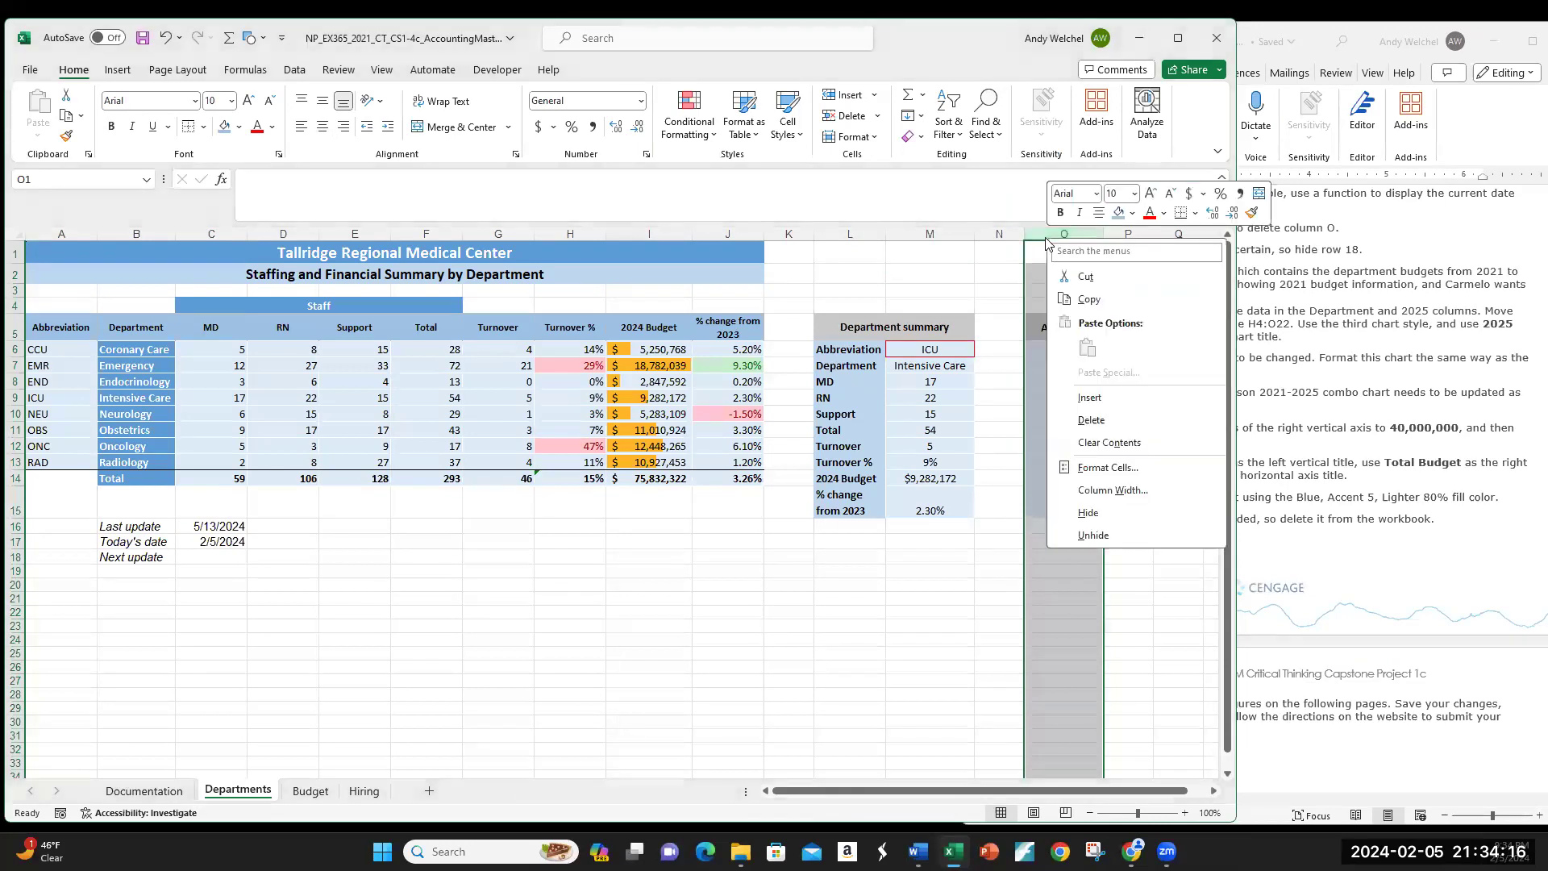
left_click(1090, 419)
Step: Scroll the sheet to check the result and return to the Word instructions
left_click(1051, 299)
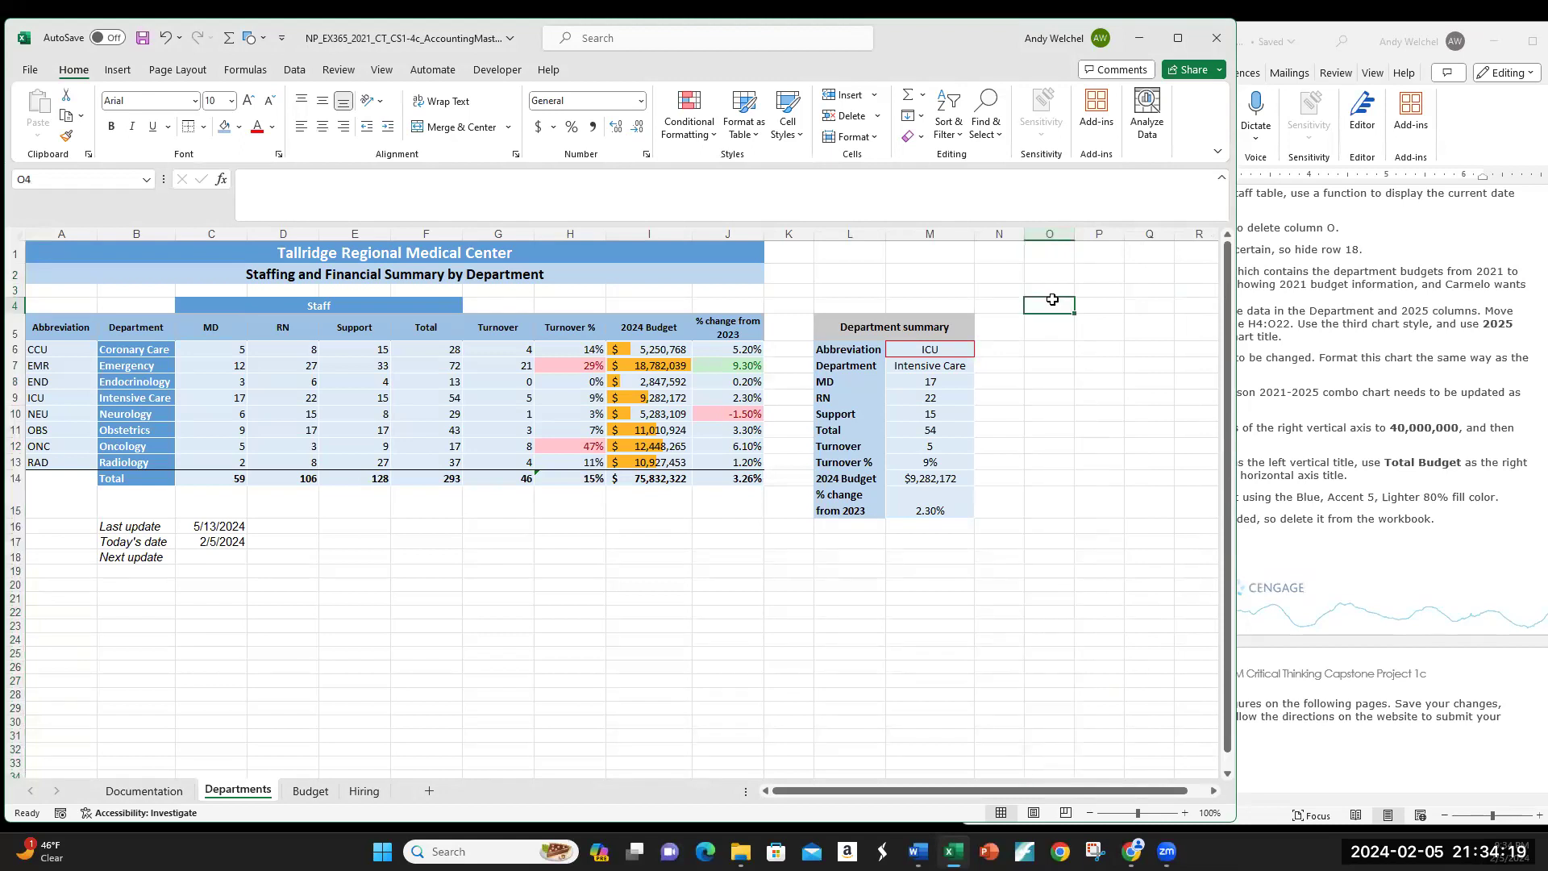
left_click(1052, 299)
scroll(1069, 594, "down", 6)
scroll(1080, 632, "down", 1)
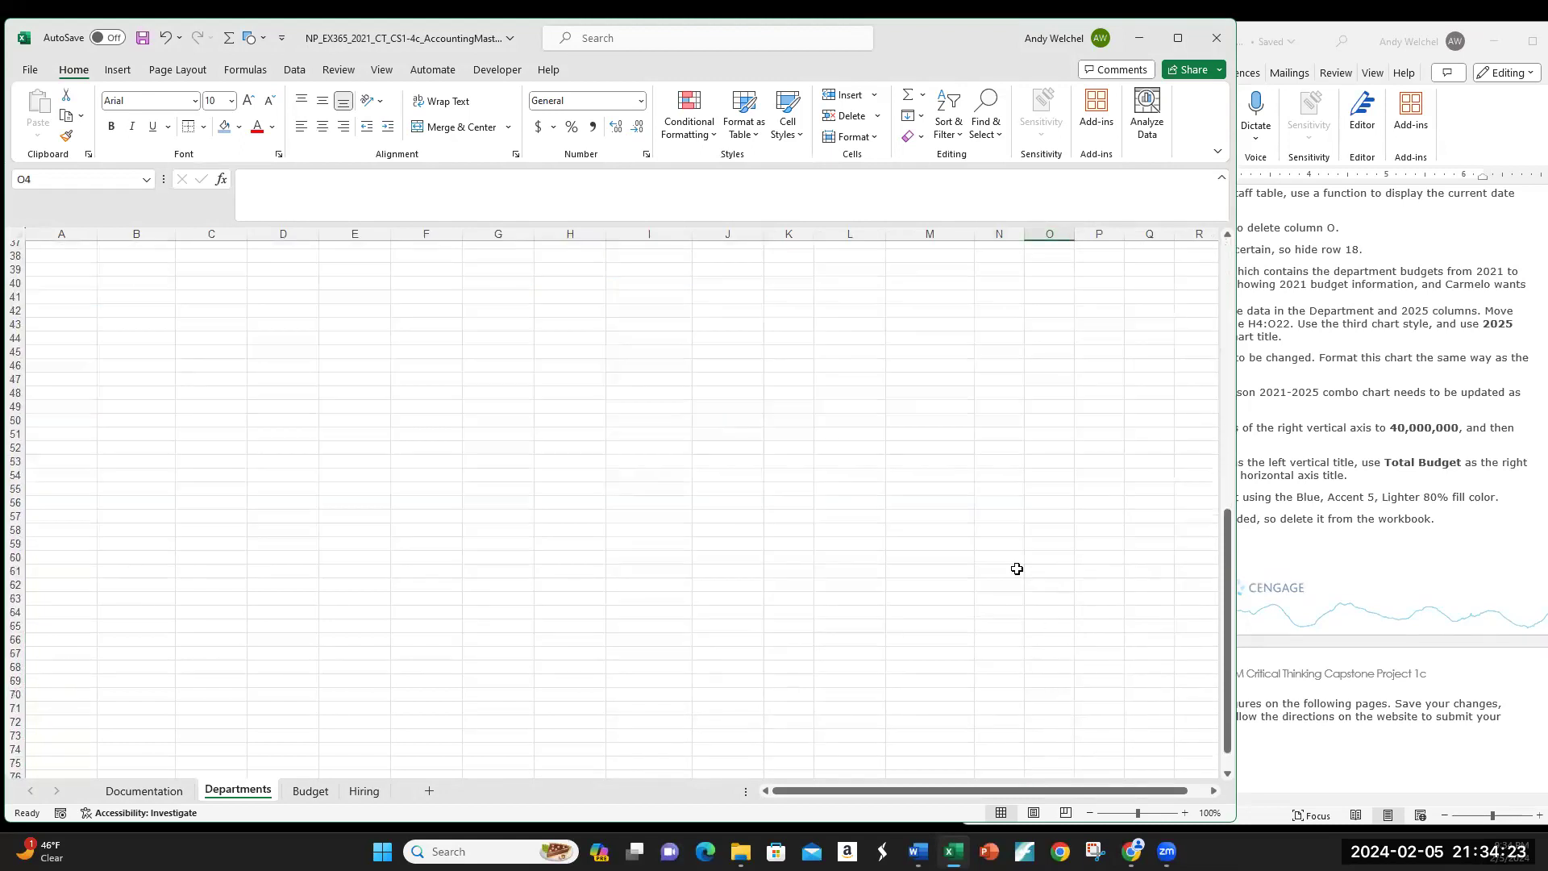
scroll(1067, 554, "down", 1)
scroll(1067, 554, "up", 8)
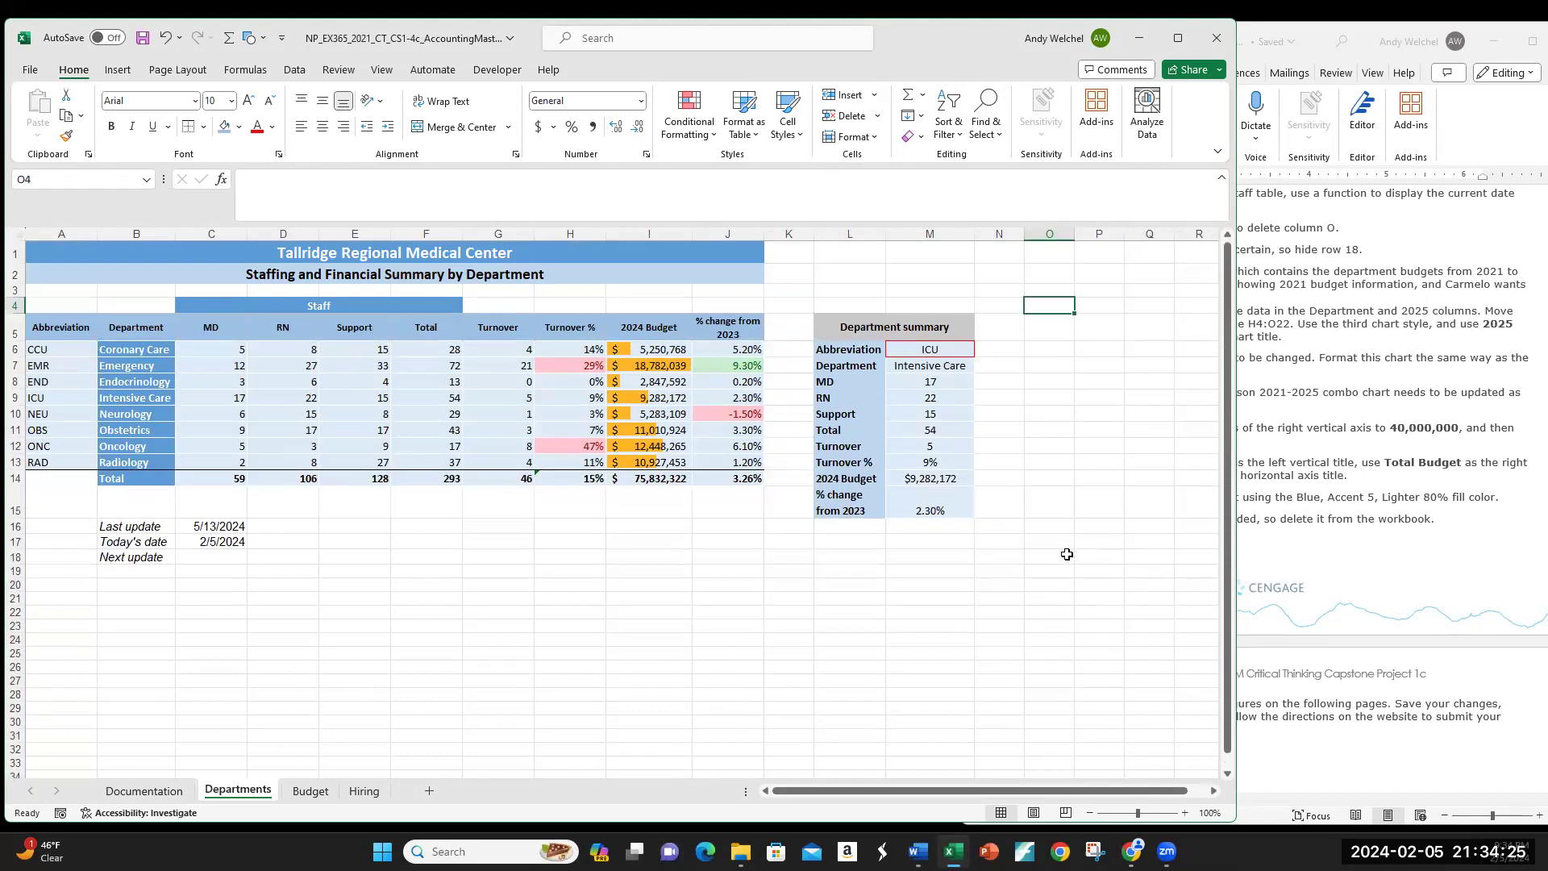
left_click(191, 585)
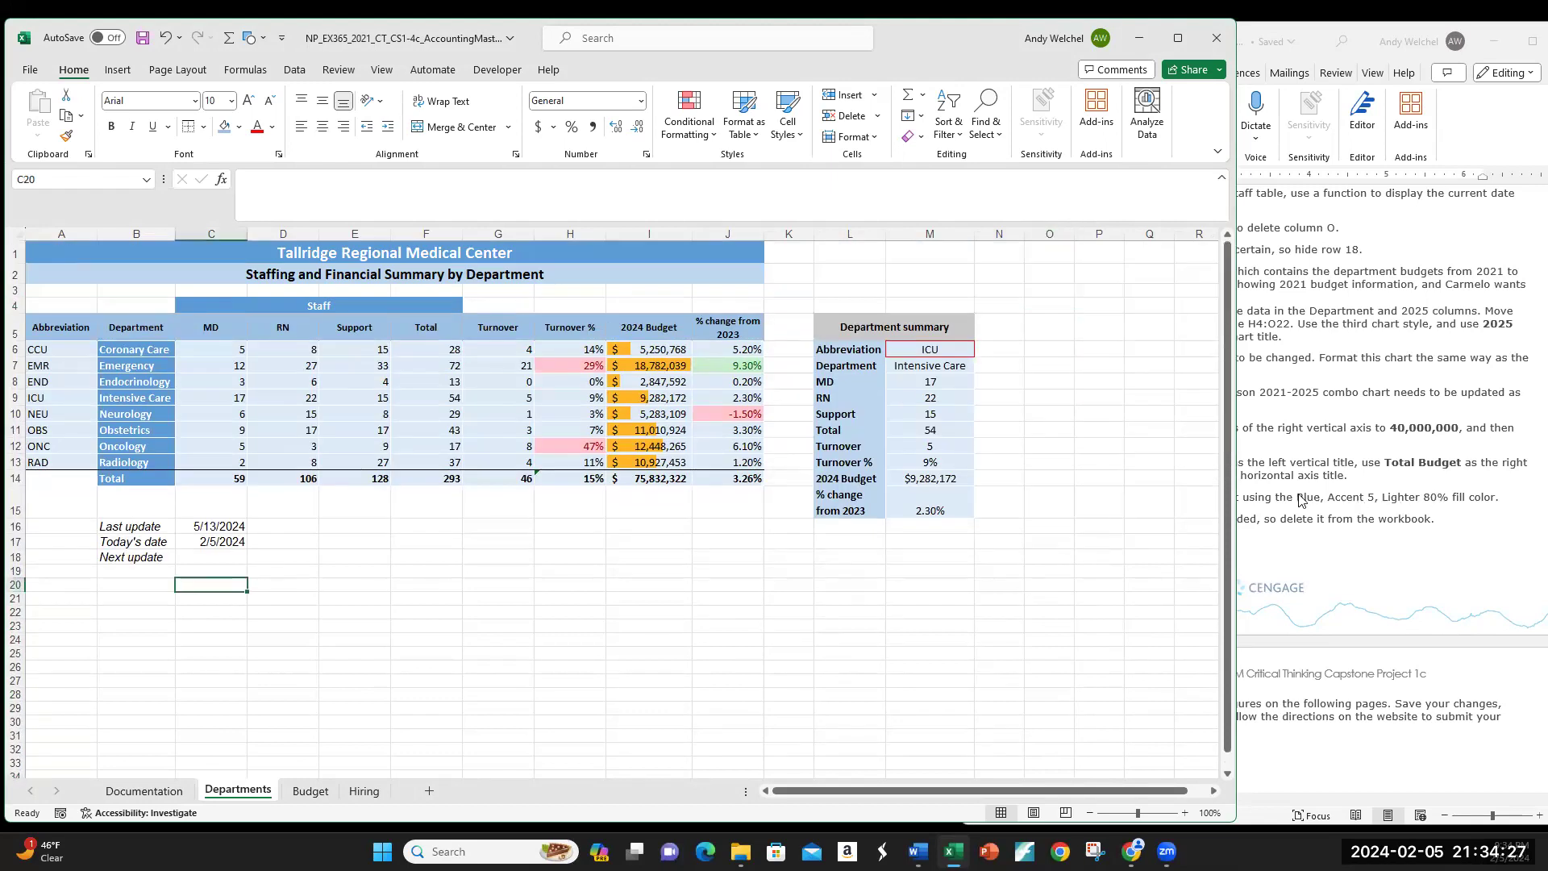
left_click(1320, 540)
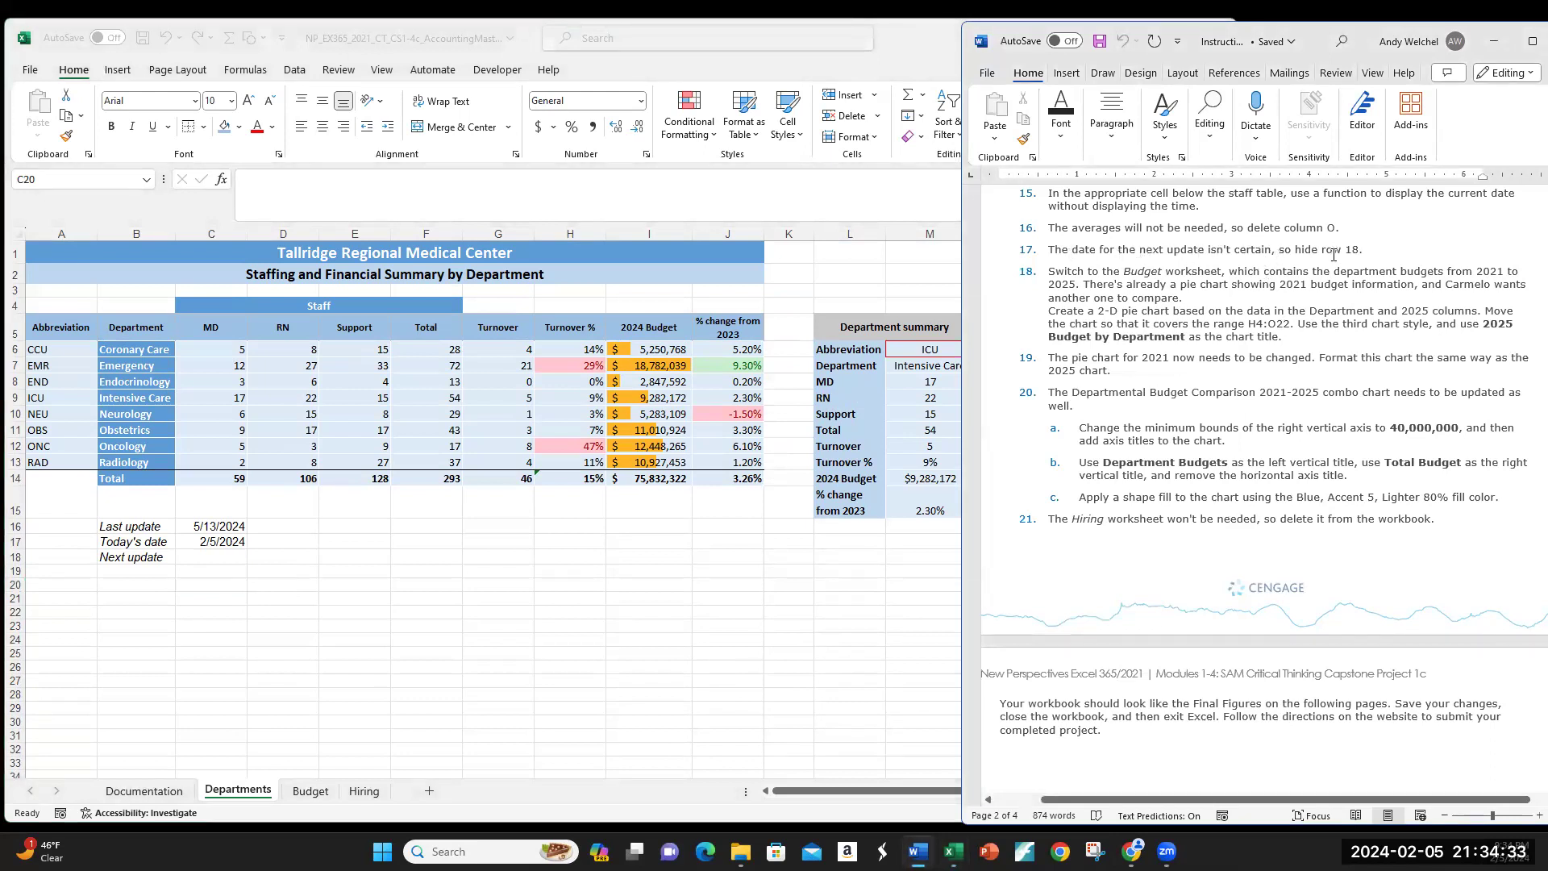
Step: Hide row 18 containing the Next update line
left_click_drag(1295, 253, 1320, 255)
left_click(166, 621)
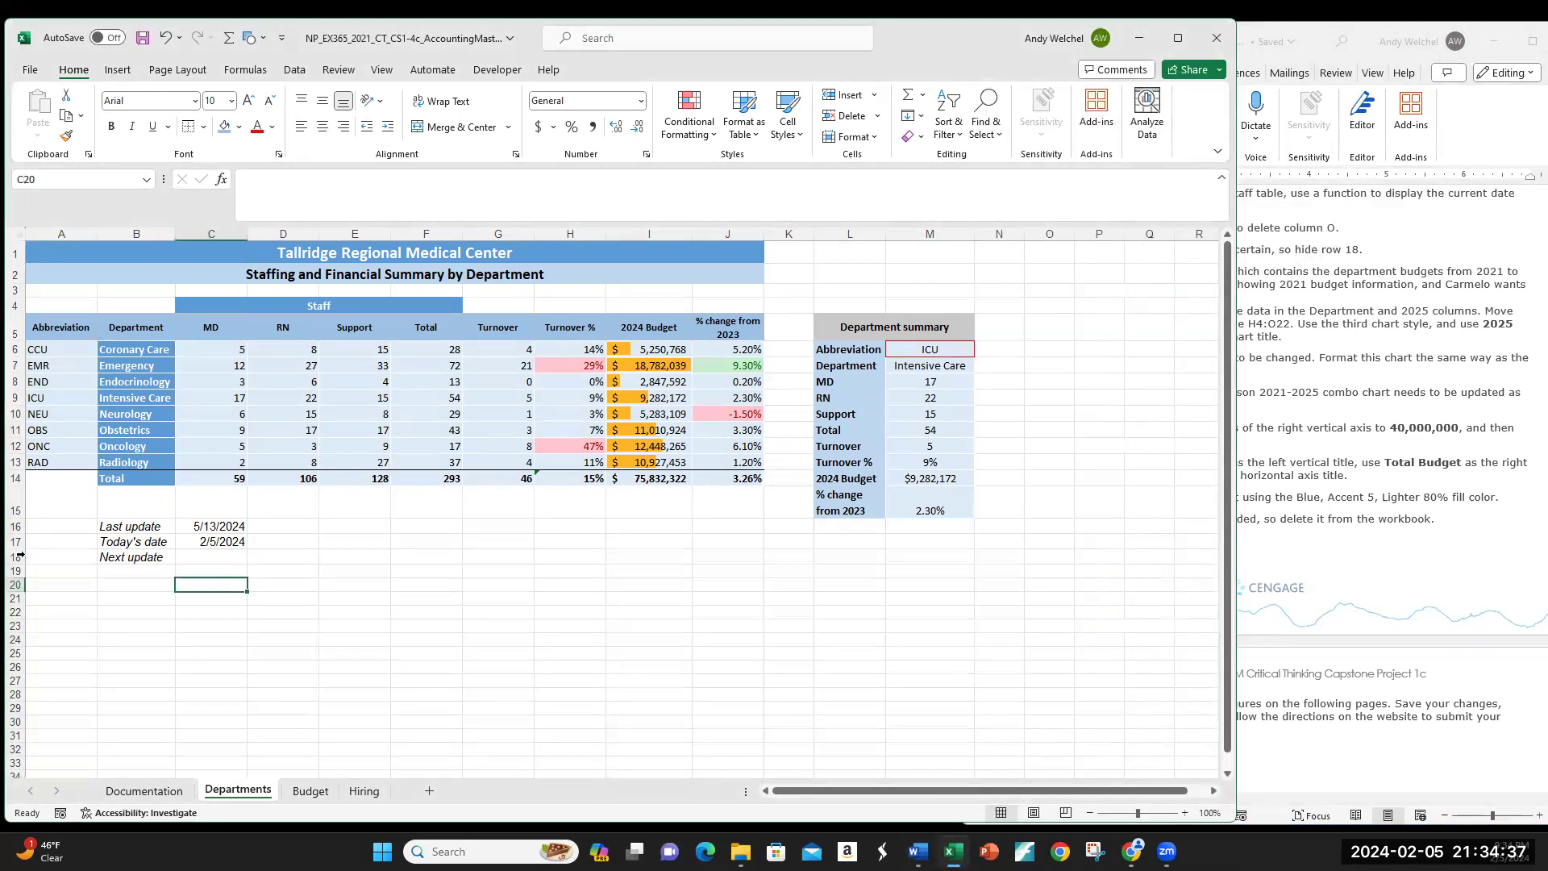
left_click(16, 556)
right_click(16, 556)
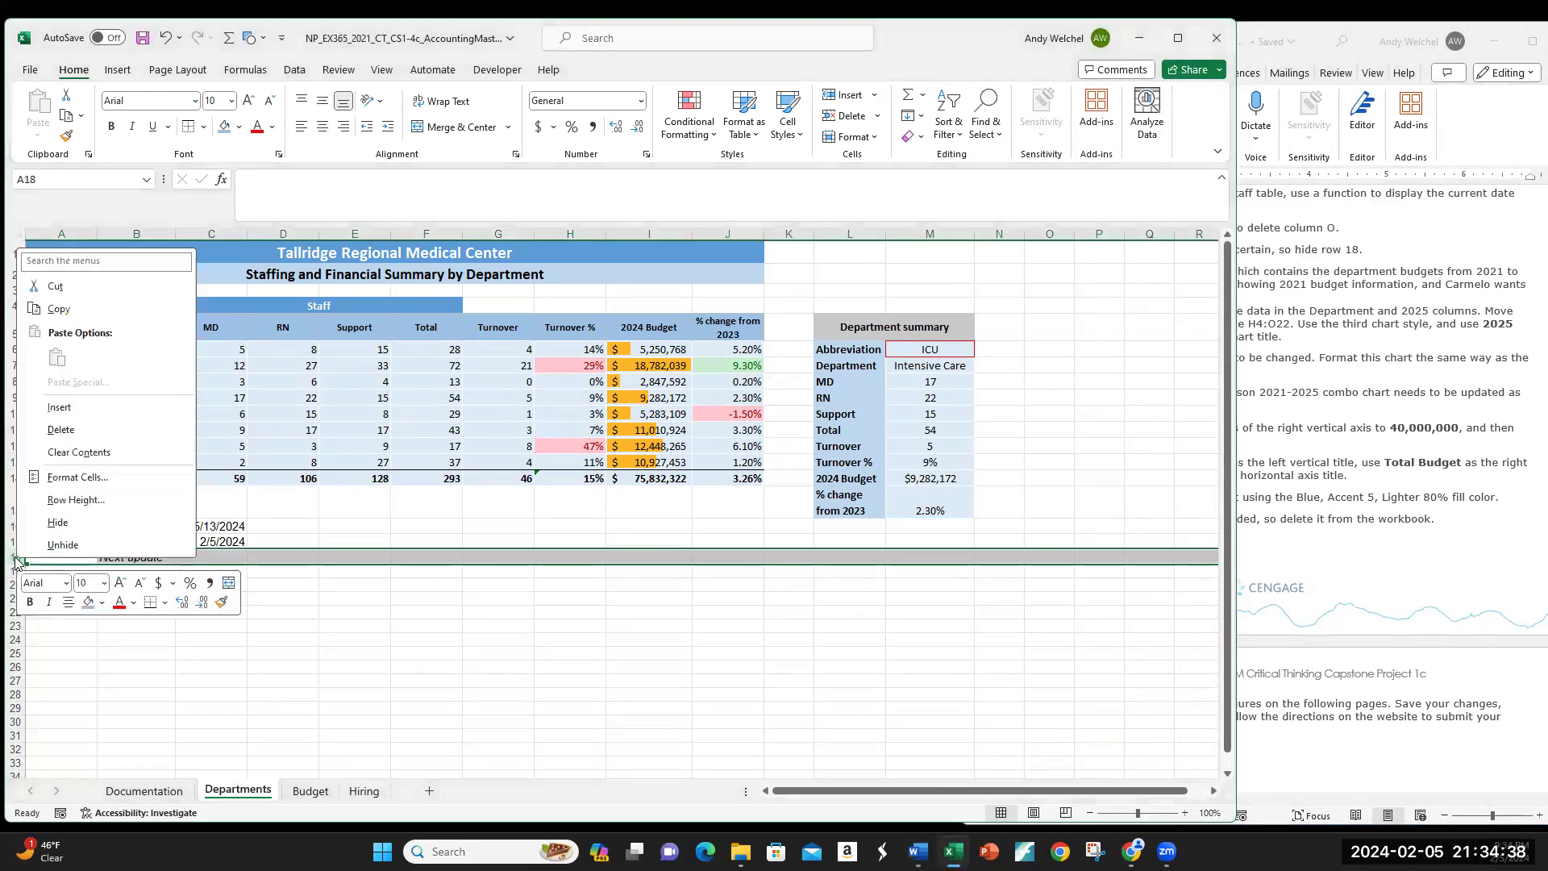
left_click(66, 519)
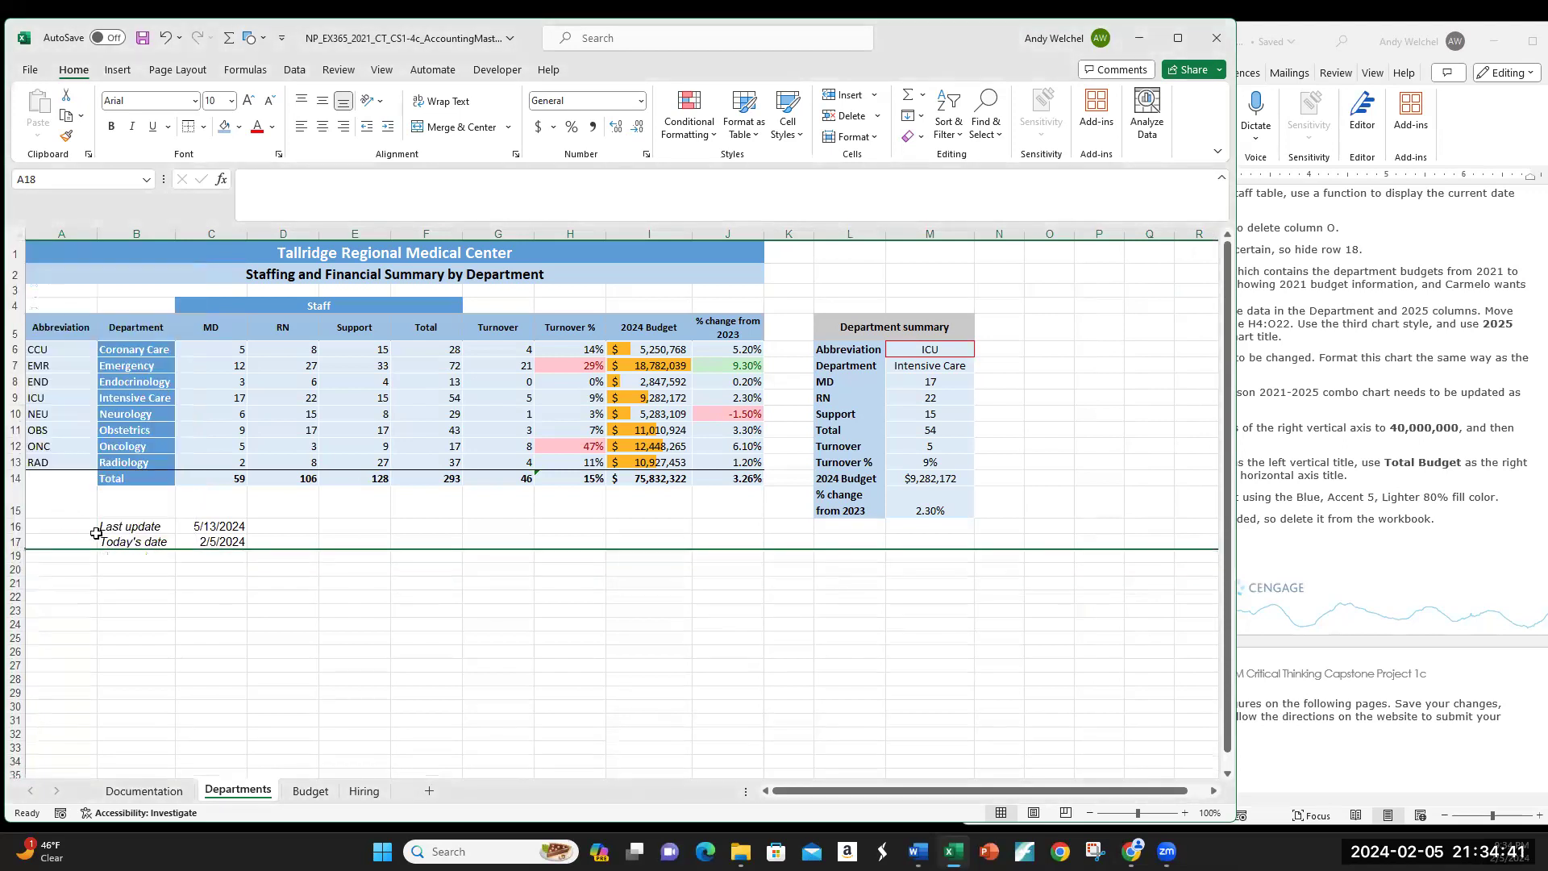
Step: Check the rows around the hidden row and bring the Word instructions back to the front
left_click(167, 584)
left_click(138, 555)
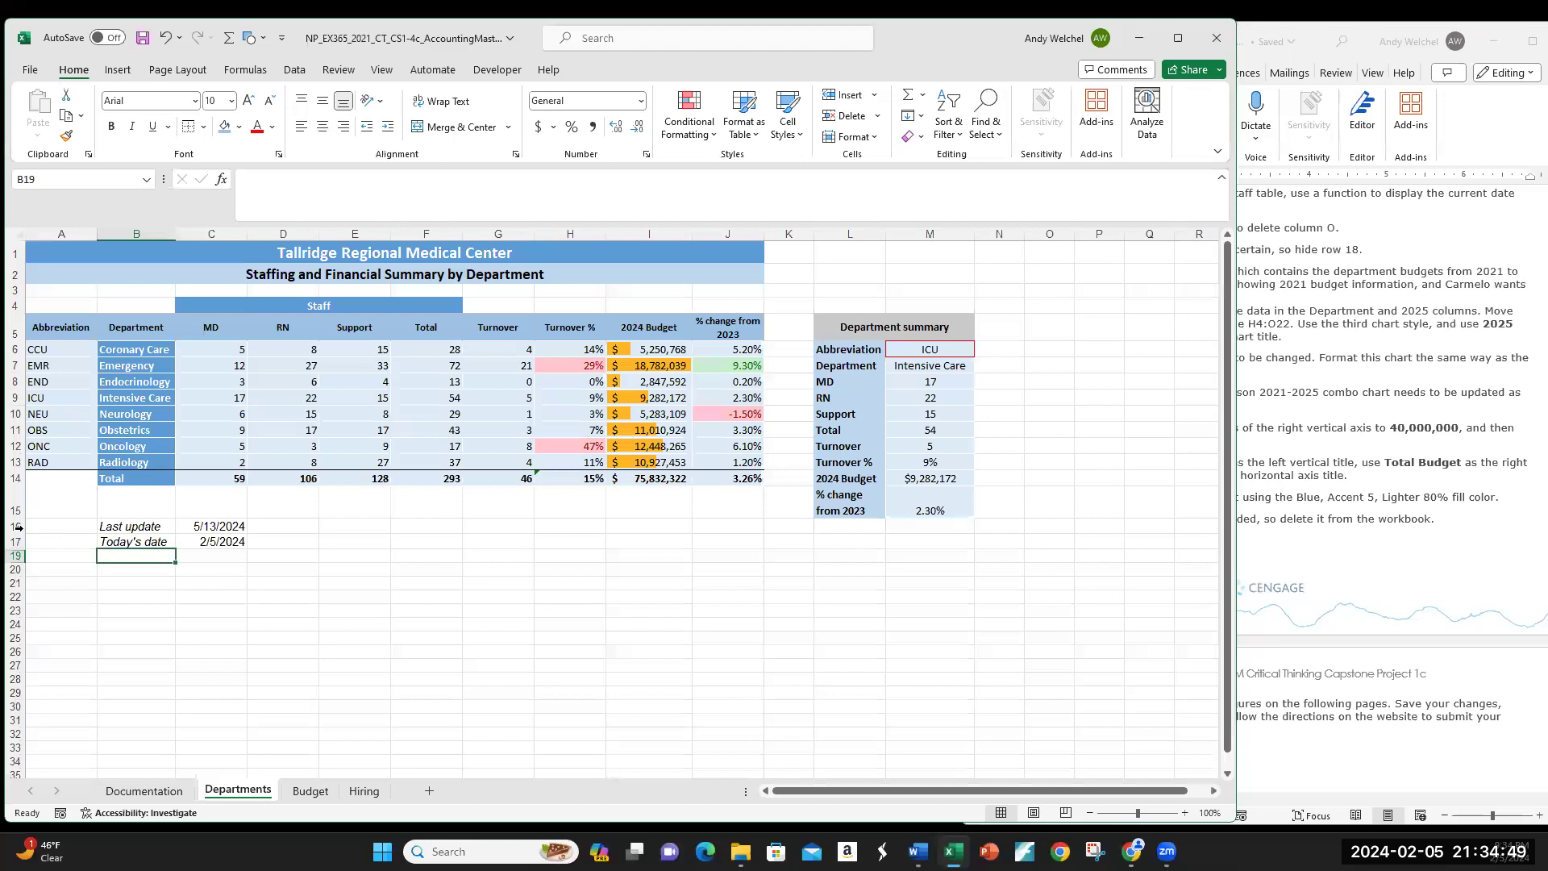
left_click(287, 567)
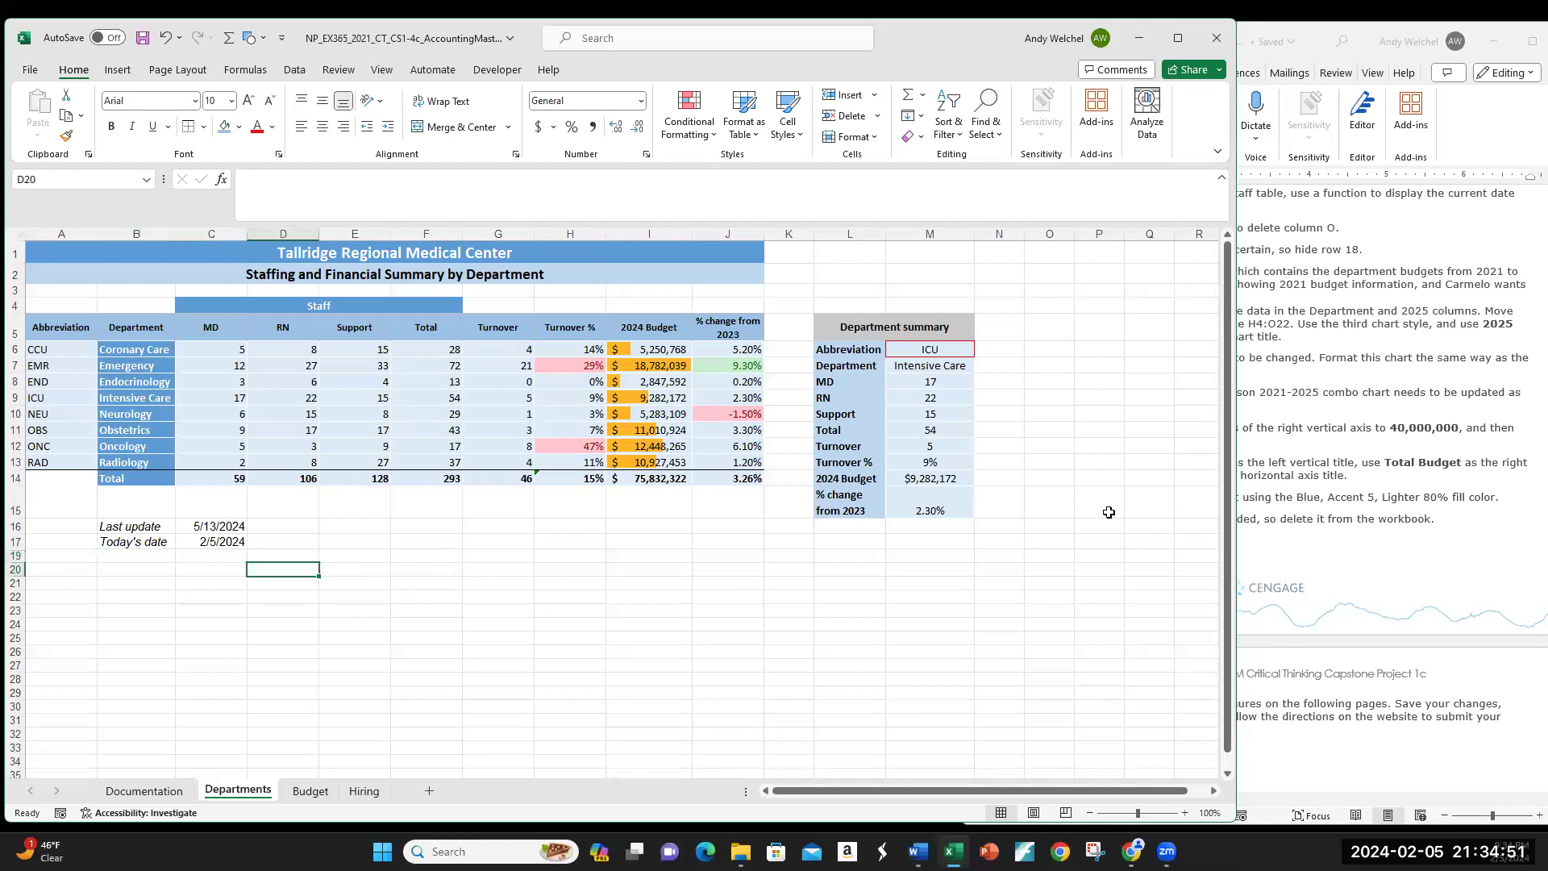
left_click(1287, 562)
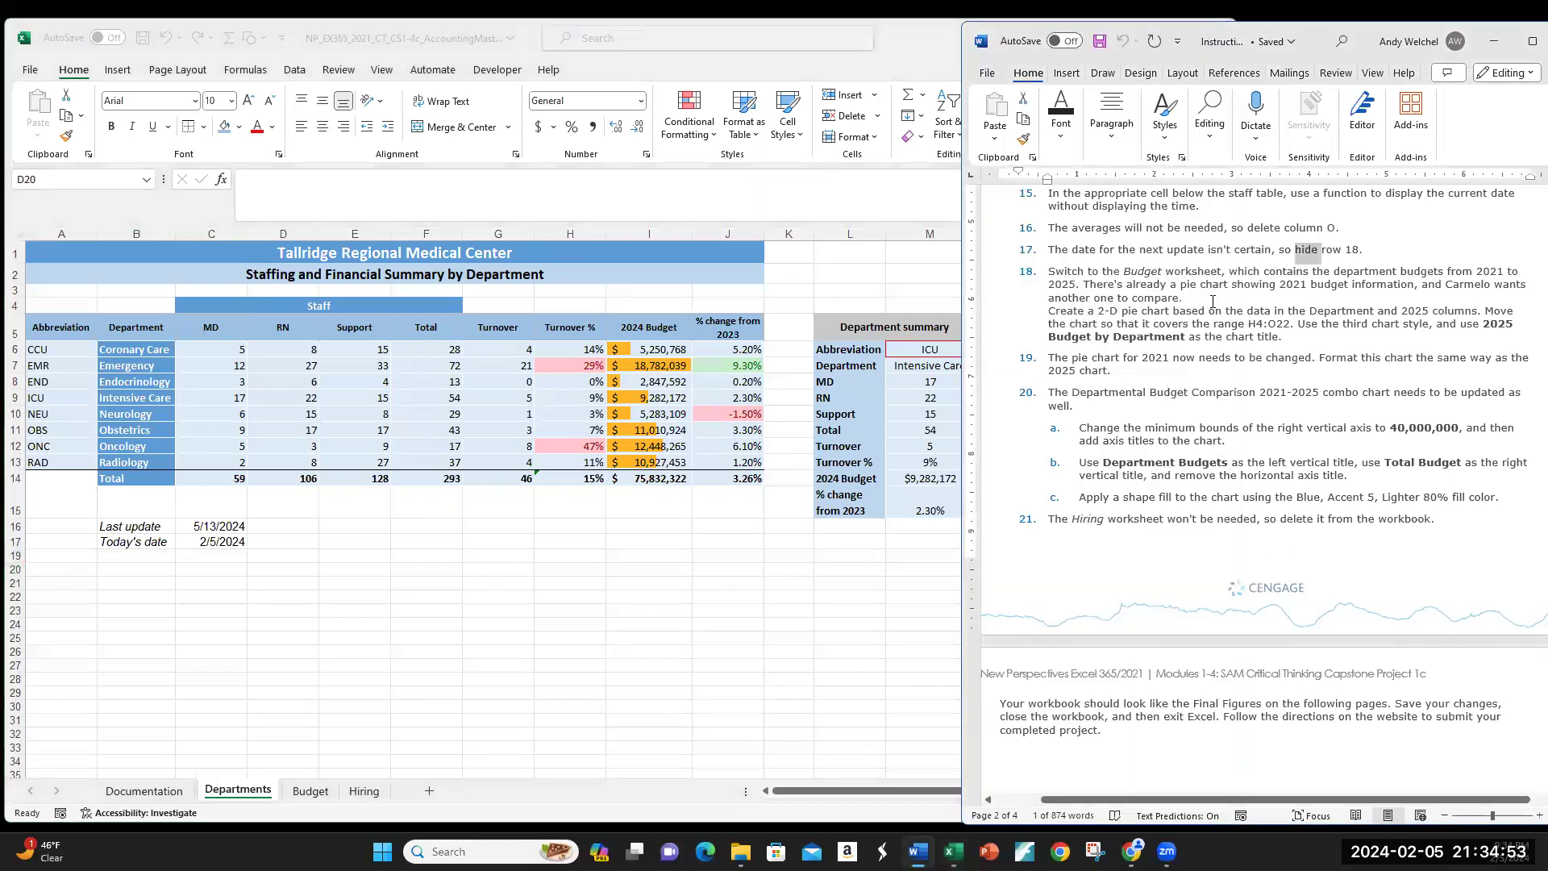
scroll(1207, 452, "down", 2)
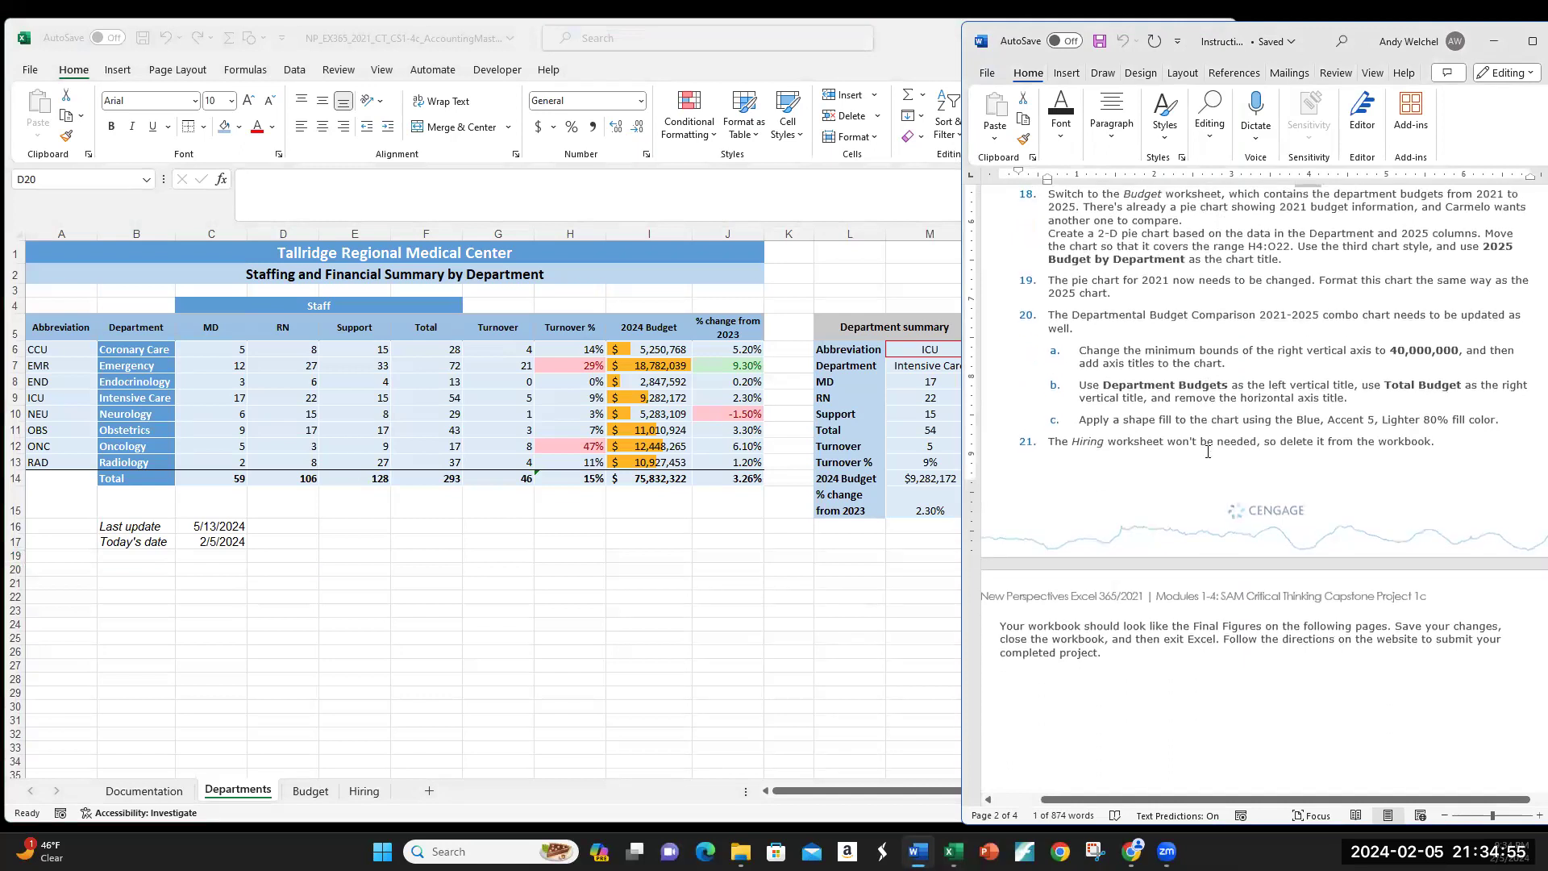
scroll(1207, 451, "up", 1)
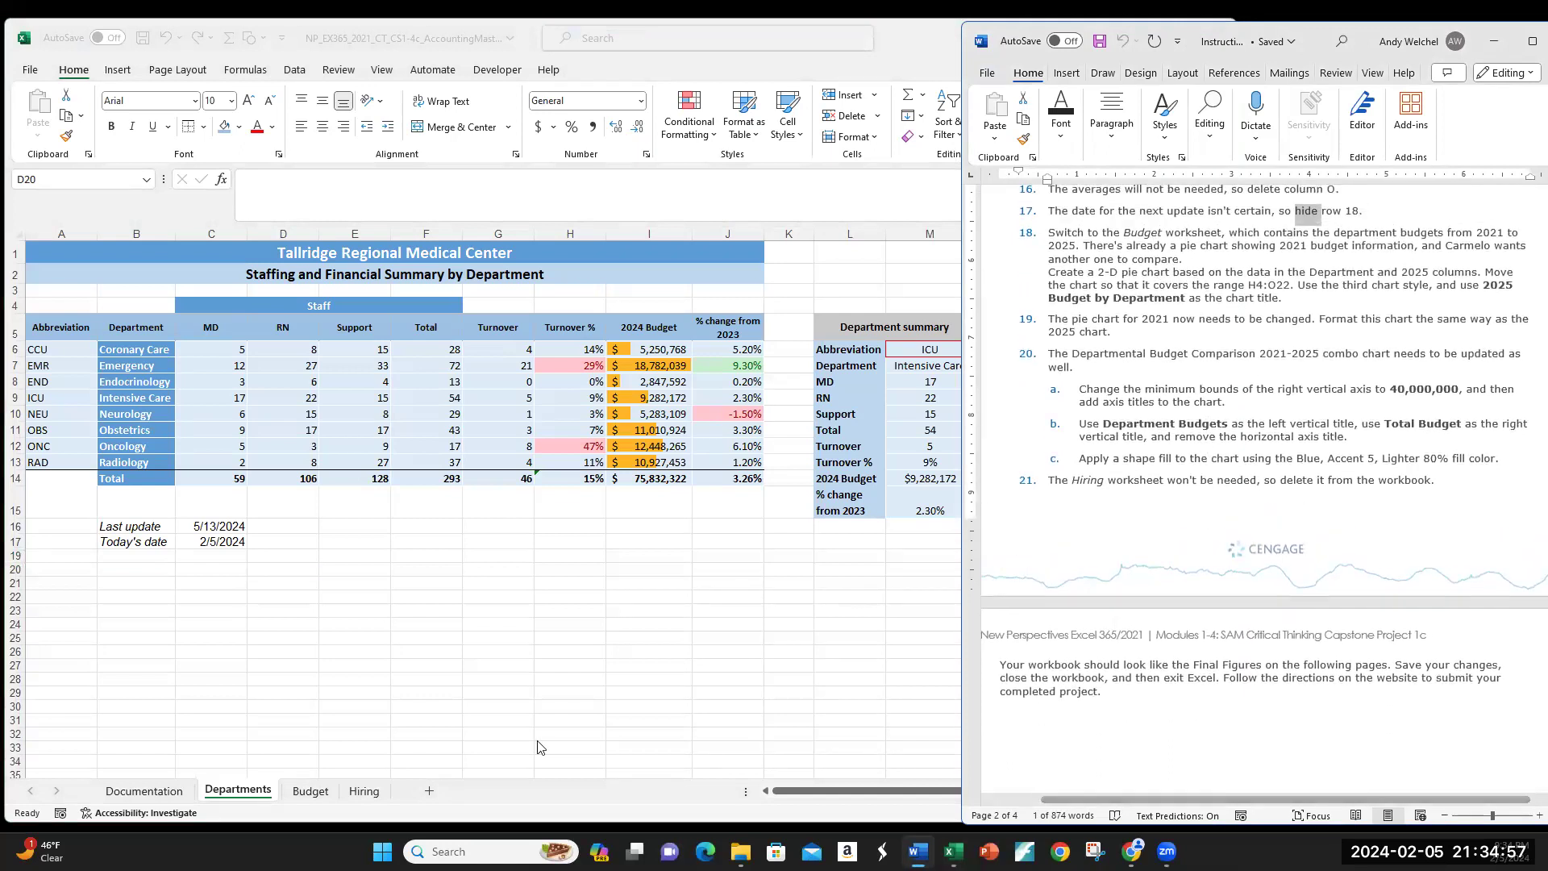
Step: Switch to the Budget sheet and narrow the Excel window beside the instructions
left_click(303, 794)
left_click(303, 794)
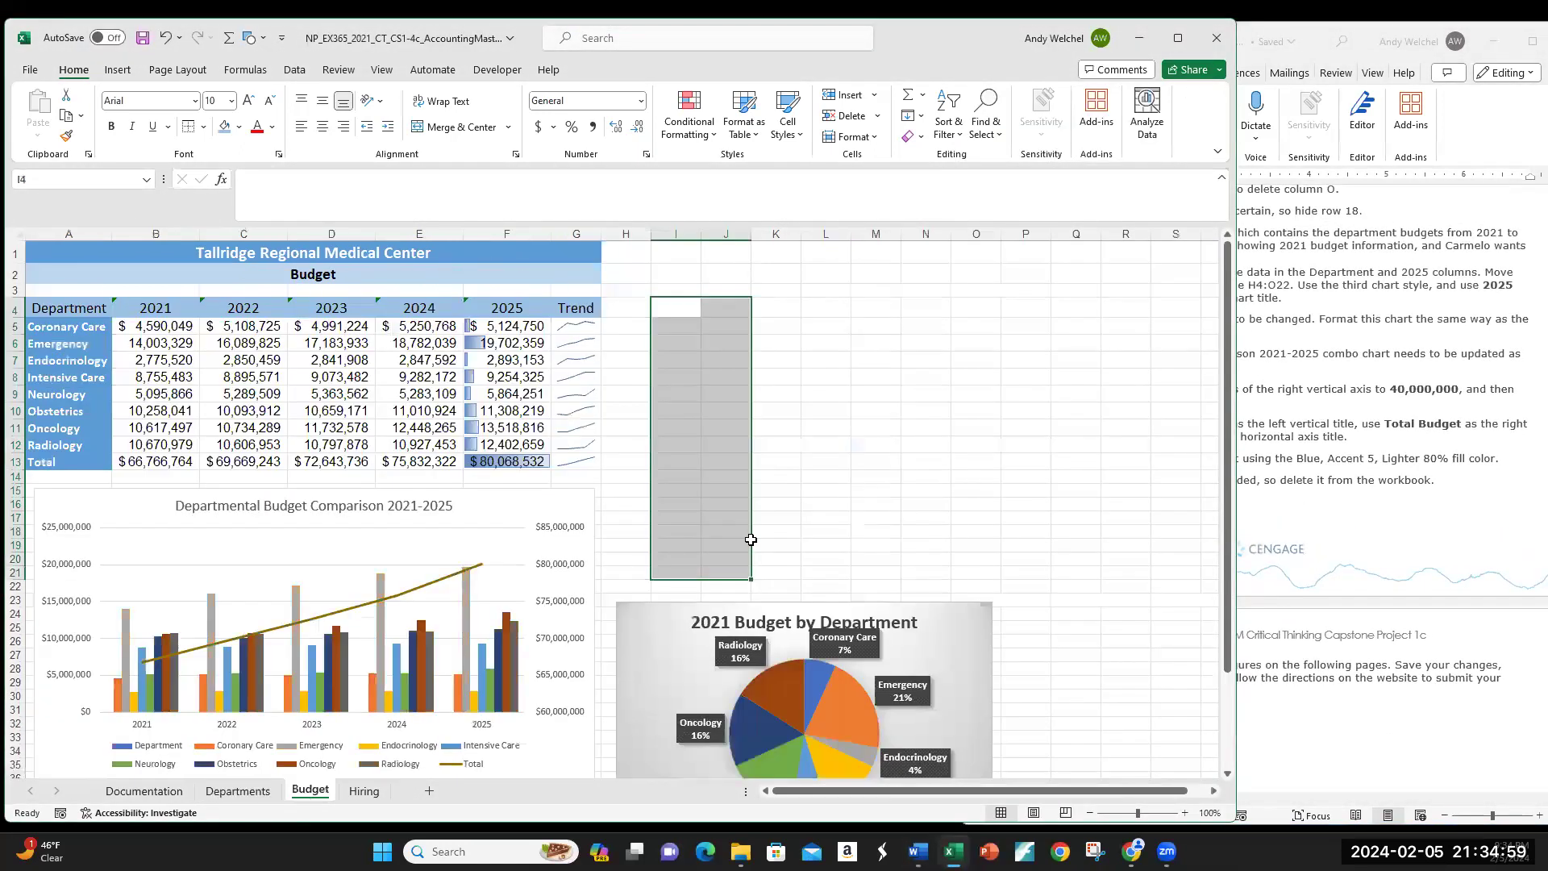
left_click(818, 427)
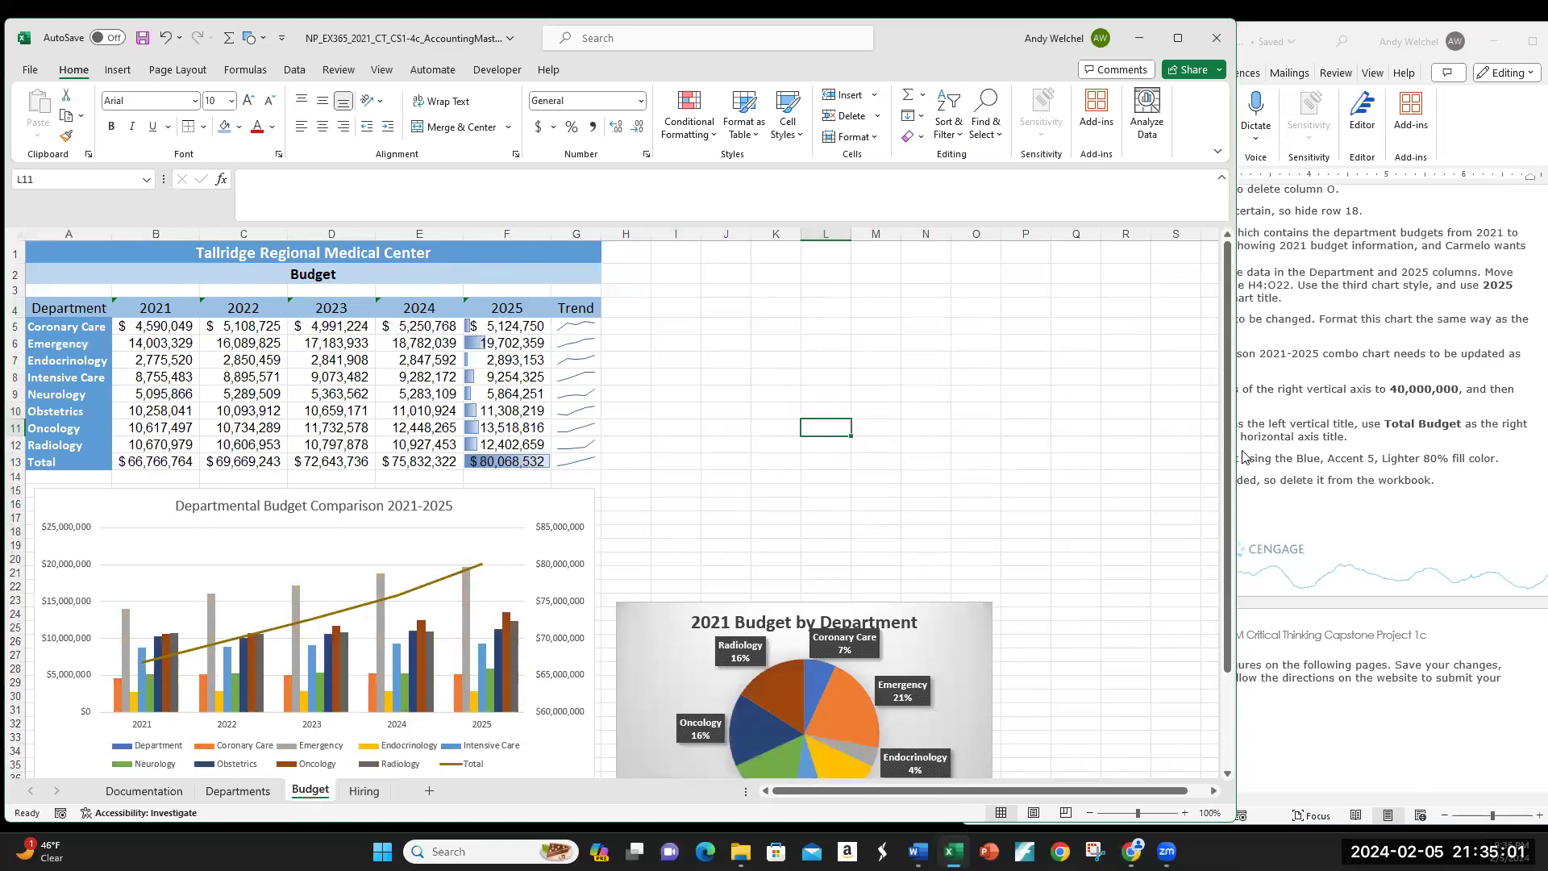
left_click_drag(1237, 449, 1025, 467)
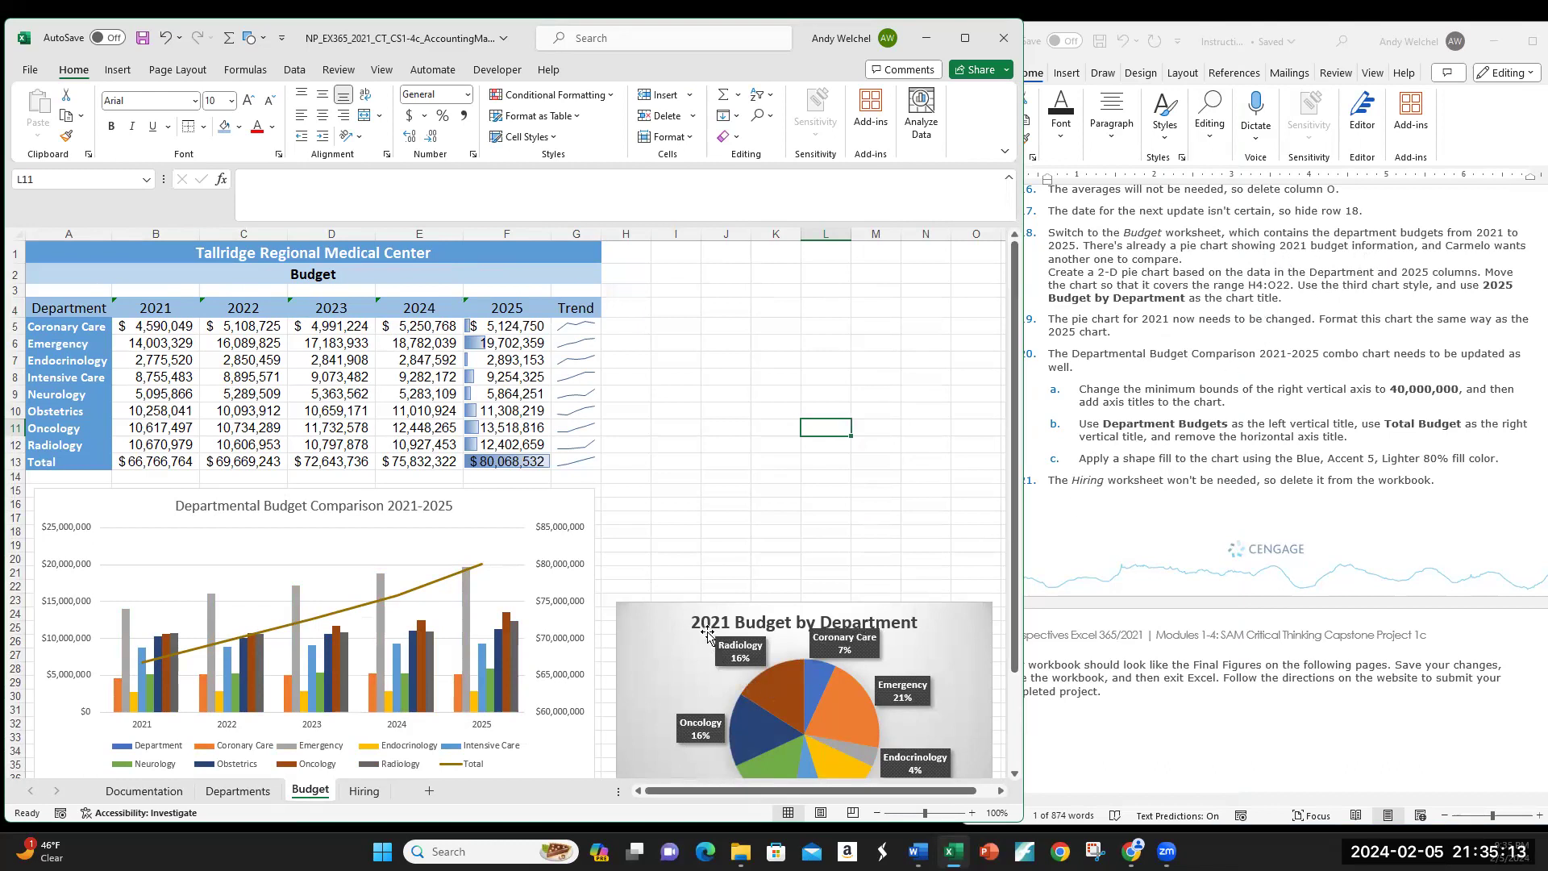
Step: Review the 2021 department budget values in column B and the B13 total
left_click_drag(148, 326, 138, 444)
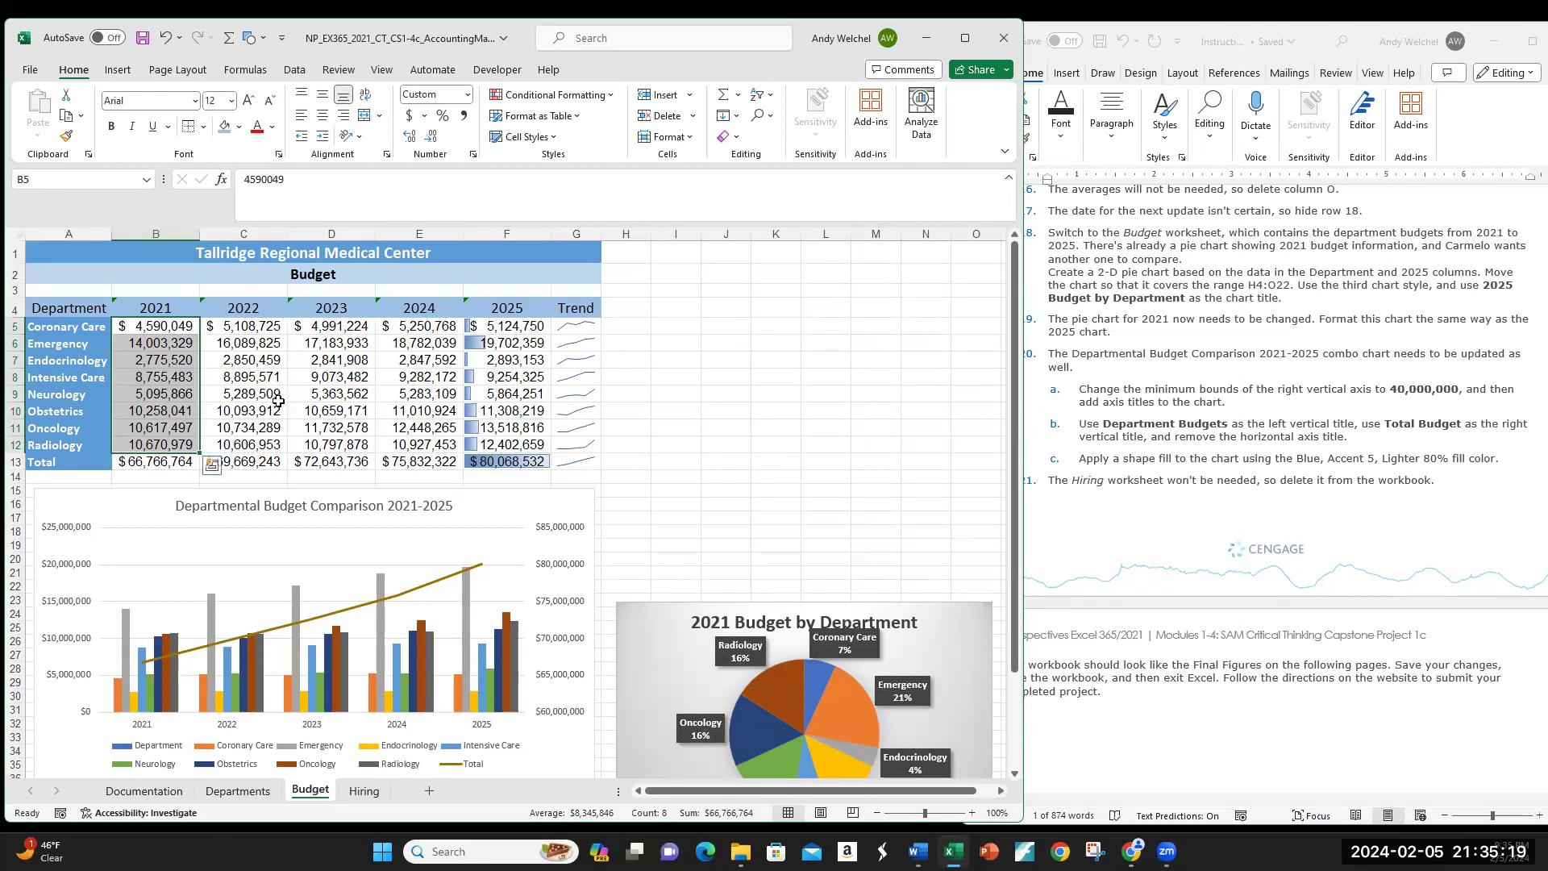
left_click(147, 462)
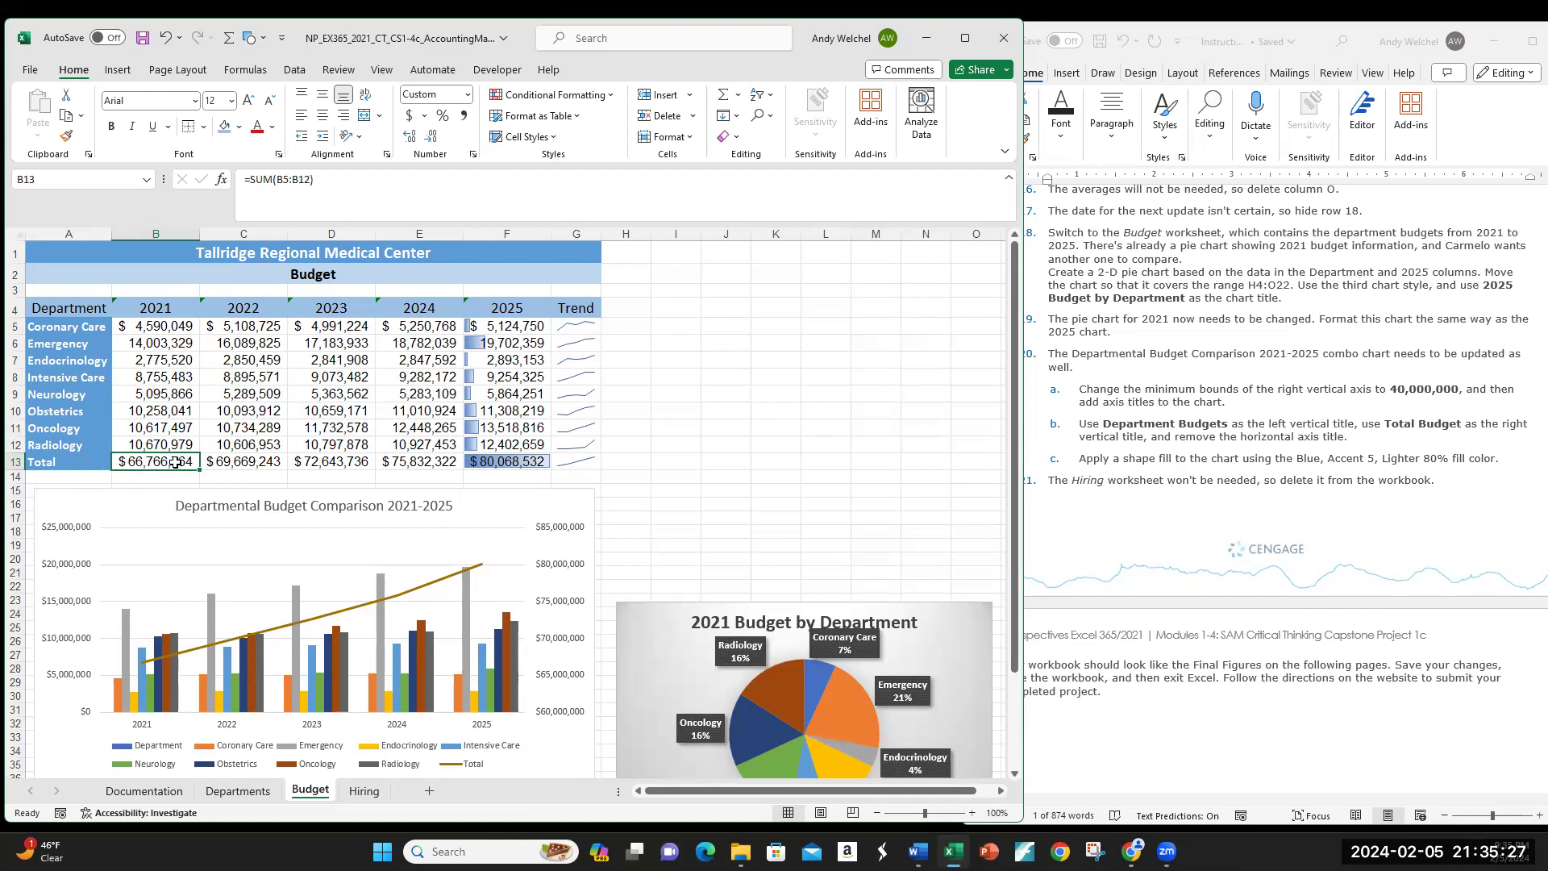
mouse_move(173, 445)
left_mouse_down()
mouse_move(176, 310)
mouse_move(160, 441)
left_mouse_up()
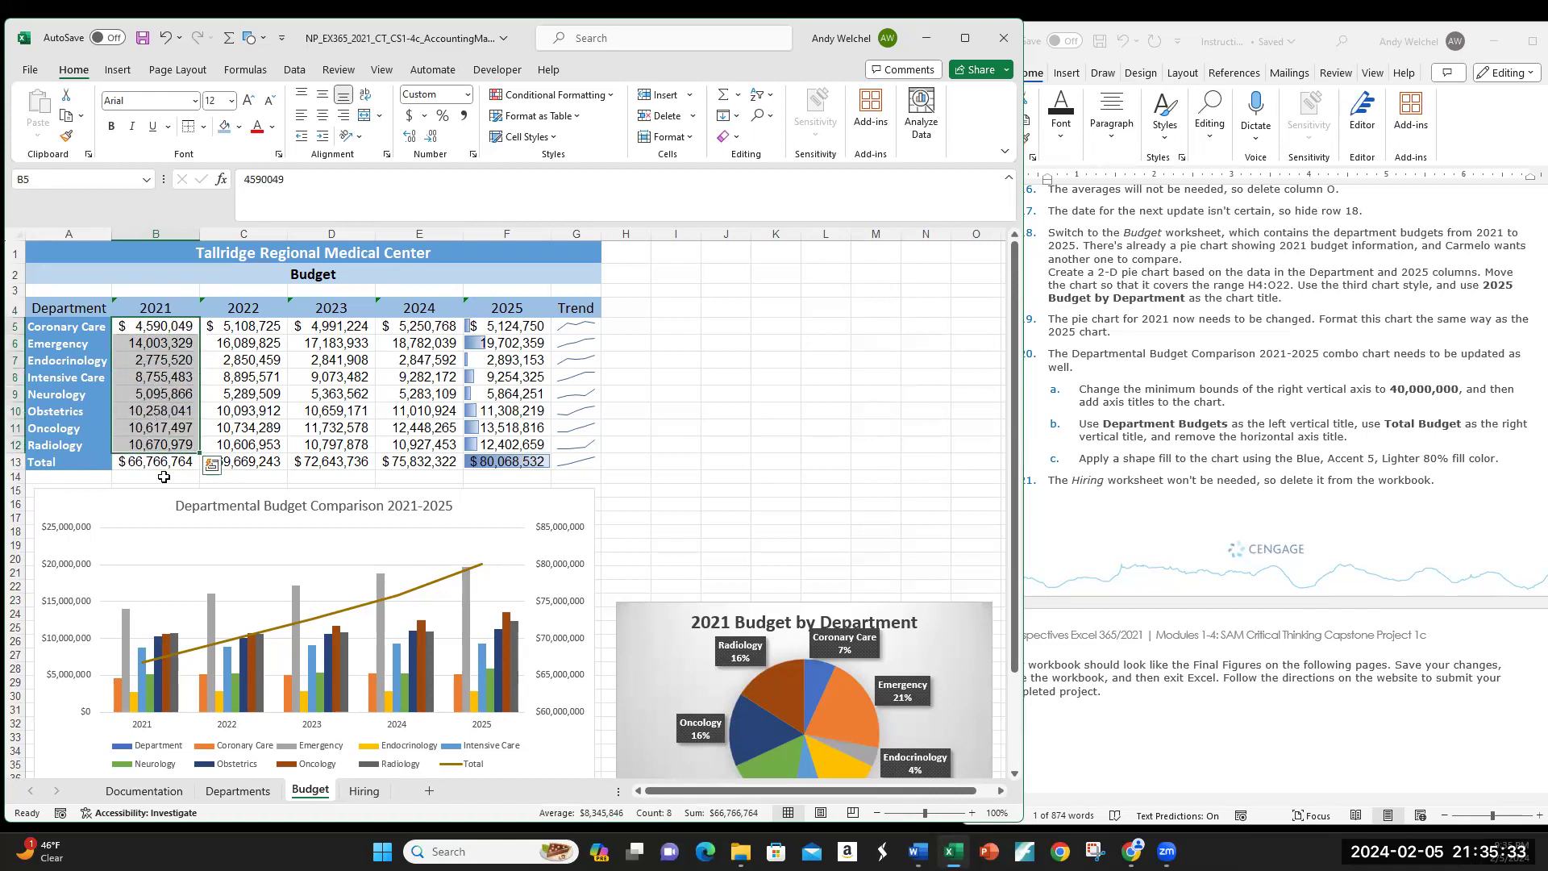
left_click(159, 331)
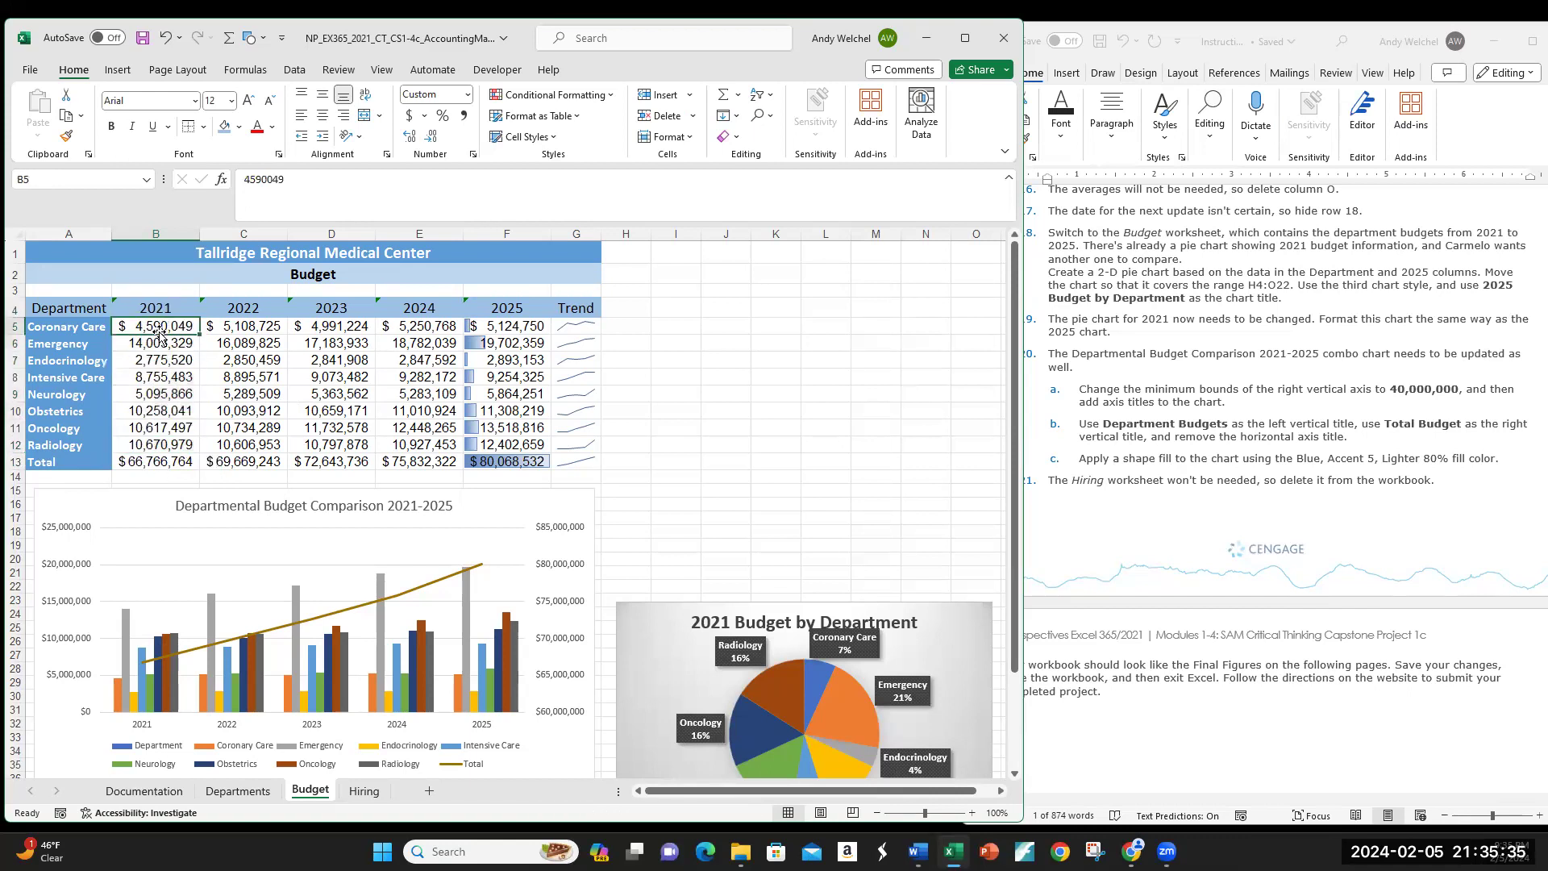
left_click(158, 347)
left_click(157, 363)
left_click(155, 378)
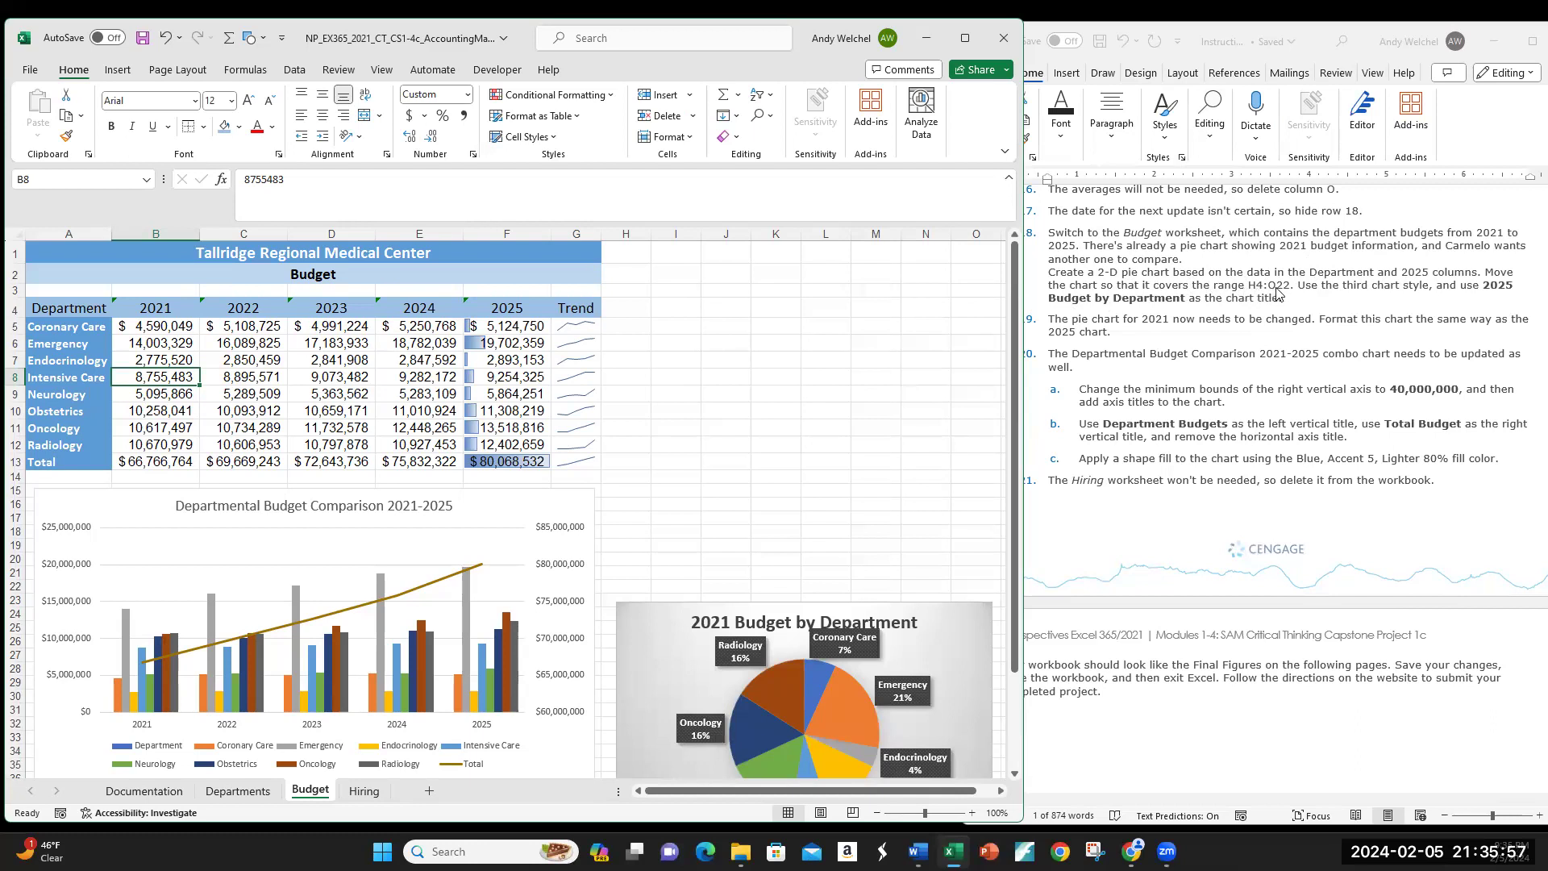
Step: Starting from H4, select department names A5:A12 together with the 2025 values F5:F12
left_click(623, 310)
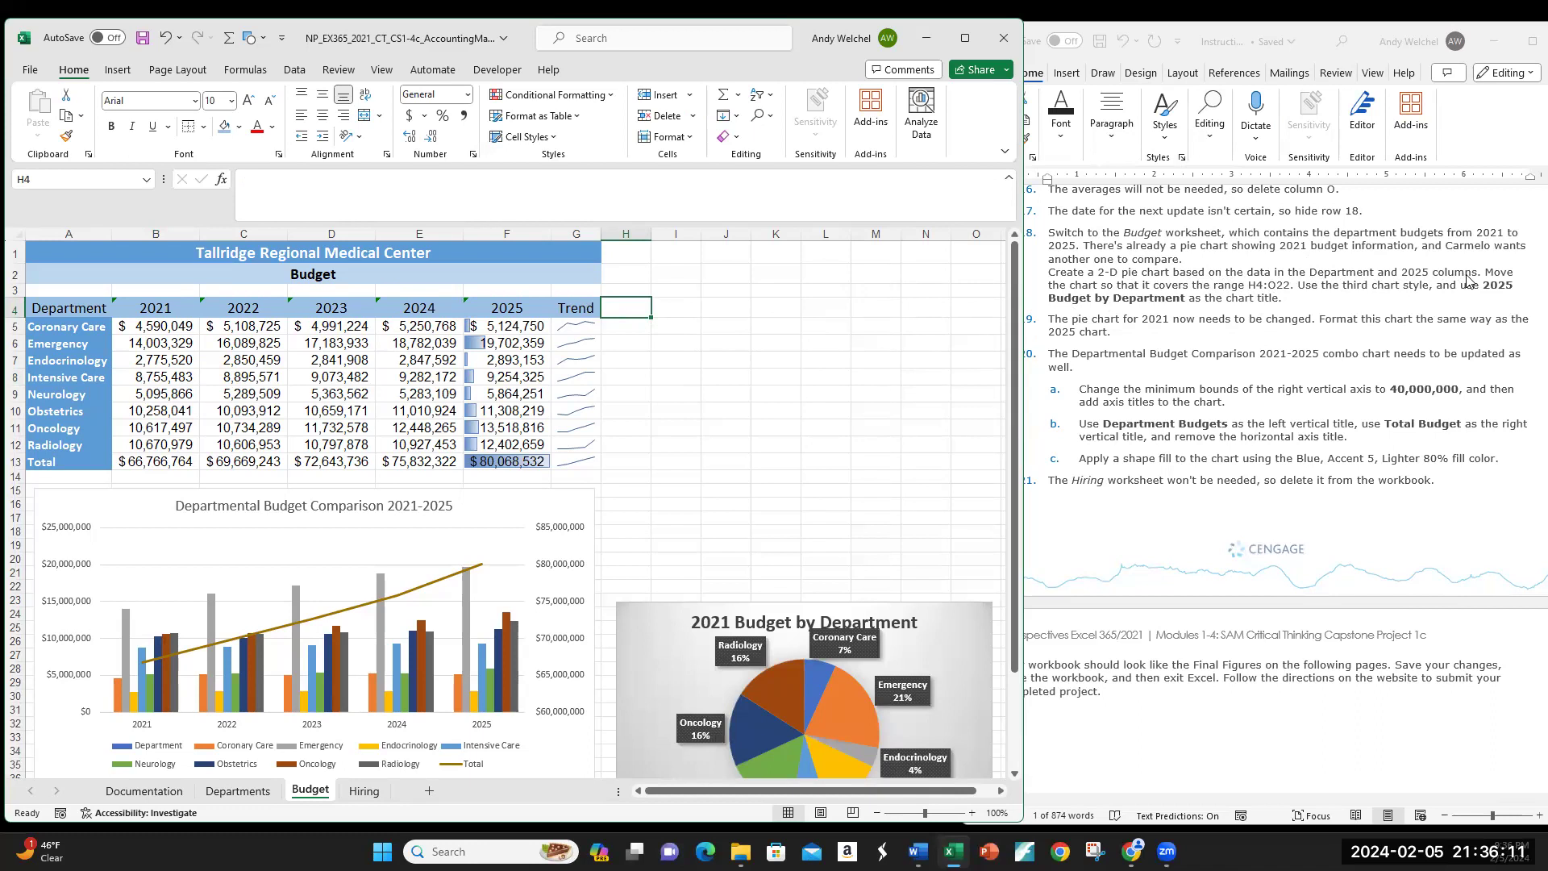
left_click_drag(67, 329, 74, 447)
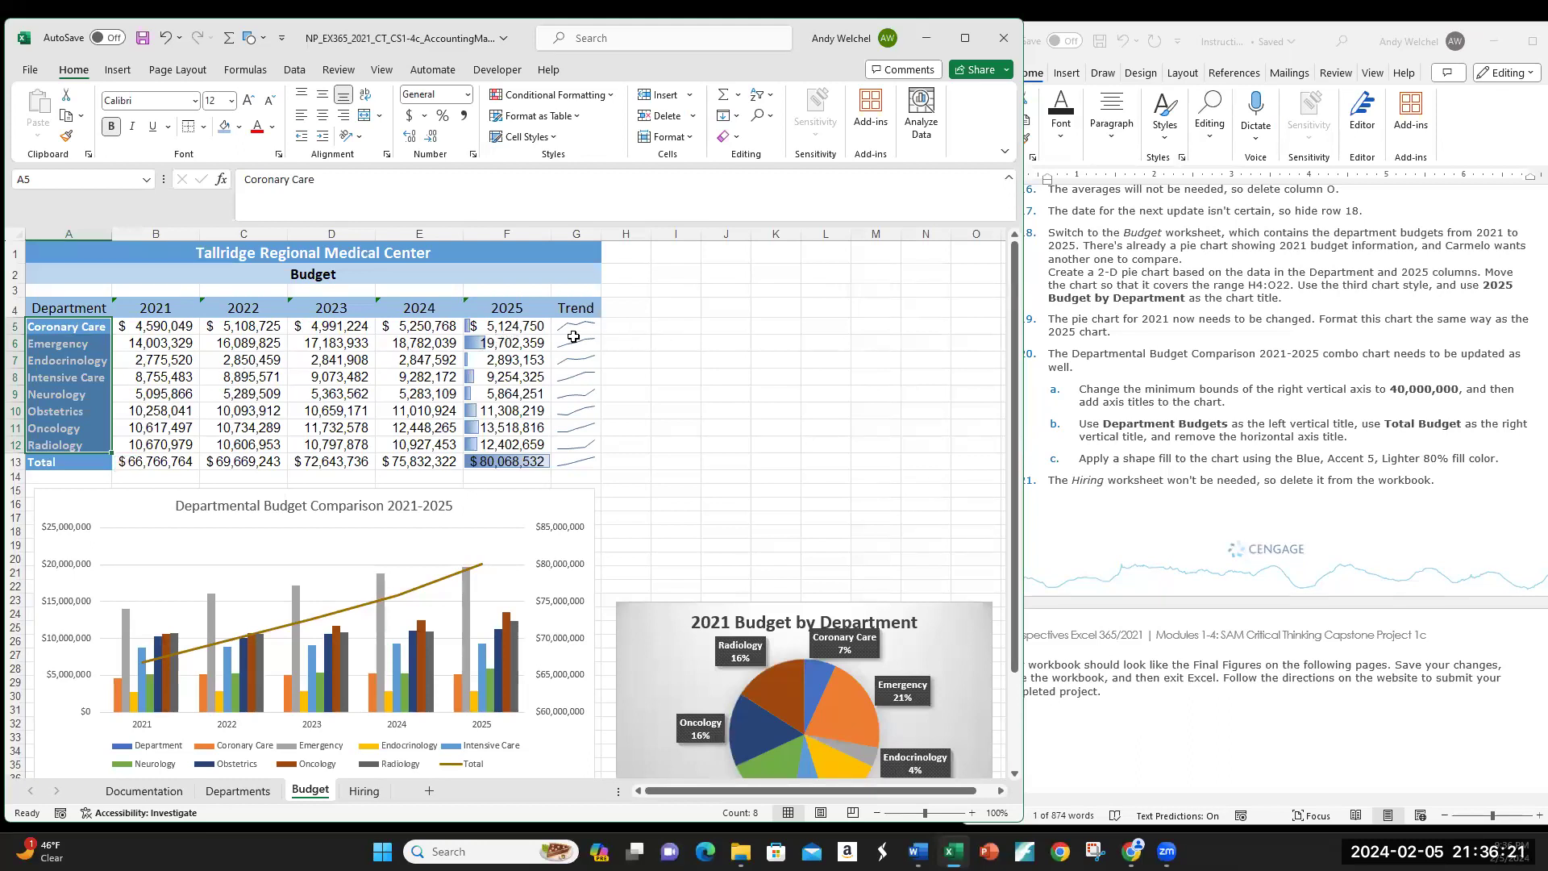
left_click_drag(499, 328, 497, 442)
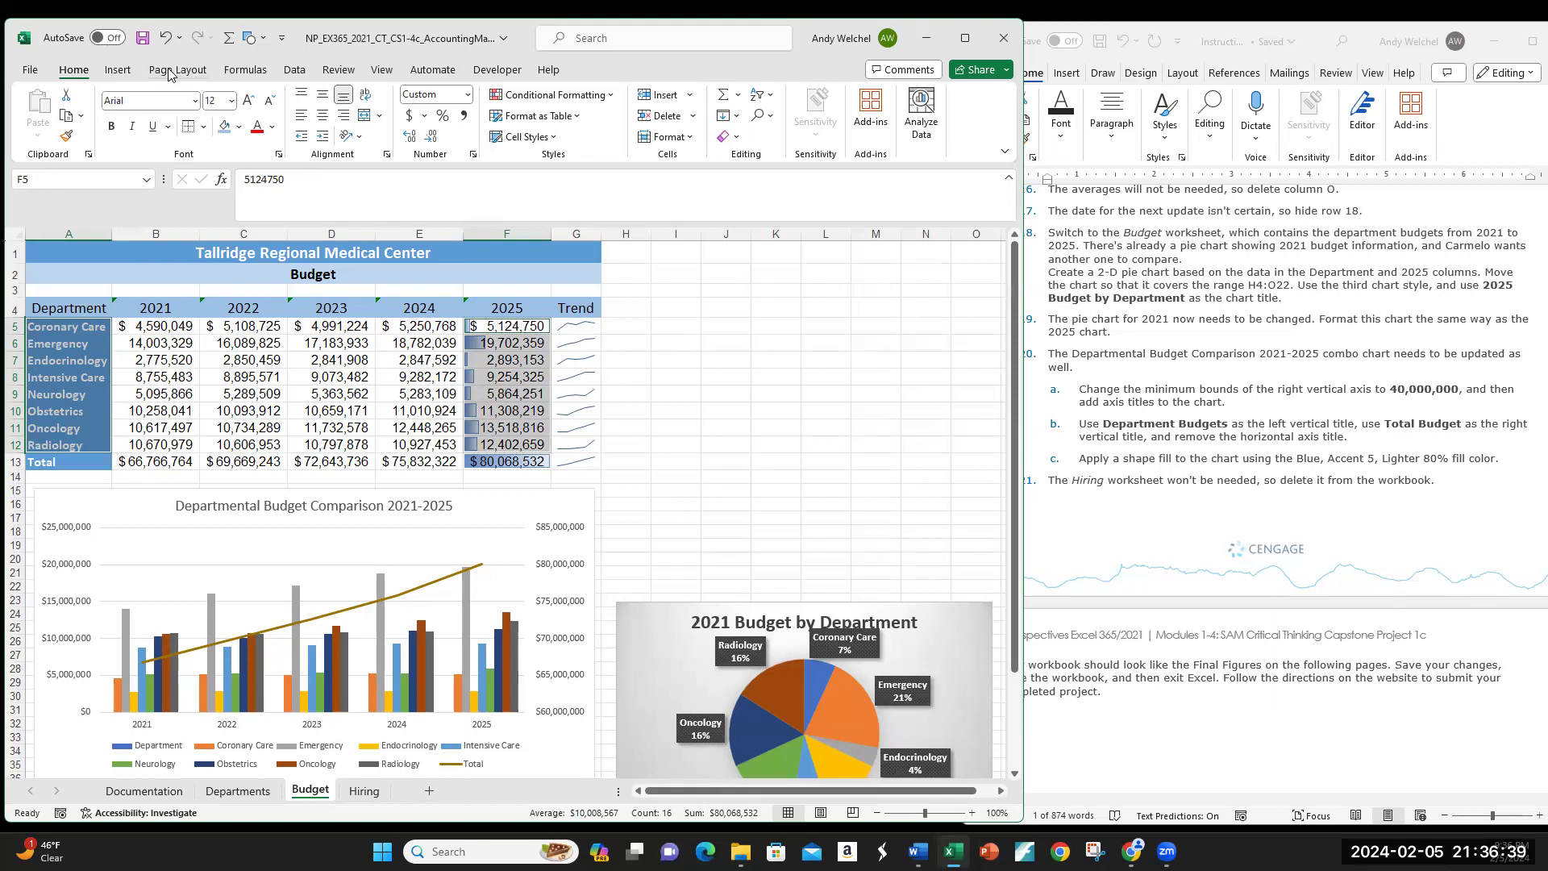
Step: Insert a plain 2-D pie chart of the 2025 budgets after previewing the other pie subtypes
left_click(118, 69)
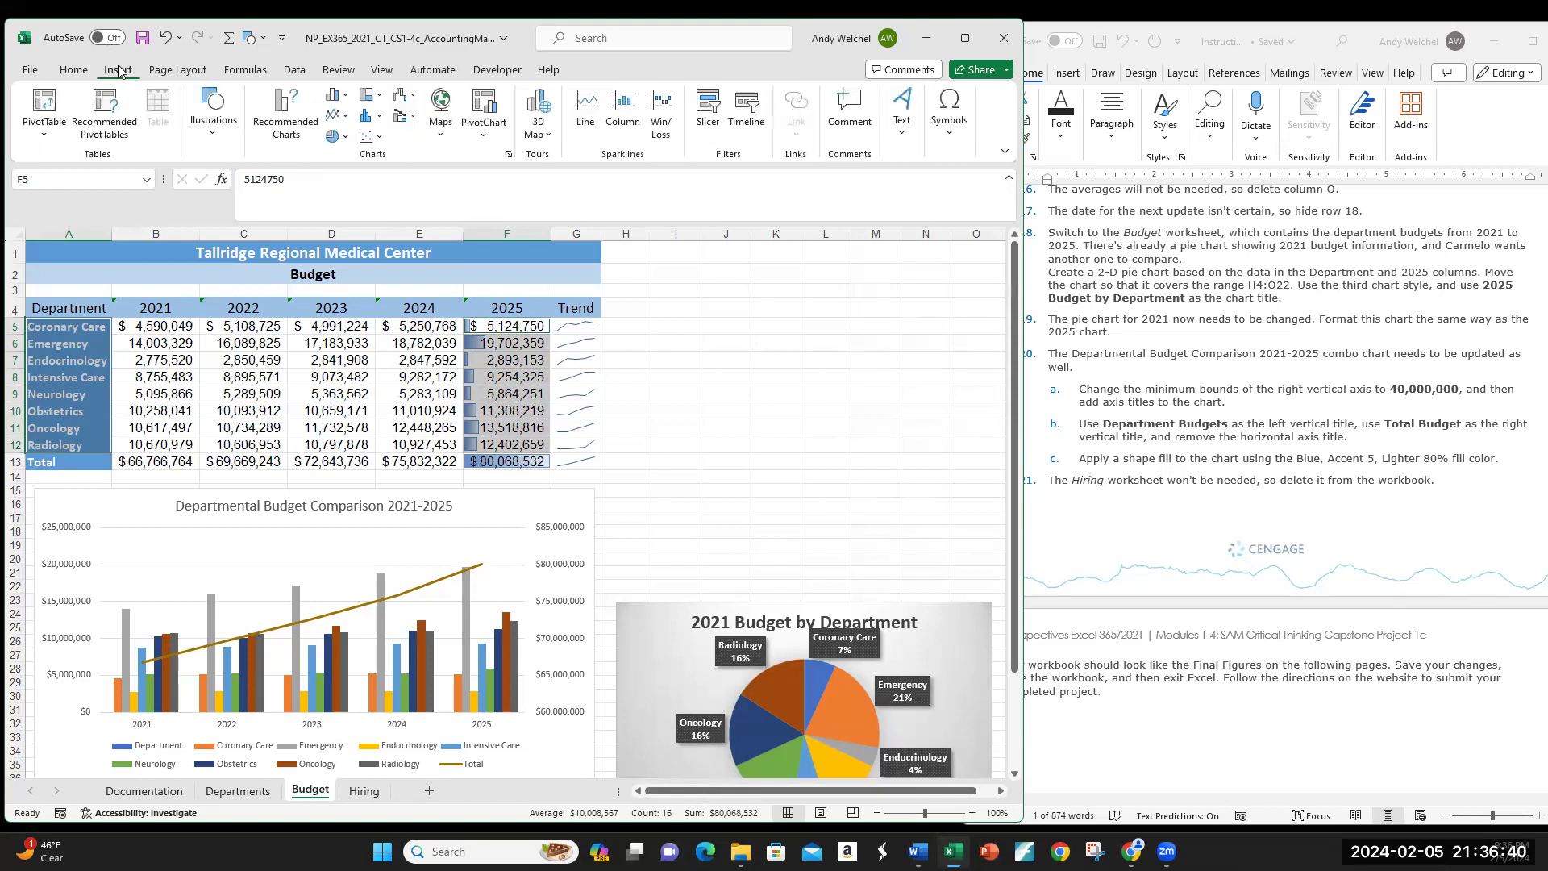
left_click(345, 138)
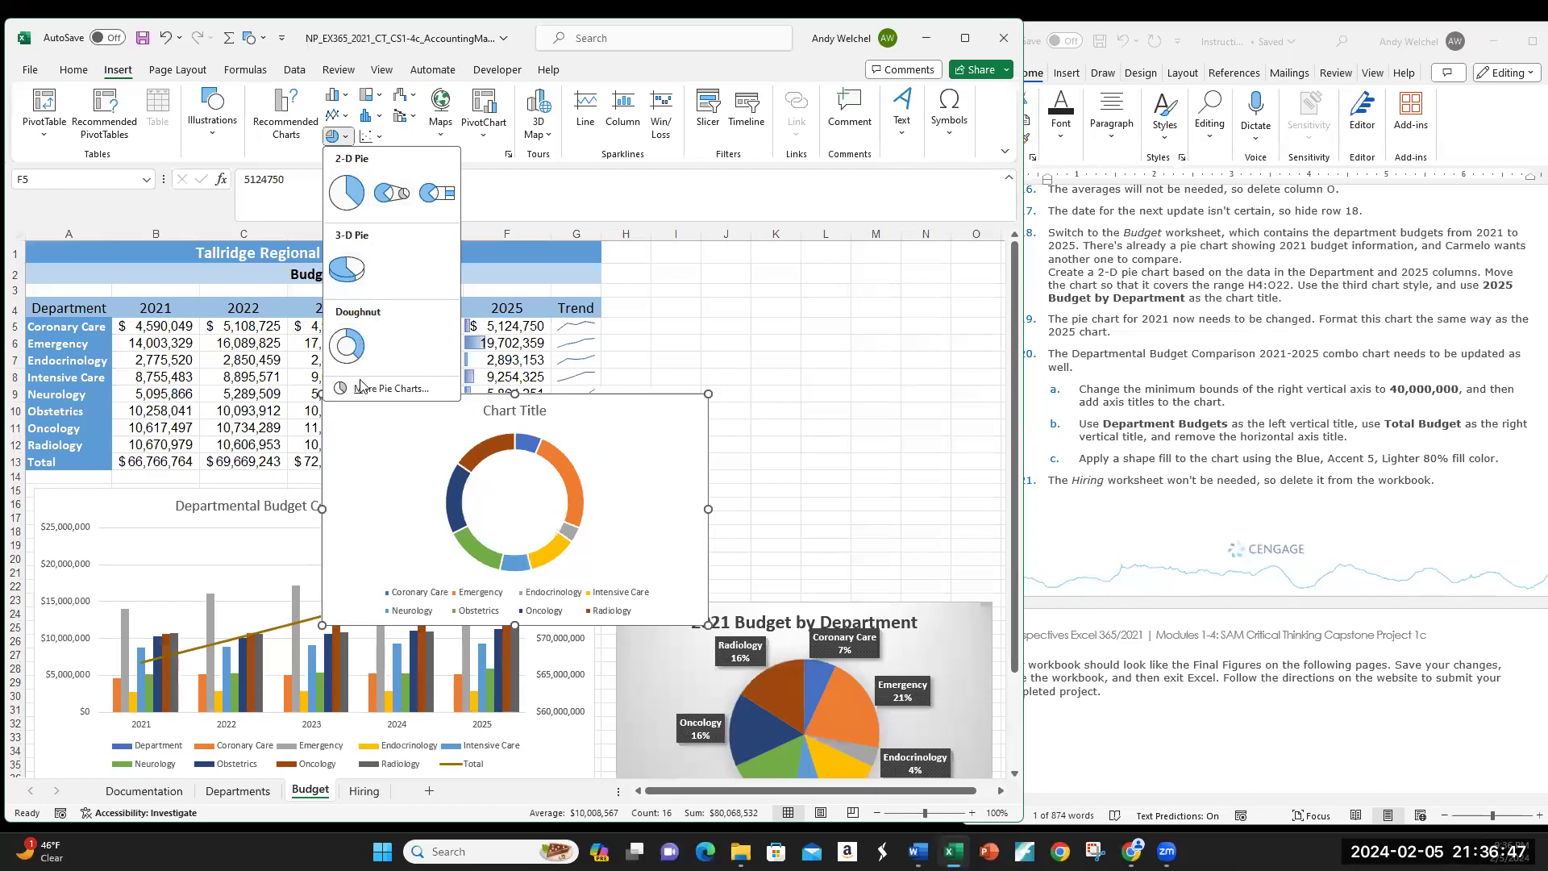
left_click(386, 388)
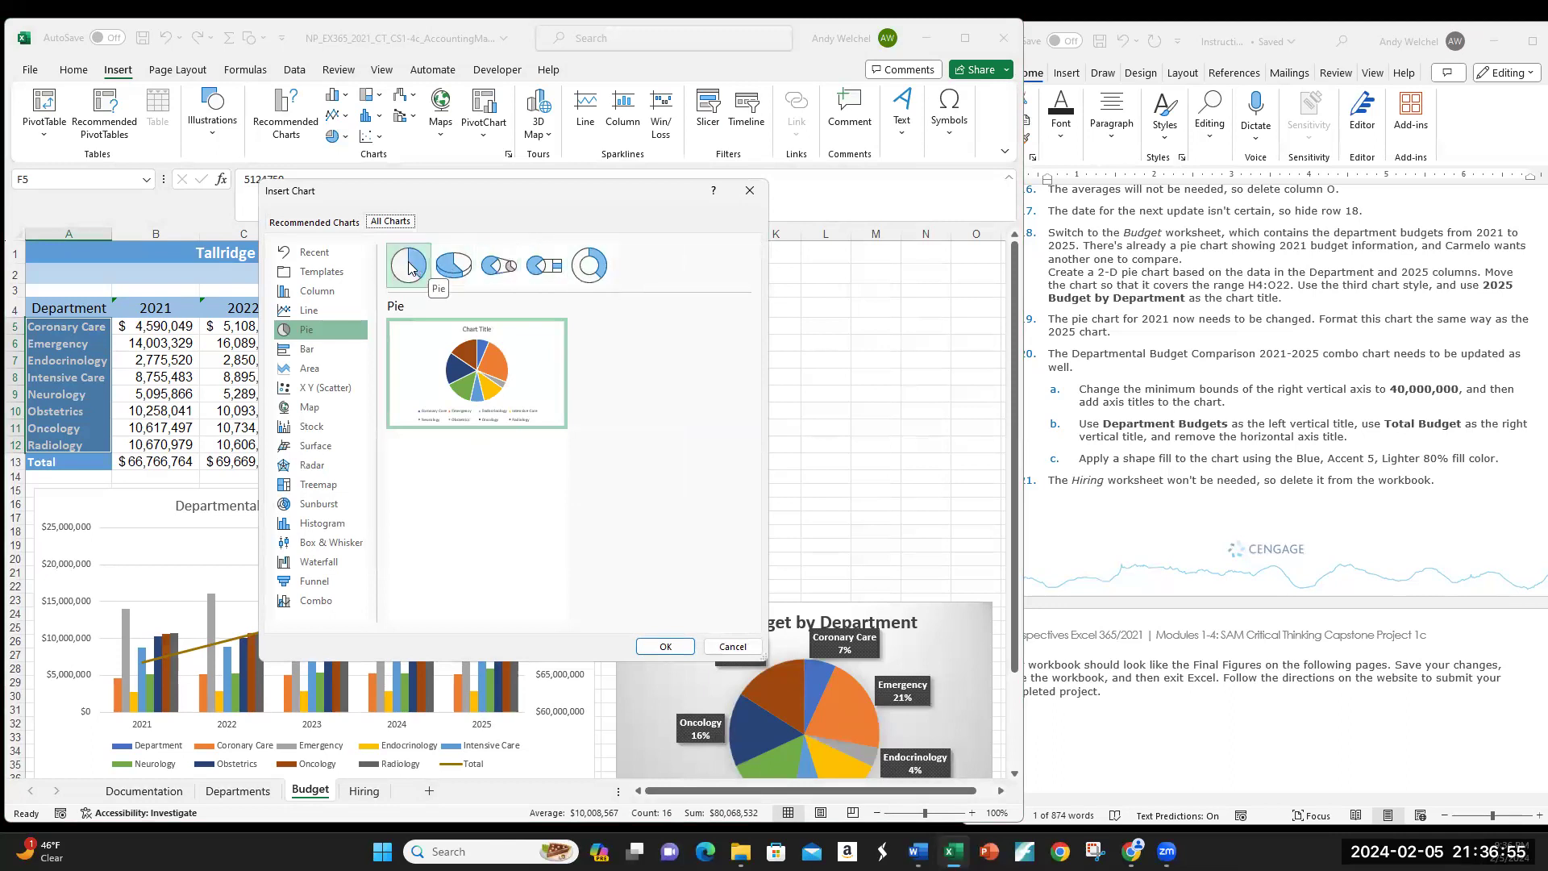
left_click(465, 269)
mouse_move(495, 327)
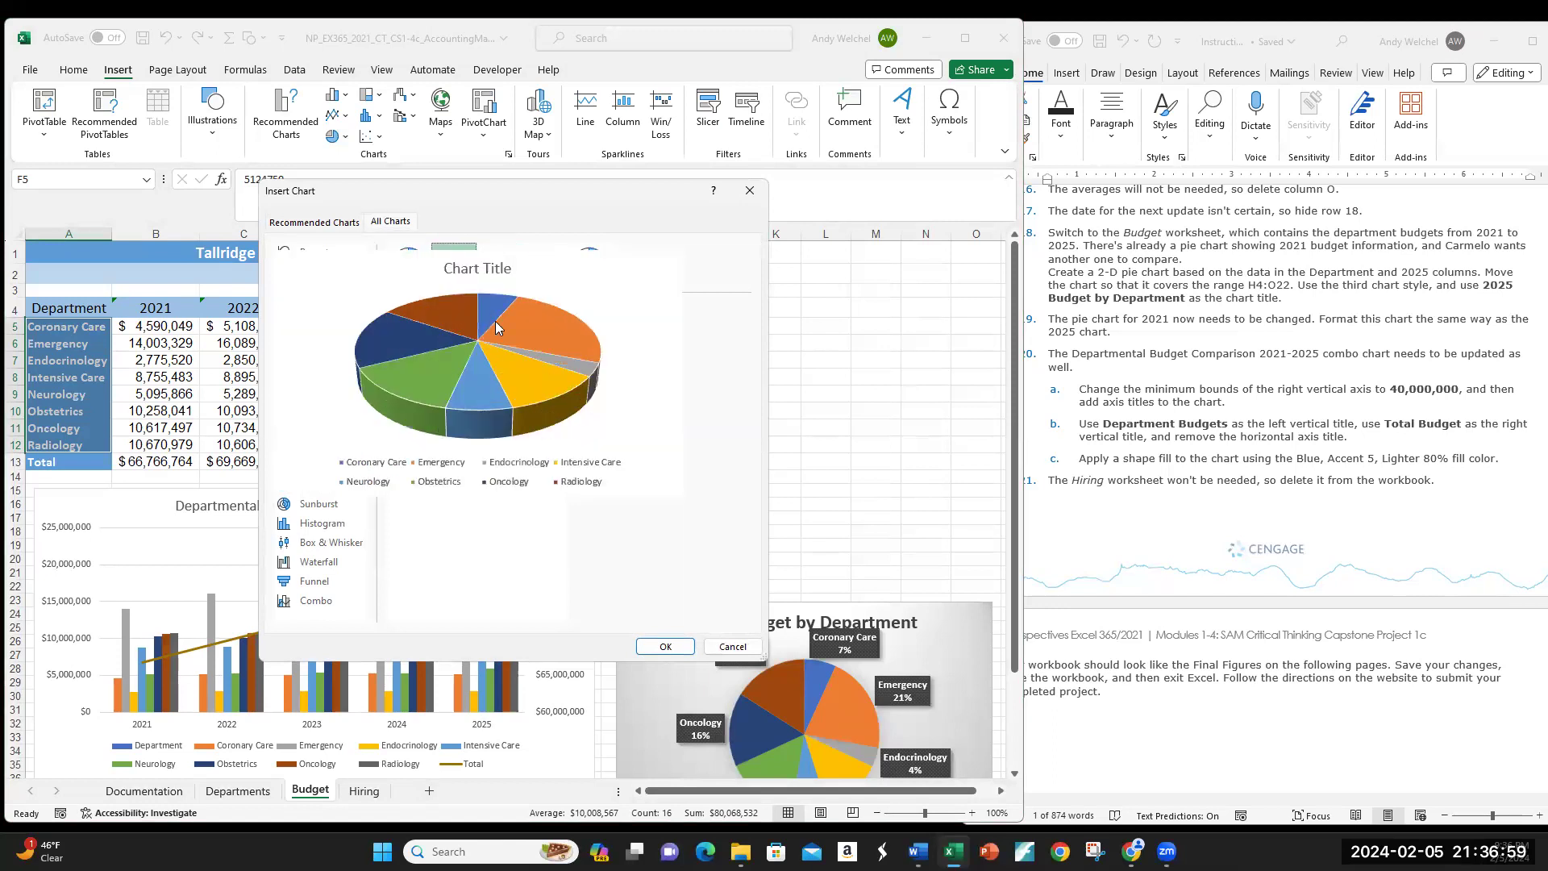
left_click(499, 268)
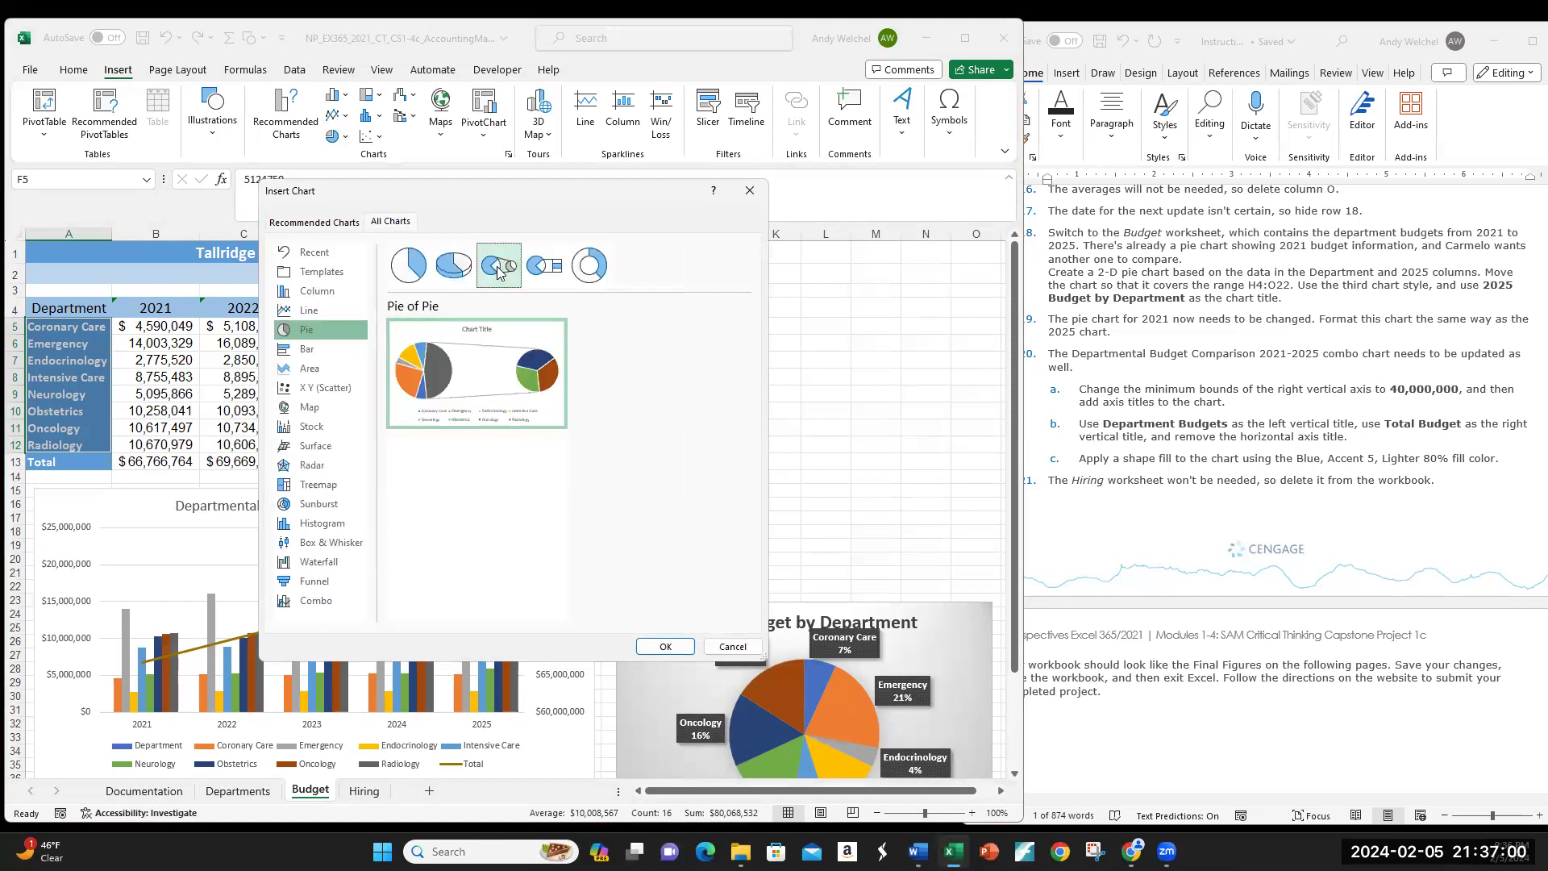
left_click(544, 266)
left_click(589, 266)
left_click(404, 271)
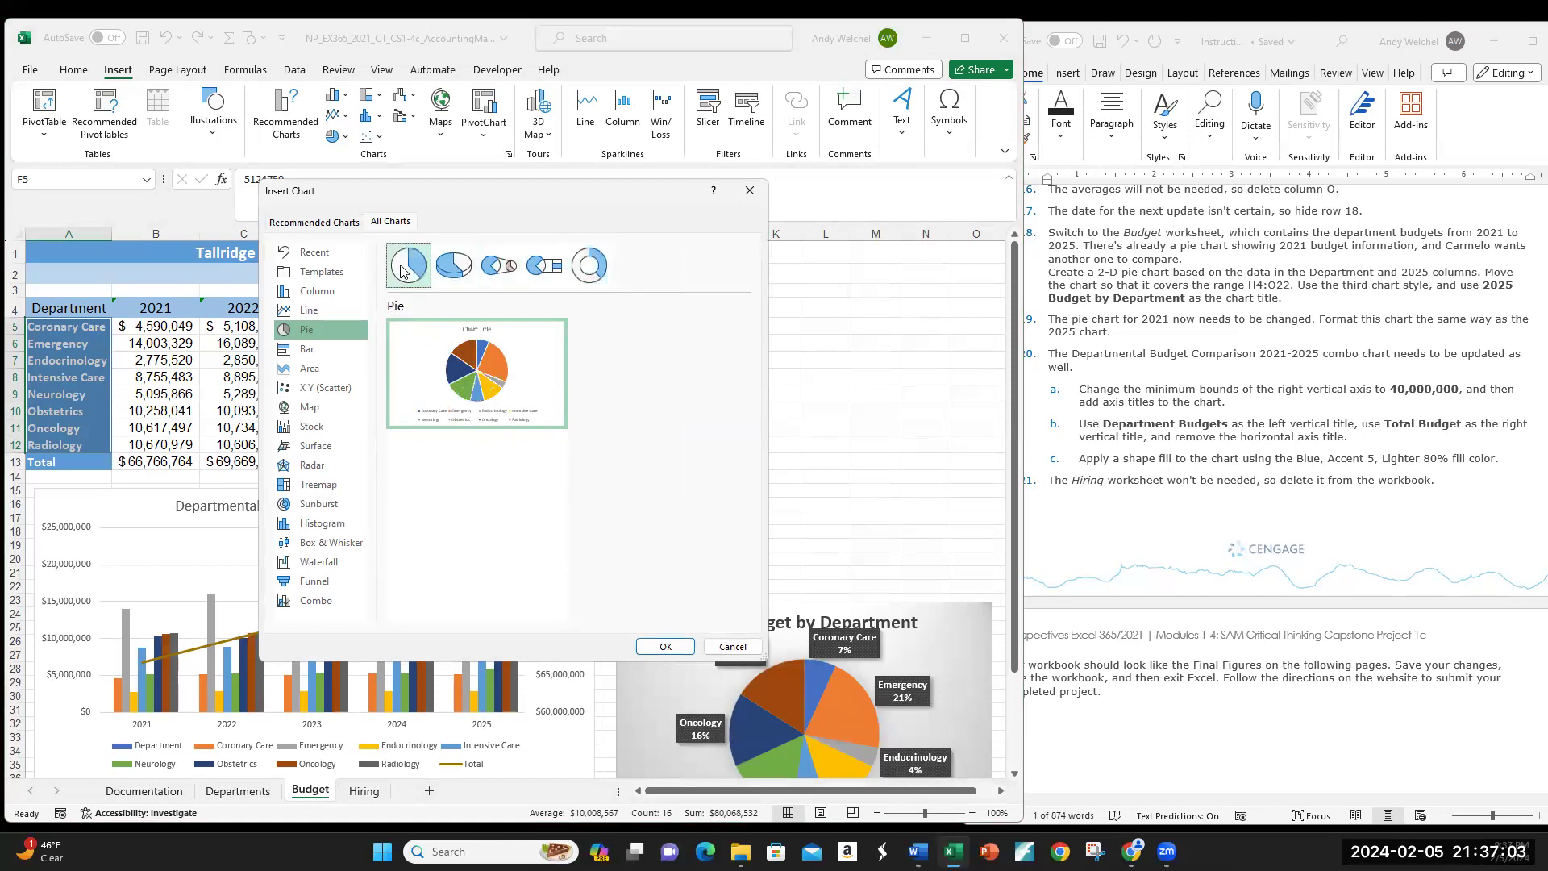
left_click(672, 647)
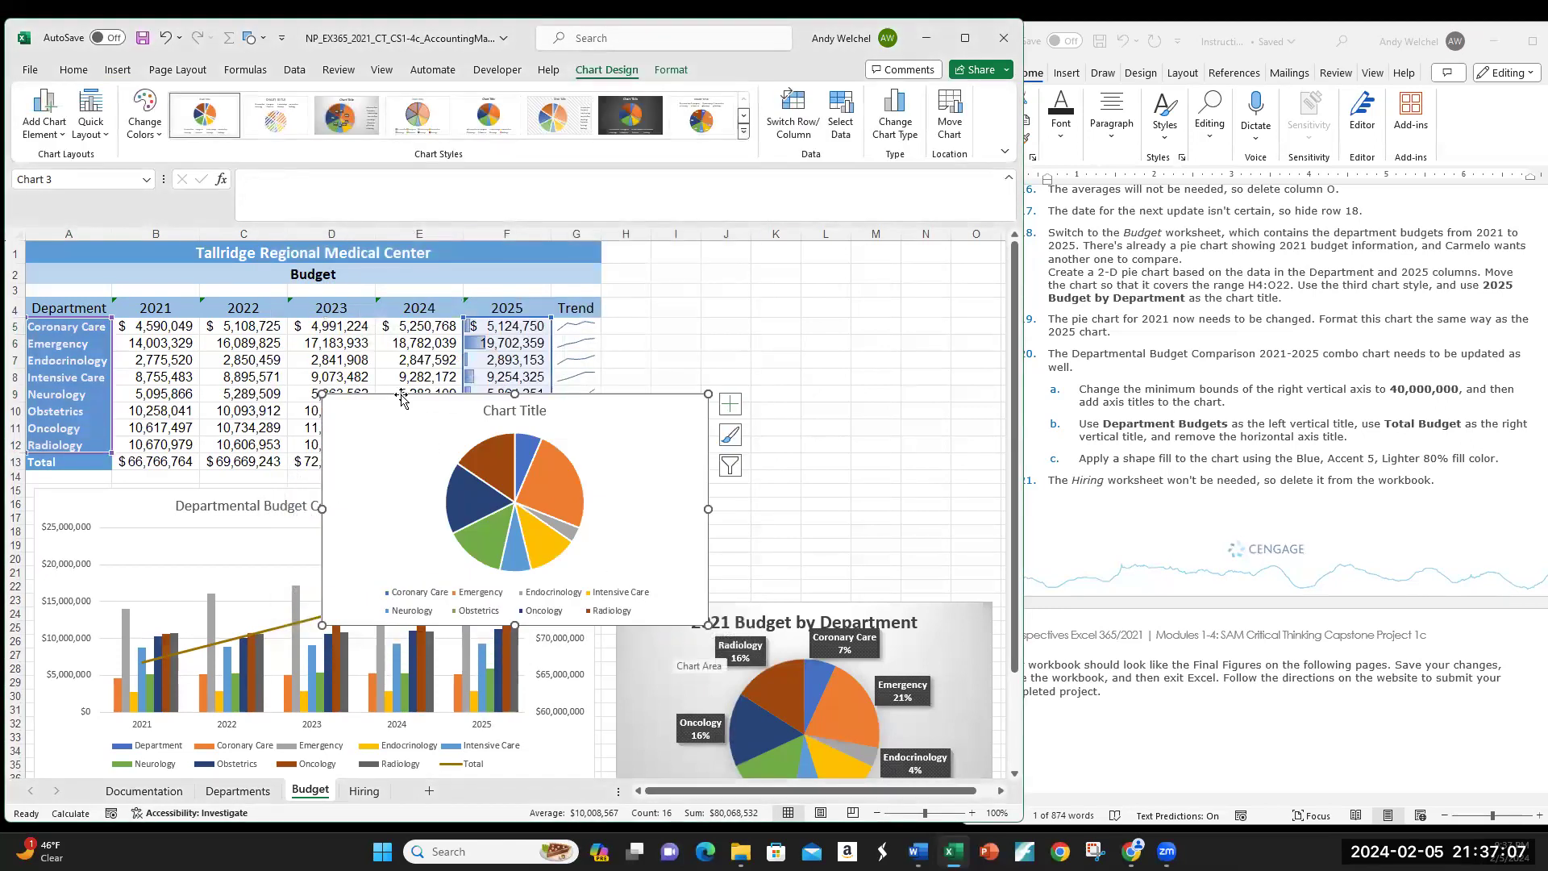
Step: Move the pie chart's corner to H4 and stretch it down to cover roughly H4:O22
left_click_drag(400, 394, 701, 317)
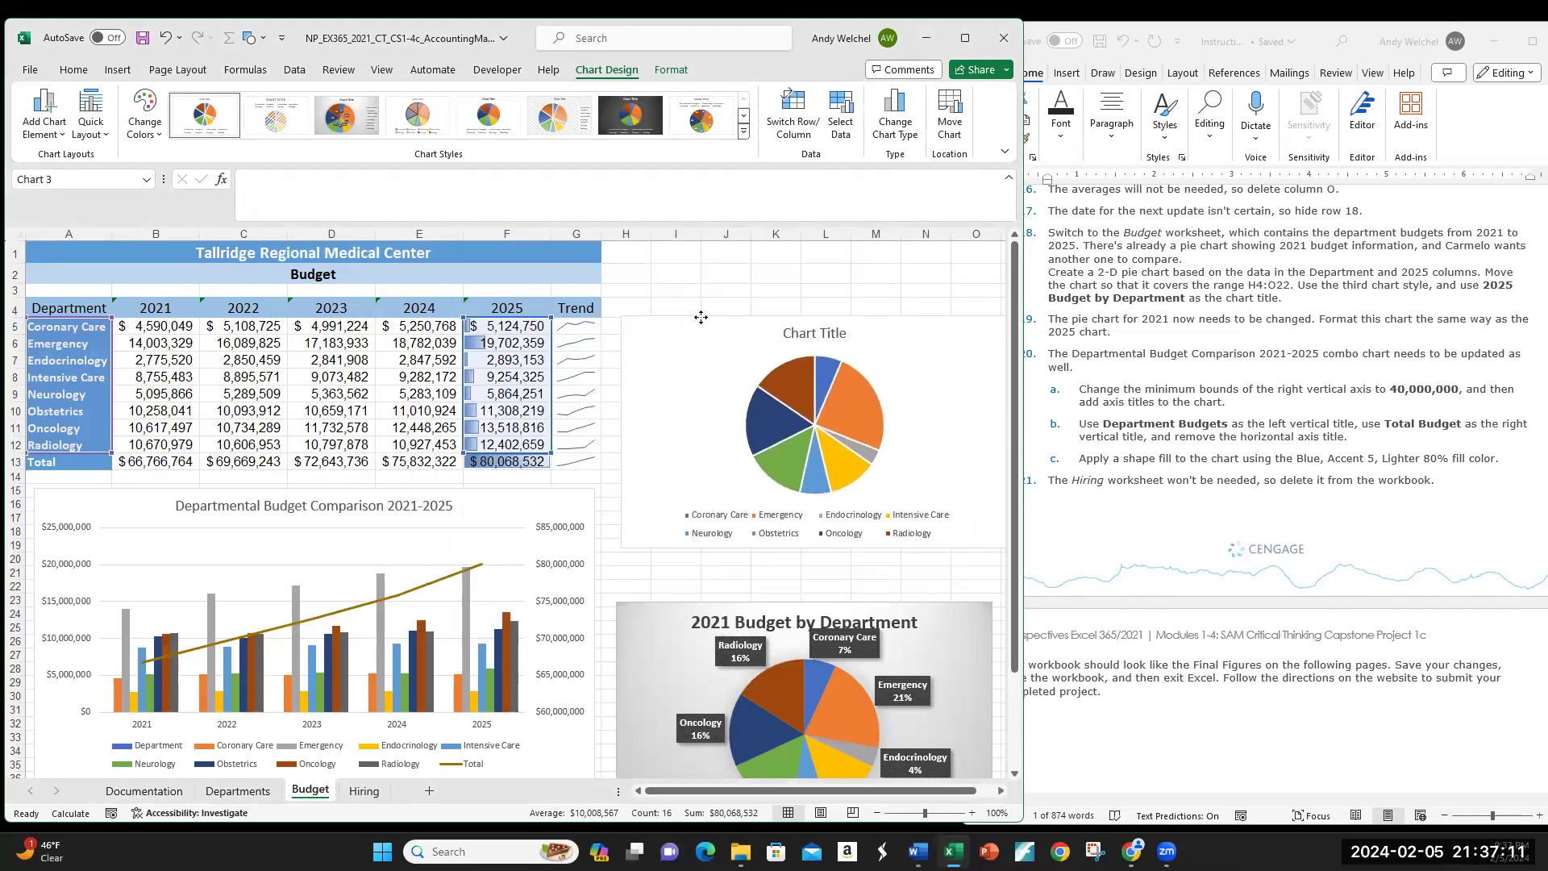
left_click_drag(702, 315, 692, 302)
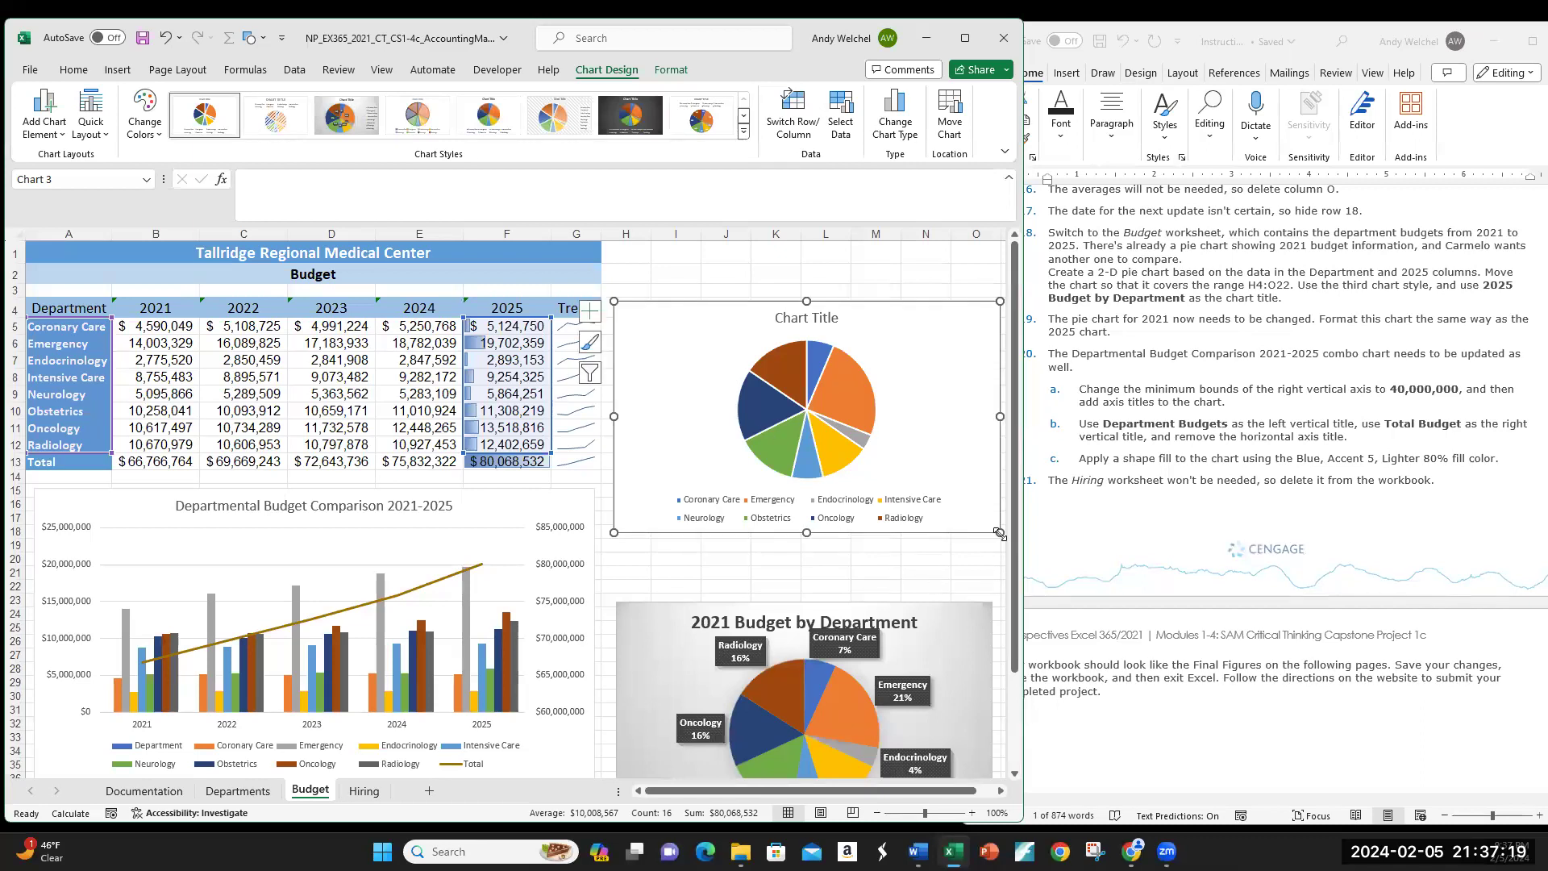
left_click_drag(996, 534, 992, 572)
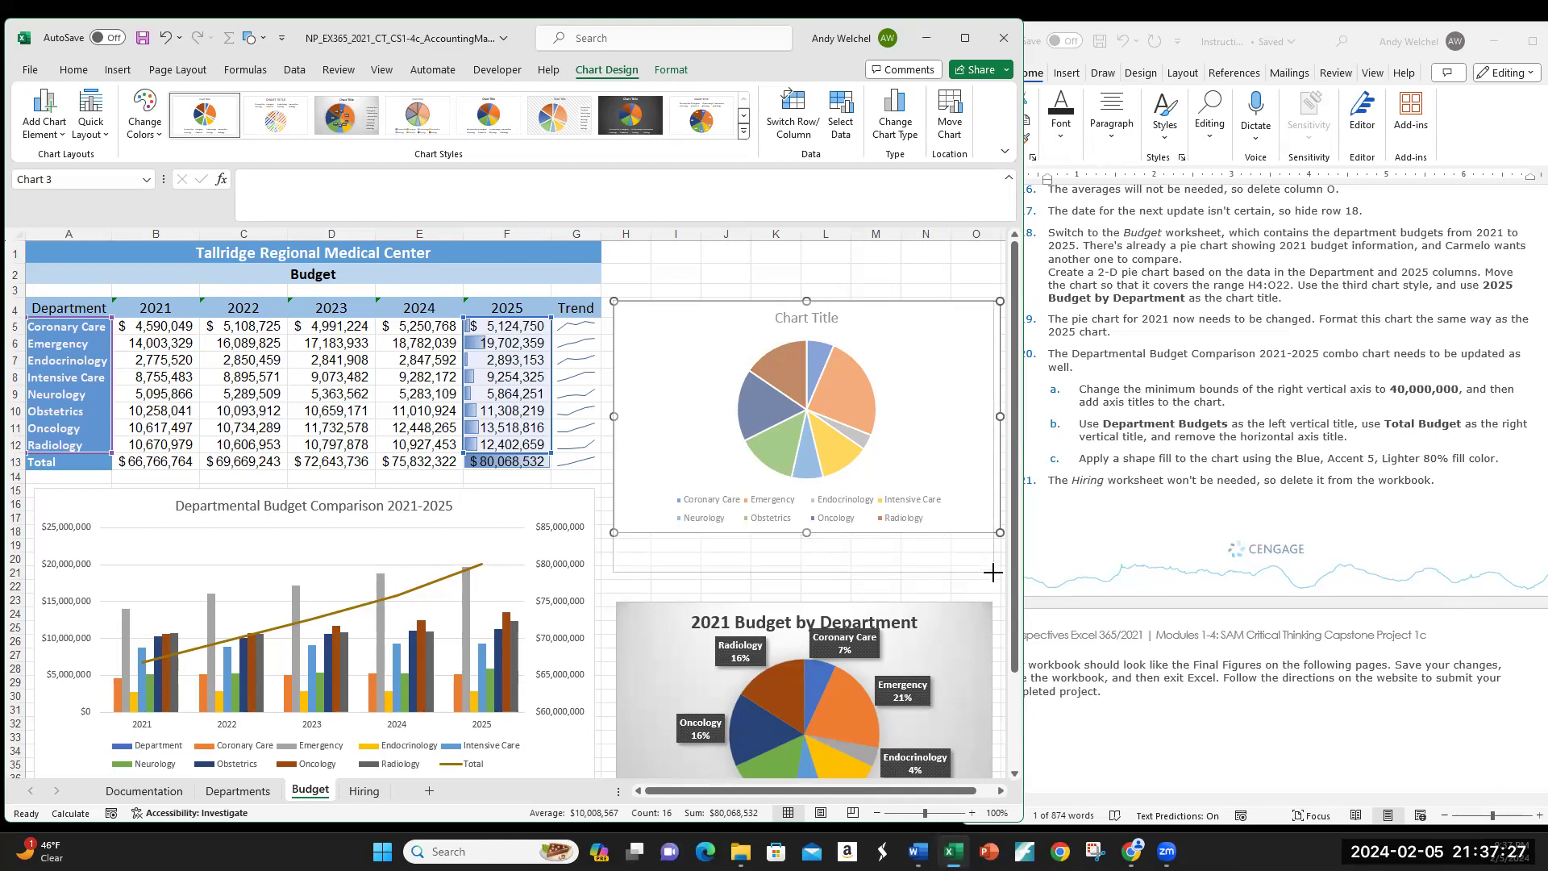
left_click_drag(992, 574, 992, 588)
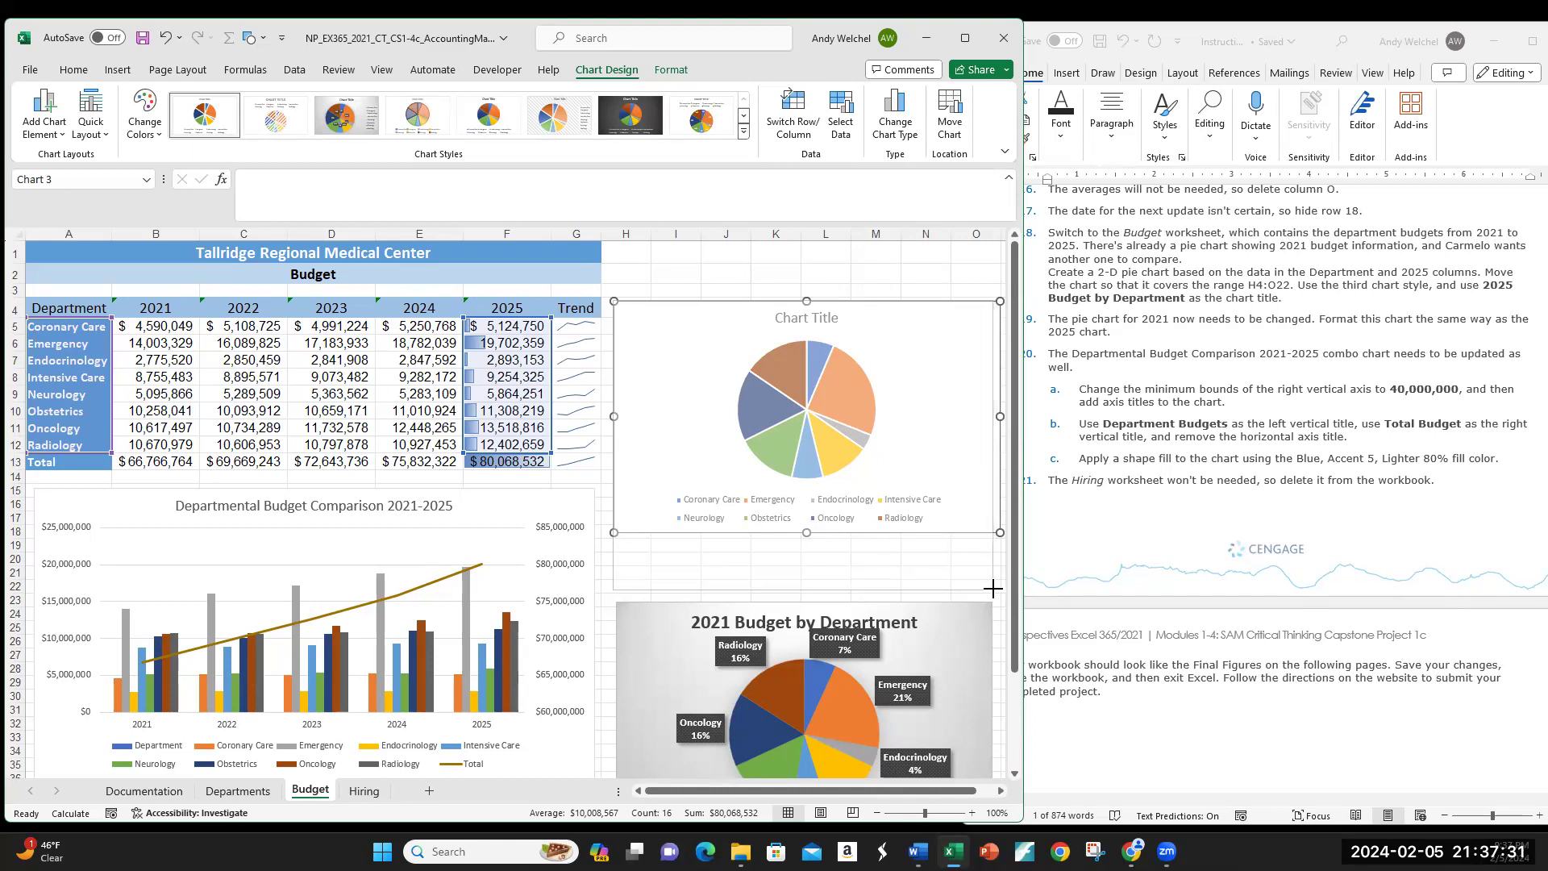
left_click_drag(990, 589, 992, 589)
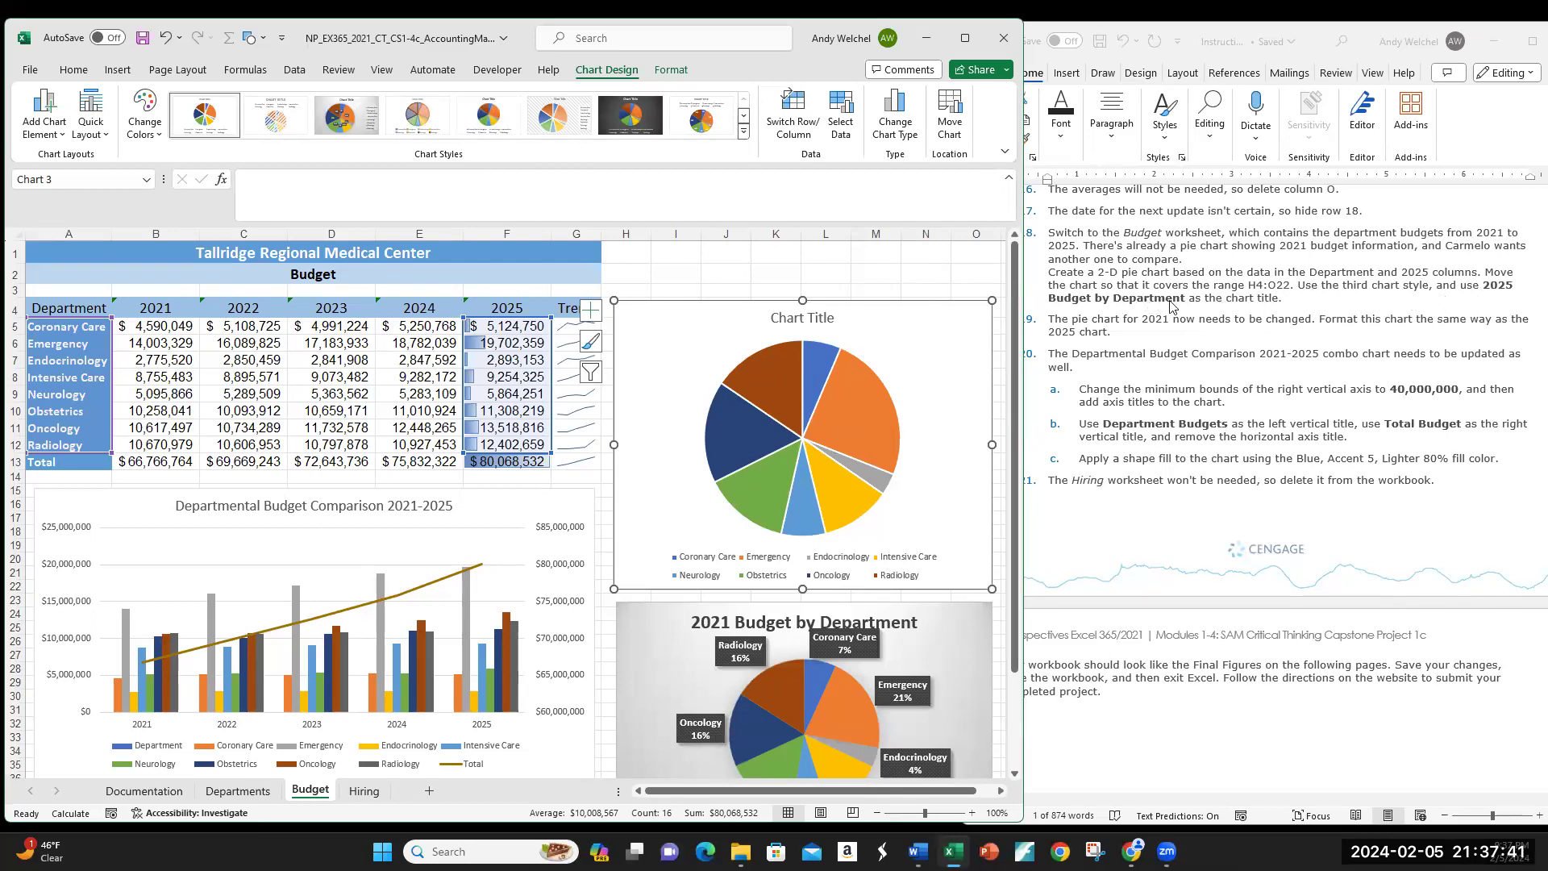
Step: Replace the 'Chart Title' placeholder with '2025 Budget by Department'
left_click(799, 320)
left_click(832, 319)
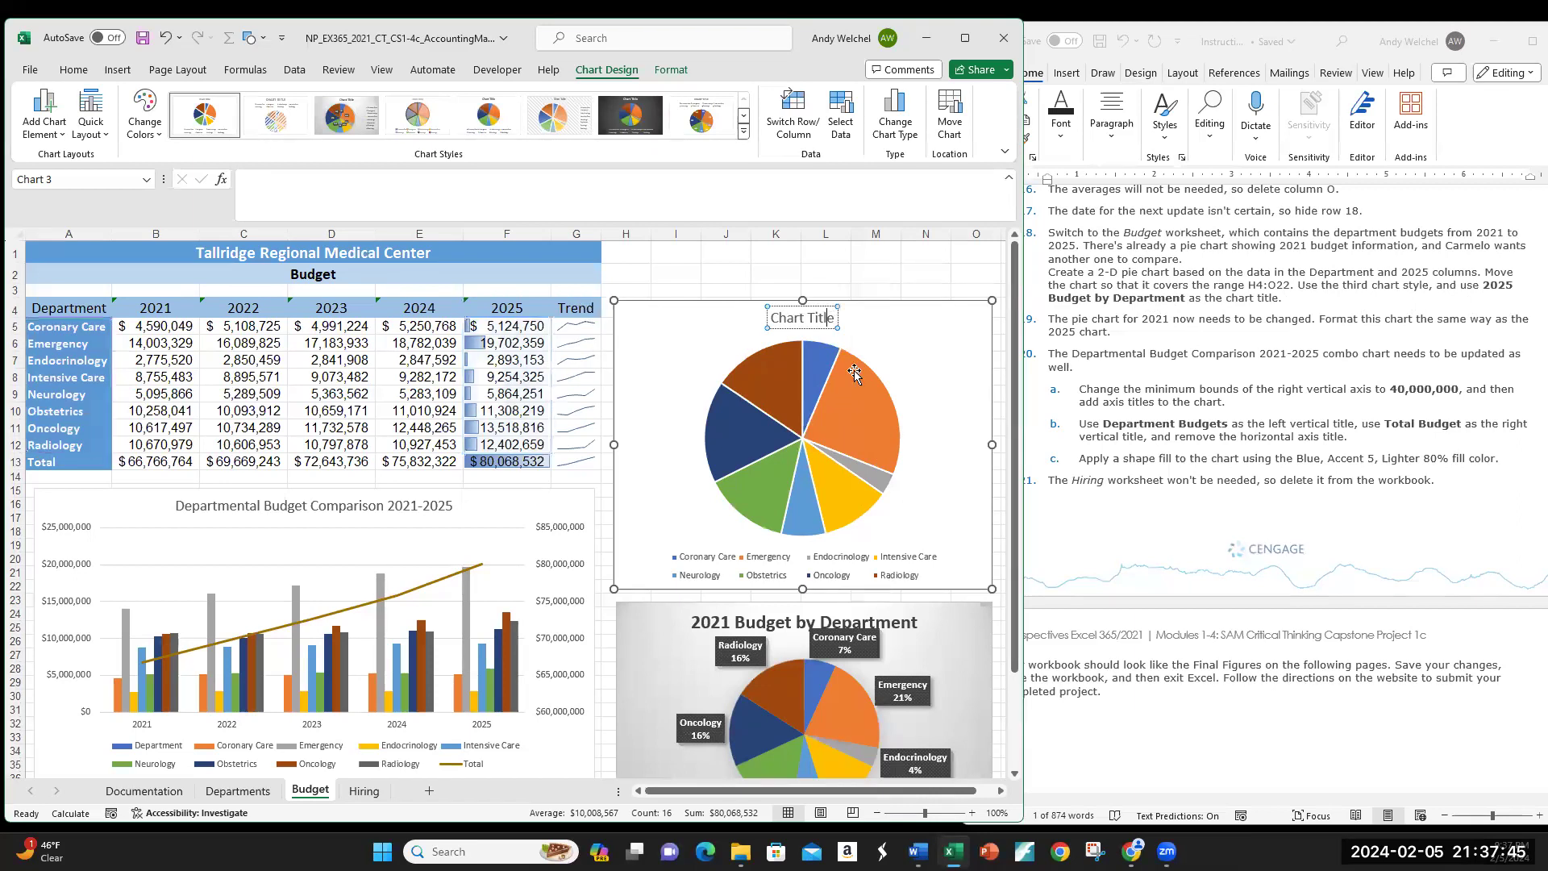
key("BackSpace")
key("BackSpace")
key("BackSpace")
key("BackSpace")
key("BackSpace")
key("BackSpace")
key("BackSpace")
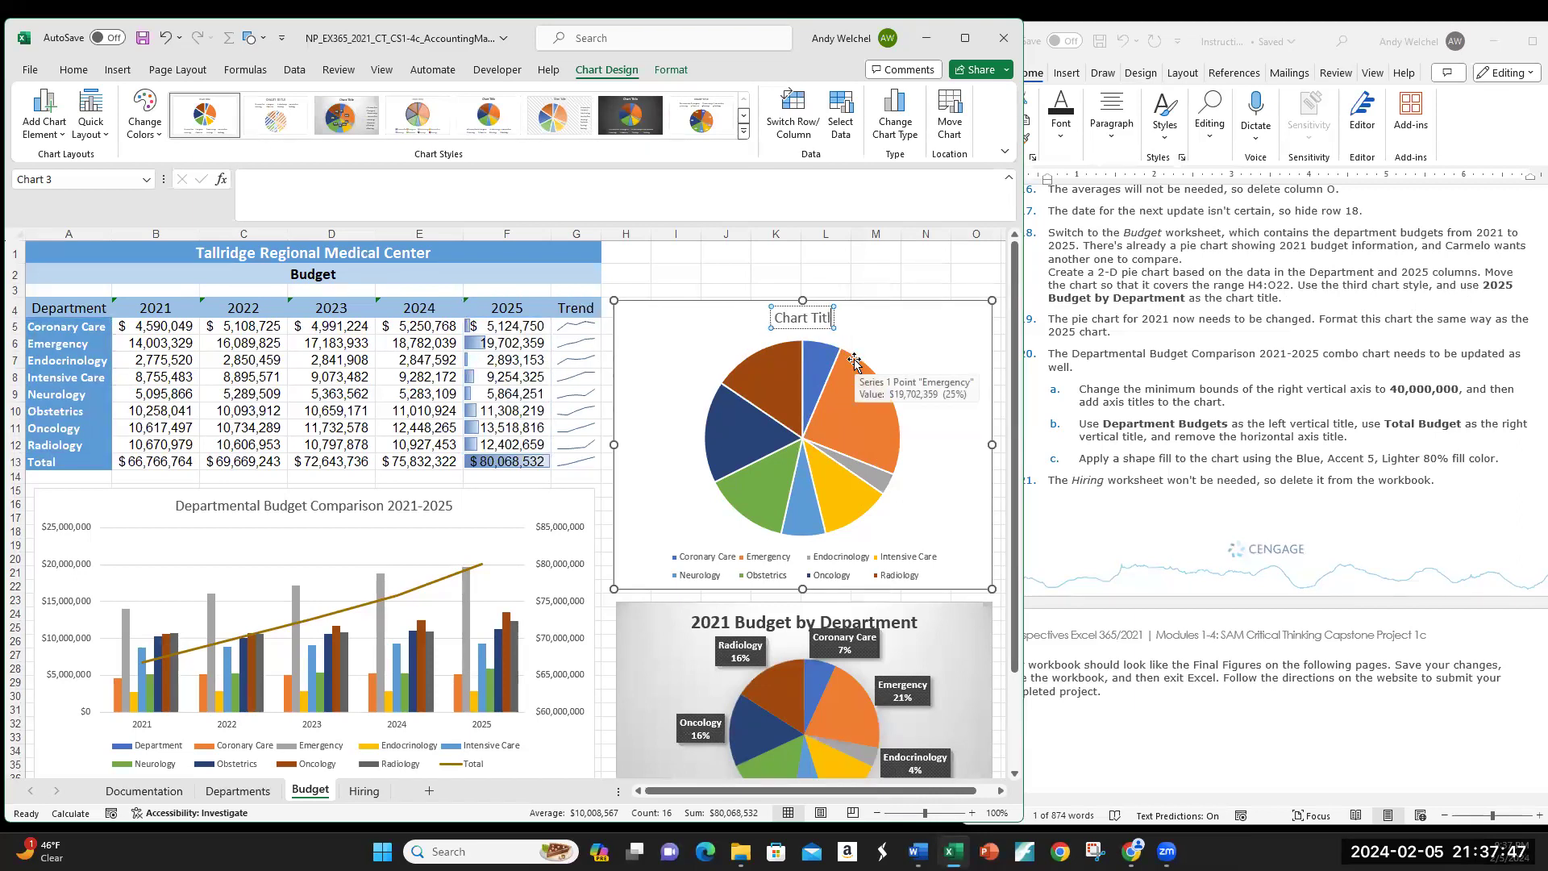
key("BackSpace")
key("BackSpace")
key("BackSpace")
key("BackSpace")
type("2025 Budget")
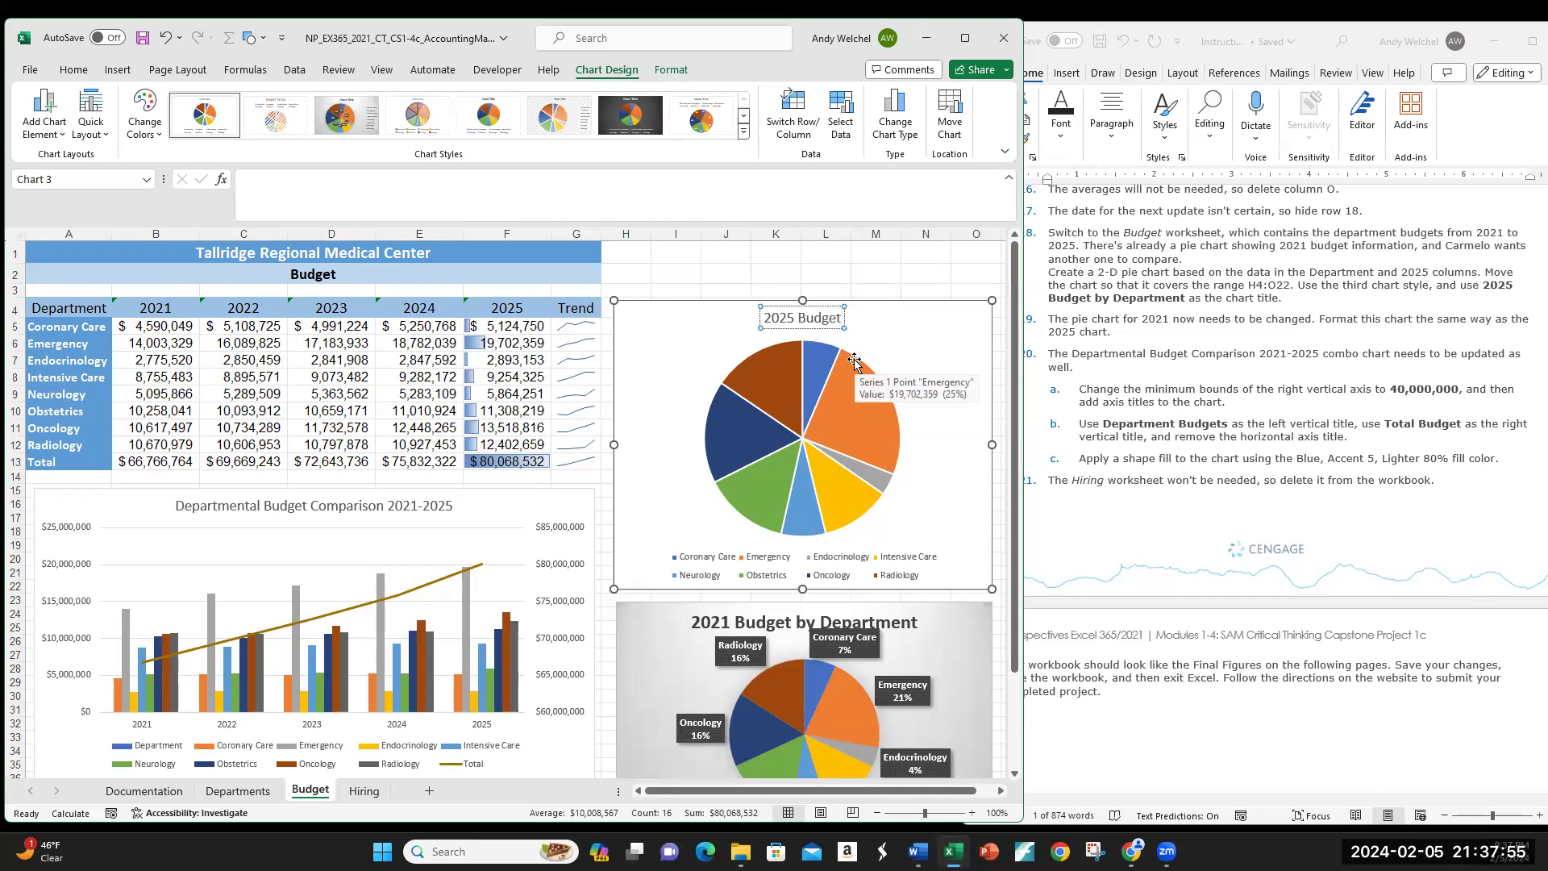
type(" b")
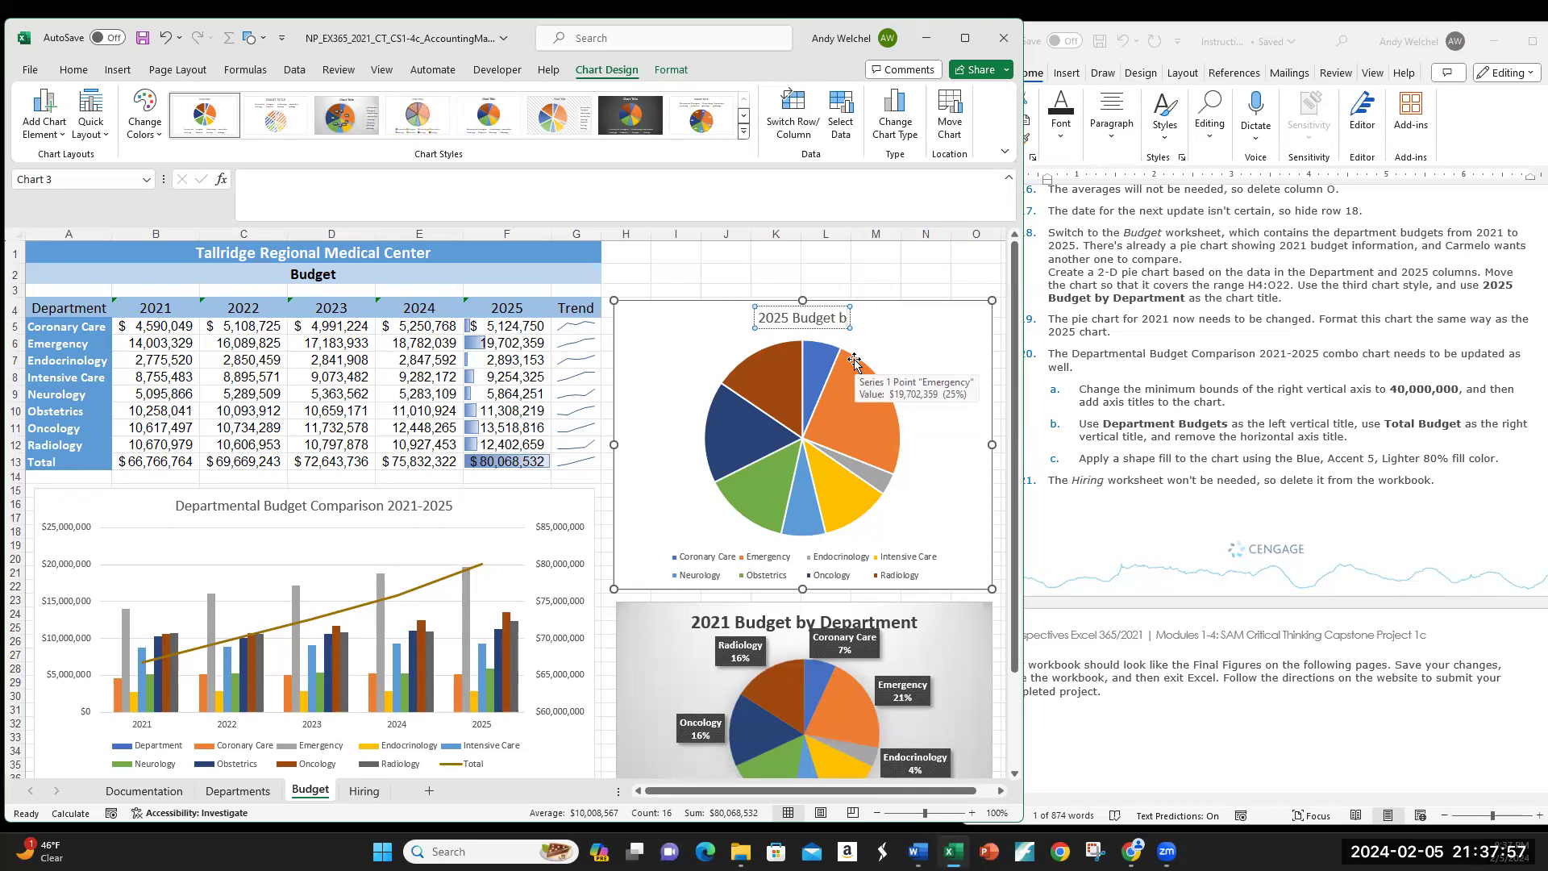
type("y Department")
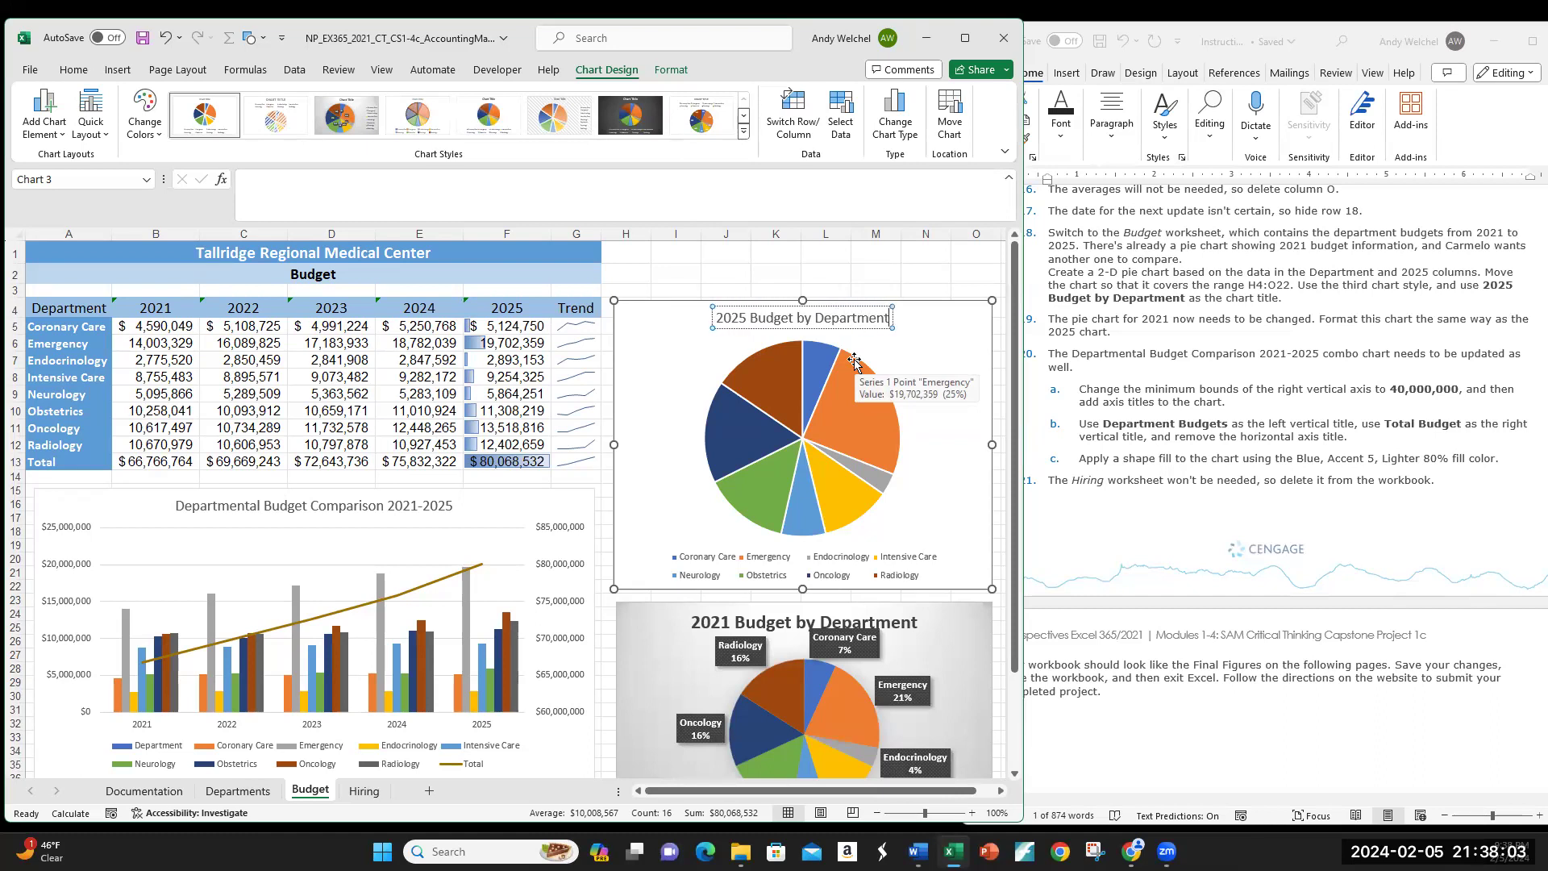
left_click(796, 270)
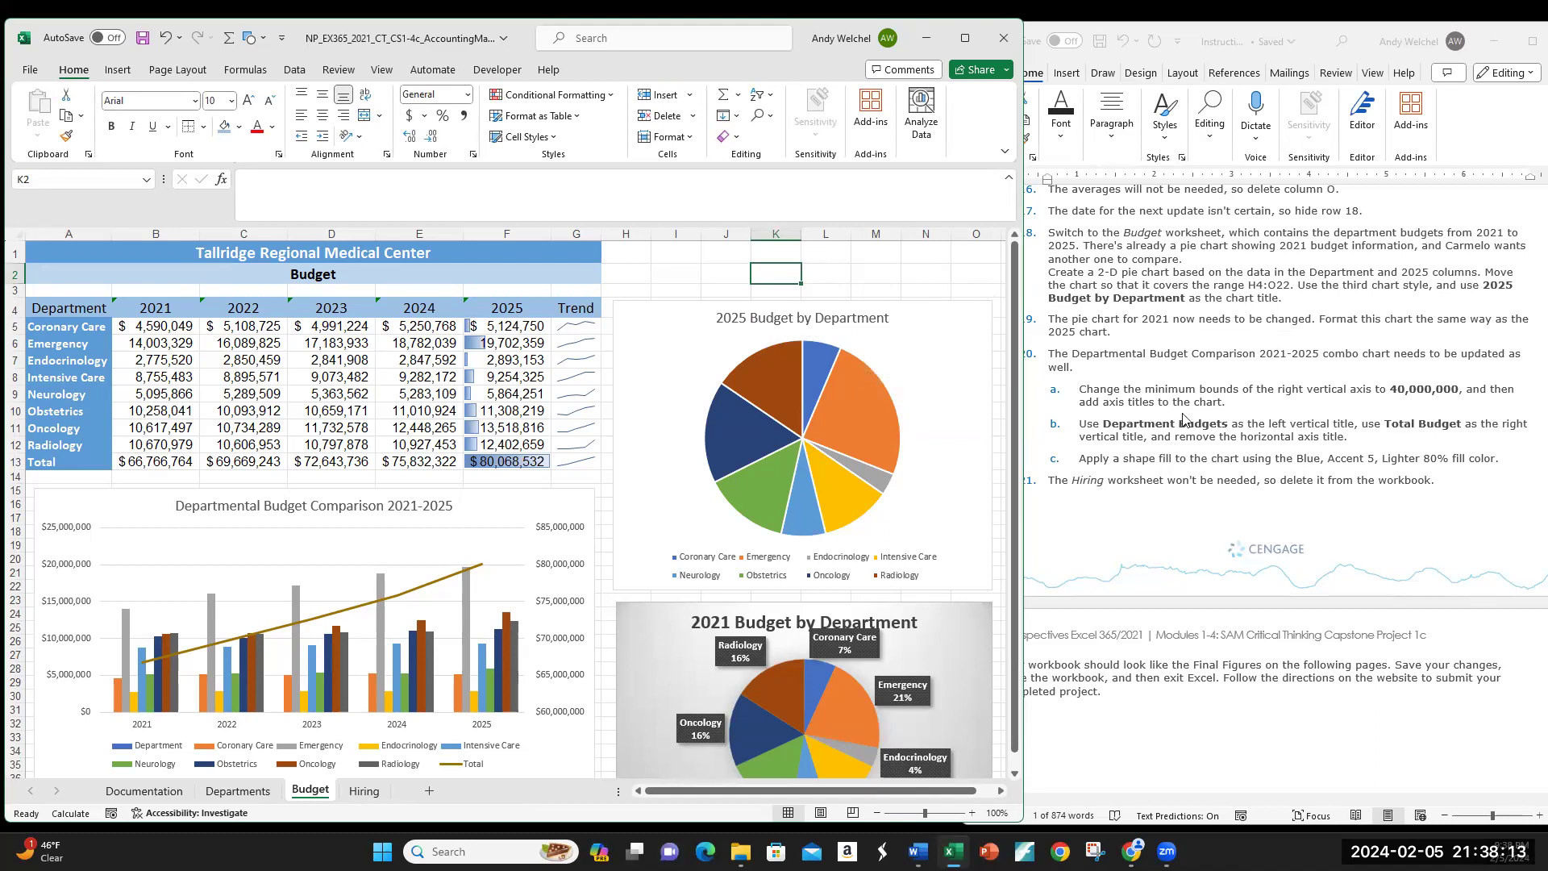
scroll(1246, 574, "down", 5)
scroll(1245, 574, "down", 8)
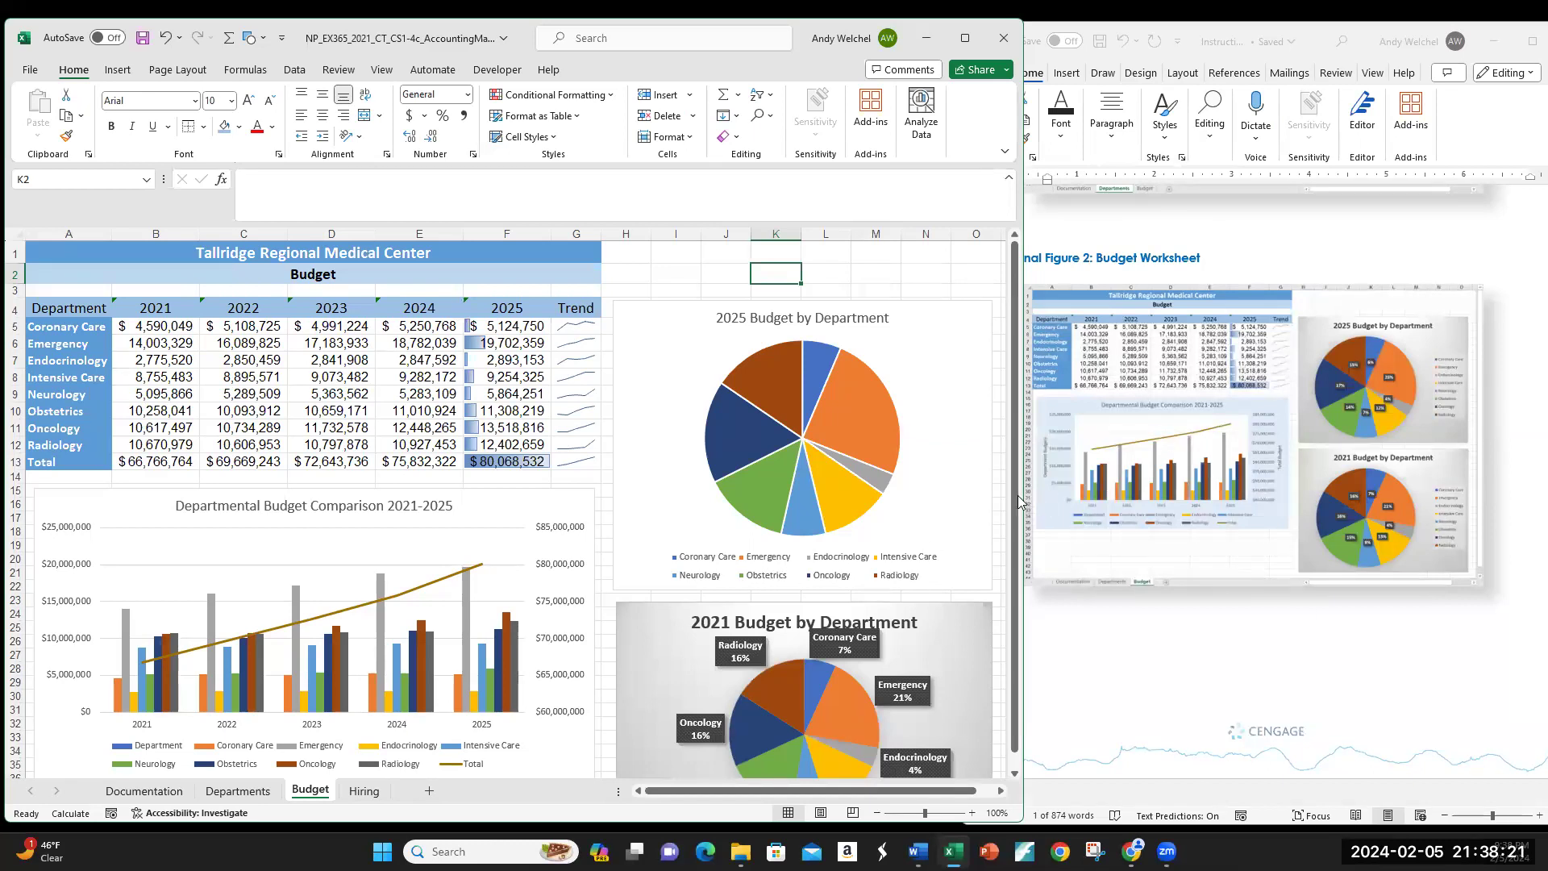
left_click(955, 481)
mouse_move(991, 444)
left_mouse_down()
mouse_move(960, 446)
mouse_move(990, 446)
left_mouse_up()
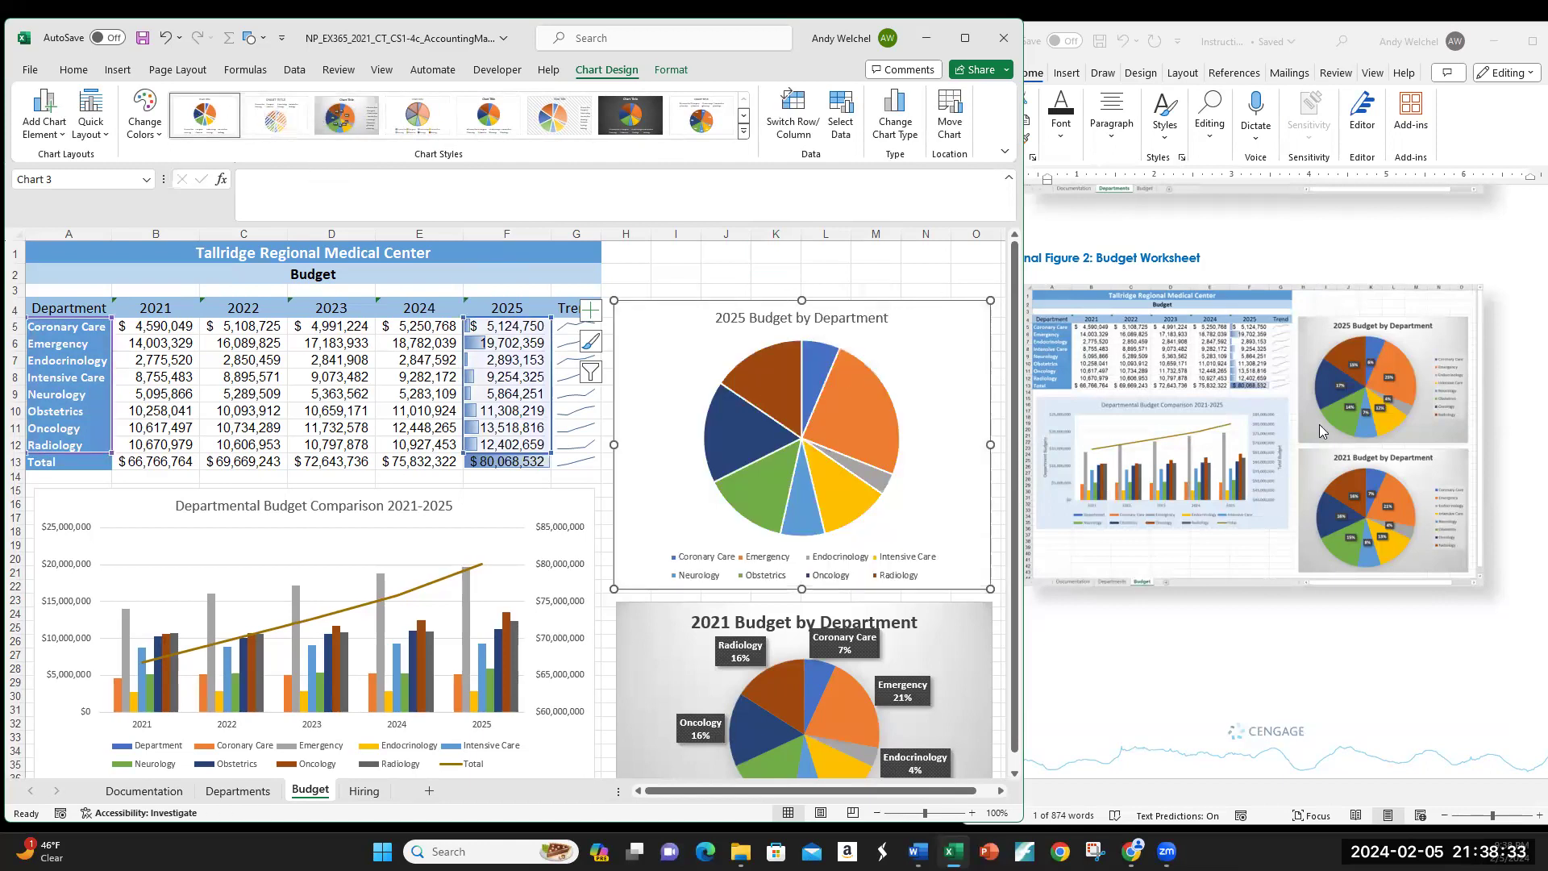
scroll(1322, 431, "up", 10)
scroll(1320, 431, "up", 10)
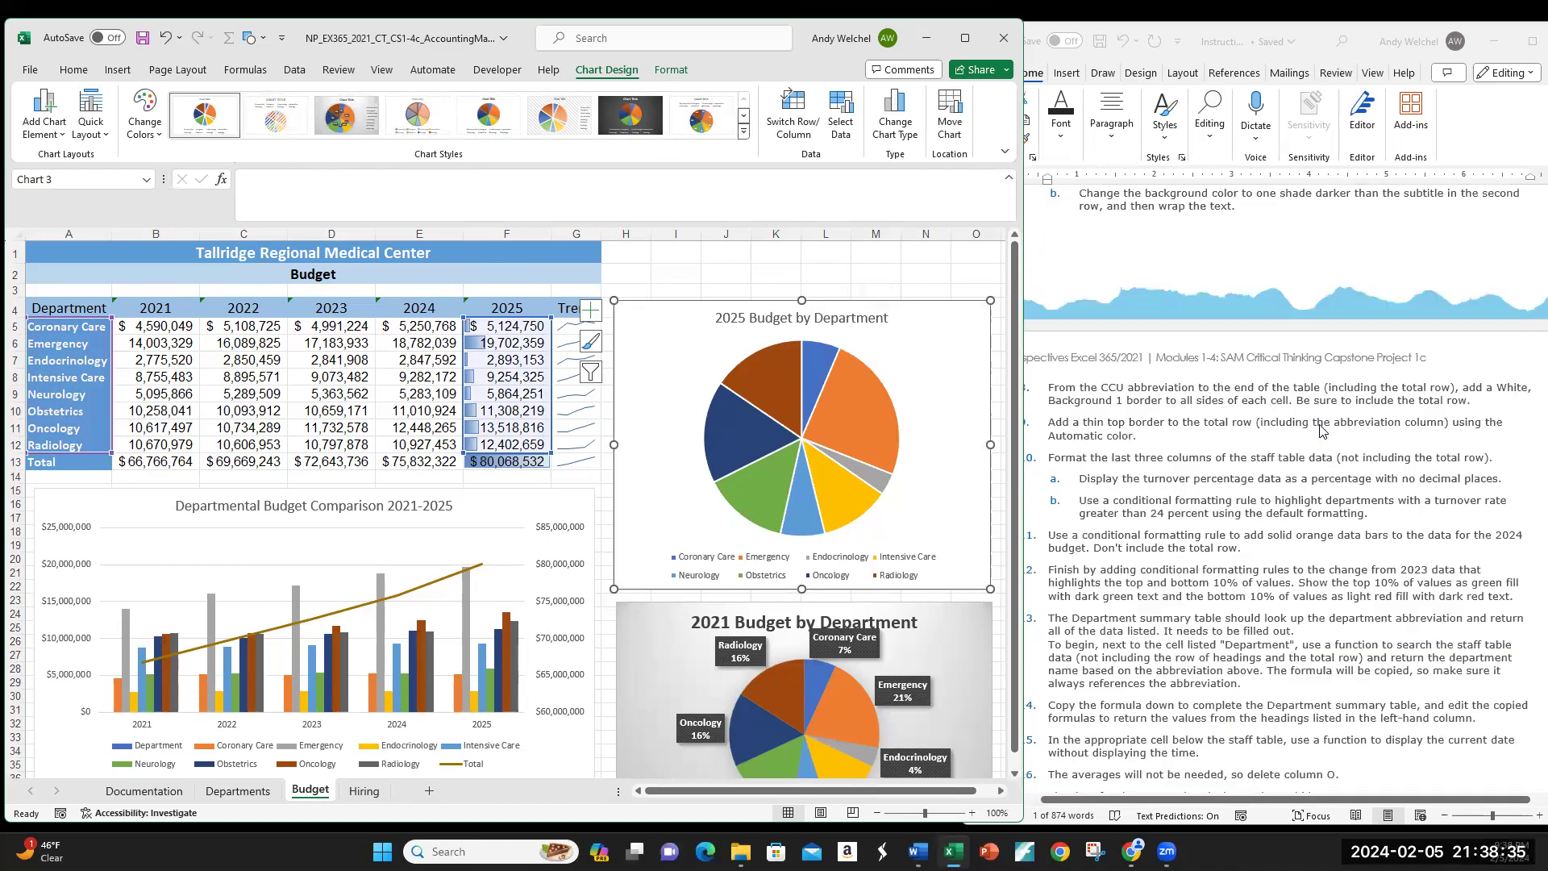
scroll(1320, 429, "down", 10)
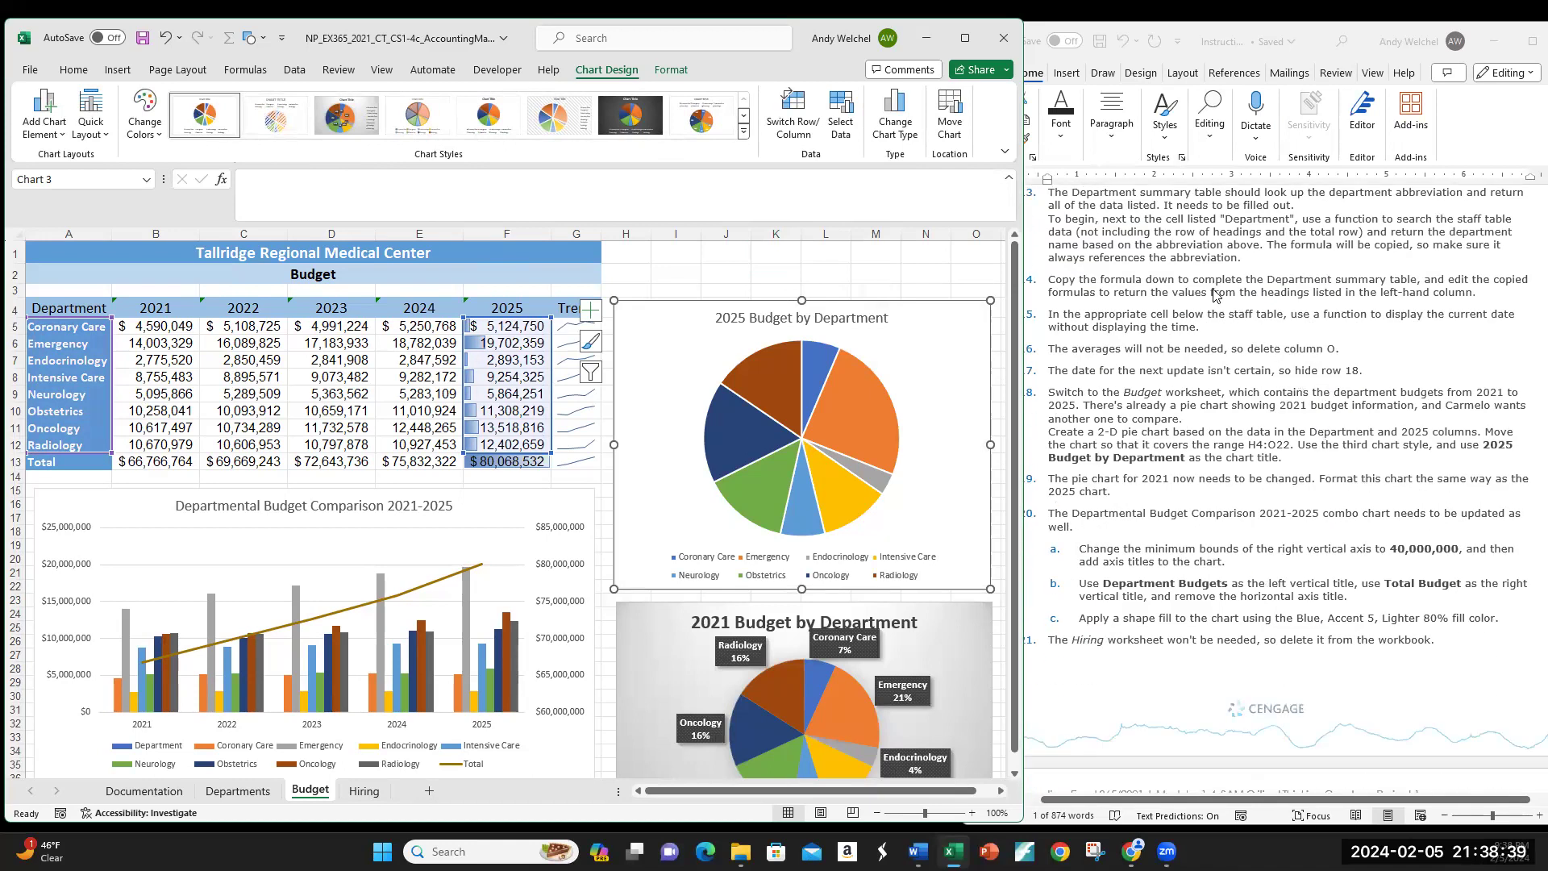
scroll(1241, 284, "down", 4)
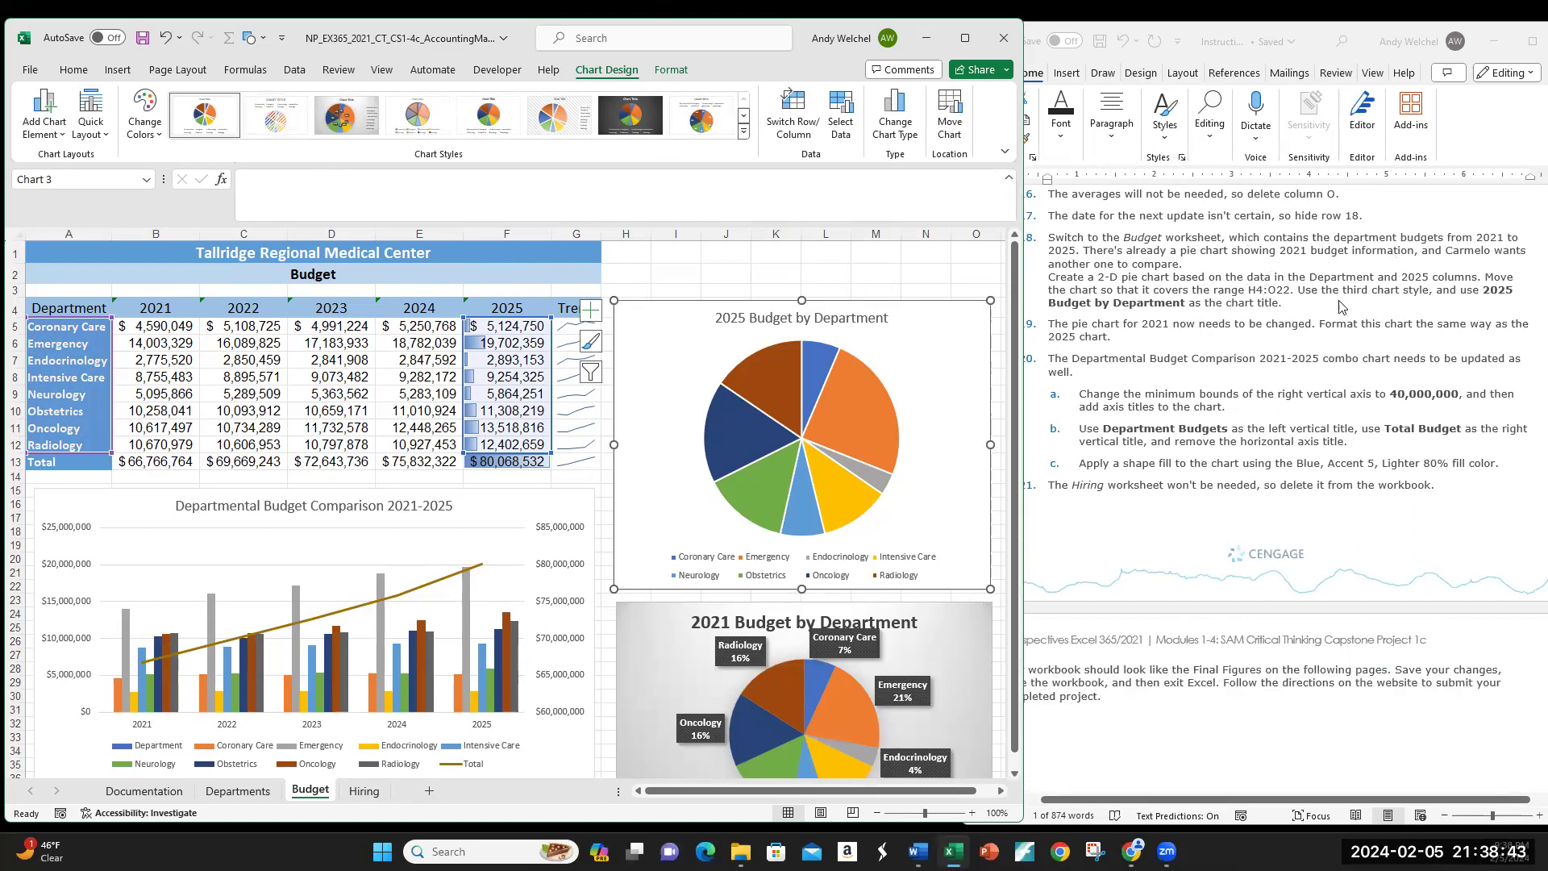
Step: Apply the third chart style to the 2025 pie chart
left_click(346, 115)
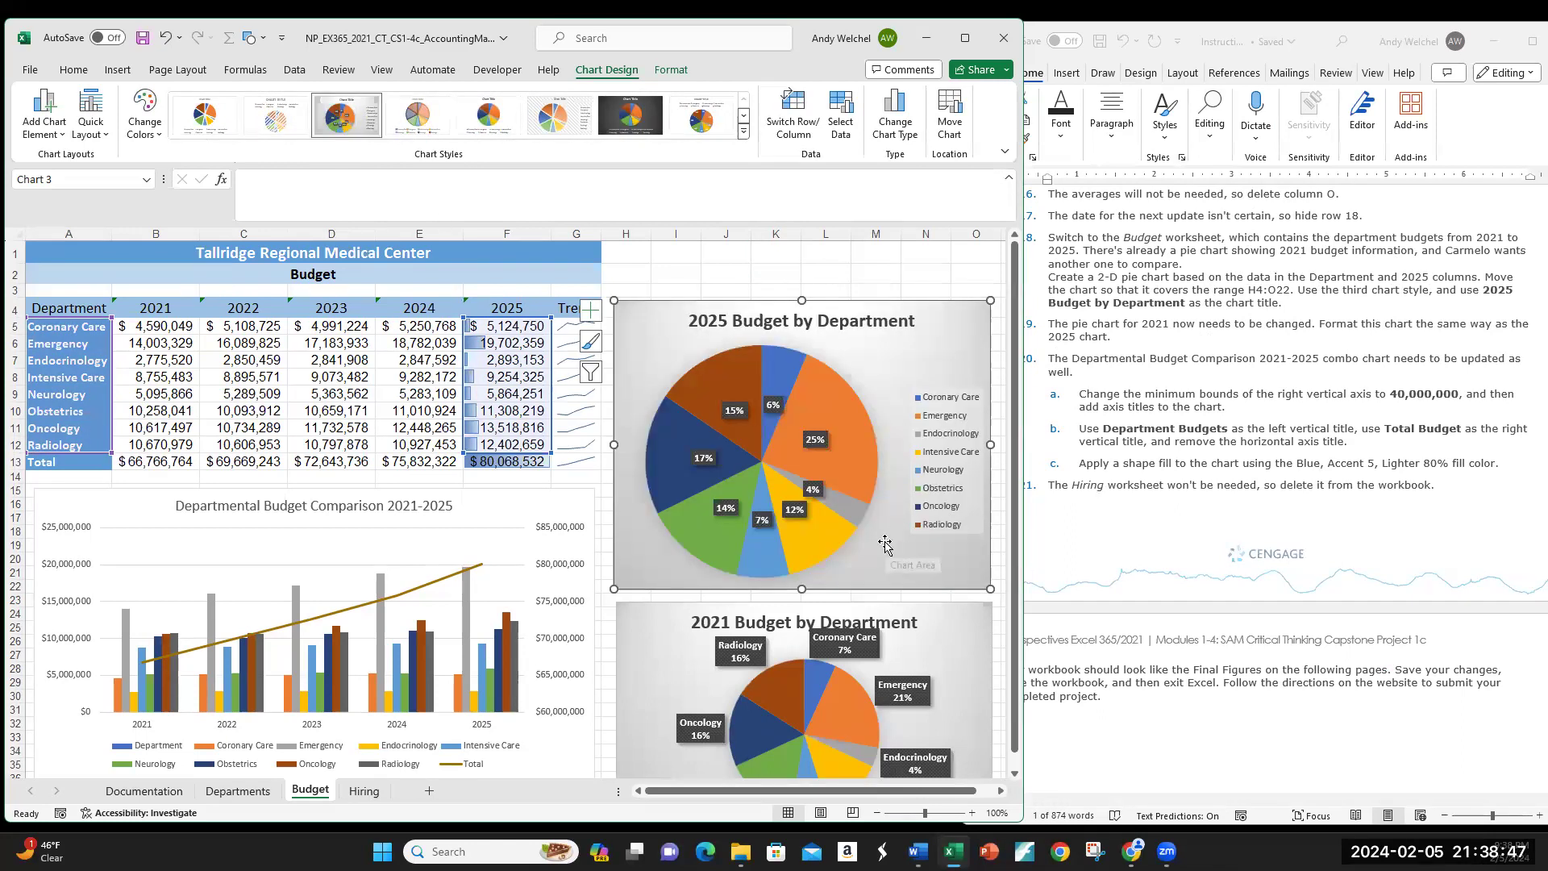
scroll(885, 545, "down", 20)
scroll(885, 541, "up", 20)
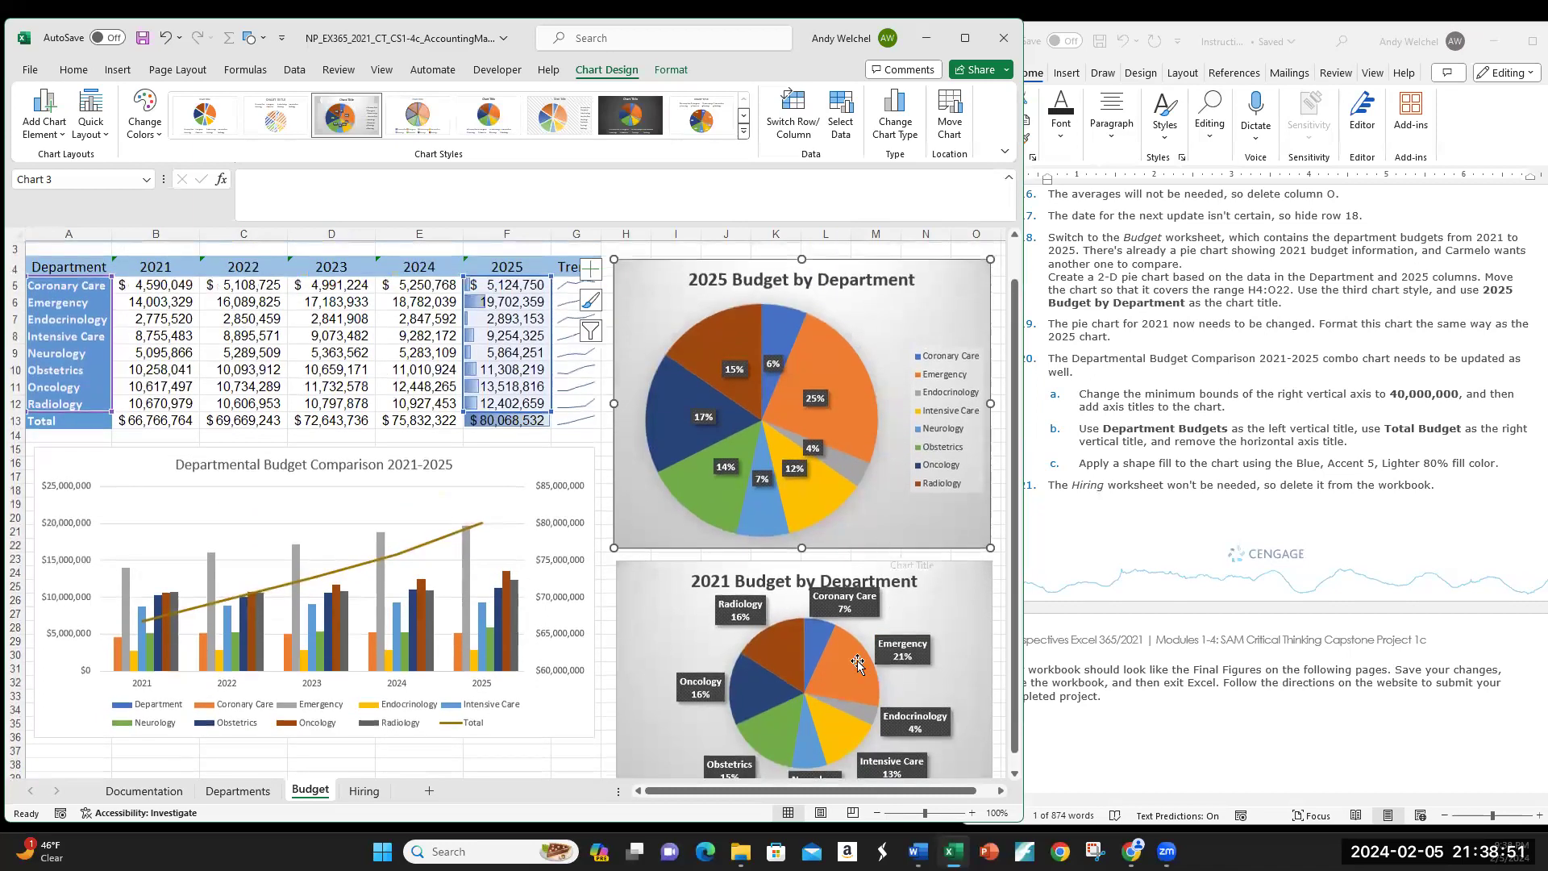
scroll(1383, 586, "down", 10)
scroll(1384, 586, "down", 8)
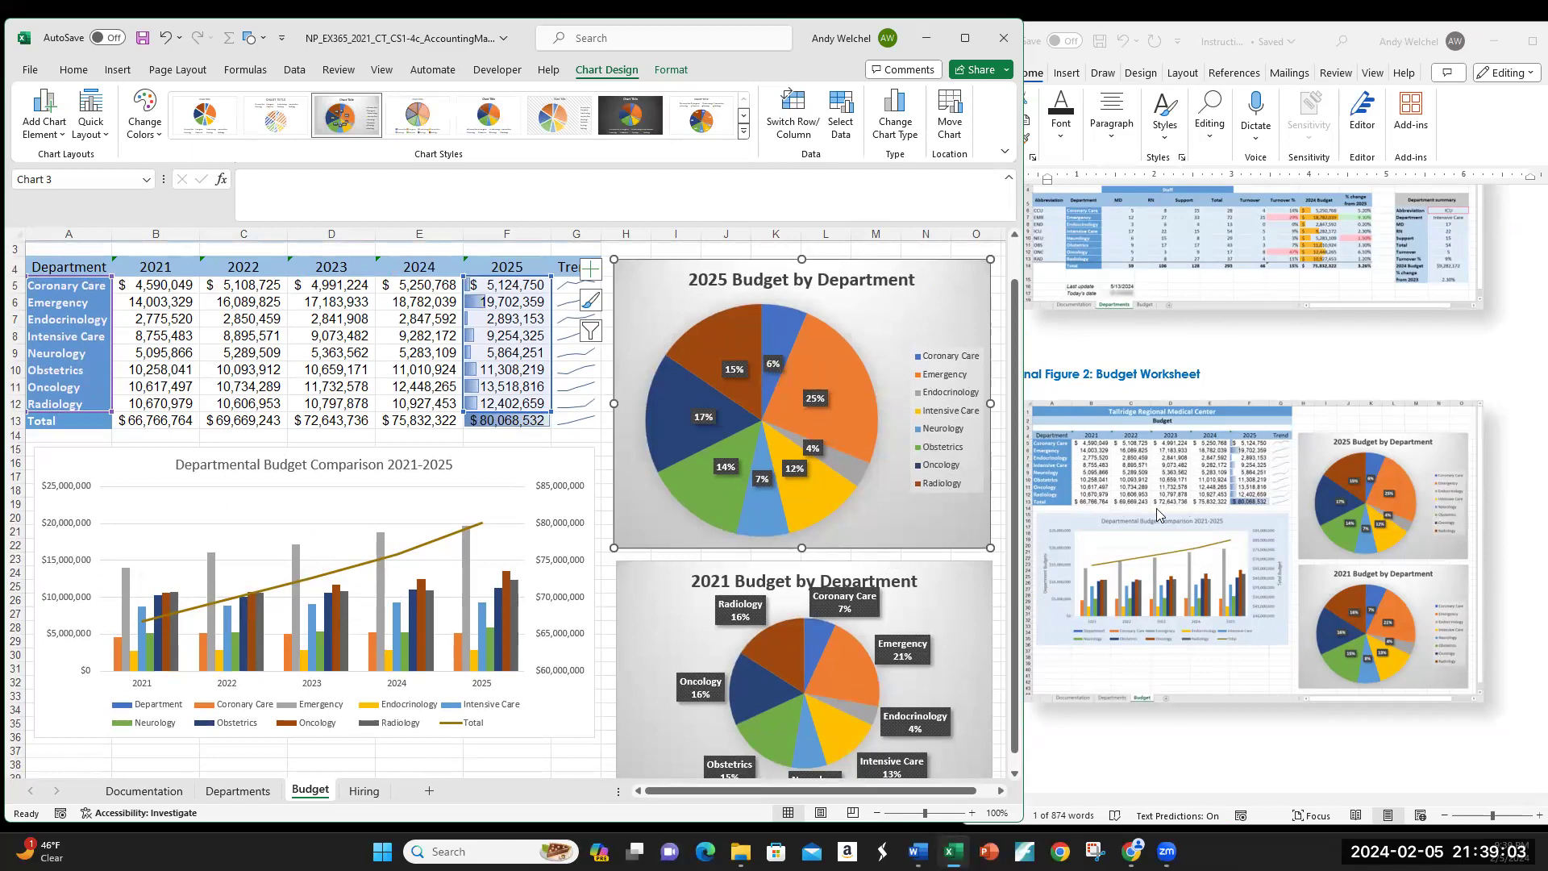
scroll(1156, 507, "down", 10)
scroll(1156, 514, "up", 5)
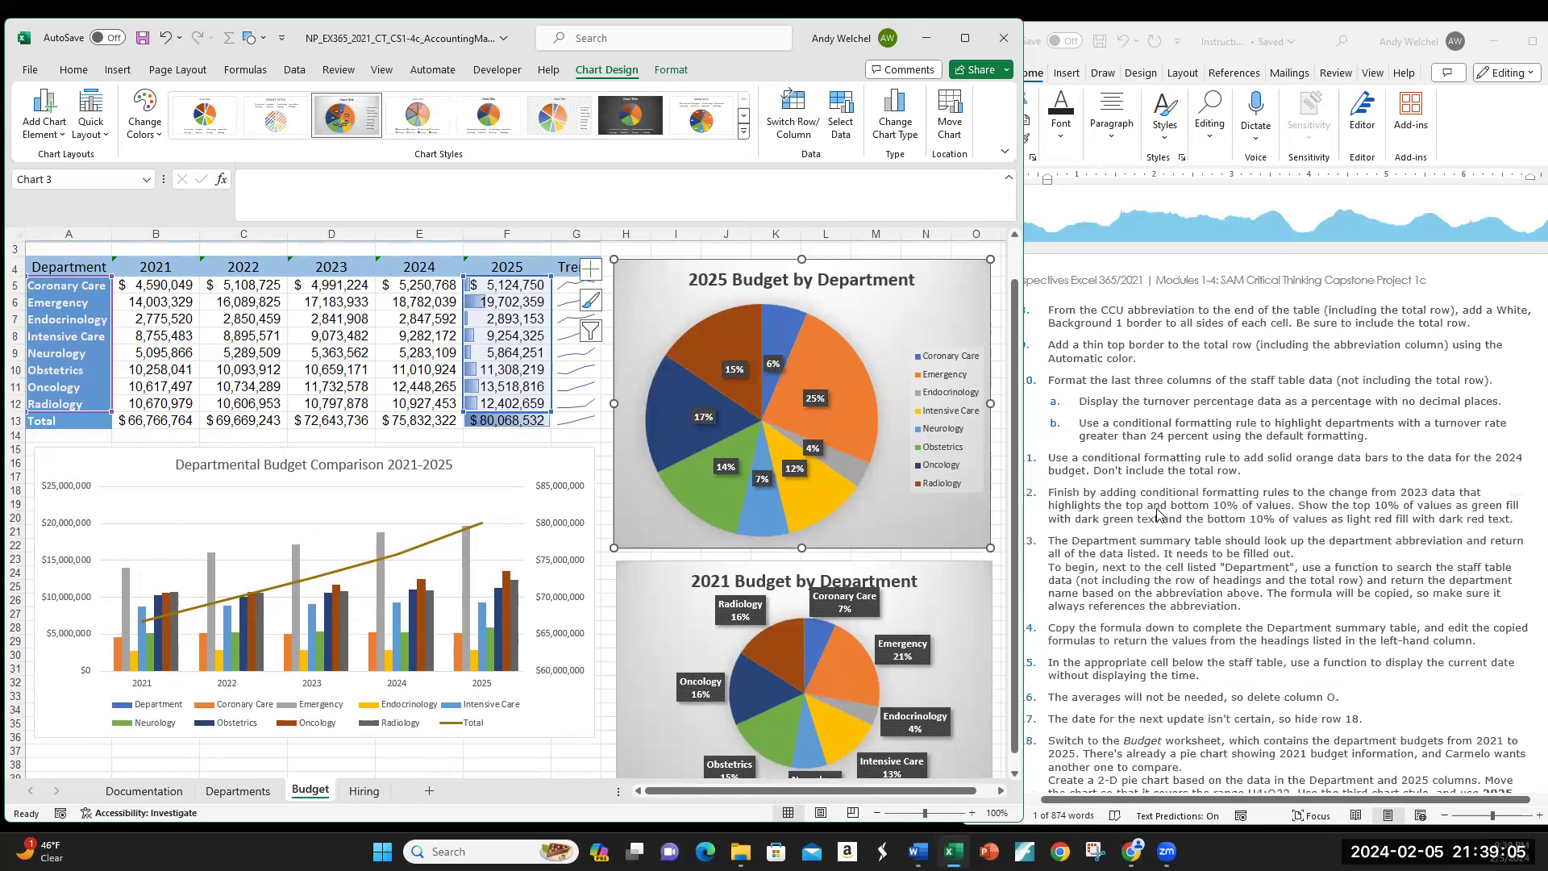
scroll(1156, 513, "down", 6)
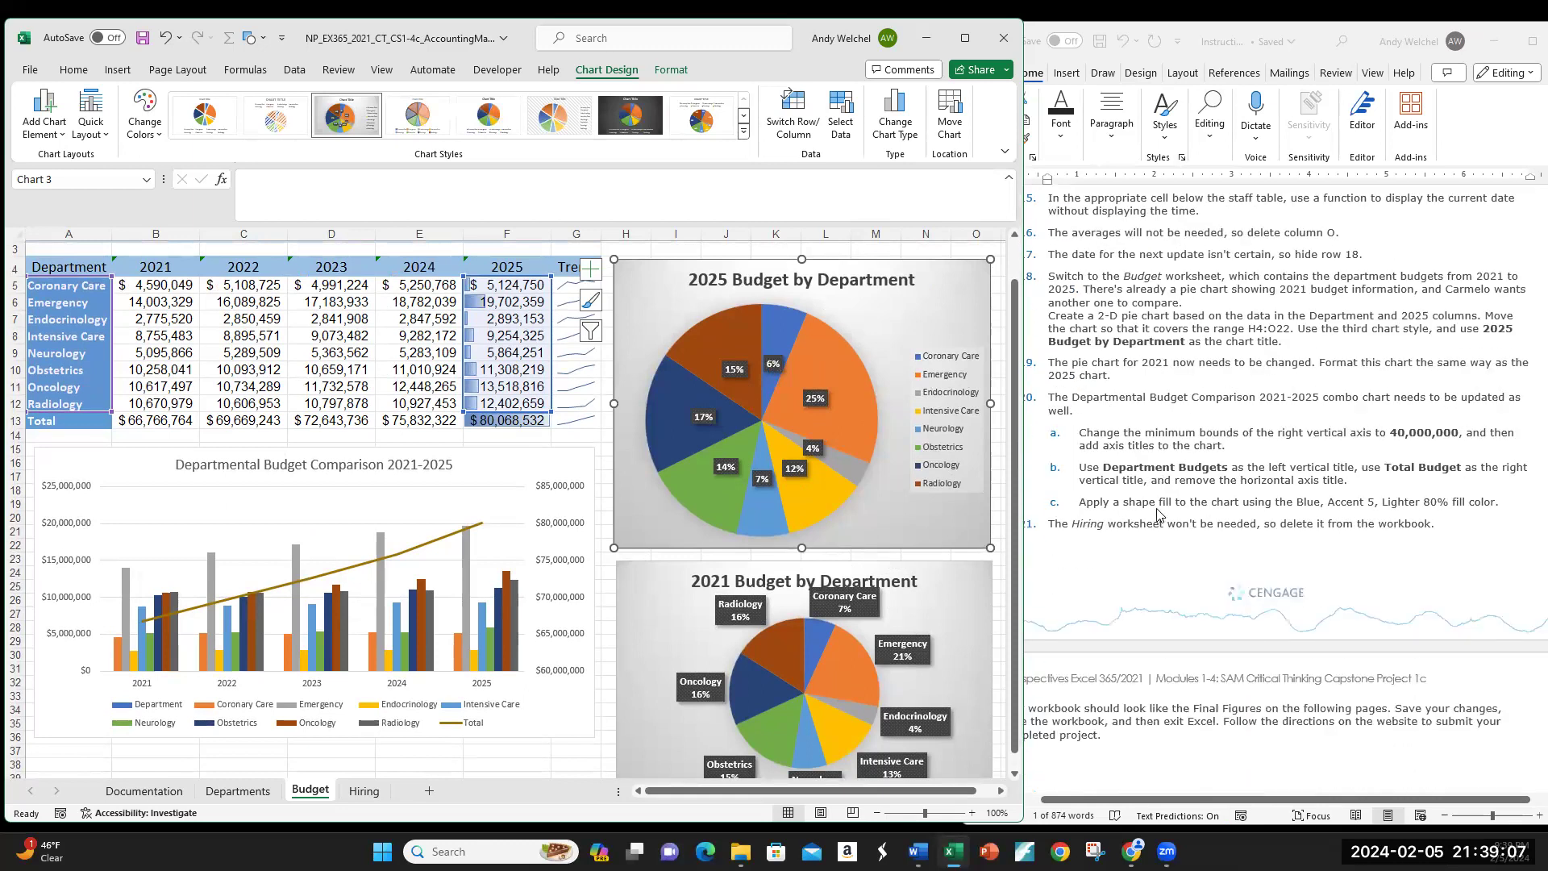
scroll(1156, 513, "down", 2)
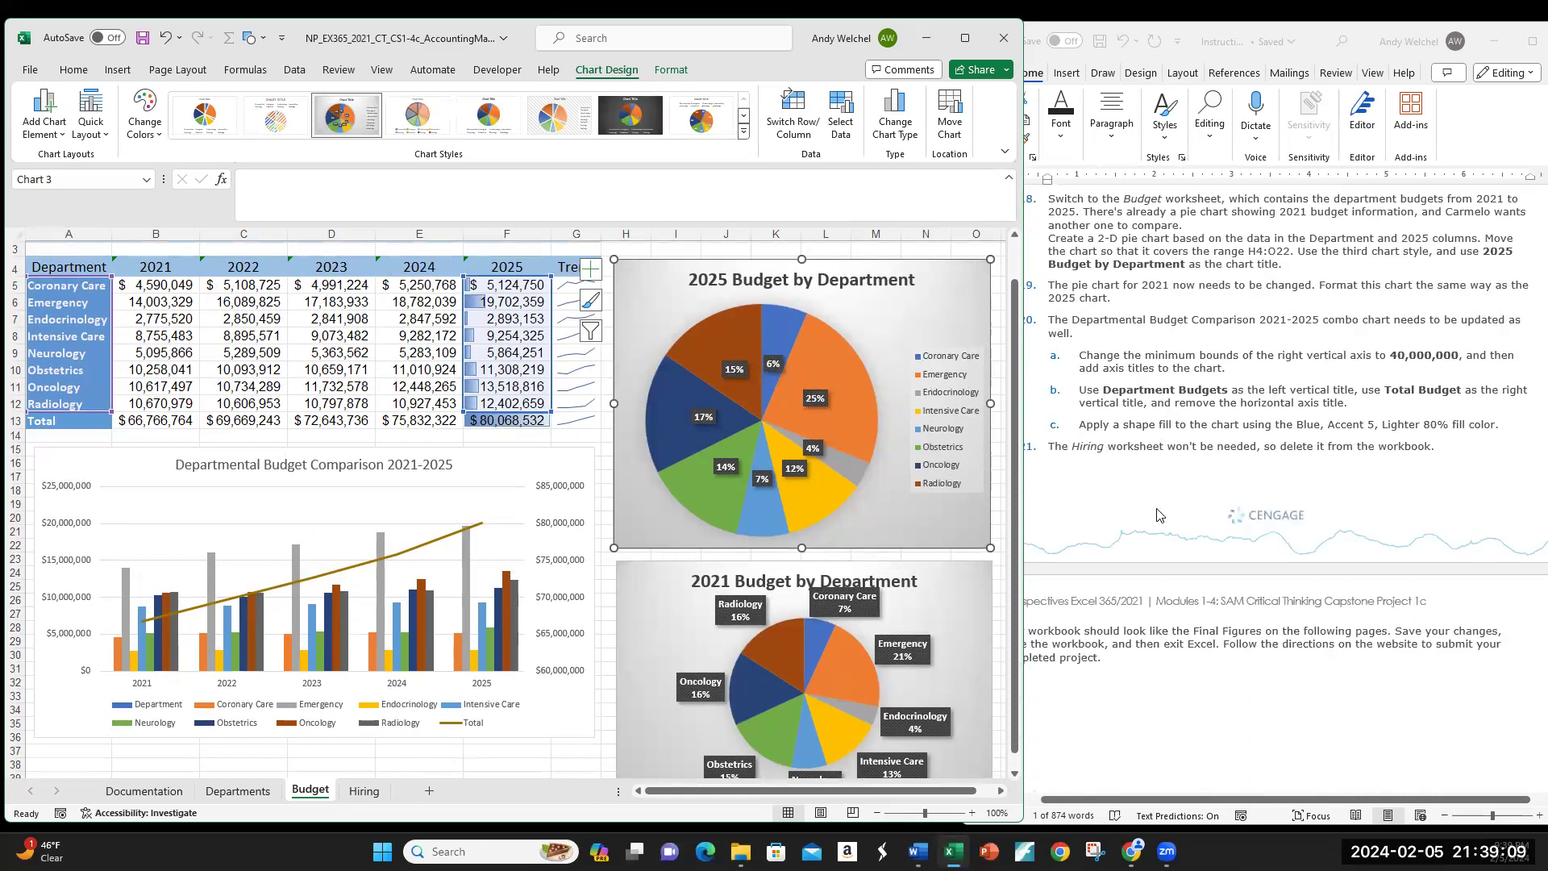
scroll(1256, 322, "up", 1)
Step: Adjust the Excel window width beside the instructions and review the Budget sheet's charts
left_click_drag(1025, 317, 1006, 317)
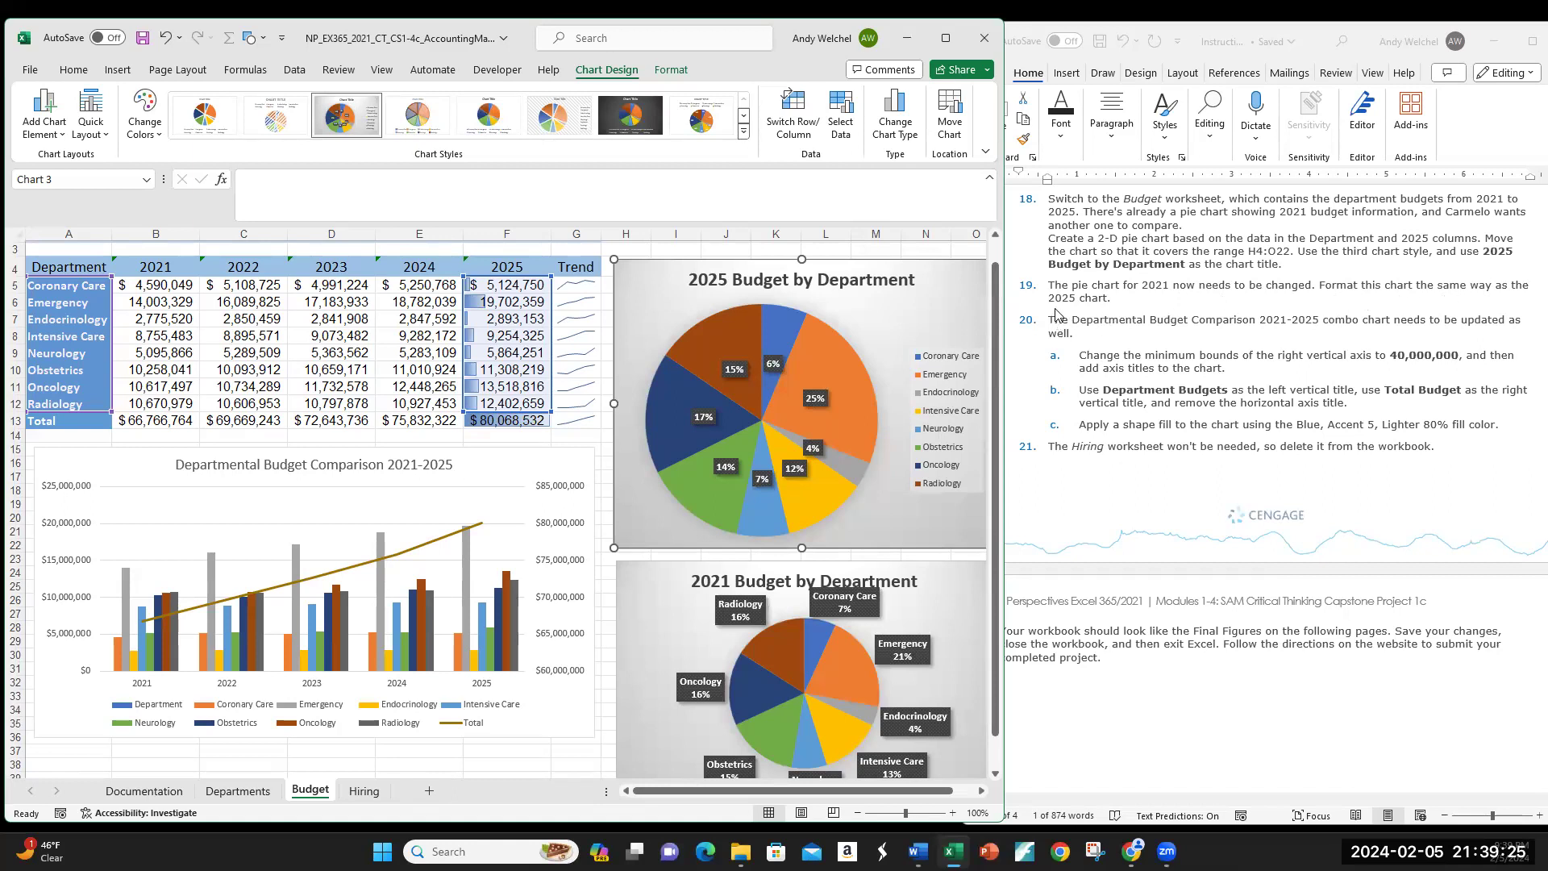
left_click_drag(1007, 316, 1085, 316)
scroll(1037, 445, "down", 3)
scroll(1037, 446, "up", 2)
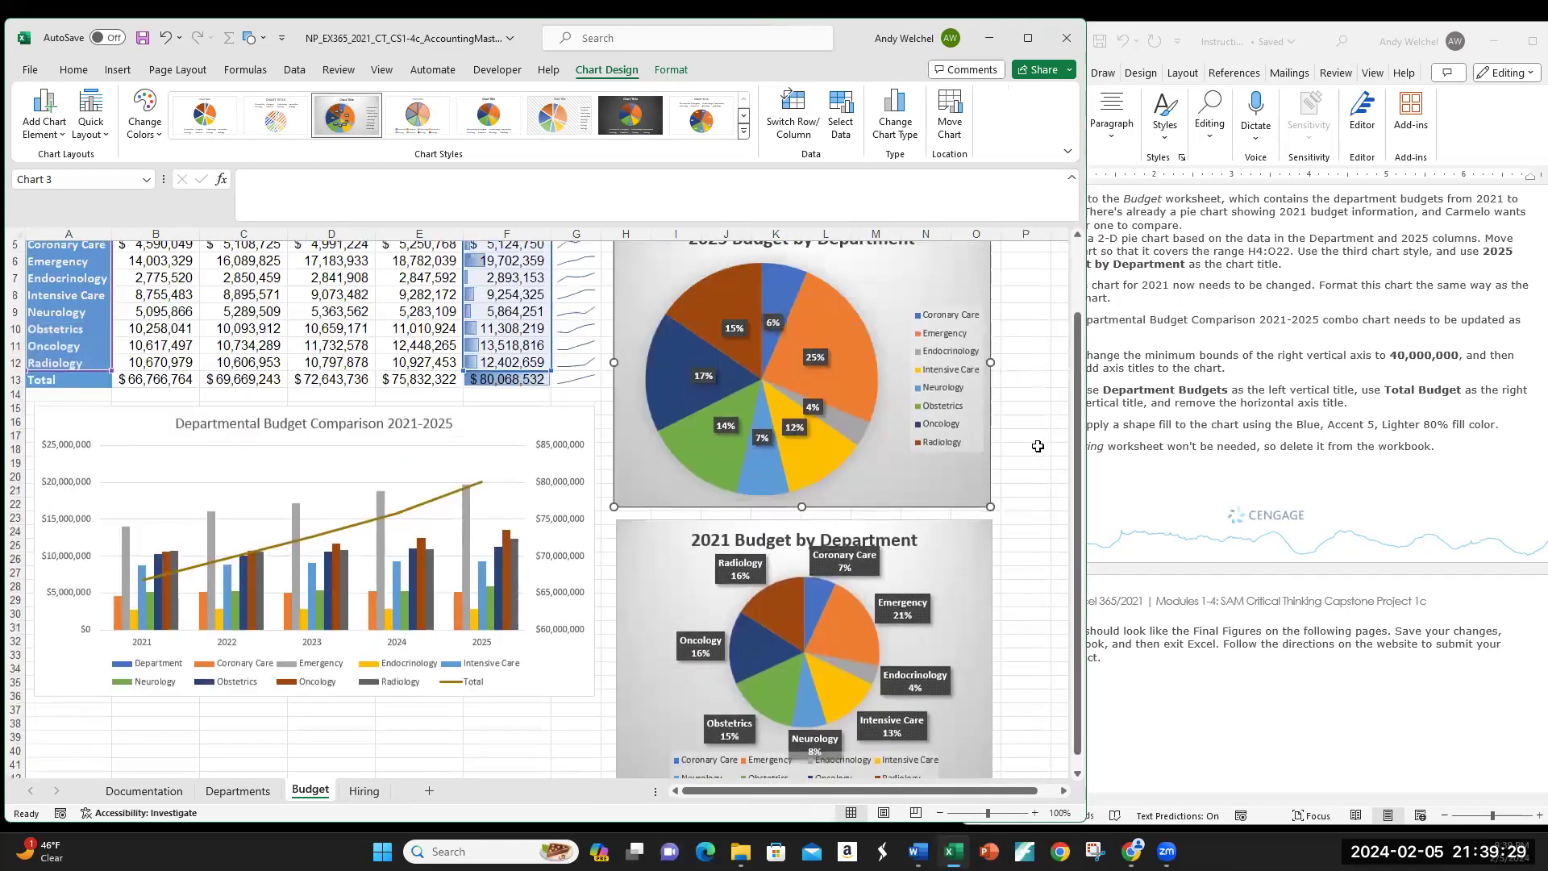
scroll(1037, 452, "down", 1)
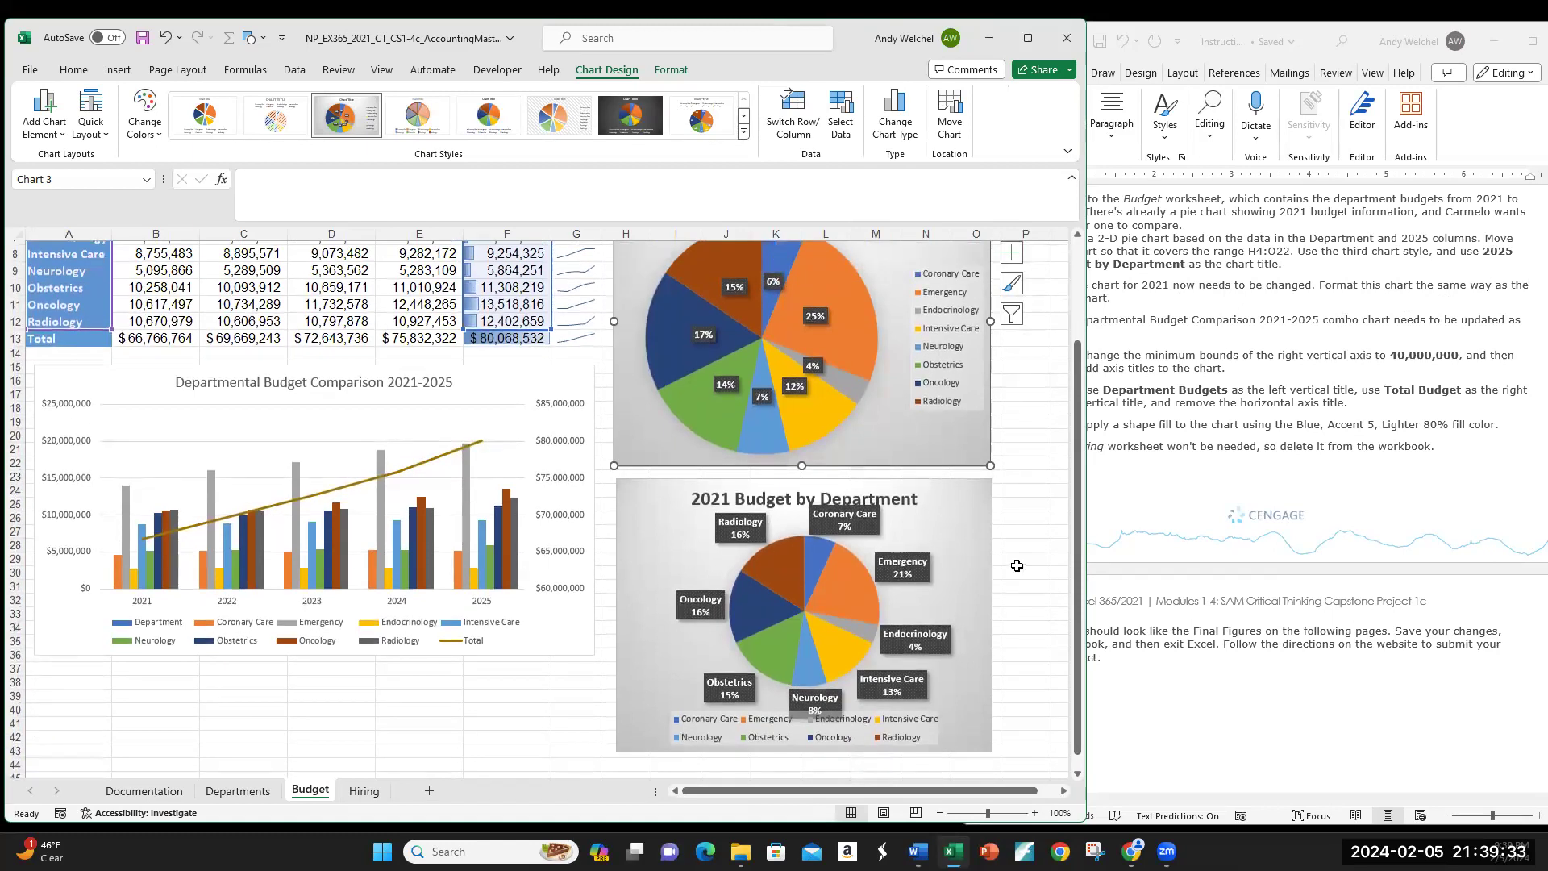
Step: Select the 2021 pie and, after trying the hatched style, apply the dark-label Style 3
left_click(977, 533)
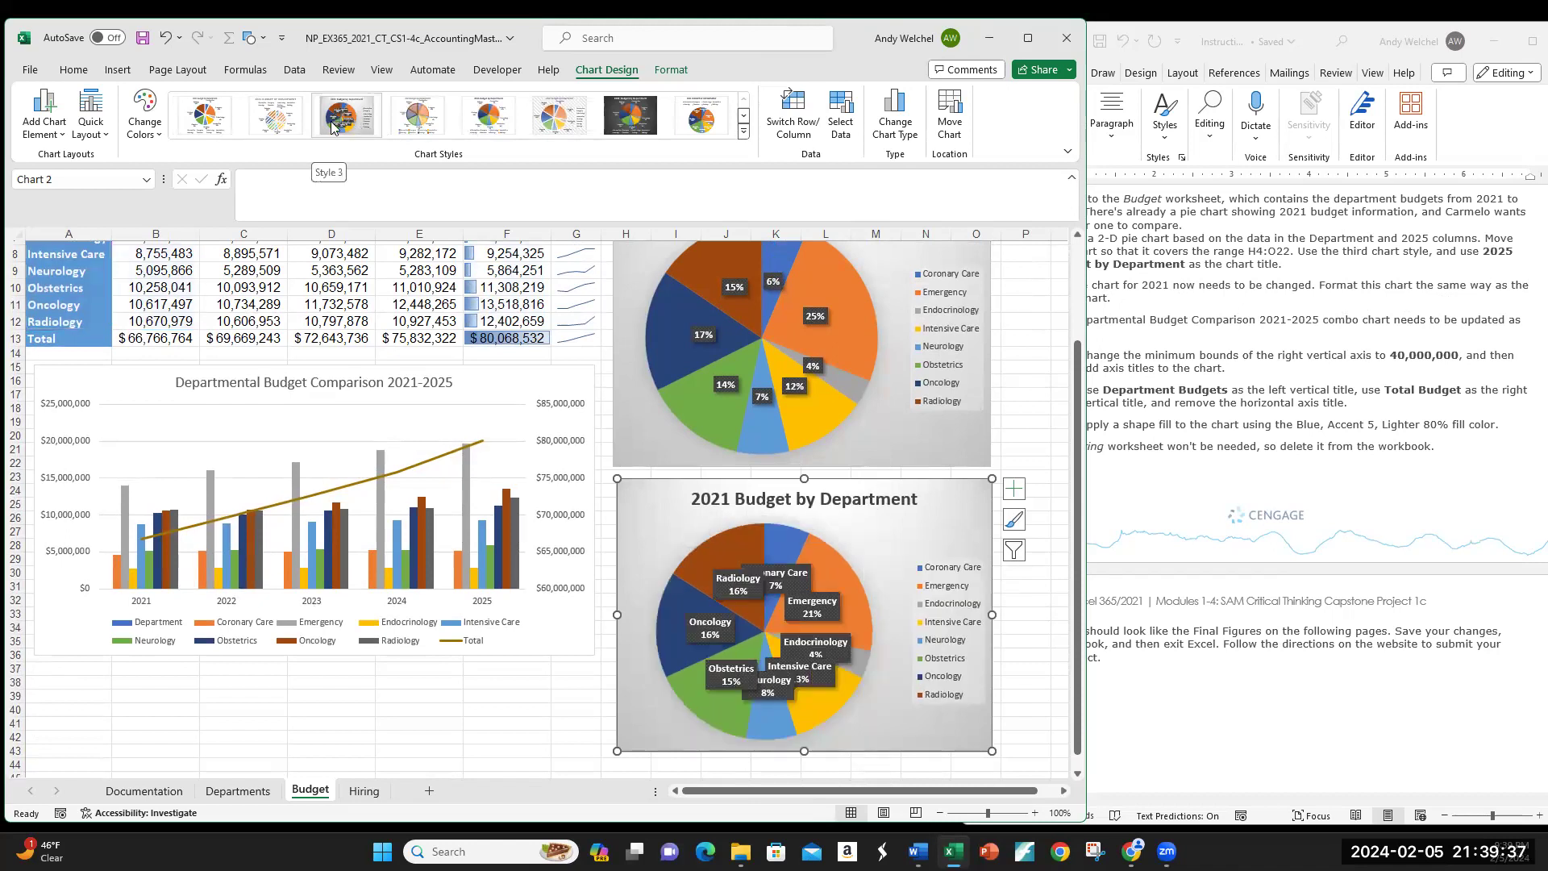
left_click(275, 117)
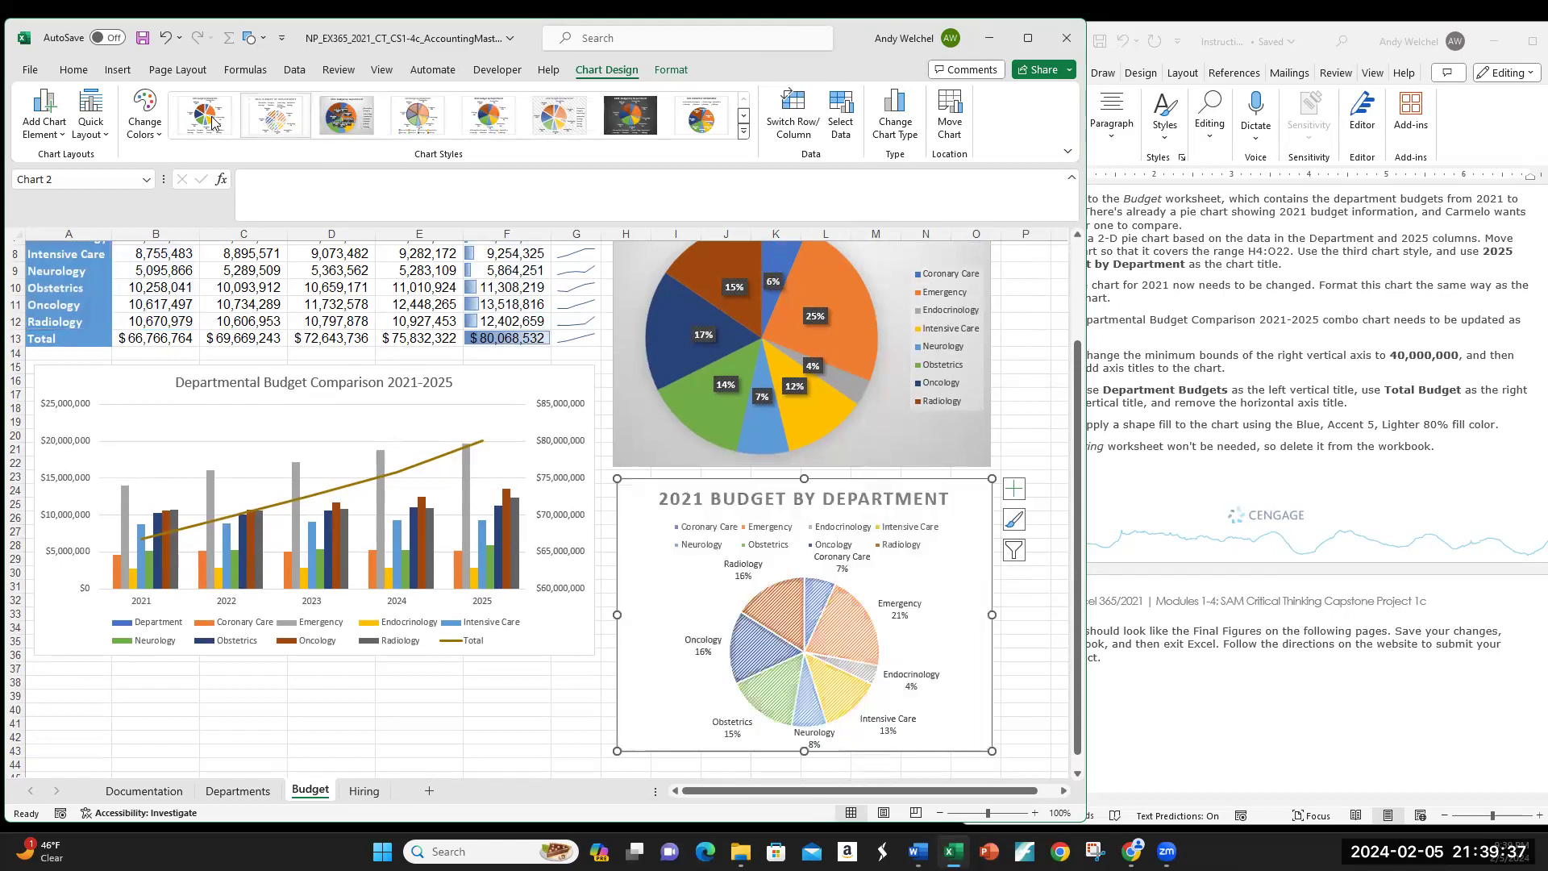
left_click(339, 117)
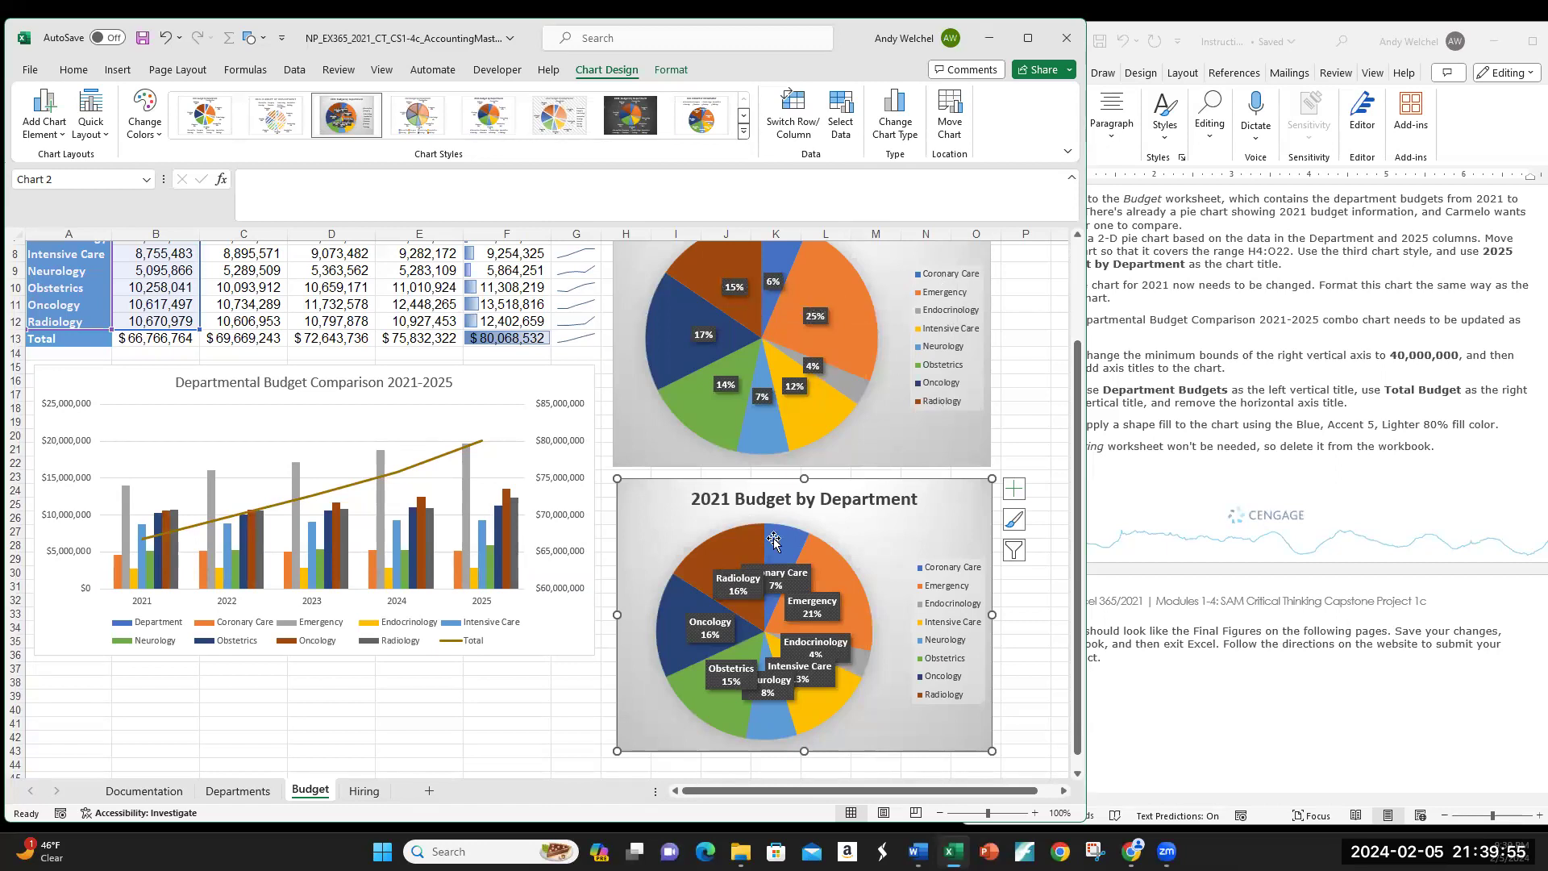
Step: Uncheck Category Name in the 2021 pie's data label format so only percentages show
left_click(736, 589)
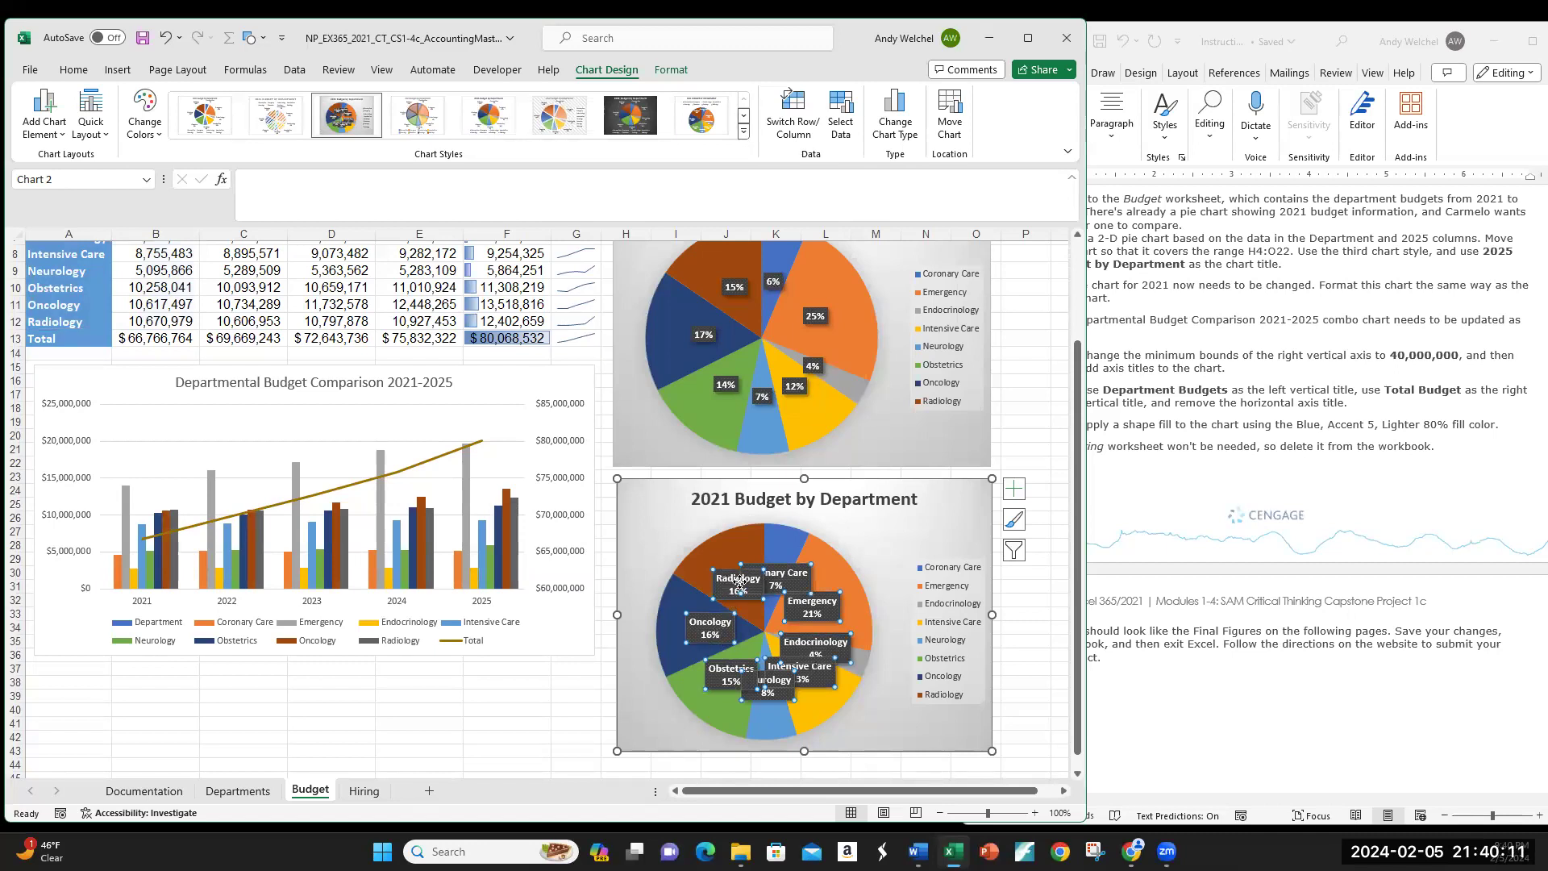
right_click(707, 633)
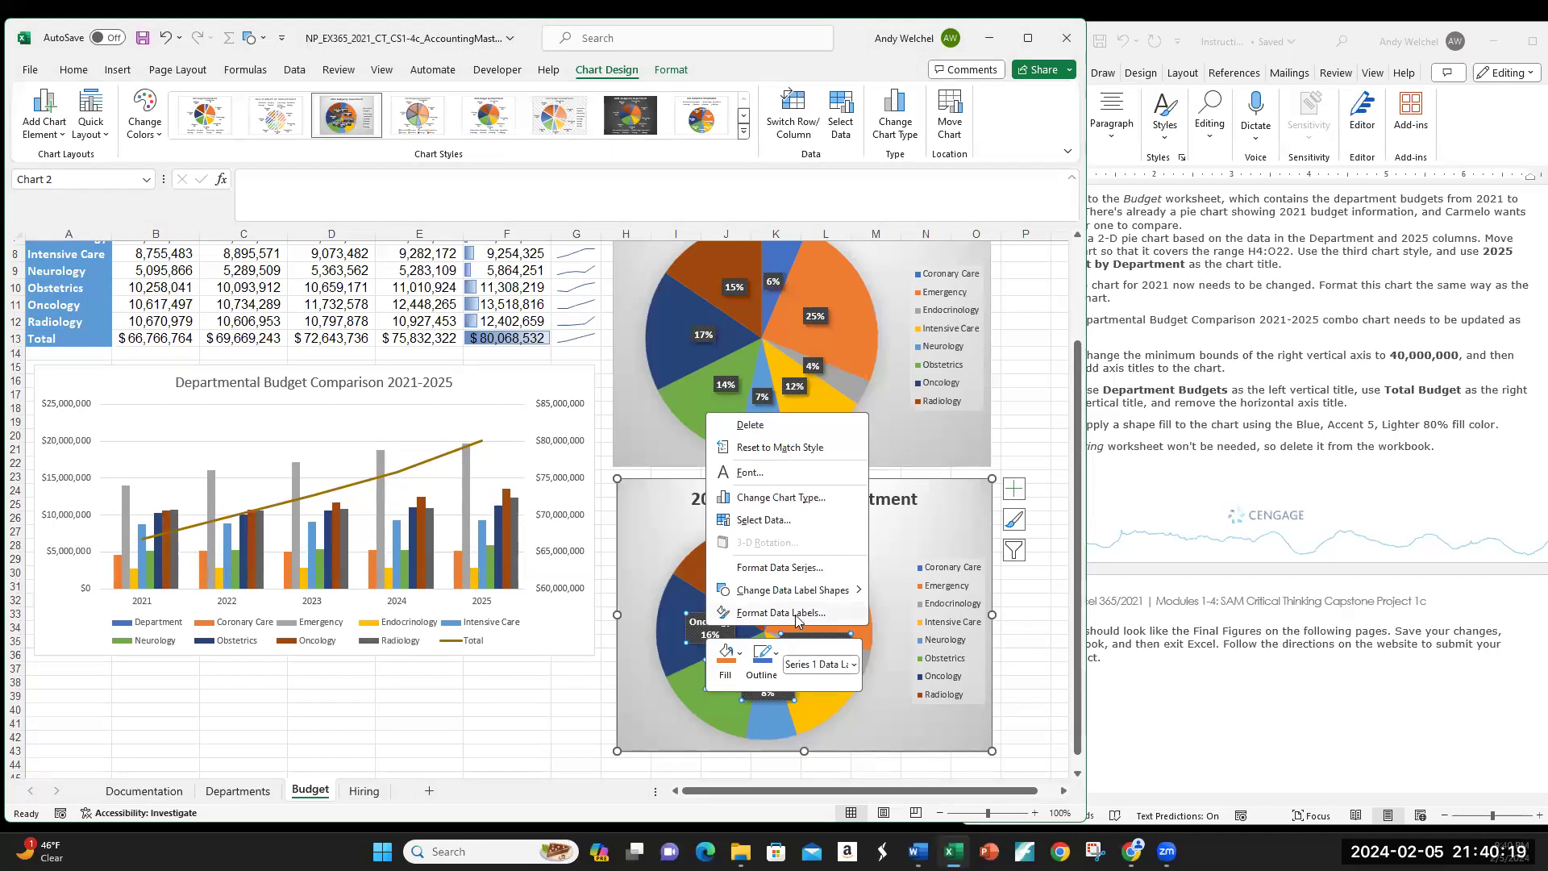
left_click(780, 612)
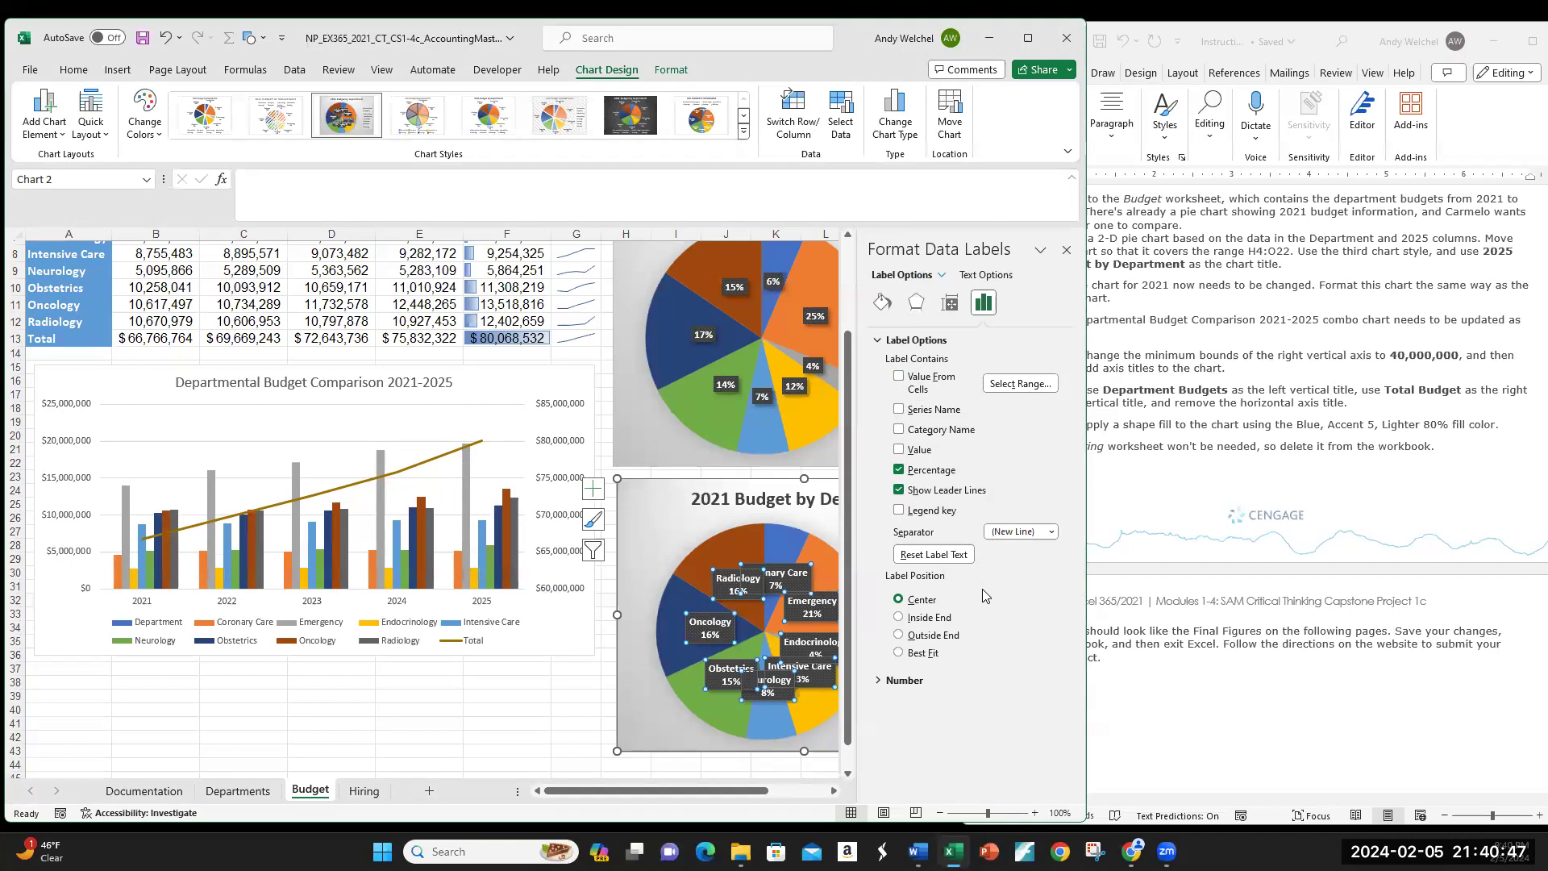
left_click(1066, 250)
left_click(1041, 450)
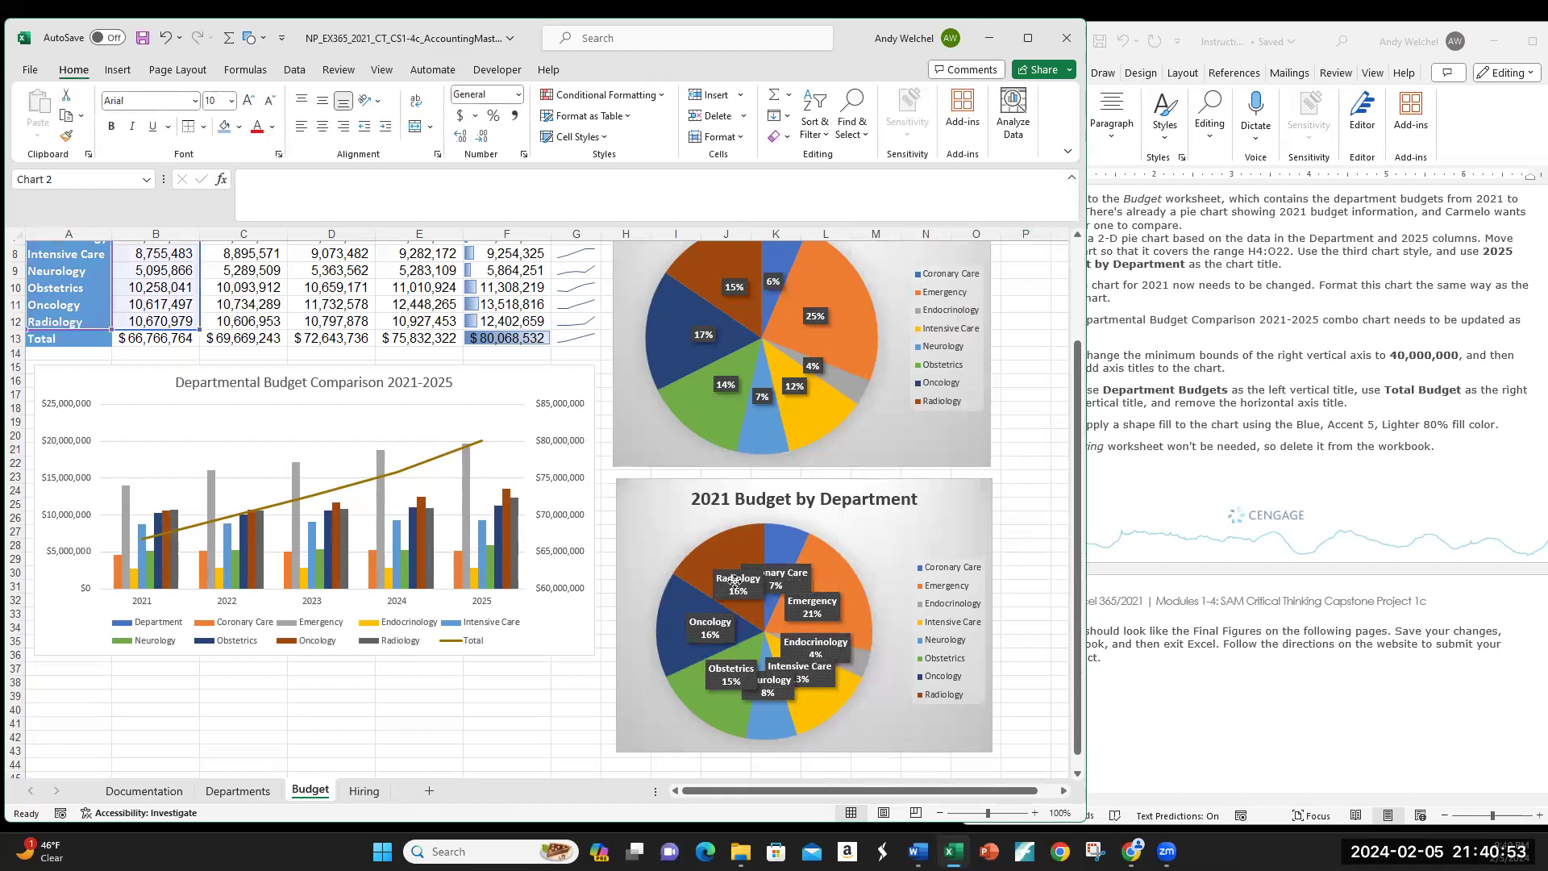
left_click(795, 584)
right_click(795, 584)
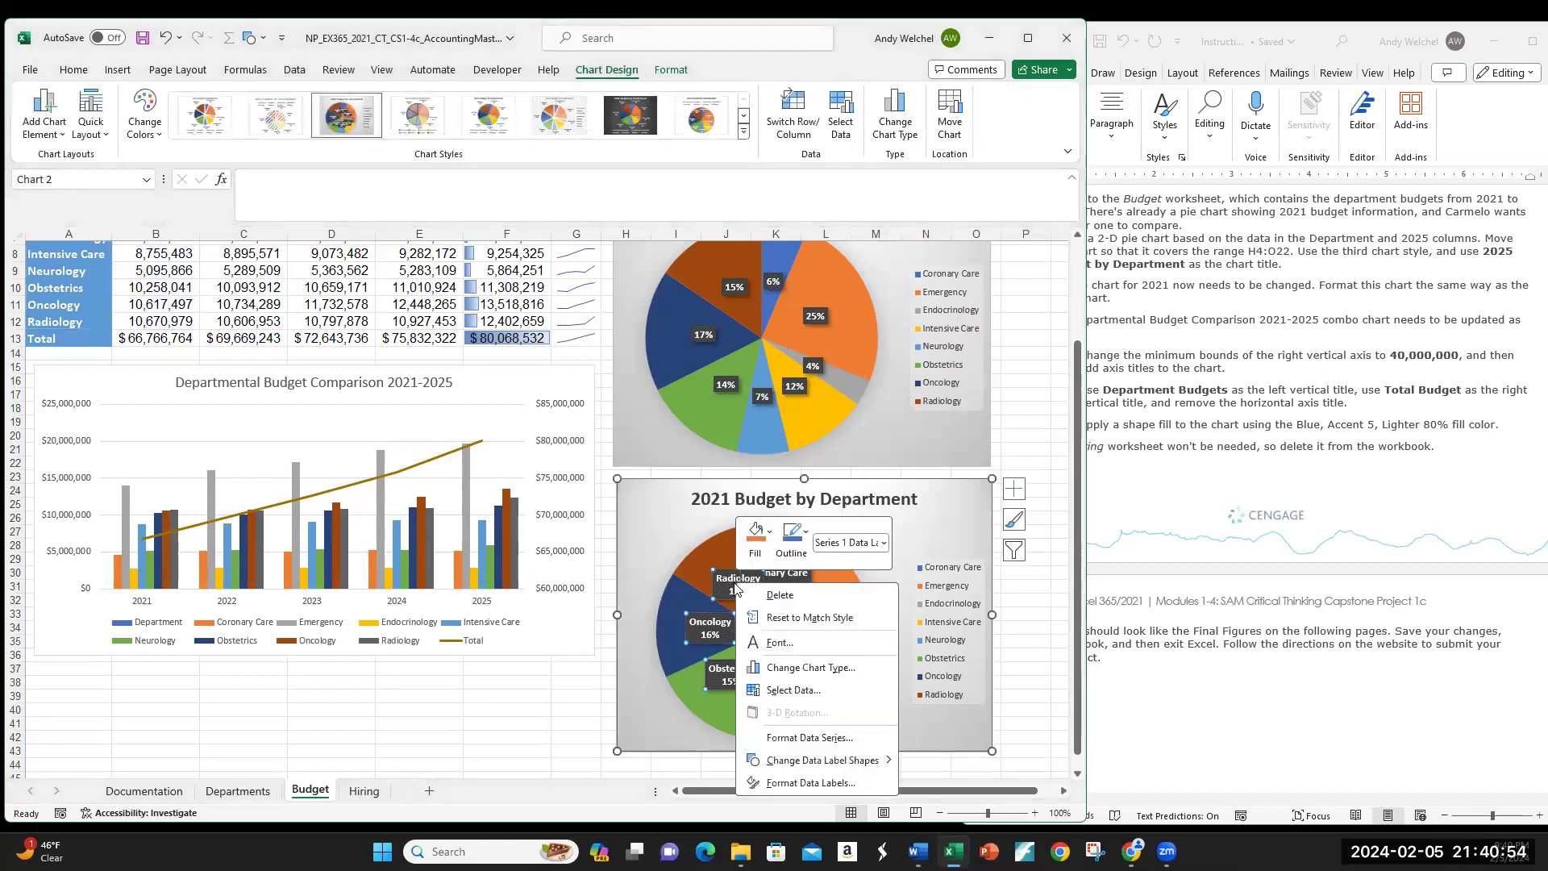
left_click(810, 782)
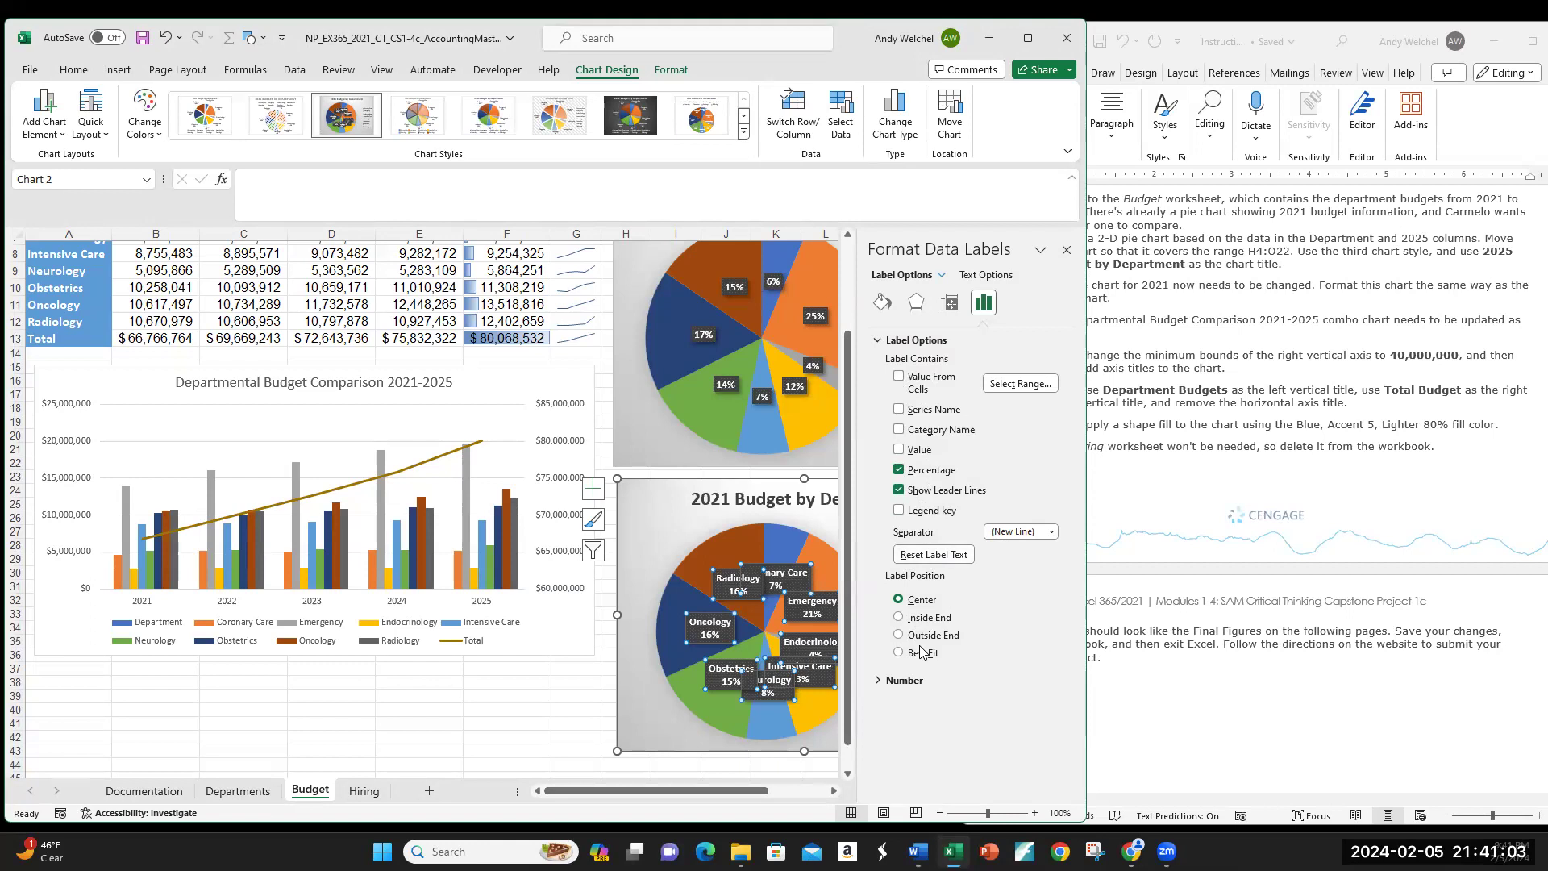
left_click(933, 554)
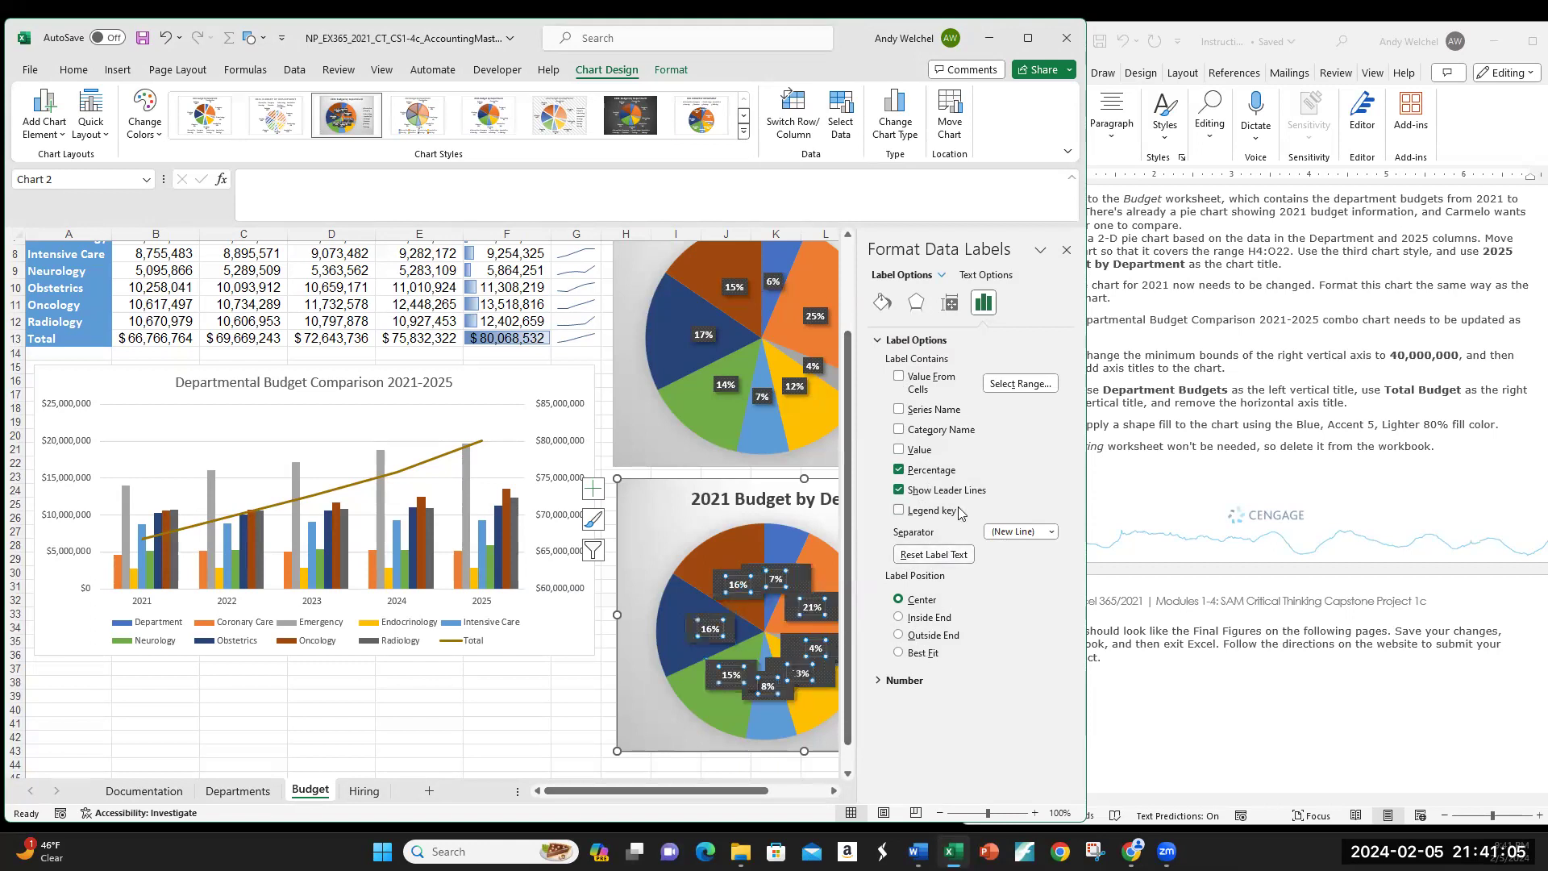
left_click(1068, 251)
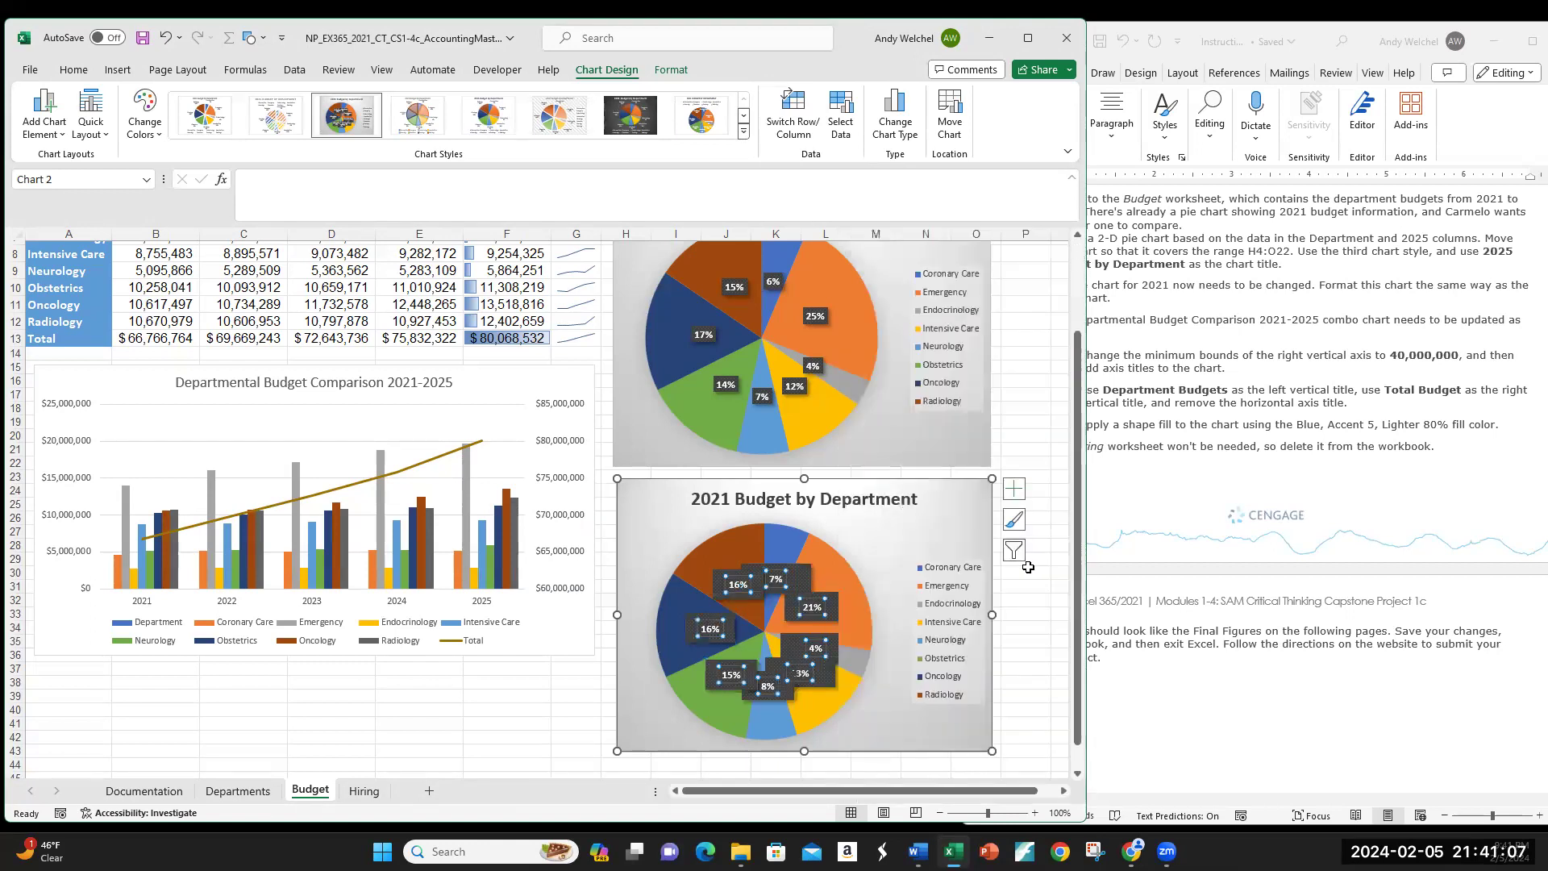
left_click(1028, 586)
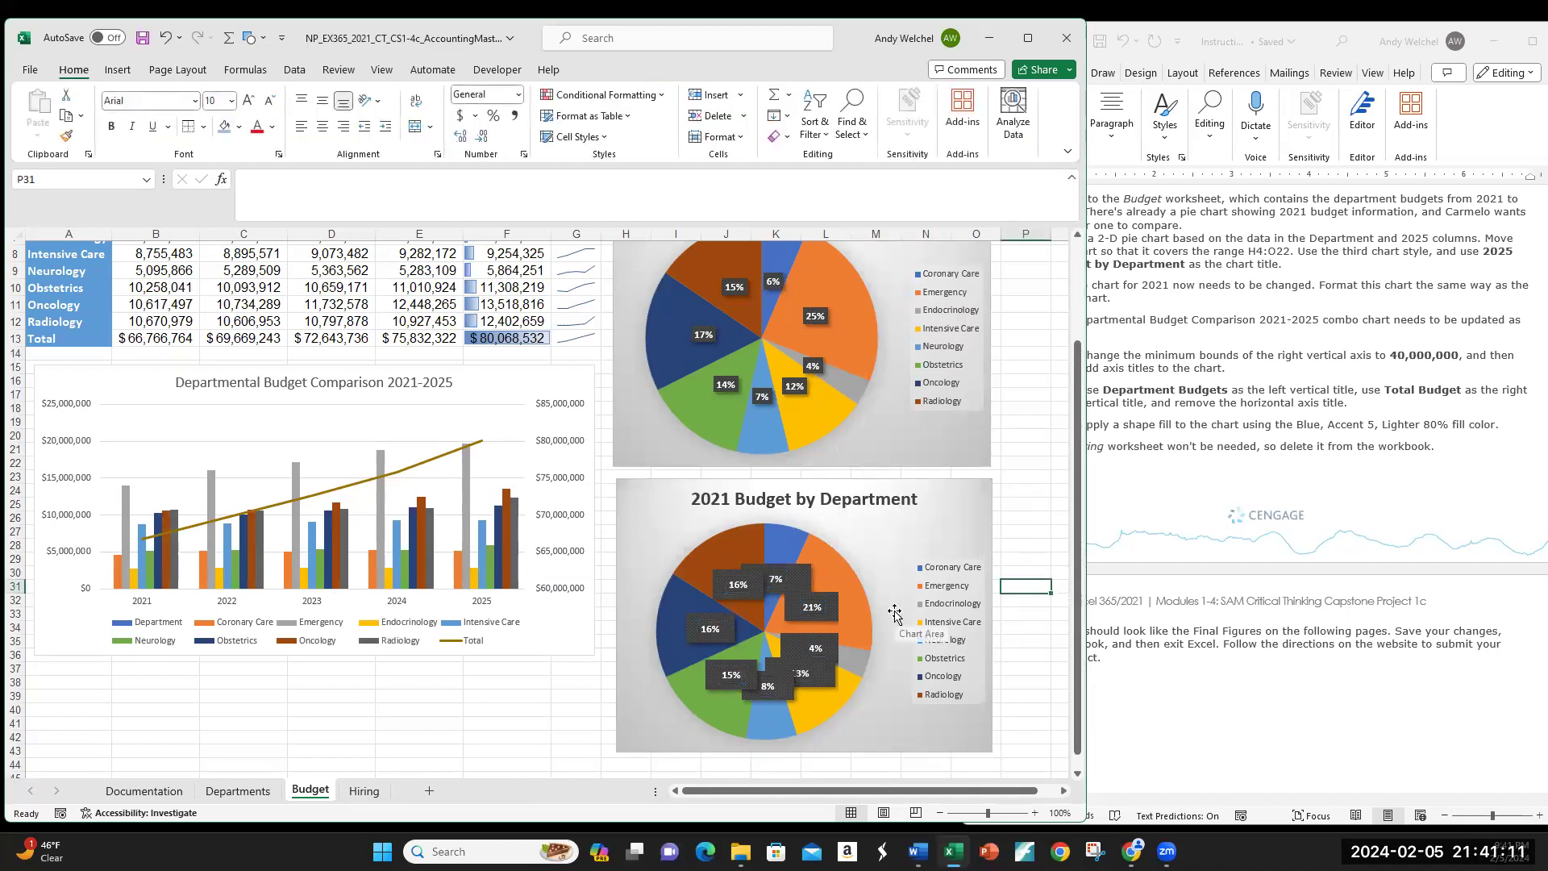
Step: Reset the 2021 pie's data labels to match the chart style
scroll(887, 612, "down", 7)
scroll(884, 615, "up", 5)
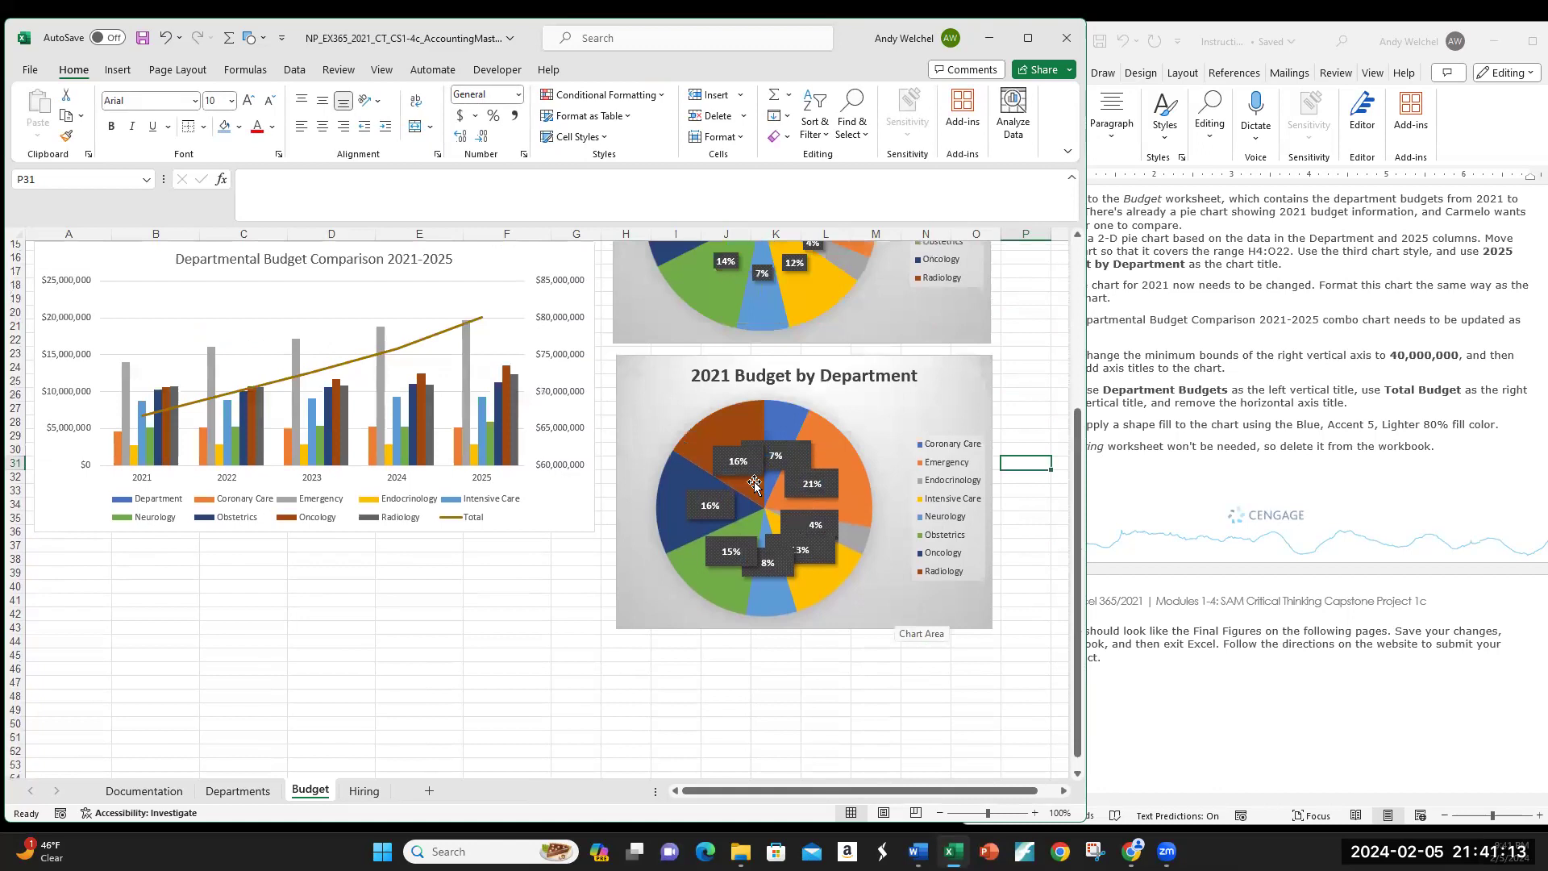
scroll(1210, 641, "down", 10)
scroll(1209, 641, "down", 5)
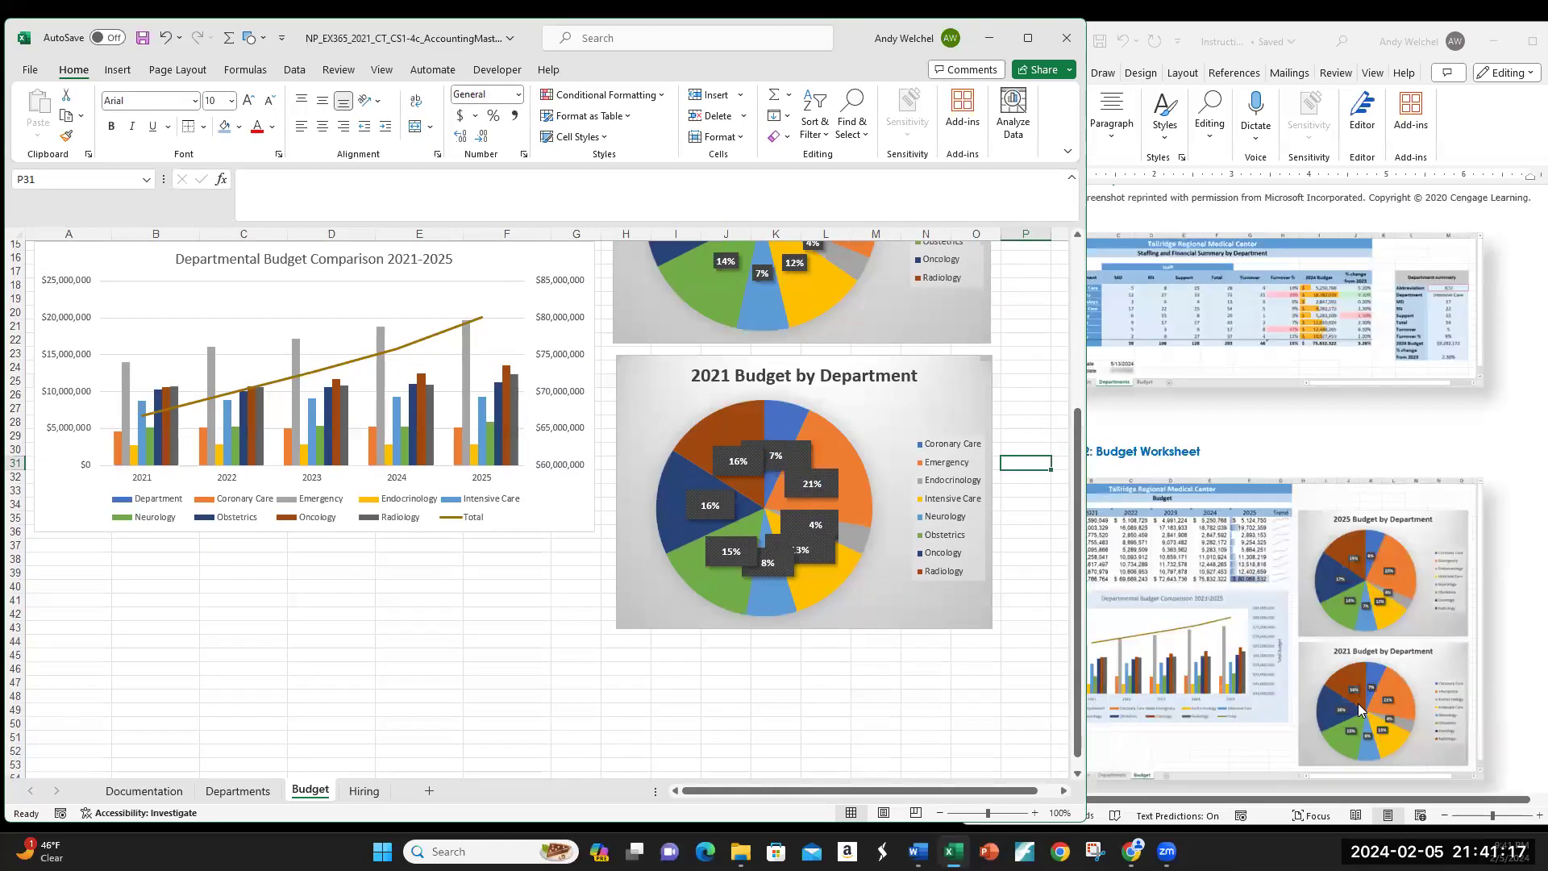
scroll(843, 597, "up", 2)
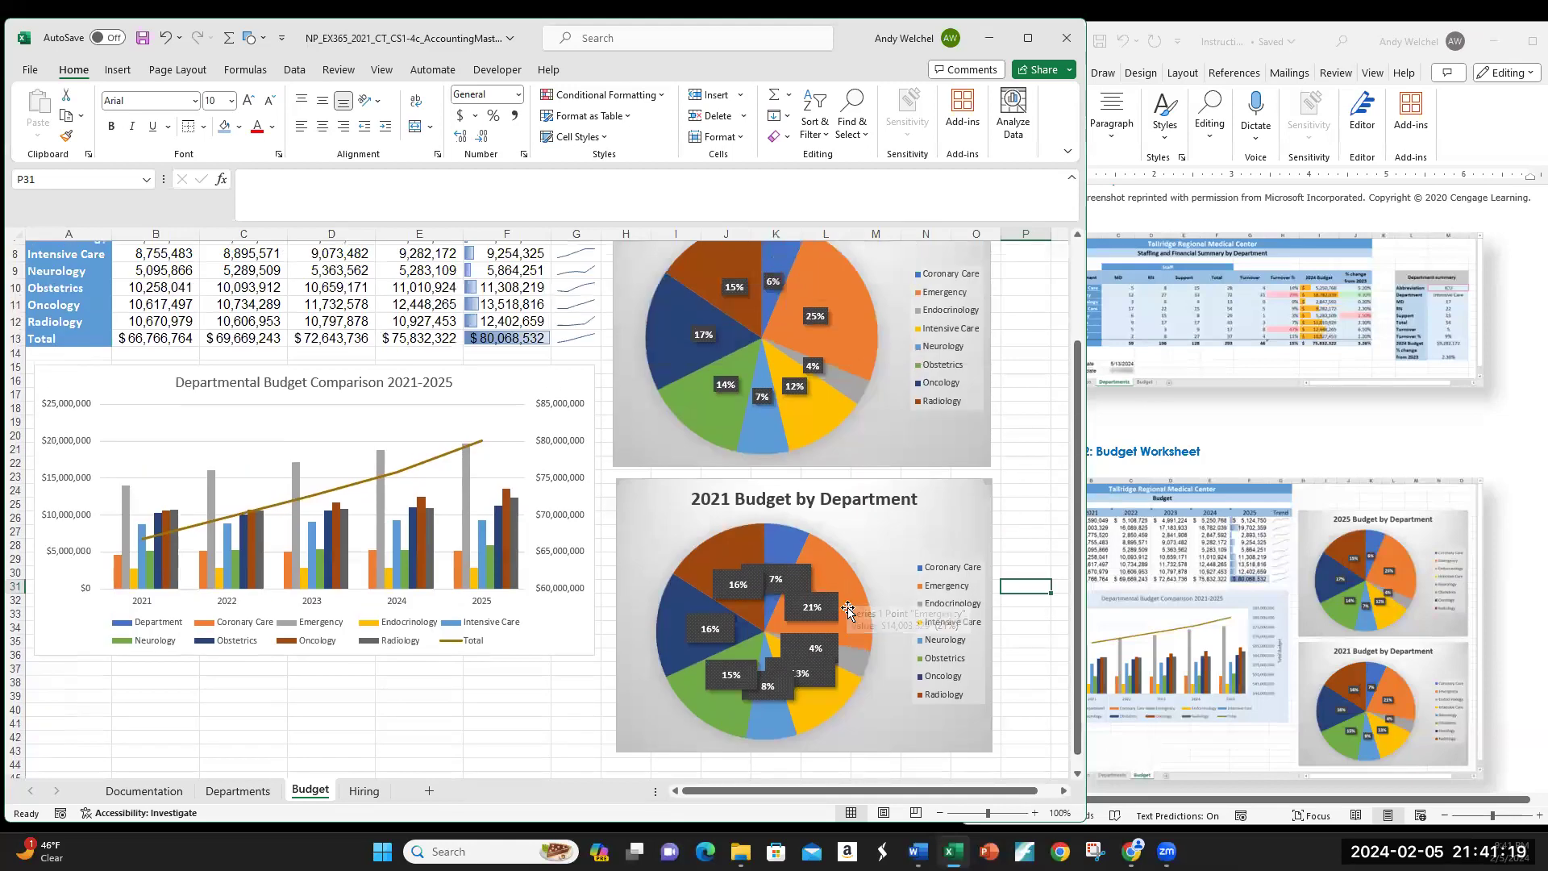
left_click(806, 615)
left_click(806, 615)
right_click(810, 615)
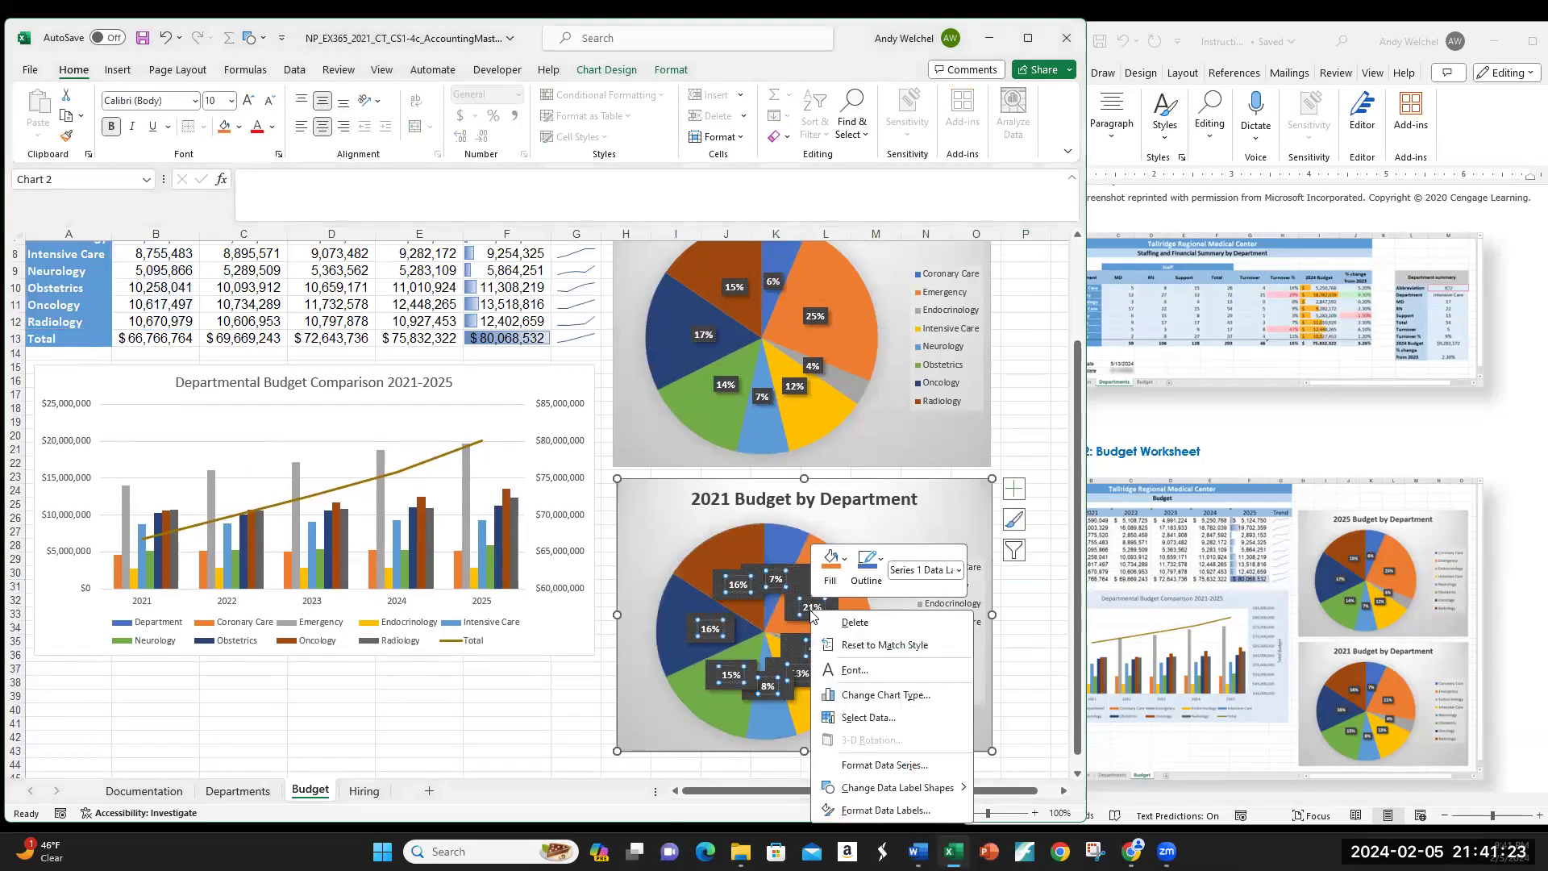
left_click(789, 608)
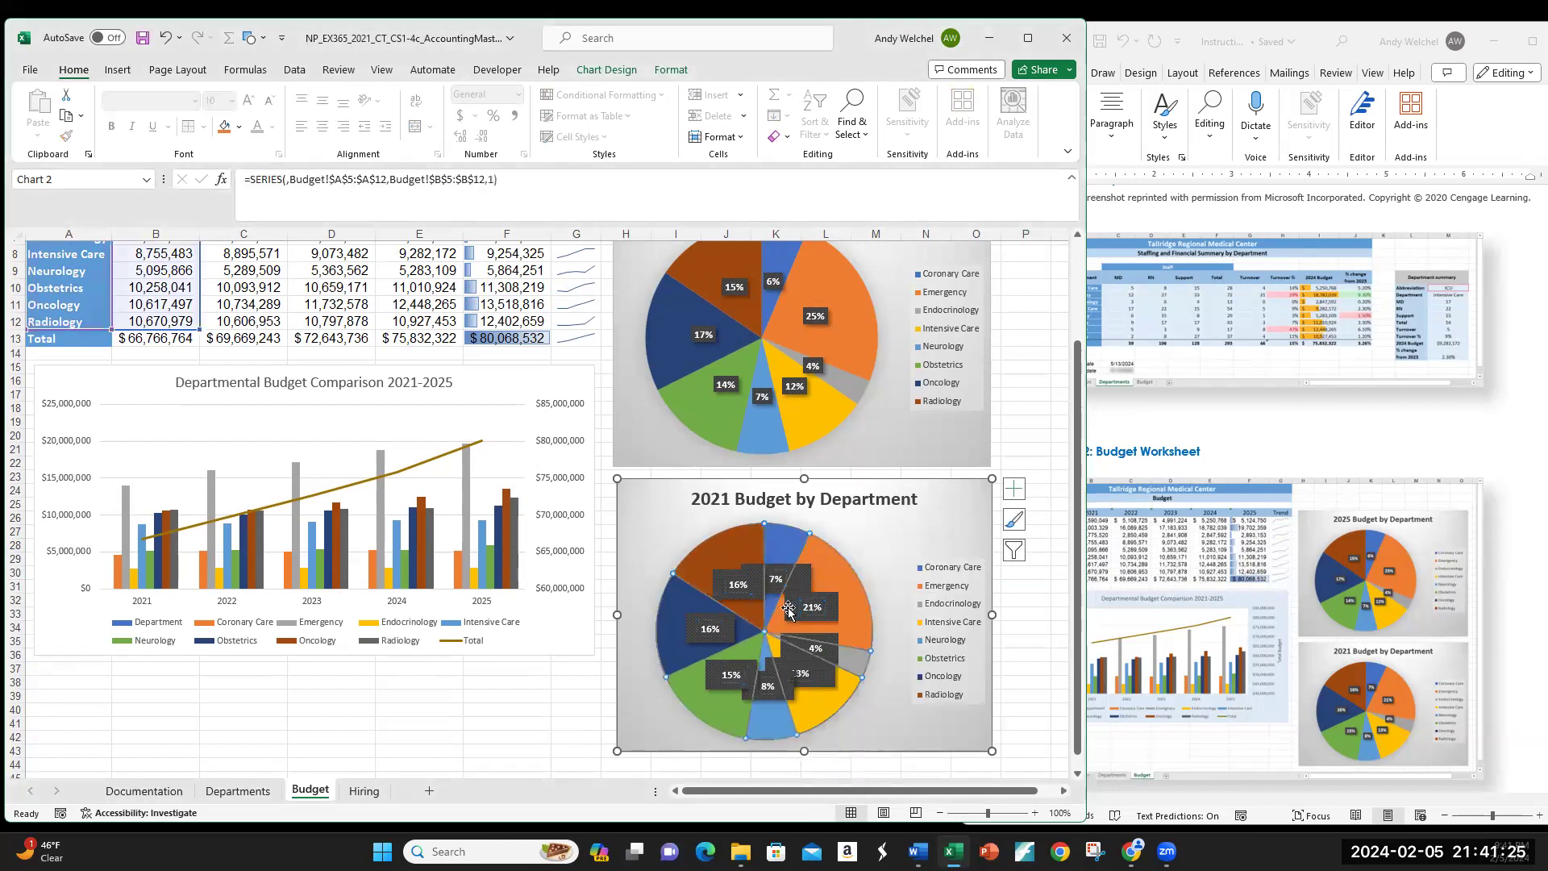
left_click(808, 610)
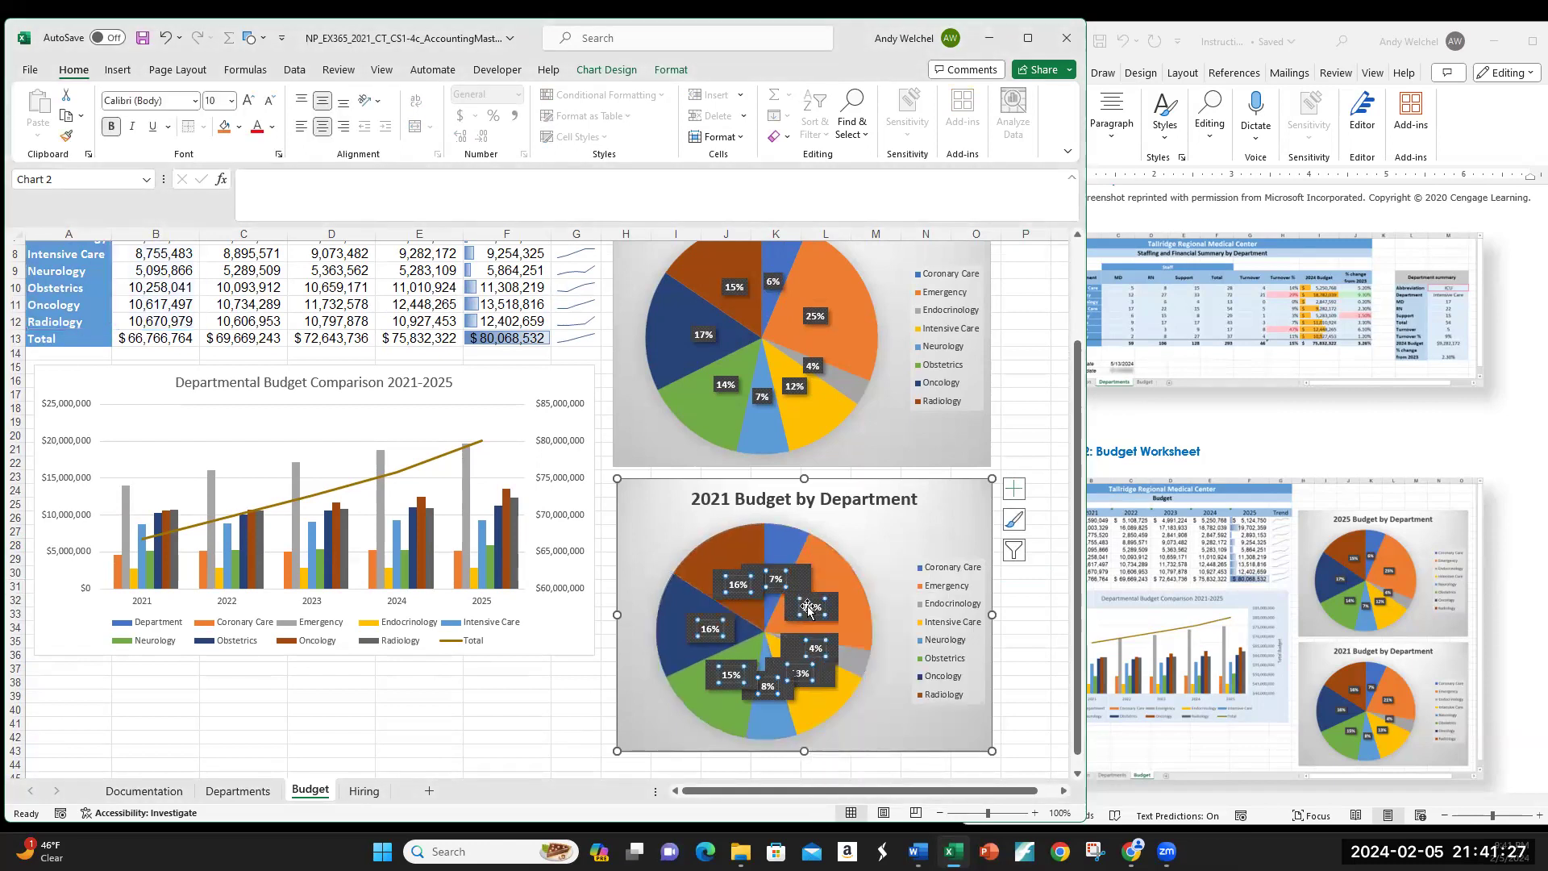
right_click(808, 610)
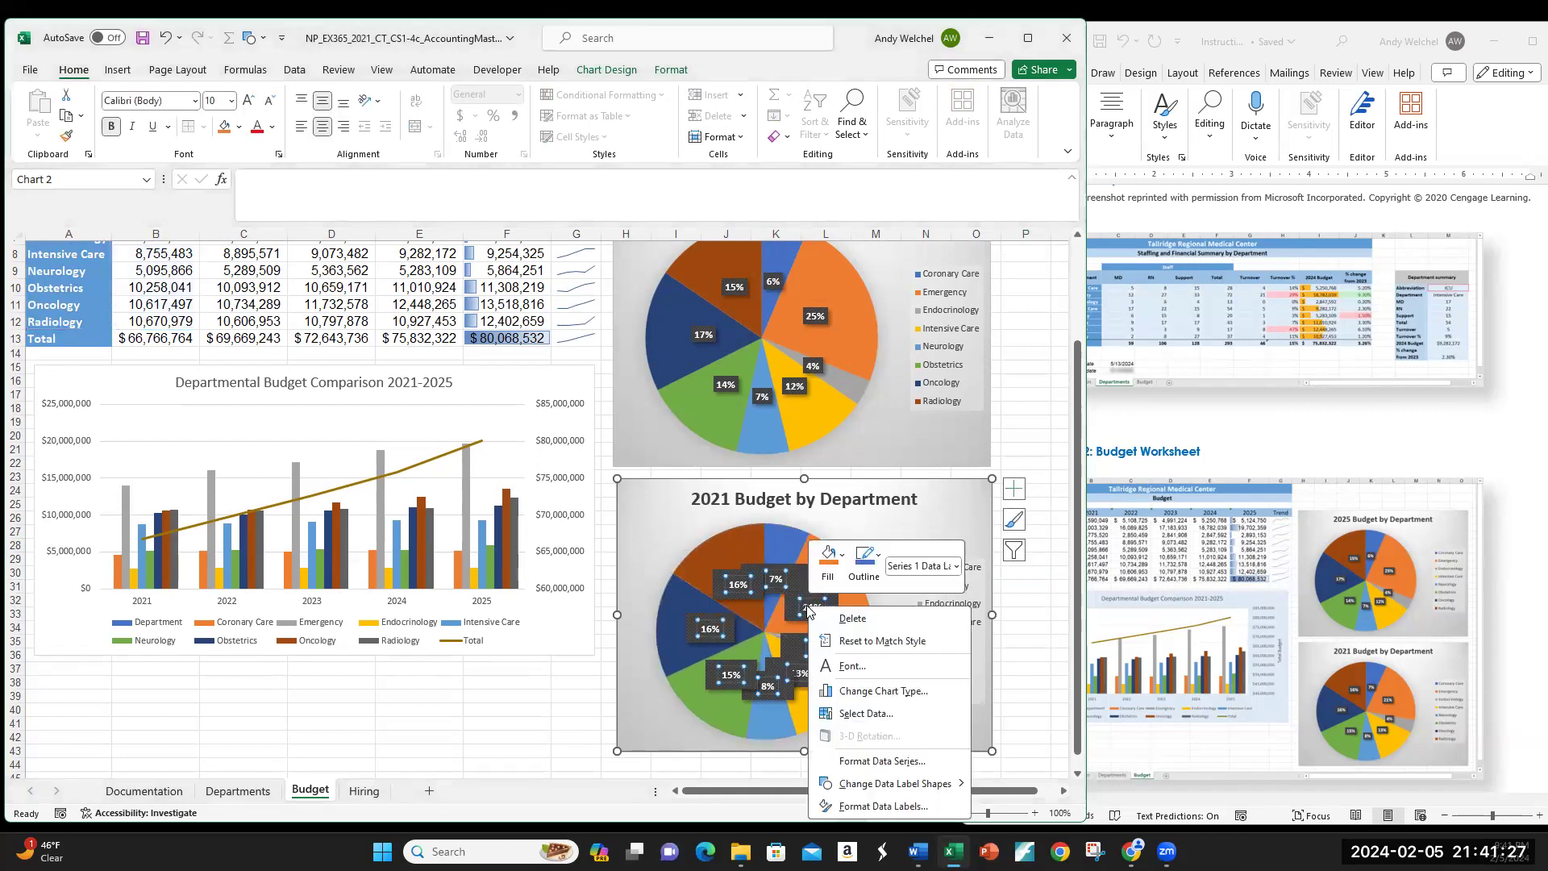
left_click(877, 648)
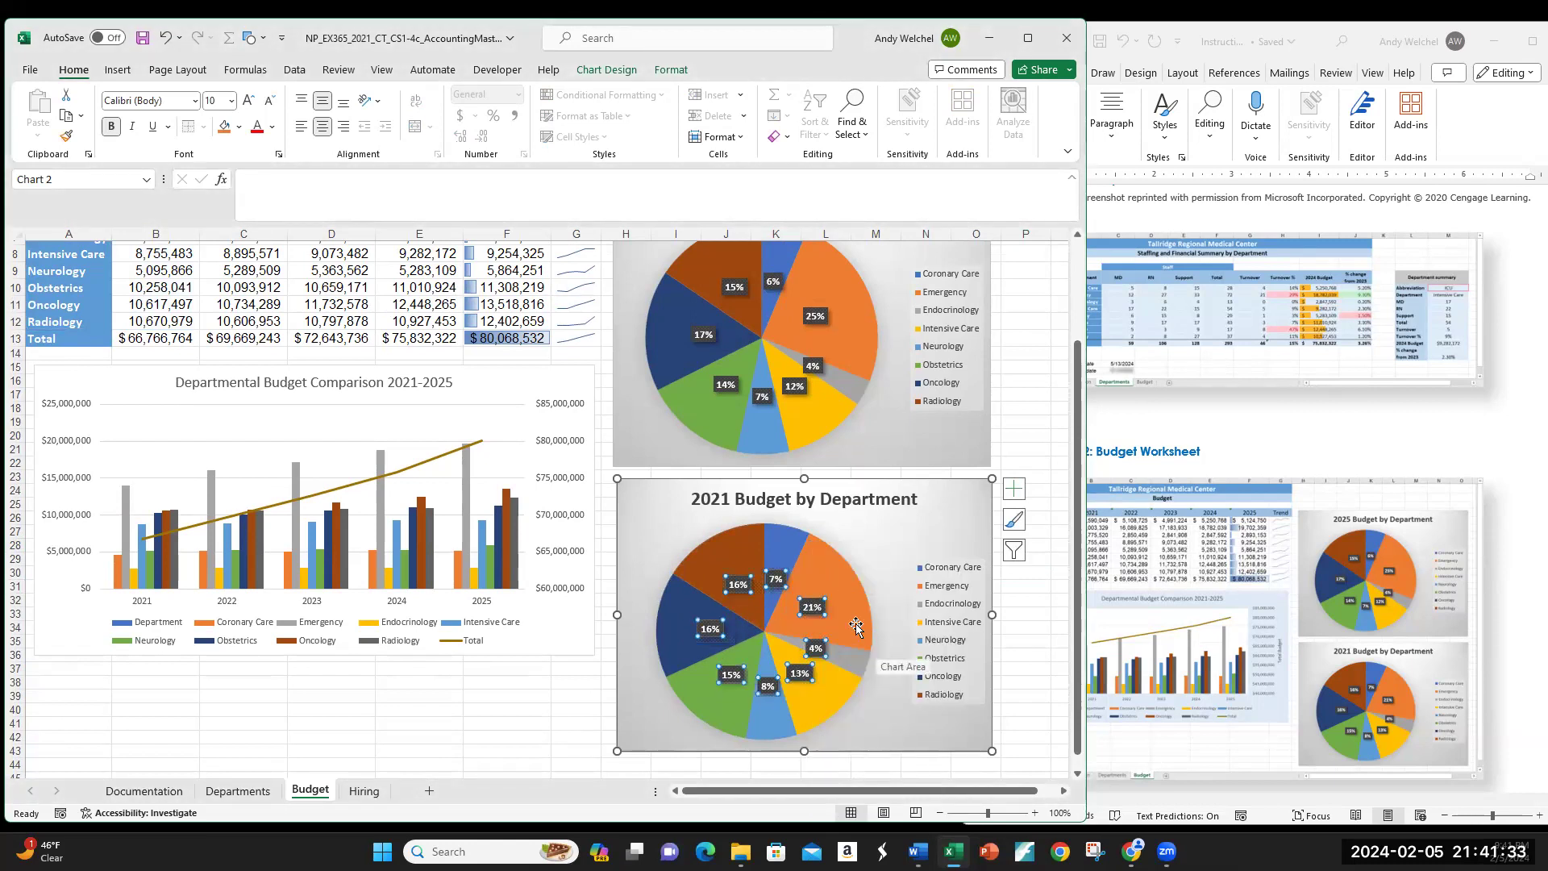
right_click(819, 613)
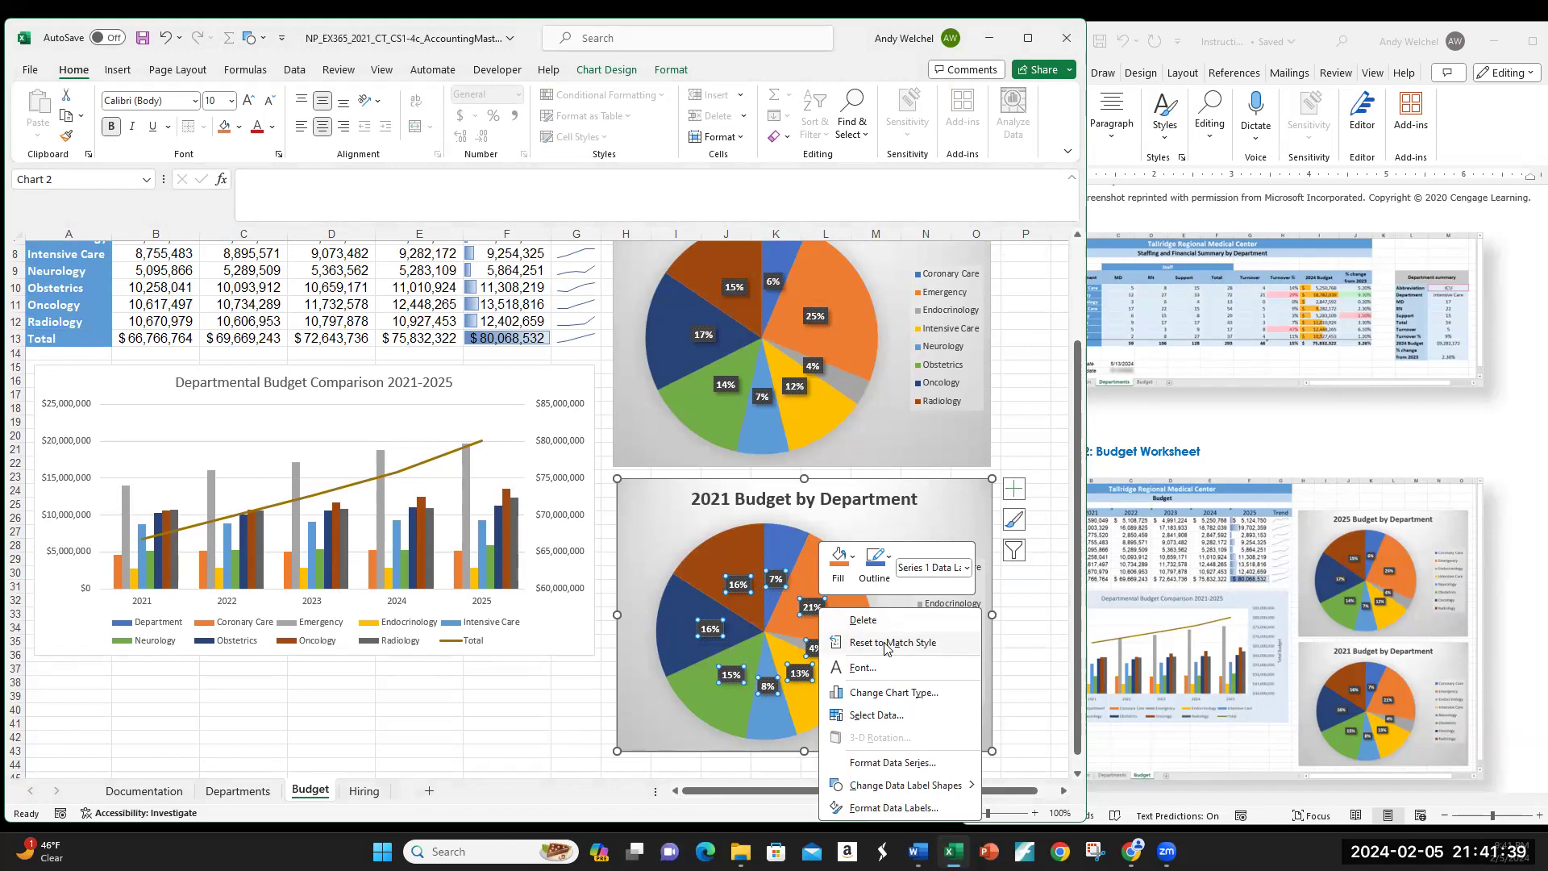
left_click(1026, 648)
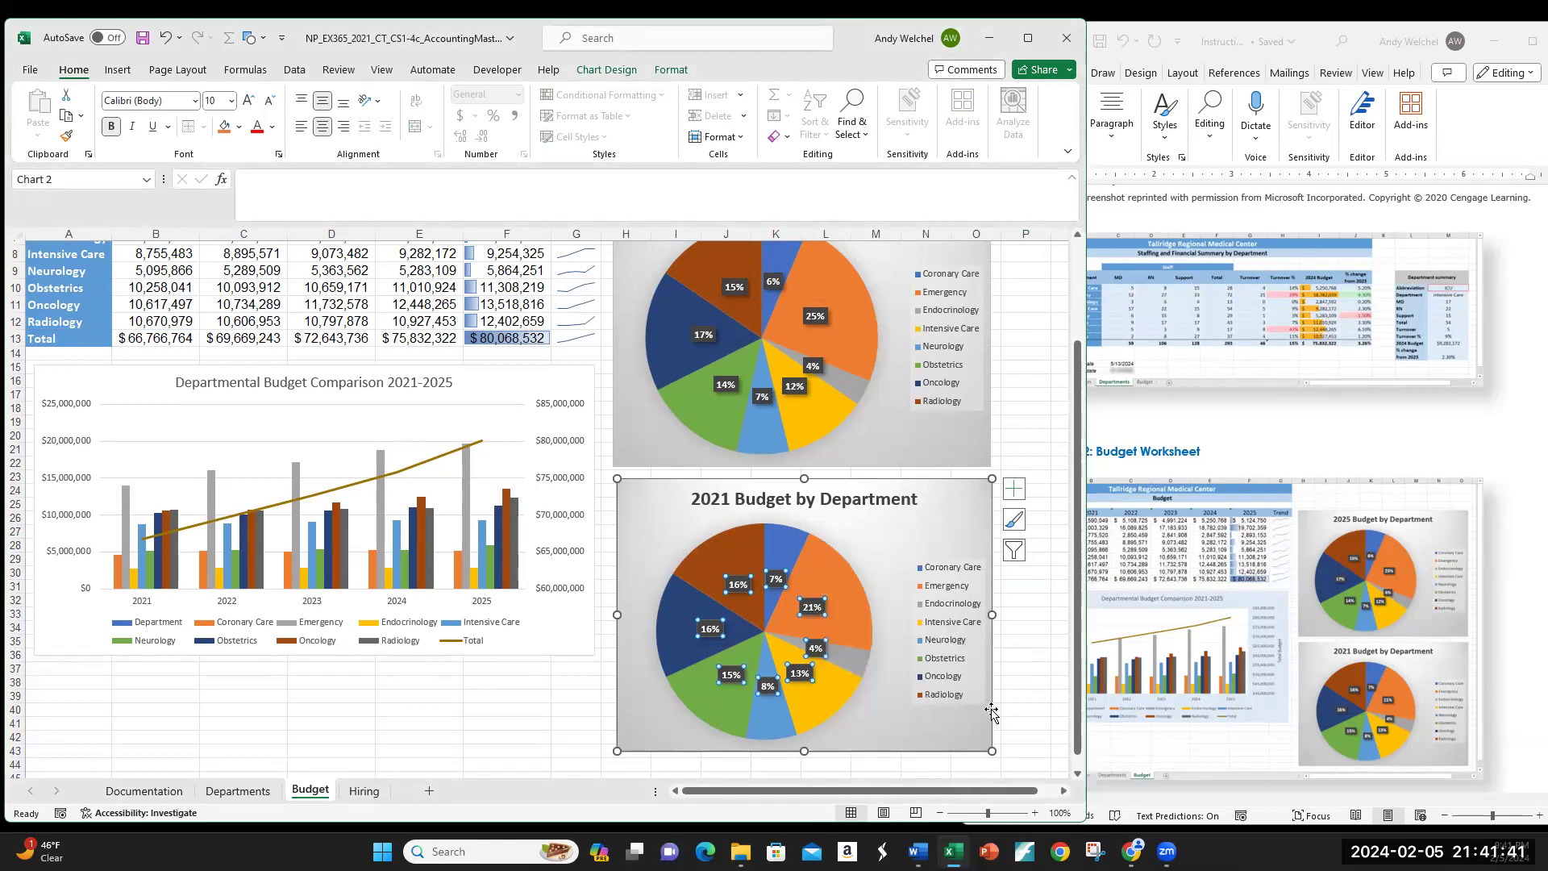
left_click(1016, 699)
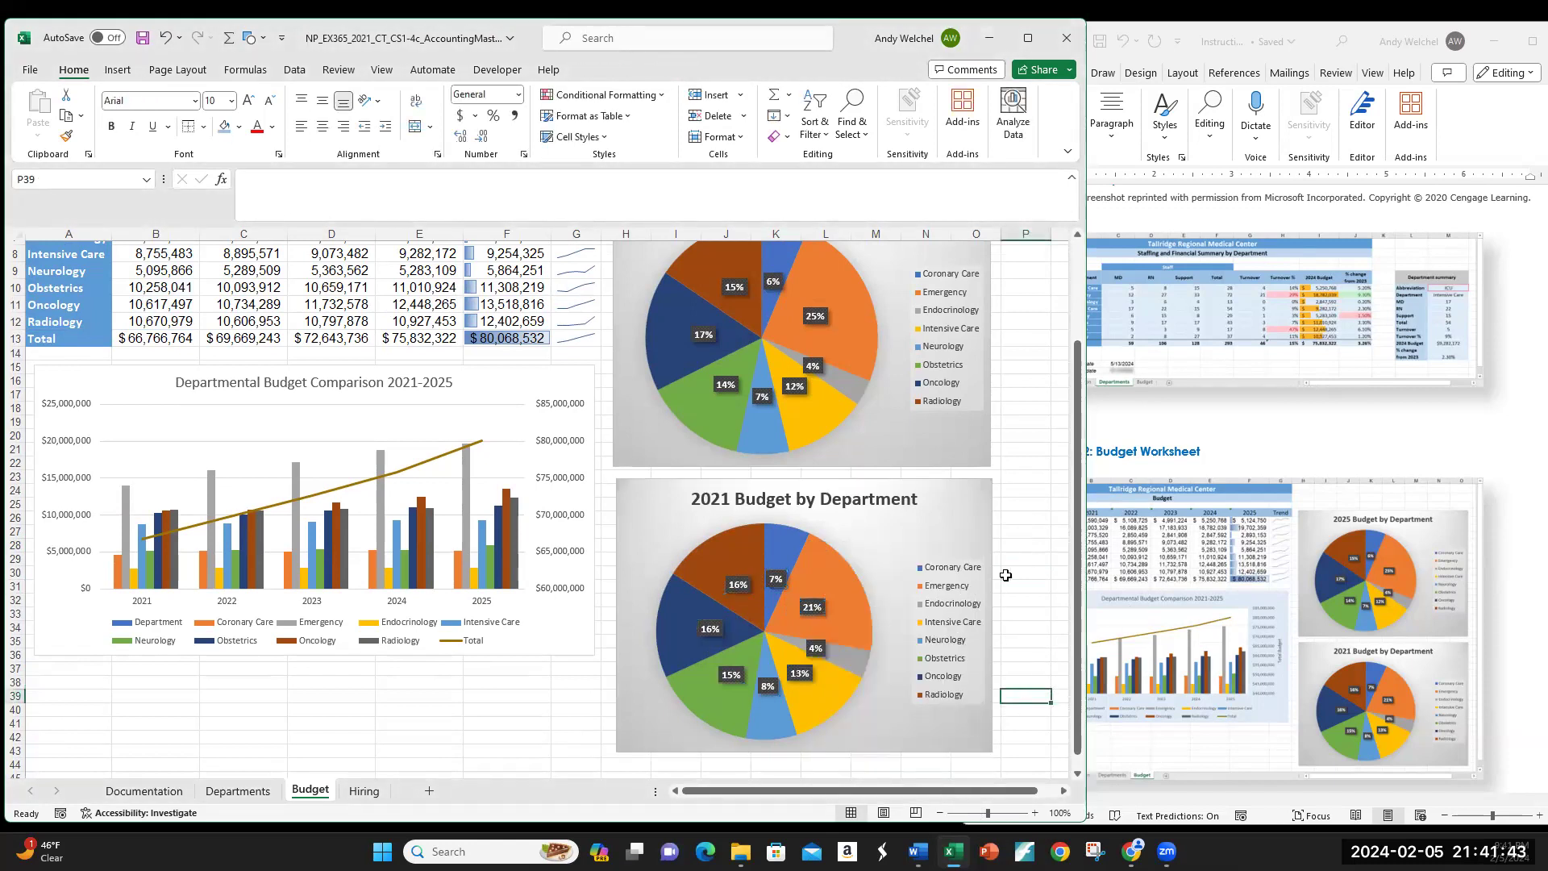
Step: Bring the Word instructions document in front of the Excel workbook
scroll(1198, 546, "up", 5)
scroll(1198, 546, "down", 4)
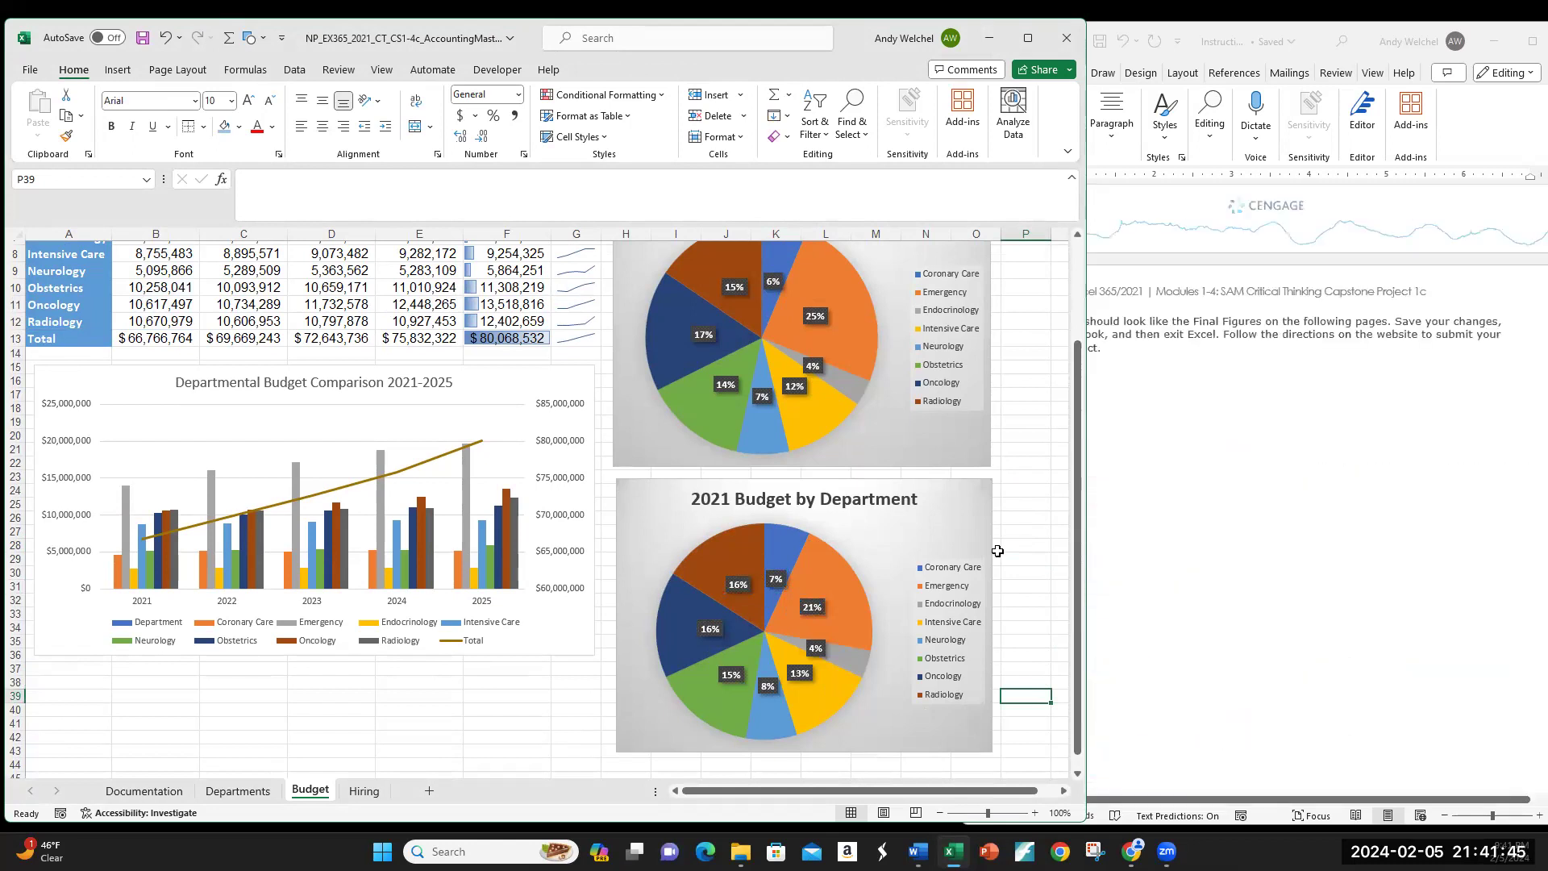
left_click(1023, 545)
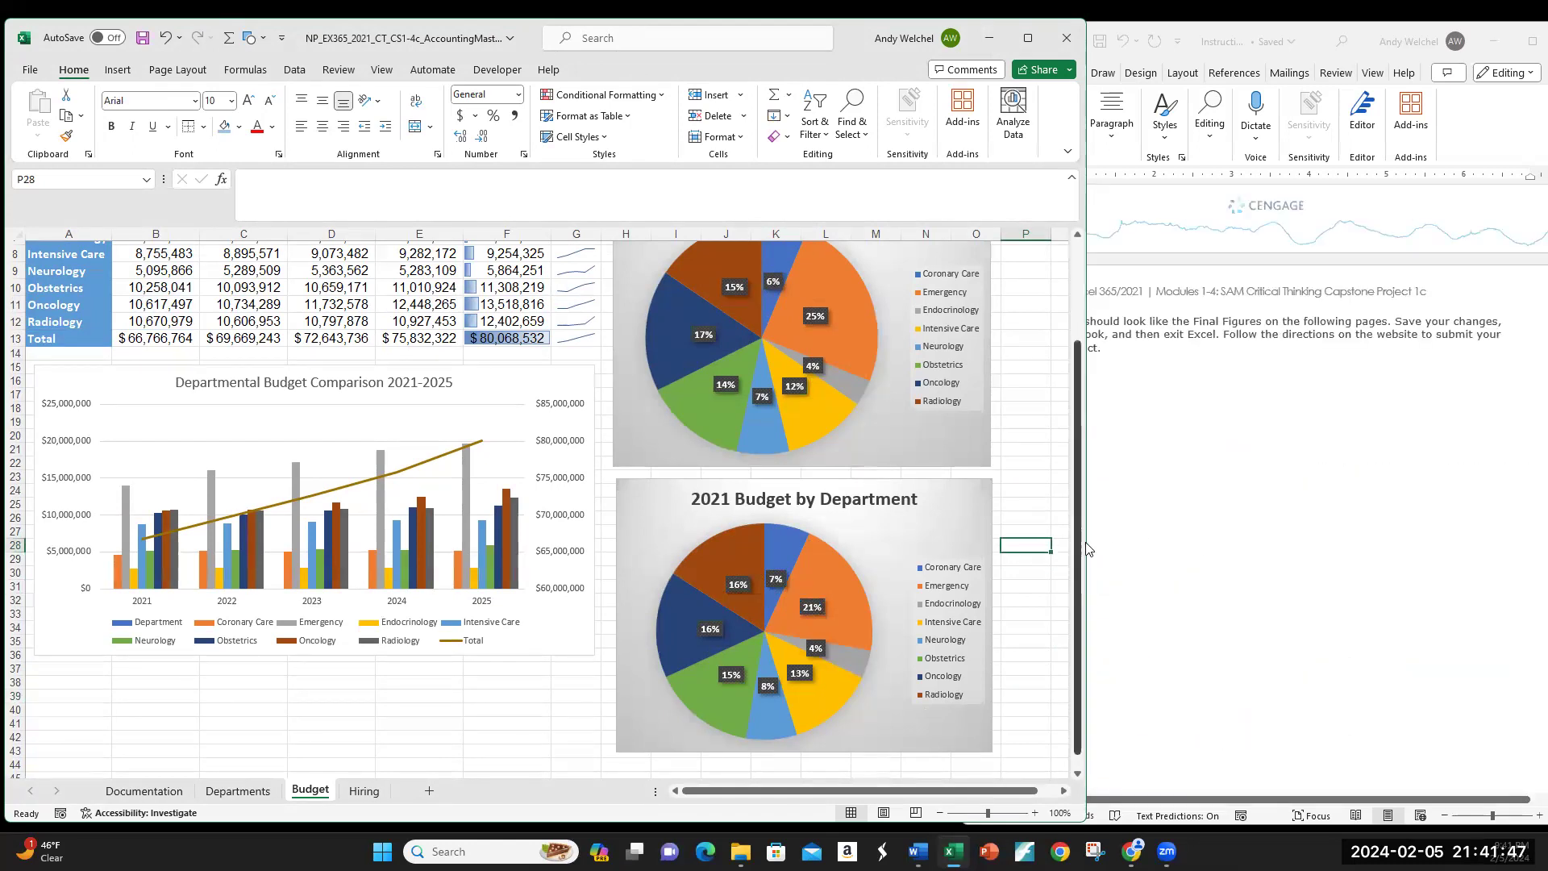
left_click(1180, 538)
scroll(1159, 492, "up", 2)
scroll(1159, 492, "up", 6)
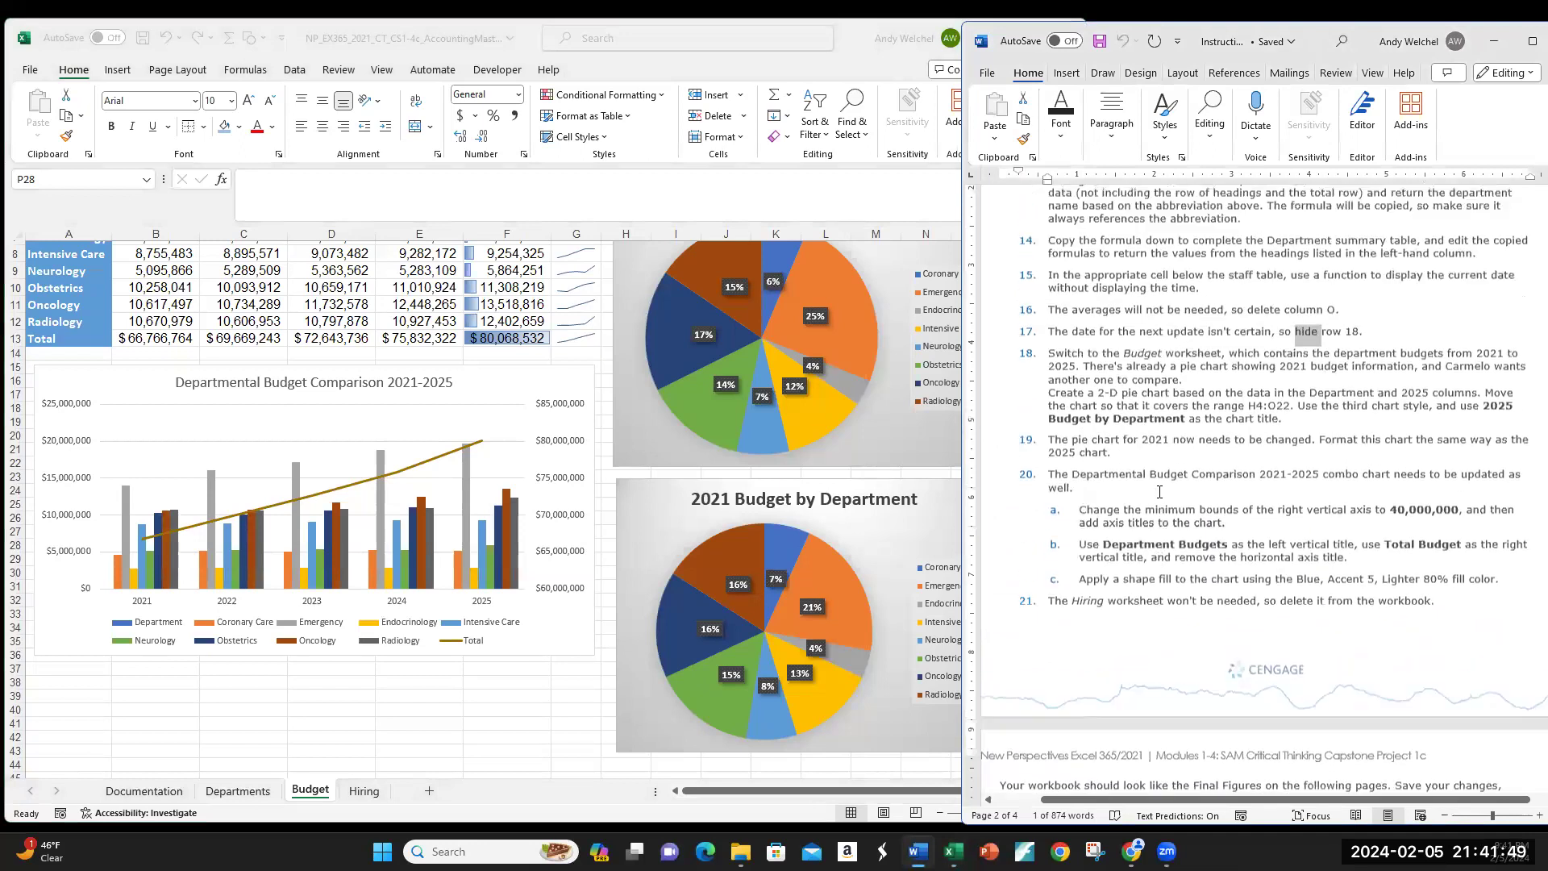
scroll(1159, 492, "down", 2)
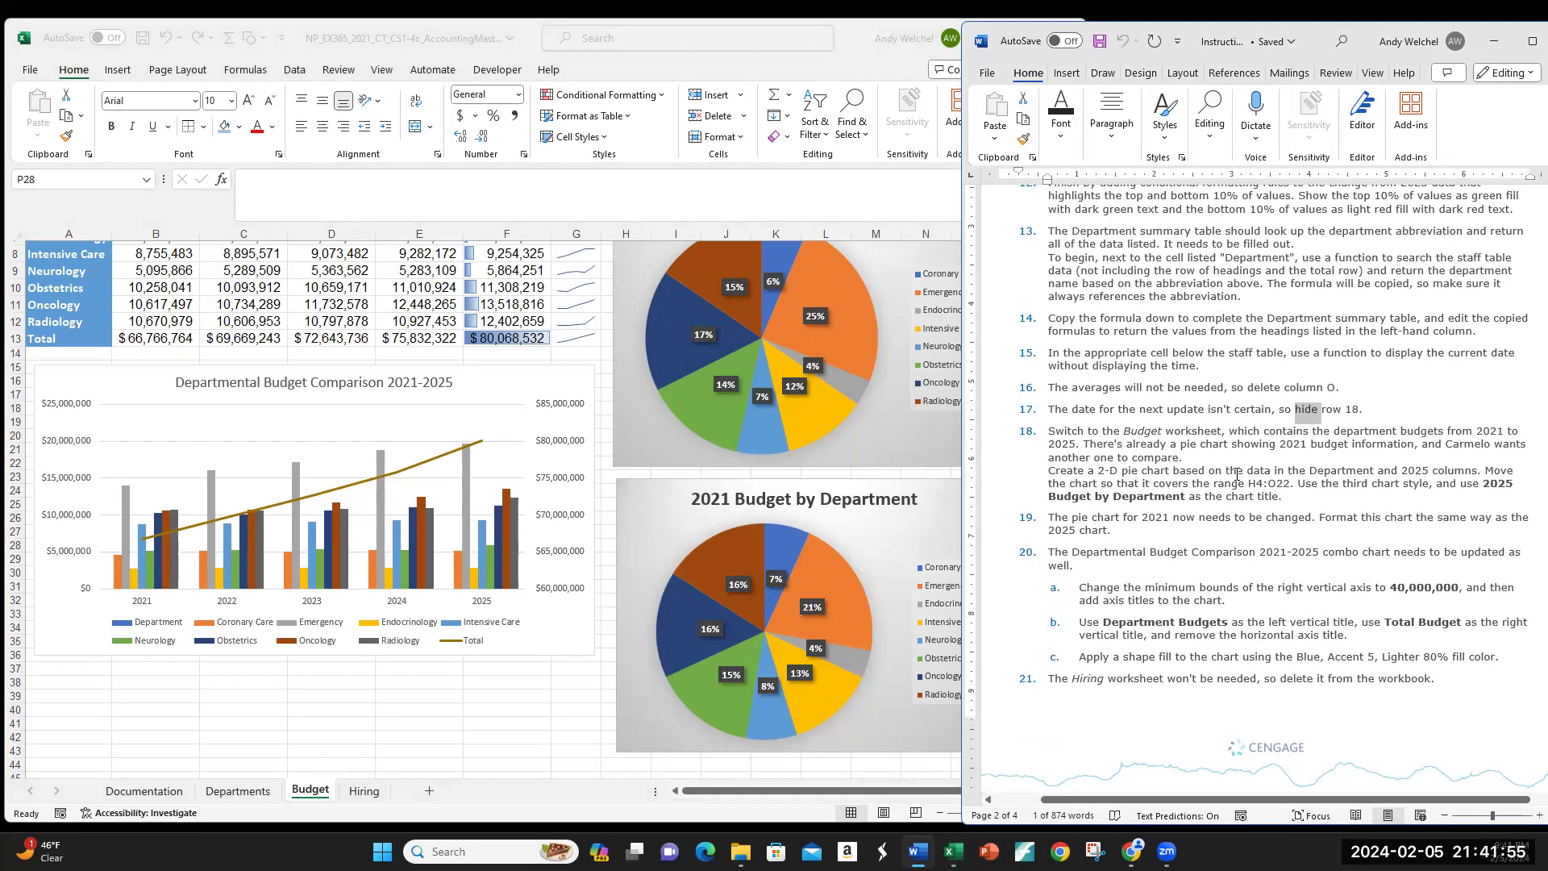
scroll(1236, 474, "down", 3)
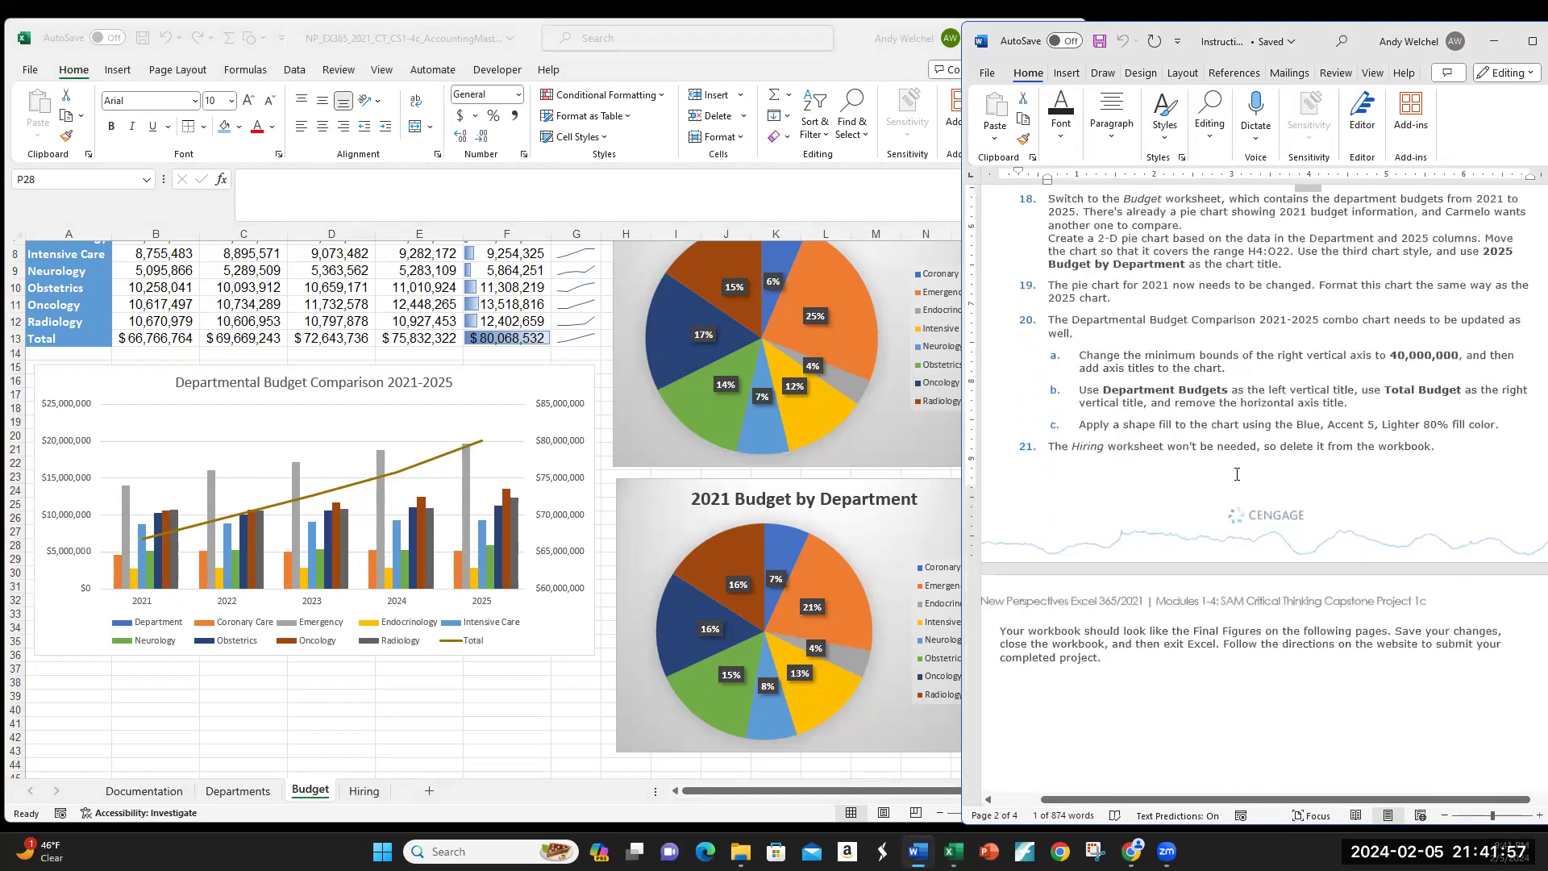
scroll(1236, 474, "down", 2)
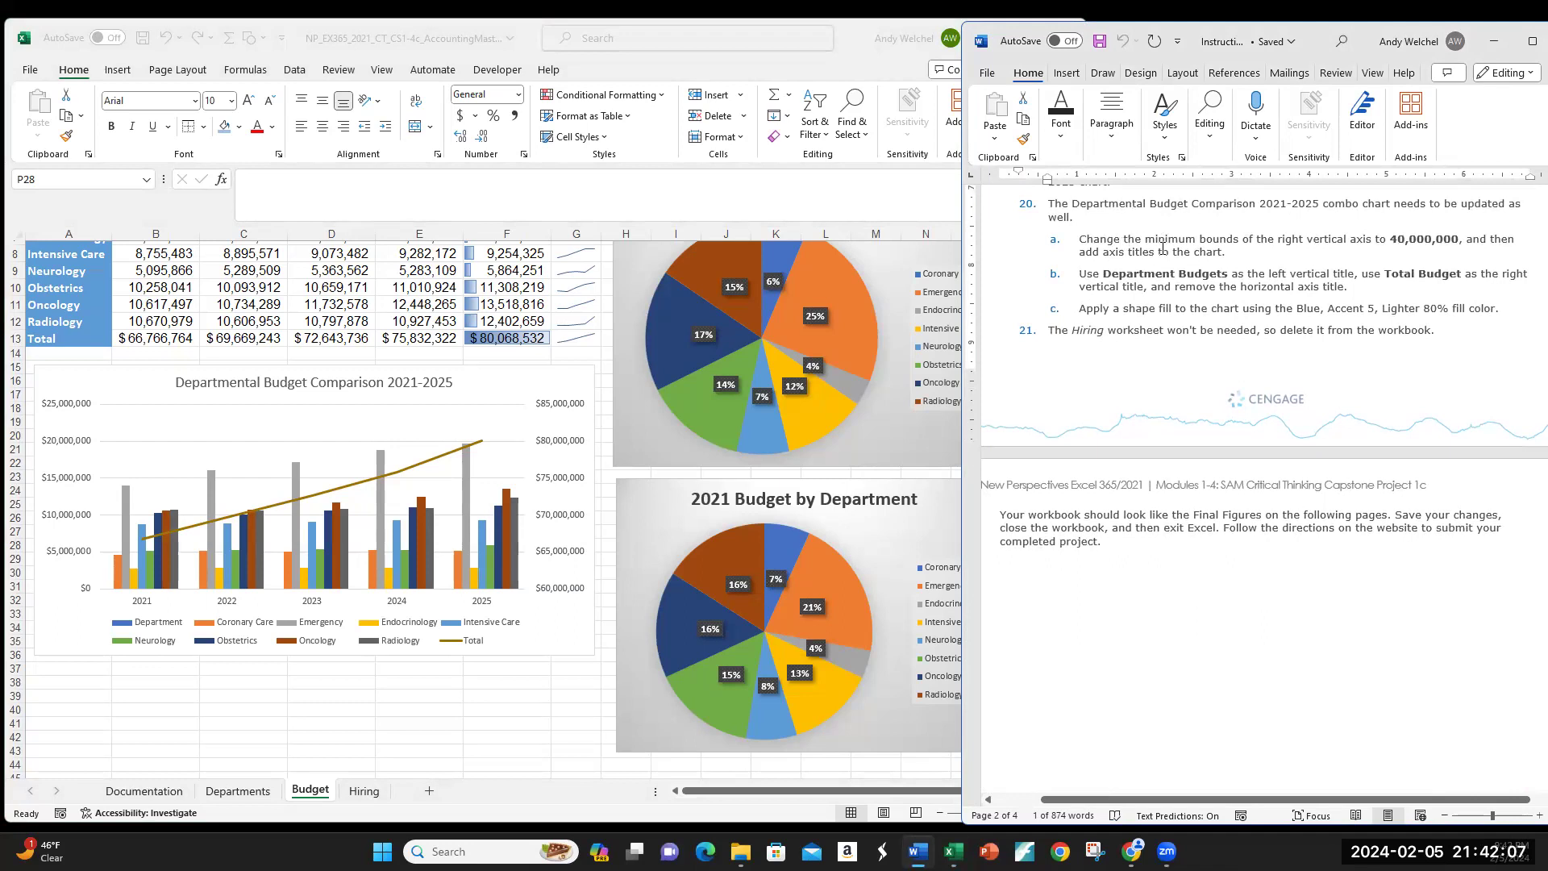
left_click(279, 681)
Step: Inspect the Departmental Budget Comparison chart's Oncology series and its left and right axes
left_click(360, 545)
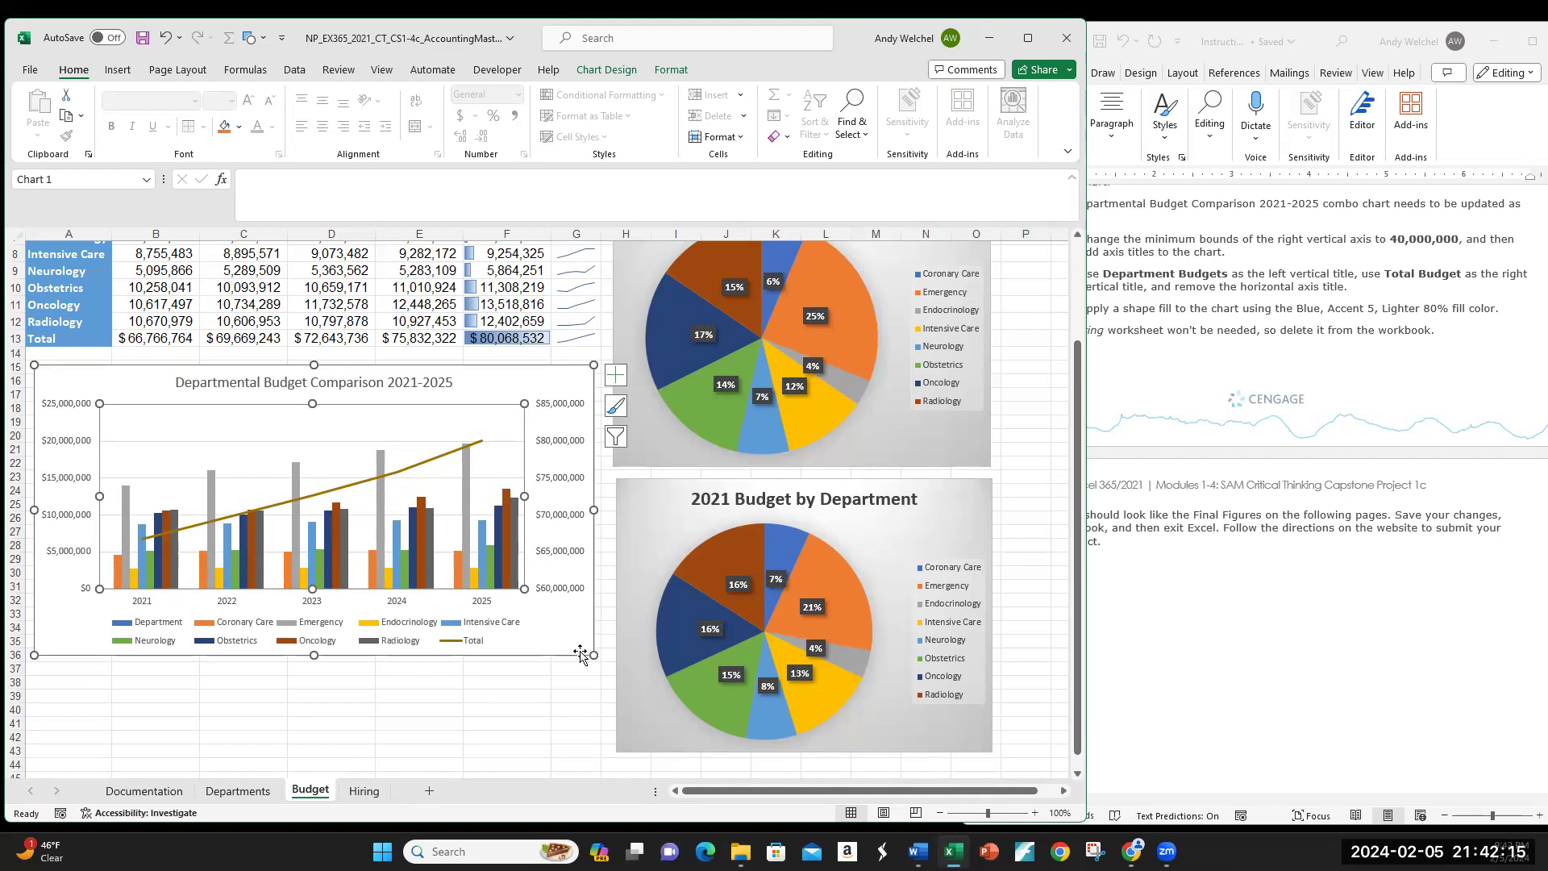
left_click(548, 627)
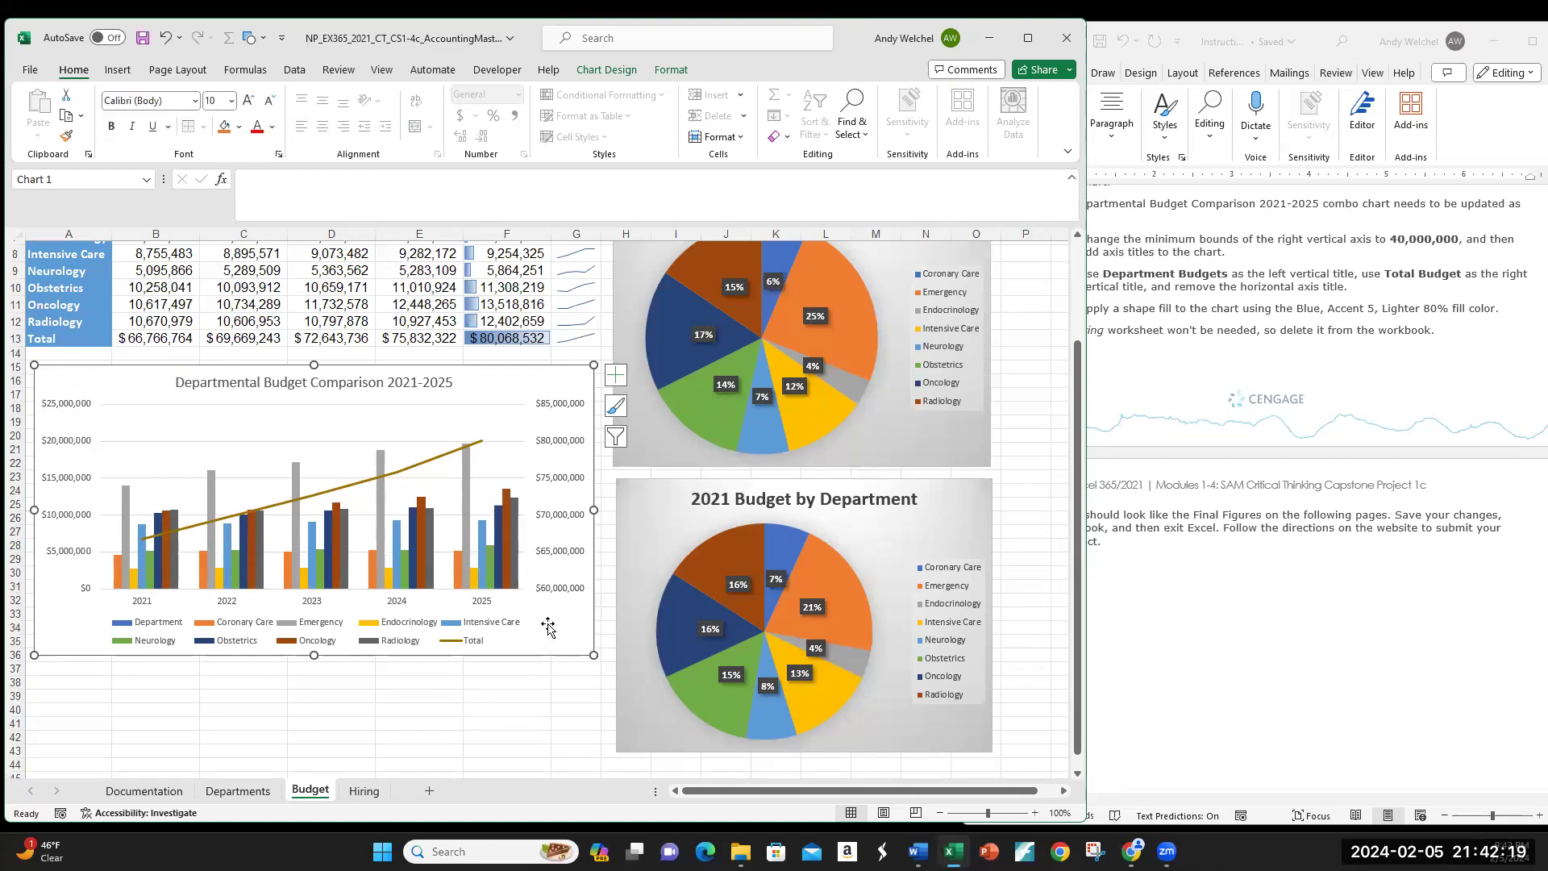
left_click(548, 706)
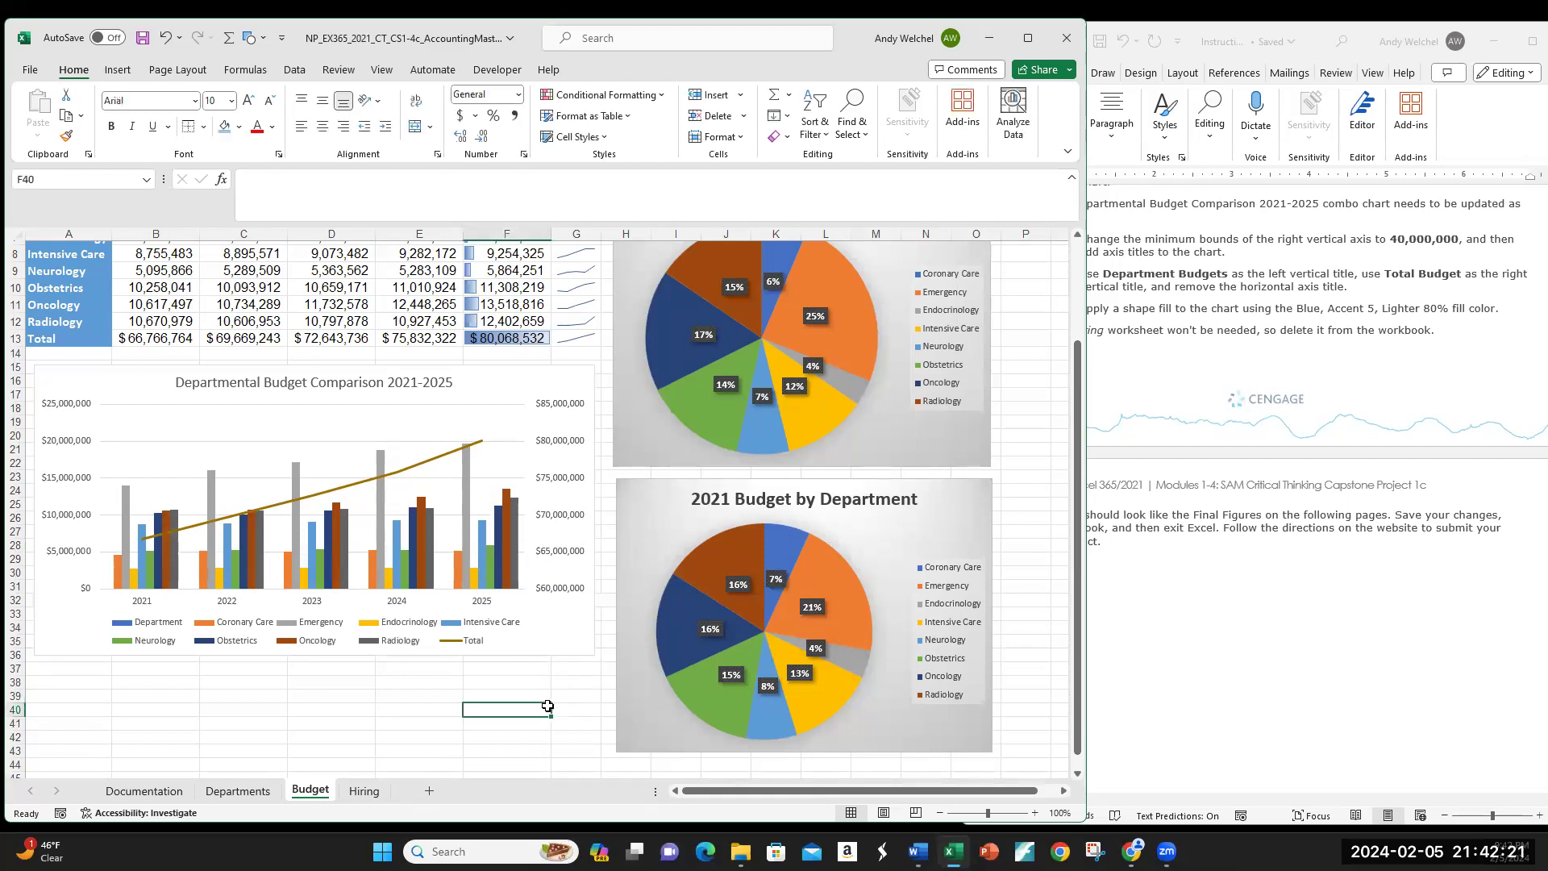
left_click(540, 647)
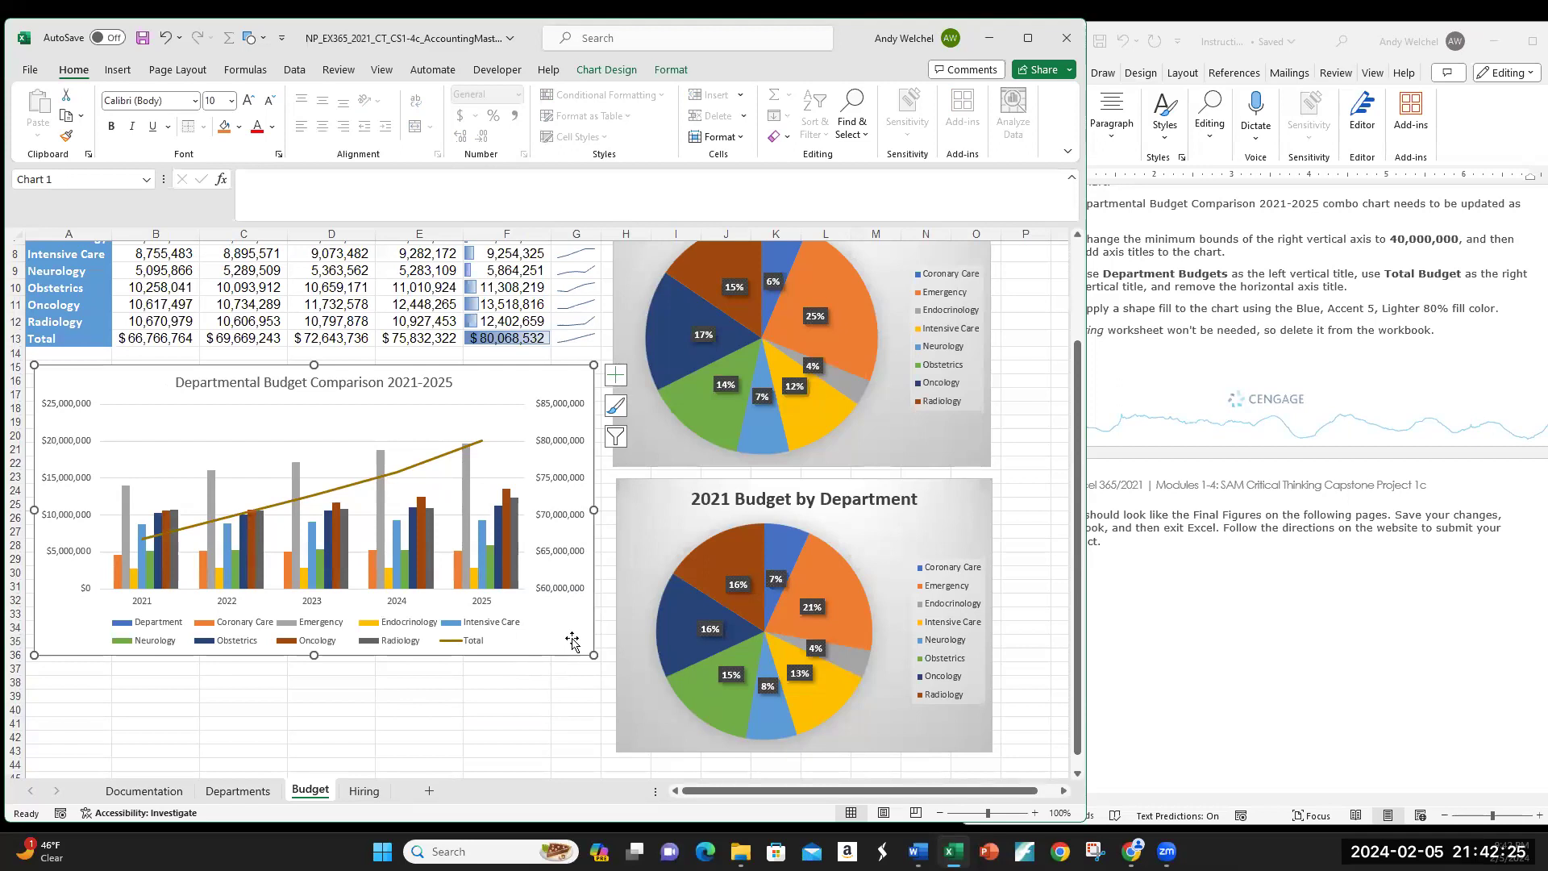
left_click(336, 523)
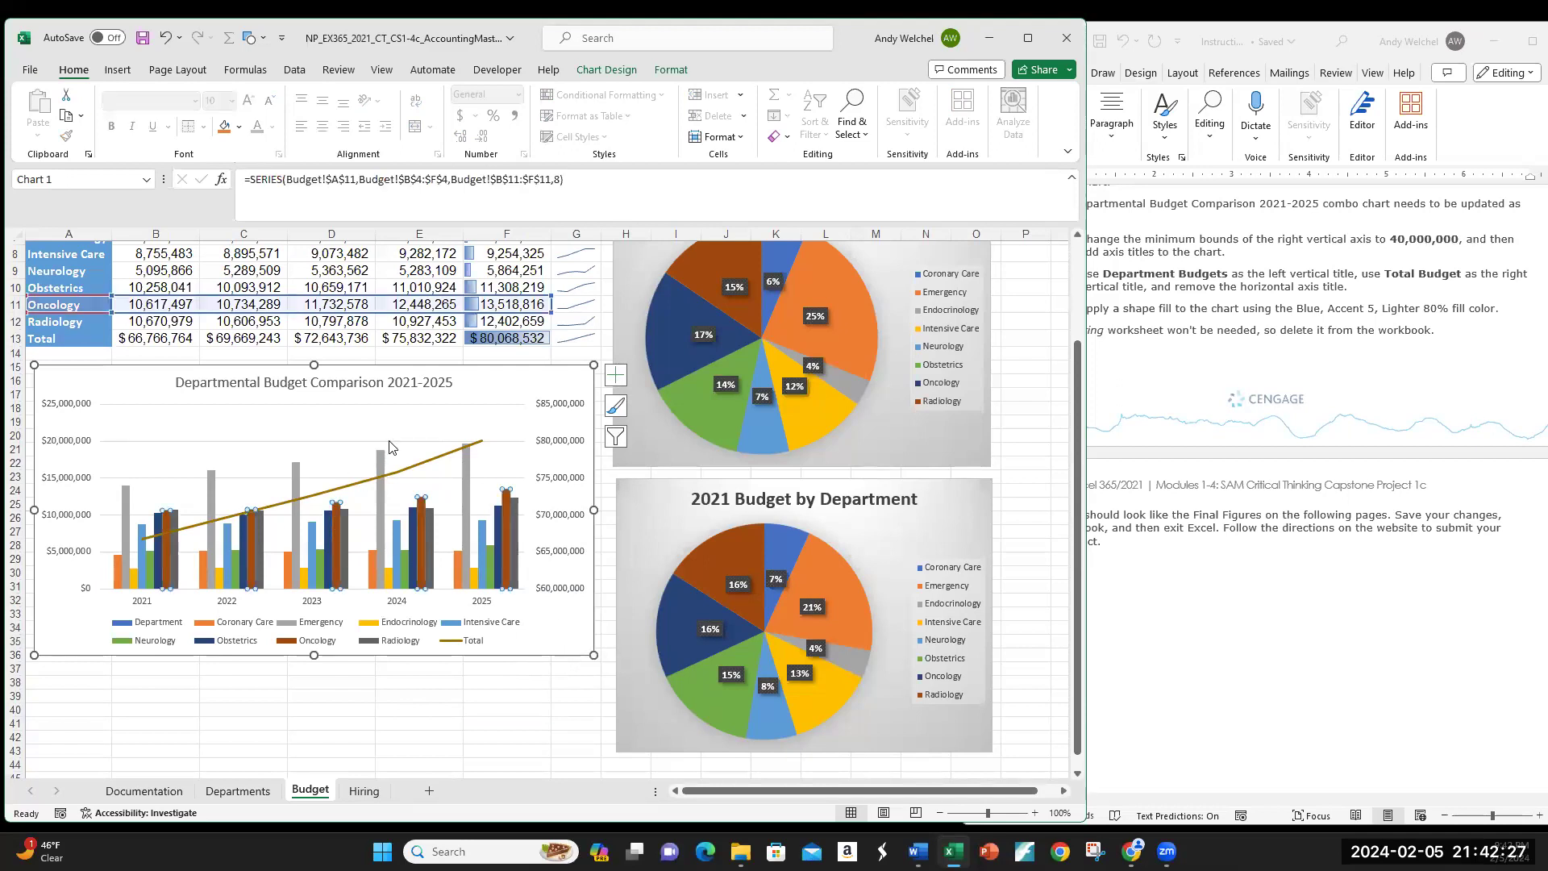
left_click(553, 444)
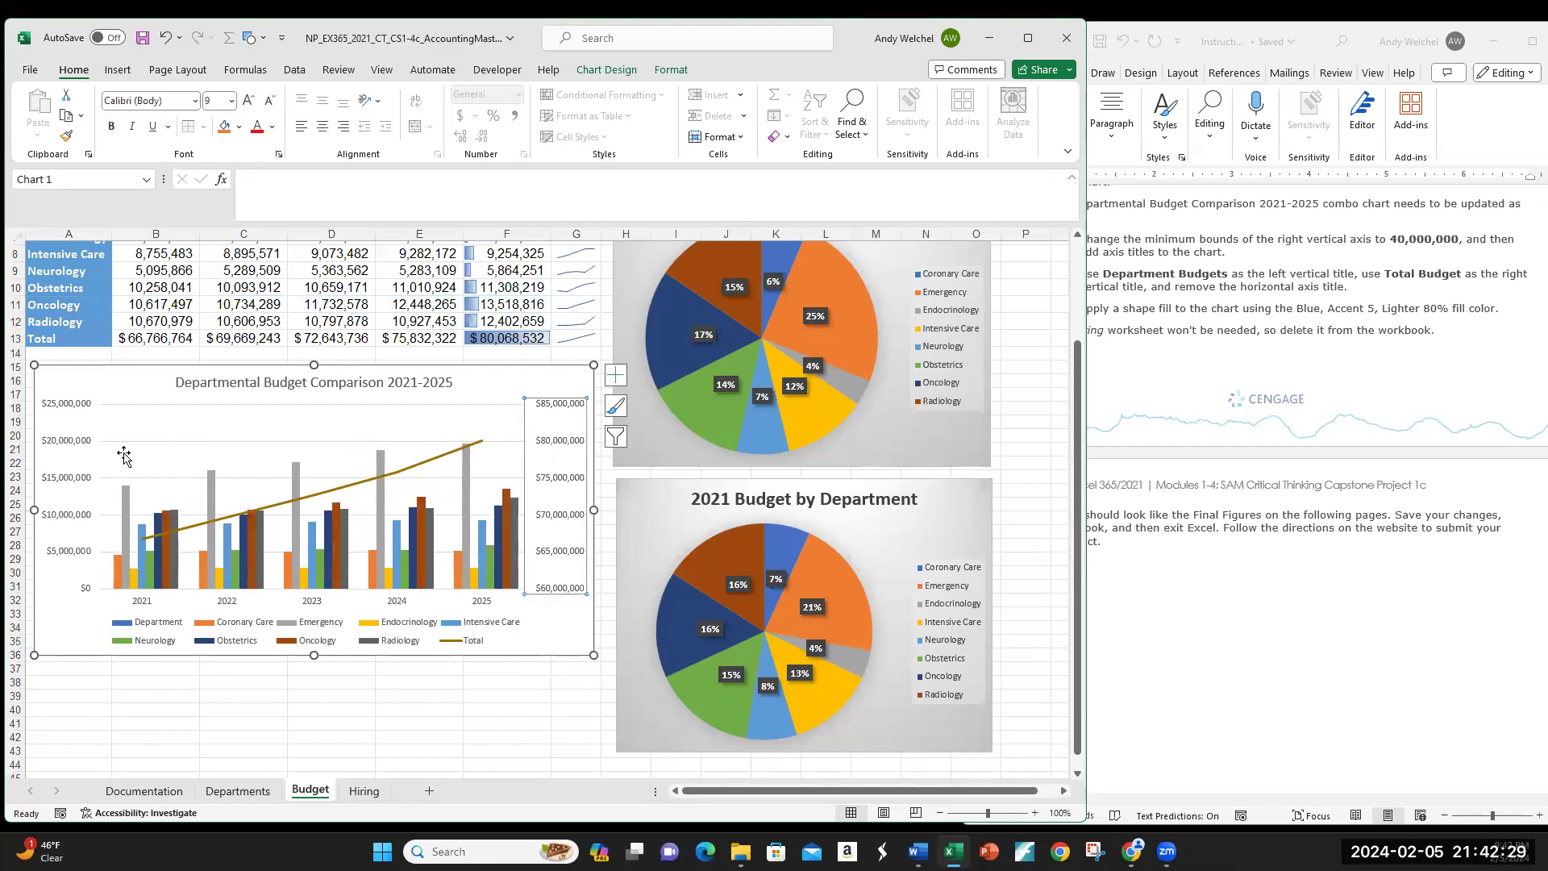
left_click(70, 460)
left_click(67, 445)
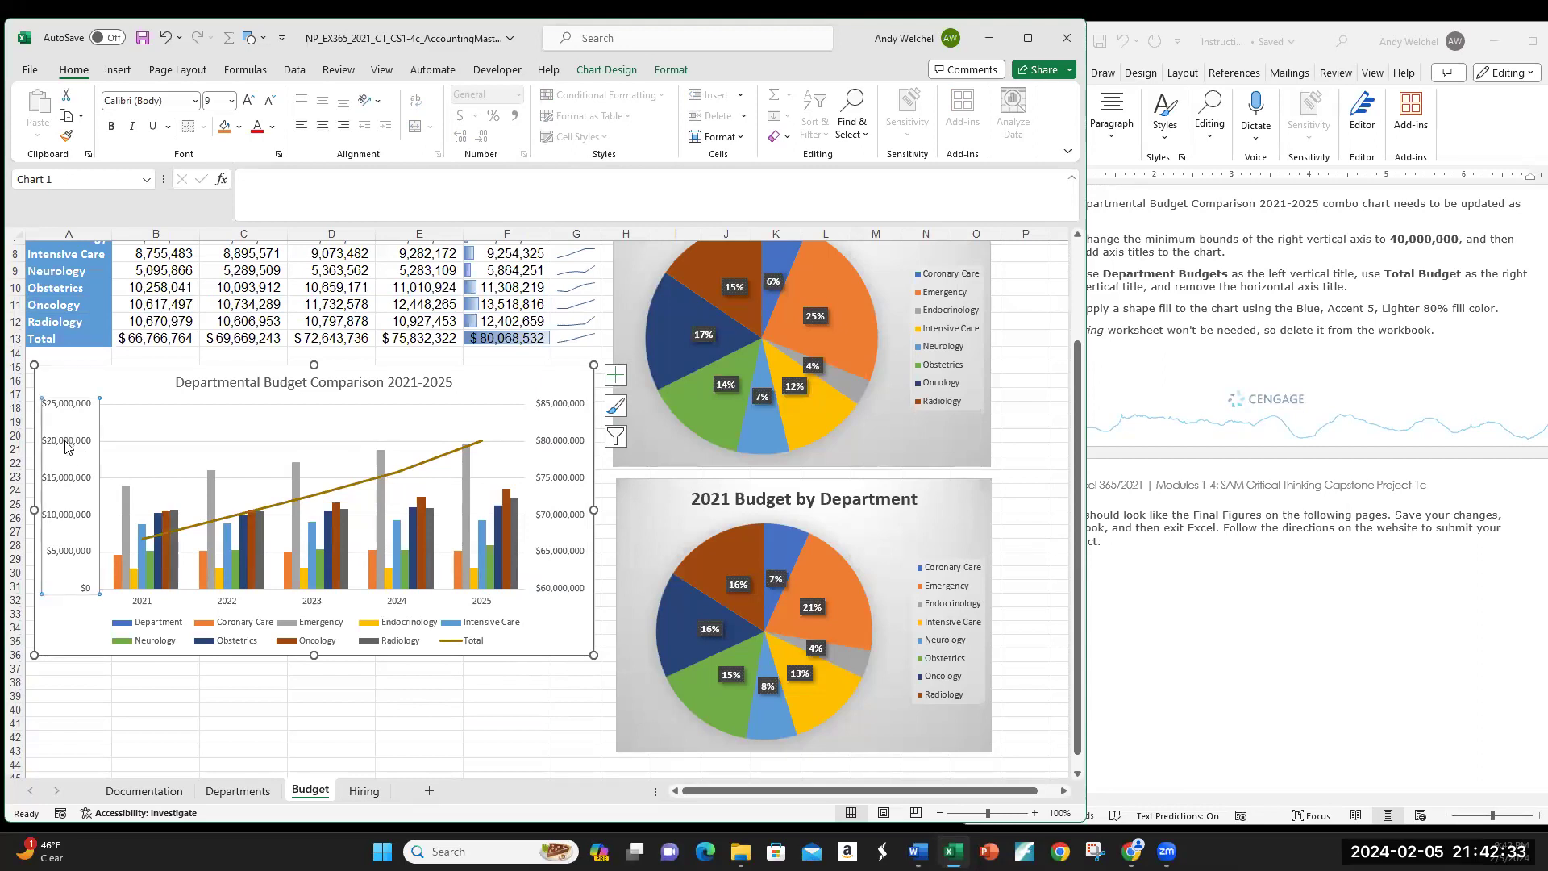
Step: Reselect the combo chart and narrow the Excel window so Word shows alongside
left_click(547, 627)
left_click(566, 685)
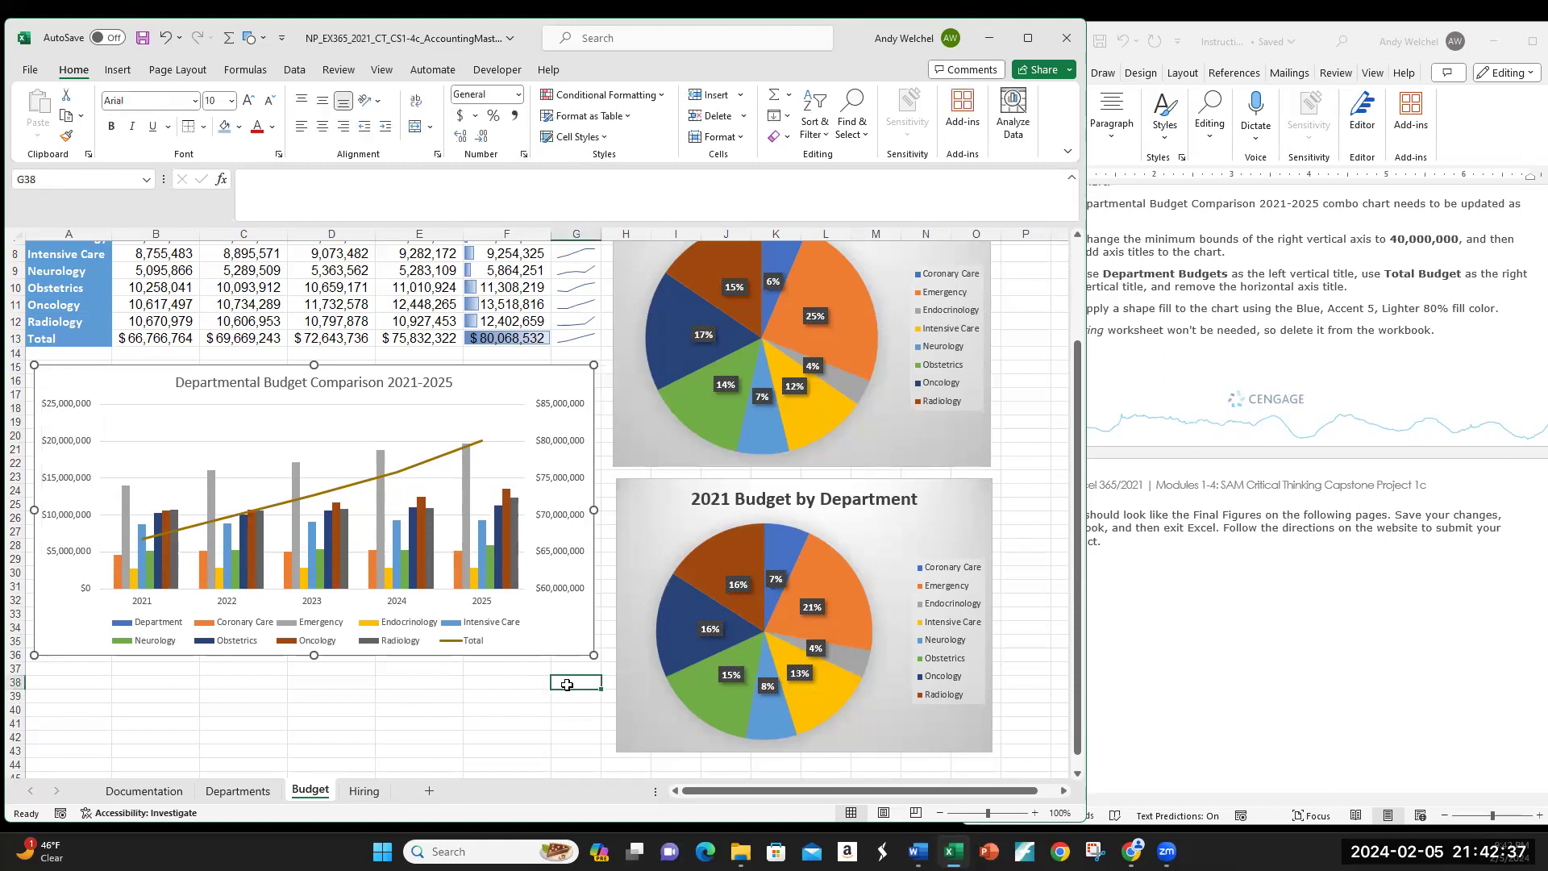
left_click(539, 643)
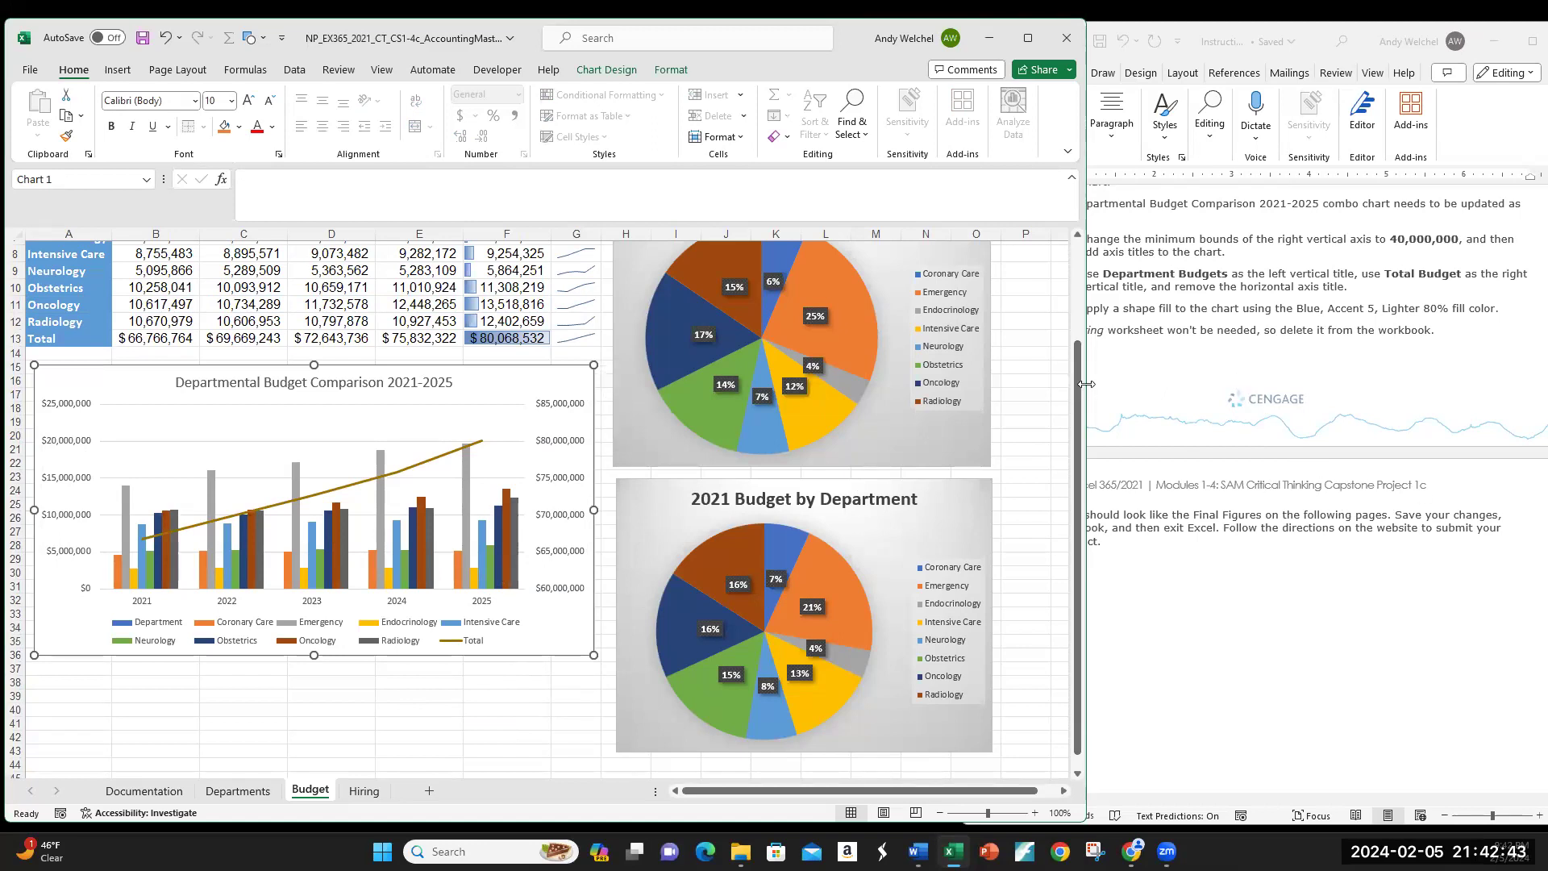
left_click_drag(1086, 384, 1002, 389)
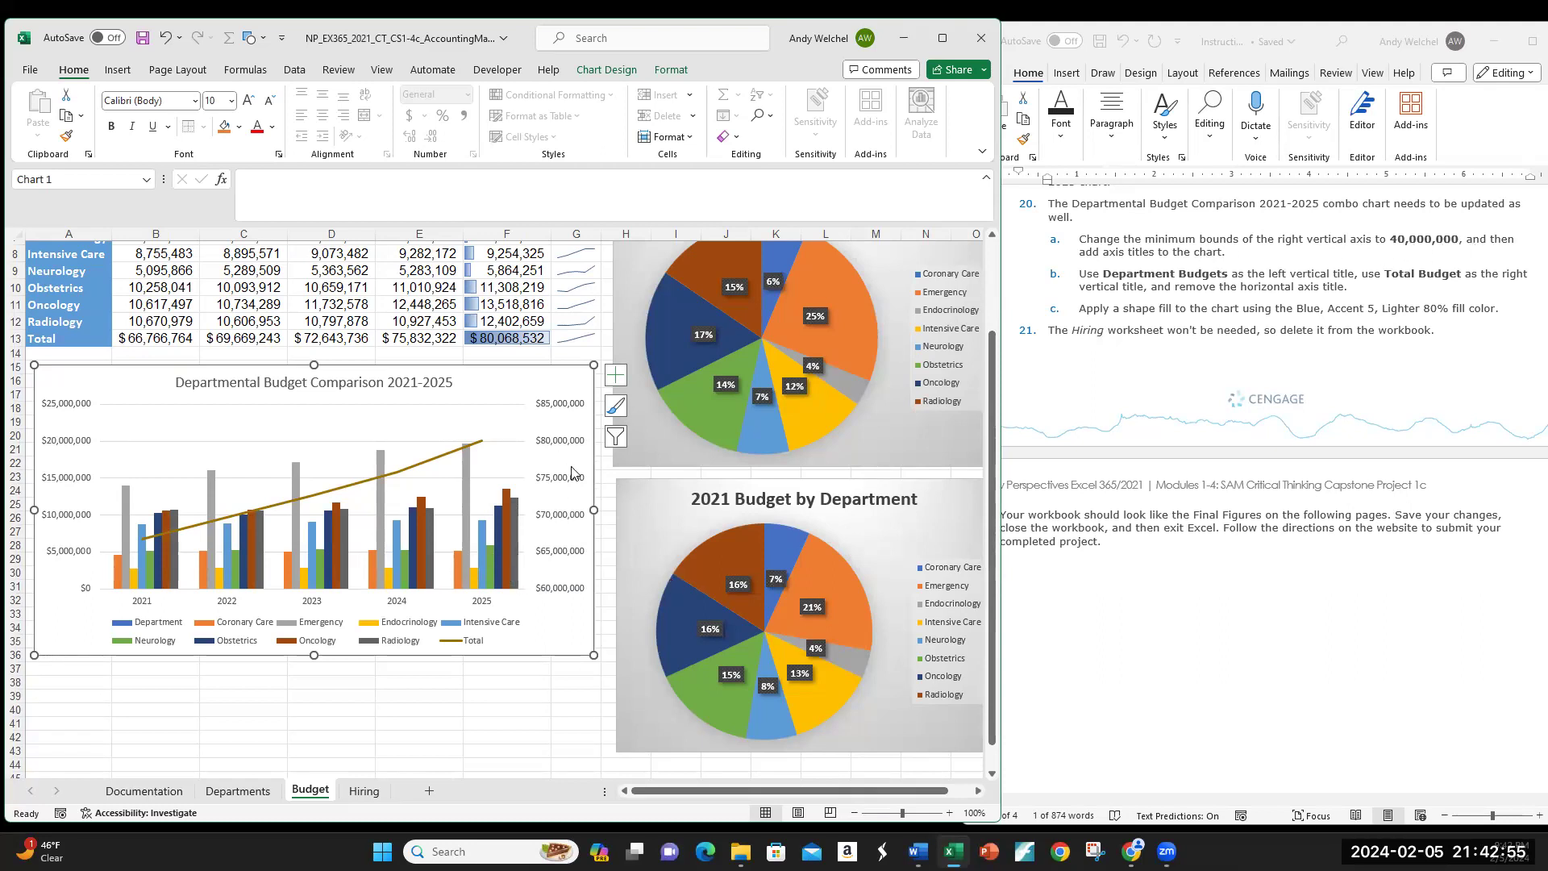
Step: Scroll down to Final Figure 2: Budget Worksheet, then show the chart's formatting options
scroll(1298, 689, "down", 5)
scroll(1298, 689, "down", 10)
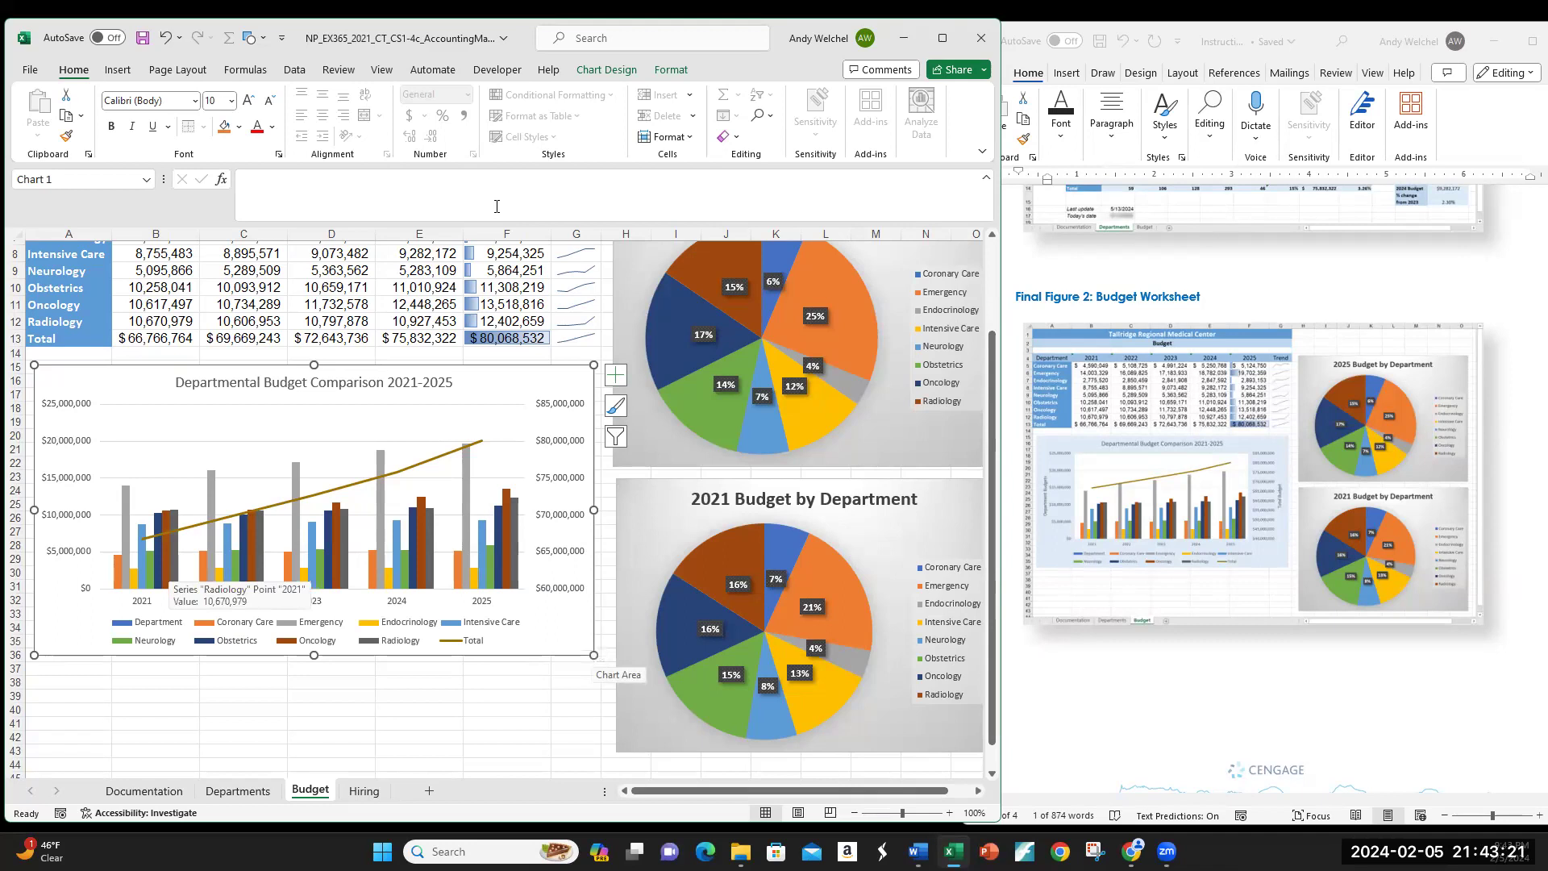
left_click(671, 70)
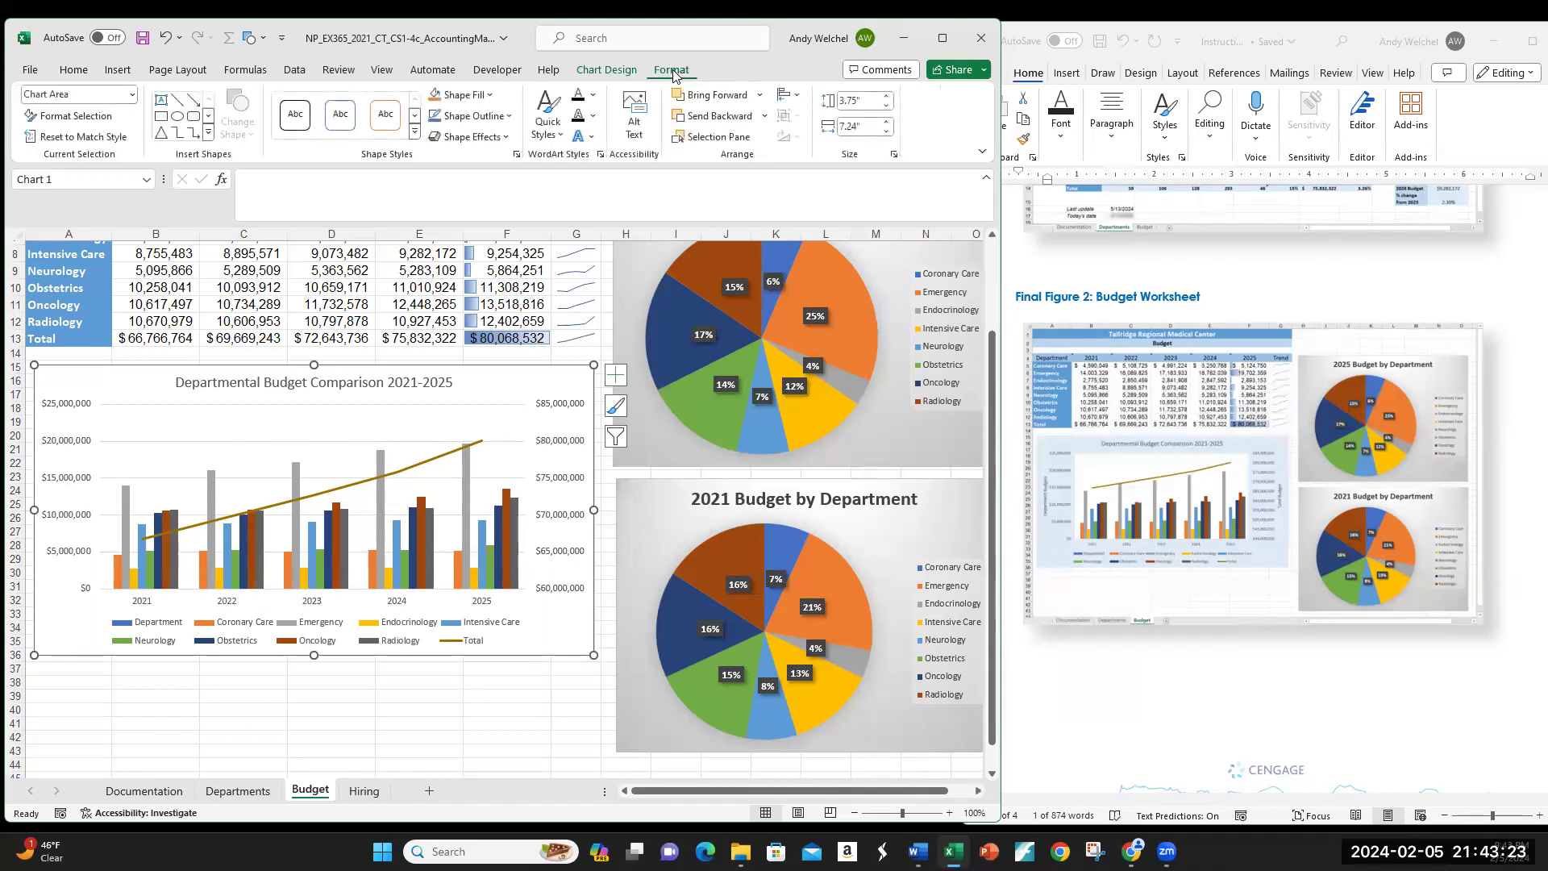
left_click(610, 71)
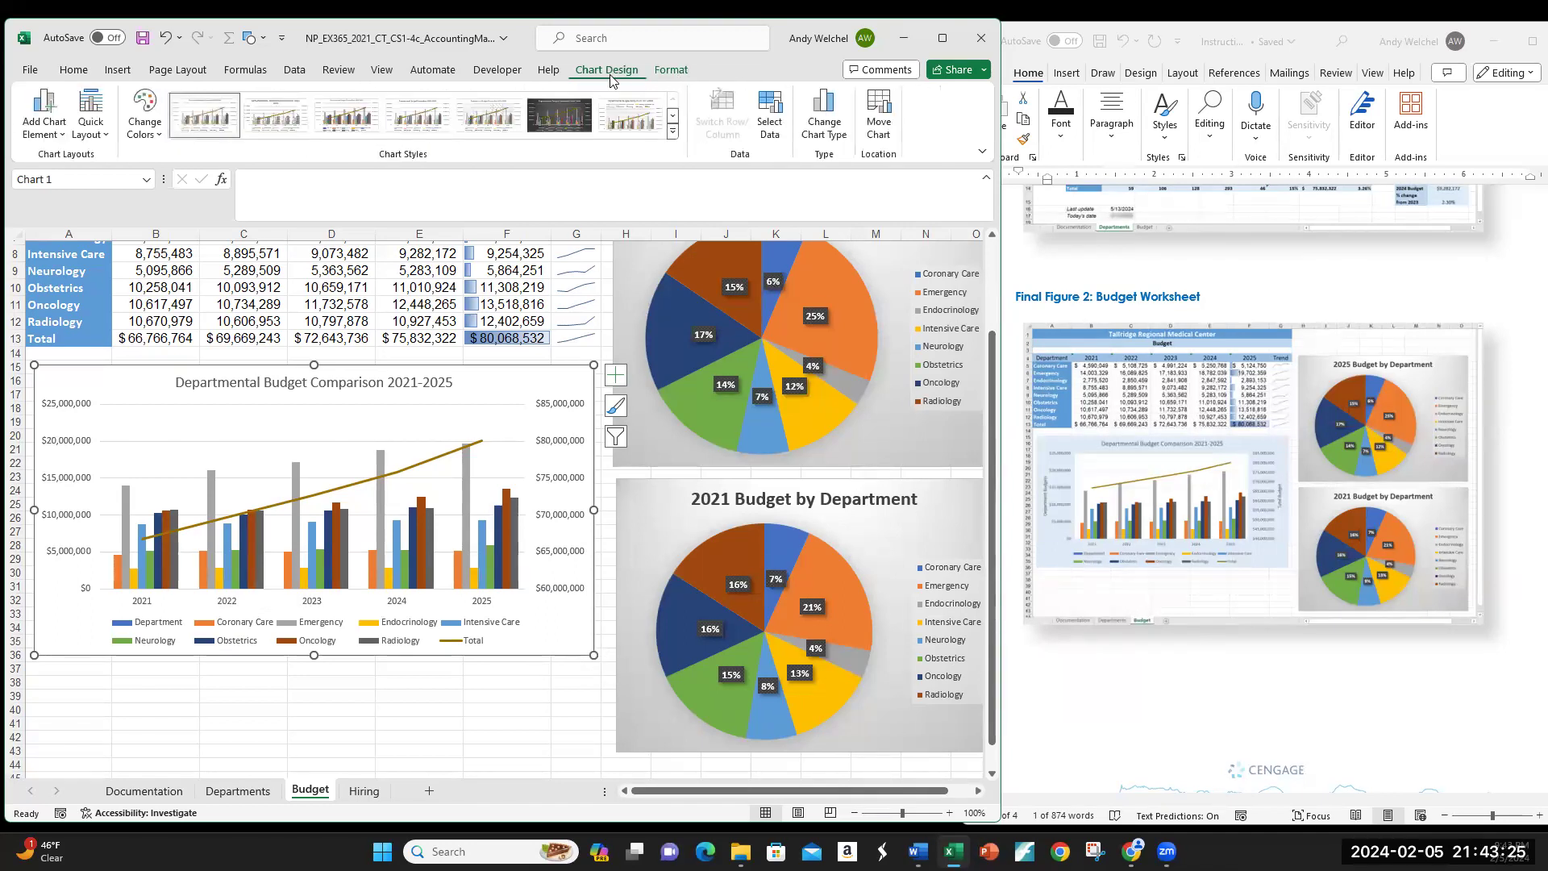
left_click(664, 74)
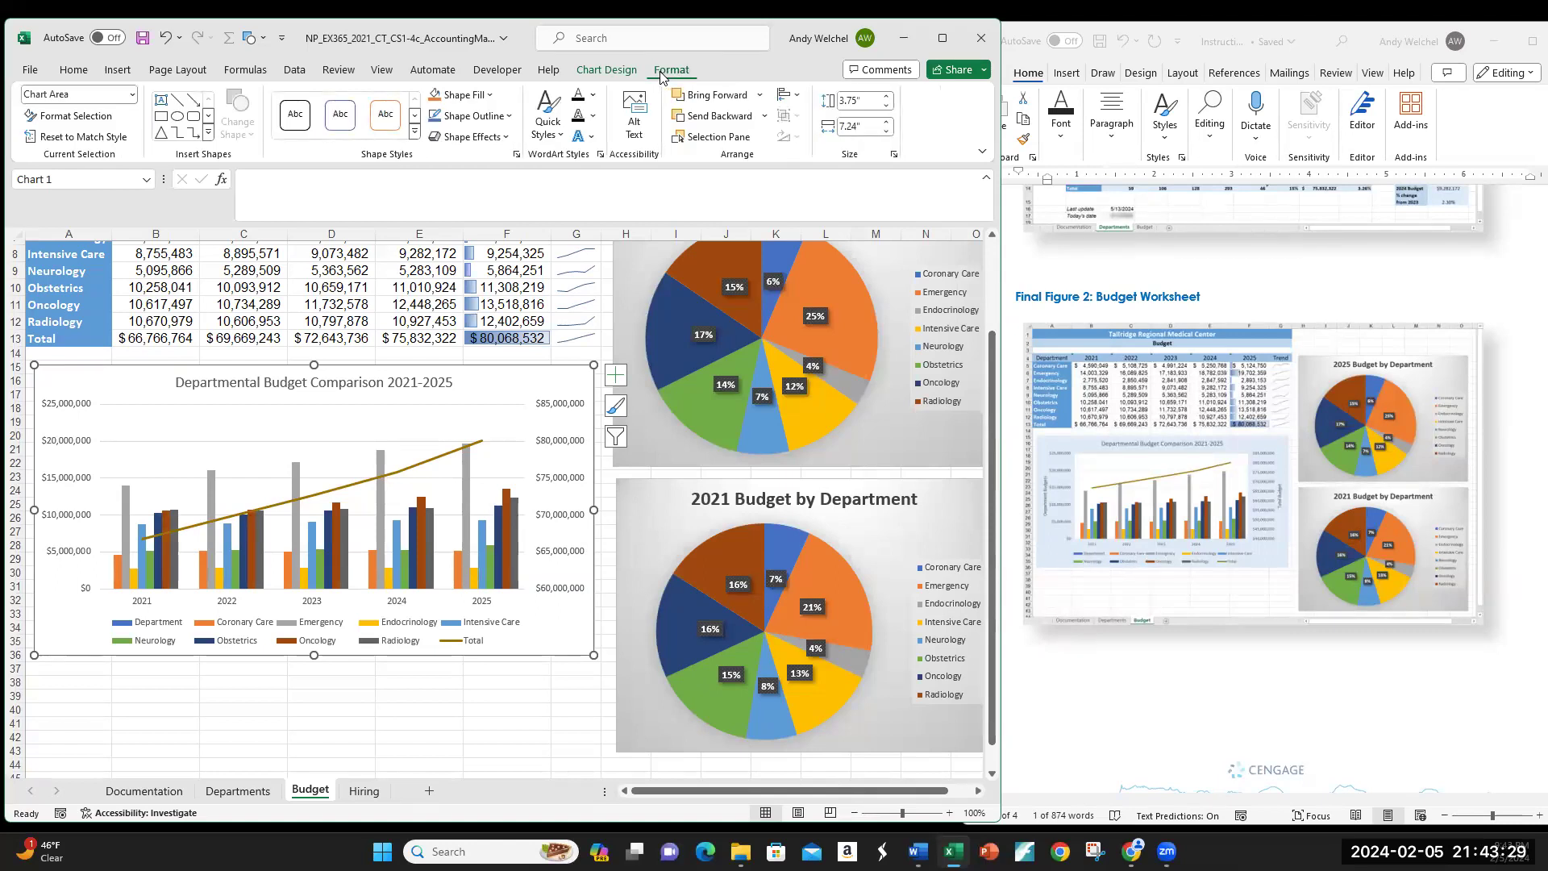
left_click(614, 73)
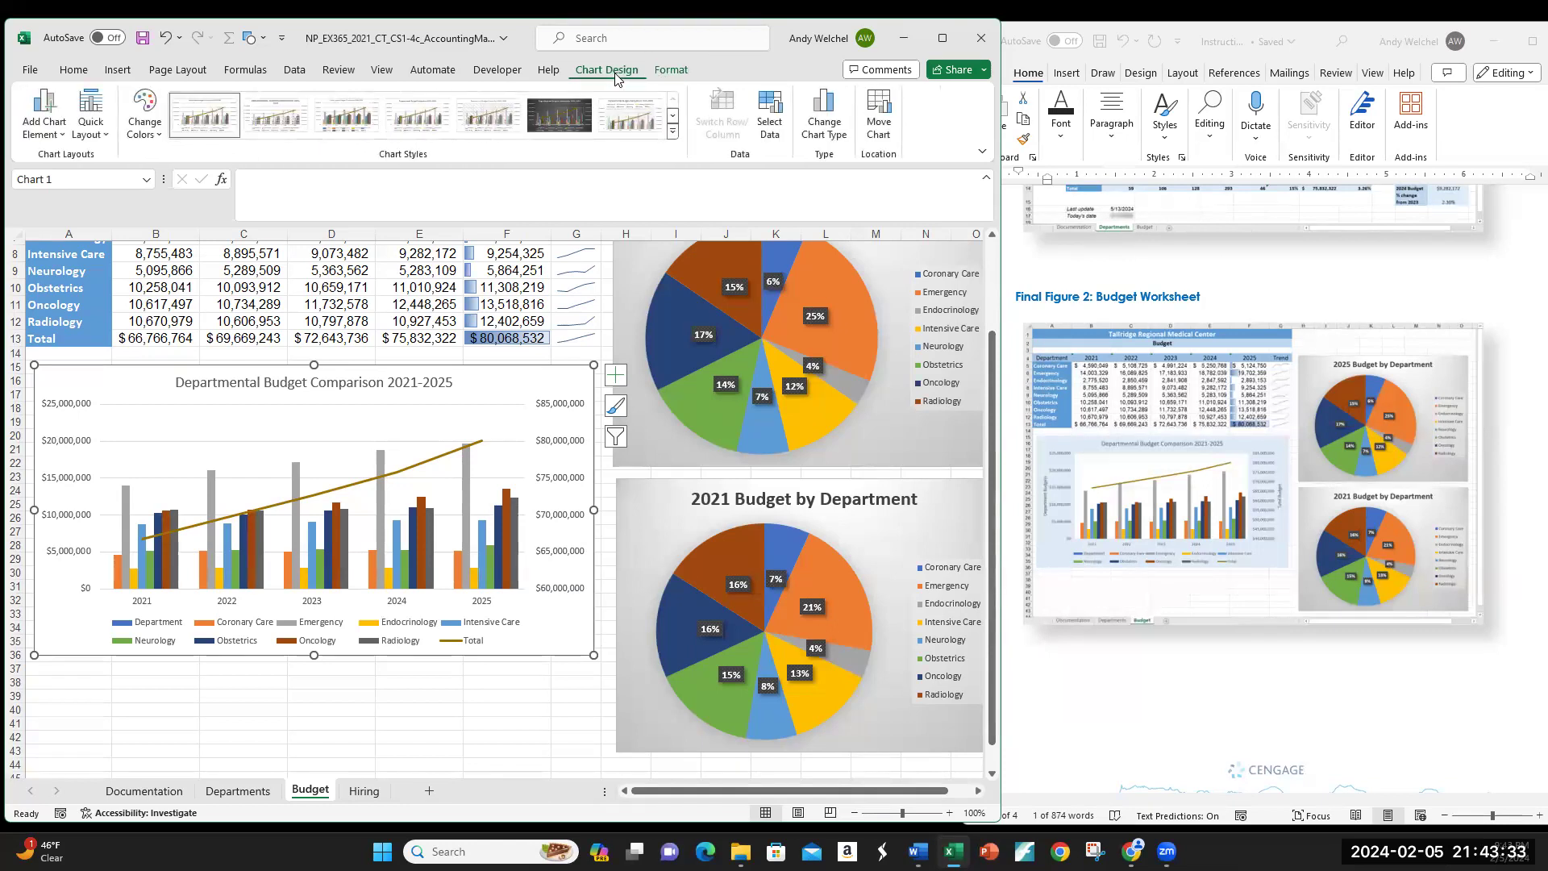
left_click(90, 129)
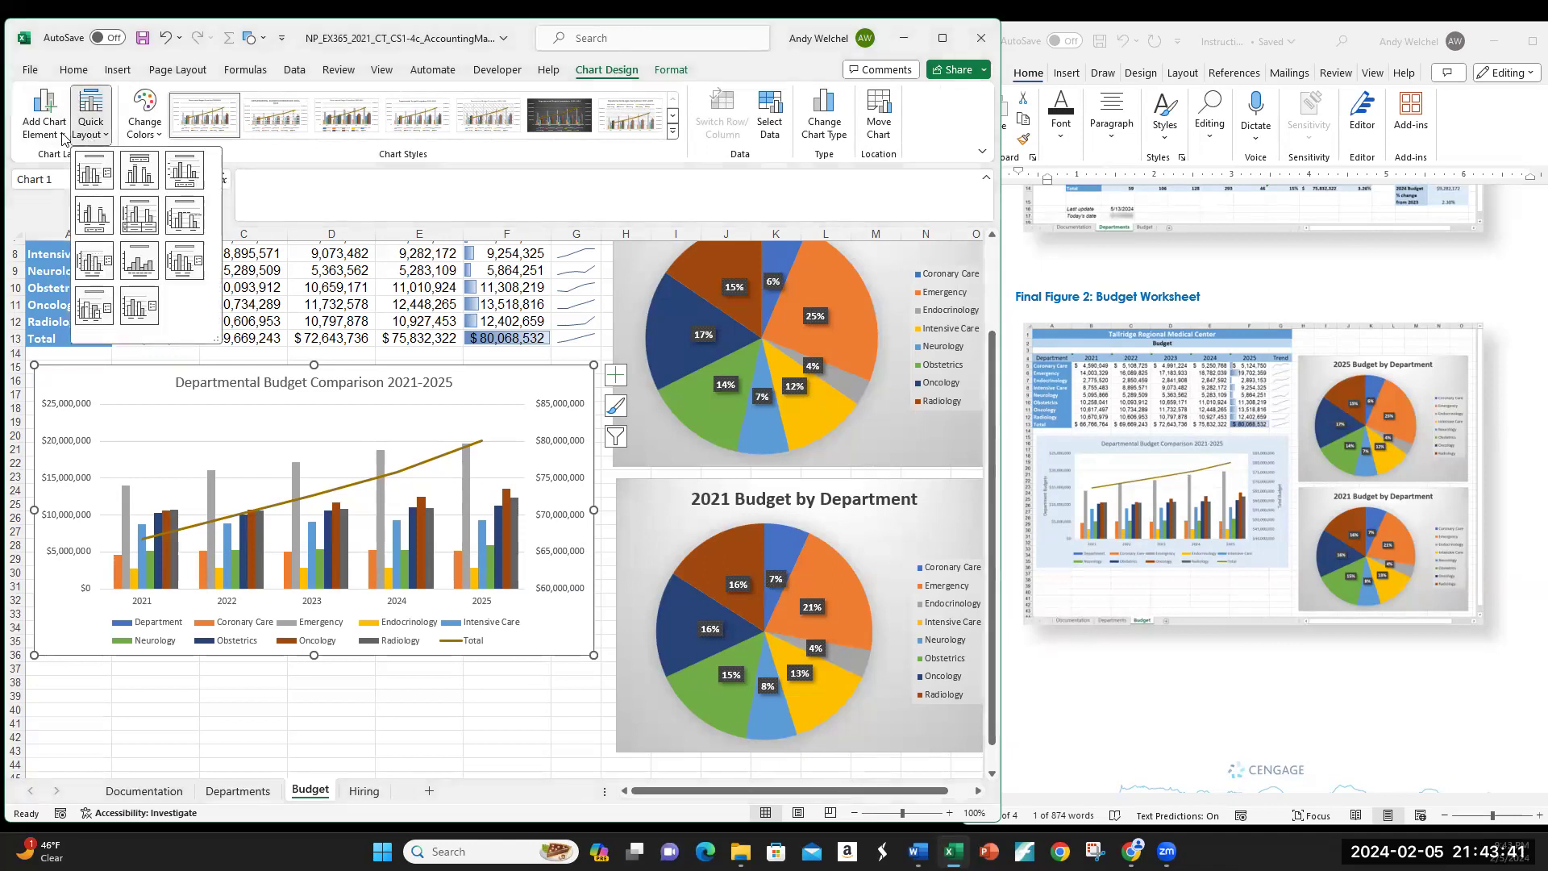
left_click(63, 130)
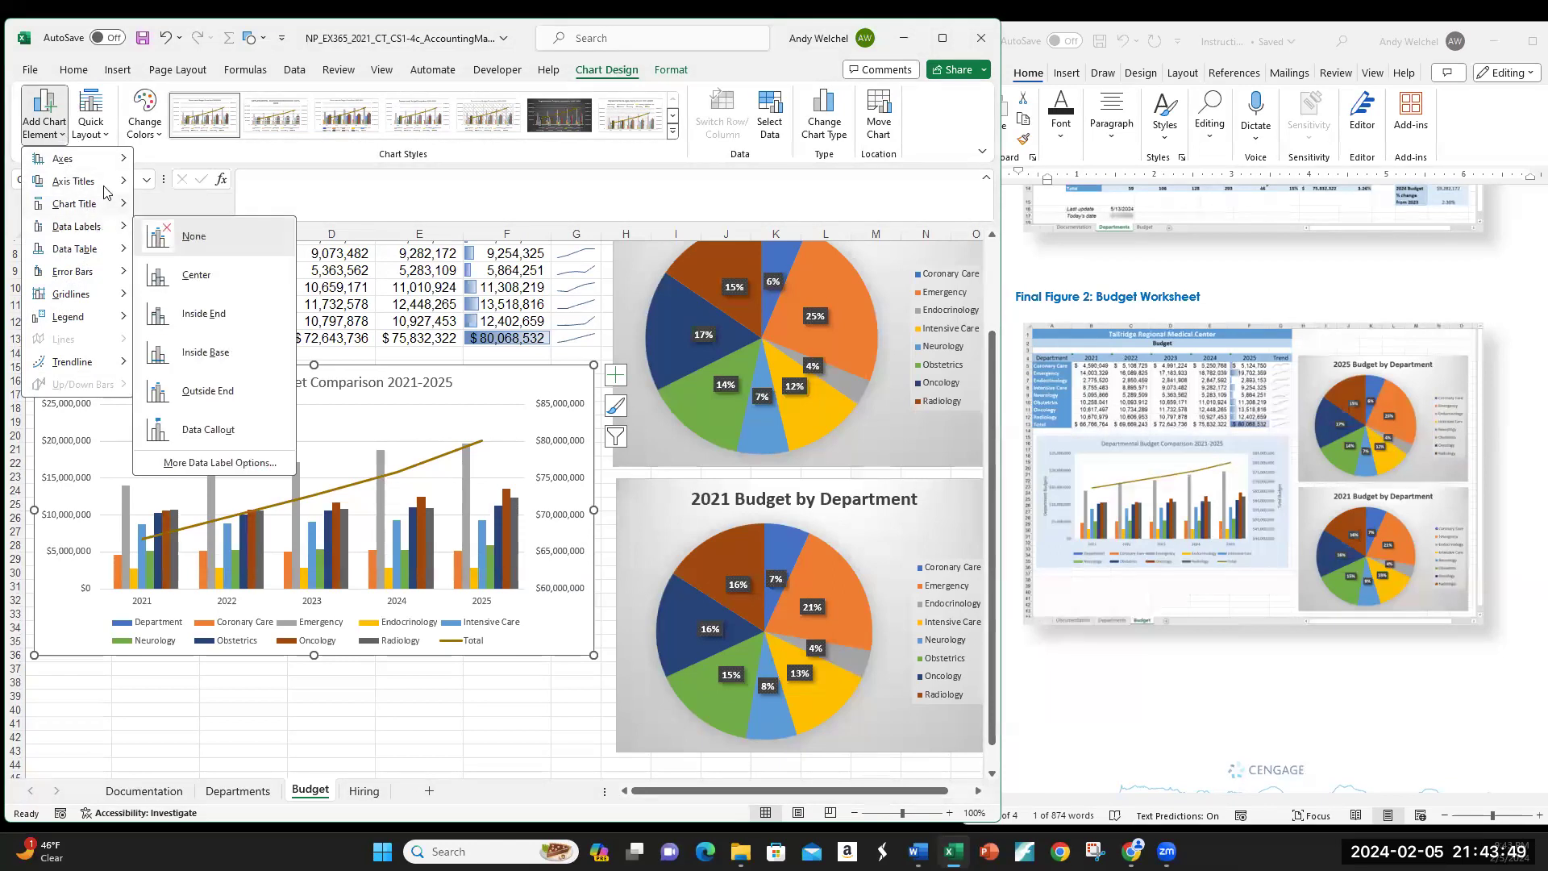
mouse_move(104, 184)
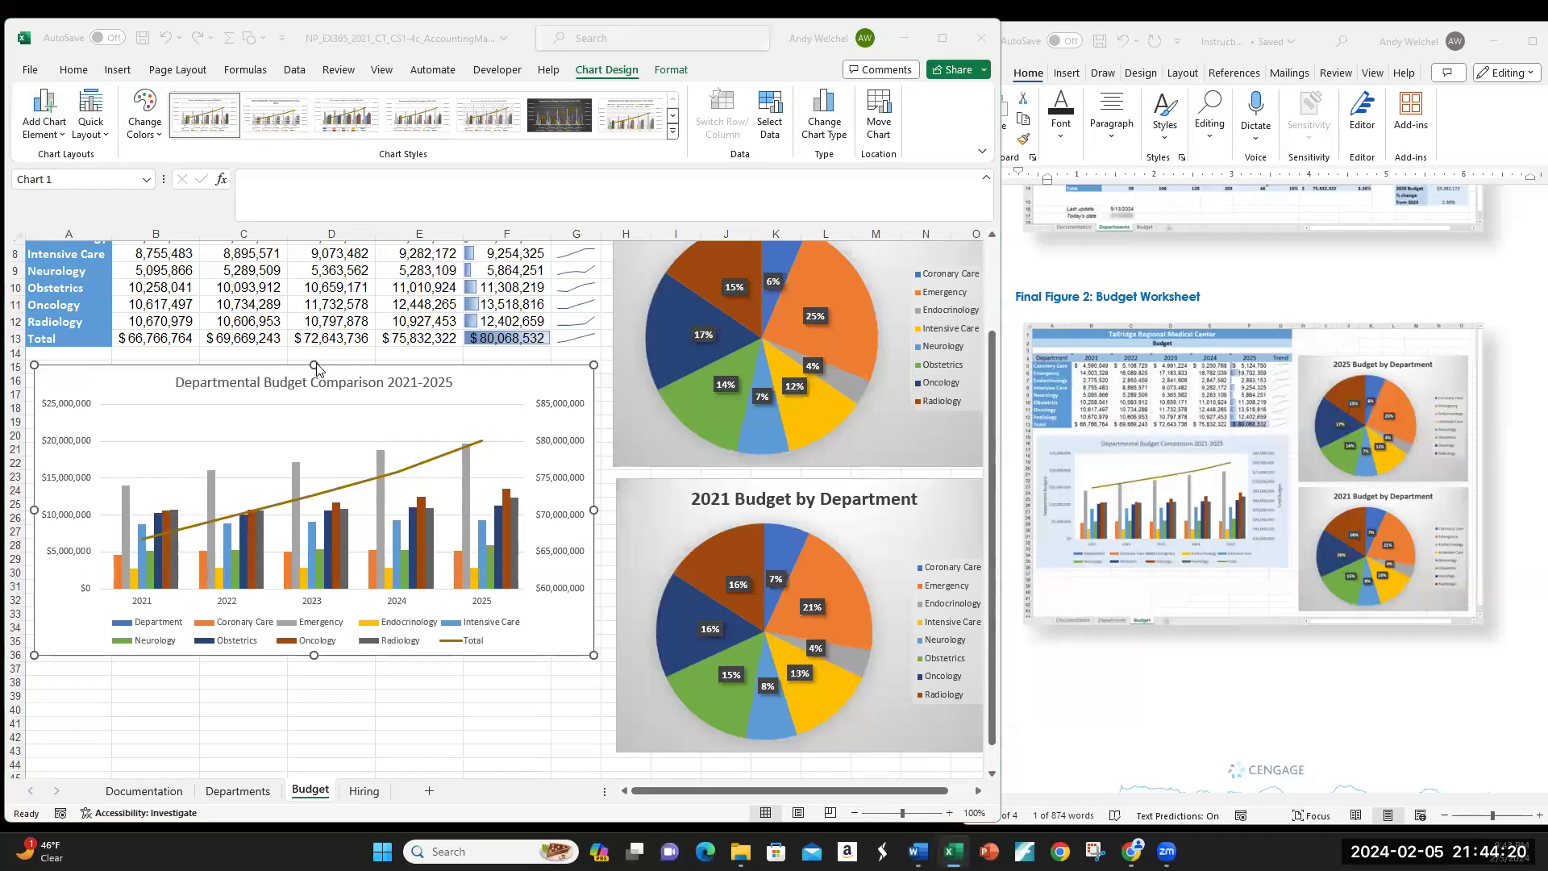
left_click(478, 393)
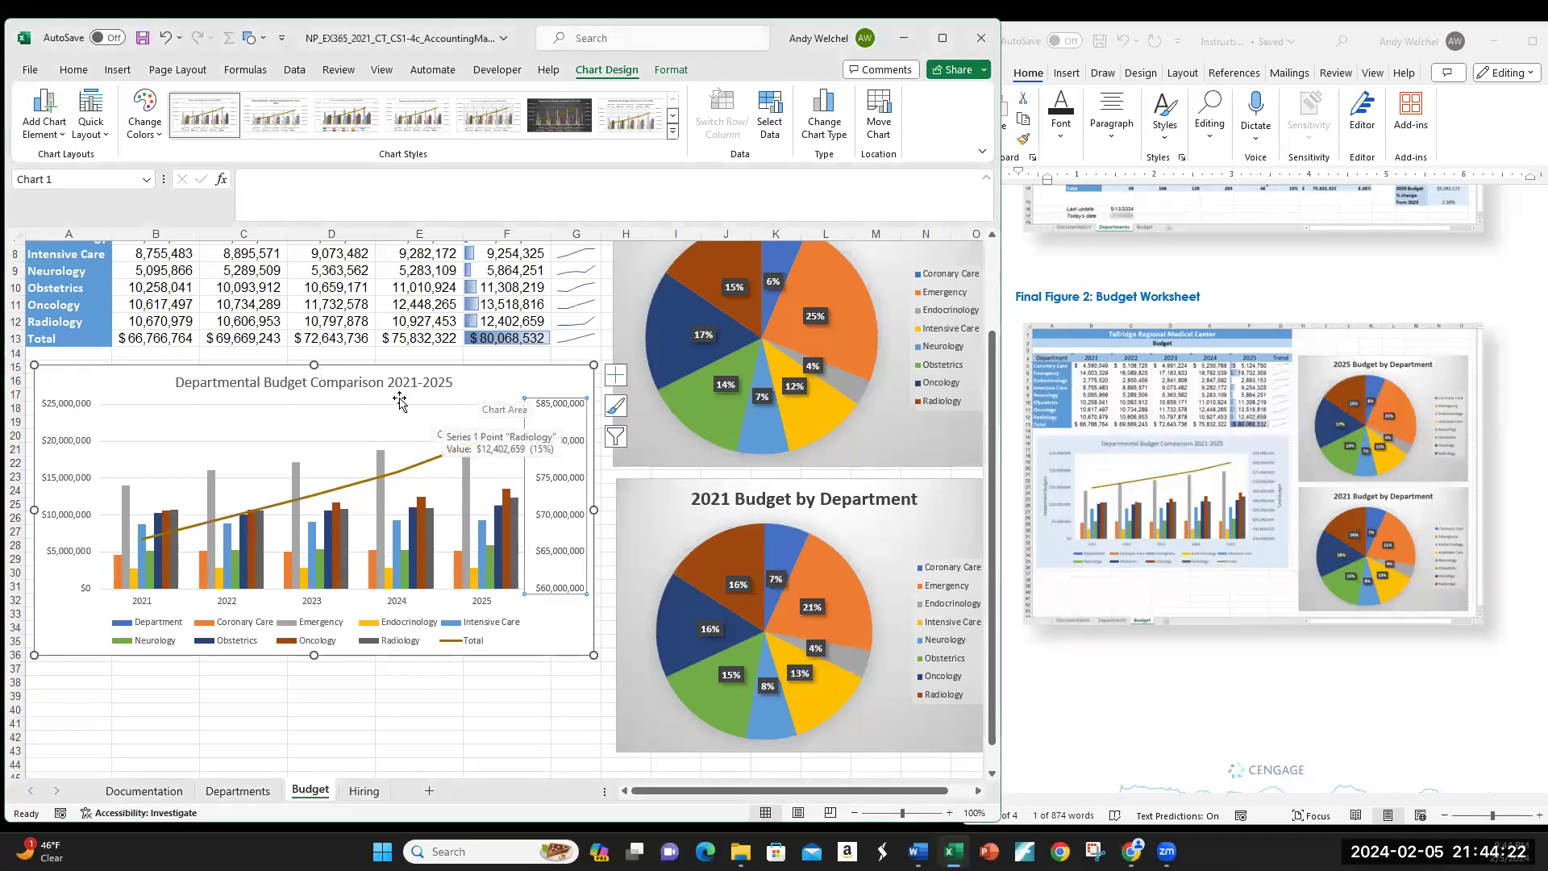
left_click(290, 387)
left_click(371, 669)
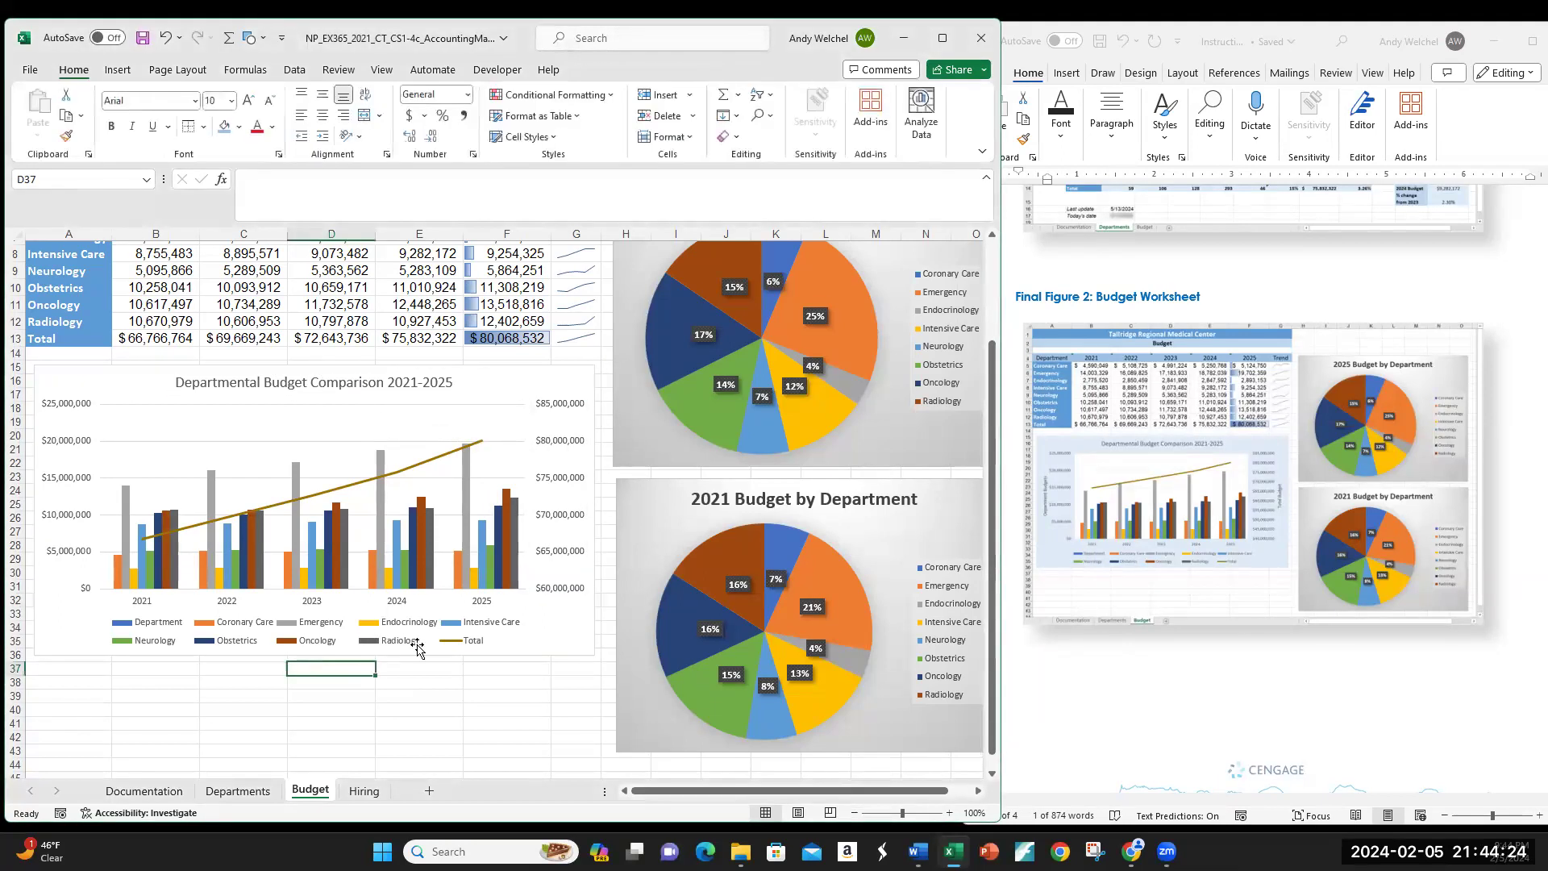
left_click(548, 627)
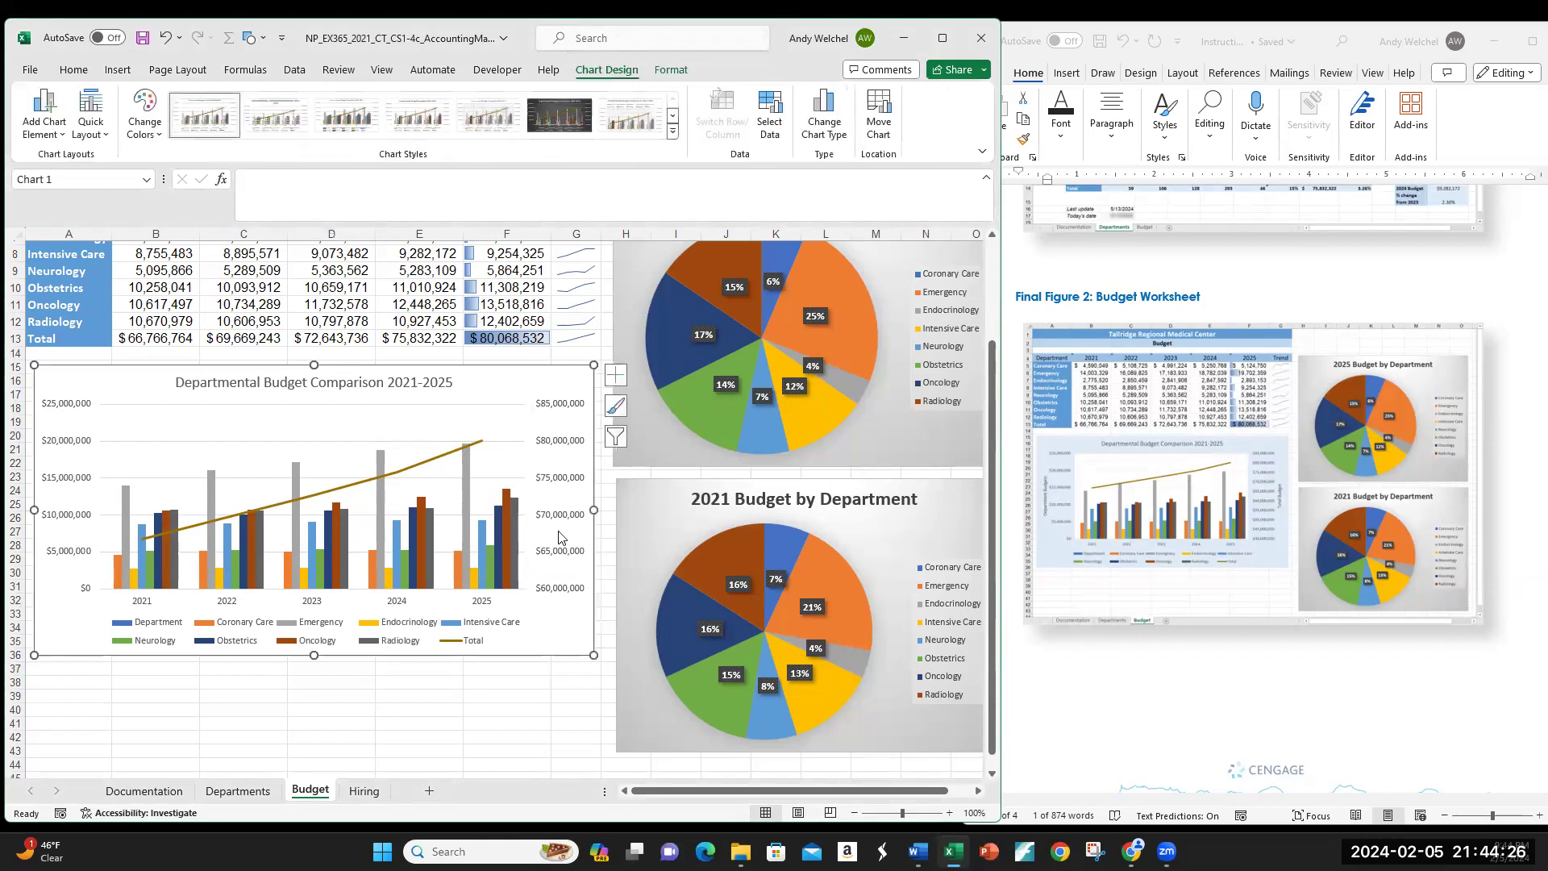
left_click(554, 482)
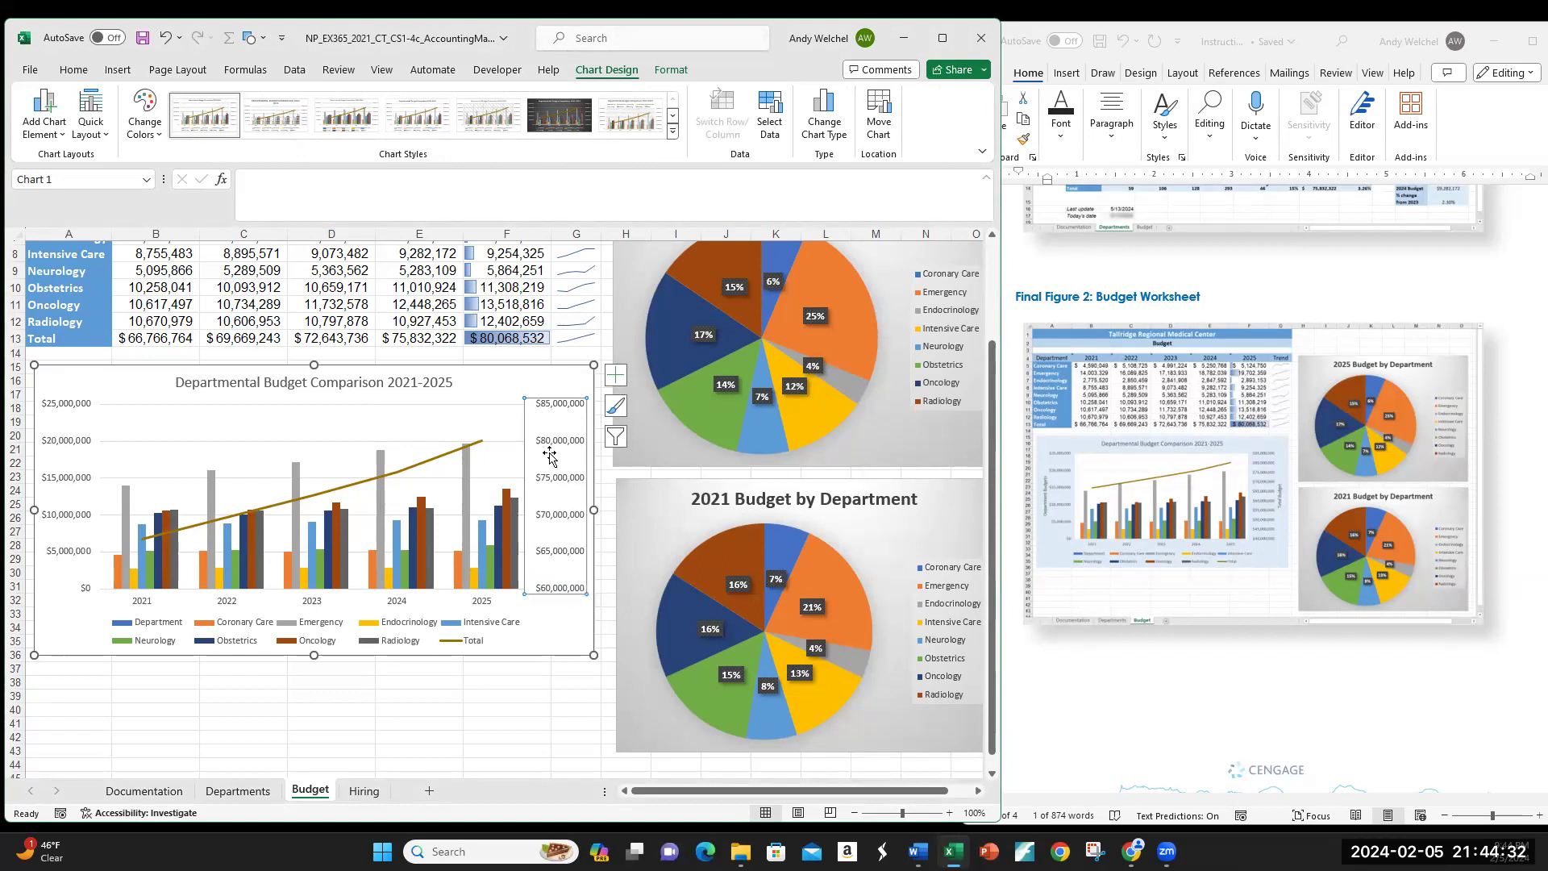
right_click(548, 459)
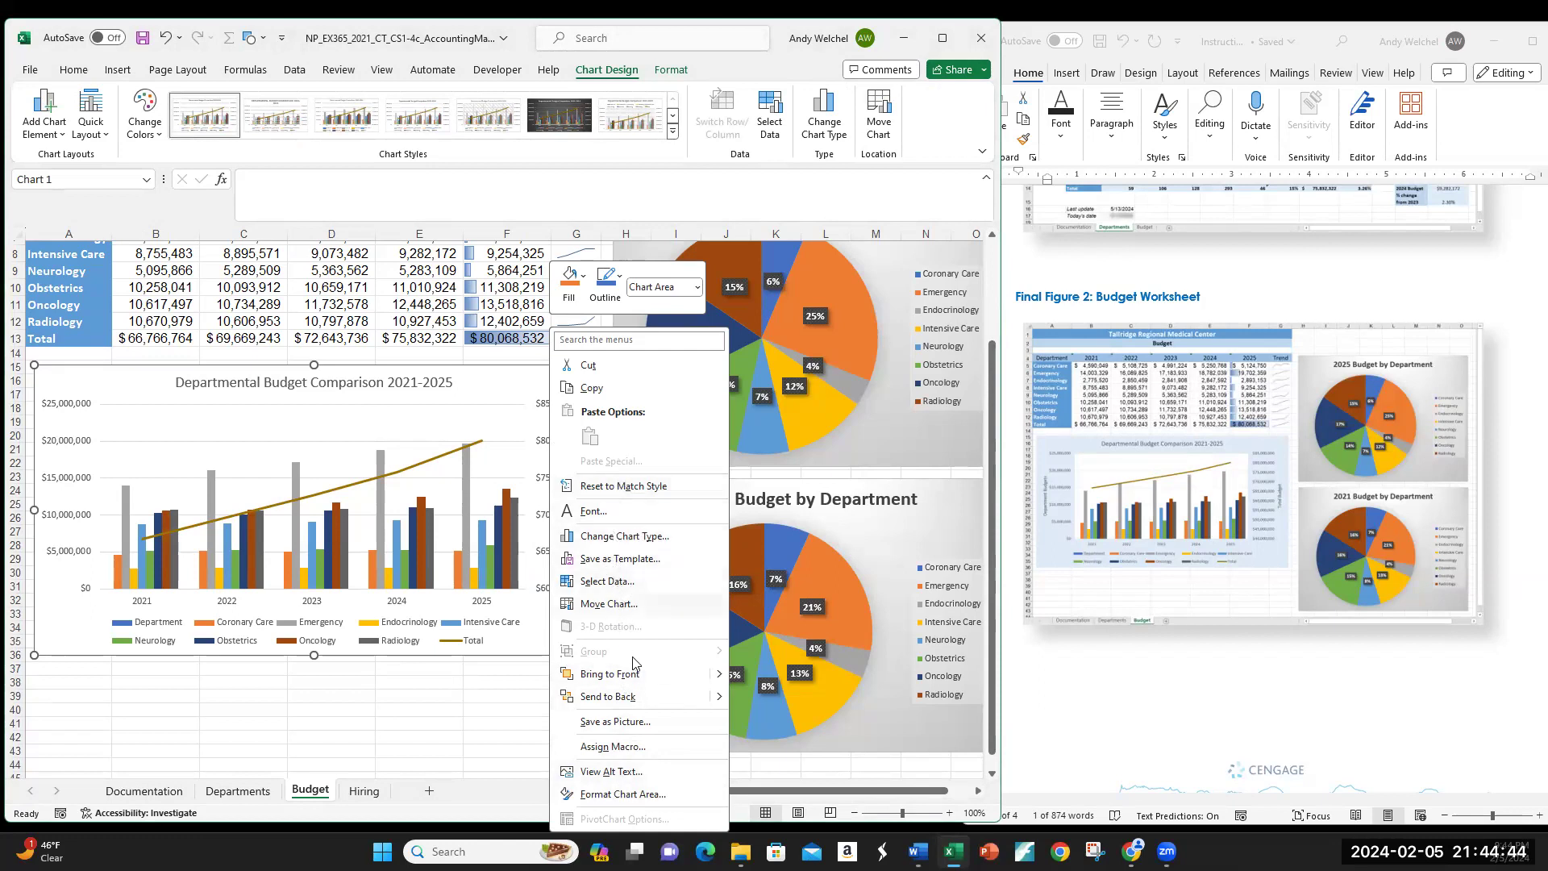
left_click(624, 794)
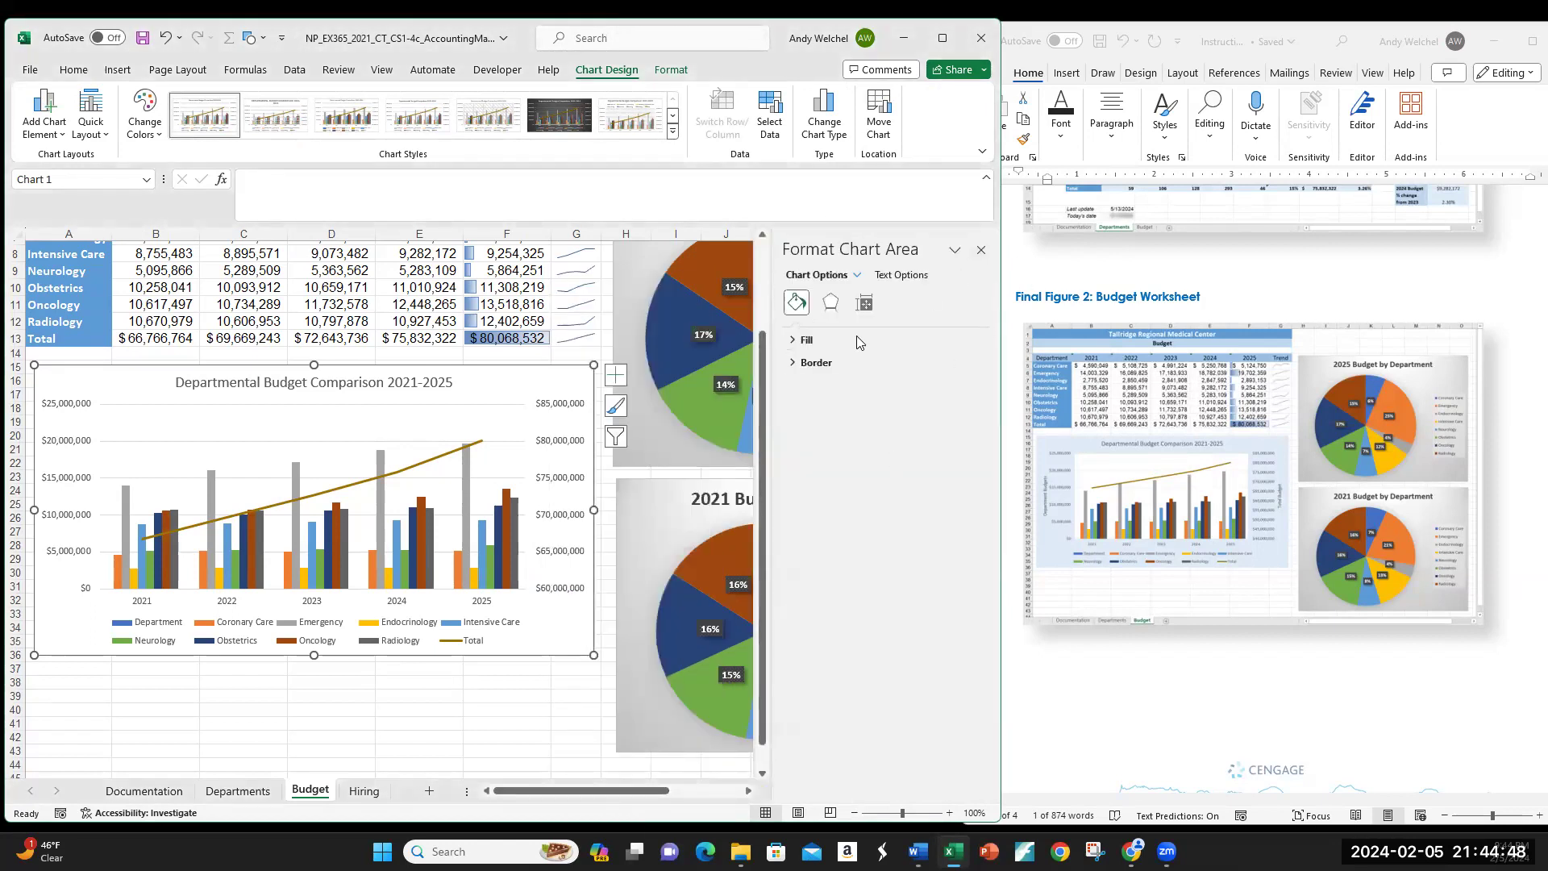
left_click(981, 250)
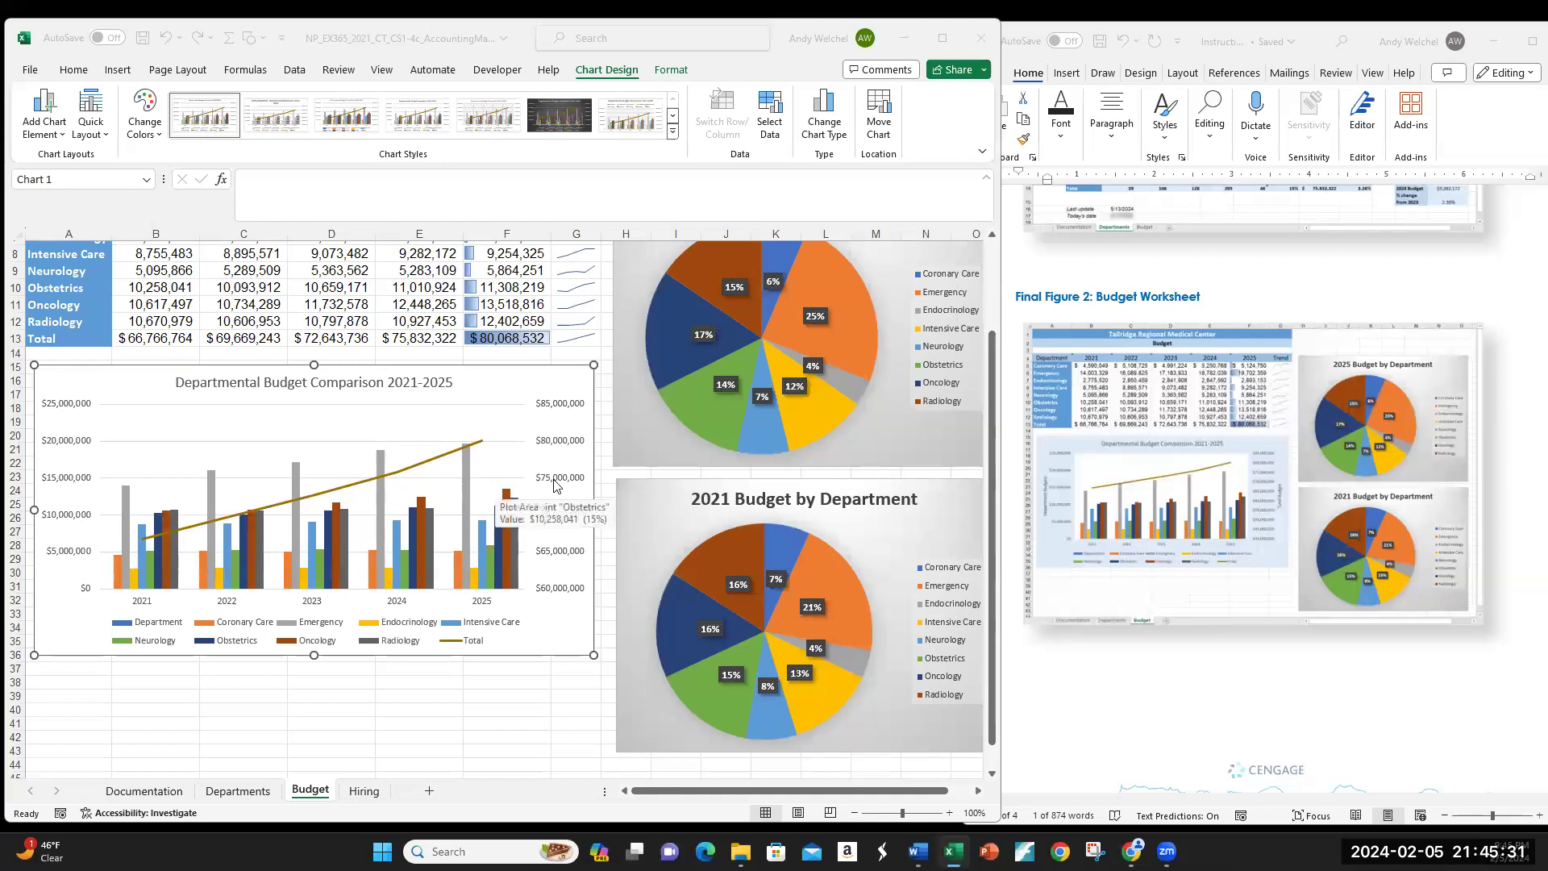
left_click(554, 484)
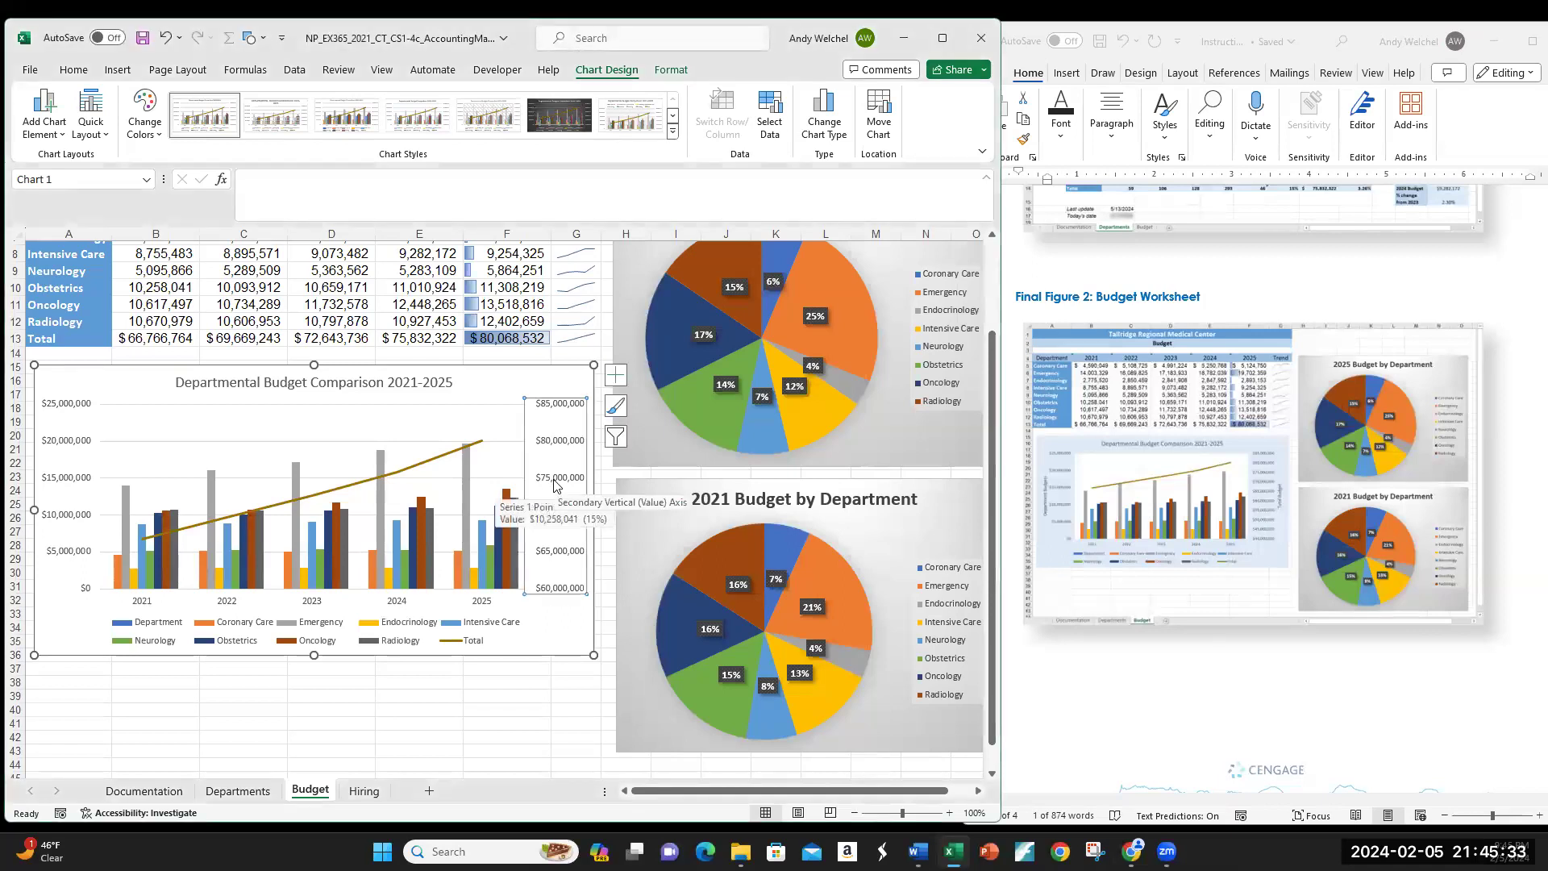
left_click(556, 463)
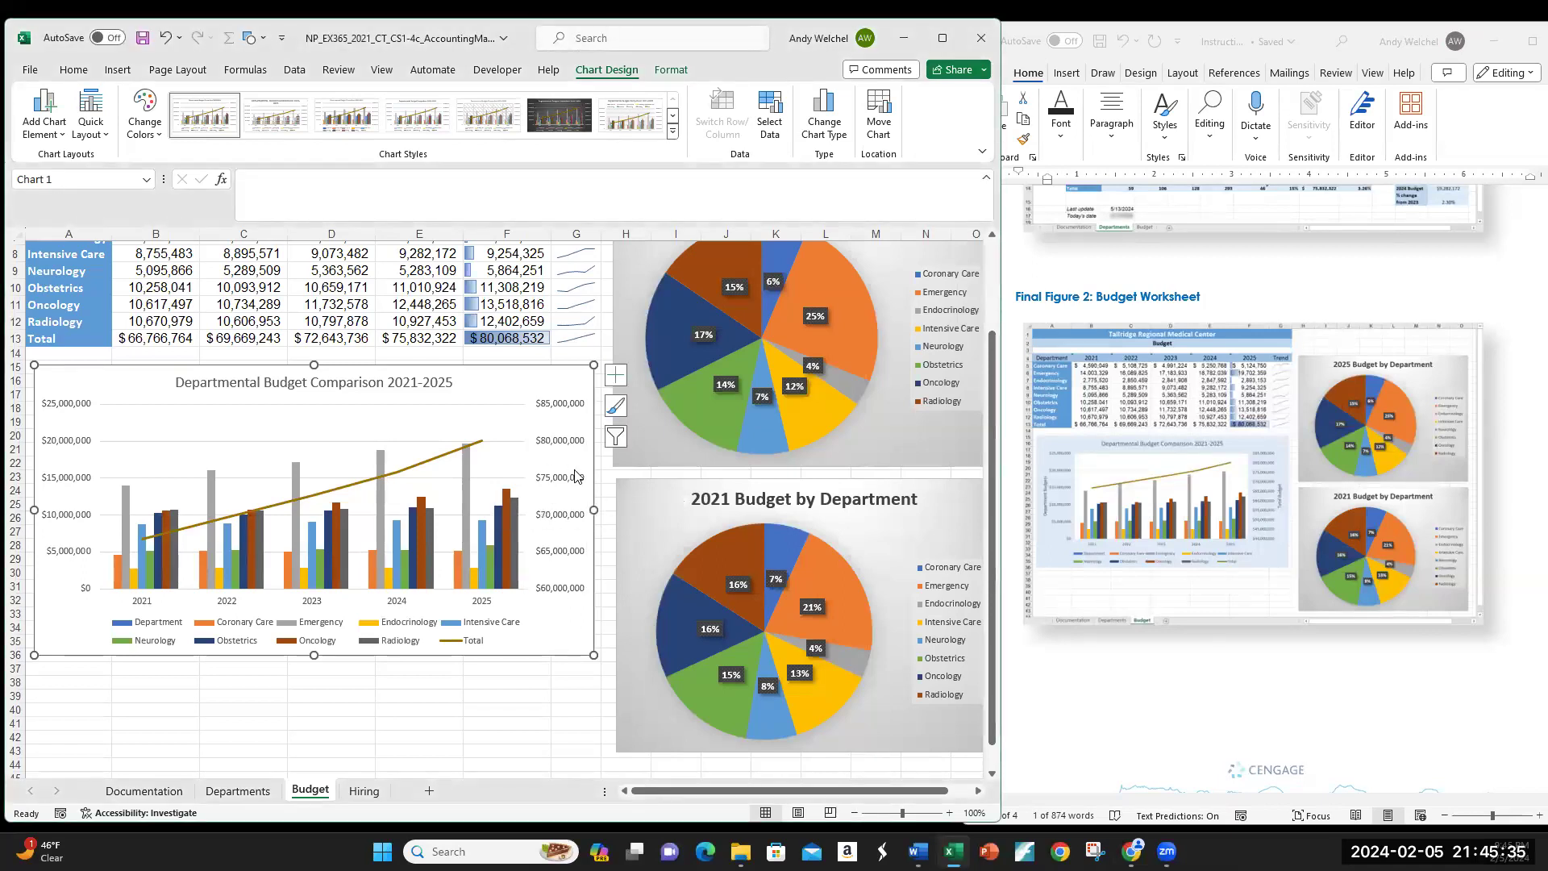
left_click(566, 481)
Step: Set the secondary vertical axis minimum bound to 40000000 in Format Axis, leaving the maximum at $85,000,000
right_click(566, 480)
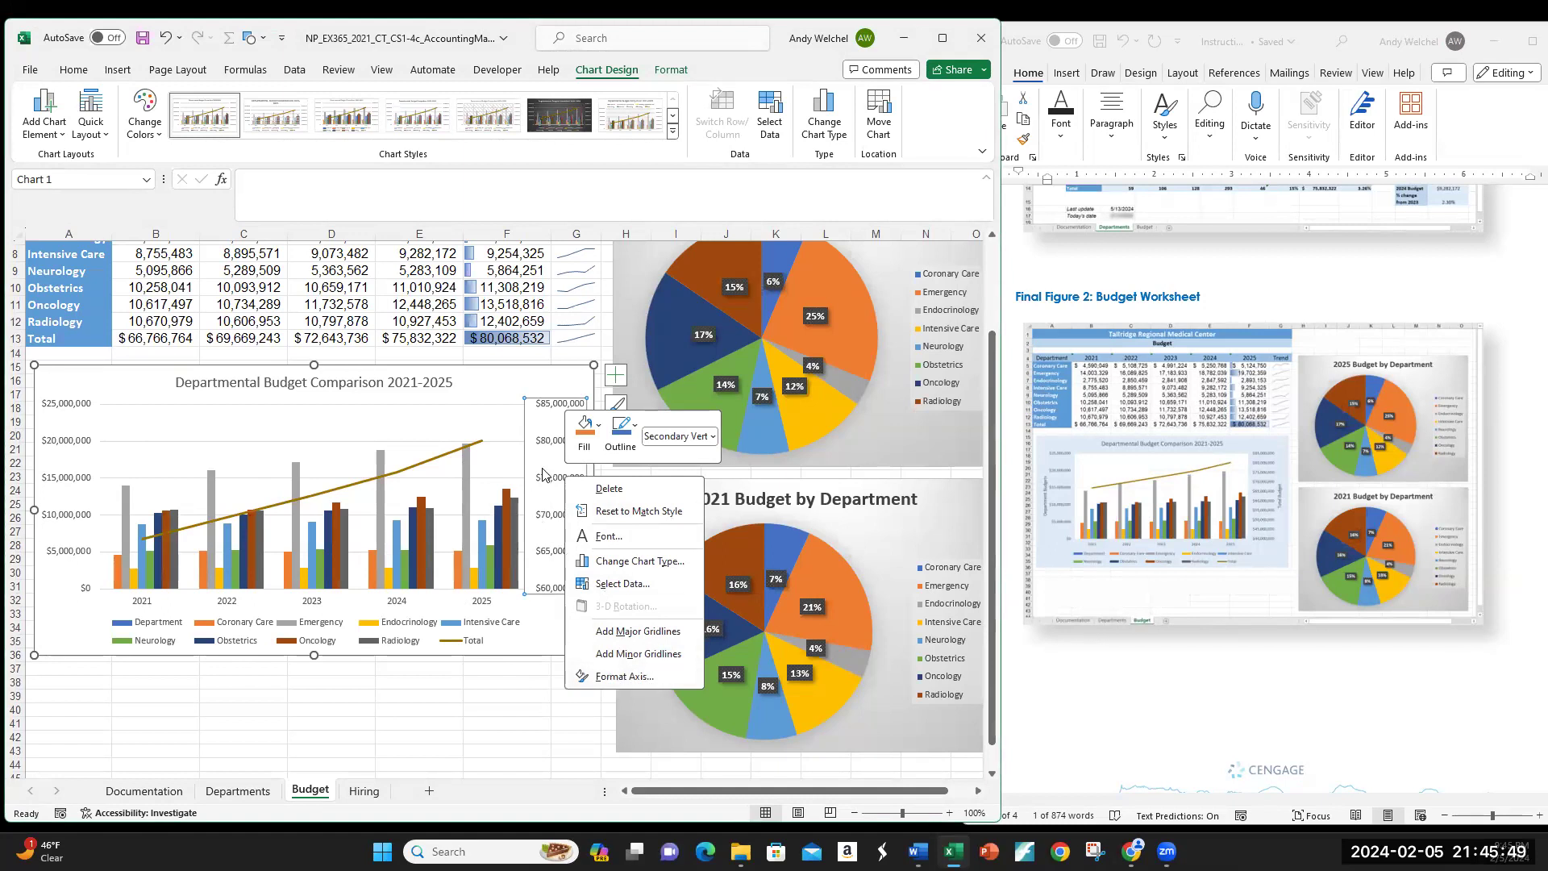
left_click(626, 677)
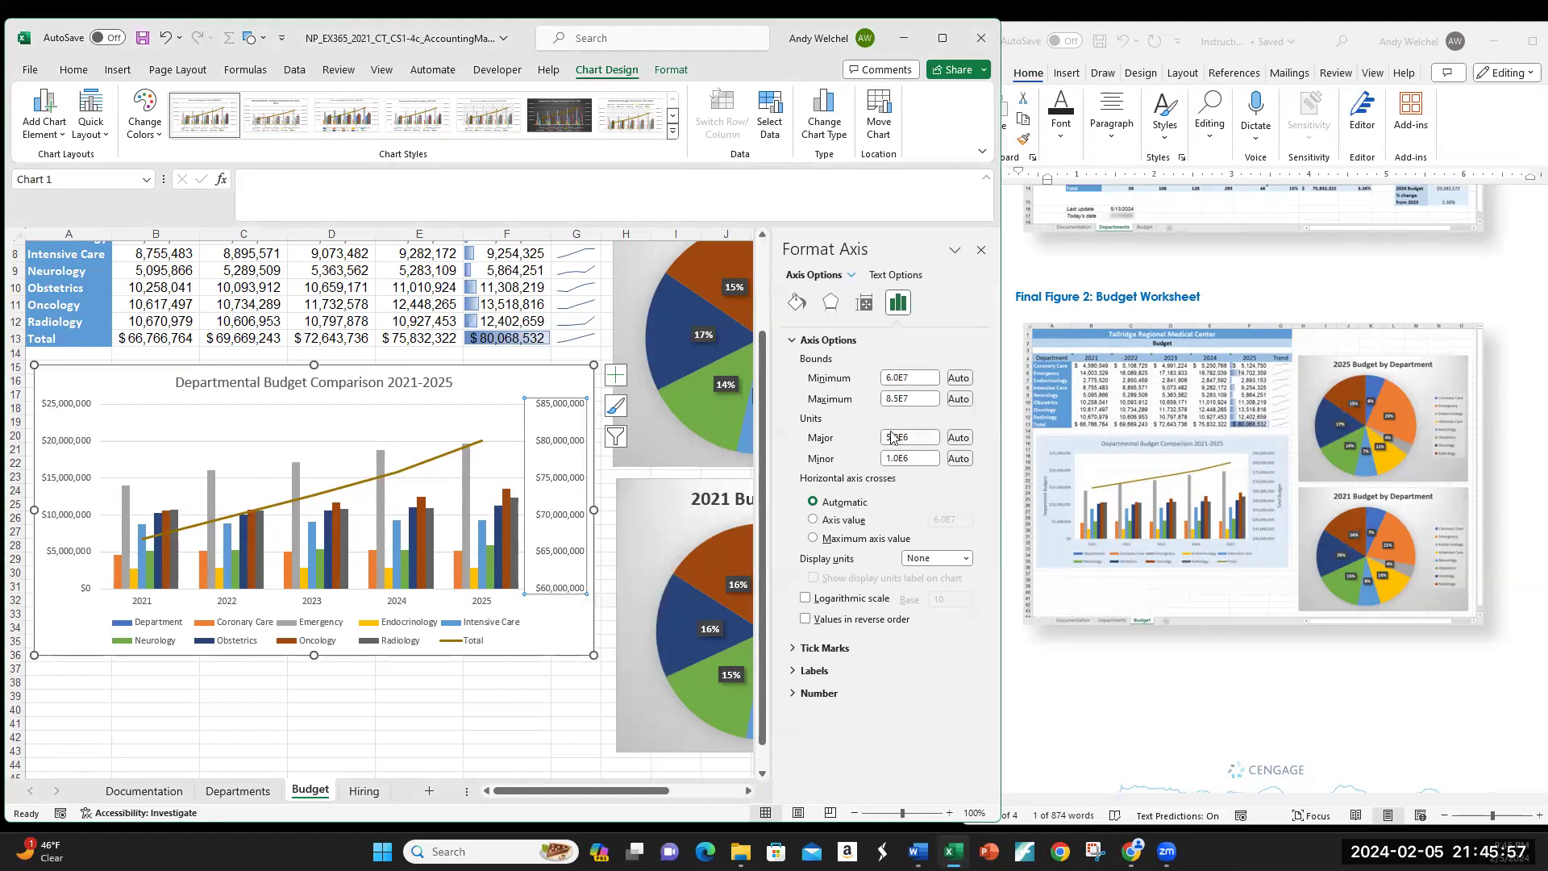
left_click(889, 378)
left_click(981, 249)
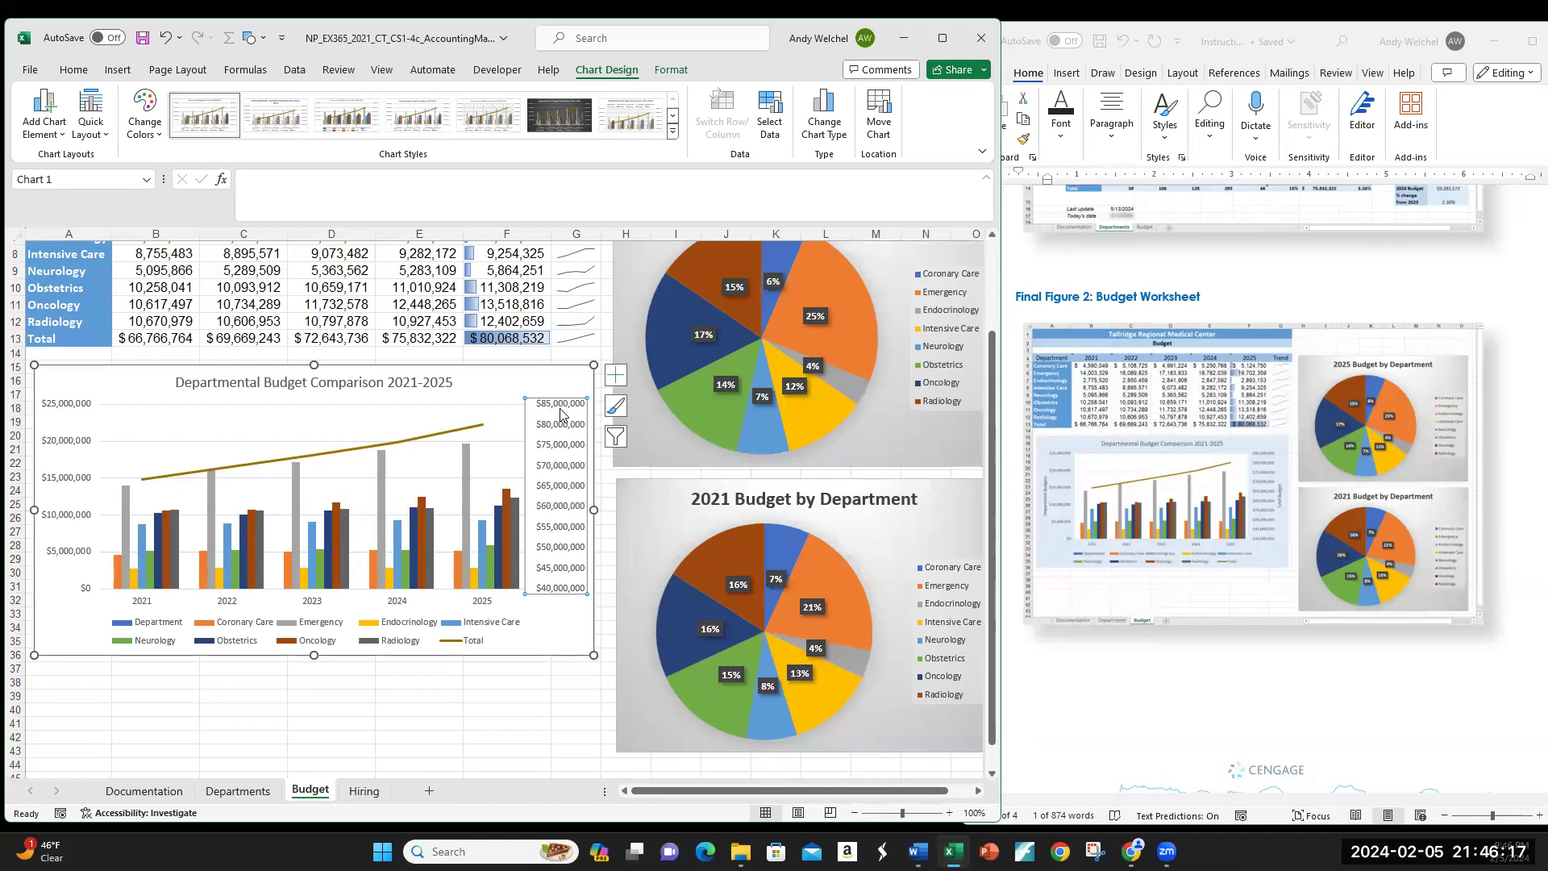
left_click(568, 642)
Step: Scroll the Word instructions to step 20
scroll(1210, 611, "down", 6)
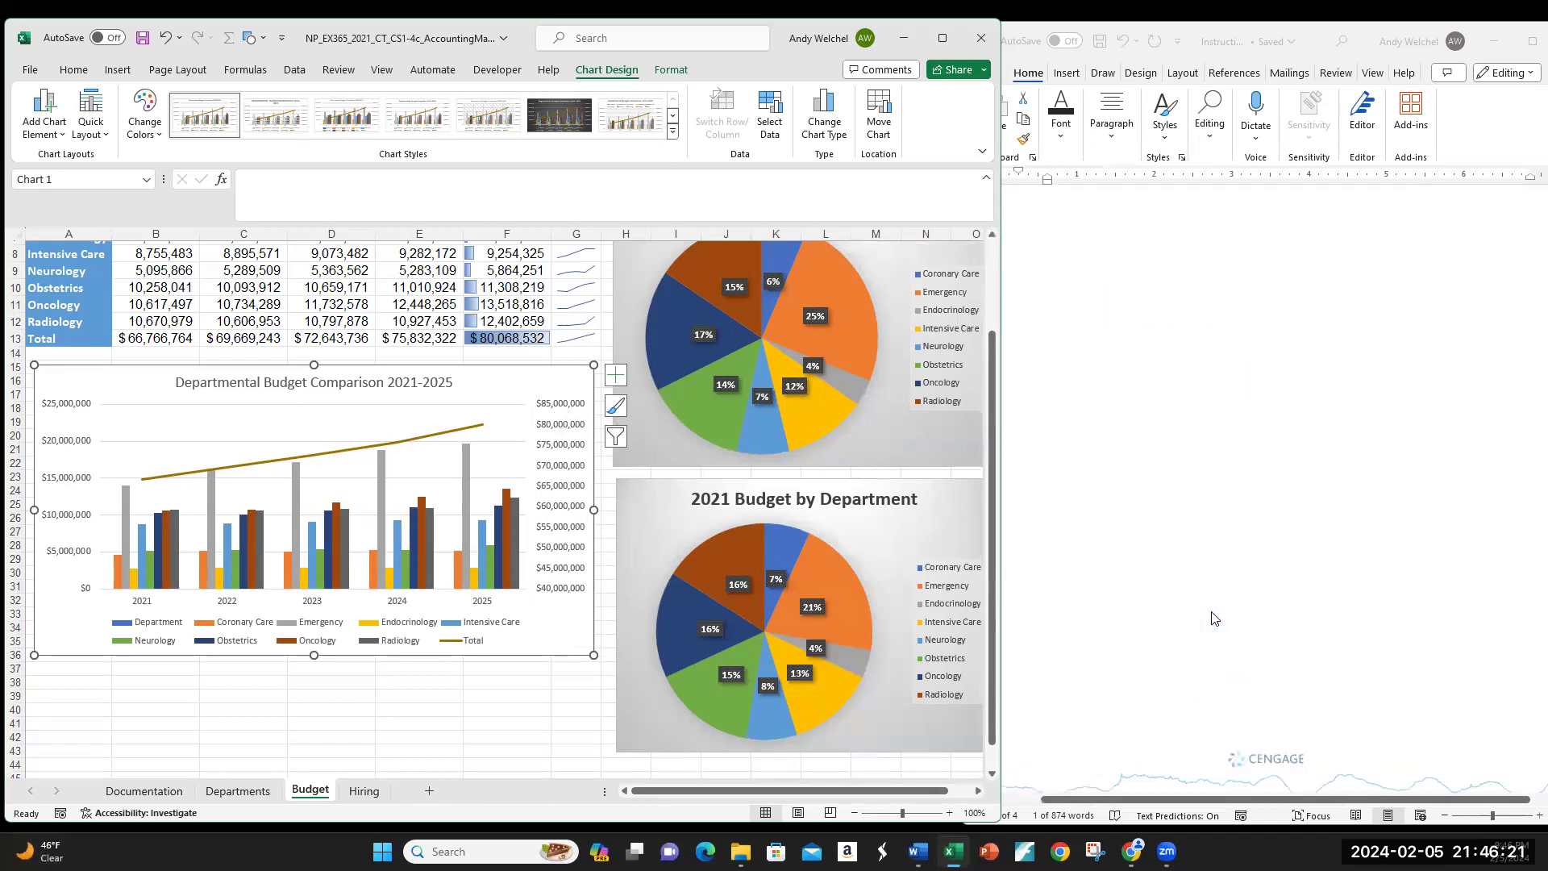
scroll(1215, 619, "up", 6)
scroll(1258, 345, "down", 4)
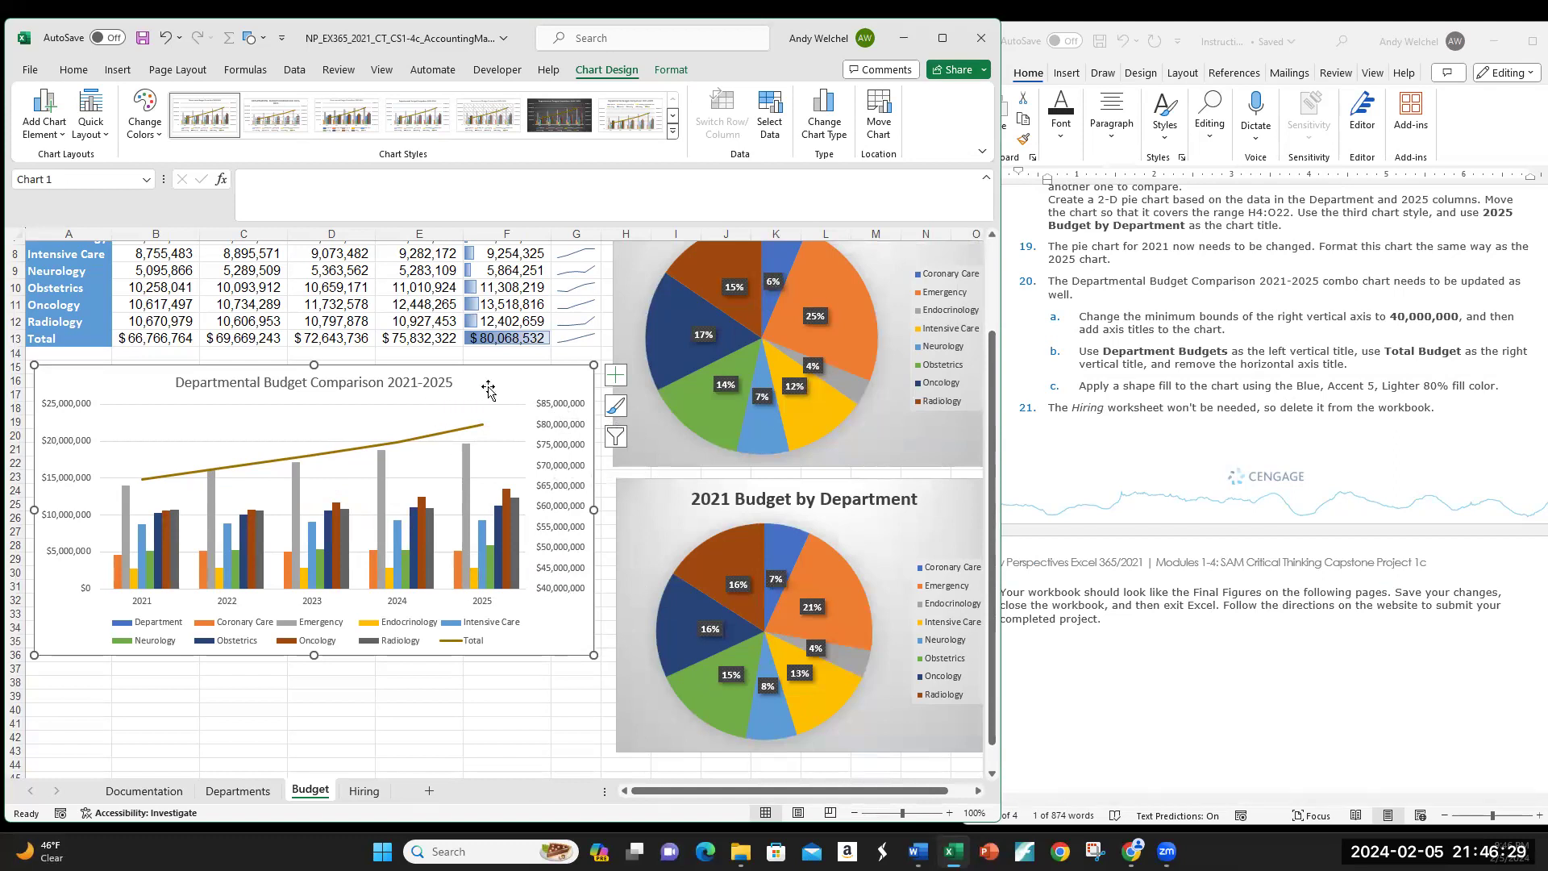
Step: Reselect the Departmental Budget Comparison combo chart in Excel
left_click(58, 137)
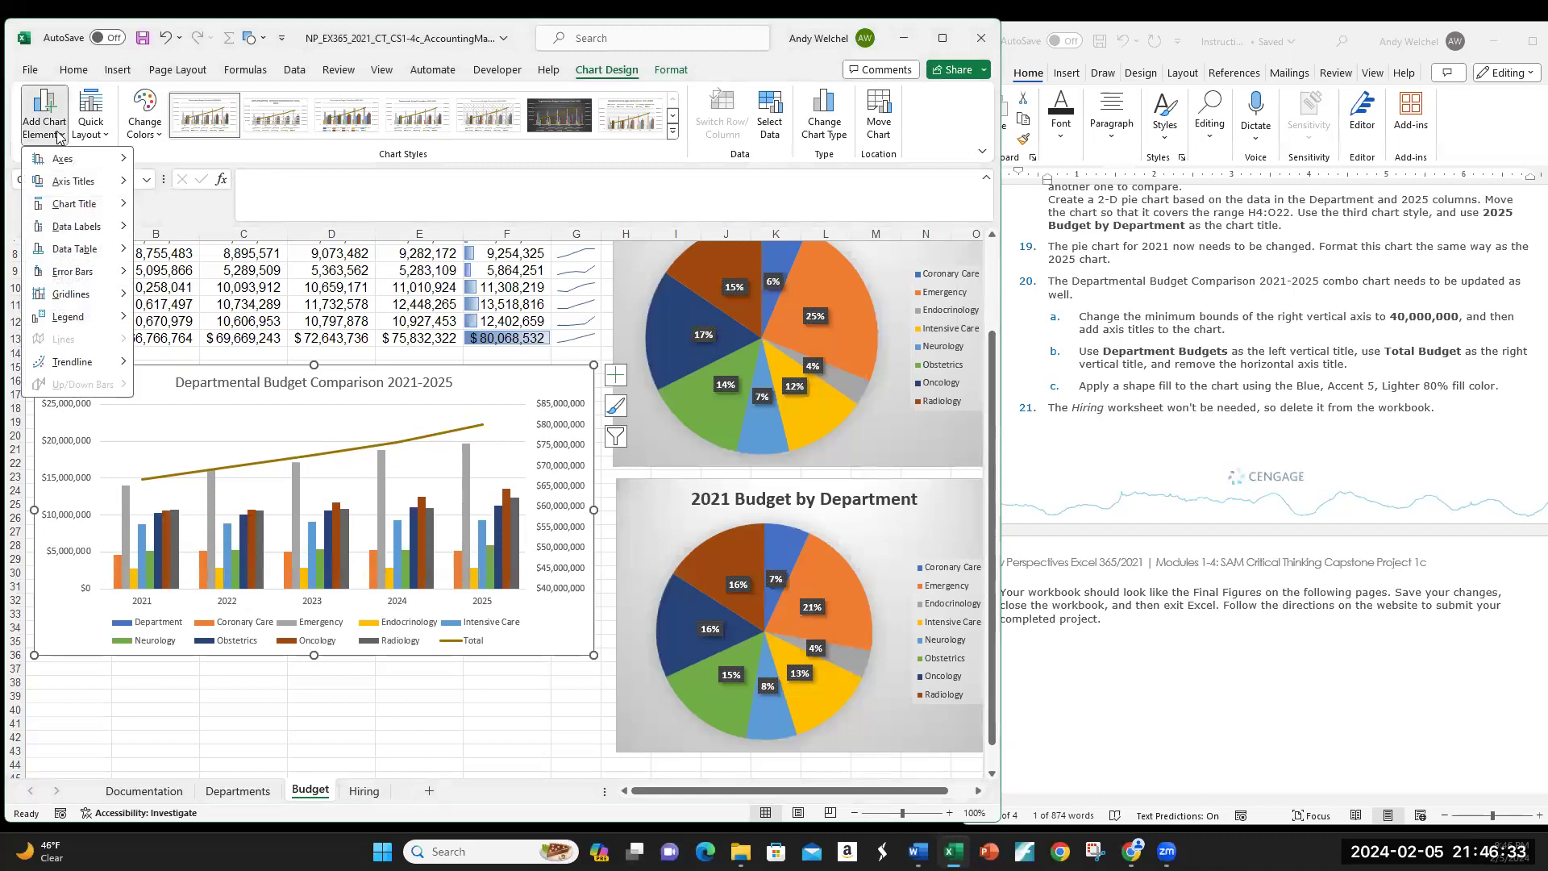
left_click(58, 137)
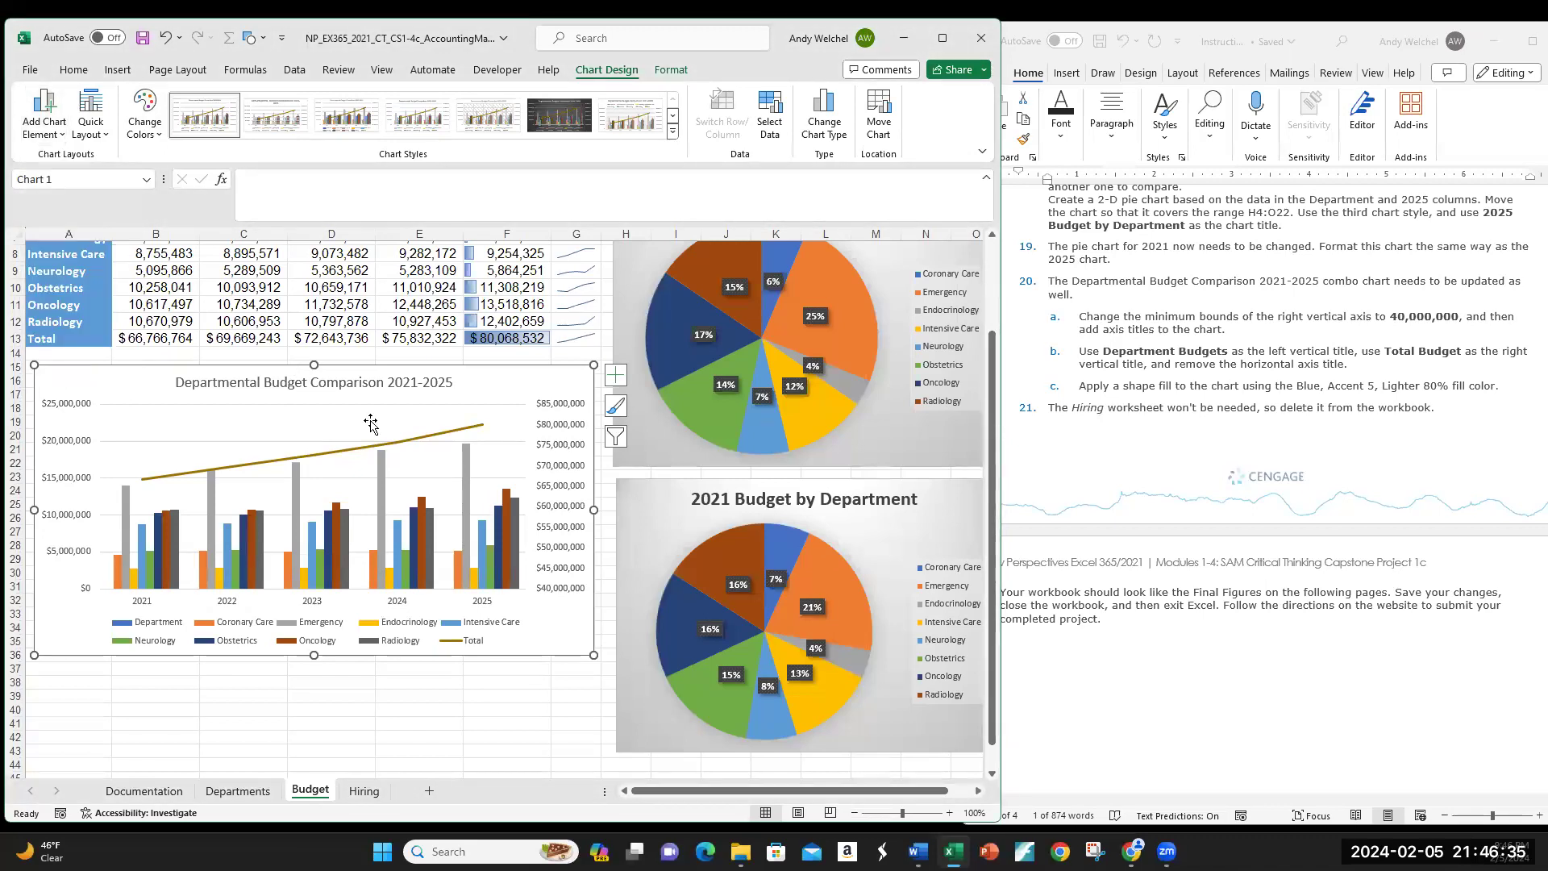
left_click(123, 709)
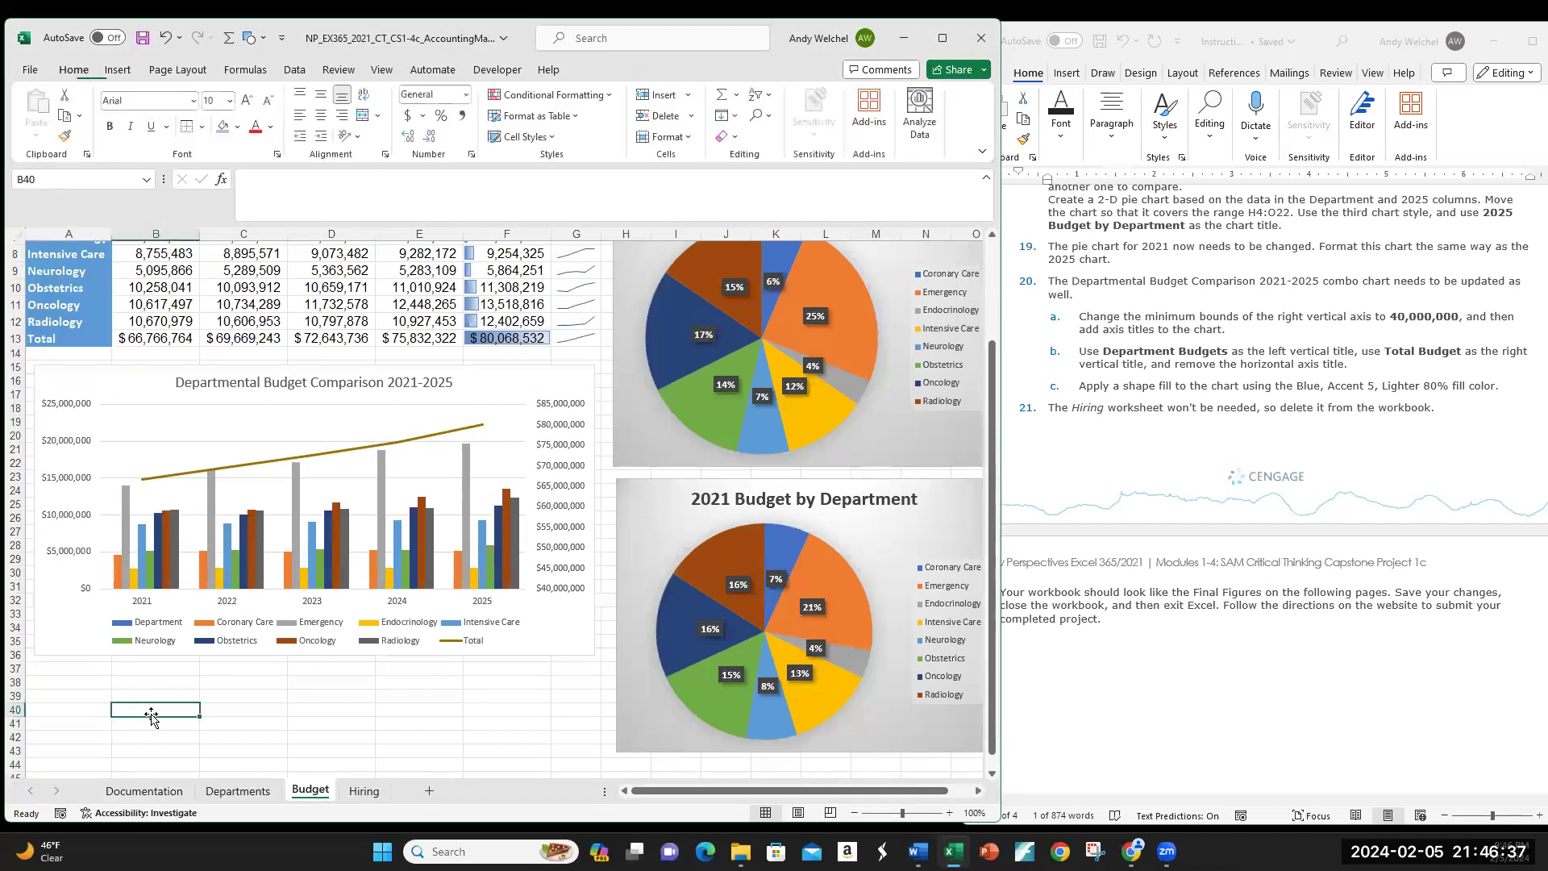
left_click(561, 639)
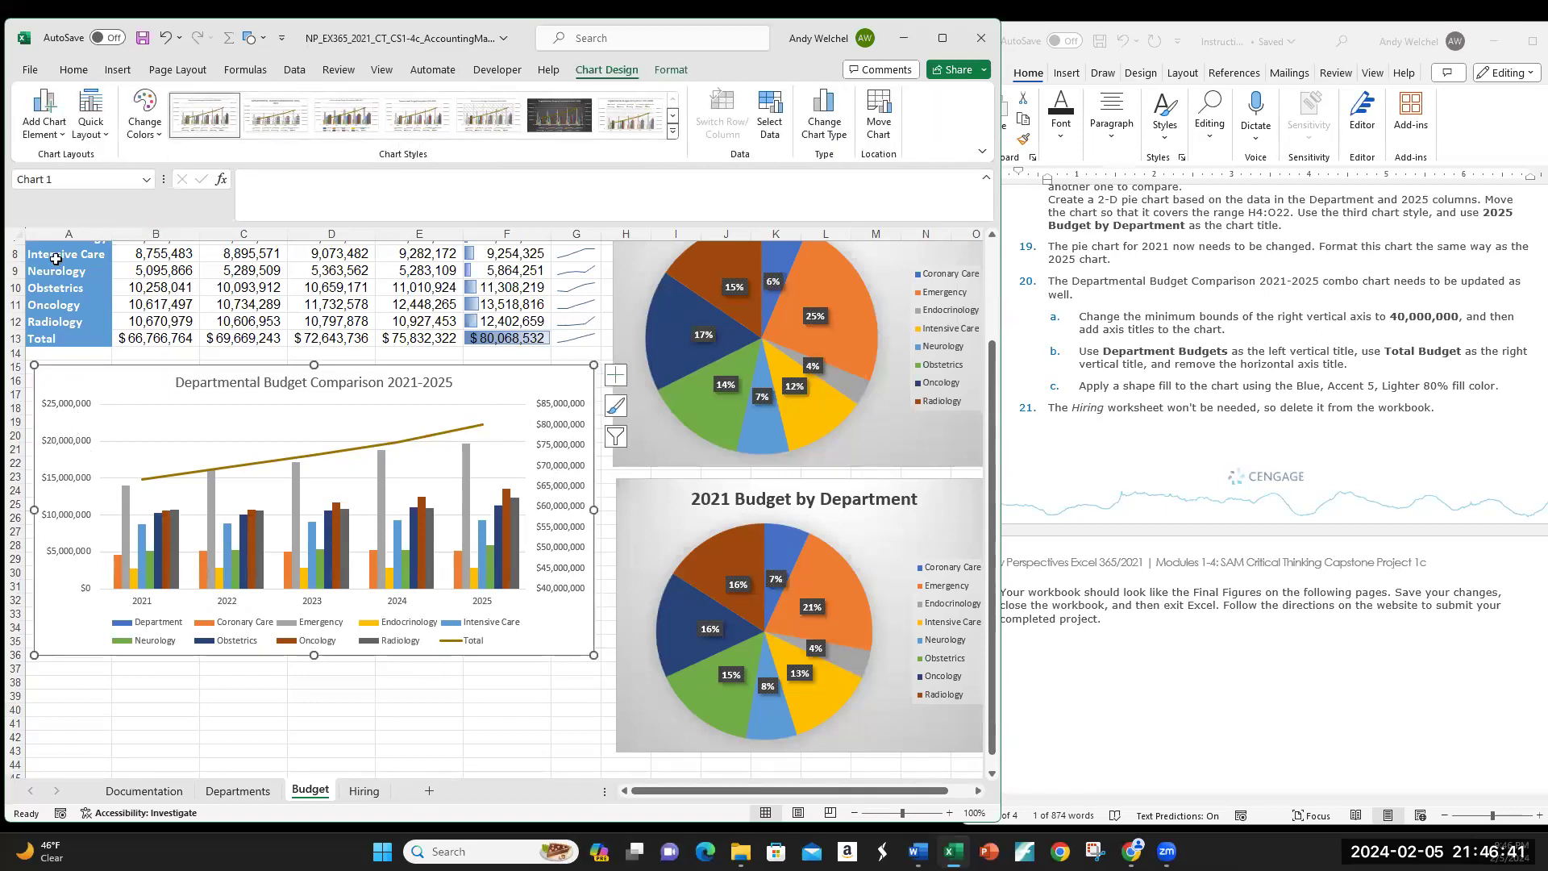
Step: Add a Primary Vertical axis title and replace its placeholder with 'Department Budgets'
left_click(47, 137)
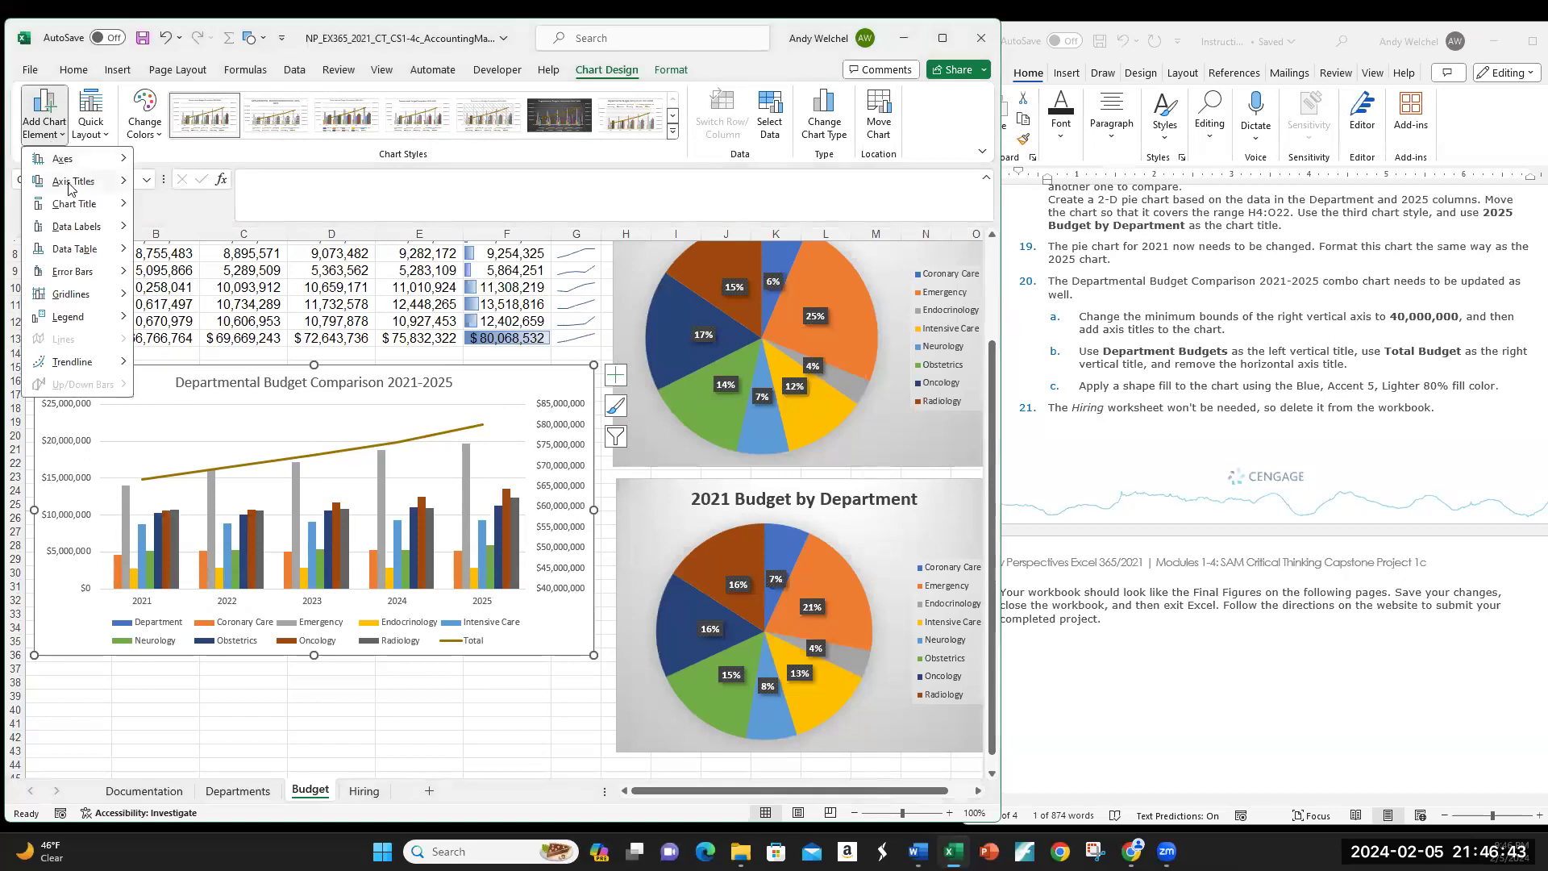
mouse_move(77, 182)
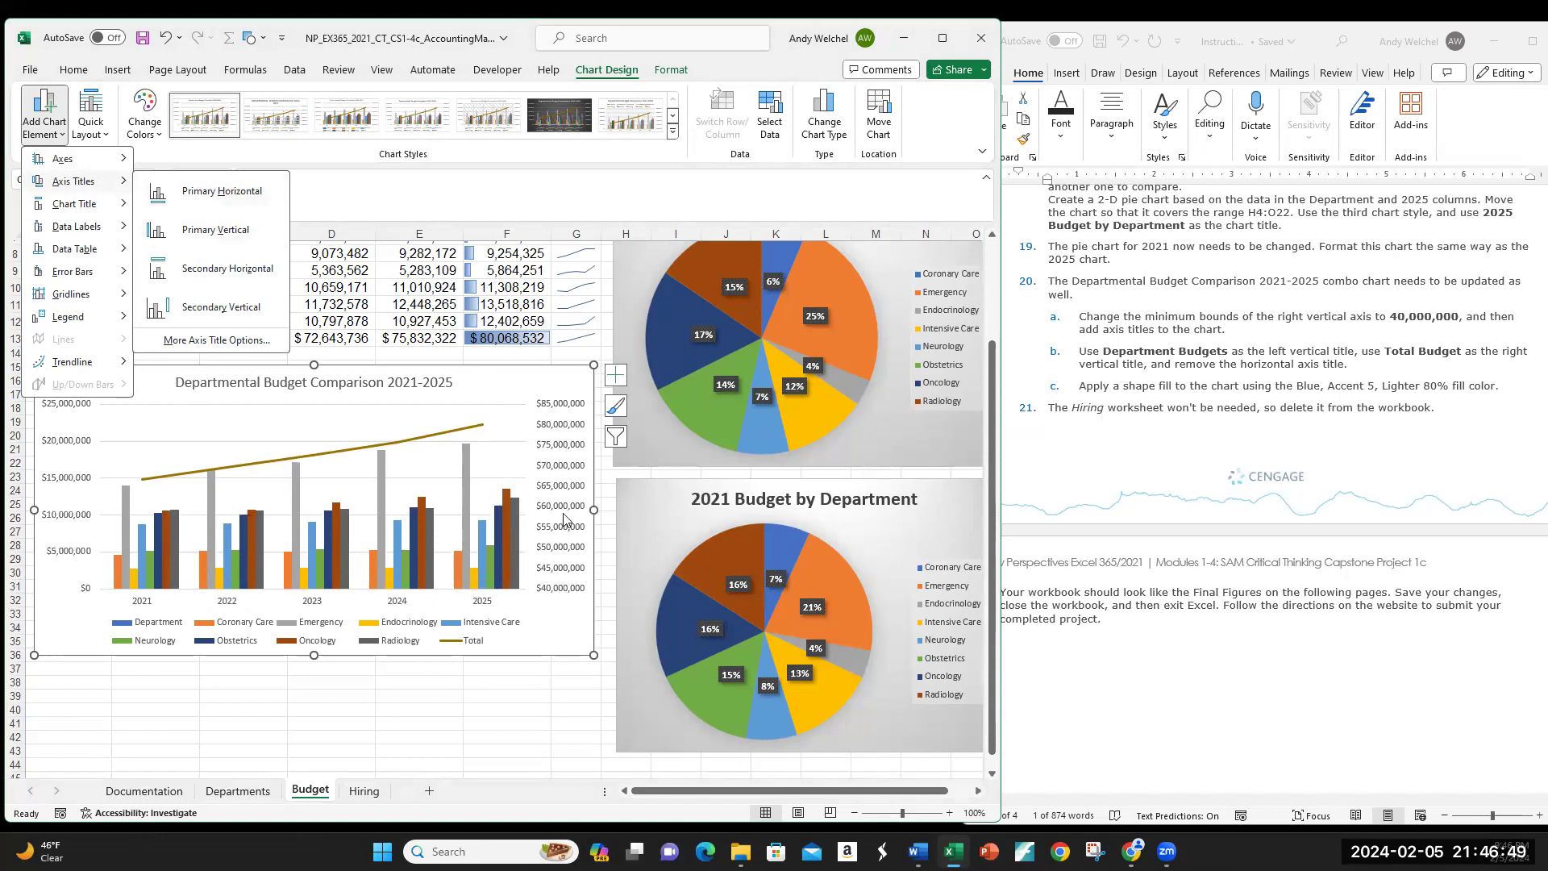
left_click(201, 231)
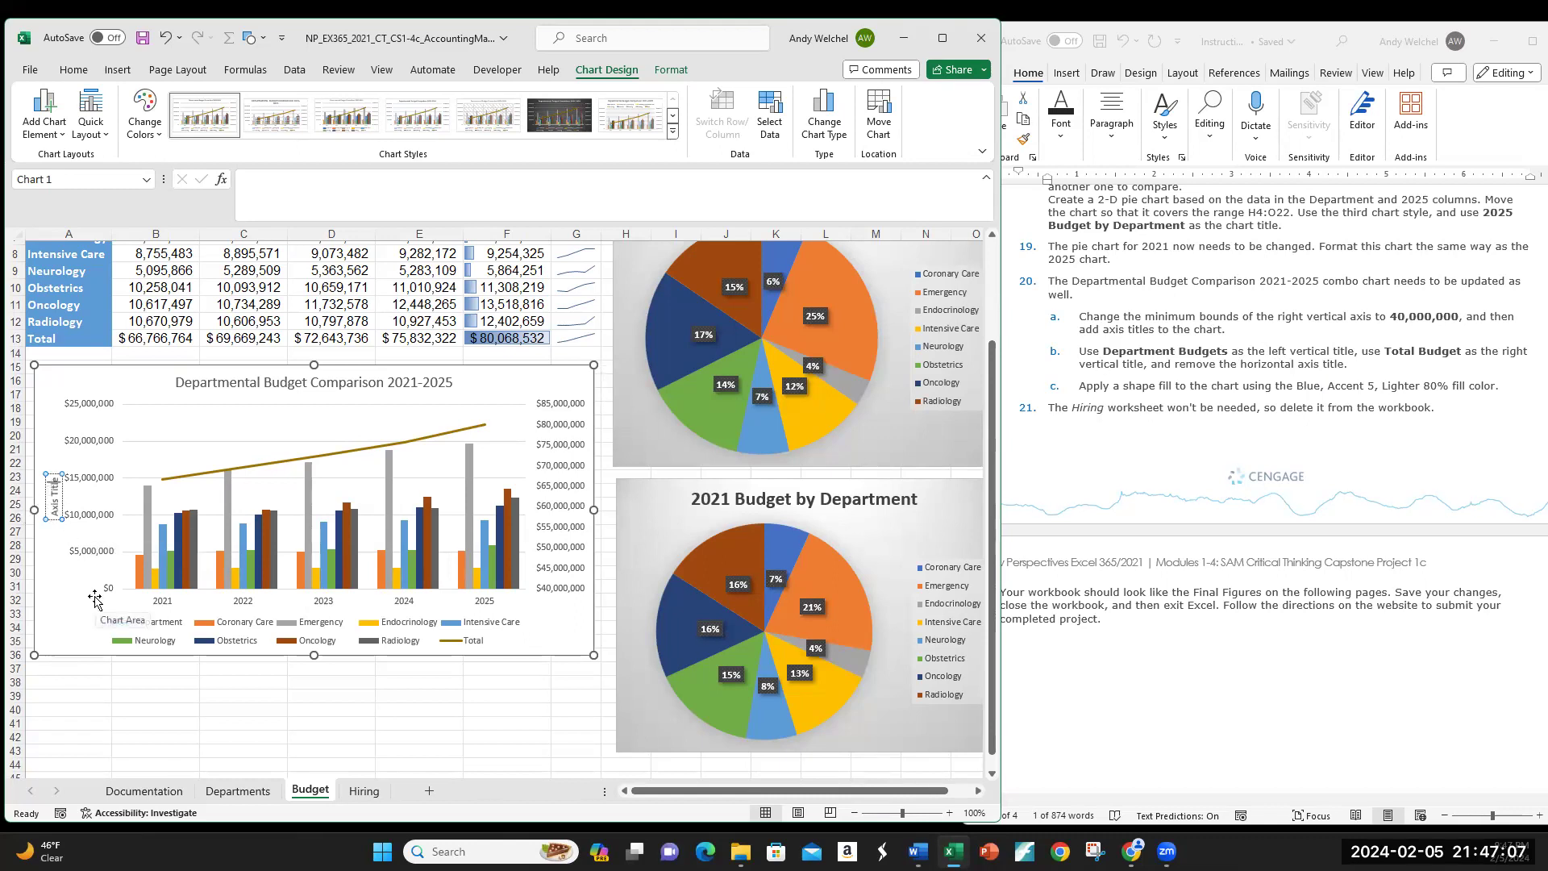
key("BackSpace")
key("BackSpace")
key("BackSpace")
key("BackSpace")
key("BackSpace")
key("BackSpace")
key("BackSpace")
key("BackSpace")
key("BackSpace")
type("Department Budgets")
left_click(57, 694)
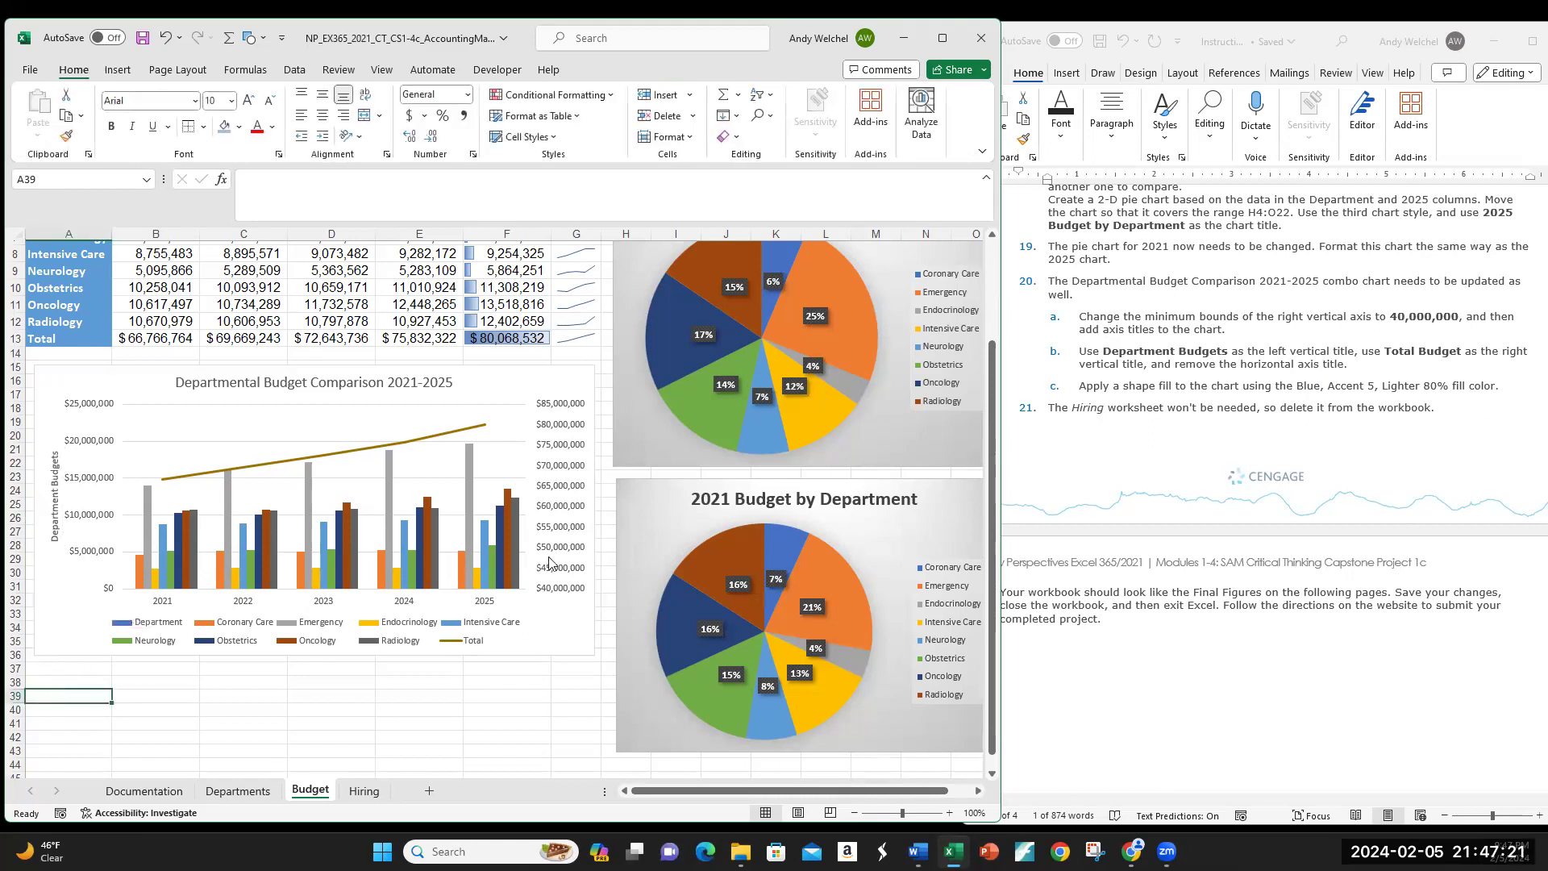
left_click(398, 419)
Step: Add a Secondary Vertical axis title and replace its placeholder with 'Total Budget'
left_click(36, 137)
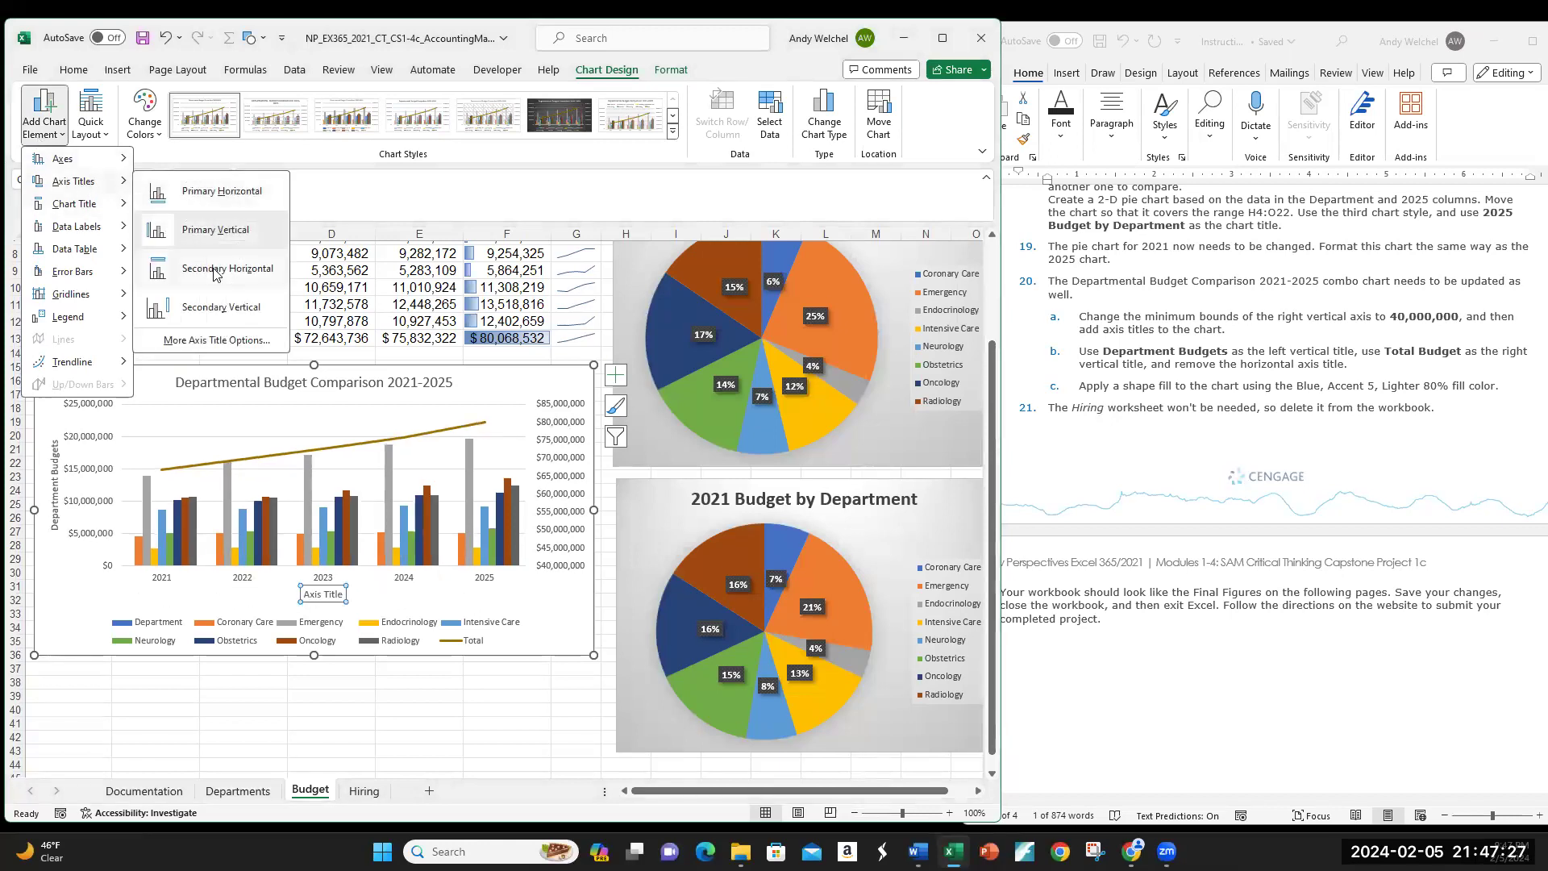
left_click(218, 309)
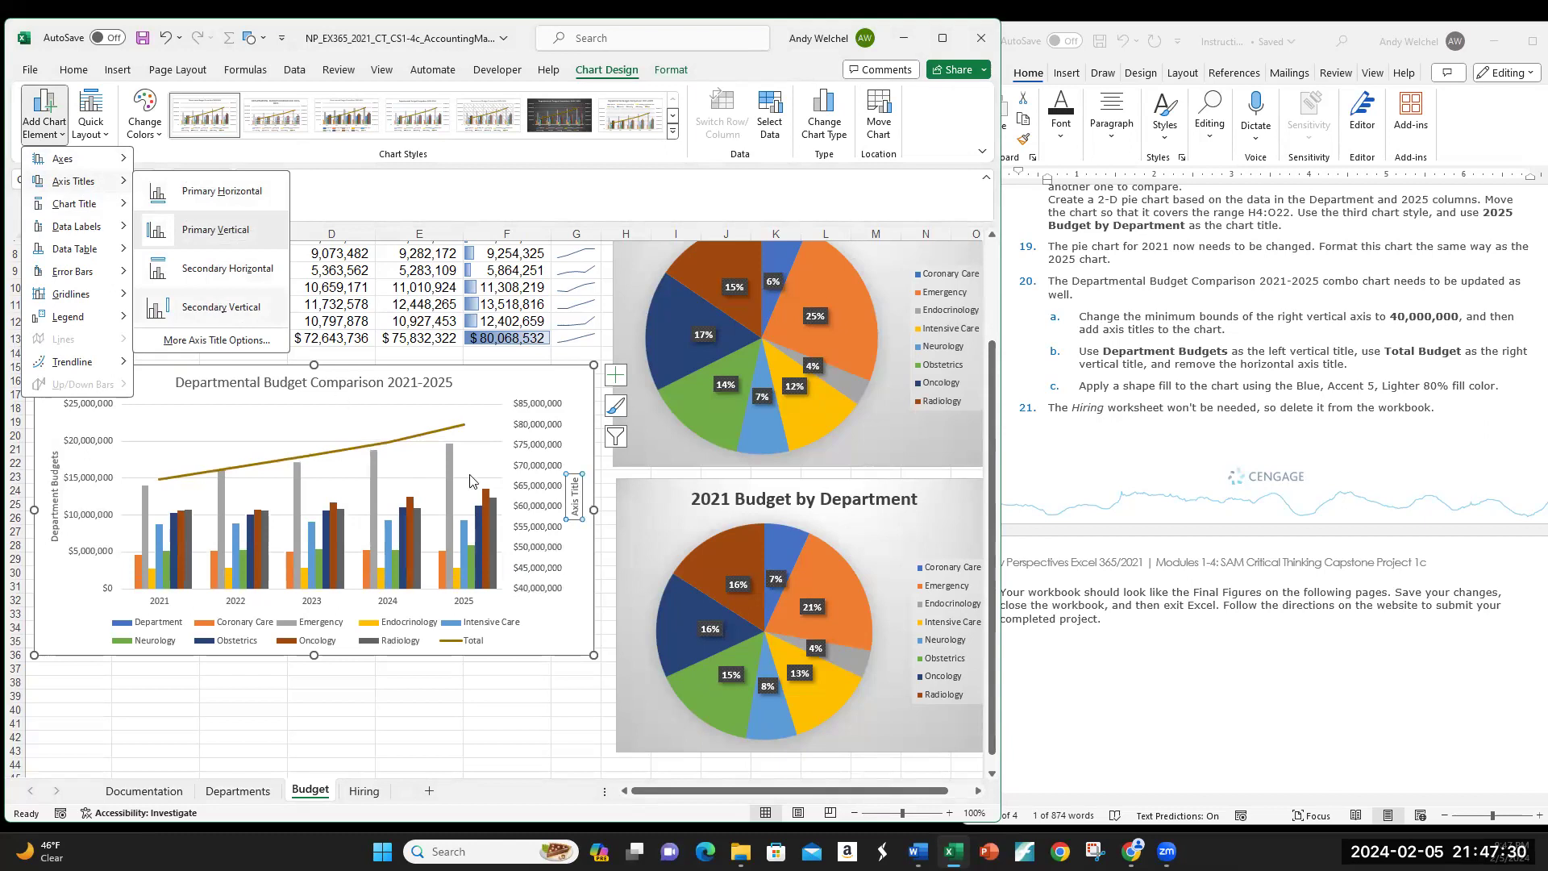
left_click(575, 508)
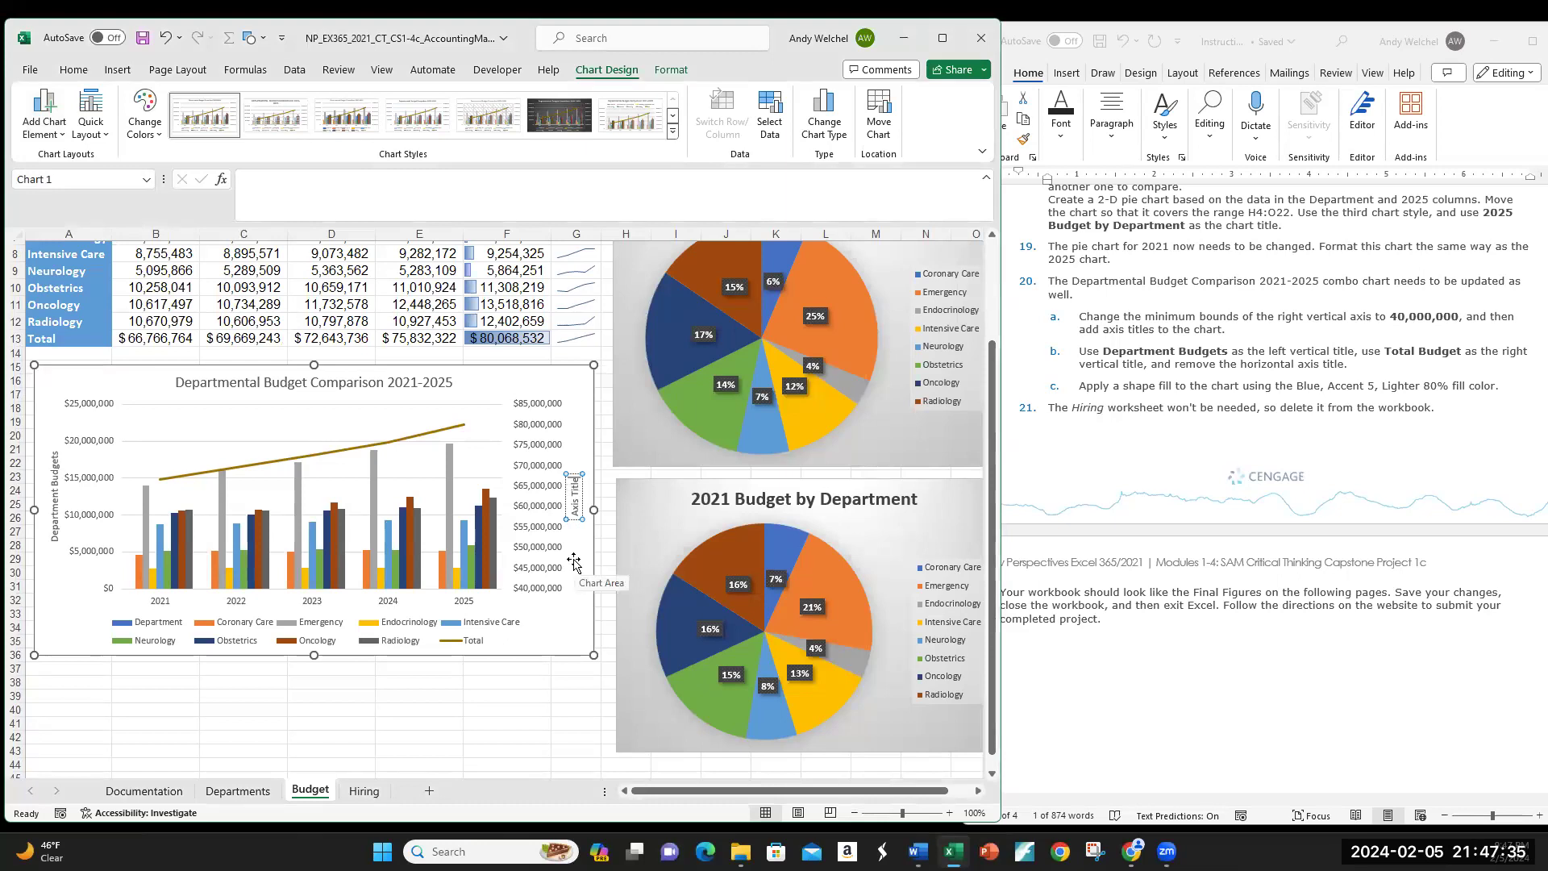
key("BackSpace")
key("BackSpace")
key("BackSpace")
key("BackSpace")
key("BackSpace")
key("BackSpace")
key("BackSpace")
key("BackSpace")
key("BackSpace")
key("BackSpace")
type("Total Budget")
left_click(531, 704)
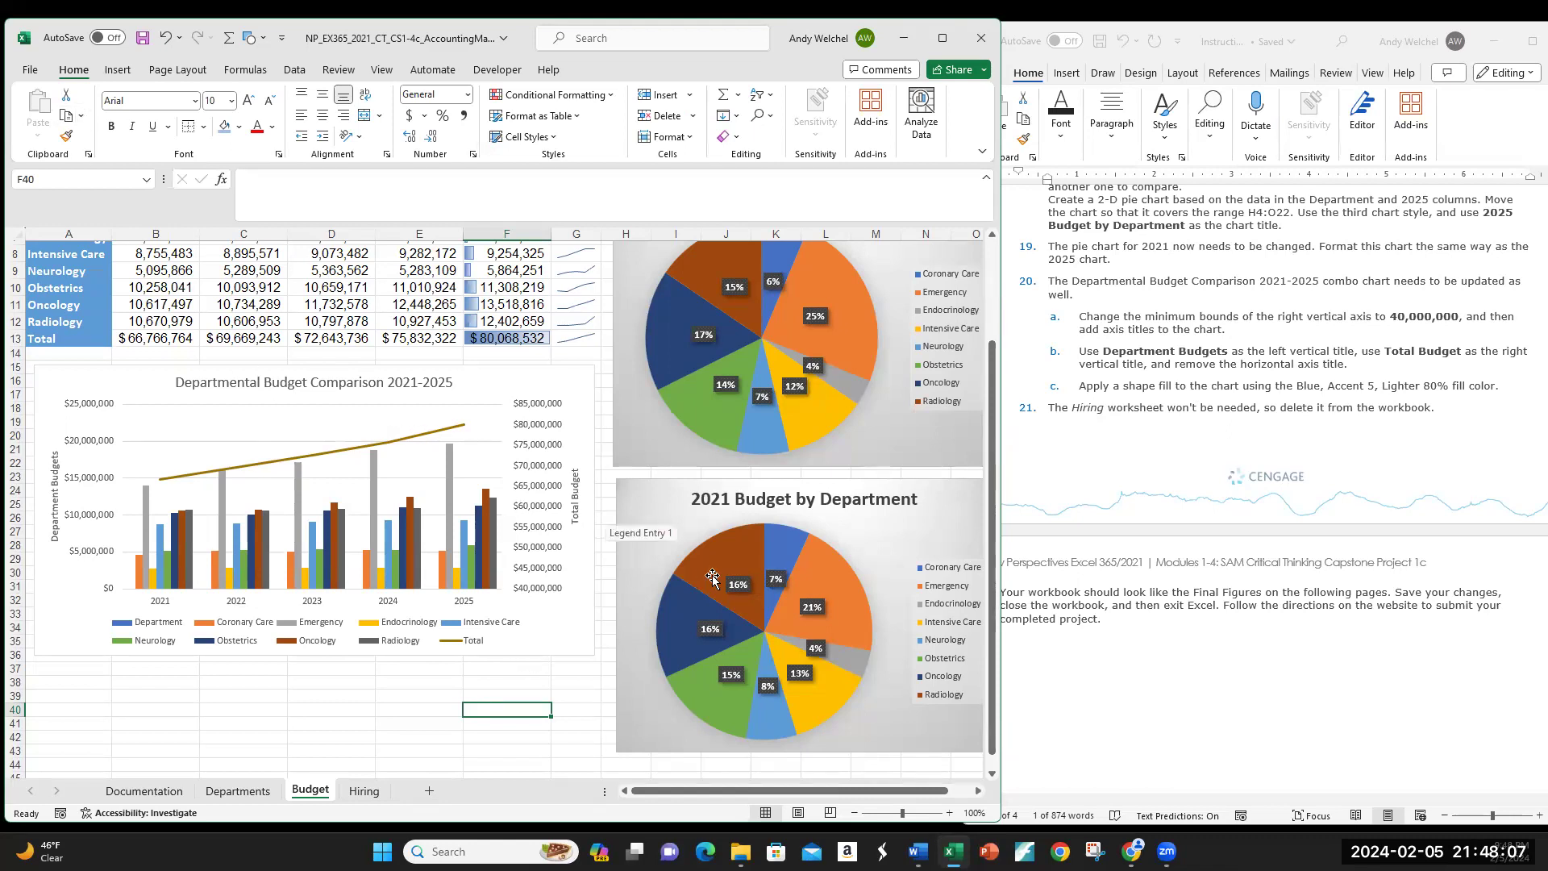
scroll(1314, 586, "down", 5)
scroll(1314, 586, "down", 5)
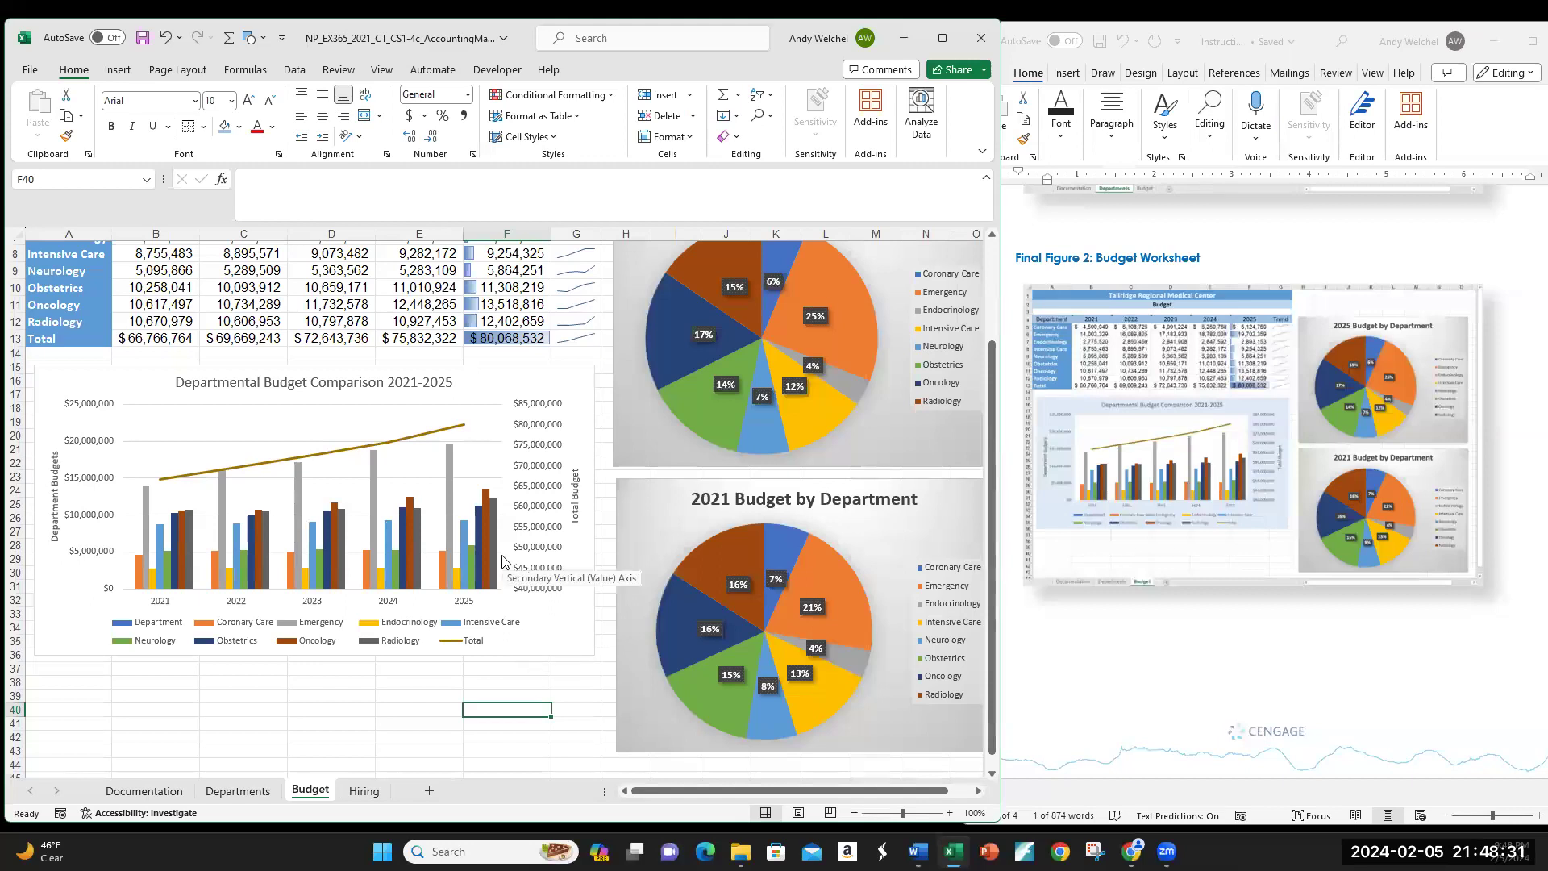
scroll(1196, 588, "up", 4)
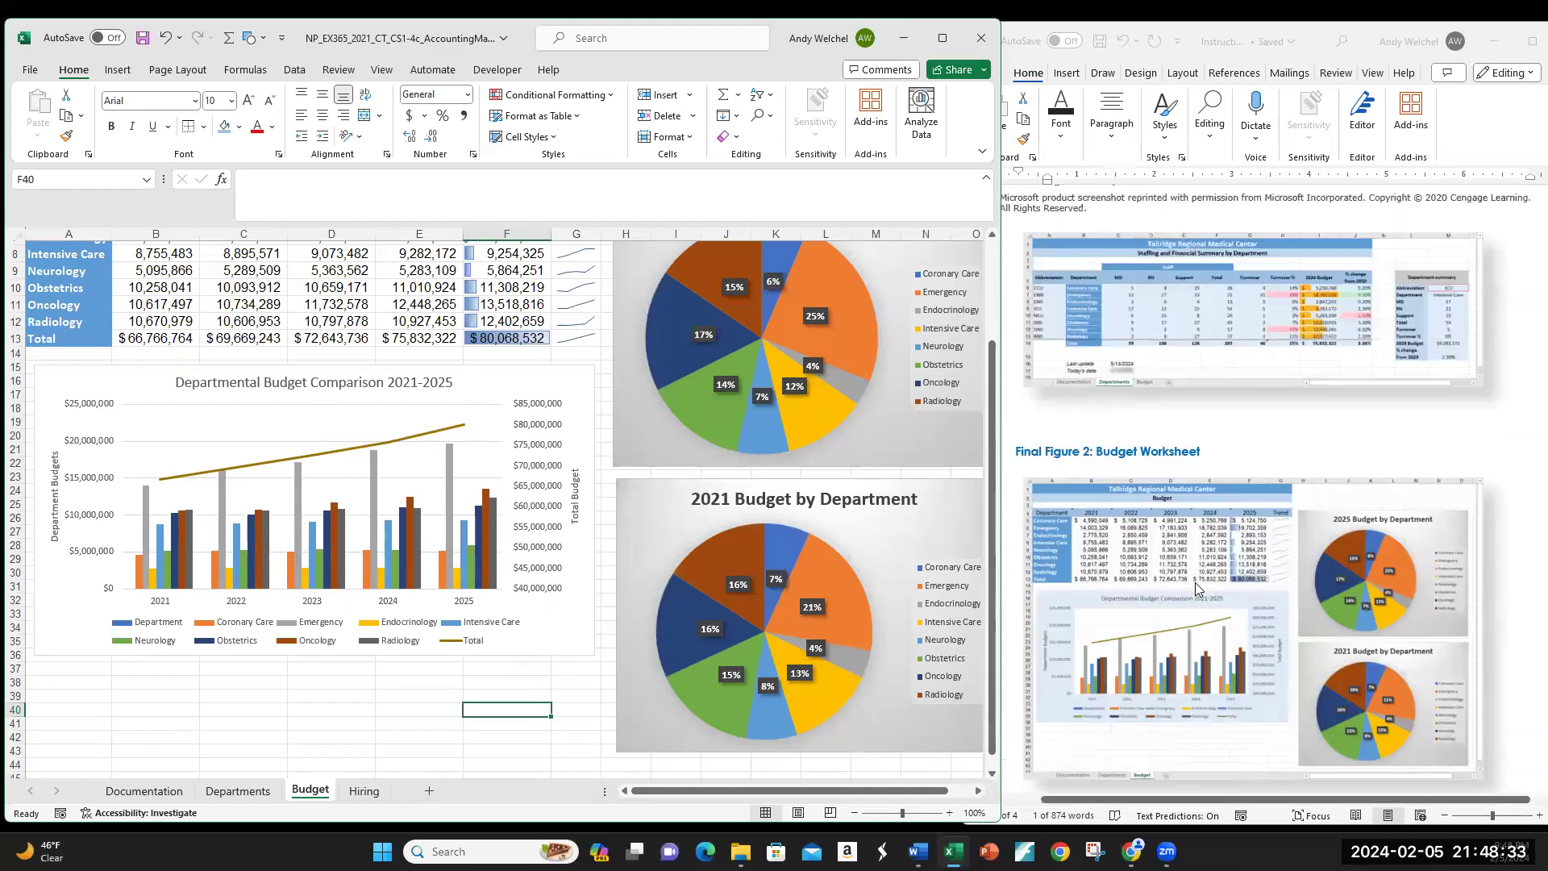
scroll(1195, 588, "up", 5)
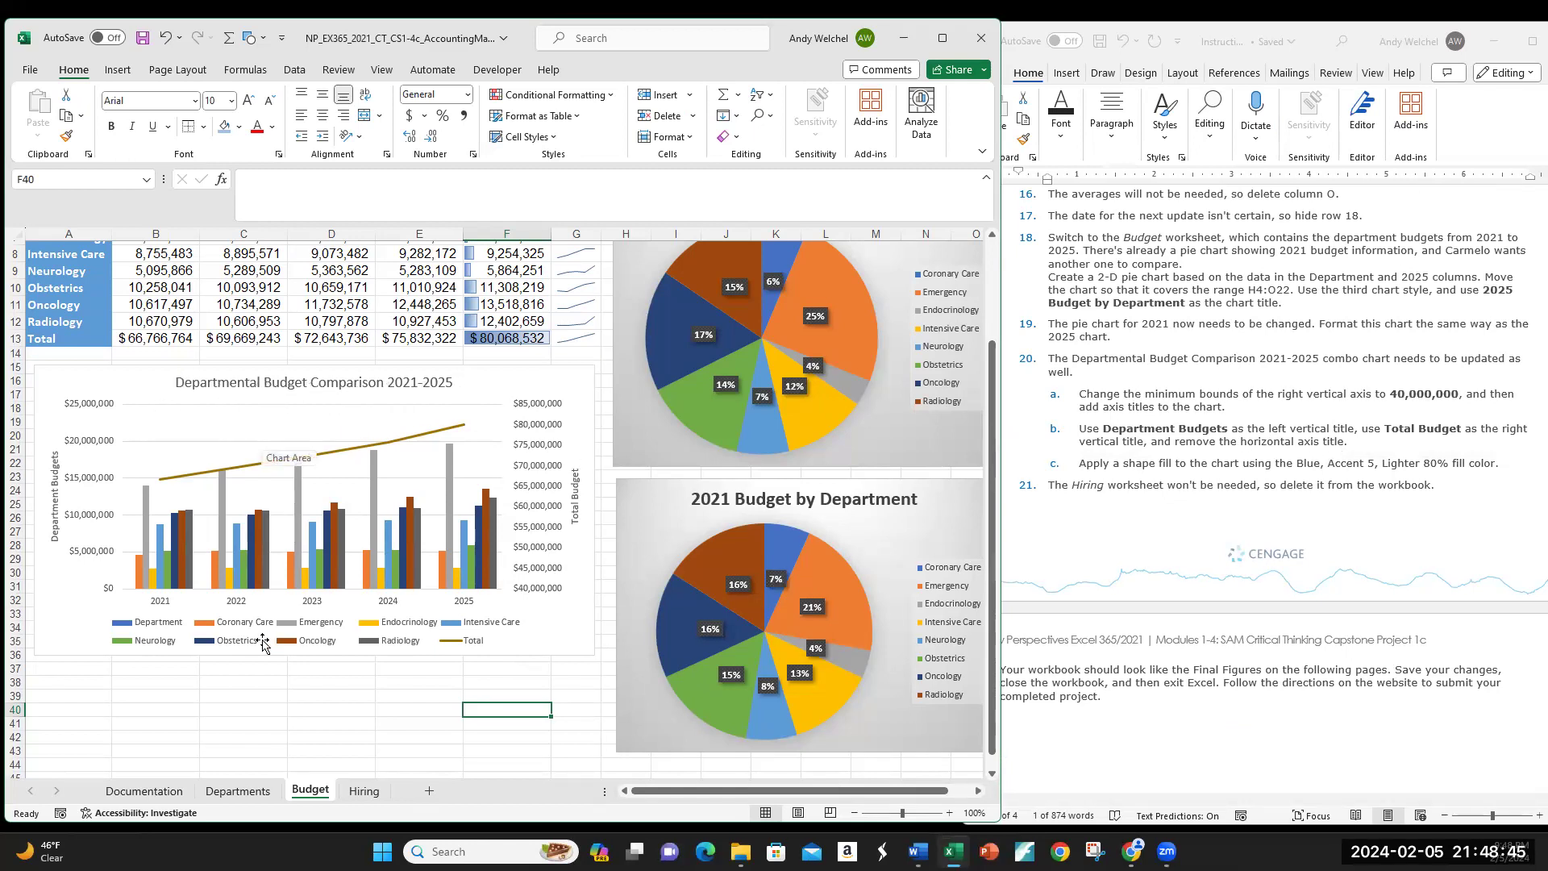
left_click(309, 606)
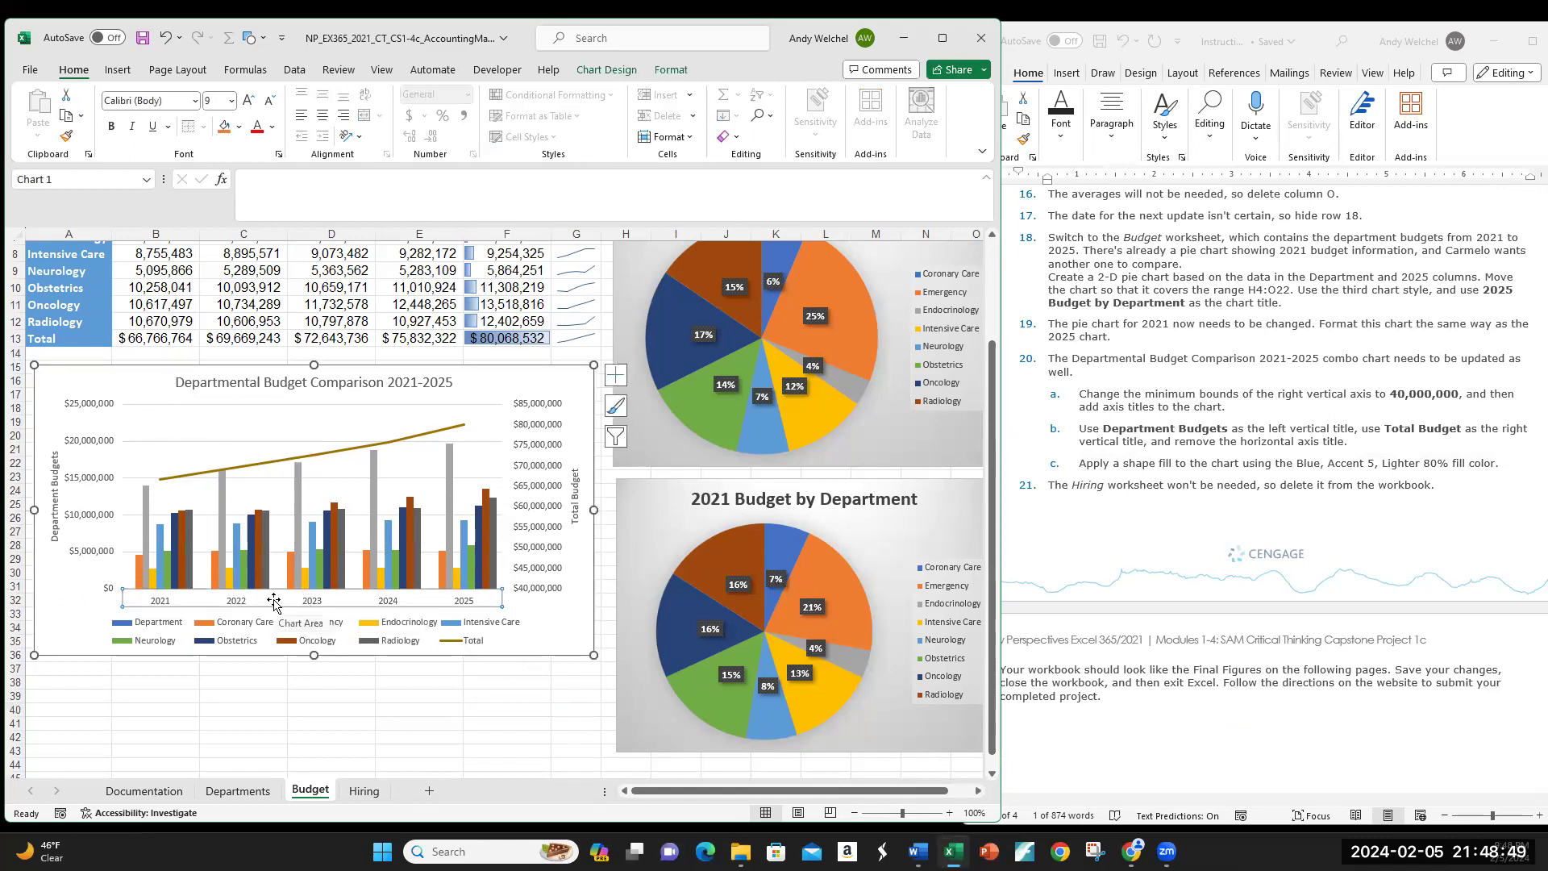
left_click(309, 650)
left_click_drag(311, 656, 313, 703)
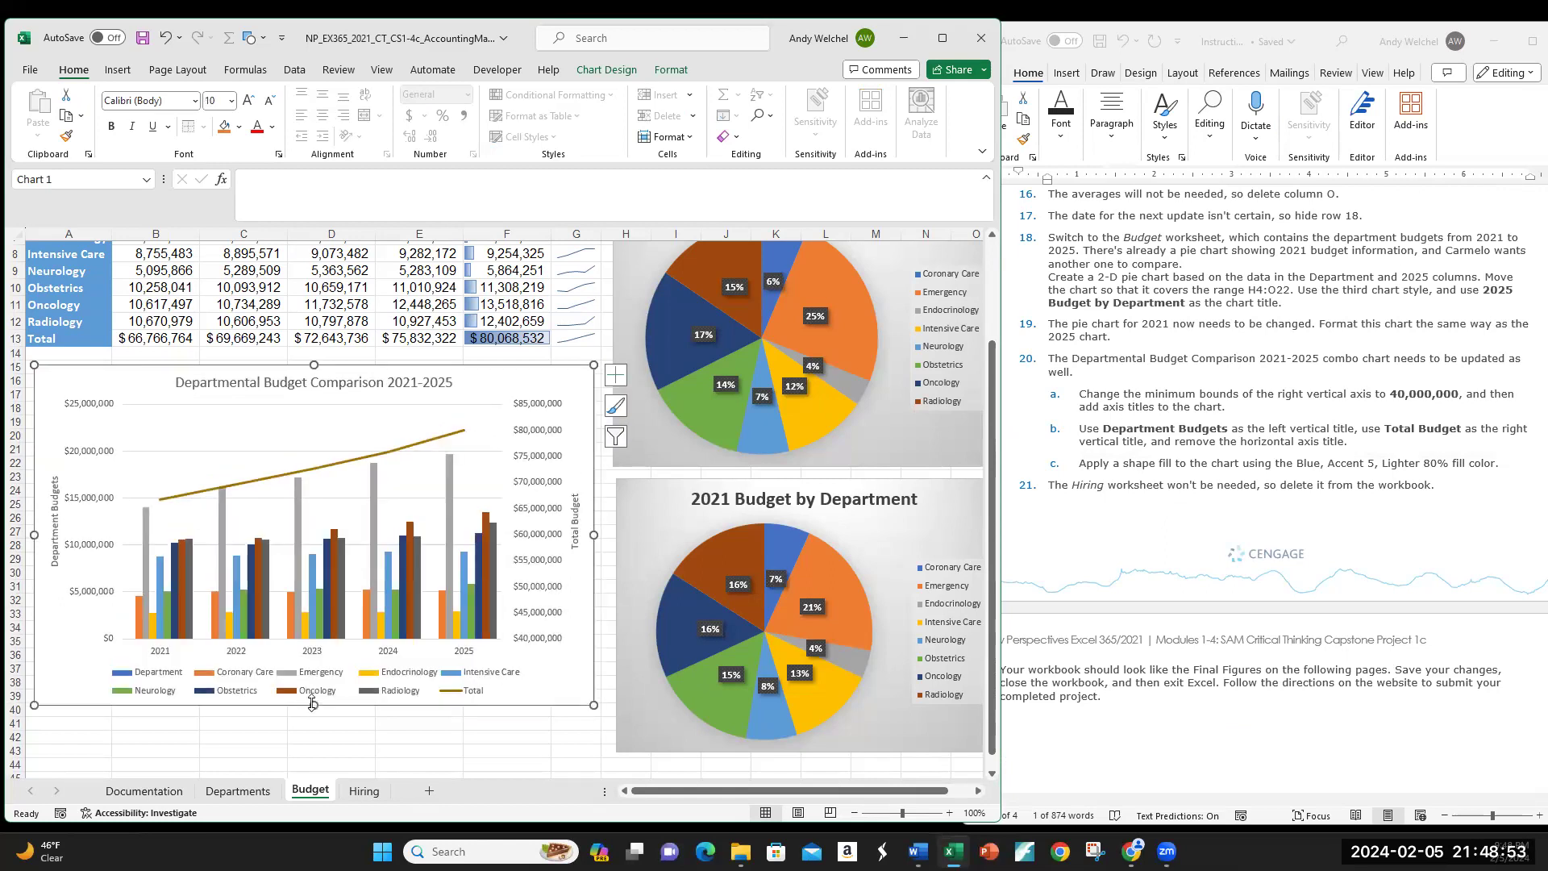
Step: Undo the chart resize and scroll the Word instructions to Final Figure 2
key("ctrl+z")
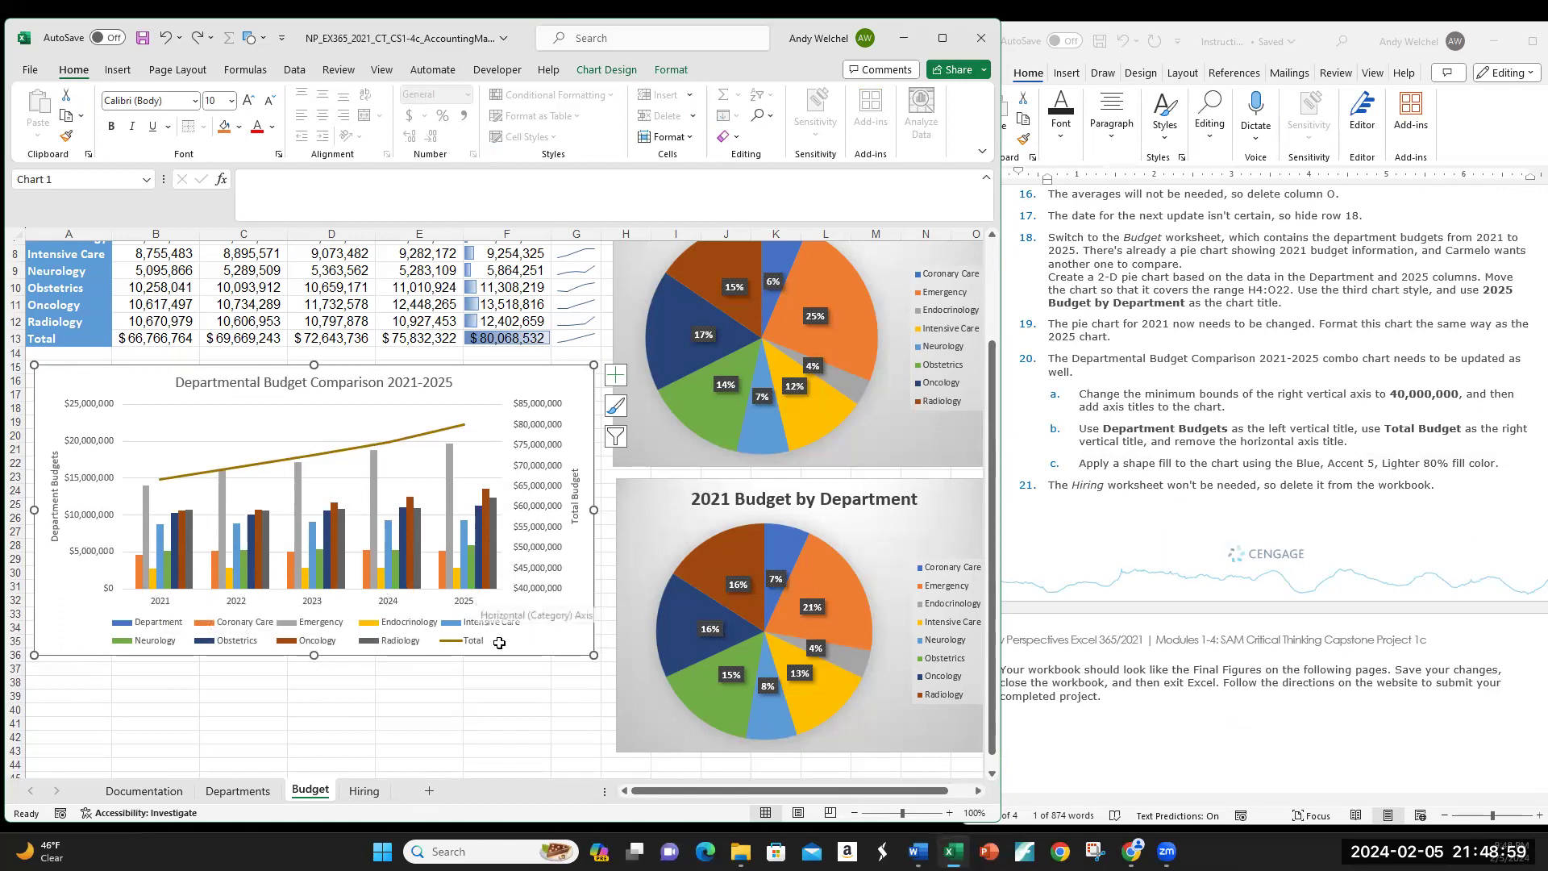
scroll(1193, 604, "down", 5)
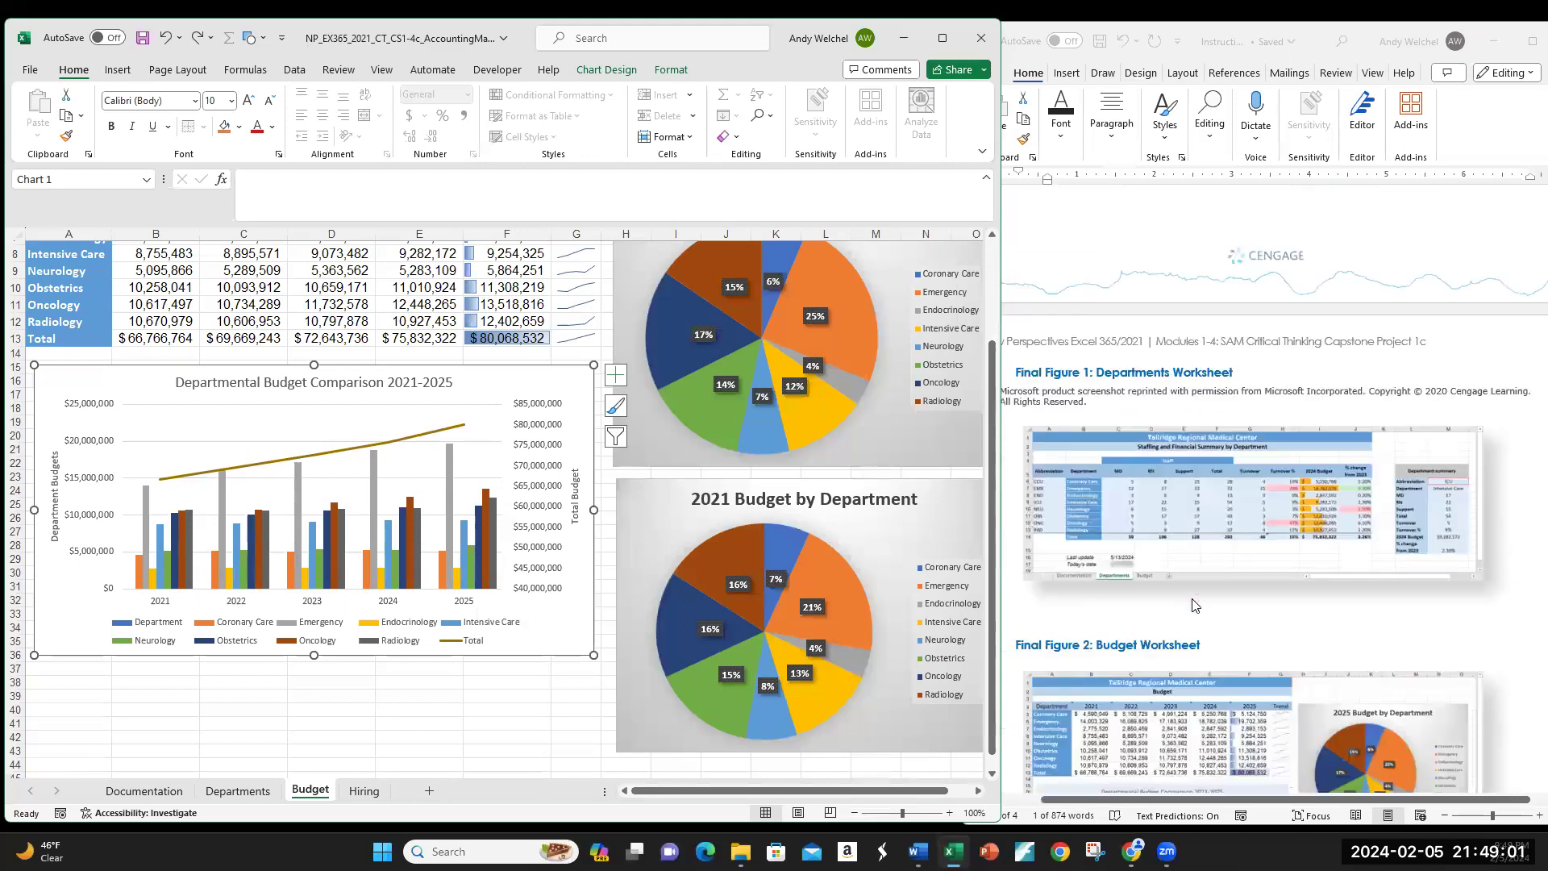
scroll(1195, 604, "down", 4)
scroll(1193, 604, "up", 10)
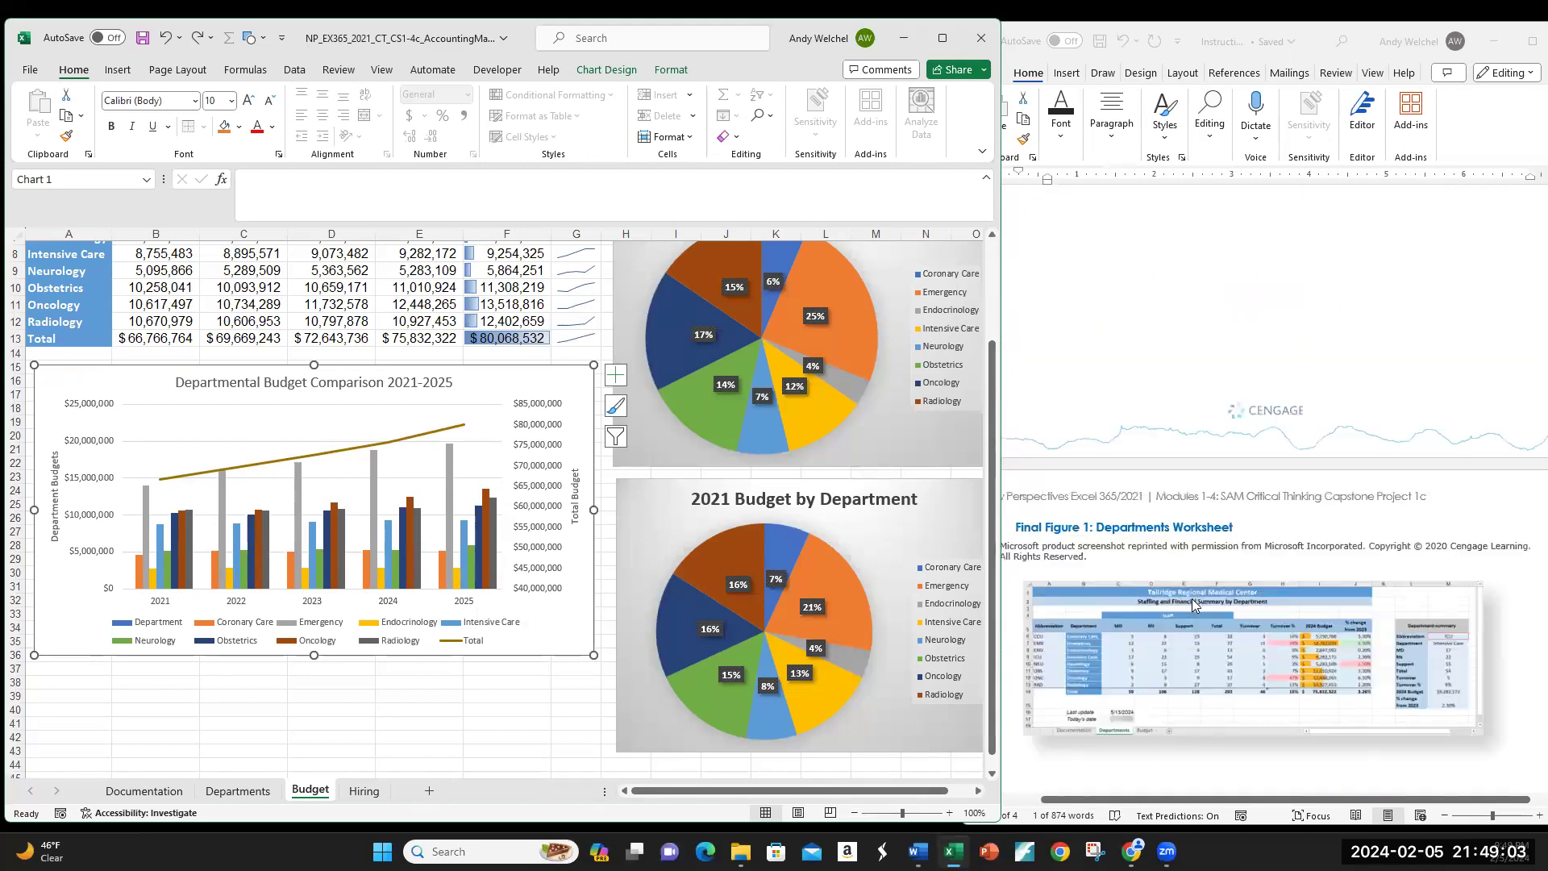
scroll(1195, 605, "up", 3)
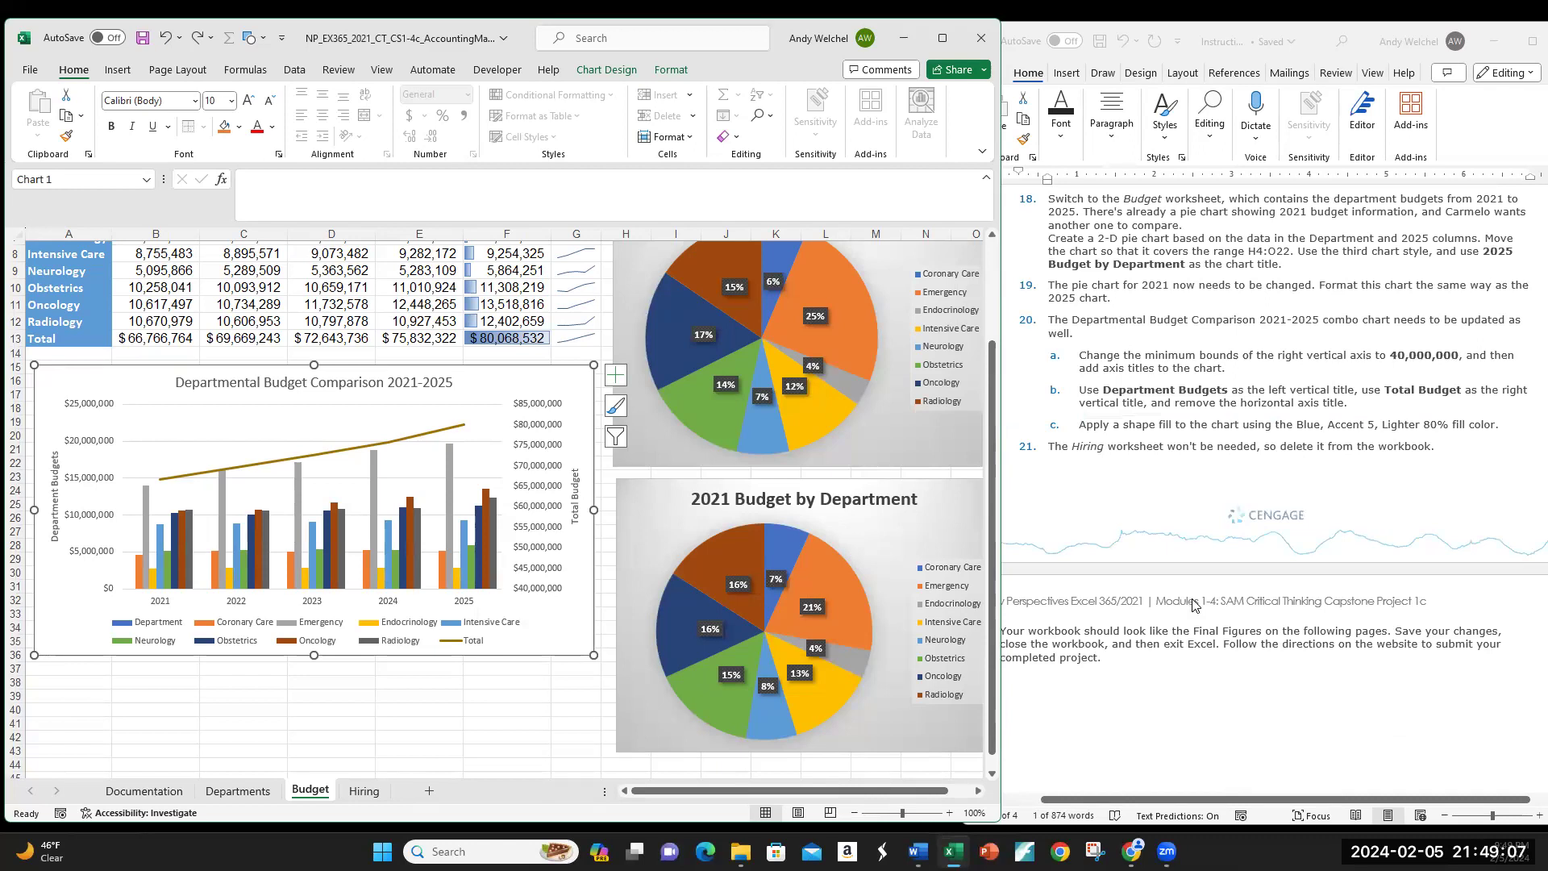
scroll(1397, 549, "down", 5)
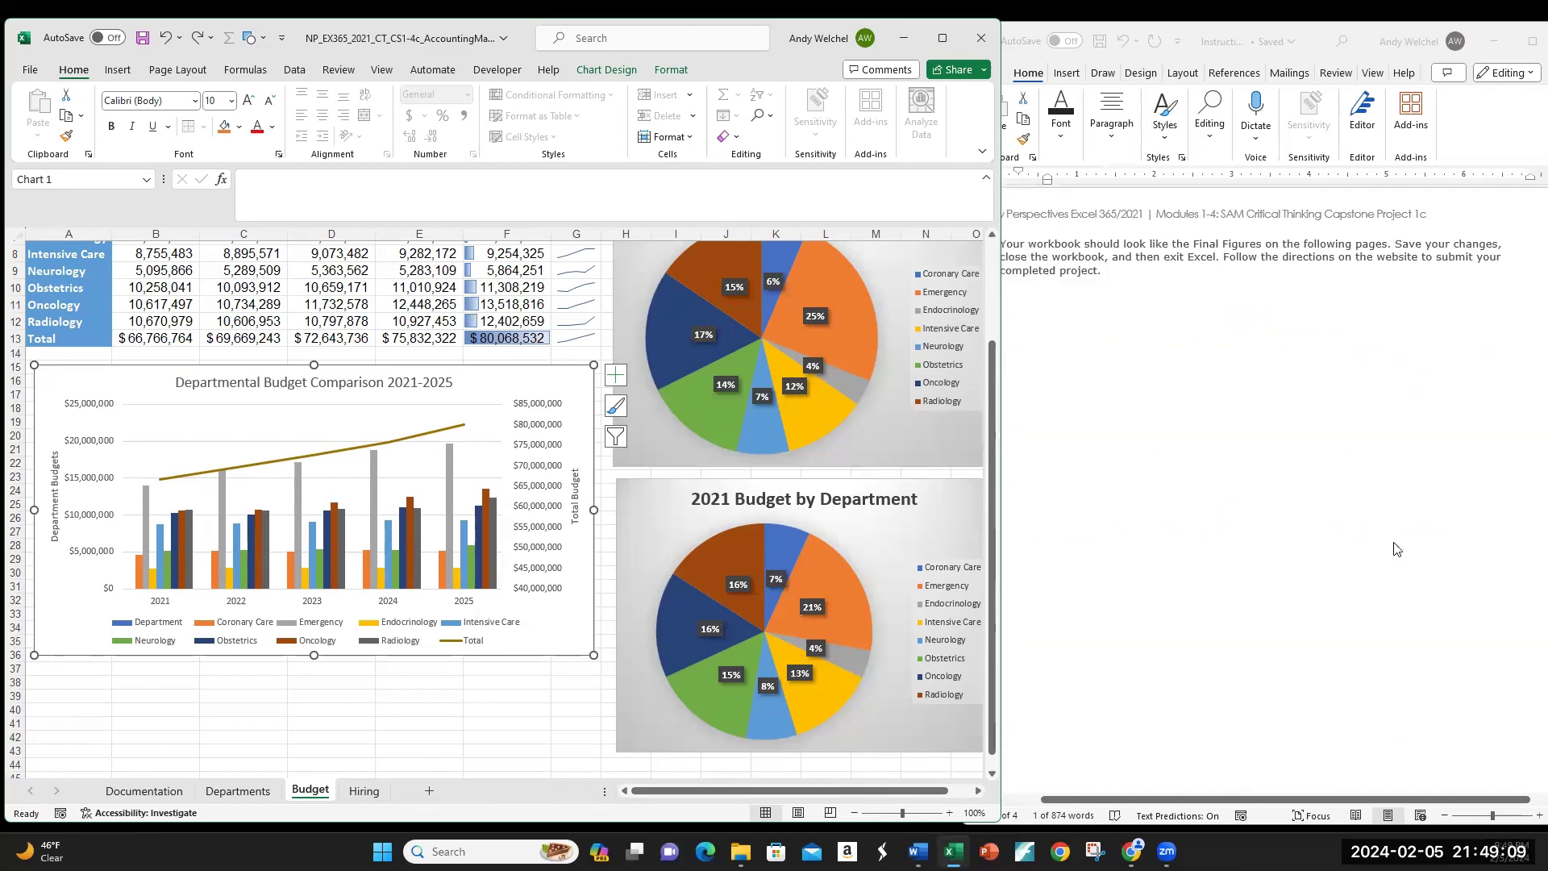
scroll(1397, 549, "down", 4)
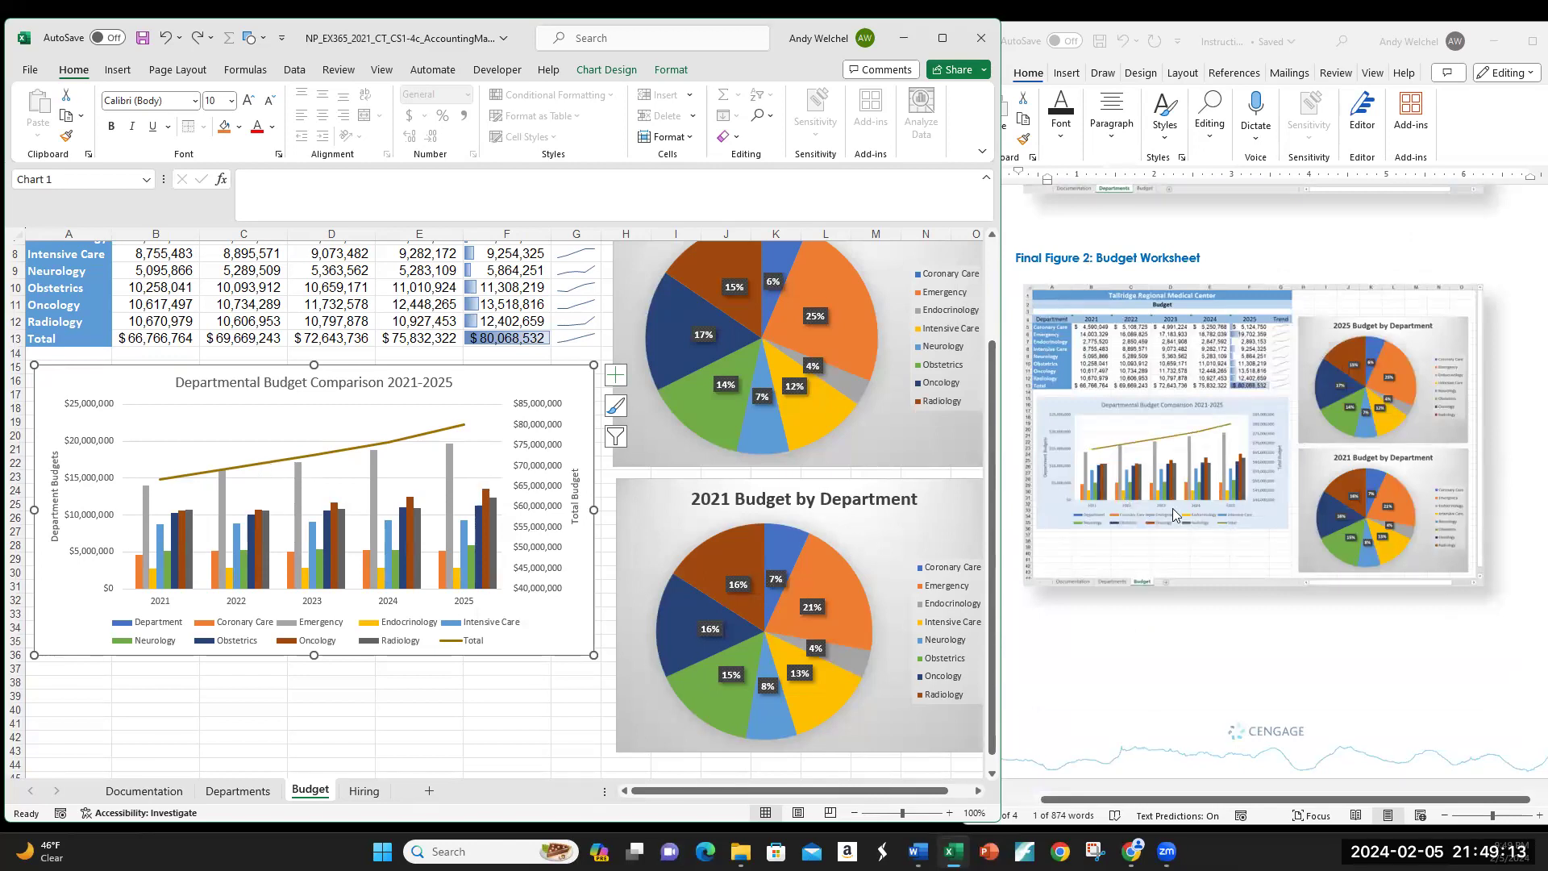
Step: Give the chart area a Blue, Accent 5, Lighter 80% shape fill from Chart Format
right_click(560, 622)
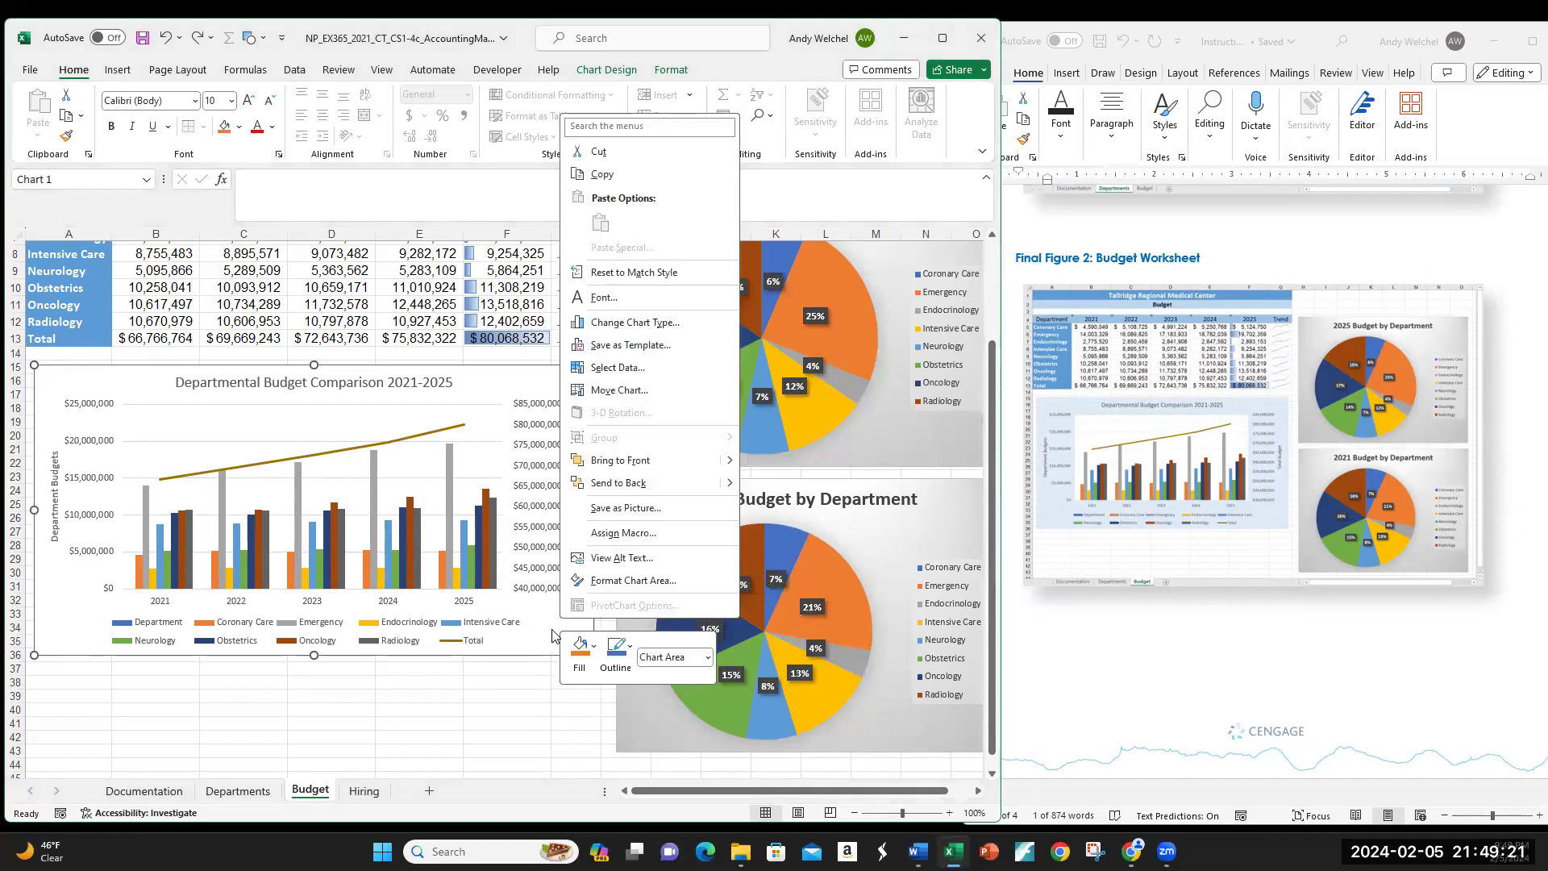
left_click(549, 632)
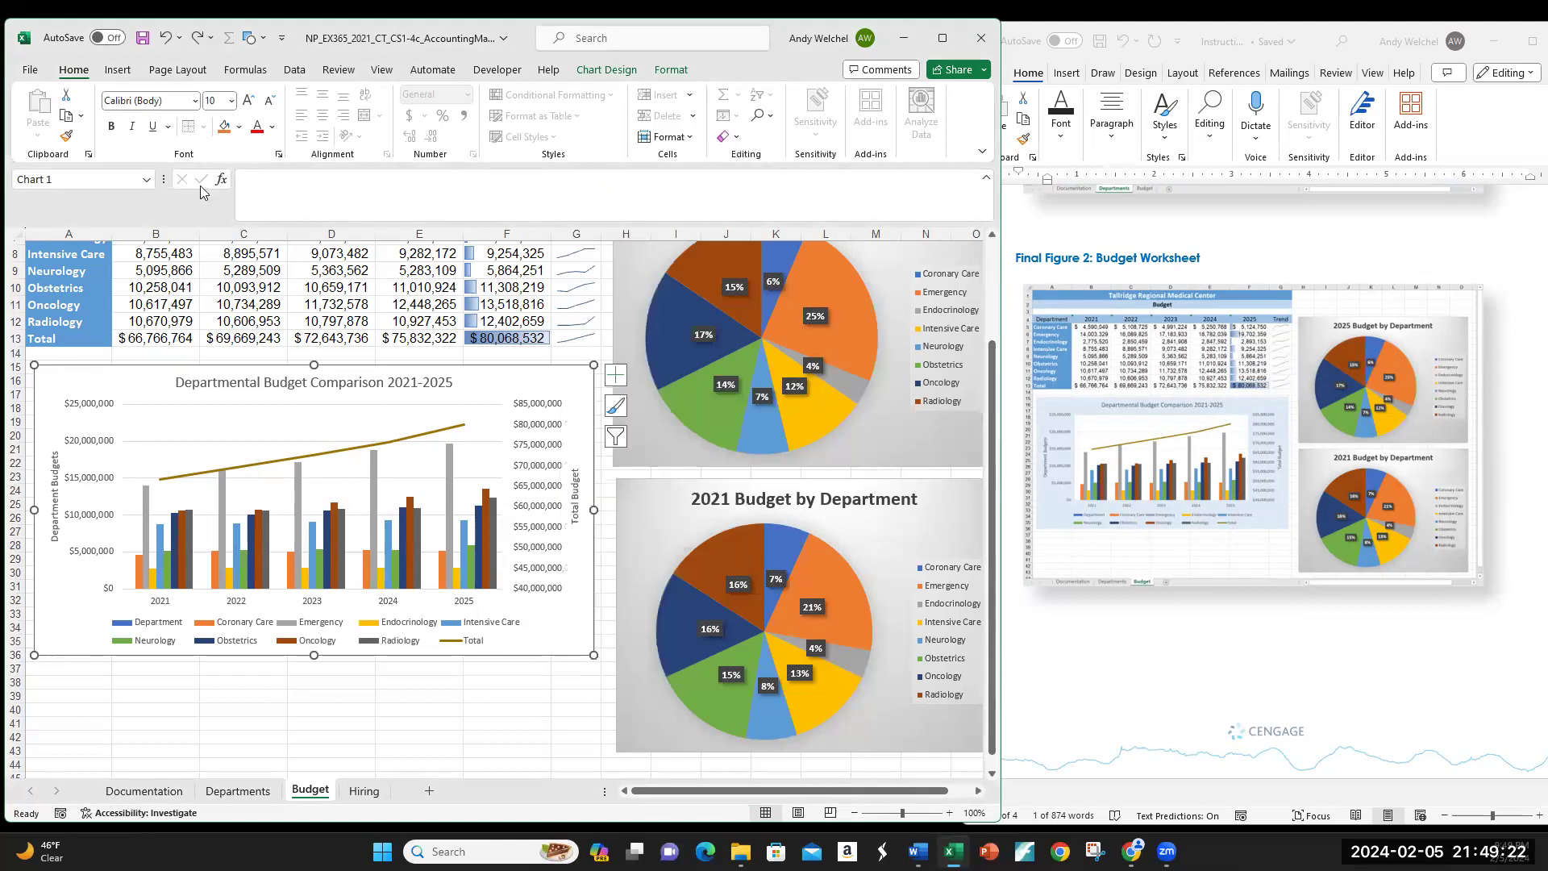
left_click(669, 71)
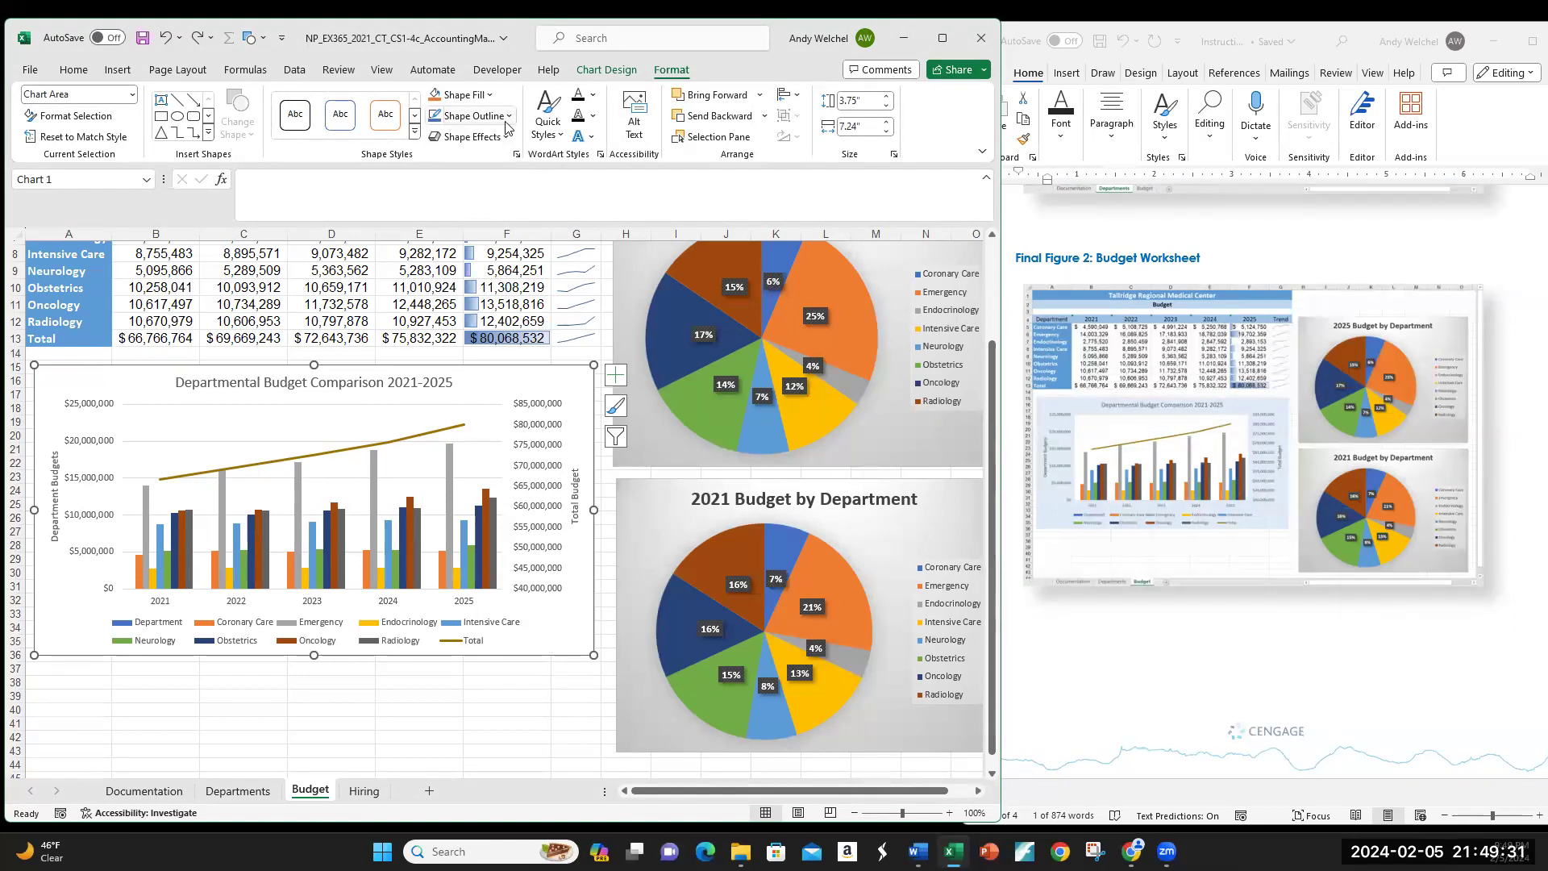
scroll(1141, 319, "up", 5)
scroll(1142, 319, "up", 10)
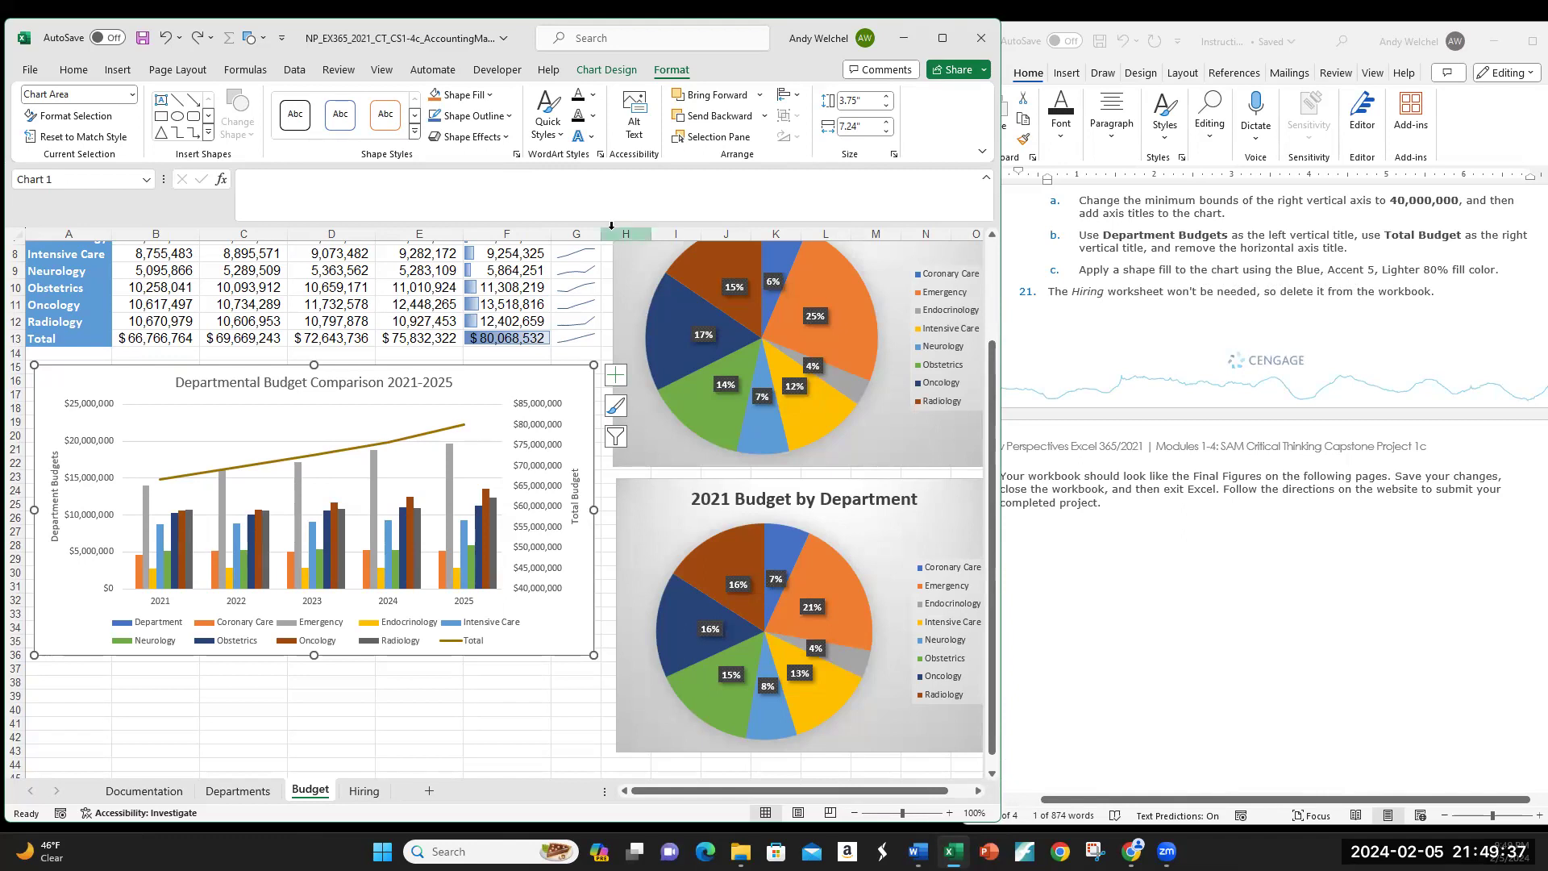
left_click(491, 95)
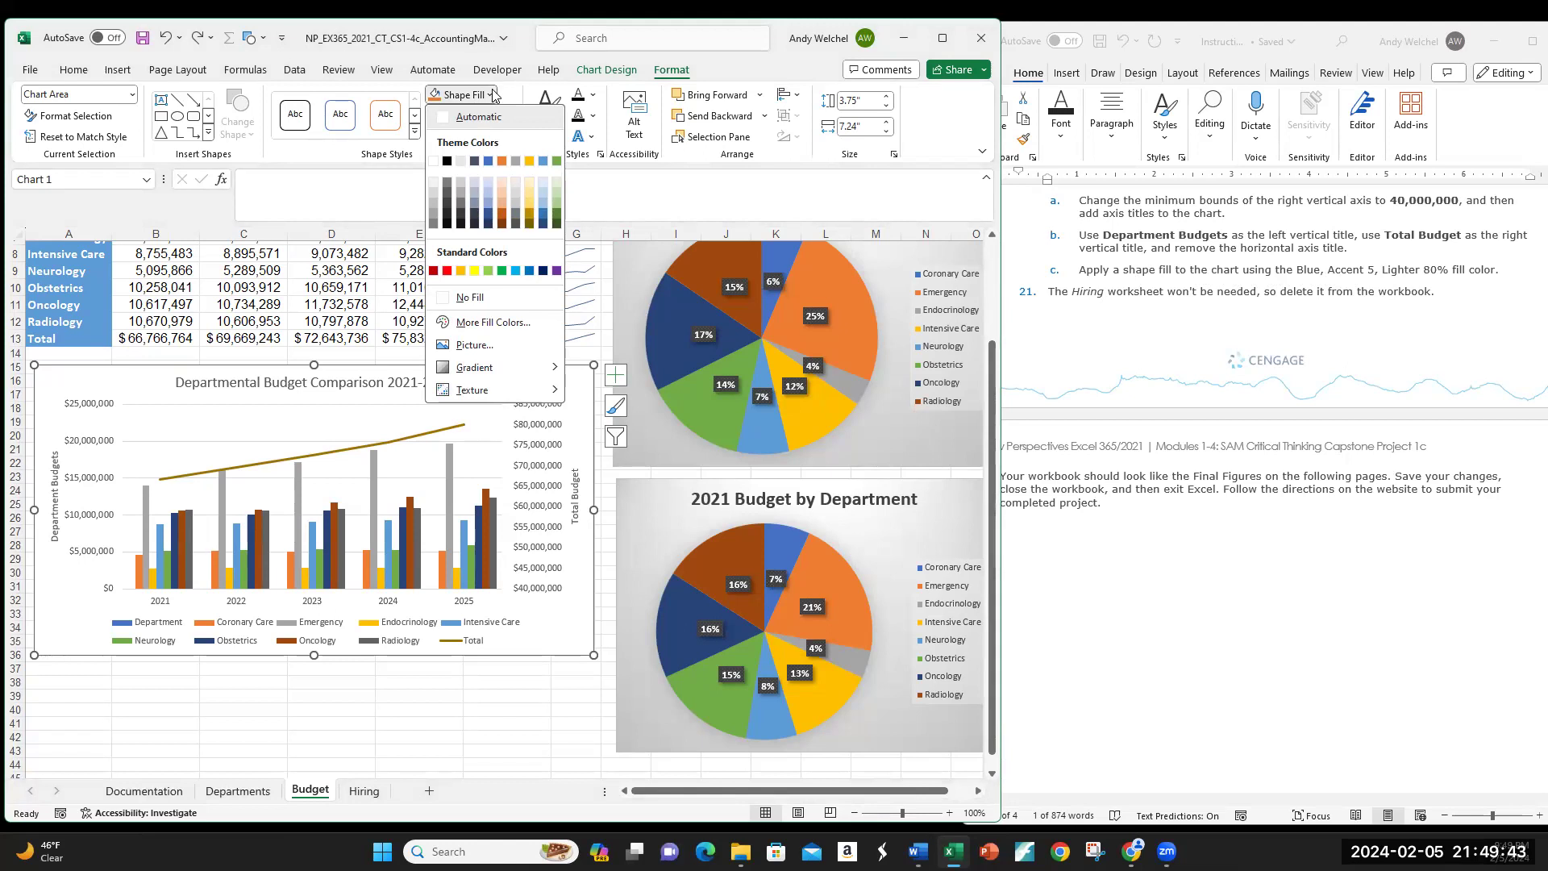
left_click(542, 185)
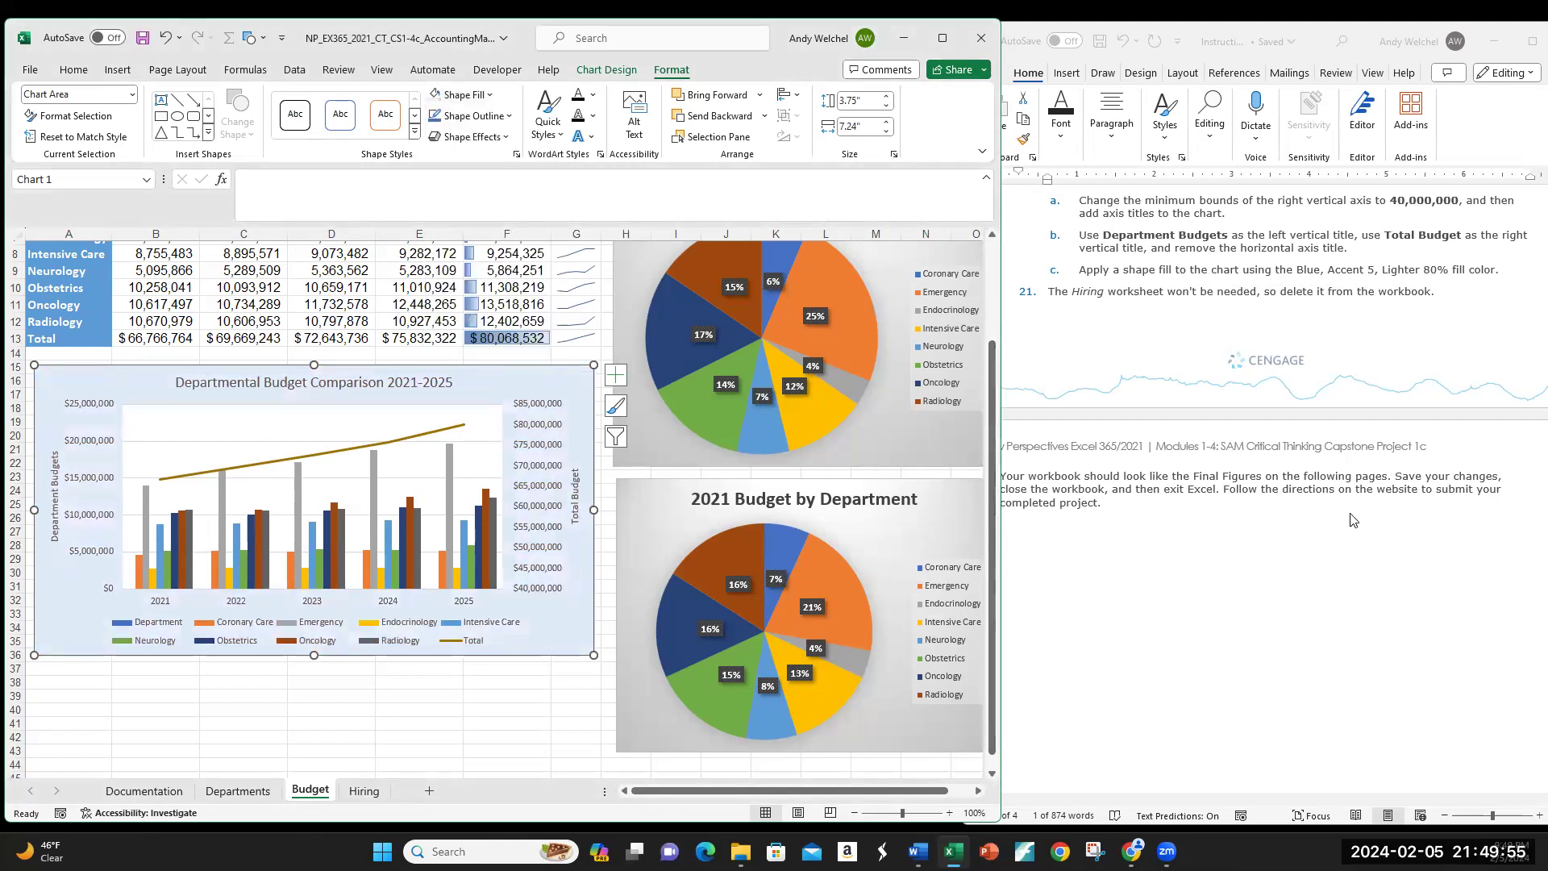
scroll(1352, 520, "down", 10)
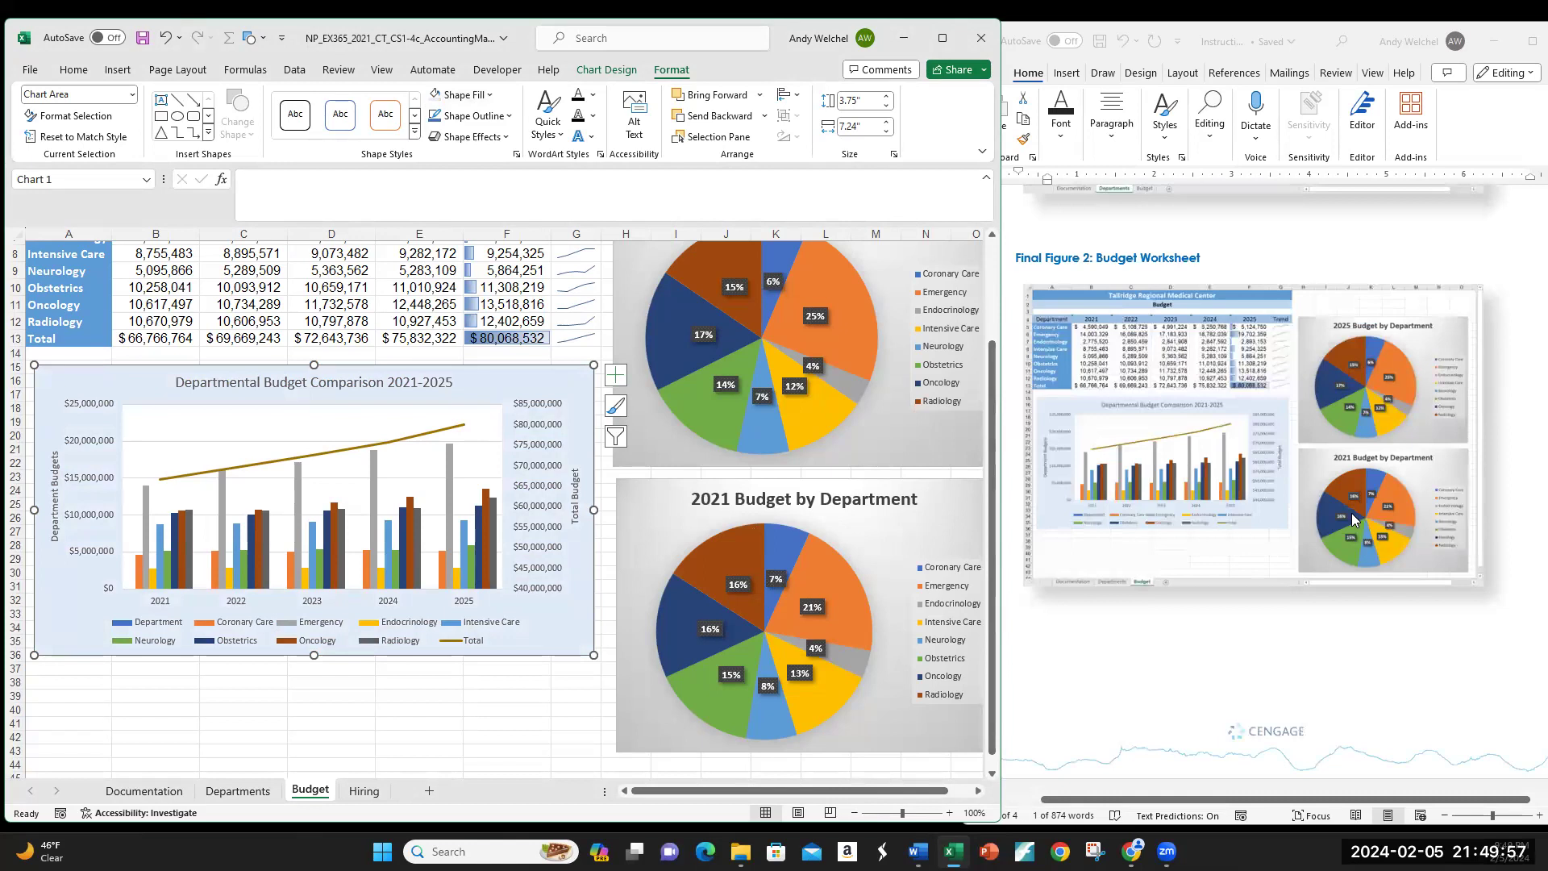
scroll(1353, 520, "up", 10)
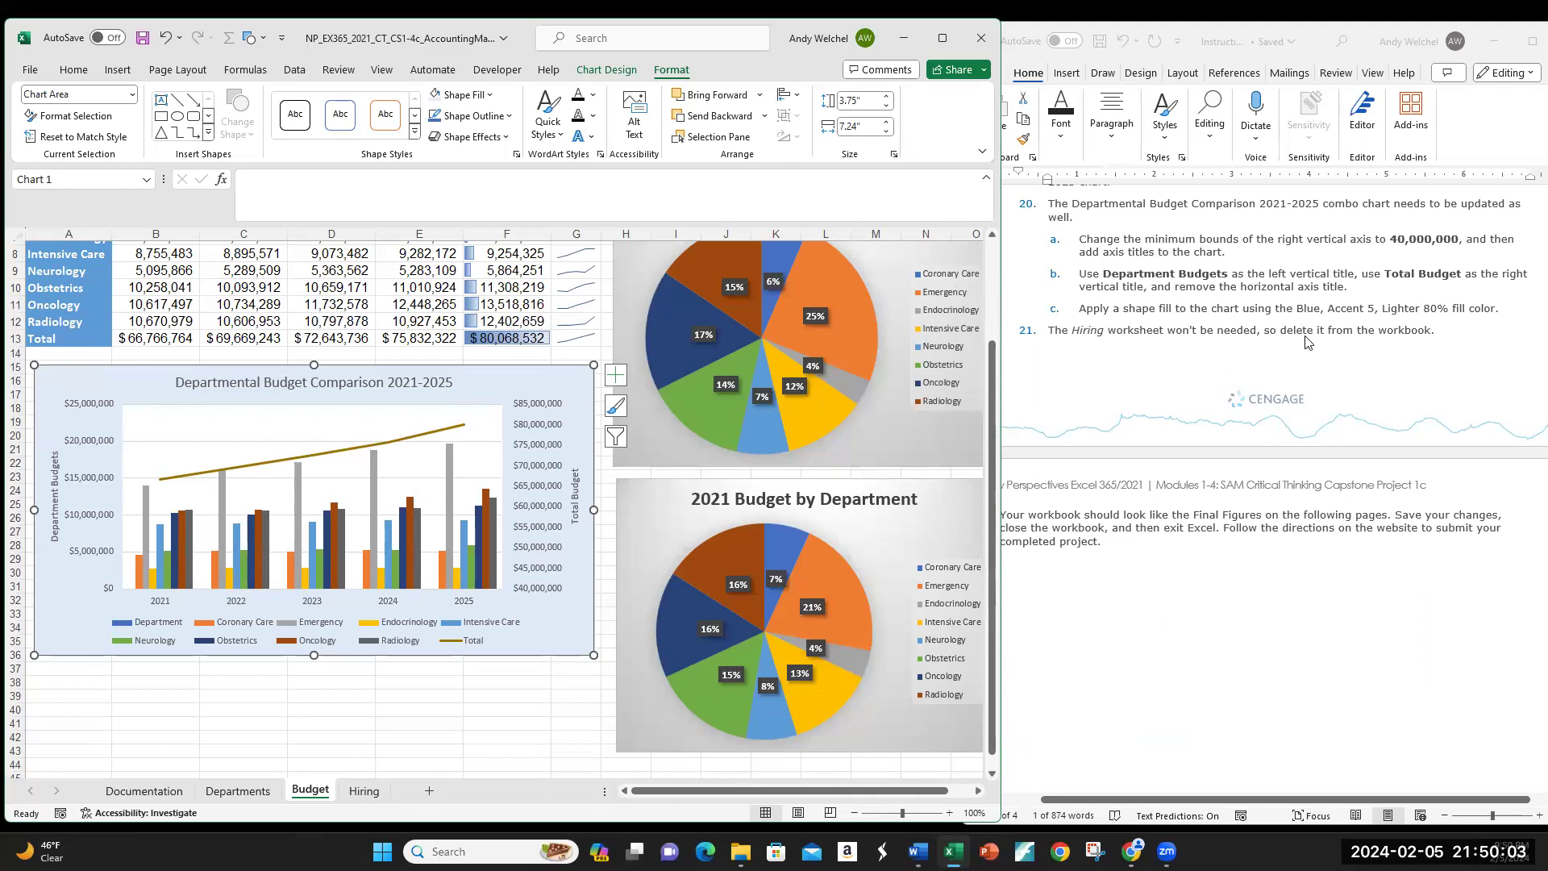
Step: Deselect the chart to view its new light blue fill
left_click(401, 722)
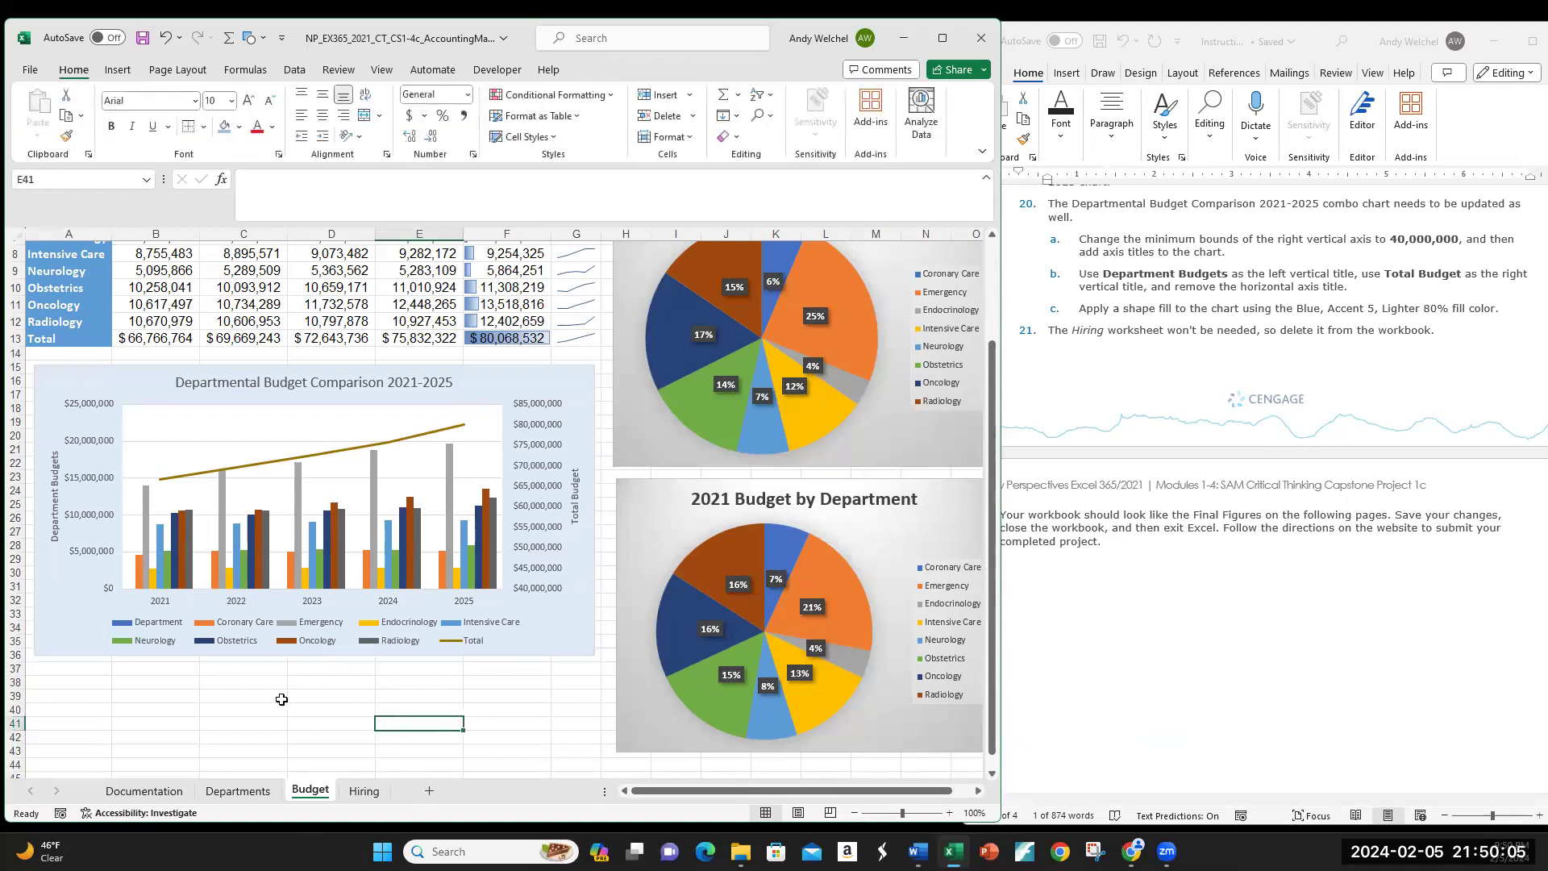
left_click(156, 682)
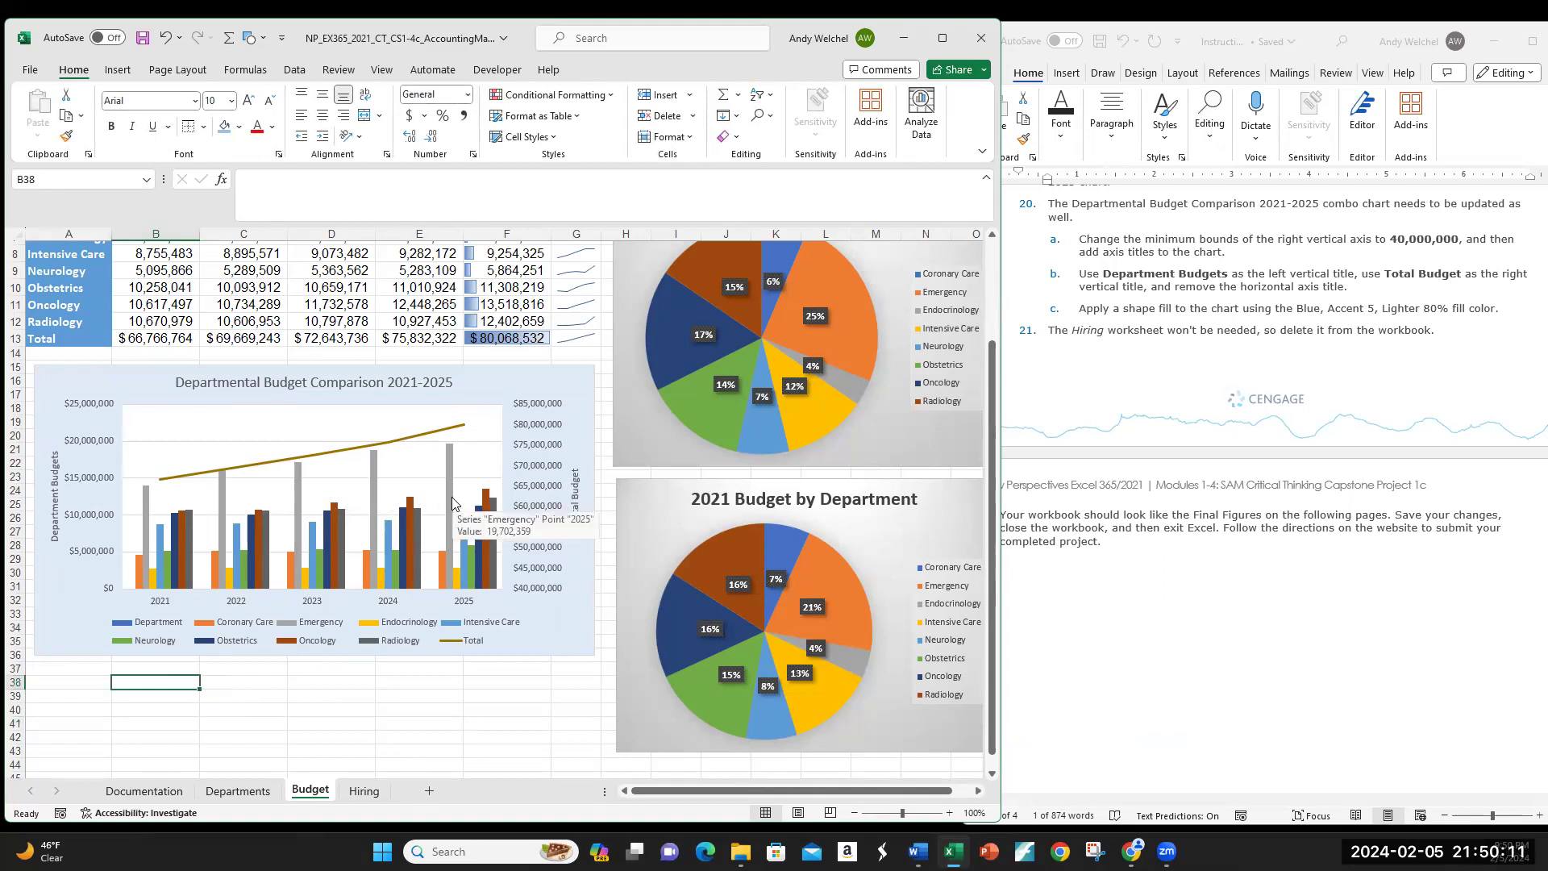
left_click(283, 684)
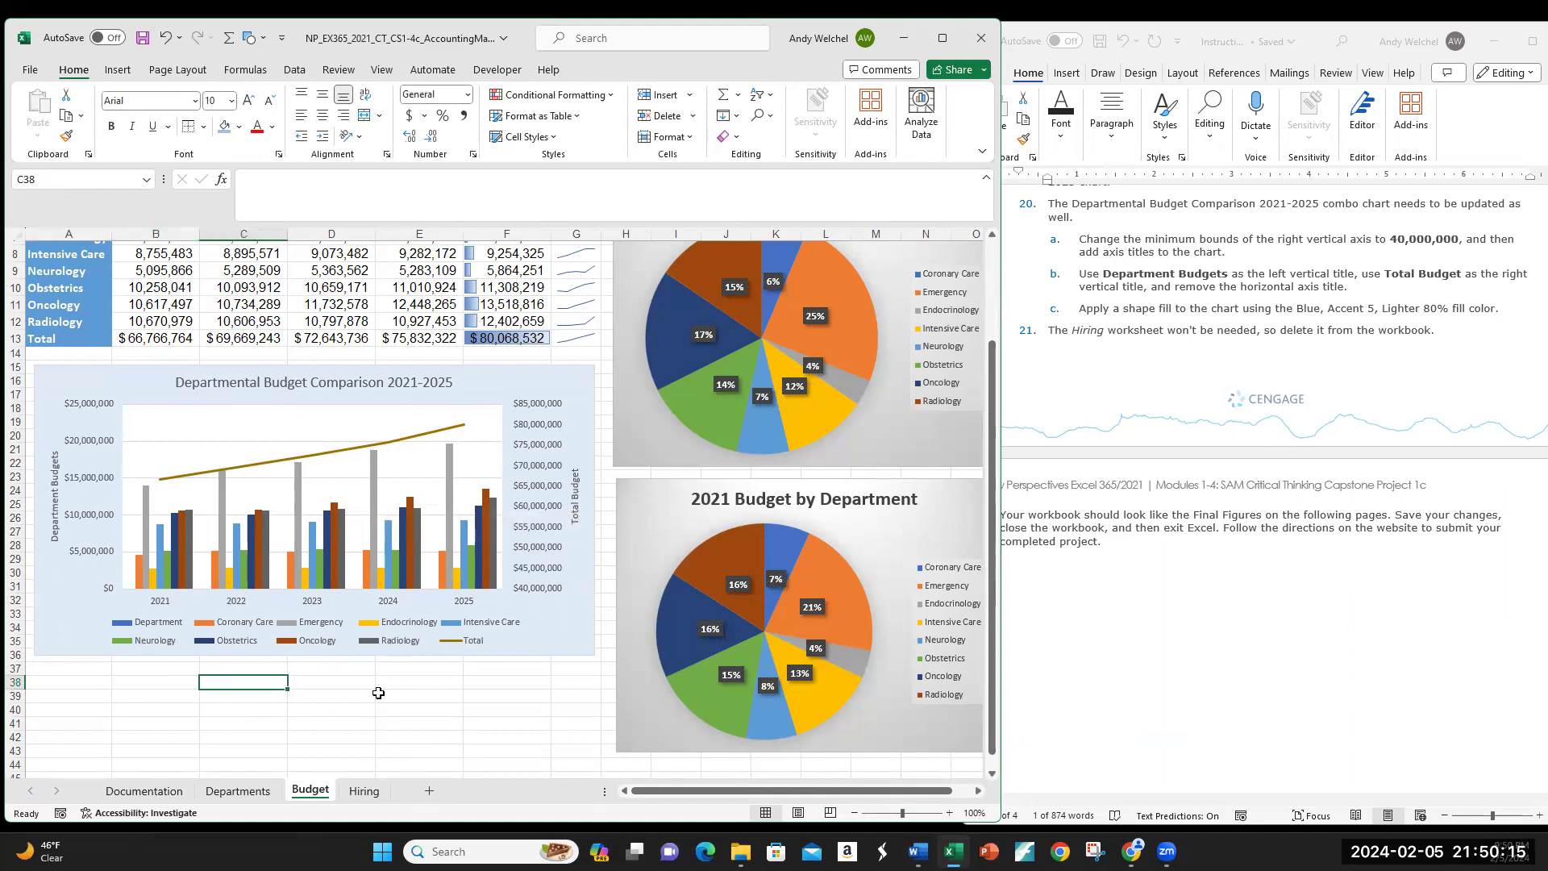
Step: Delete the Hiring worksheet and confirm the permanent deletion
left_click(362, 791)
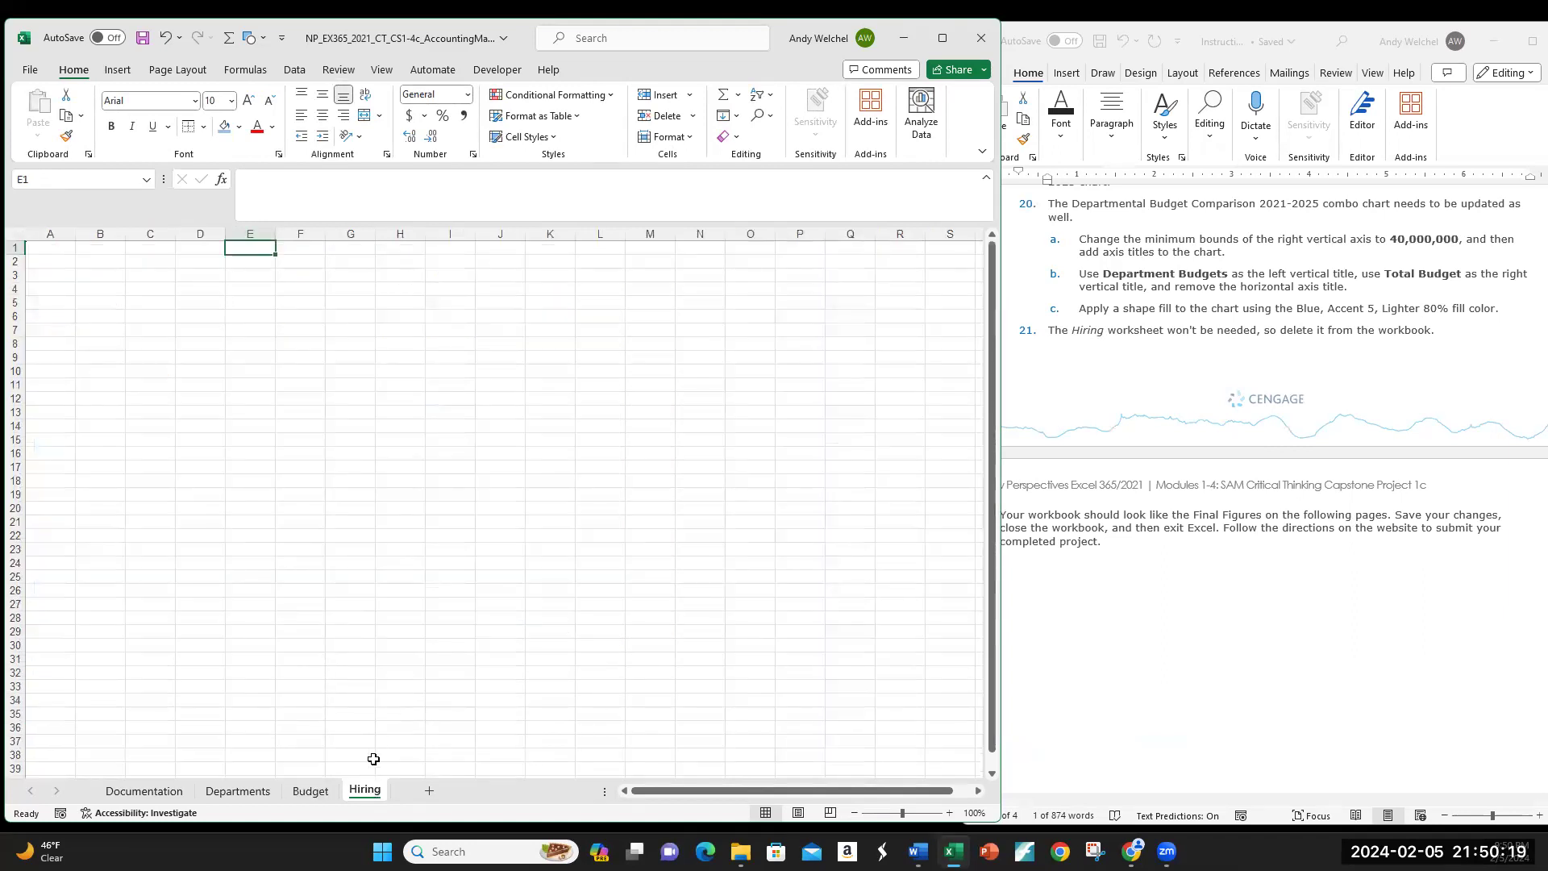
right_click(360, 793)
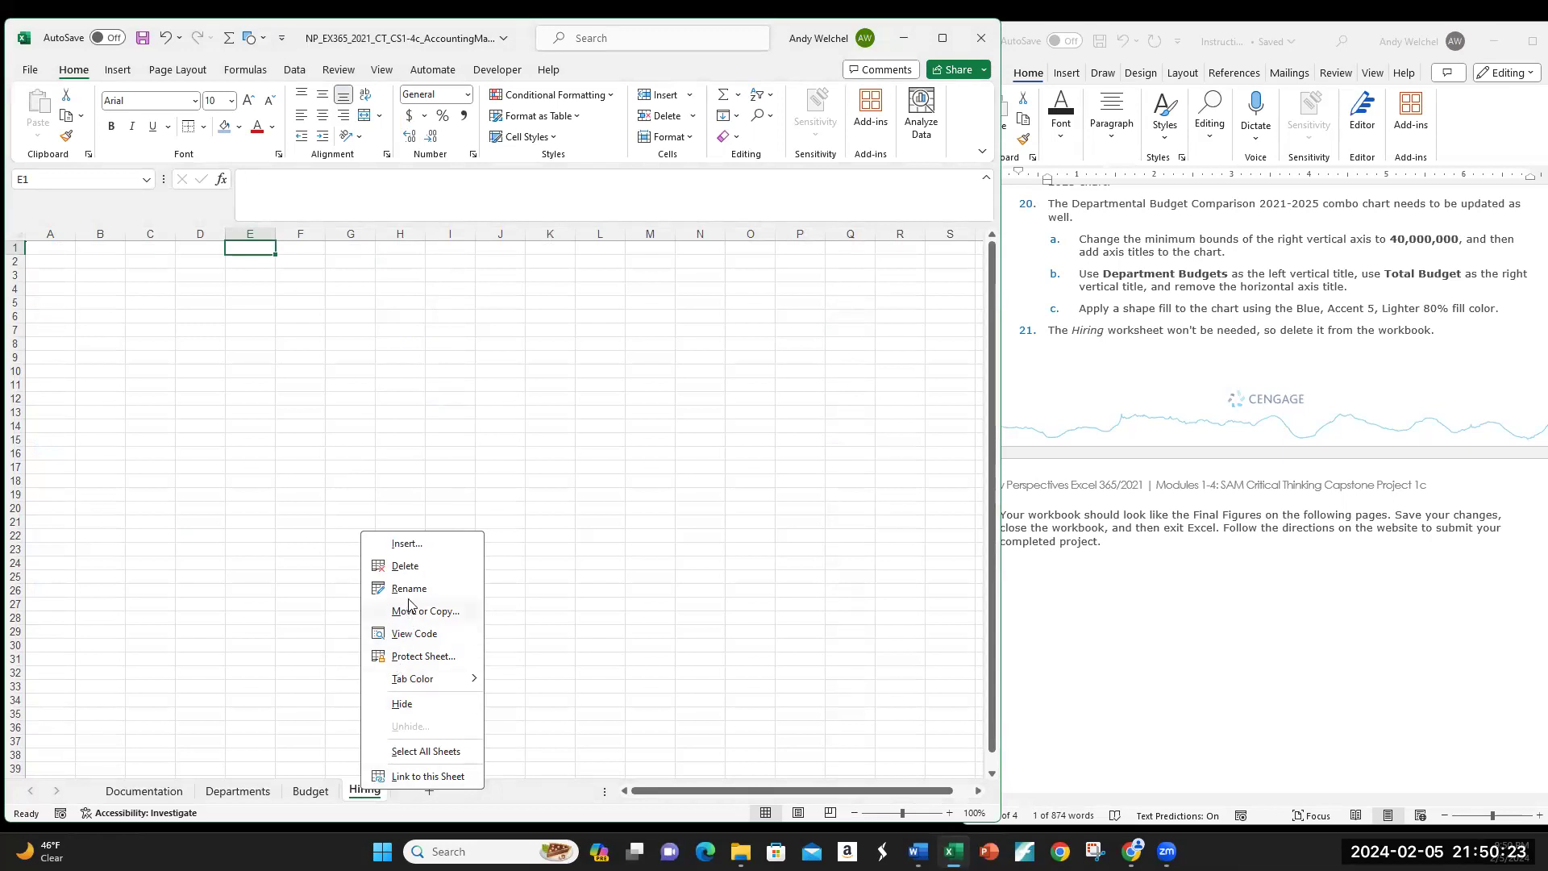
left_click(409, 568)
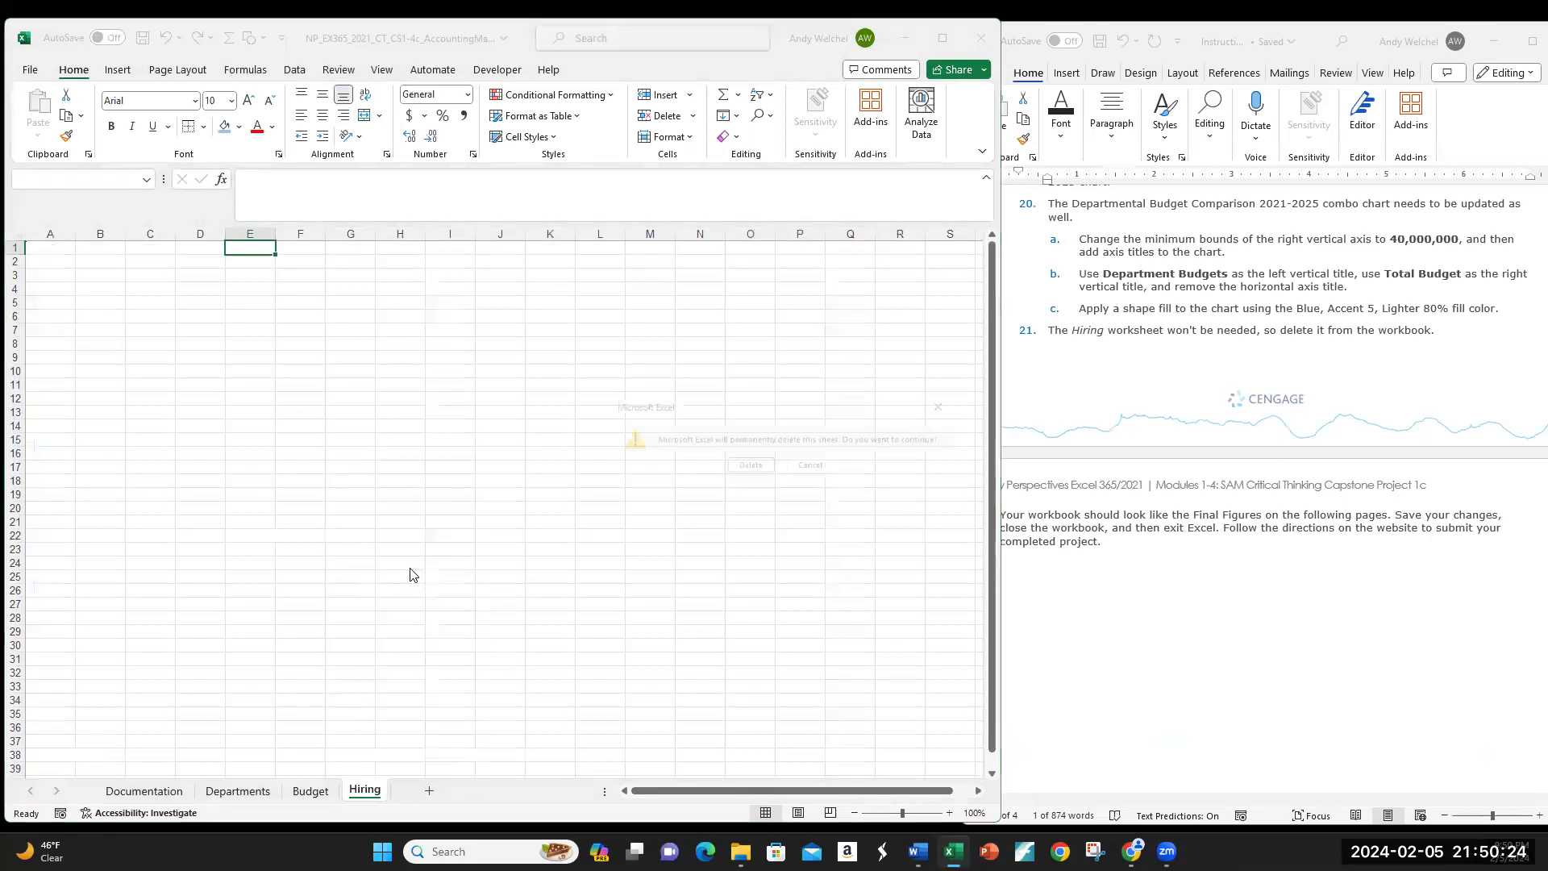
left_click(746, 468)
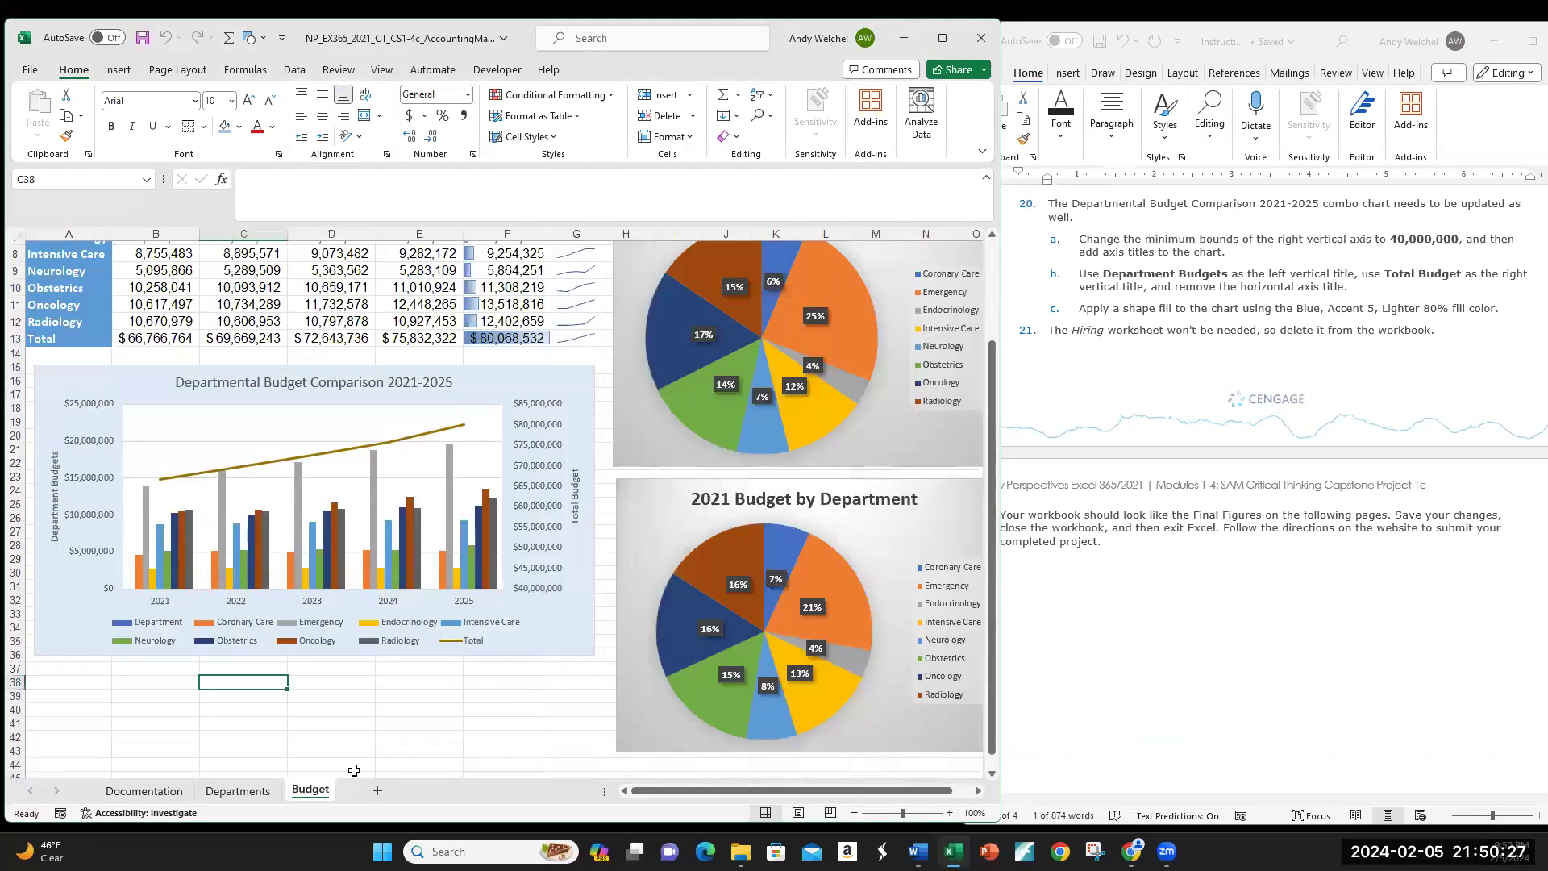
left_click(153, 791)
left_click(226, 792)
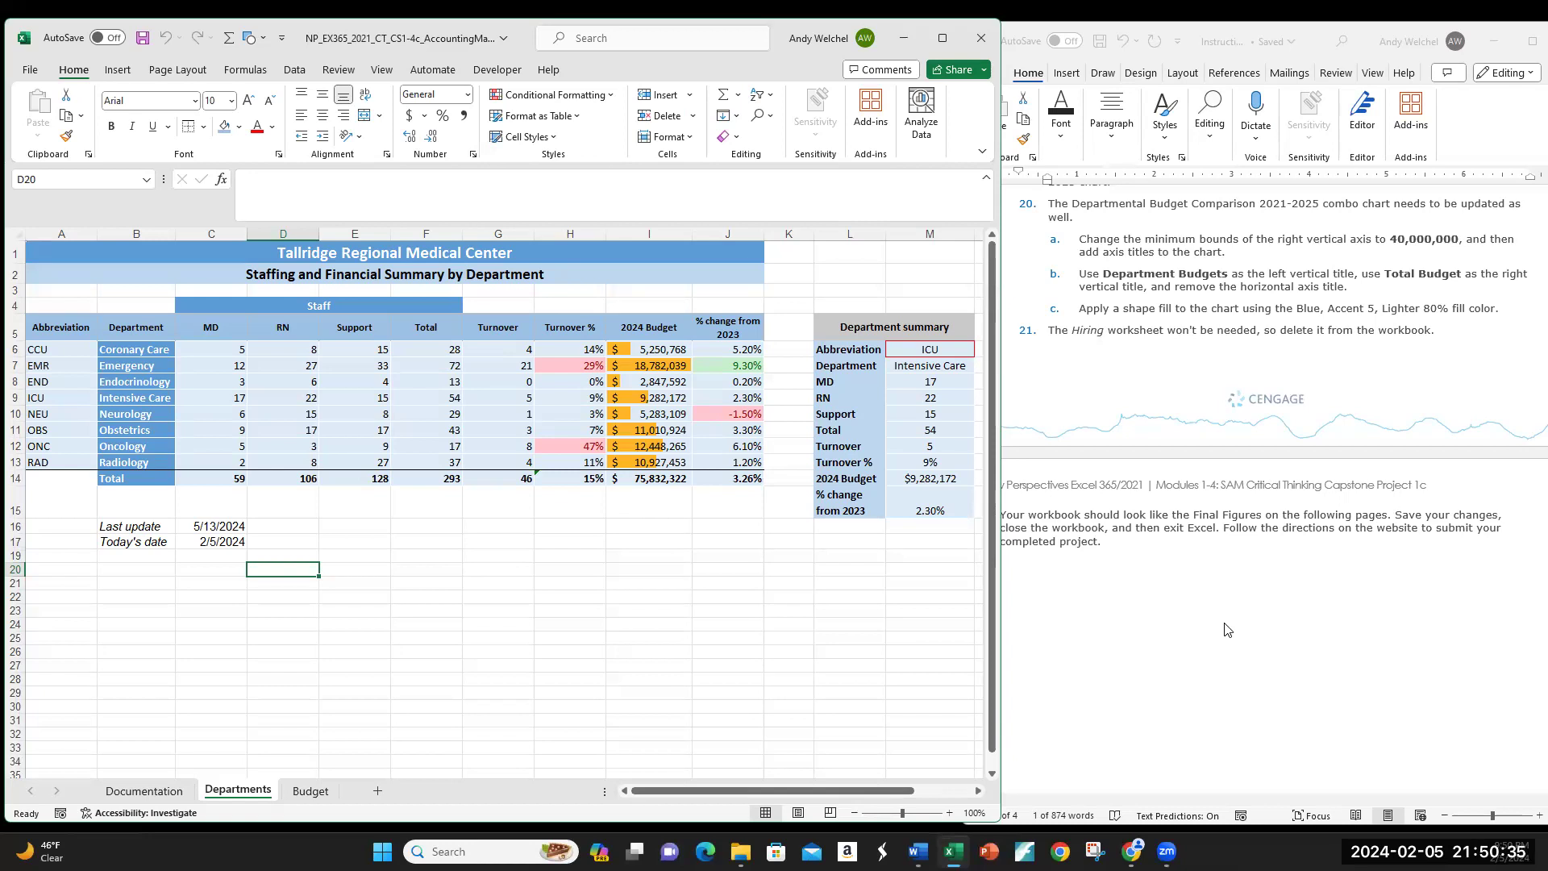
scroll(1226, 630, "down", 10)
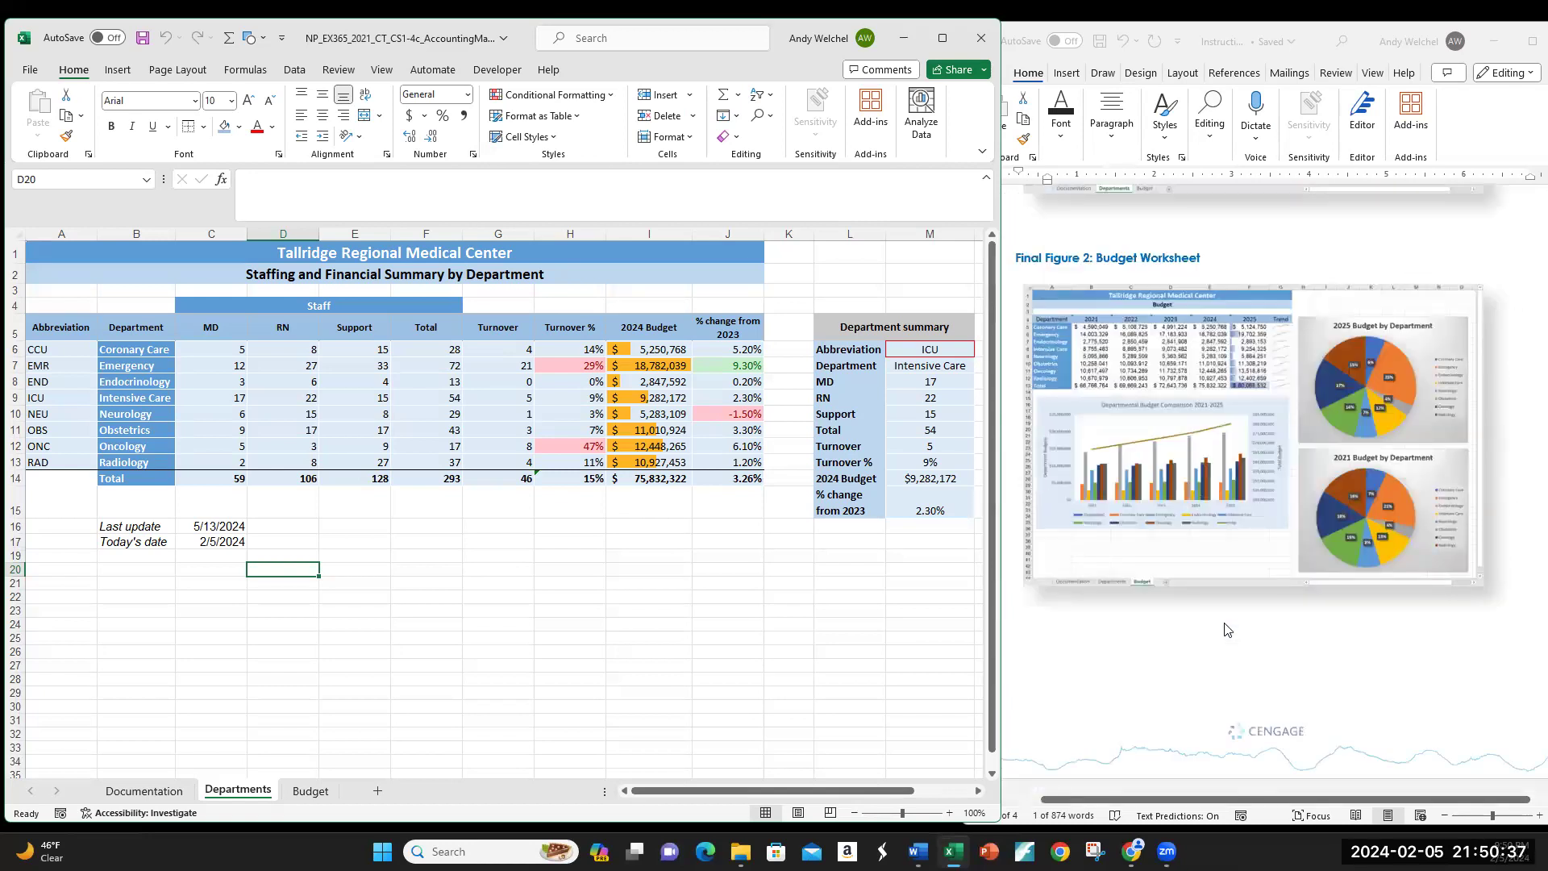
scroll(1225, 629, "up", 1)
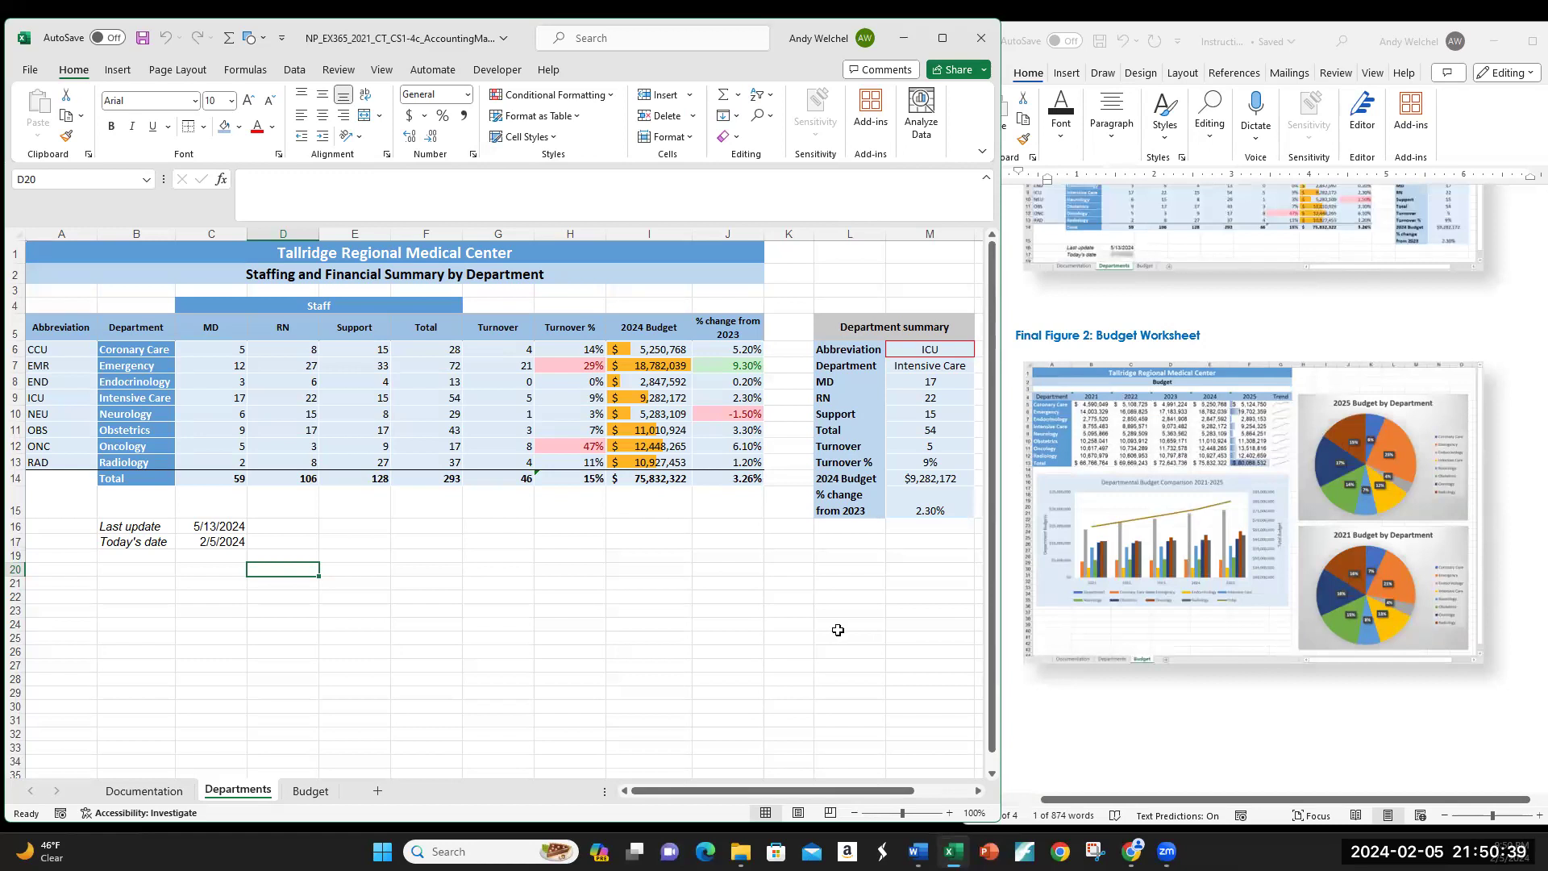
scroll(837, 629, "down", 10)
scroll(837, 629, "up", 10)
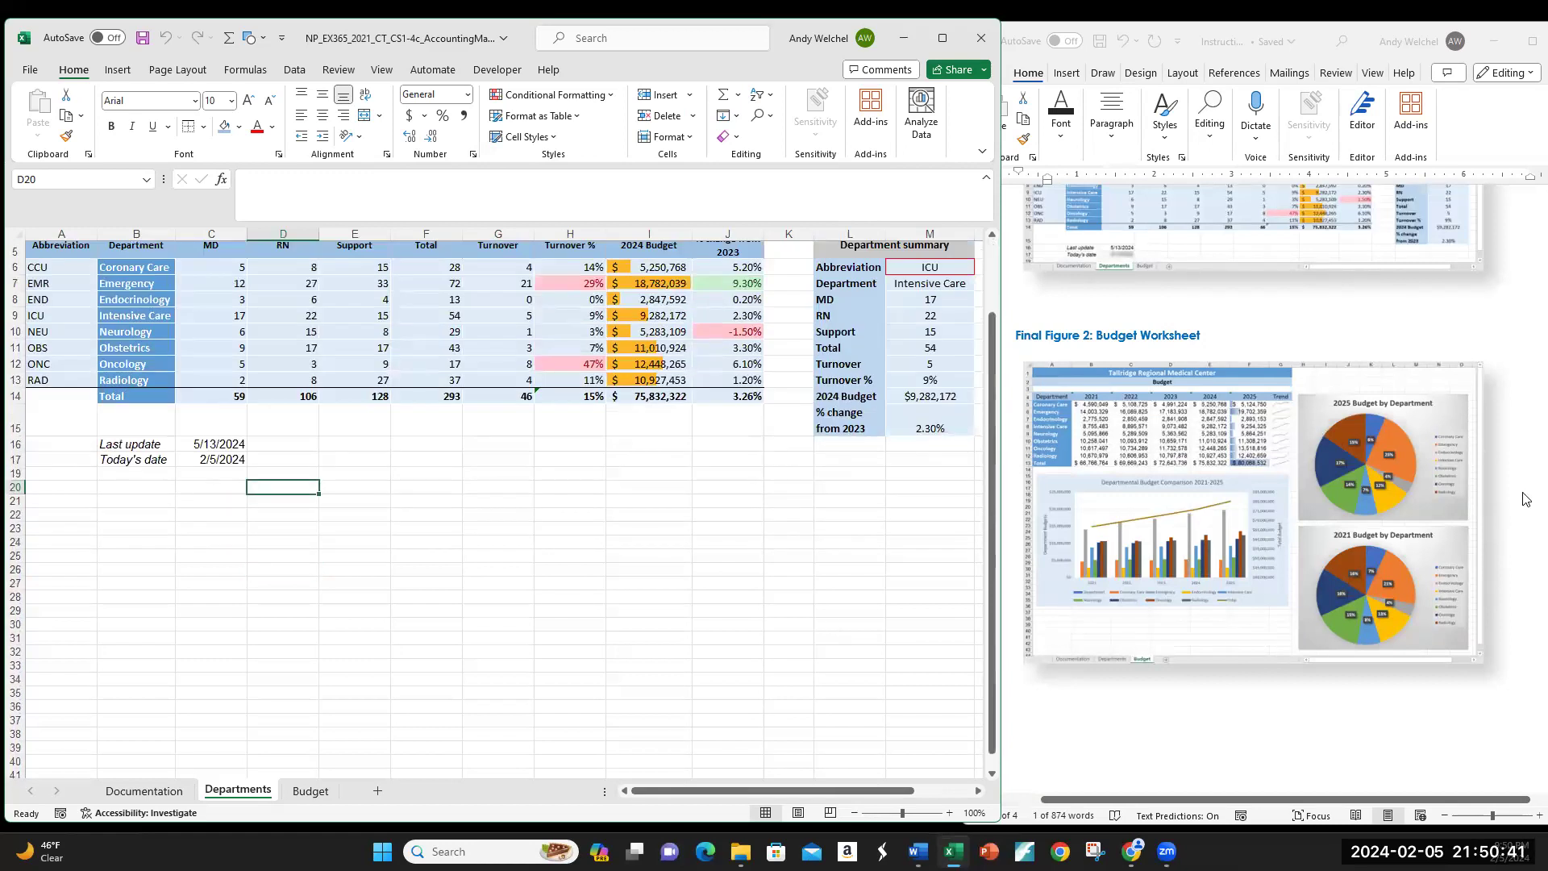
scroll(1403, 532, "up", 2)
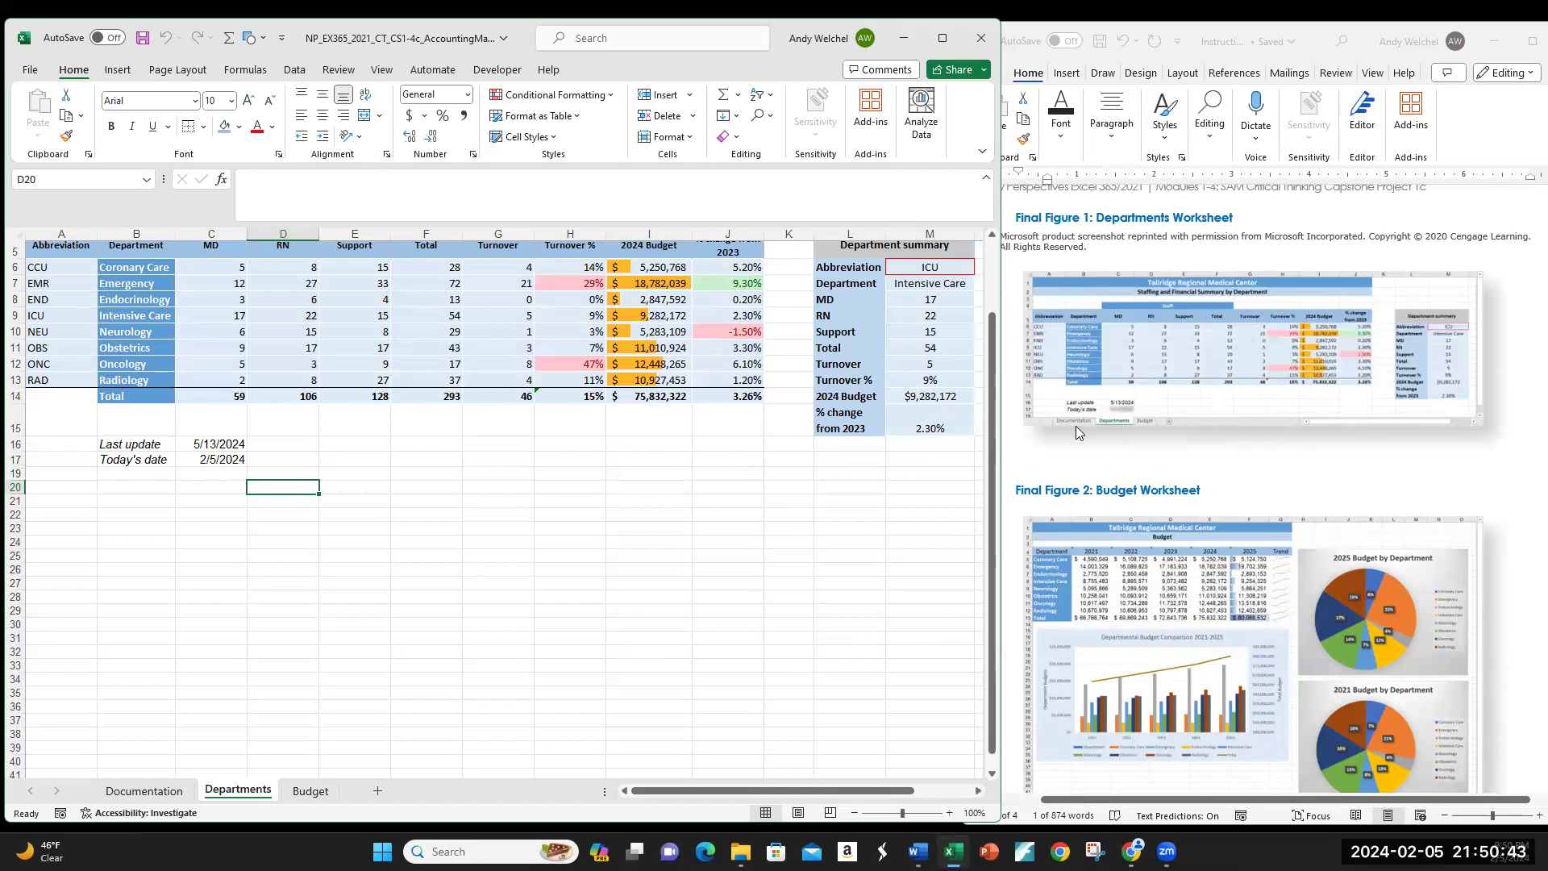
left_click(927, 381)
left_click(921, 396)
left_click(927, 423)
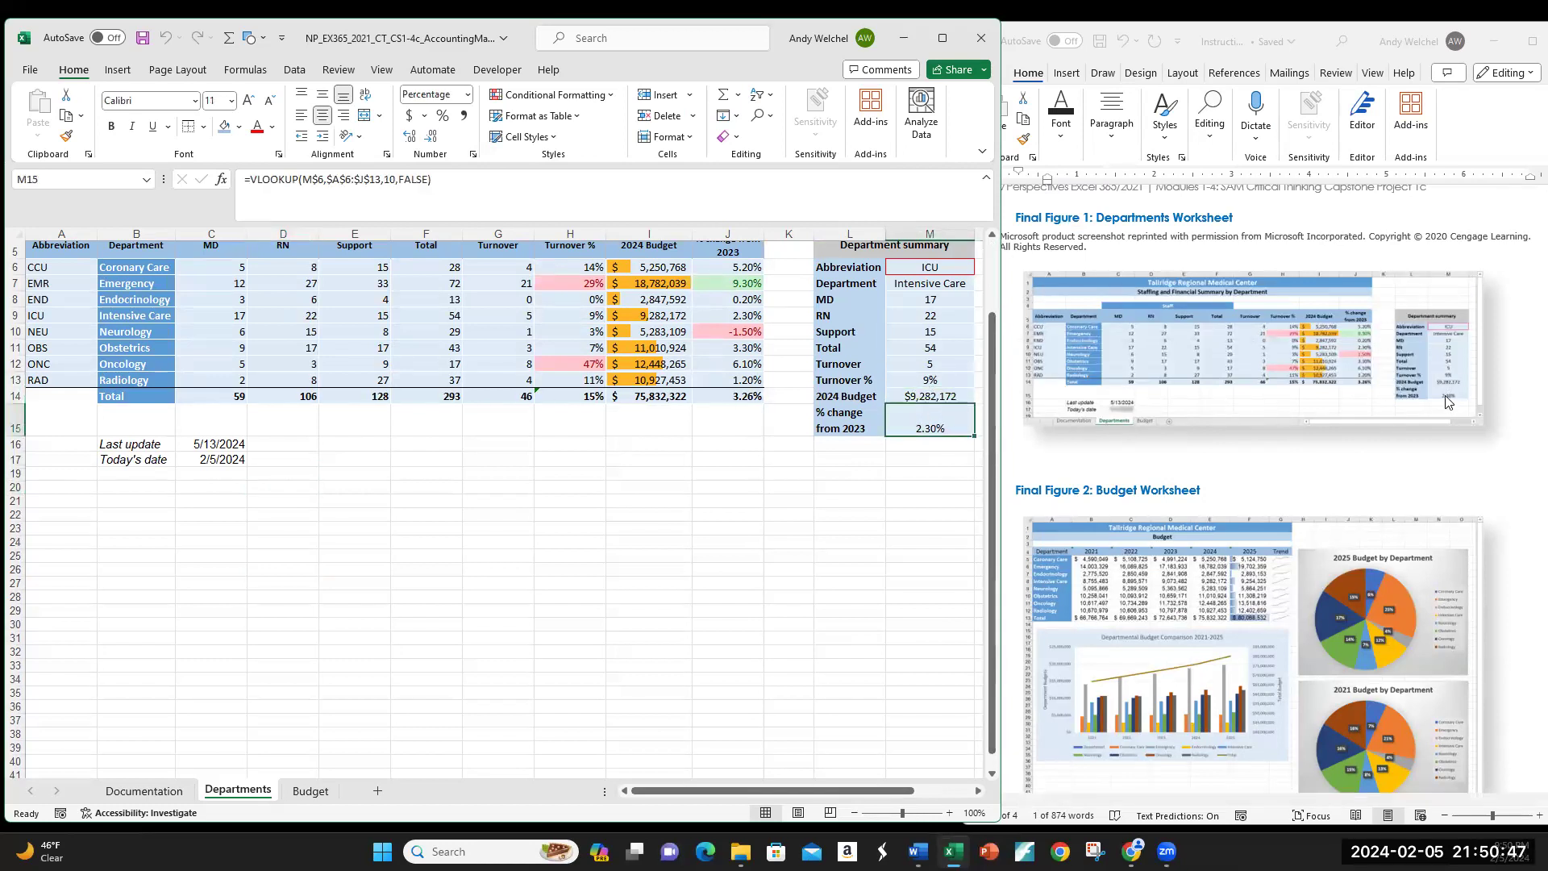
left_click(912, 379)
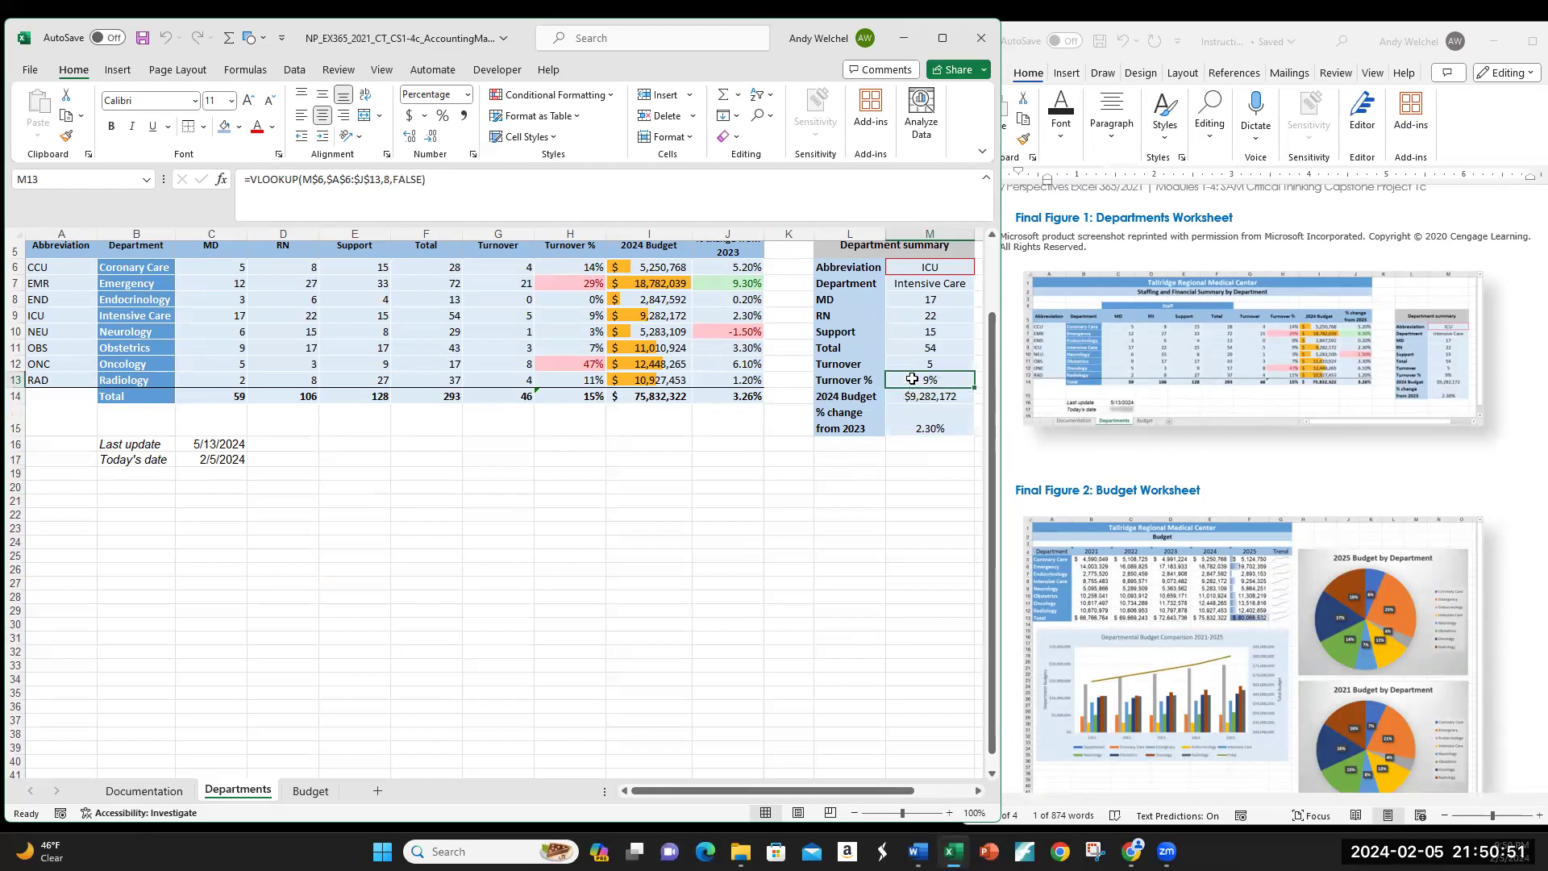
scroll(879, 450, "up", 2)
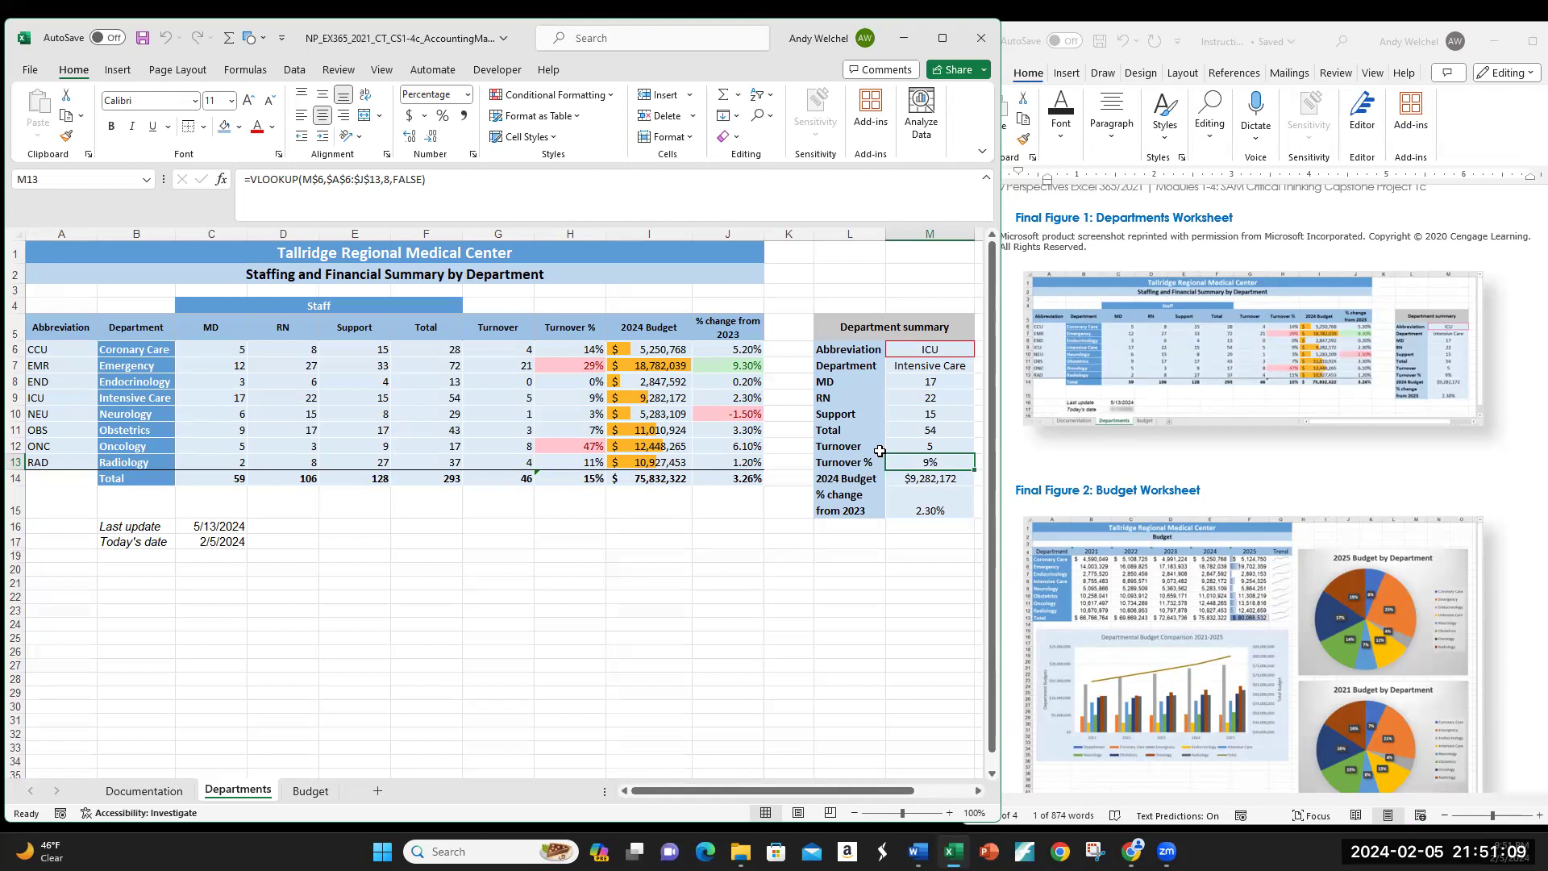
left_click(133, 567)
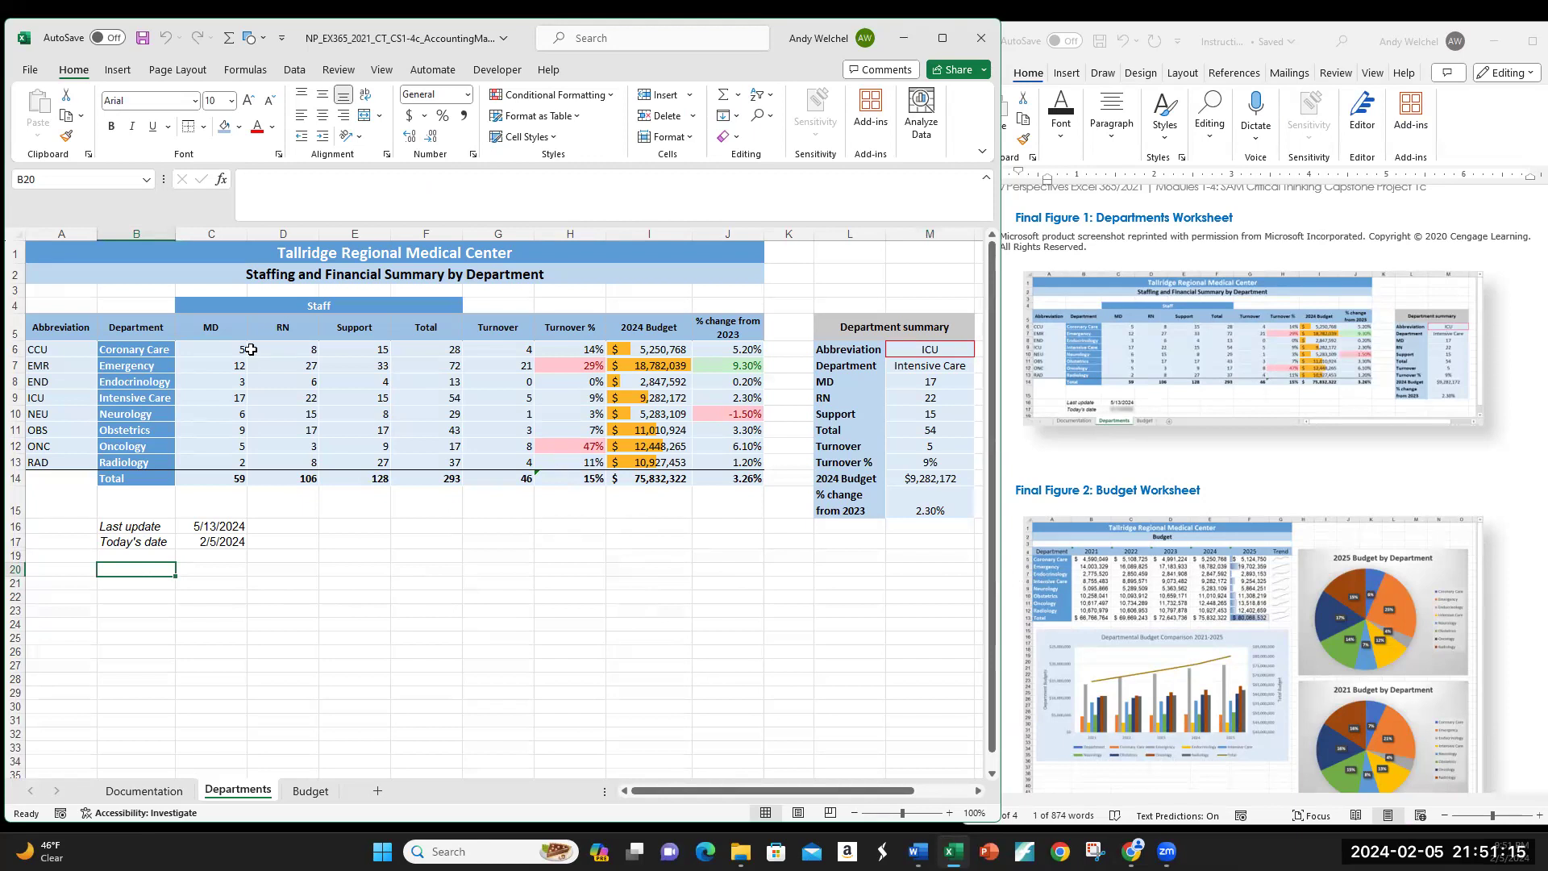
left_click_drag(204, 346, 709, 467)
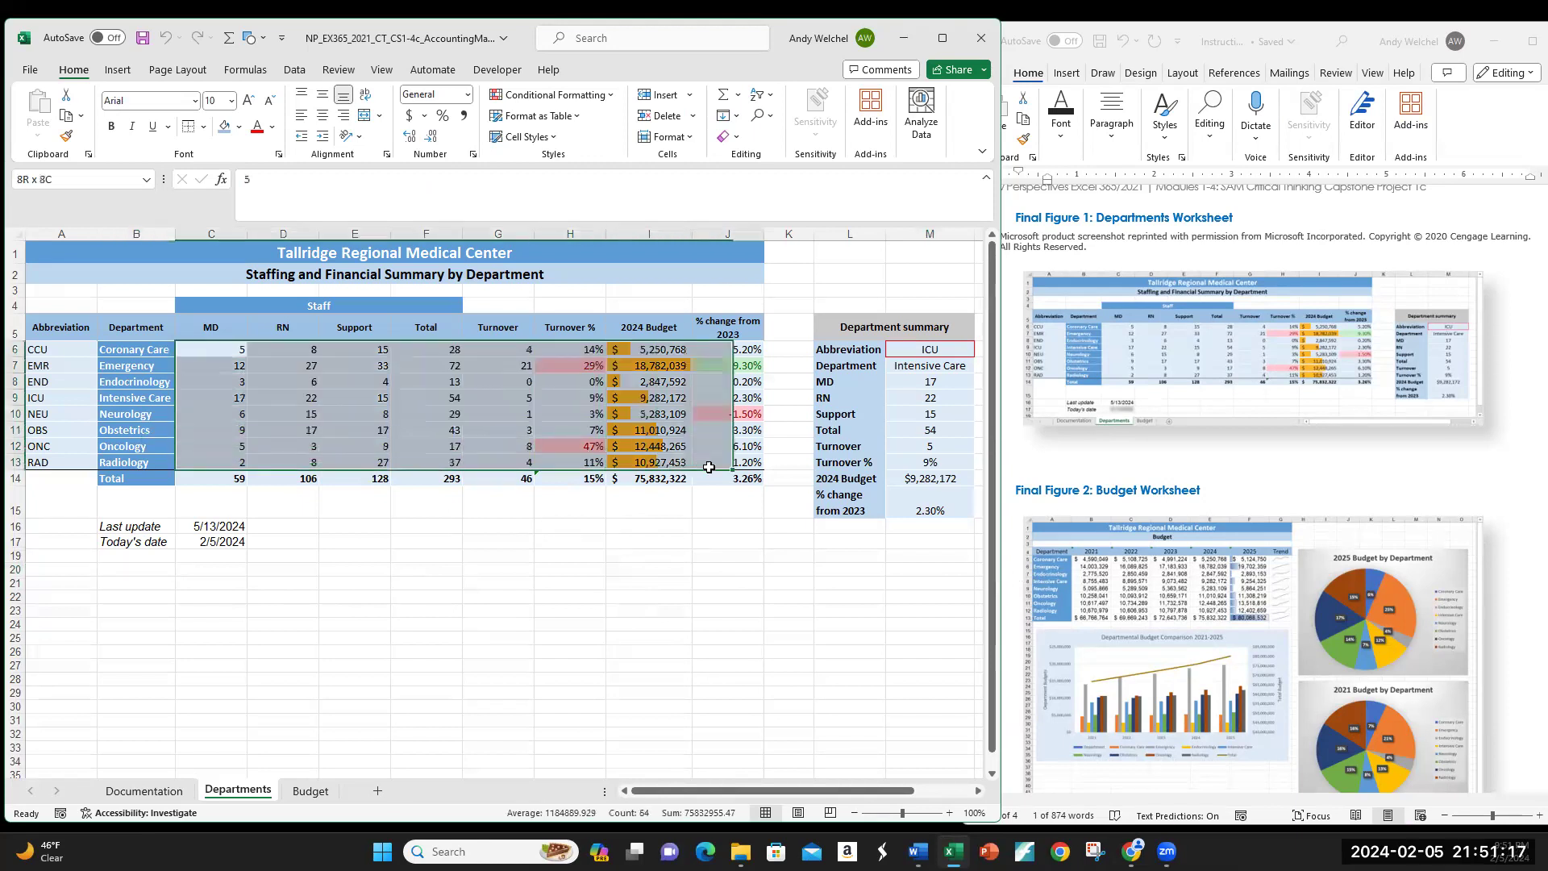
left_click(499, 498)
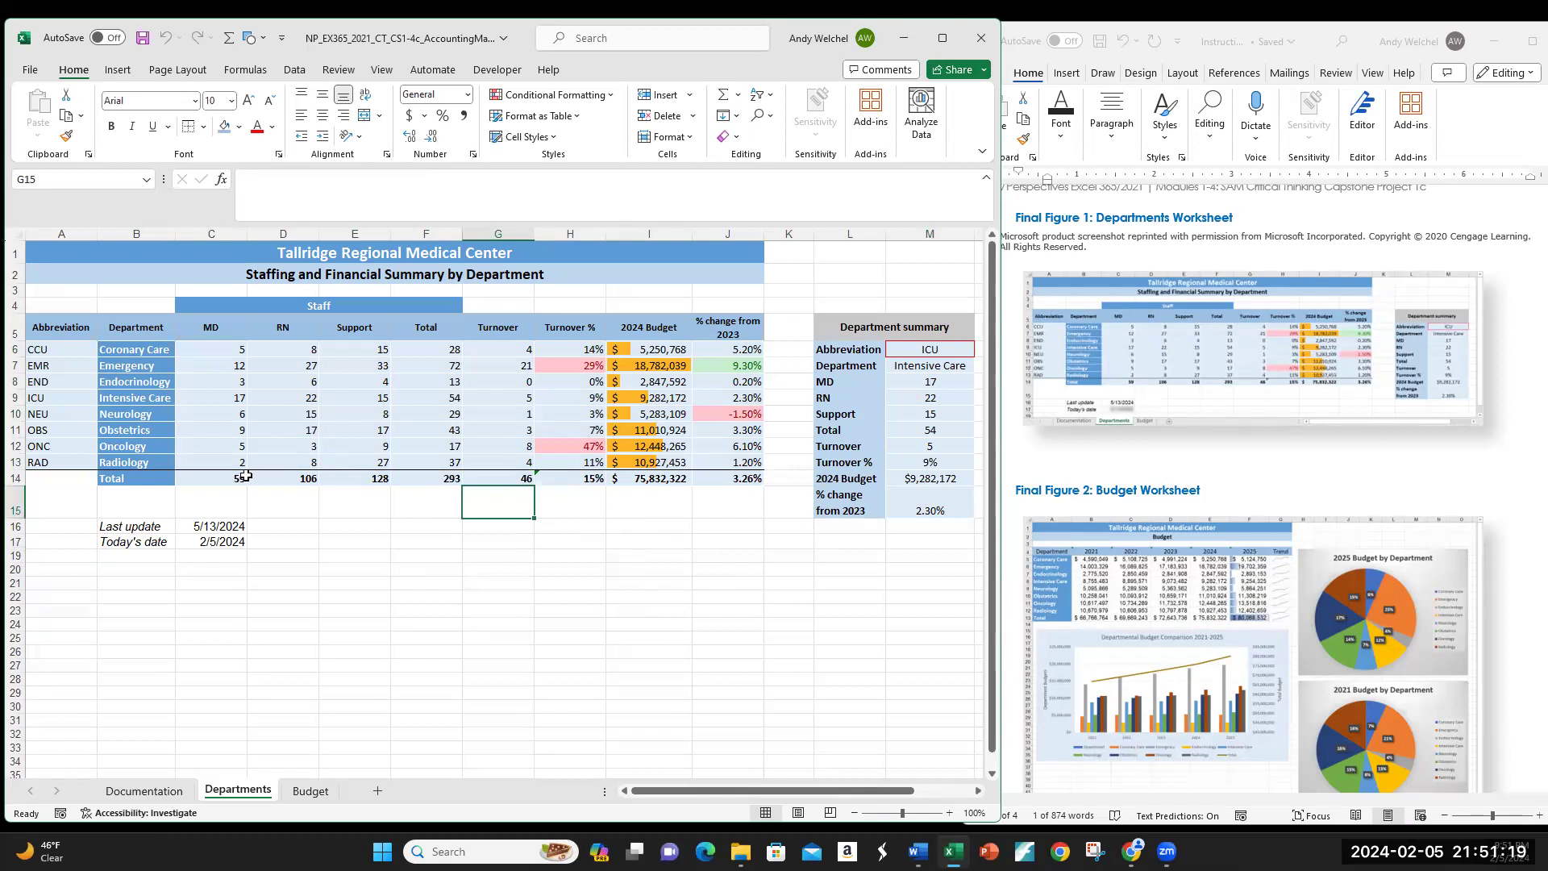
left_click(615, 524)
scroll(608, 532, "down", 4)
scroll(478, 647, "up", 4)
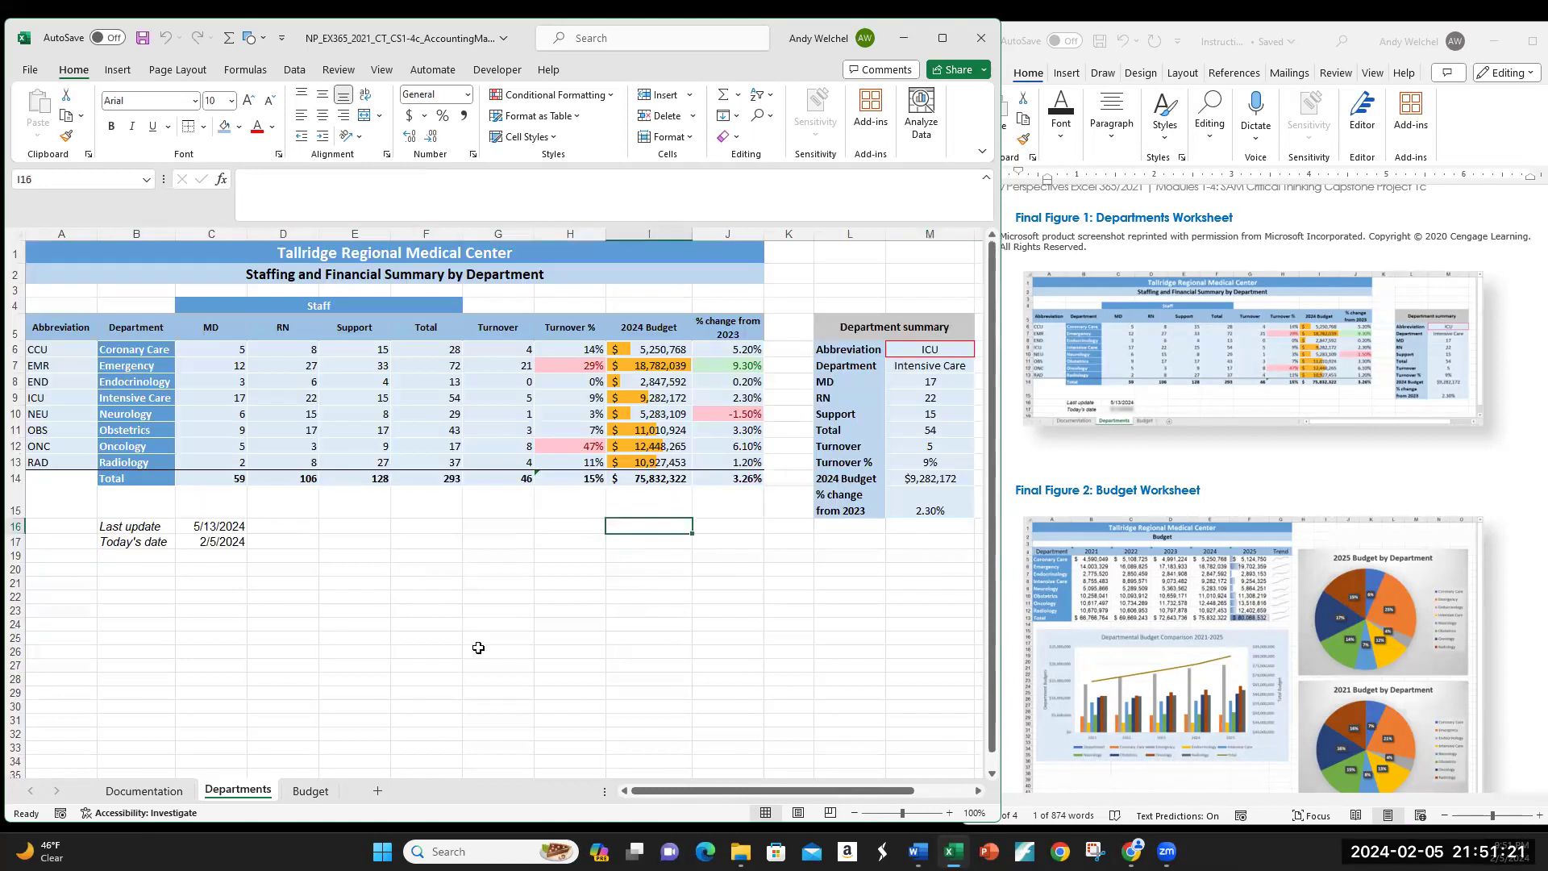
left_click(165, 792)
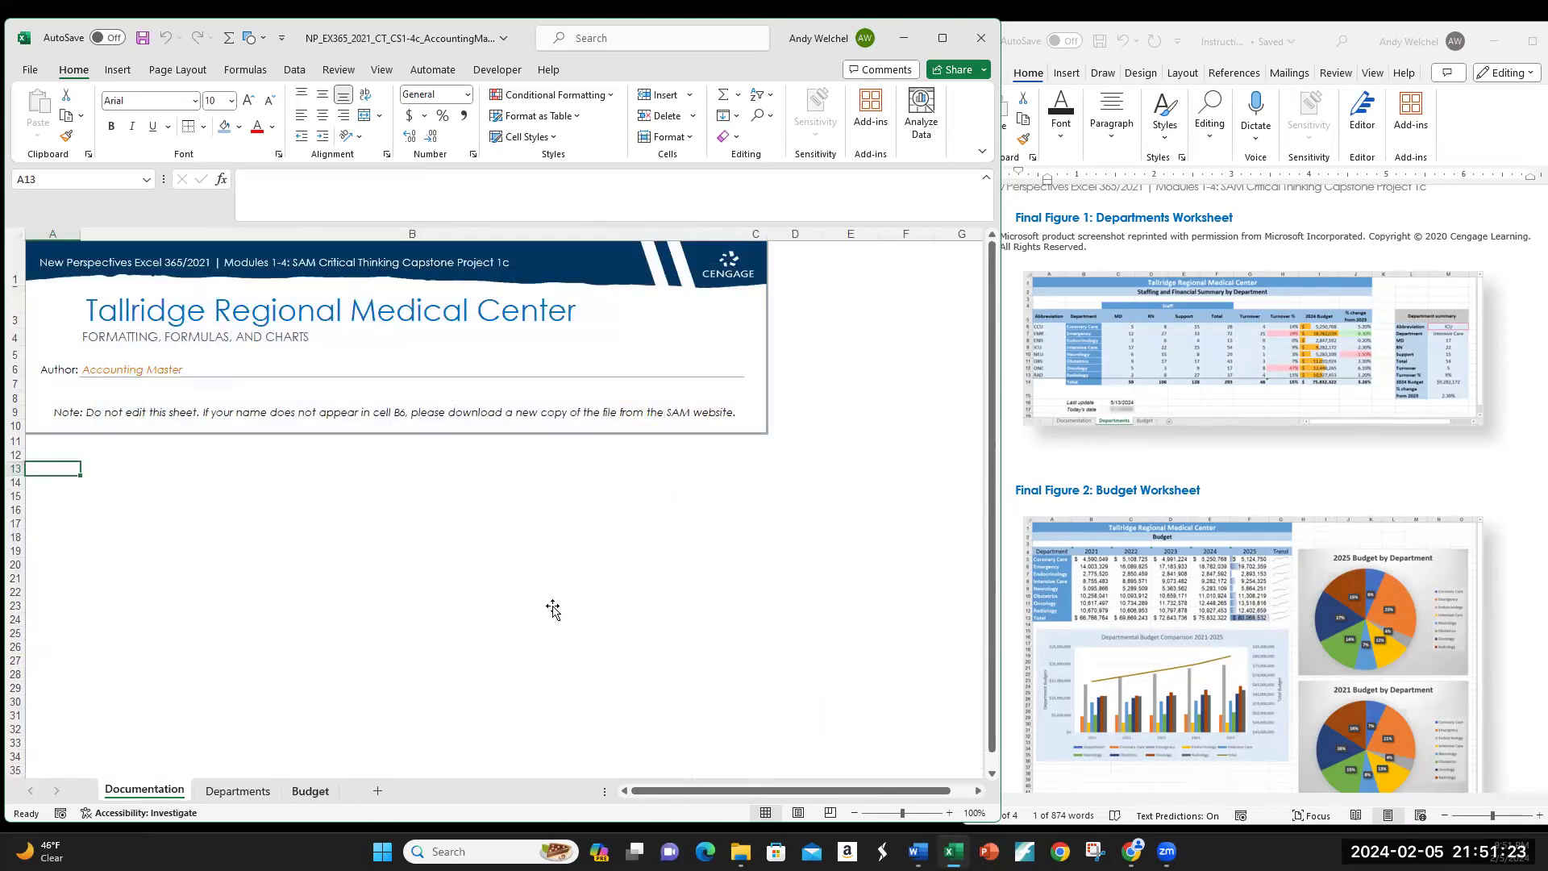
key("ctrl+Page_Down")
key("ctrl+Page_Down")
scroll(651, 595, "up", 2)
left_click(733, 269)
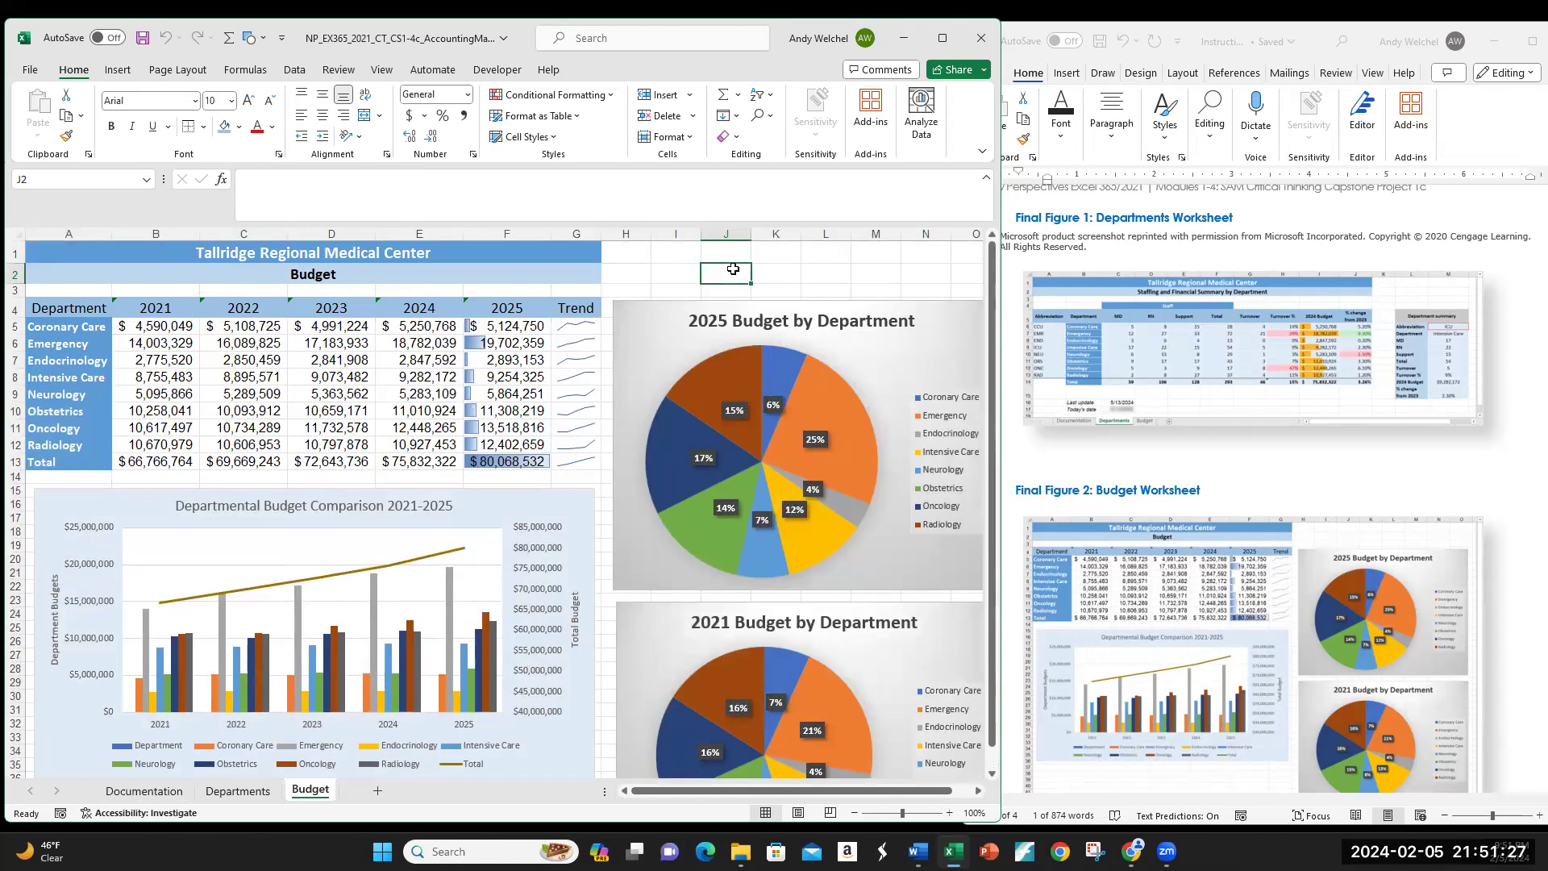